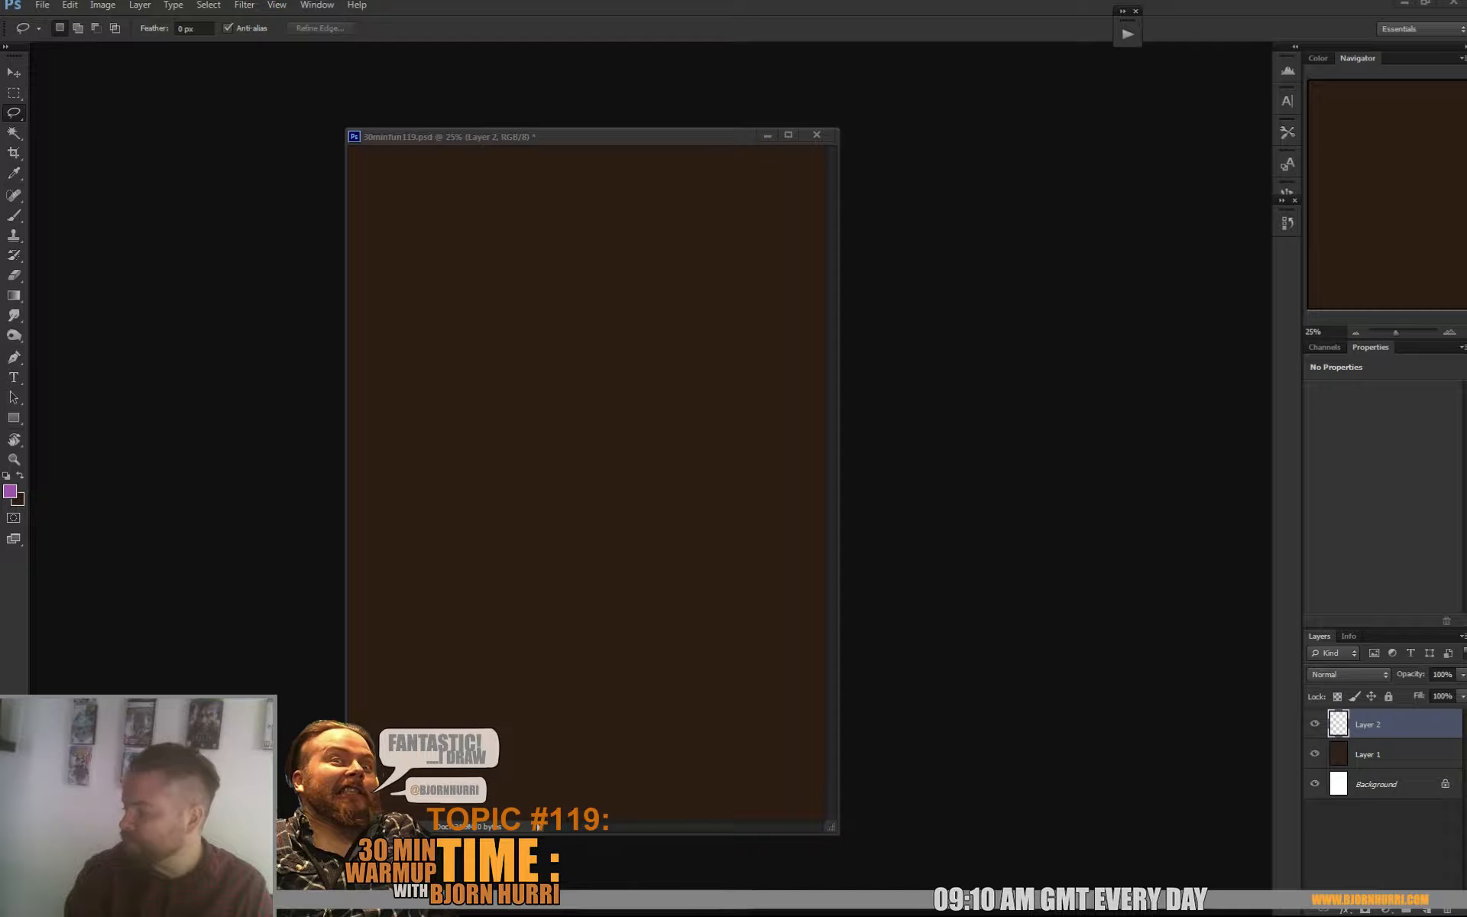
Hide the dark brown Layer 1 and show the white canvas in full-screen mode with the menu bar
left_click(1315, 754)
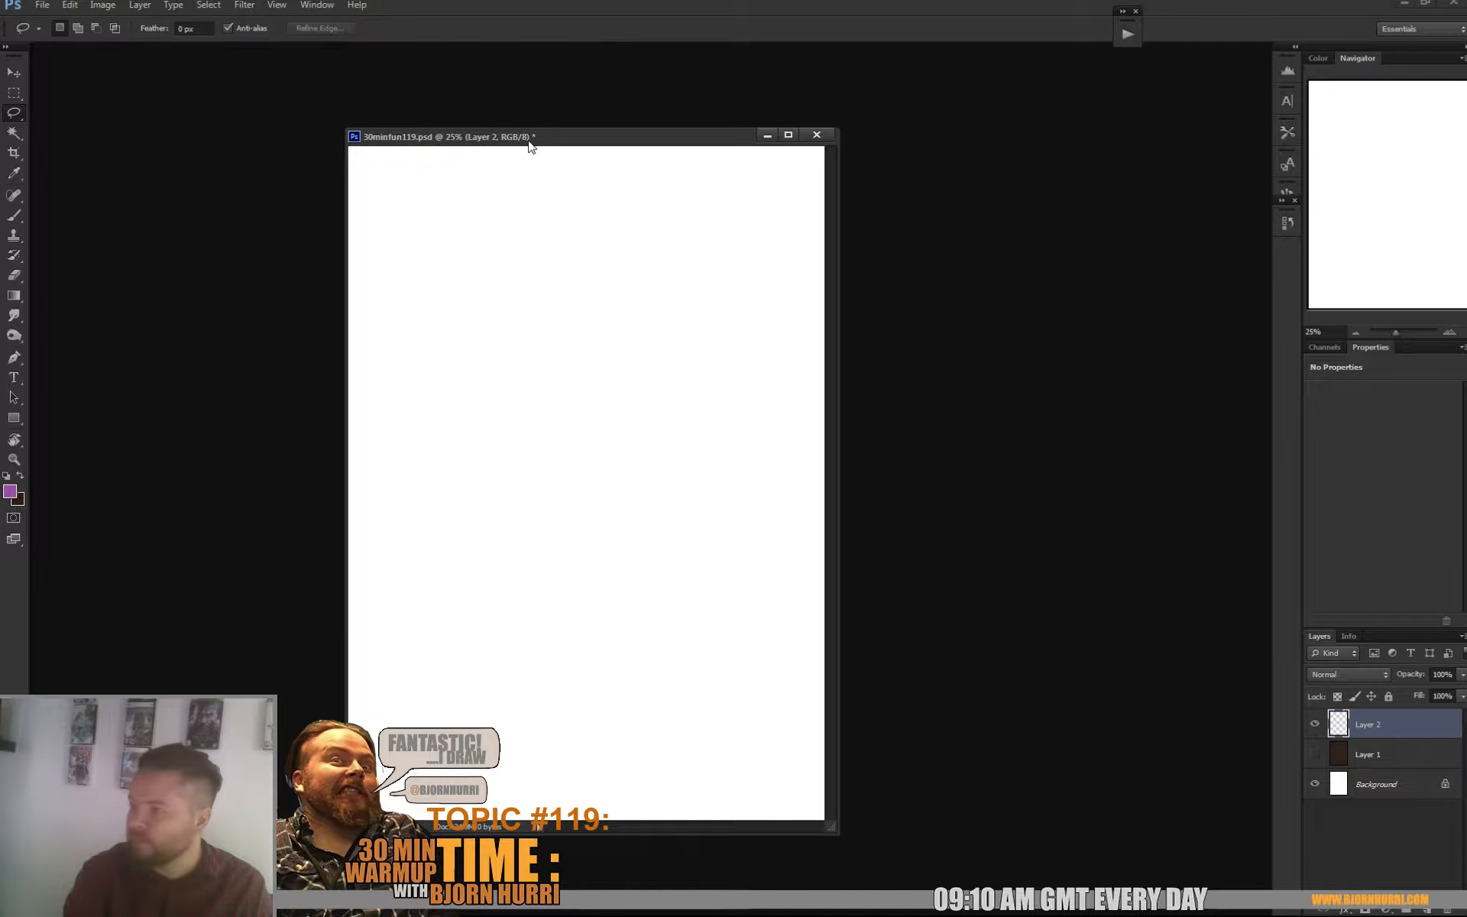
left_click_drag(530, 141, 468, 96)
key("f")
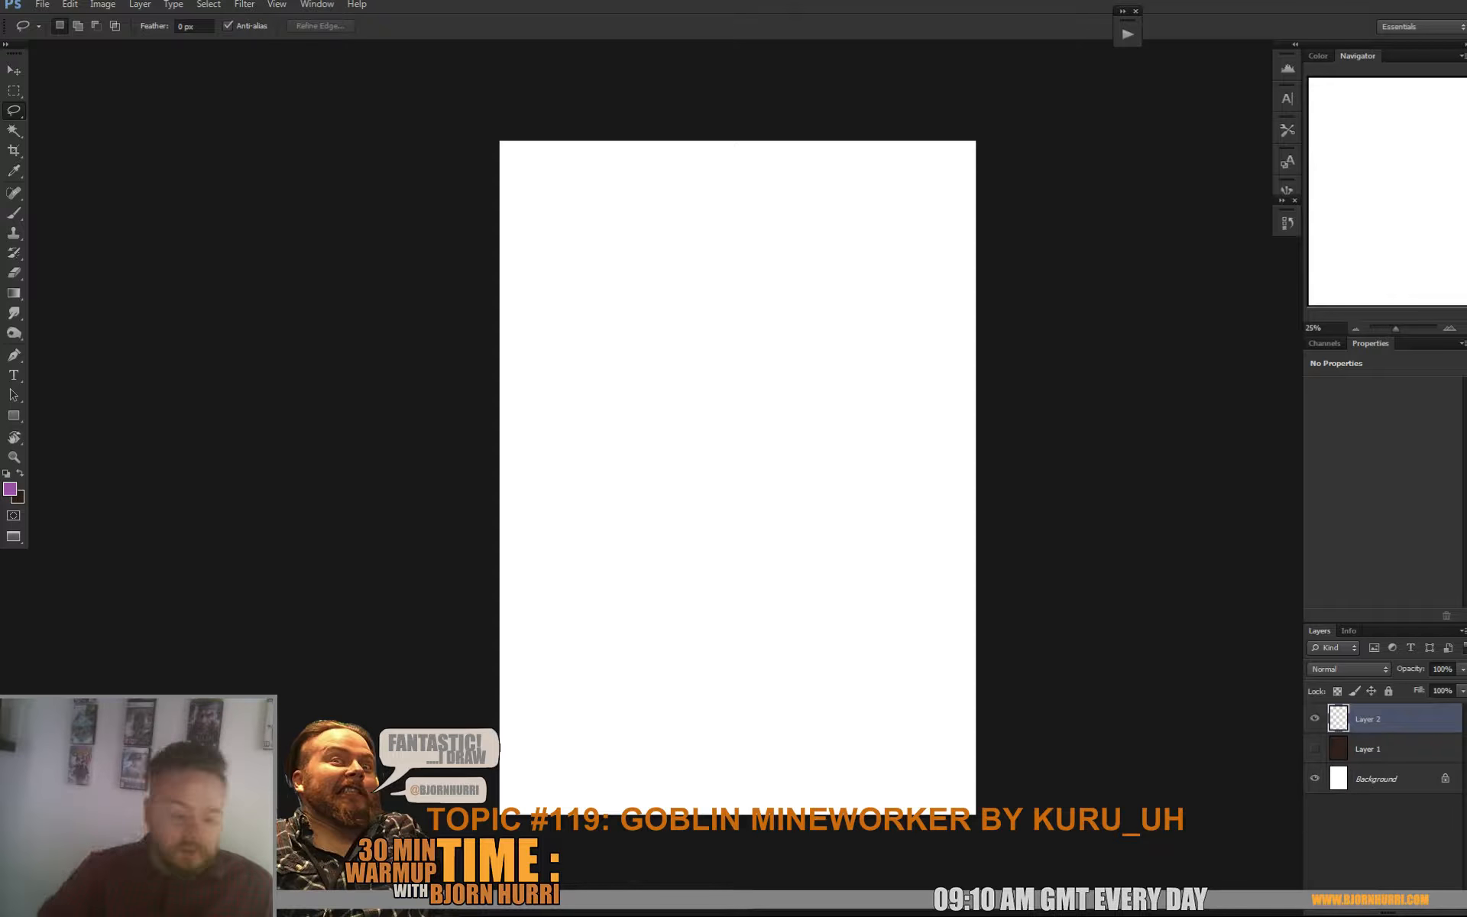
Reset the colours to default black and white and pick the soft 100 px tapered brush preset, reduced to 58 px
left_click(748, 329)
key("b")
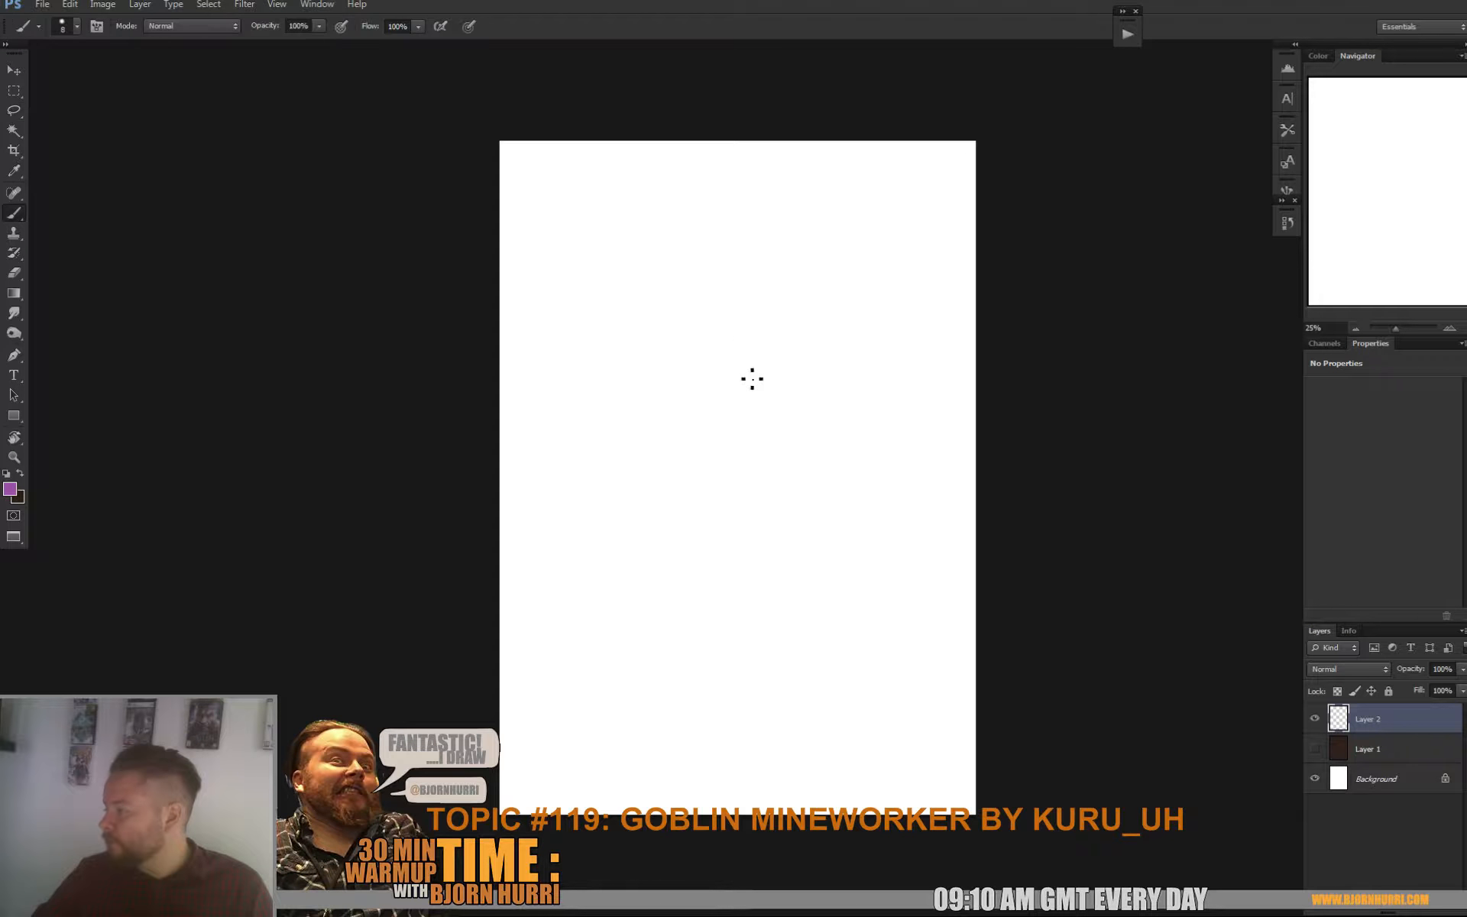
left_click_drag(720, 478, 608, 466)
key("d")
left_click_drag(572, 354, 567, 350)
right_click(566, 350)
left_click(587, 481)
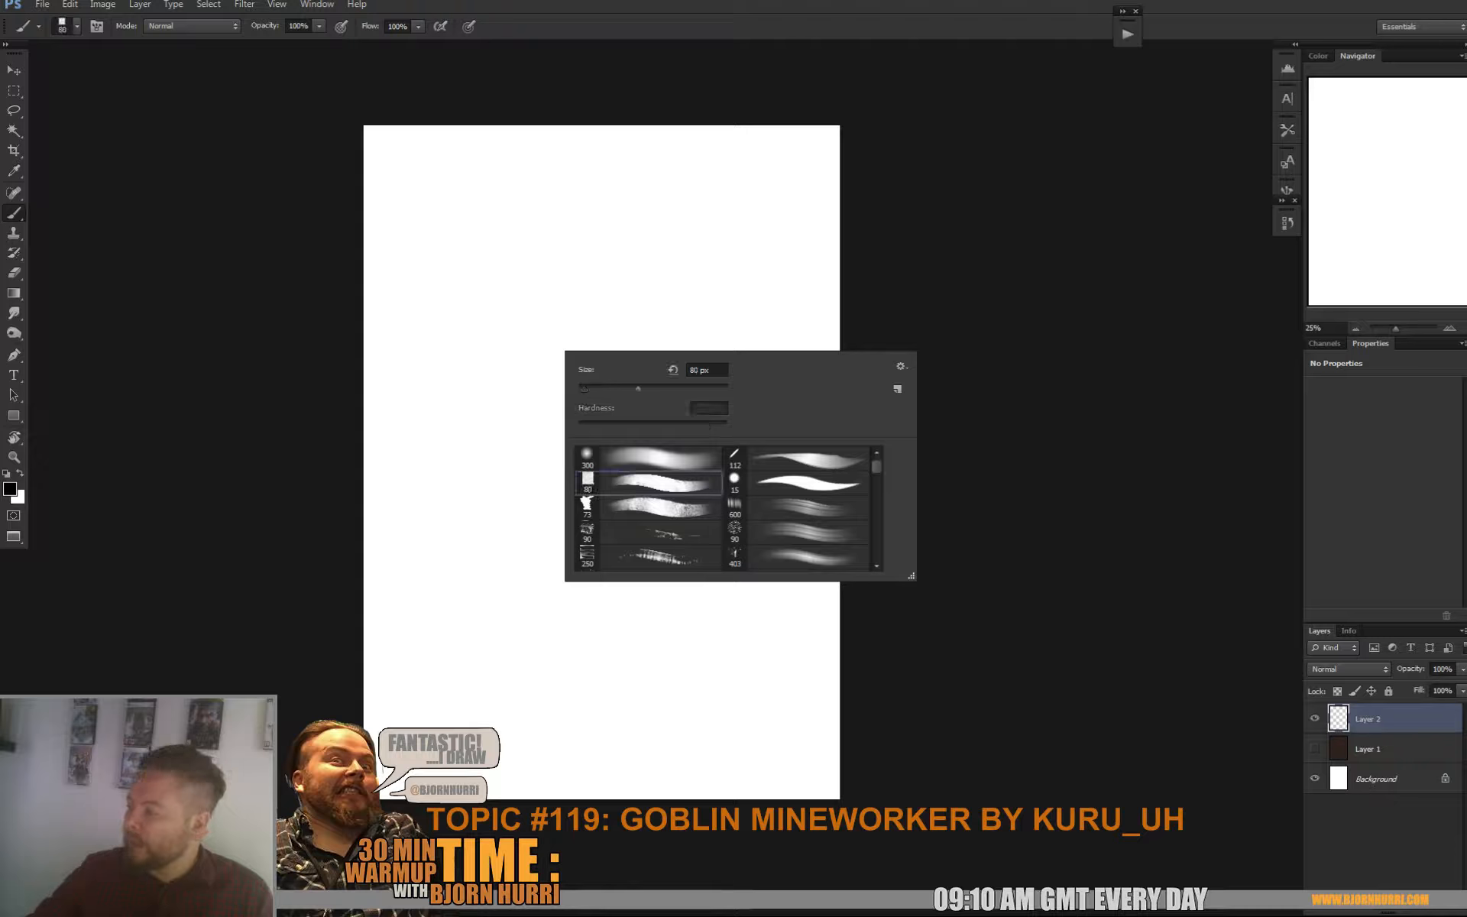
scroll(729, 508, "down", 2)
left_click(796, 531)
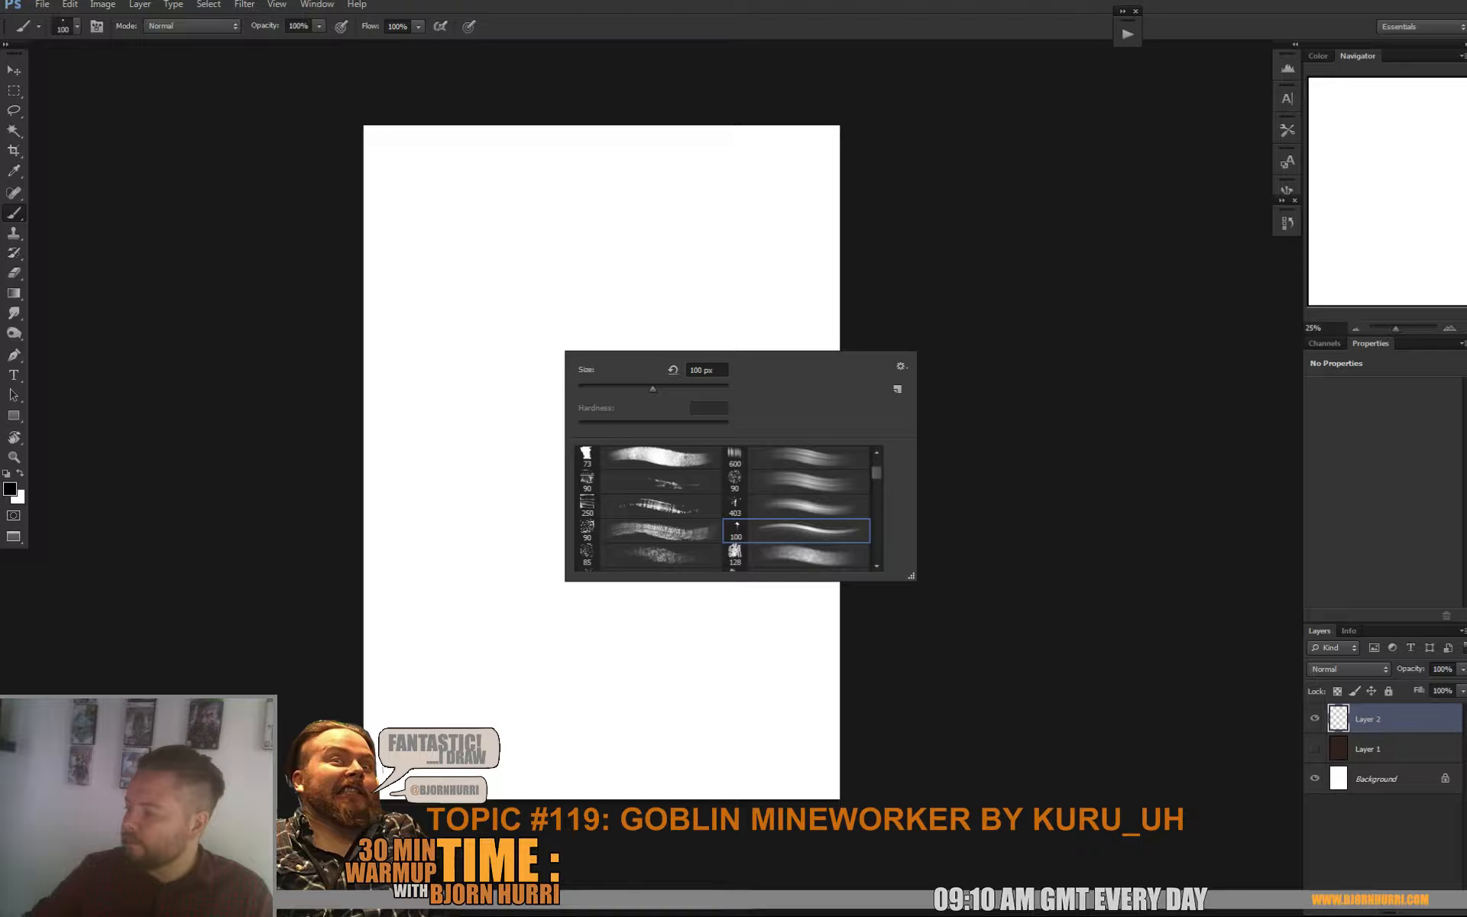
left_click_drag(651, 388, 621, 389)
Sketch the goblin's head on Layer 2 with loose, light strokes around its outline in the upper part of the canvas
left_click_drag(507, 280, 526, 301)
mouse_move(517, 238)
left_mouse_down()
mouse_move(585, 208)
mouse_move(654, 244)
left_mouse_up()
left_click_drag(649, 214, 656, 266)
left_click_drag(642, 194, 642, 205)
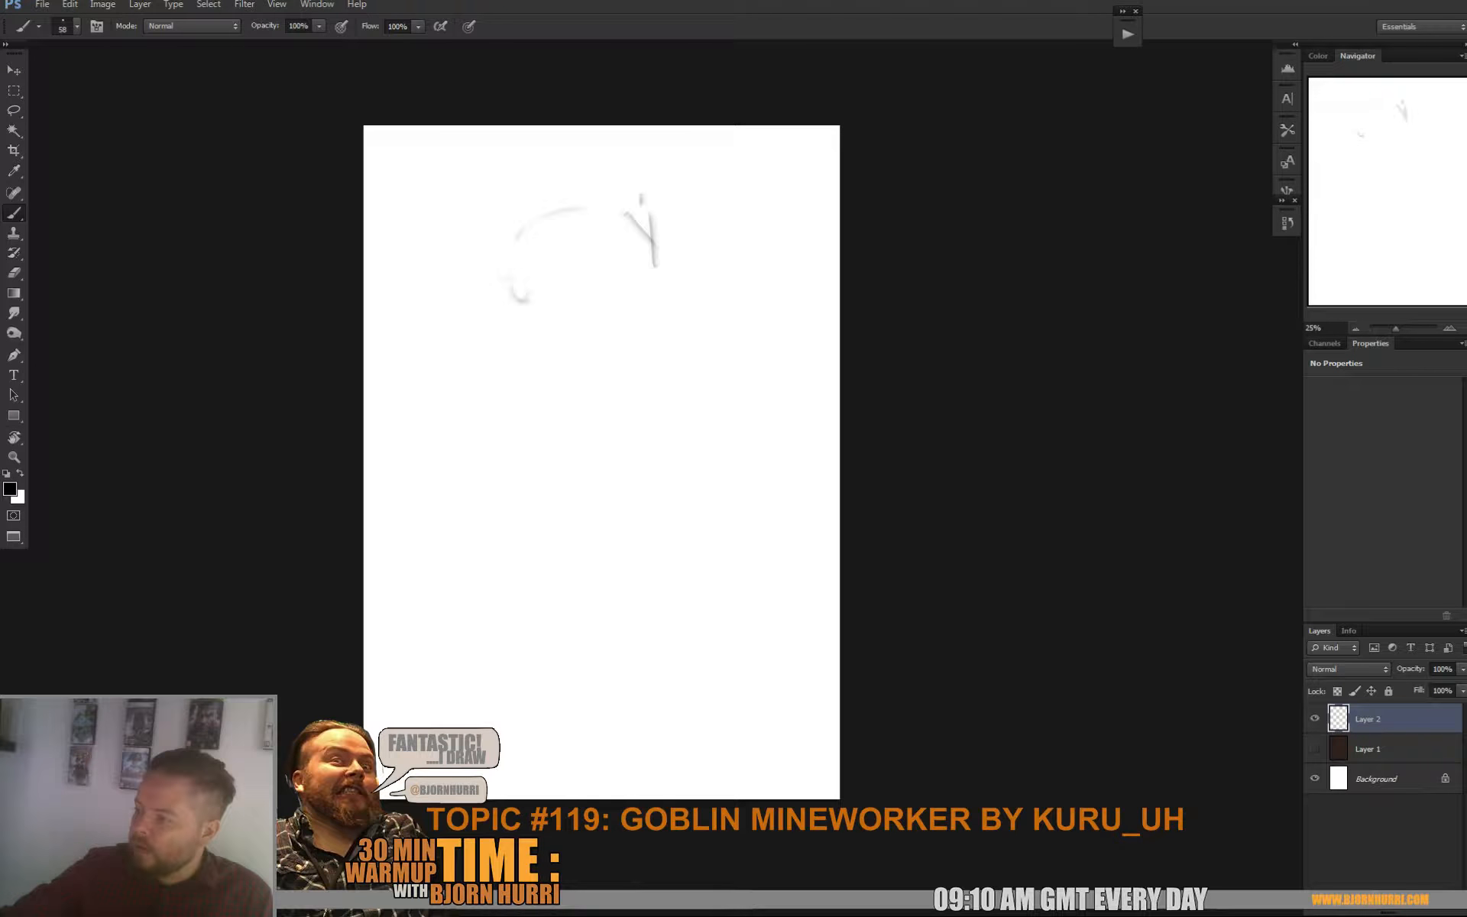
left_click_drag(518, 235, 539, 260)
left_click_drag(537, 263, 545, 291)
left_click_drag(669, 281, 660, 310)
left_click_drag(541, 309, 637, 315)
left_click_drag(536, 309, 559, 318)
left_click_drag(547, 313, 588, 347)
left_click_drag(663, 317, 655, 326)
left_click_drag(552, 333, 545, 346)
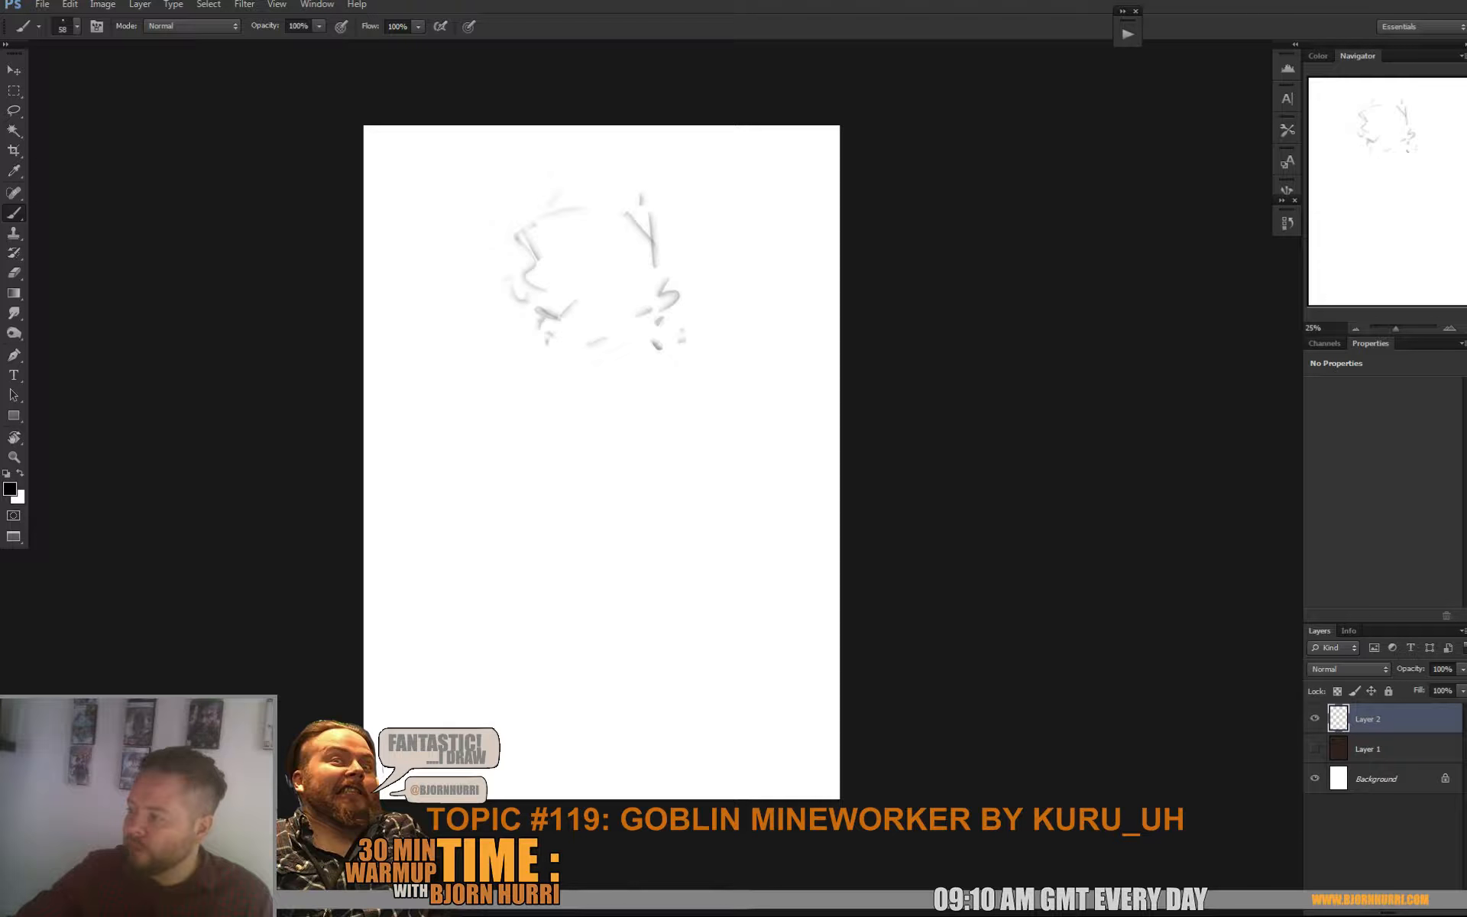
Add a small curve at the top of the head and rough strokes below both sides of it
left_click_drag(550, 208, 601, 232)
left_click_drag(509, 337, 533, 339)
left_click_drag(534, 352, 548, 350)
left_click_drag(511, 339, 531, 349)
left_click_drag(655, 342, 672, 388)
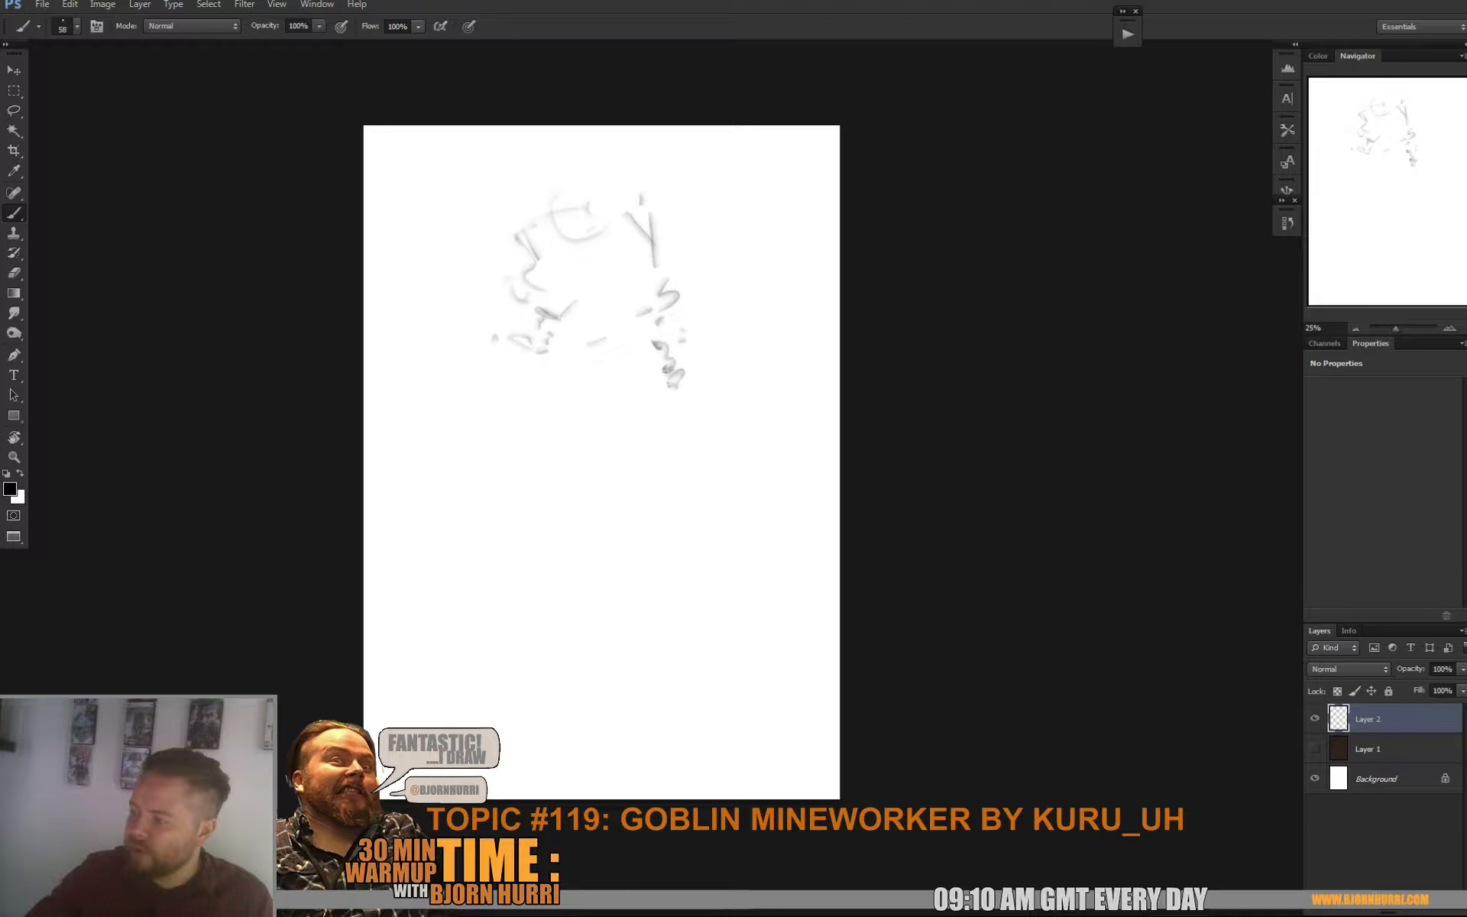
mouse_move(513, 345)
left_mouse_down()
mouse_move(492, 391)
mouse_move(560, 336)
left_mouse_up()
Mark the placement of the lower body and feet with a few short, faint strokes down the canvas
left_click(547, 529)
left_click_drag(568, 573, 566, 595)
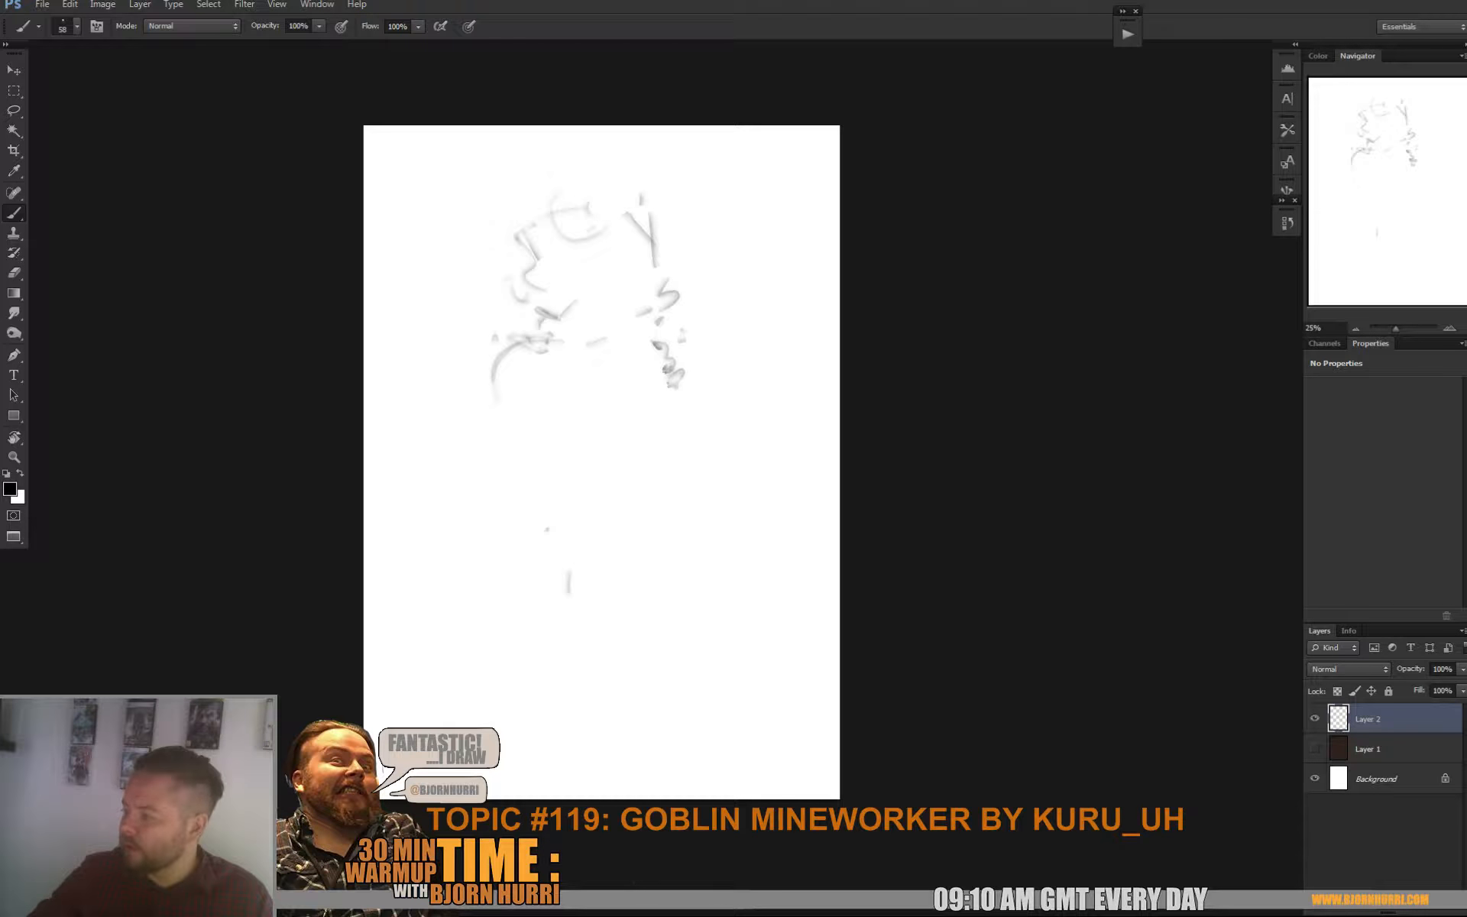
left_click_drag(682, 667, 672, 693)
left_click_drag(513, 750, 523, 755)
Scale the whole sketch down to about 92% and move it up toward the top of the canvas
key("ctrl+t")
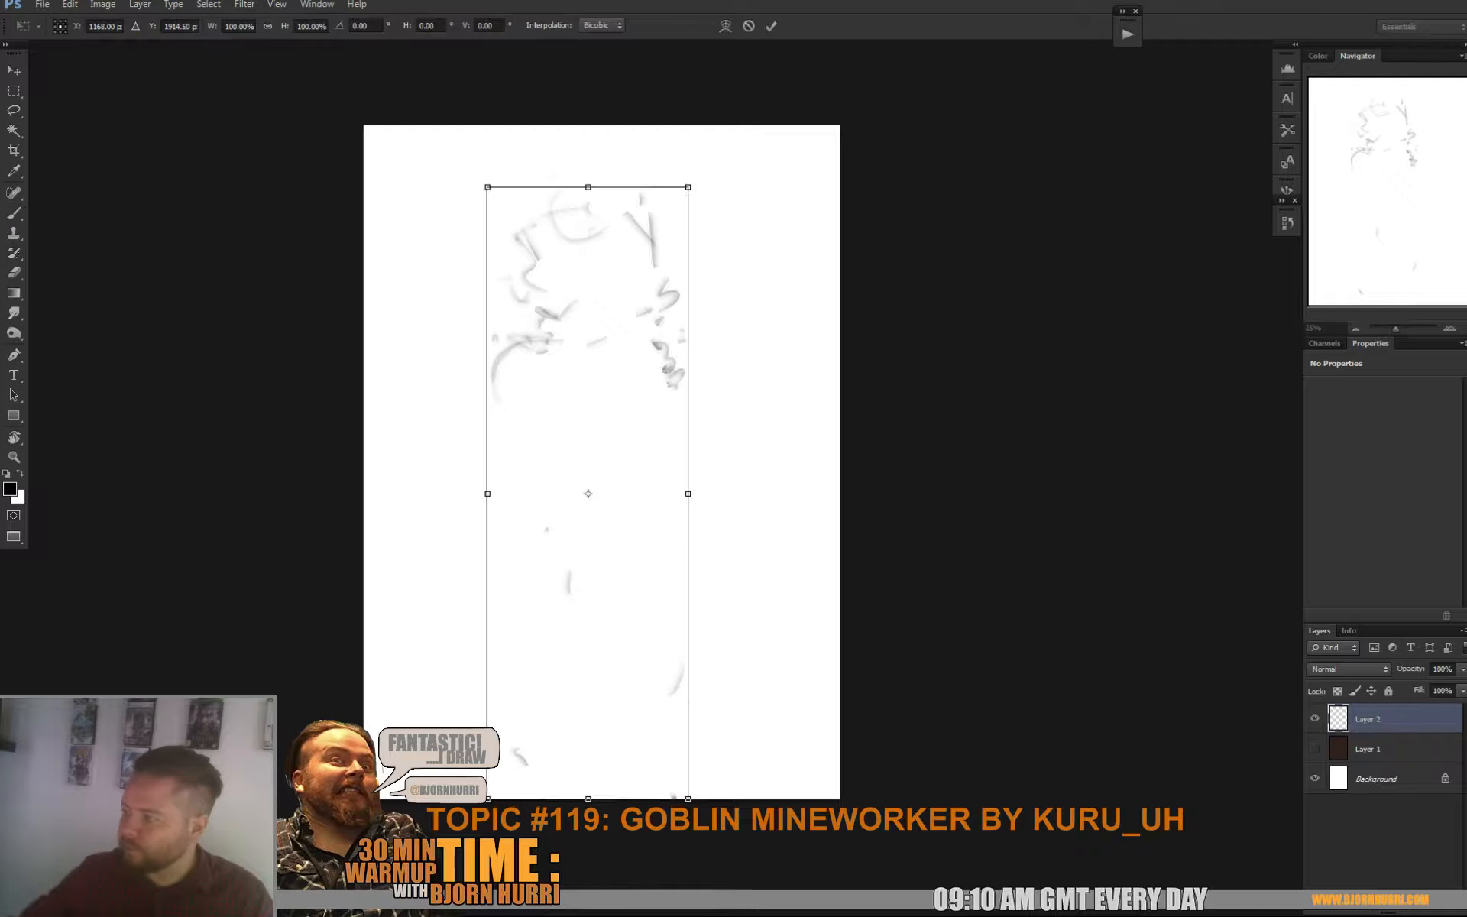
left_click_drag(687, 795, 672, 749)
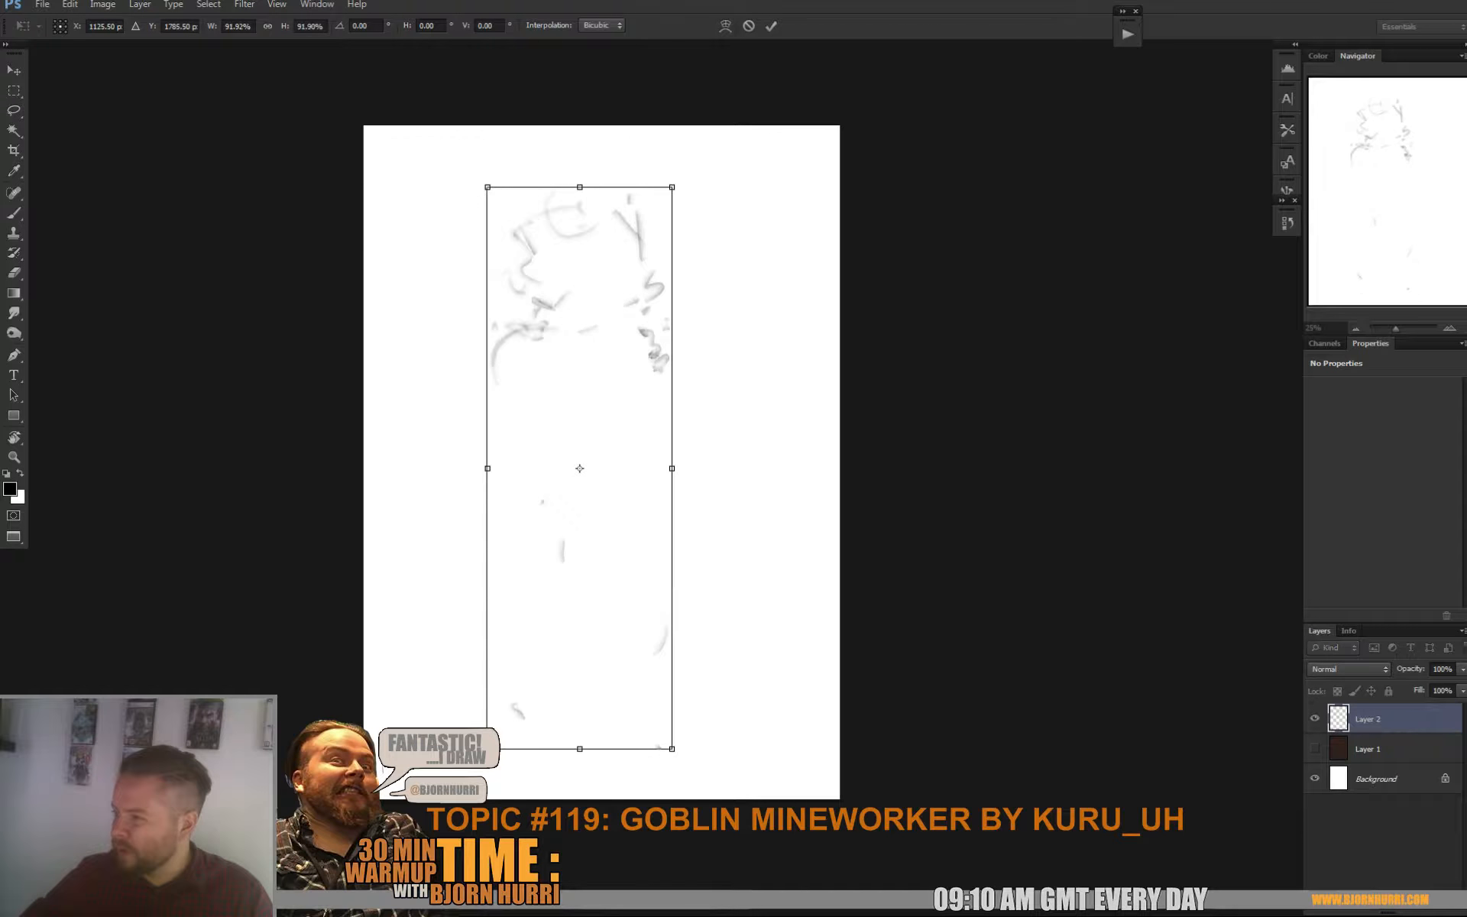
left_click_drag(612, 596, 610, 548)
key("Return")
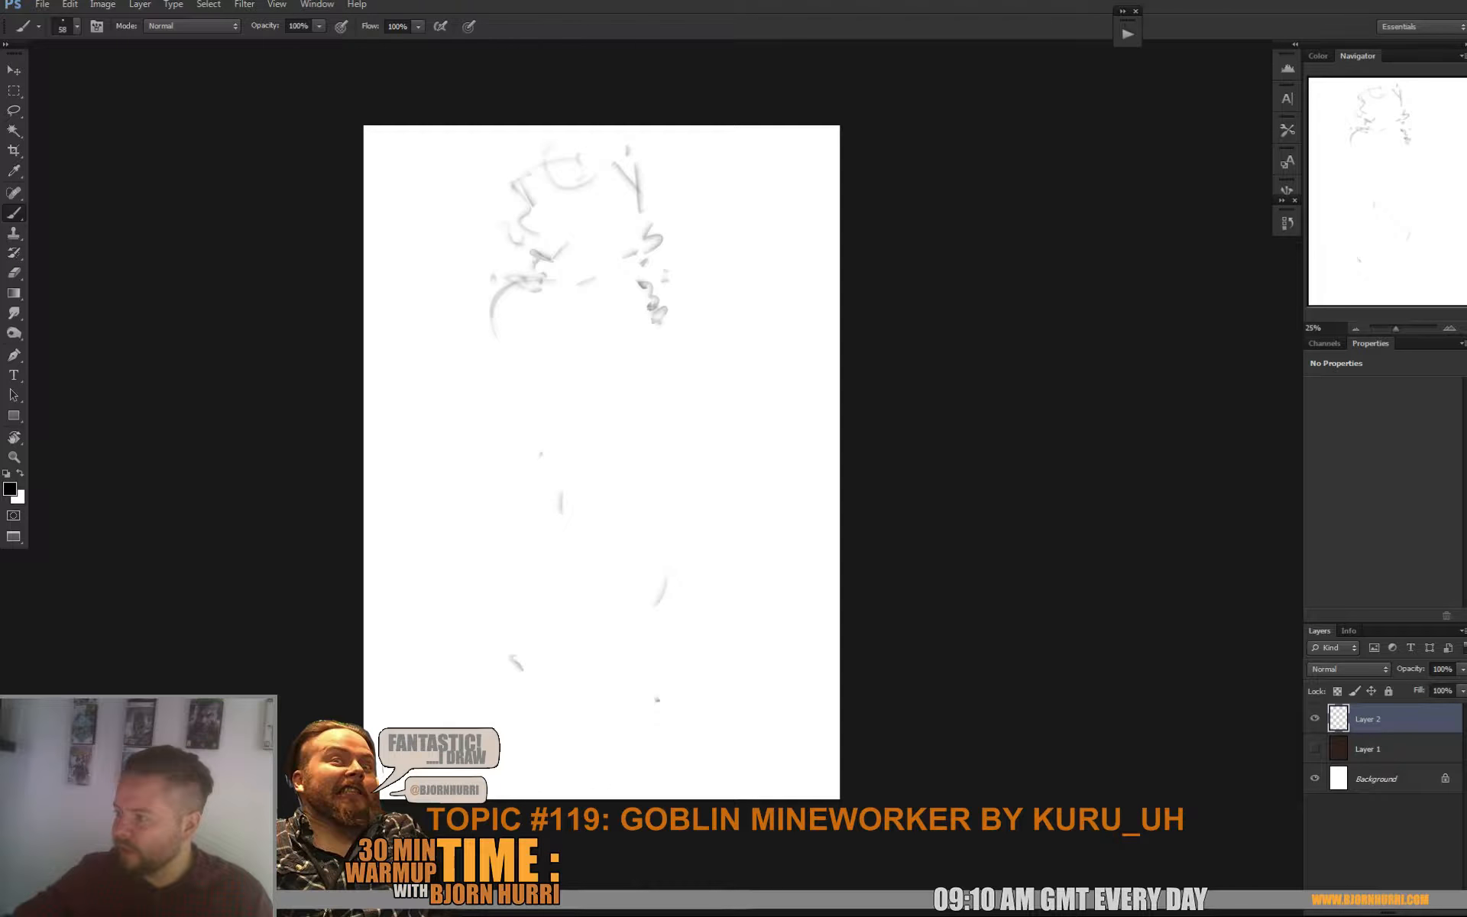
Sketch rough strokes inside the face, a slanted stroke for the left ear and a short curve below it
mouse_move(603, 295)
left_mouse_down()
mouse_move(628, 309)
mouse_move(618, 279)
left_mouse_up()
mouse_move(609, 239)
left_mouse_down()
mouse_move(583, 267)
mouse_move(585, 307)
left_mouse_up()
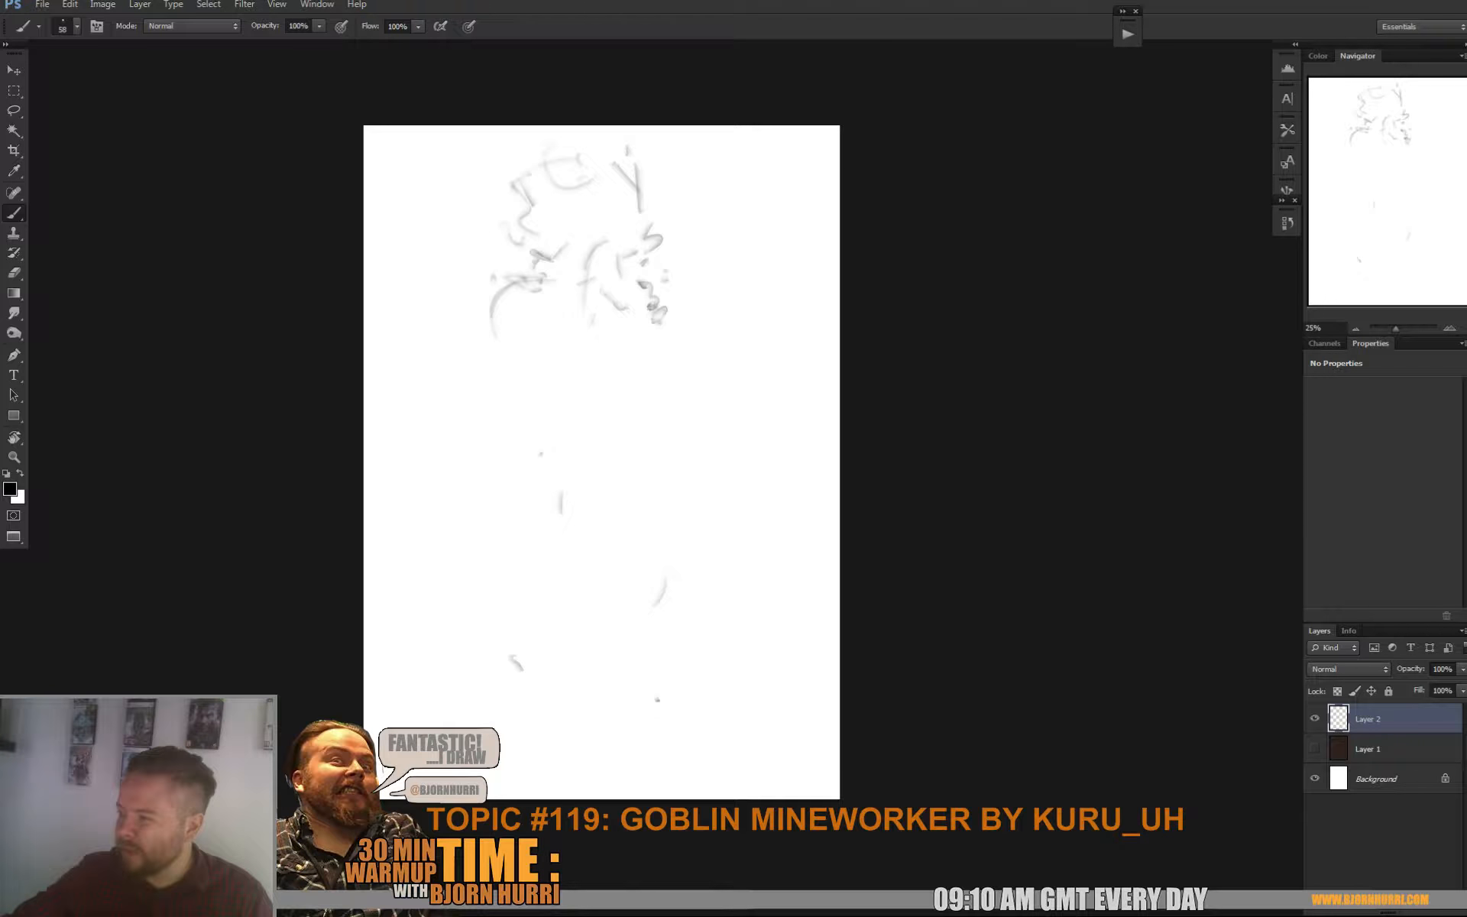
left_click_drag(470, 262, 520, 238)
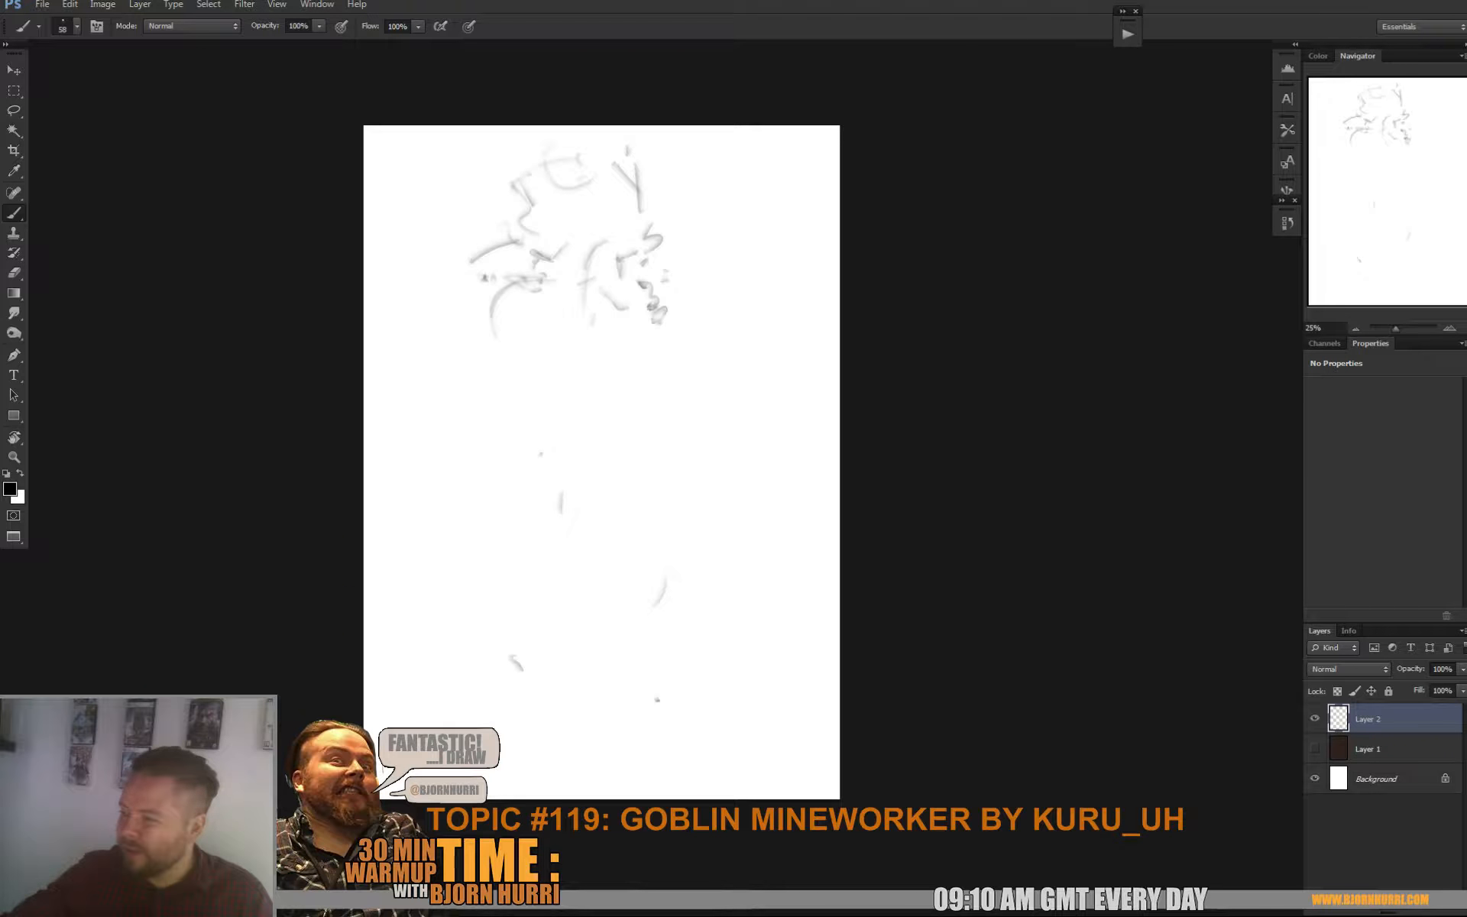
mouse_move(507, 345)
left_mouse_down()
mouse_move(510, 364)
mouse_move(532, 367)
left_mouse_up()
Rough in a diagonal line across the lower body, the right shoulder and arm, and a small mark at lower left
left_click_drag(566, 506, 467, 564)
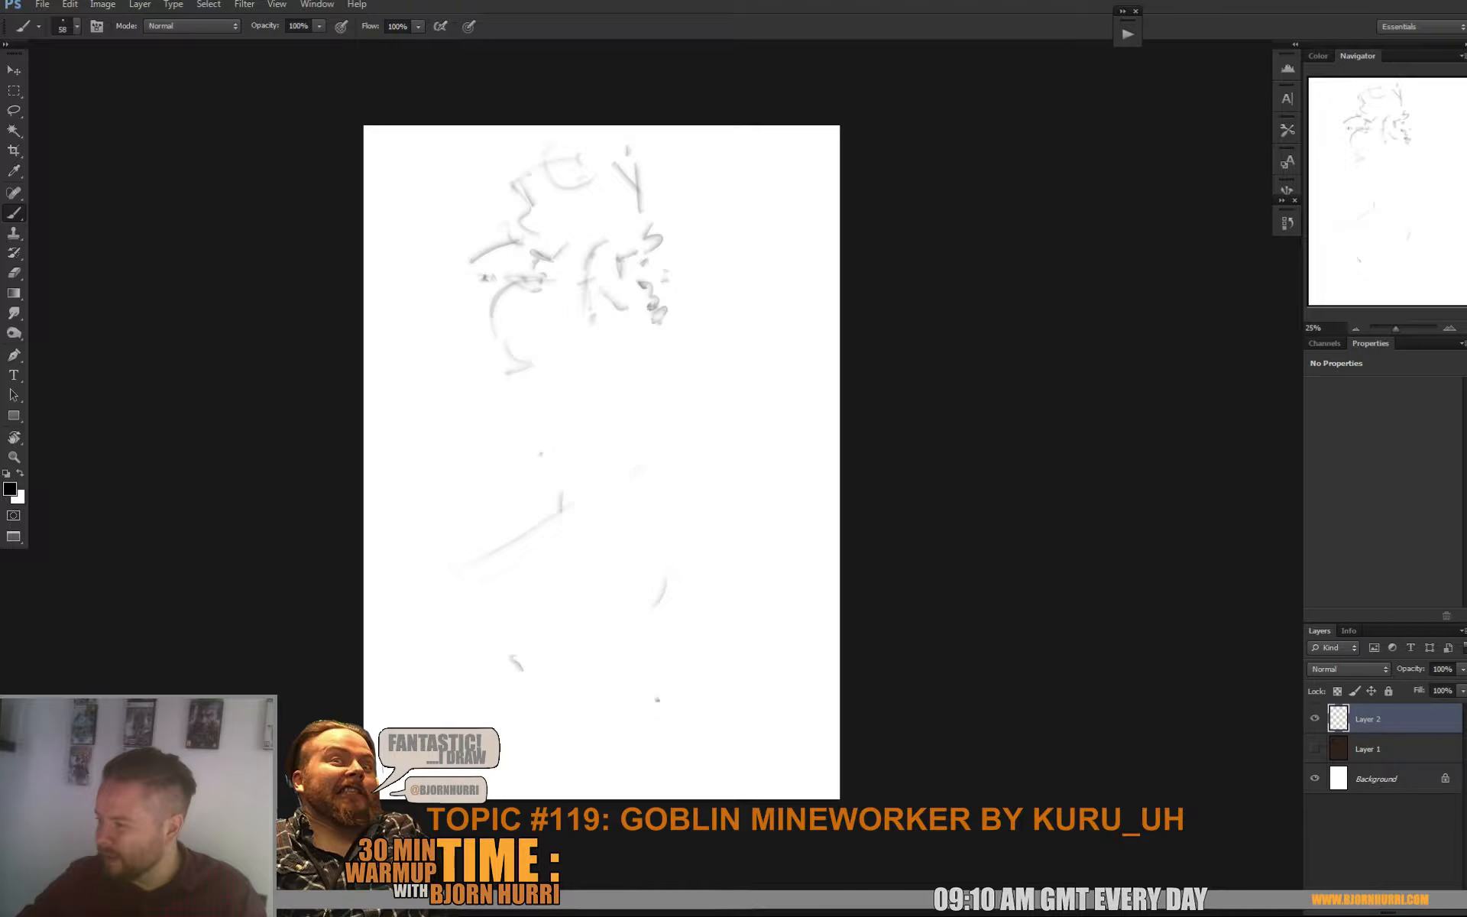
left_click_drag(720, 364, 804, 425)
left_click_drag(743, 338, 722, 356)
left_click_drag(747, 448, 711, 467)
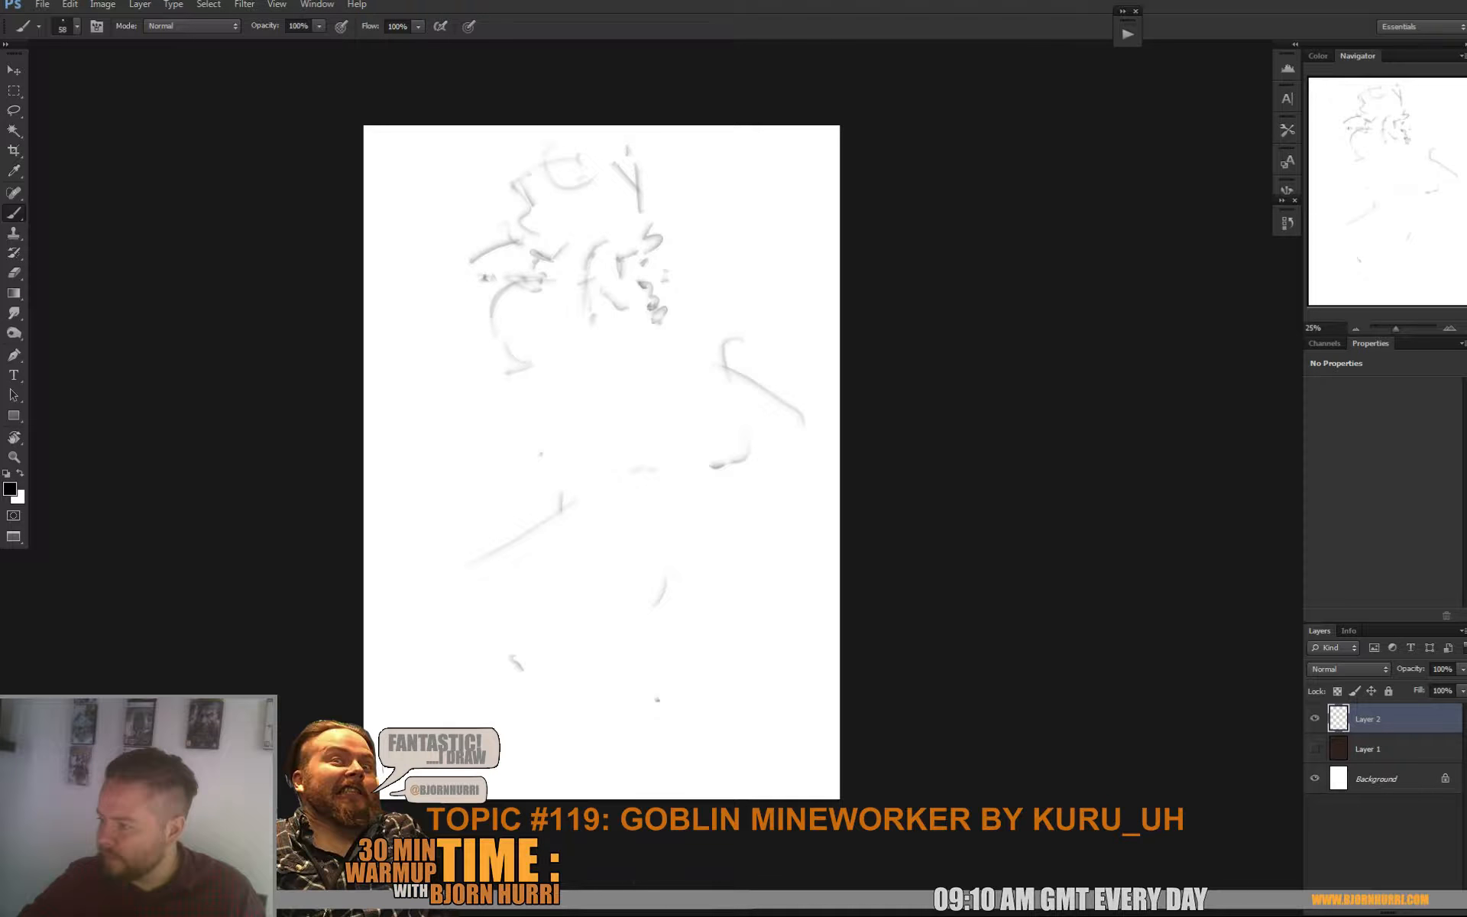
left_click_drag(432, 642, 452, 636)
Draw short vertical strokes below the head to suggest the muzzle and jaw
left_click_drag(589, 310, 583, 353)
left_click_drag(516, 304, 513, 336)
left_click_drag(612, 324, 610, 363)
Erase the curved strokes below the left side of the head with an adjusted eraser size
key("e")
right_click(533, 318)
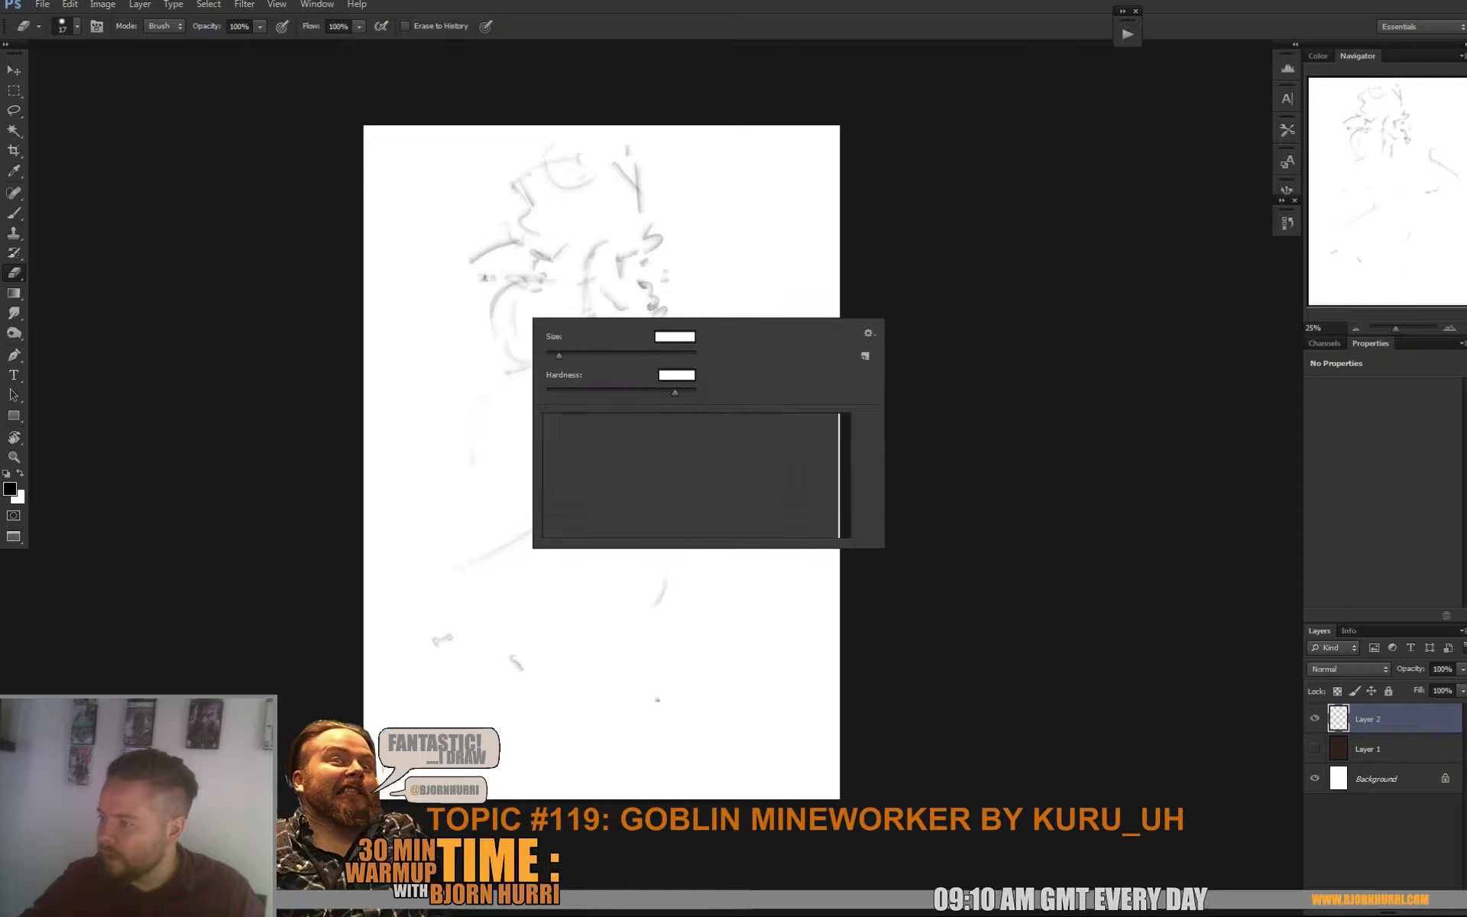
left_click(562, 354)
left_click_drag(494, 334, 532, 287)
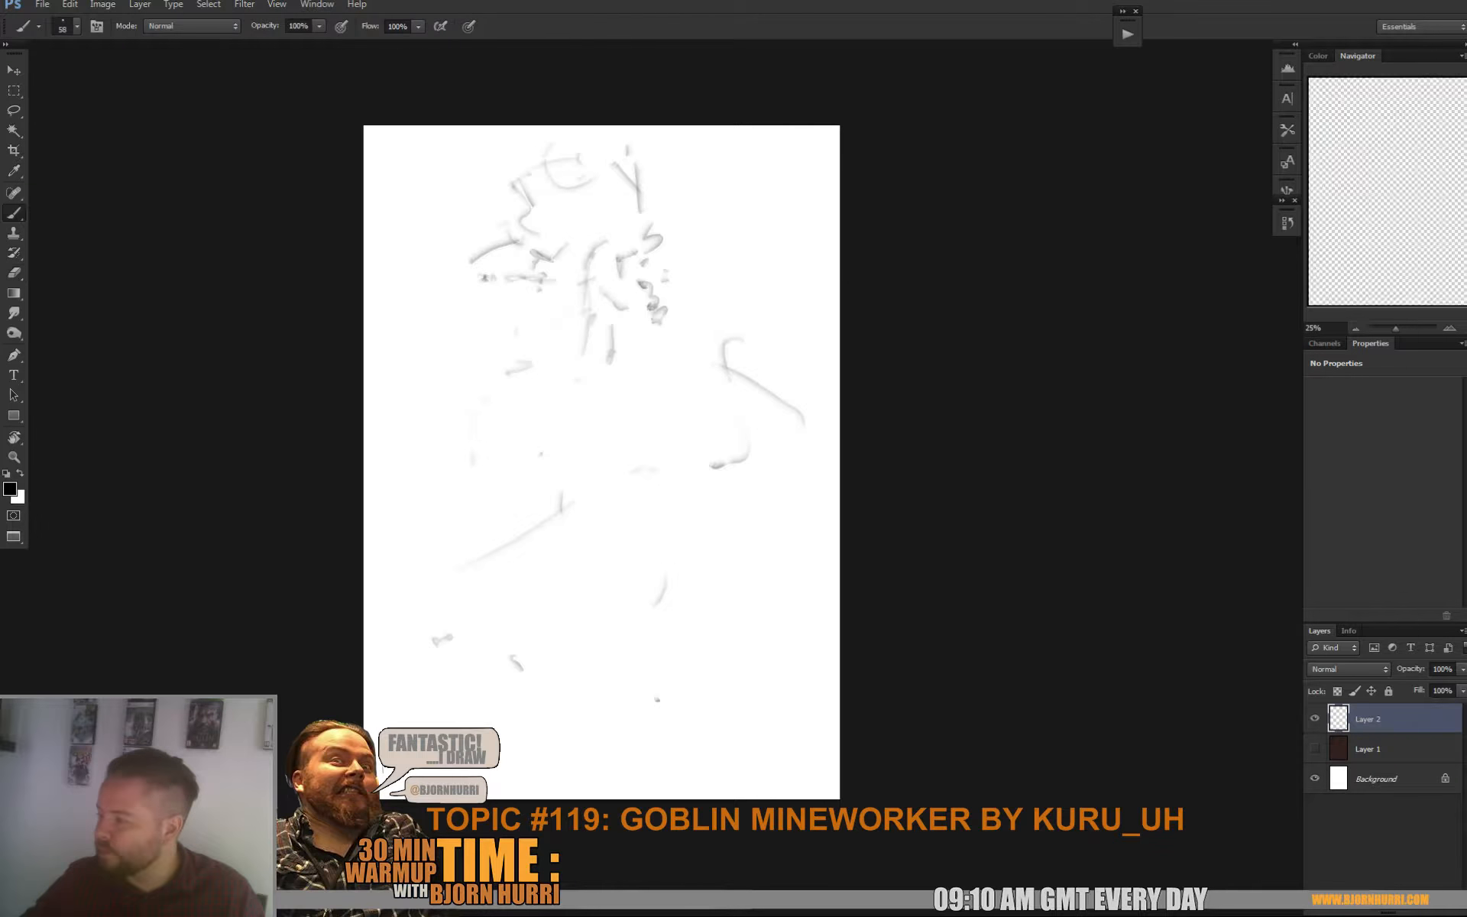
Sketch an oval muzzle in the lower face with flat horizontal shapes projecting from both sides
key("b")
left_click_drag(606, 319, 594, 373)
mouse_move(531, 361)
left_mouse_down()
mouse_move(564, 385)
mouse_move(595, 350)
left_mouse_up()
mouse_move(559, 281)
left_mouse_down()
mouse_move(579, 286)
mouse_move(527, 336)
mouse_move(508, 311)
mouse_move(459, 316)
left_mouse_up()
mouse_move(616, 318)
left_mouse_down()
mouse_move(693, 324)
mouse_move(539, 369)
mouse_move(552, 384)
mouse_move(552, 370)
mouse_move(479, 383)
mouse_move(468, 414)
left_mouse_up()
Connect the head to the body with sloping shoulder lines on both sides
scroll(601, 458, "down", 1)
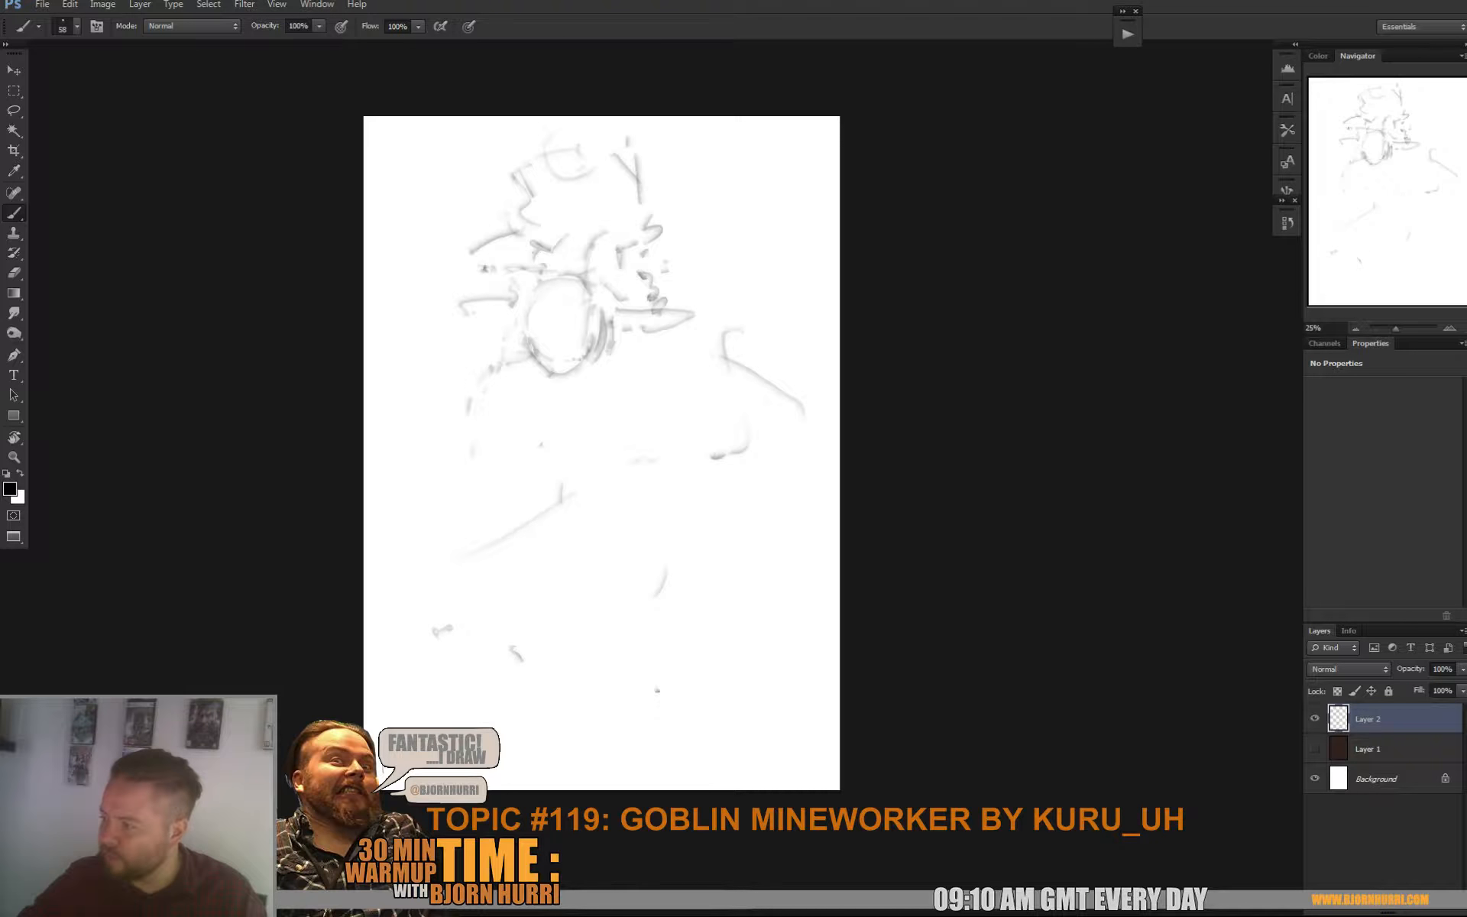
left_click_drag(691, 328, 720, 355)
left_click_drag(502, 351, 463, 436)
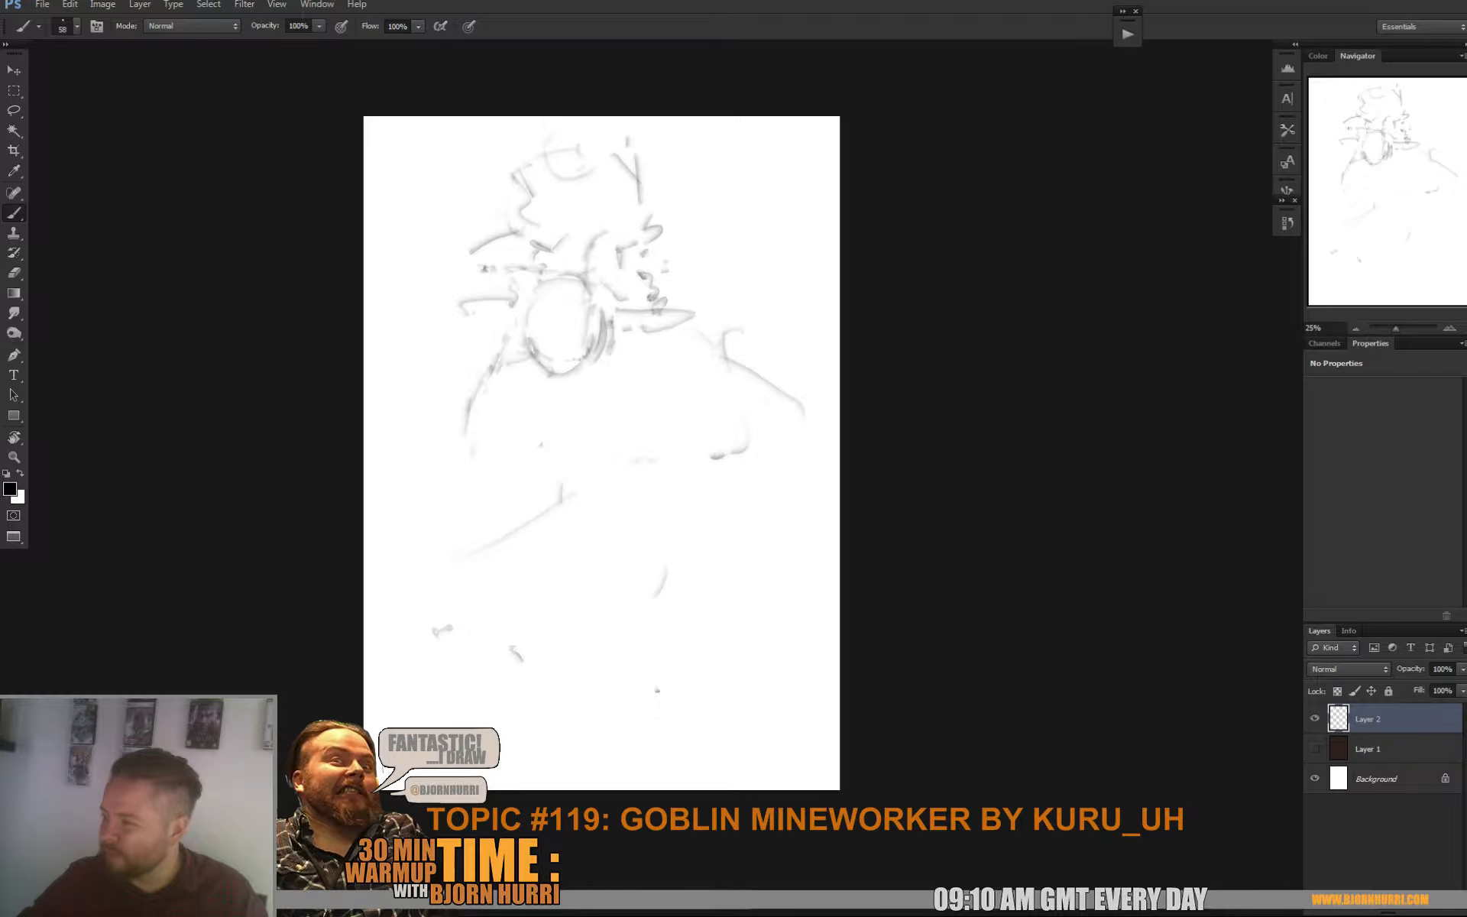
Erase the old diagonal line and sketch a pickaxe with a long slanted handle and a curved head at lower left
key("e")
left_click_drag(562, 493, 459, 556)
key("b")
left_click_drag(715, 536, 508, 676)
left_click_drag(674, 554, 548, 655)
mouse_move(403, 638)
left_mouse_down()
mouse_move(462, 721)
mouse_move(572, 786)
mouse_move(510, 721)
left_mouse_up()
mouse_move(402, 630)
left_mouse_down()
mouse_move(395, 581)
mouse_move(463, 672)
mouse_move(478, 660)
mouse_move(532, 674)
left_mouse_up()
Sketch the left side of the torso, the hand near the pickaxe handle and the outer line of the right leg
left_click_drag(466, 461, 496, 592)
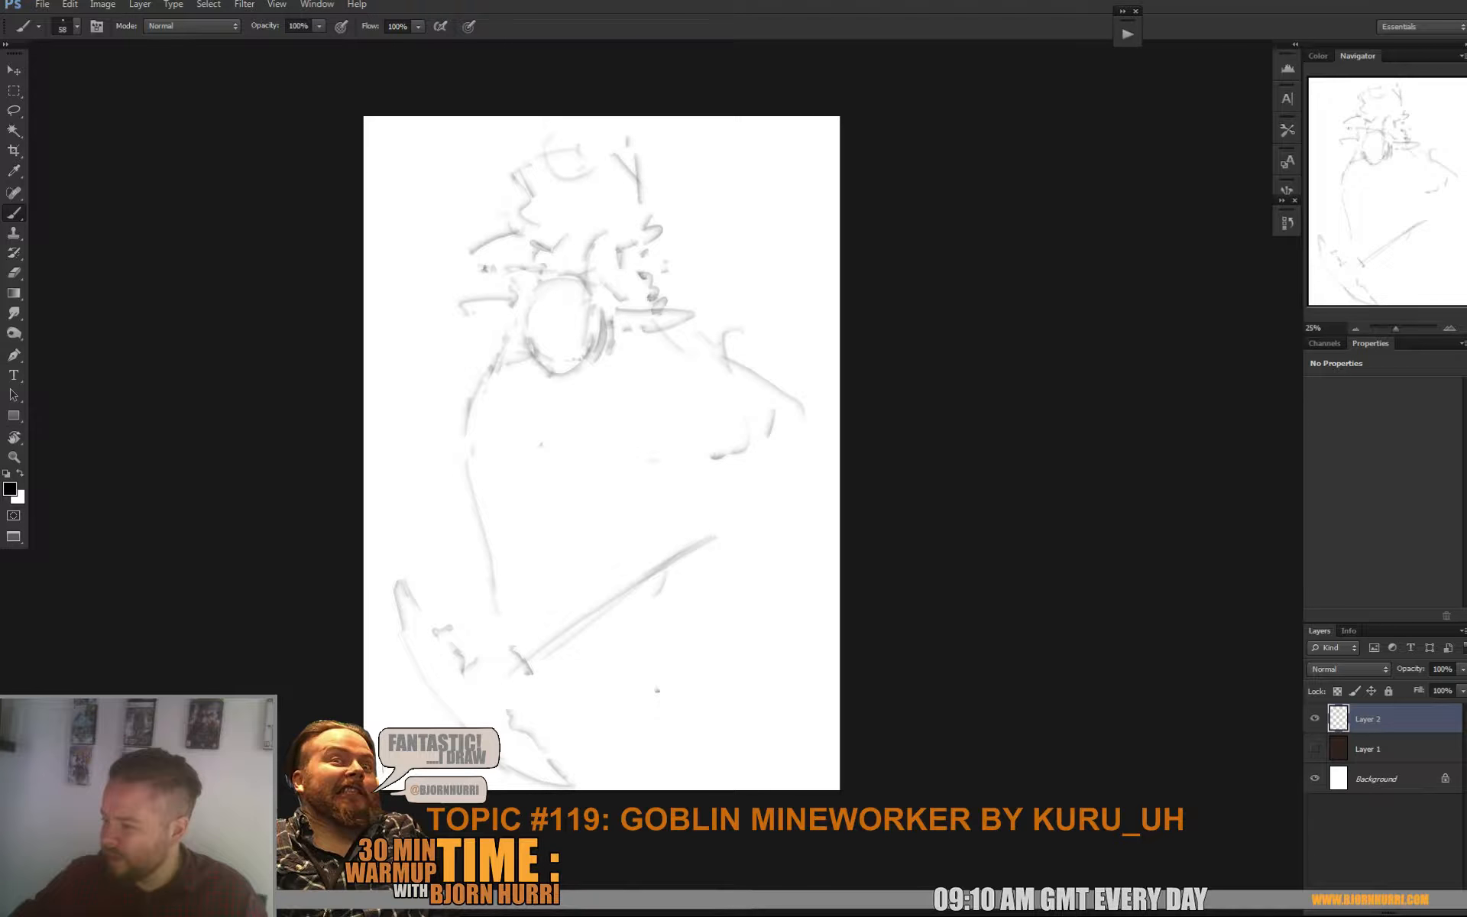
left_click_drag(533, 686, 544, 695)
left_click_drag(735, 479, 723, 503)
mouse_move(722, 582)
left_mouse_down()
mouse_move(701, 657)
mouse_move(725, 716)
left_mouse_up()
left_click_drag(480, 603, 473, 629)
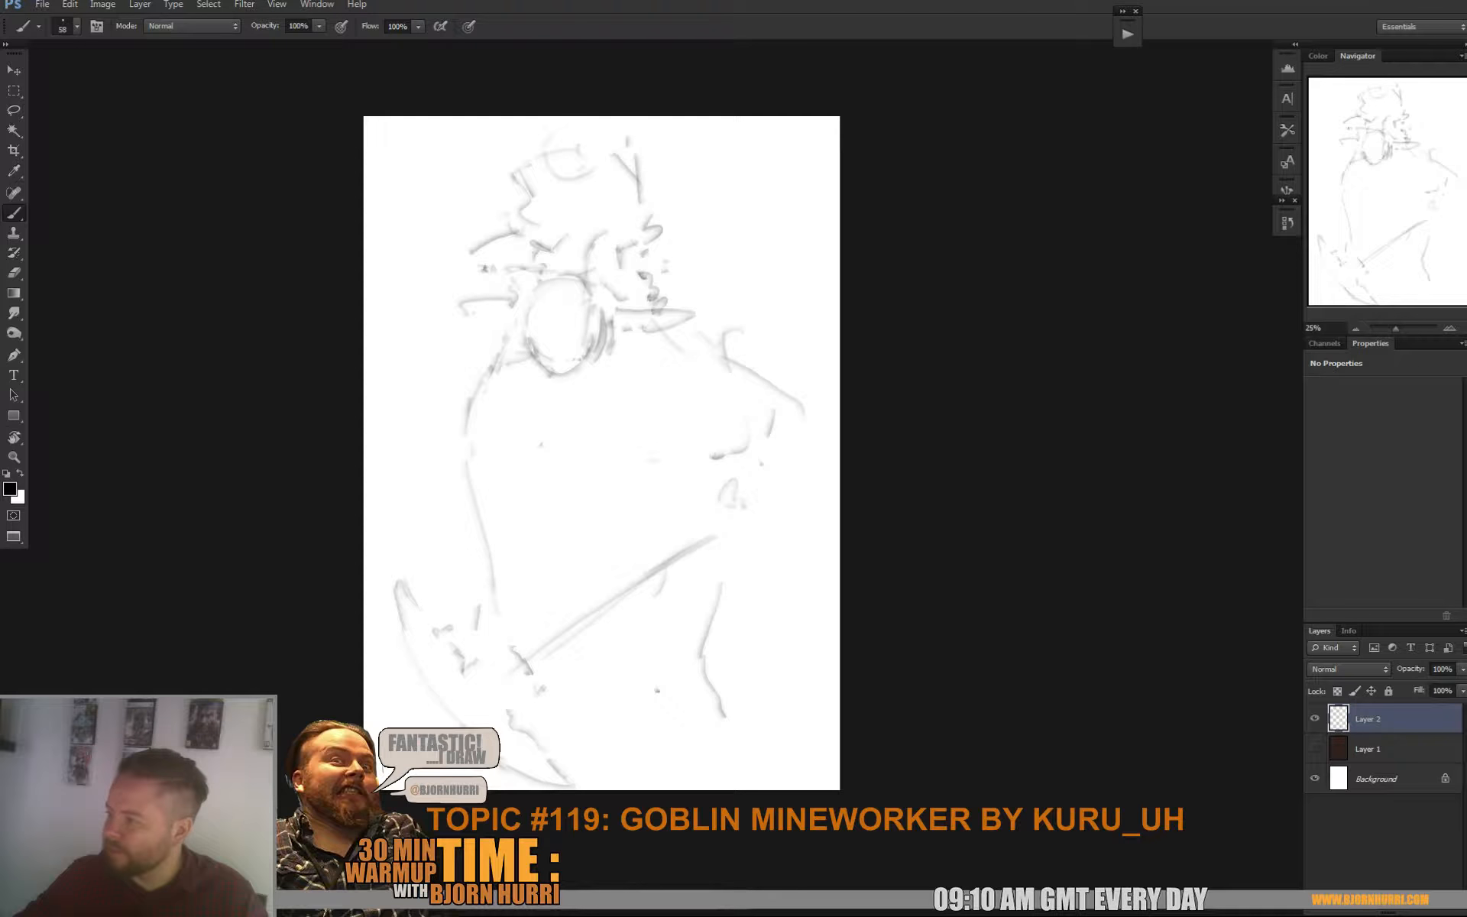
Scale the whole sketch down to about 95%
key("ctrl+t")
left_click_drag(799, 778, 785, 755)
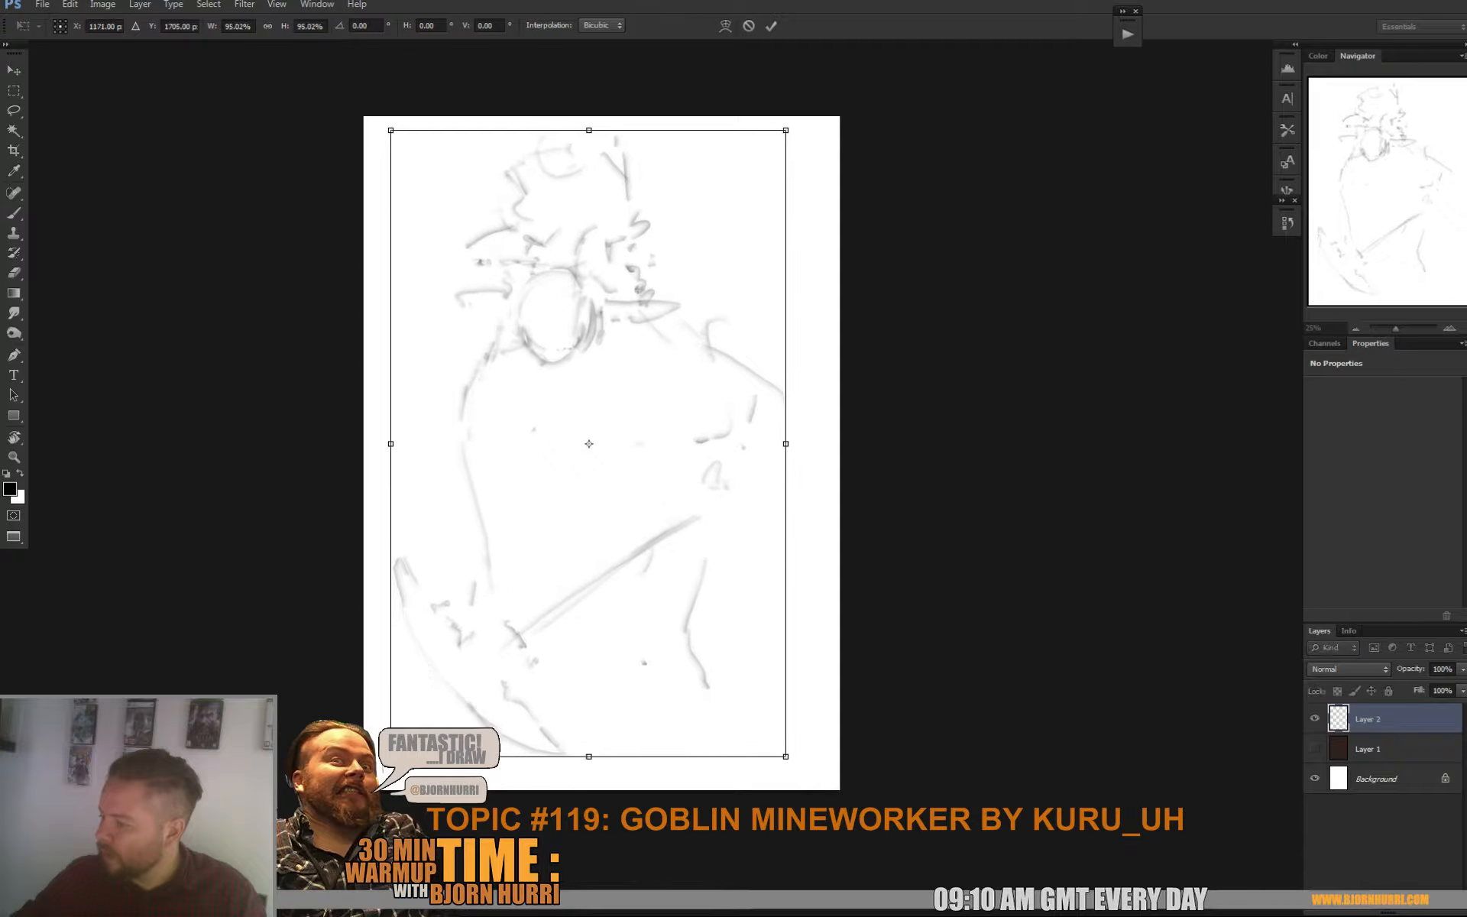
key("Return")
Extend the right leg down to a foot and add short strokes beside the pickaxe for the other arm and leg
left_click_drag(475, 559, 468, 589)
left_click_drag(436, 677, 438, 719)
left_click_drag(736, 713, 772, 787)
mouse_move(773, 788)
left_mouse_down()
mouse_move(719, 779)
mouse_move(769, 760)
mouse_move(716, 783)
left_mouse_up()
Scale the sketch down slightly again and draw the sole of the right foot
key("ctrl+t")
key("Return")
mouse_move(709, 766)
left_mouse_down()
mouse_move(702, 783)
mouse_move(758, 766)
left_mouse_up()
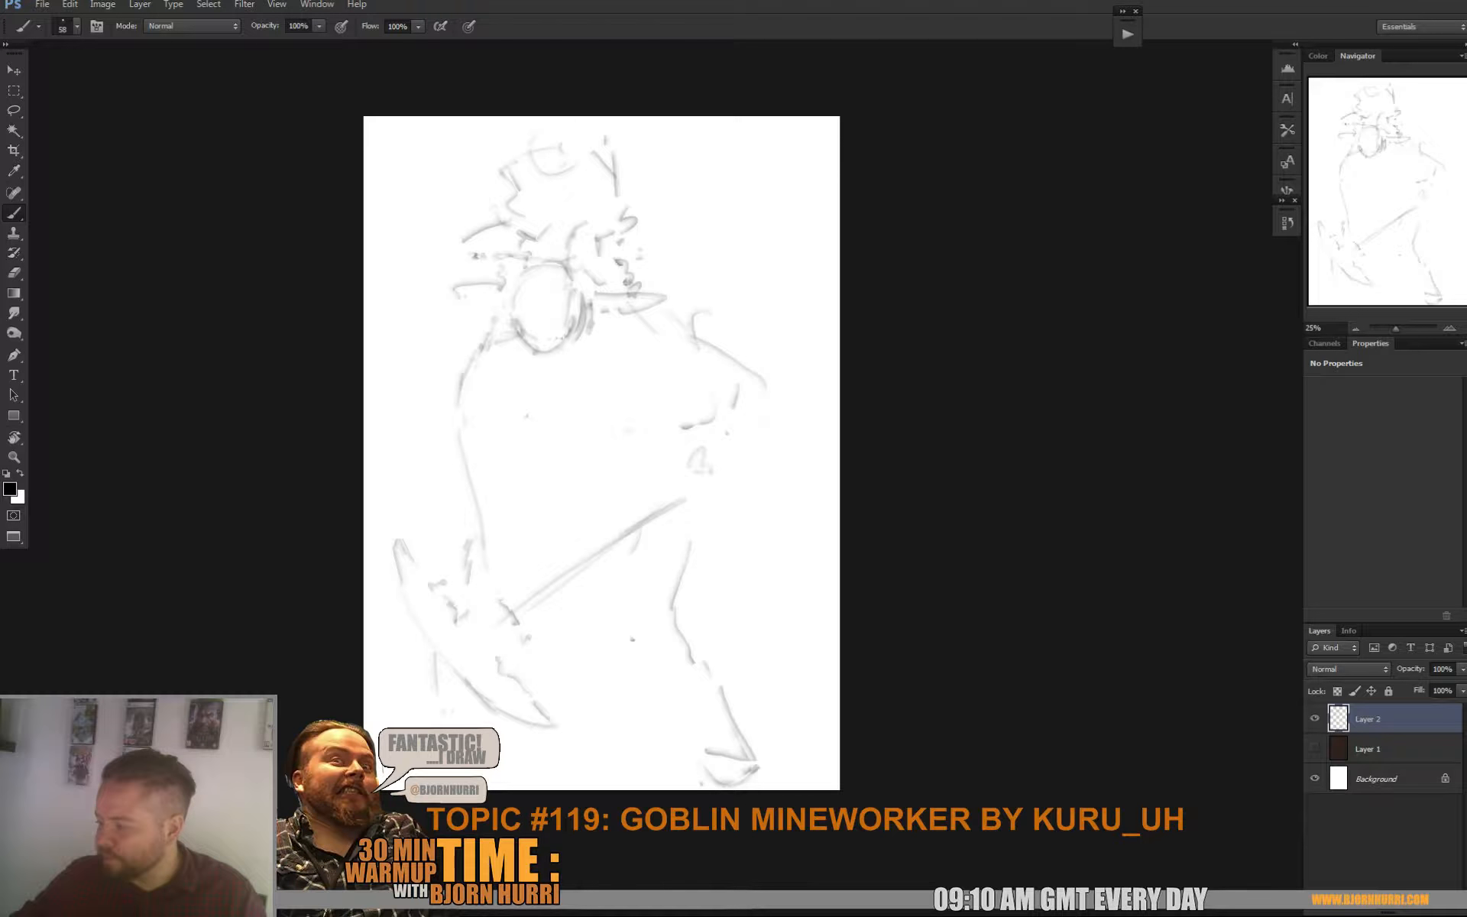
Add the inner line of the right leg and short strokes for the left leg and left arm near the pickaxe
left_click_drag(598, 664, 646, 725)
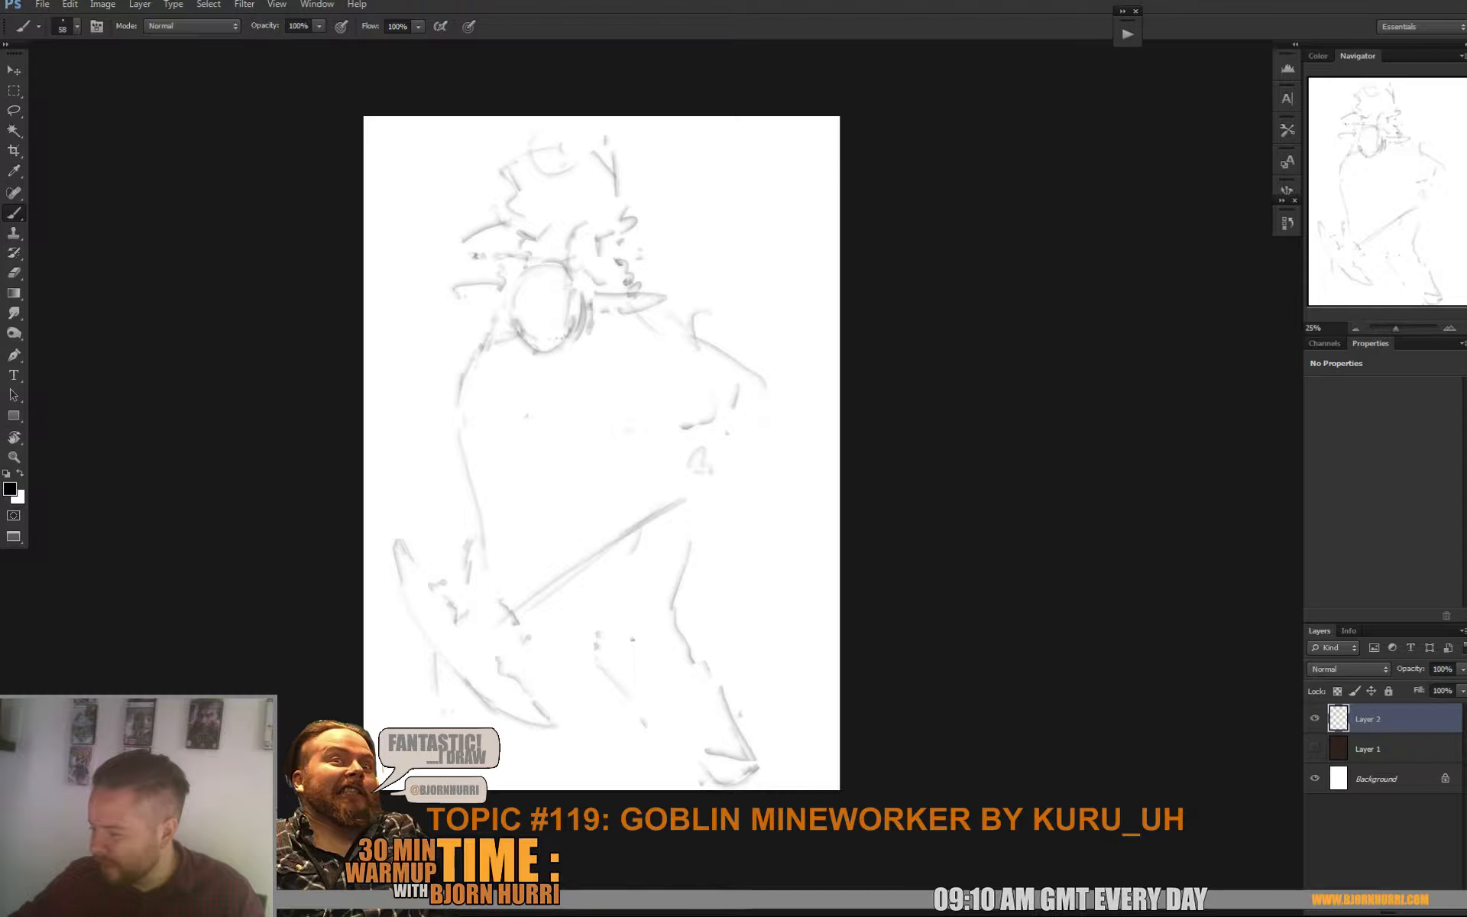
left_click_drag(436, 694, 438, 711)
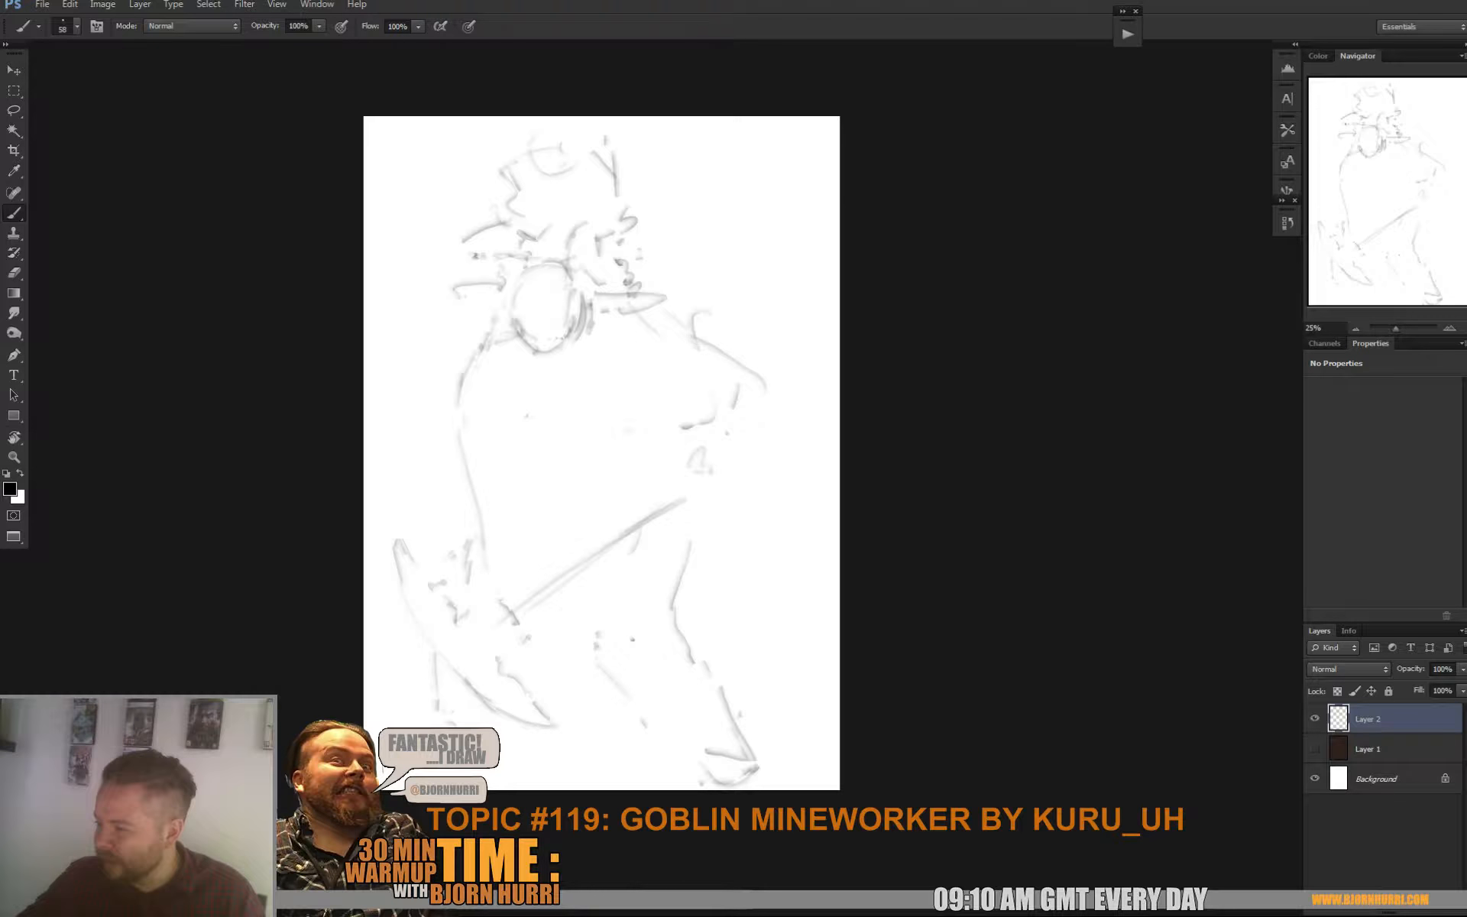
left_click_drag(462, 501, 451, 519)
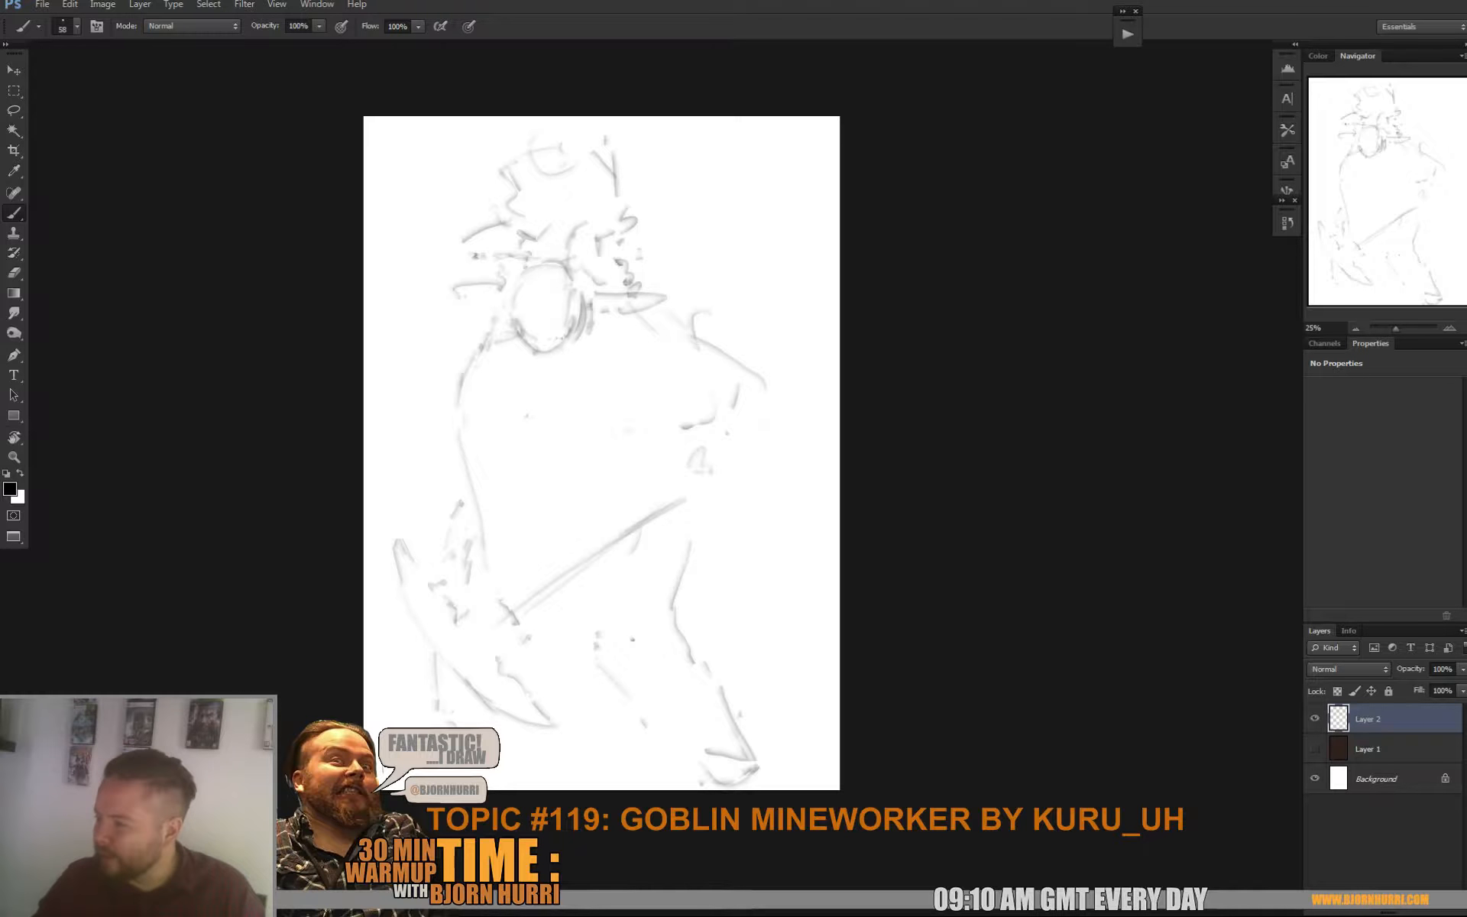
Reinforce the horizontal shapes beside the muzzle, the stroke above its right side and the left ear
left_click_drag(480, 299, 505, 302)
mouse_move(599, 309)
left_mouse_down()
mouse_move(634, 308)
mouse_move(576, 291)
left_mouse_up()
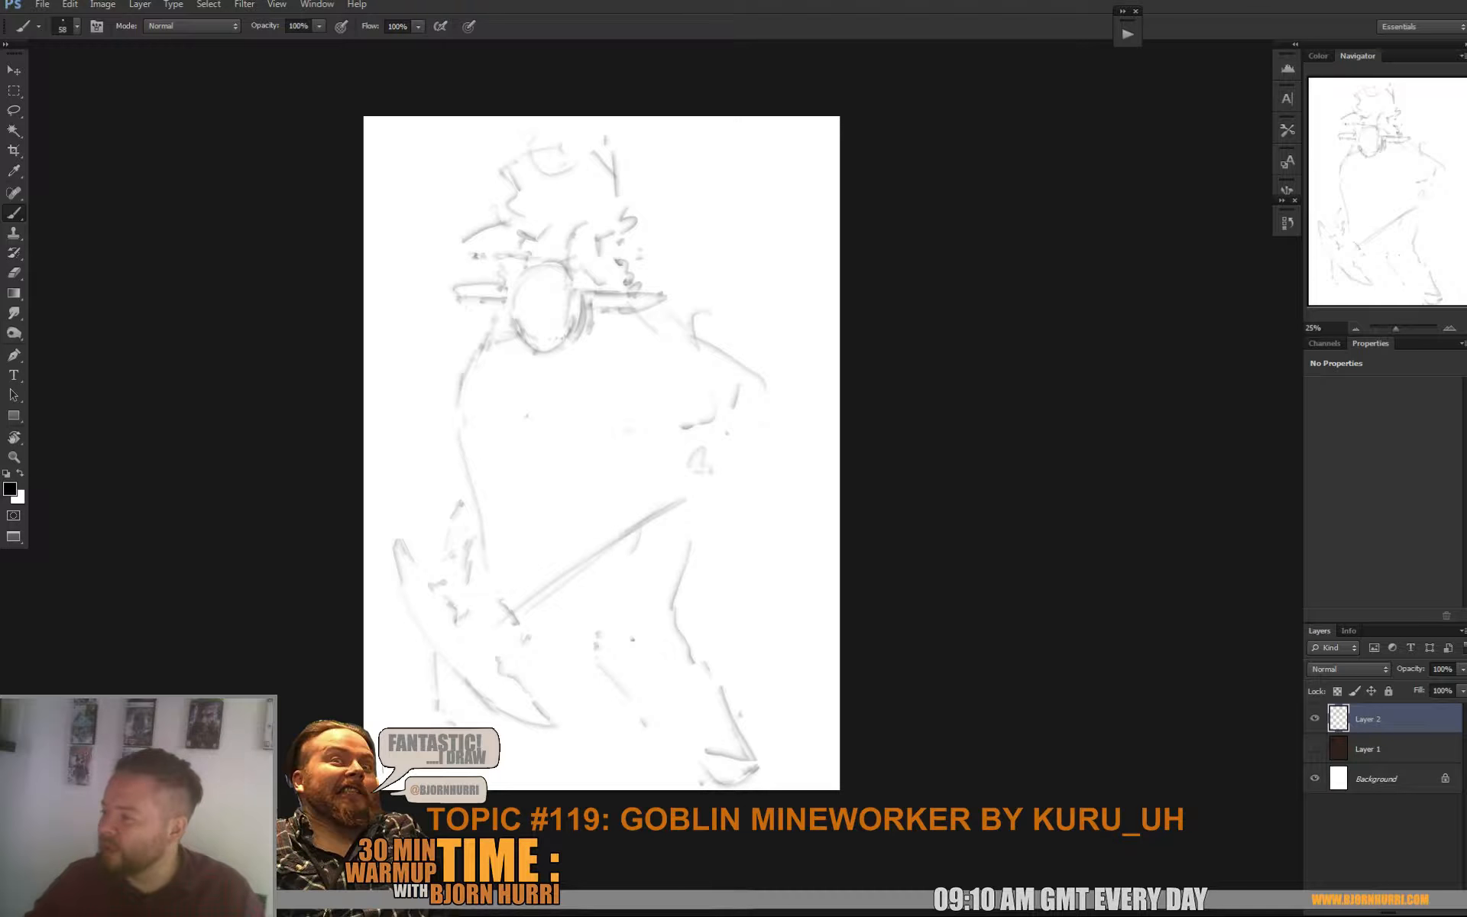
left_click_drag(572, 251, 590, 231)
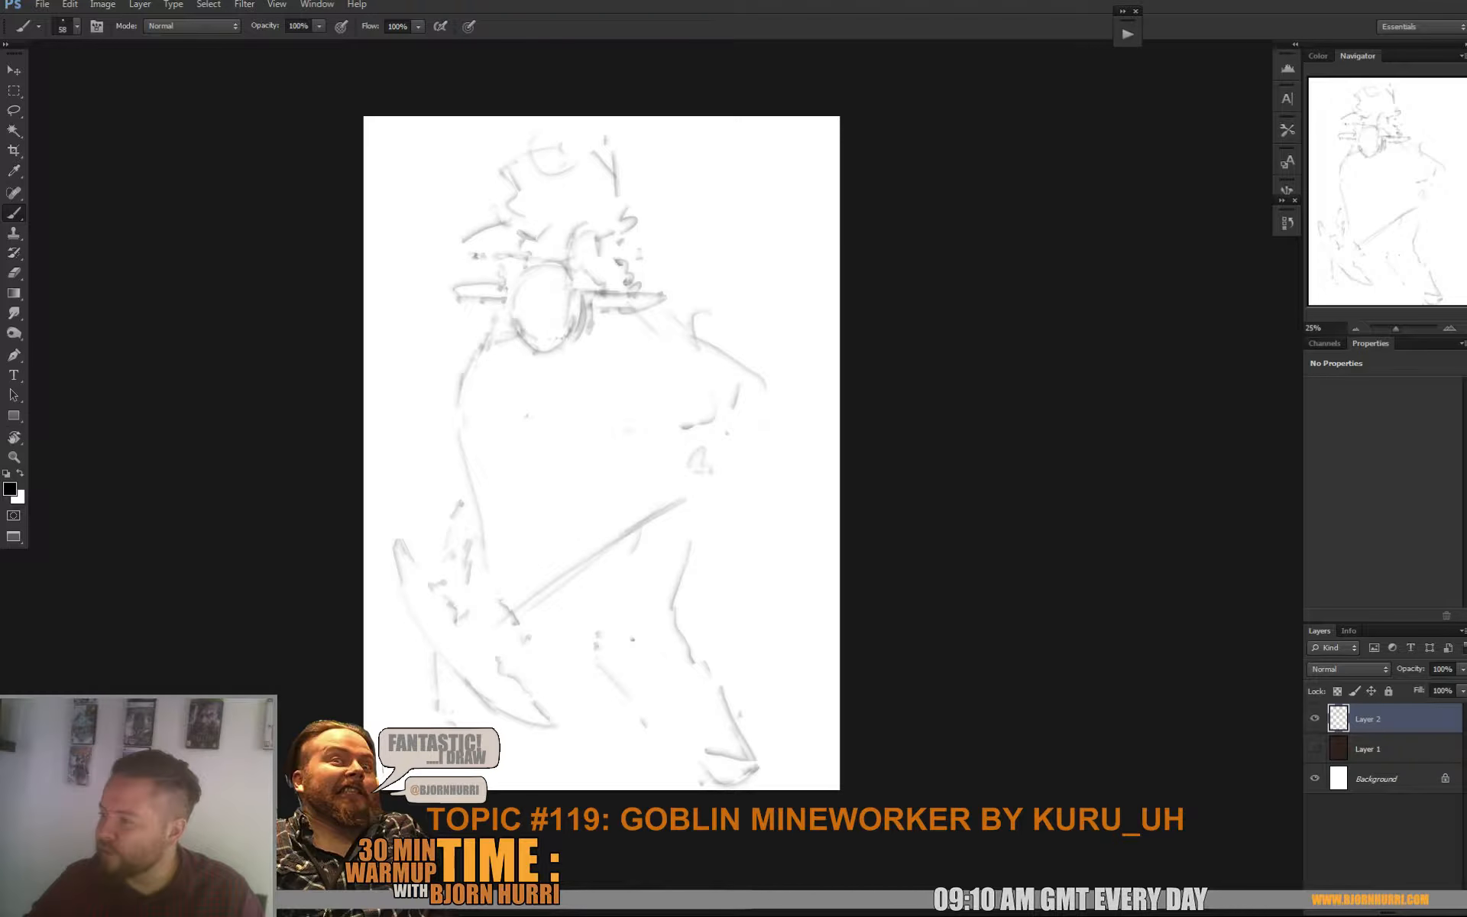
left_click_drag(464, 242, 511, 248)
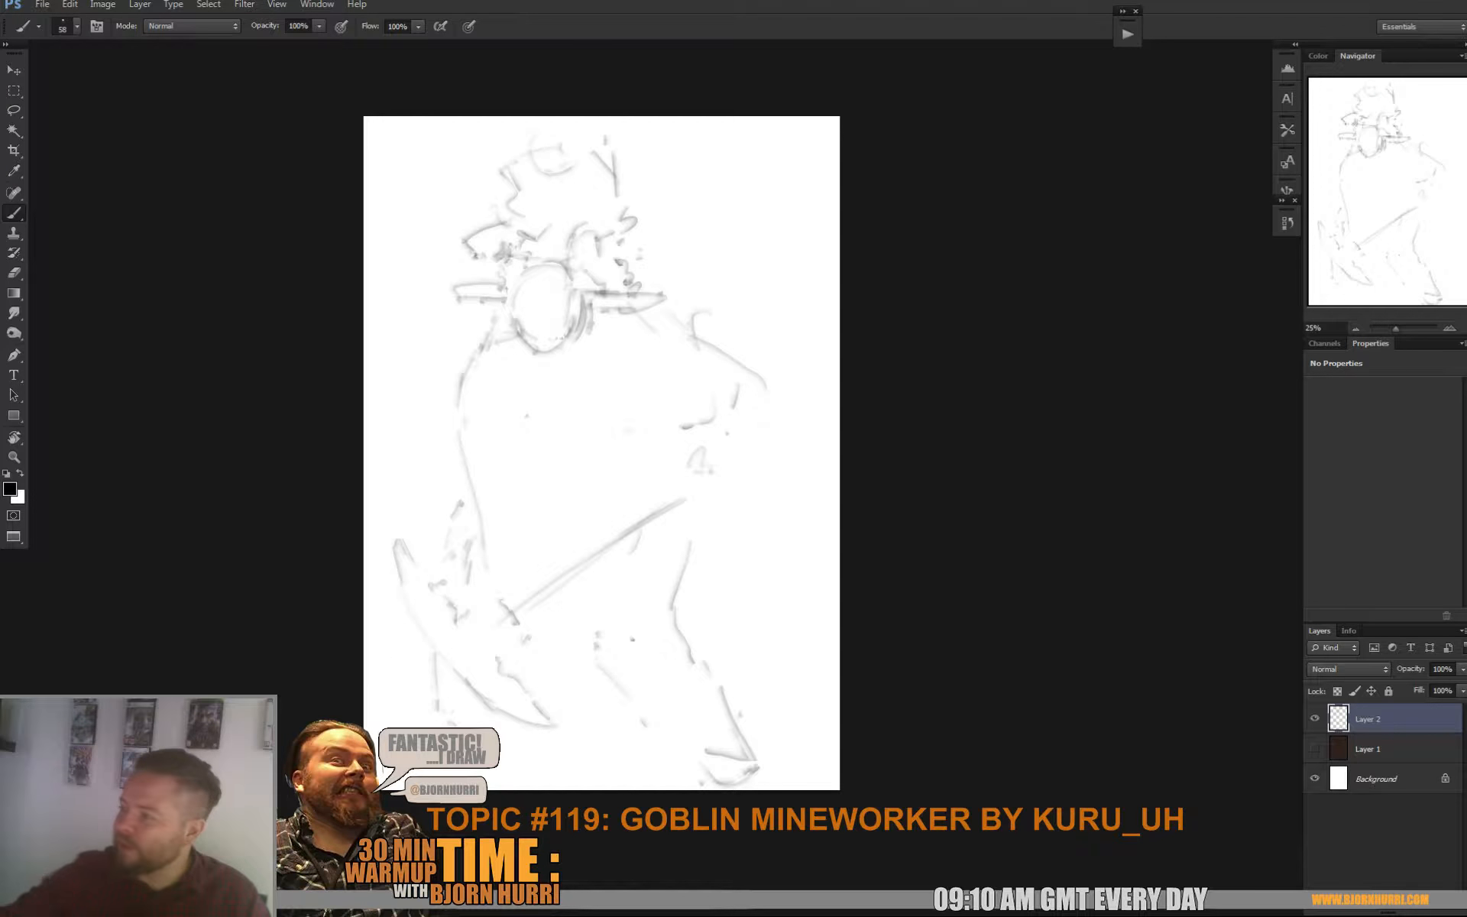
Extend the canvas above the figure with the Crop tool and move the sketch up and to the right
key("v")
key("c")
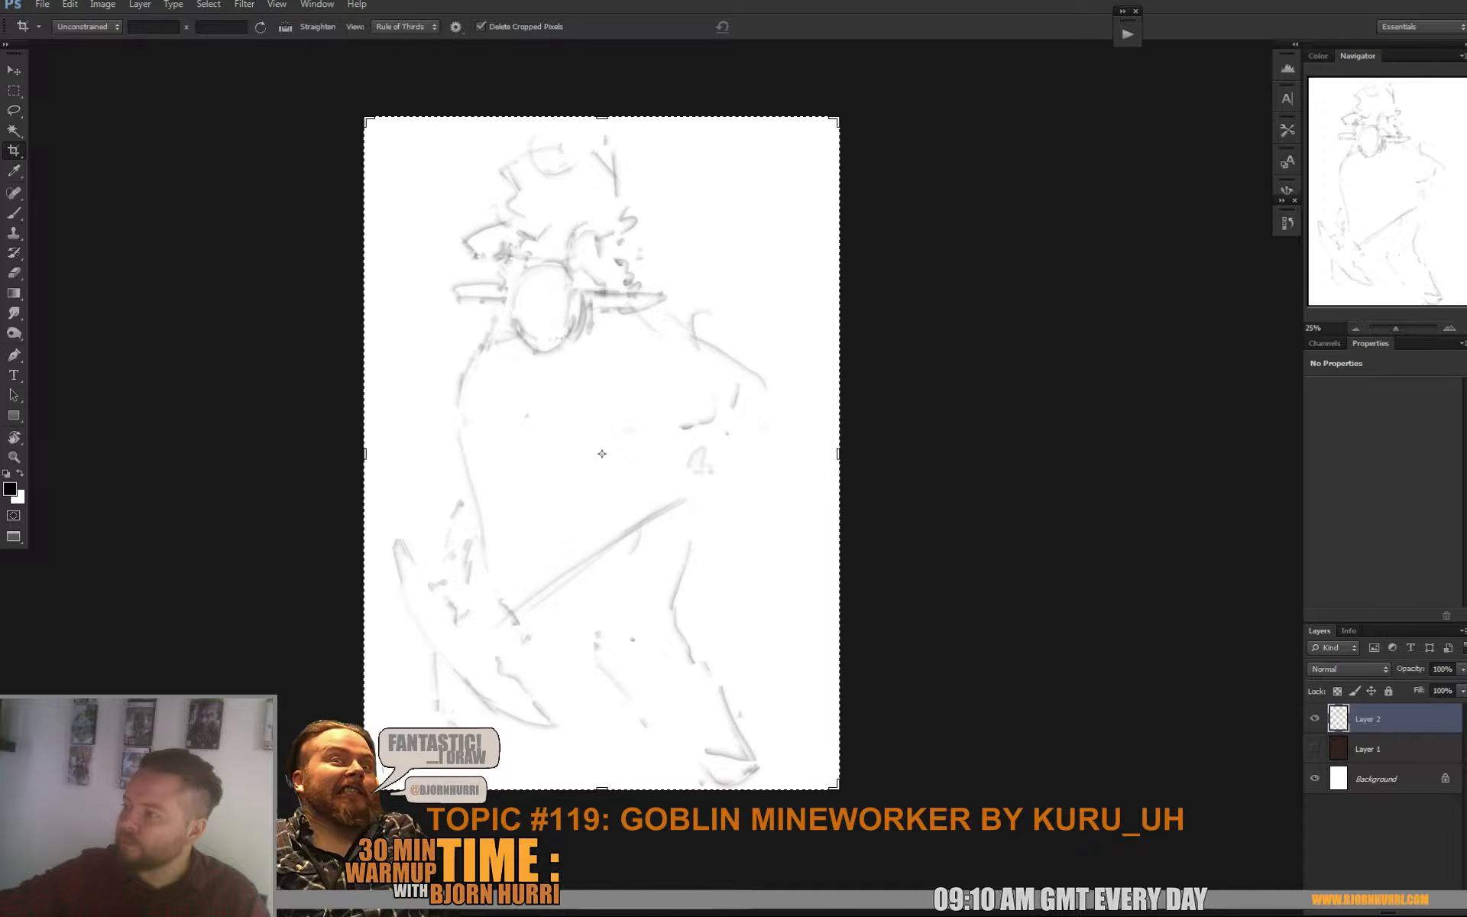
left_click_drag(602, 118, 602, 94)
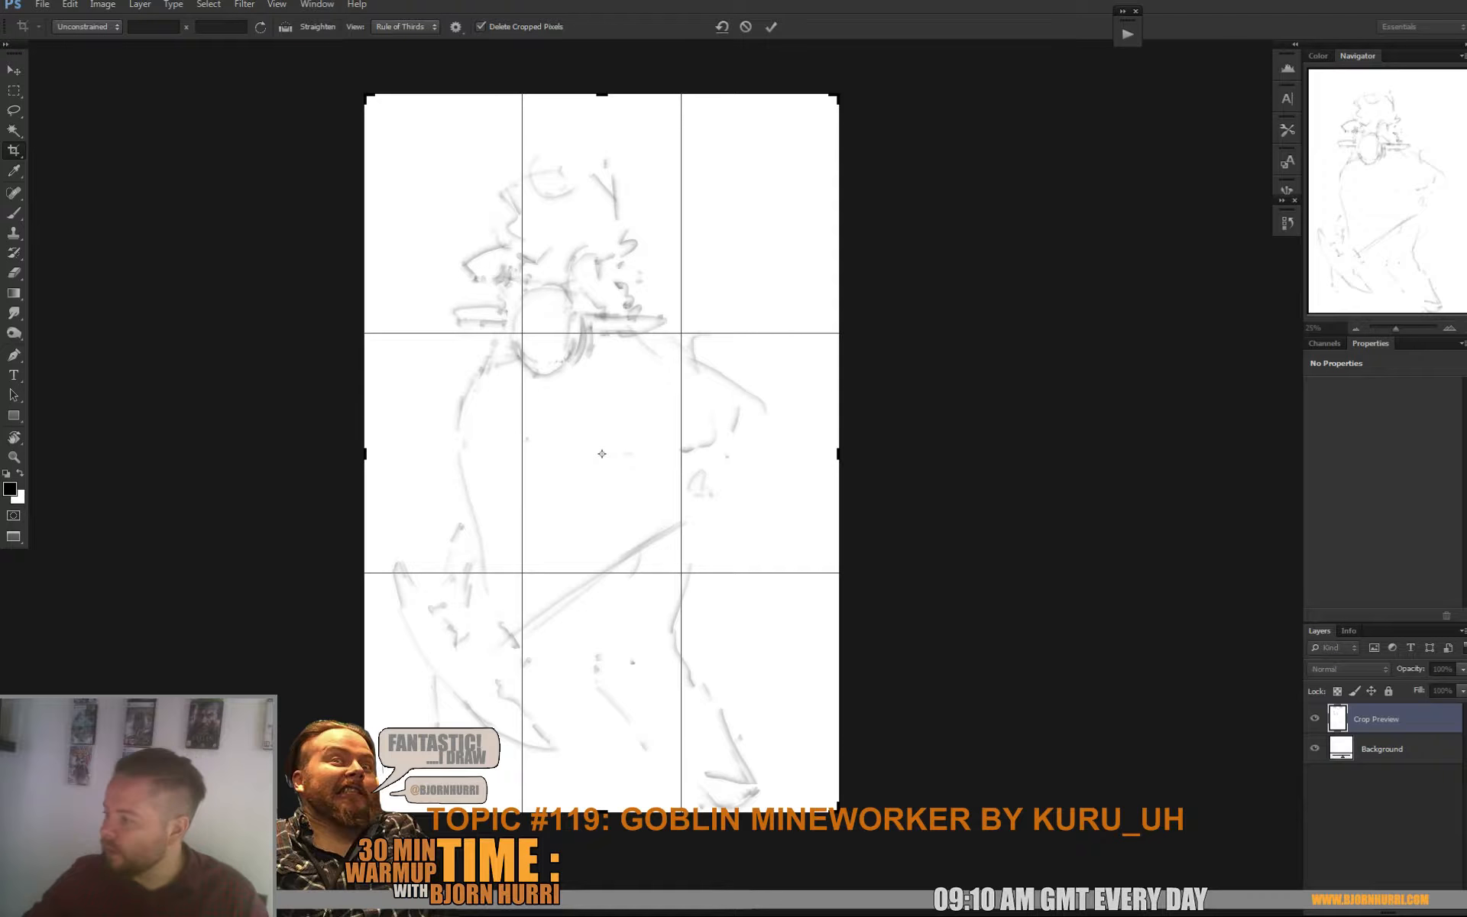
key("Return")
key("v")
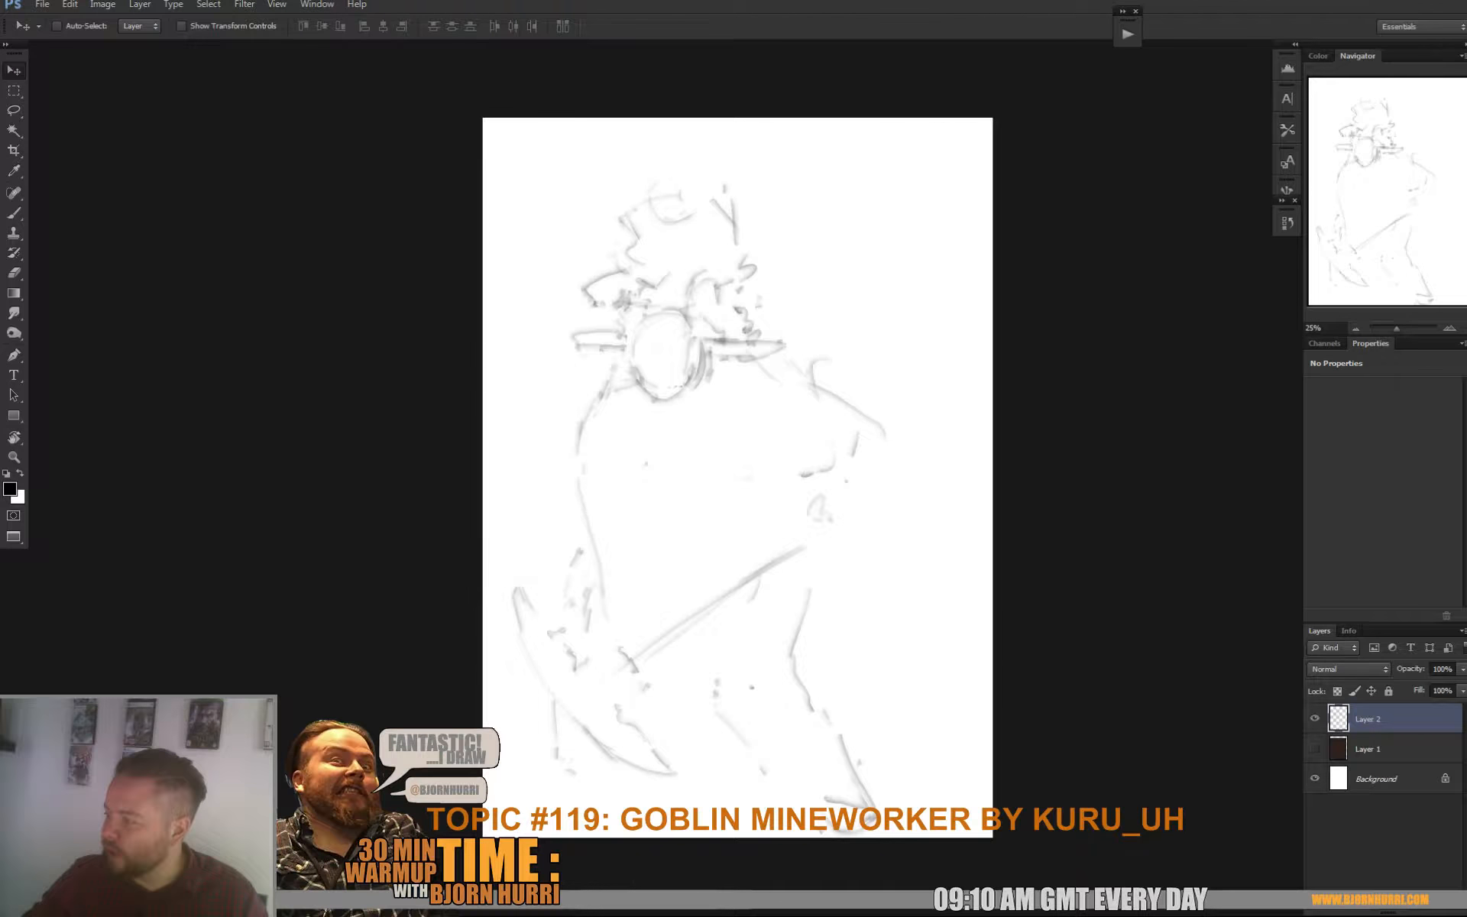
left_click_drag(718, 474, 752, 463)
Sketch headgear on top of the head with pointed shapes extending to both sides and a rounded crown
key("b")
left_click_drag(686, 217, 724, 223)
mouse_move(599, 175)
left_mouse_down()
mouse_move(648, 187)
mouse_move(638, 176)
left_mouse_up()
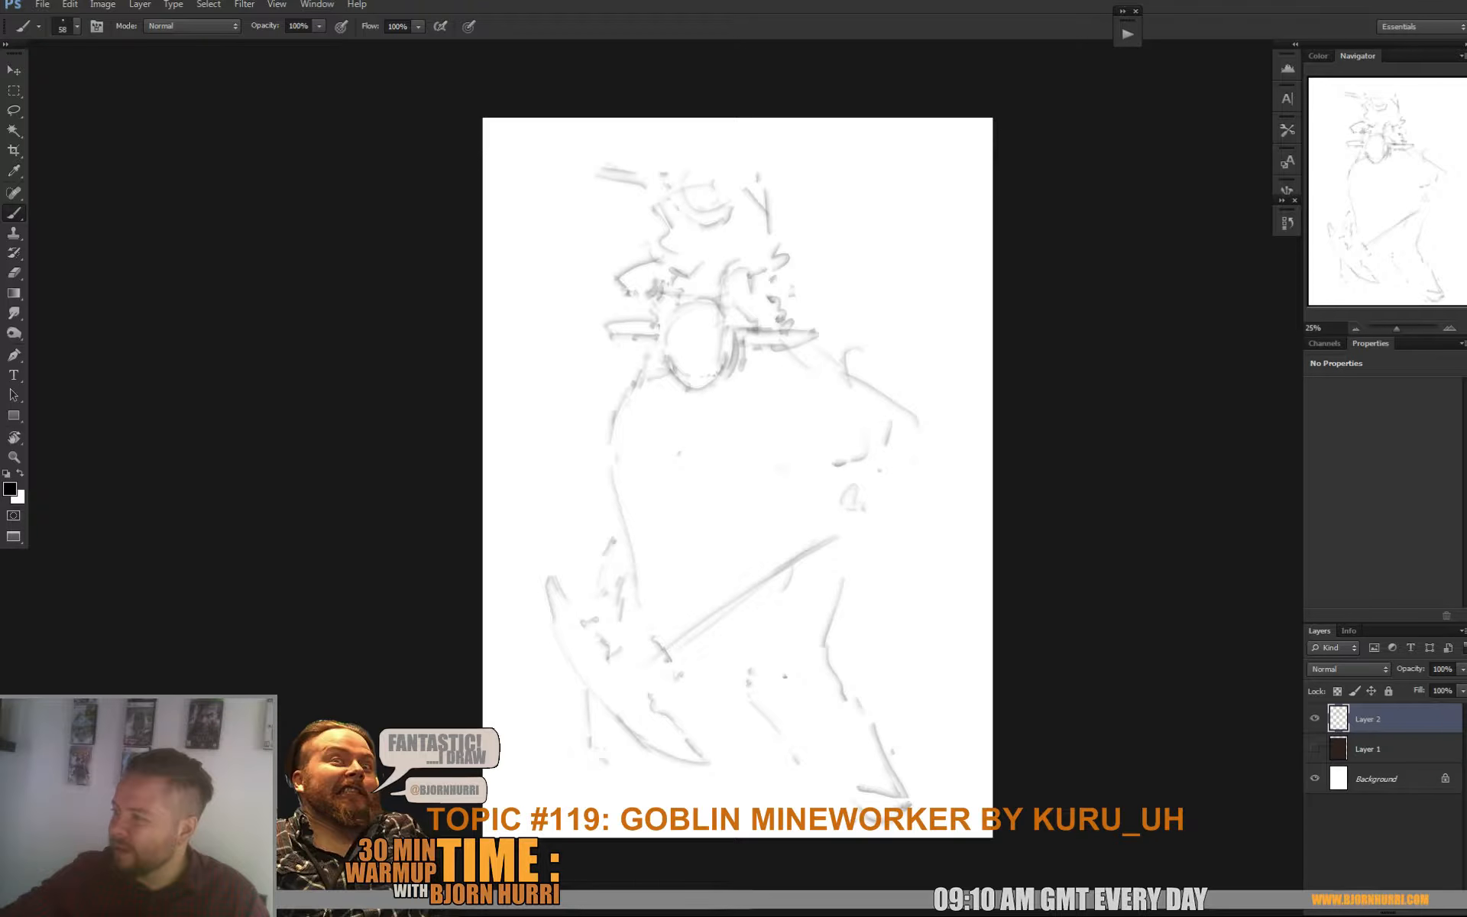
mouse_move(687, 214)
left_mouse_down()
mouse_move(707, 231)
mouse_move(824, 165)
left_mouse_up()
left_click_drag(666, 170, 697, 155)
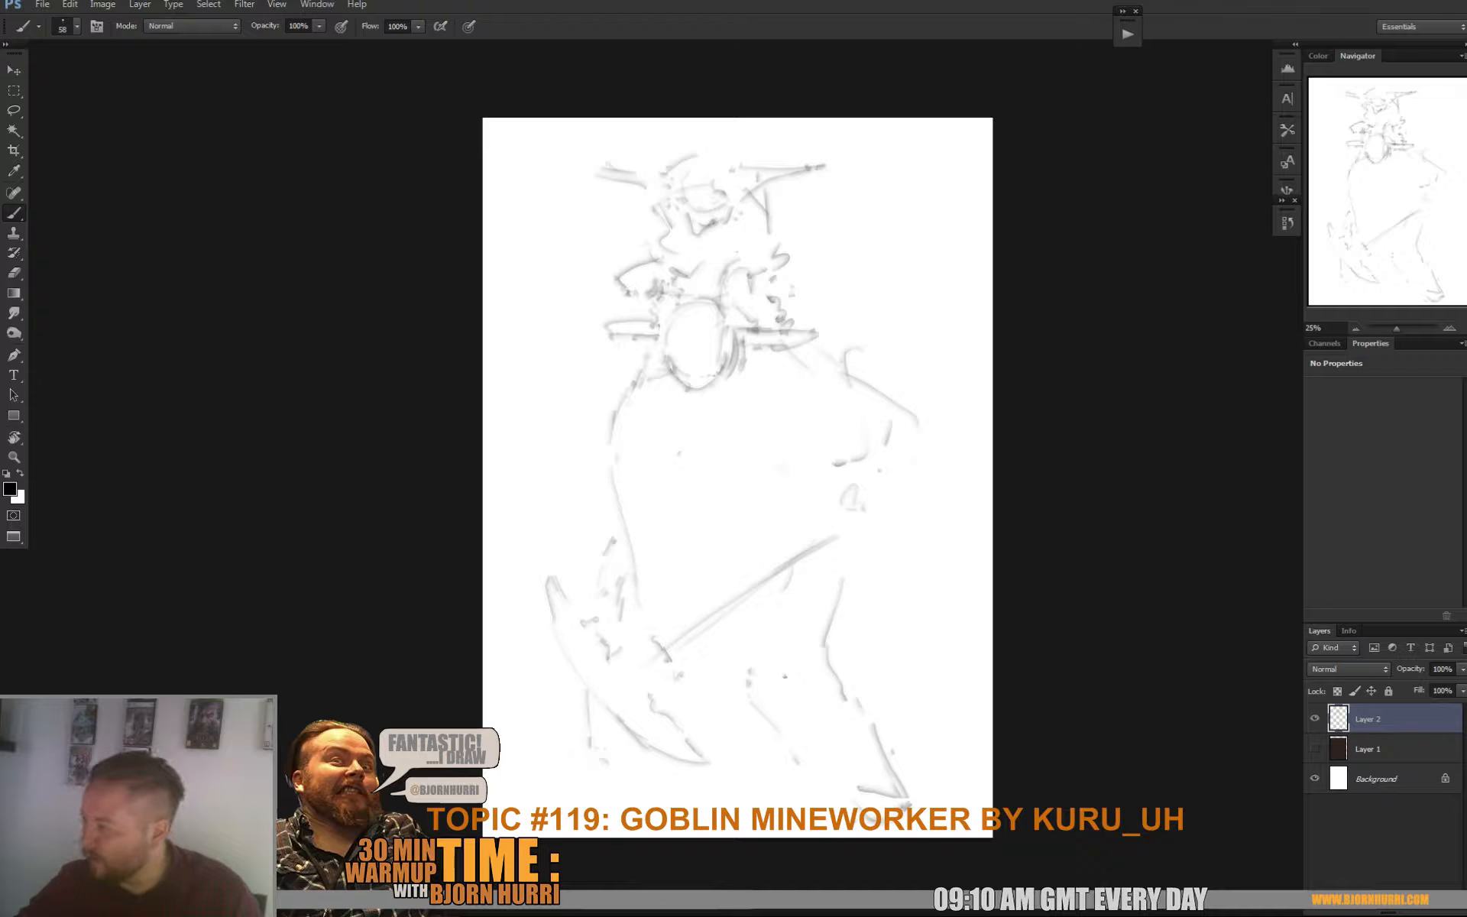
Sketch jagged contours down both sides of the head and darken the long lines framing the muzzle
mouse_move(664, 321)
left_mouse_down()
mouse_move(676, 277)
mouse_move(723, 341)
left_mouse_up()
mouse_move(731, 258)
left_mouse_down()
mouse_move(751, 245)
mouse_move(723, 267)
mouse_move(761, 262)
mouse_move(789, 231)
left_mouse_up()
mouse_move(800, 231)
left_mouse_down()
mouse_move(784, 246)
mouse_move(796, 215)
left_mouse_up()
mouse_move(657, 246)
left_mouse_down()
mouse_move(650, 268)
mouse_move(637, 254)
left_mouse_up()
mouse_move(663, 235)
left_mouse_down()
mouse_move(638, 262)
mouse_move(652, 231)
left_mouse_up()
mouse_move(767, 207)
left_mouse_down()
mouse_move(783, 219)
mouse_move(767, 208)
left_mouse_up()
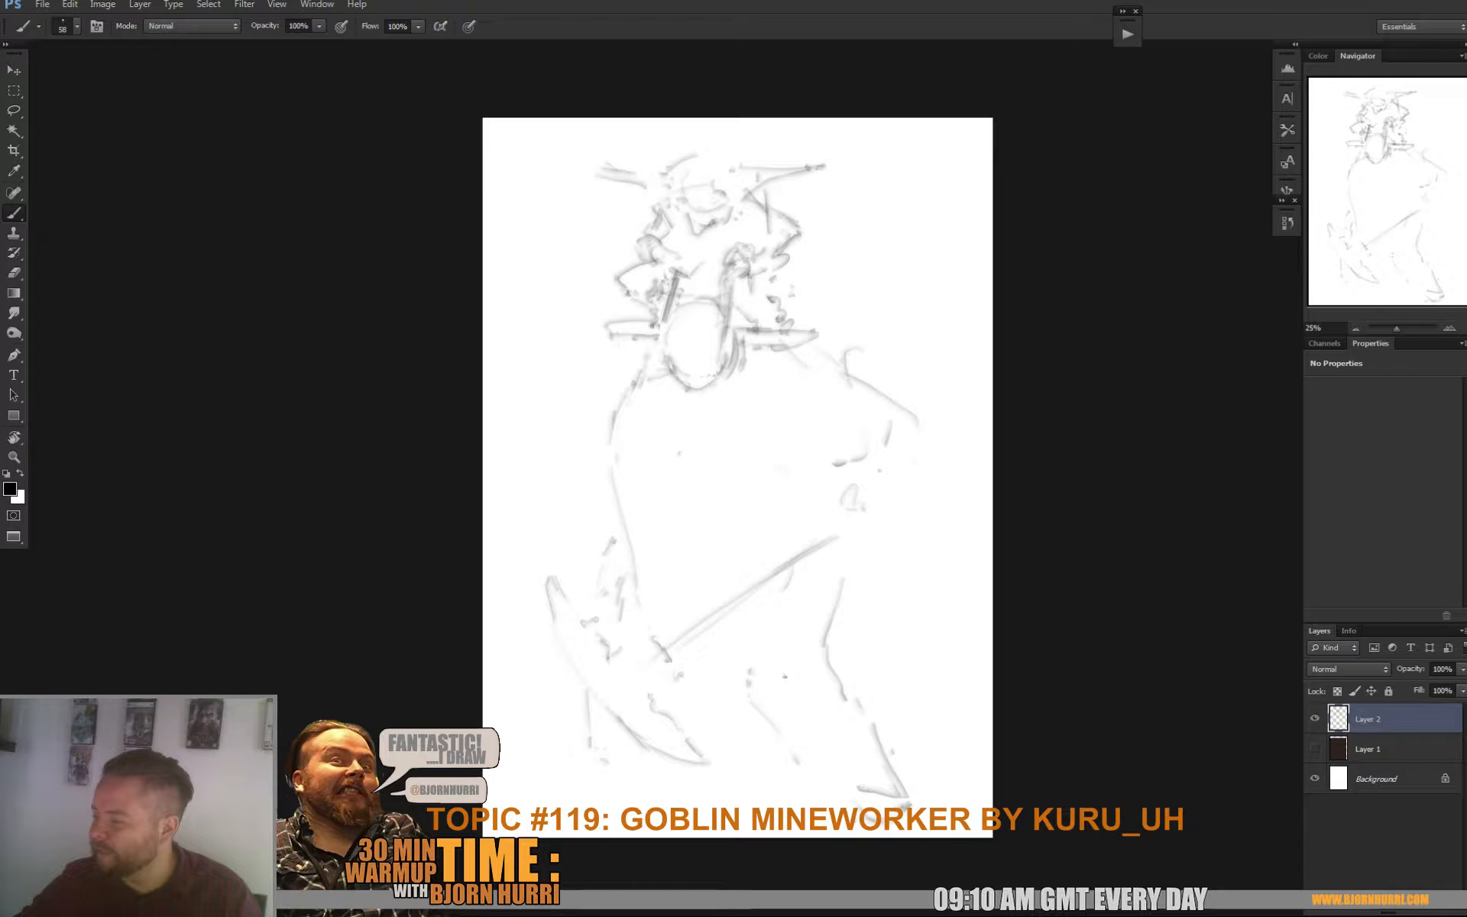
mouse_move(761, 297)
left_mouse_down()
mouse_move(735, 310)
mouse_move(775, 318)
mouse_move(733, 304)
mouse_move(661, 339)
mouse_move(670, 372)
mouse_move(720, 378)
left_mouse_up()
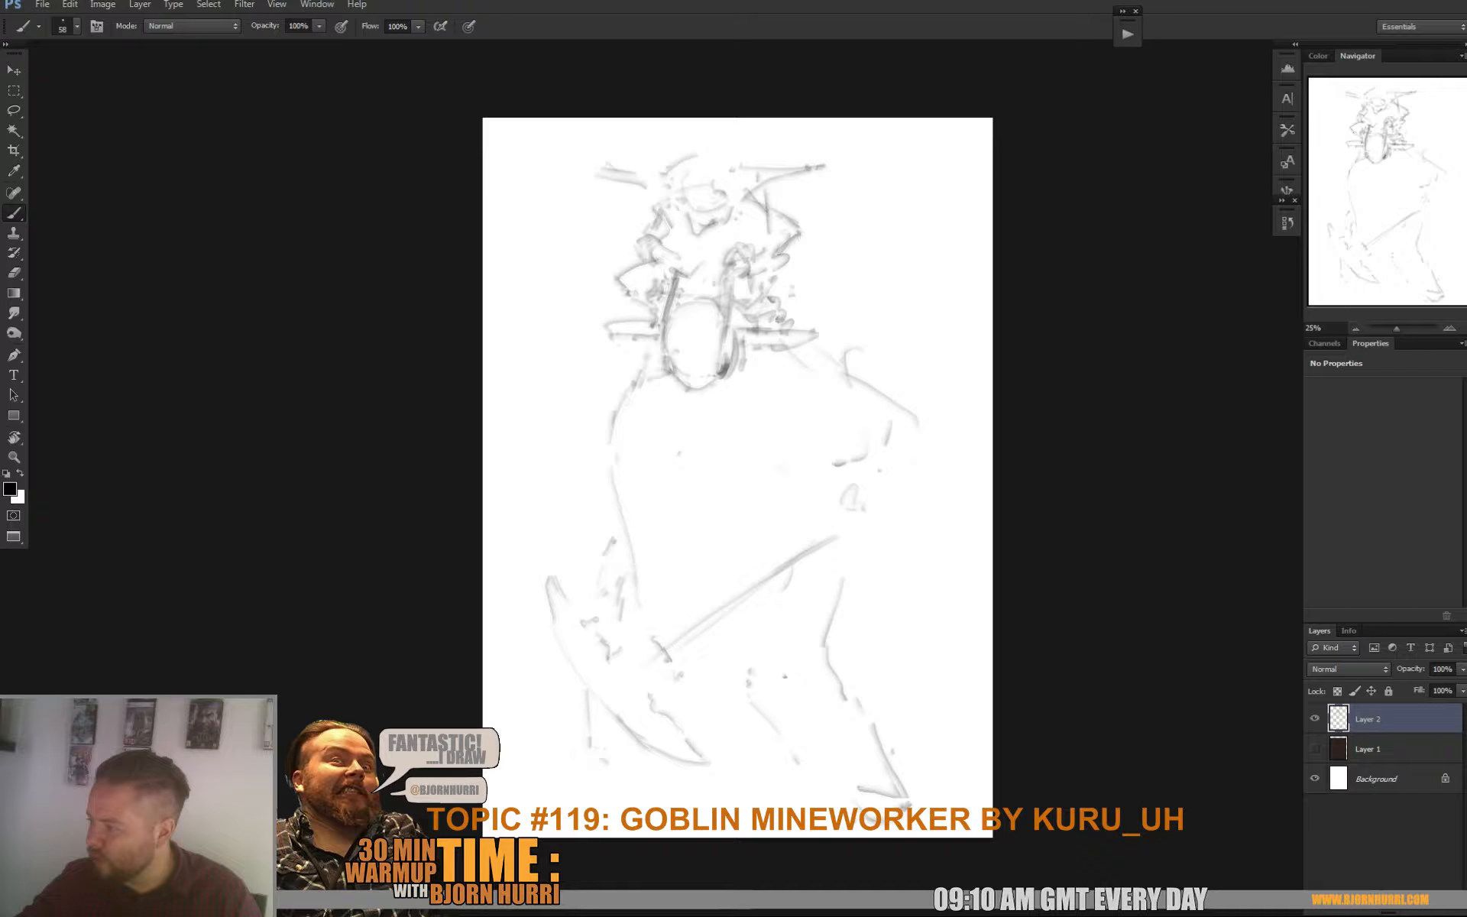
Thin the line beside the muzzle with a smaller eraser and add small nostril and mouth marks inside the muzzle
key("e")
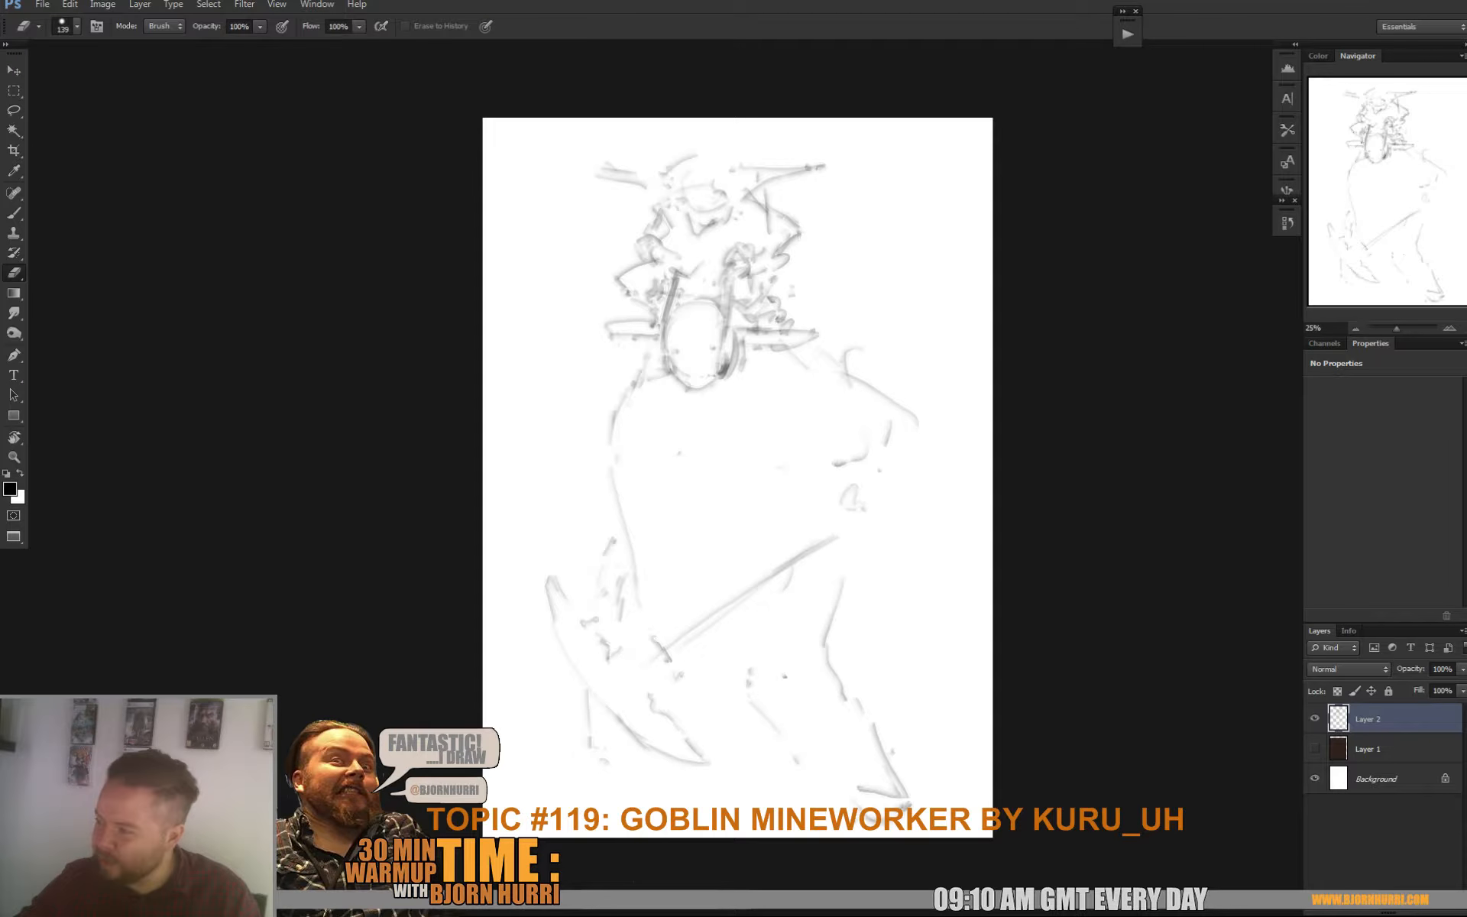
right_click(753, 315)
left_click(799, 352)
left_click_drag(727, 286, 726, 332)
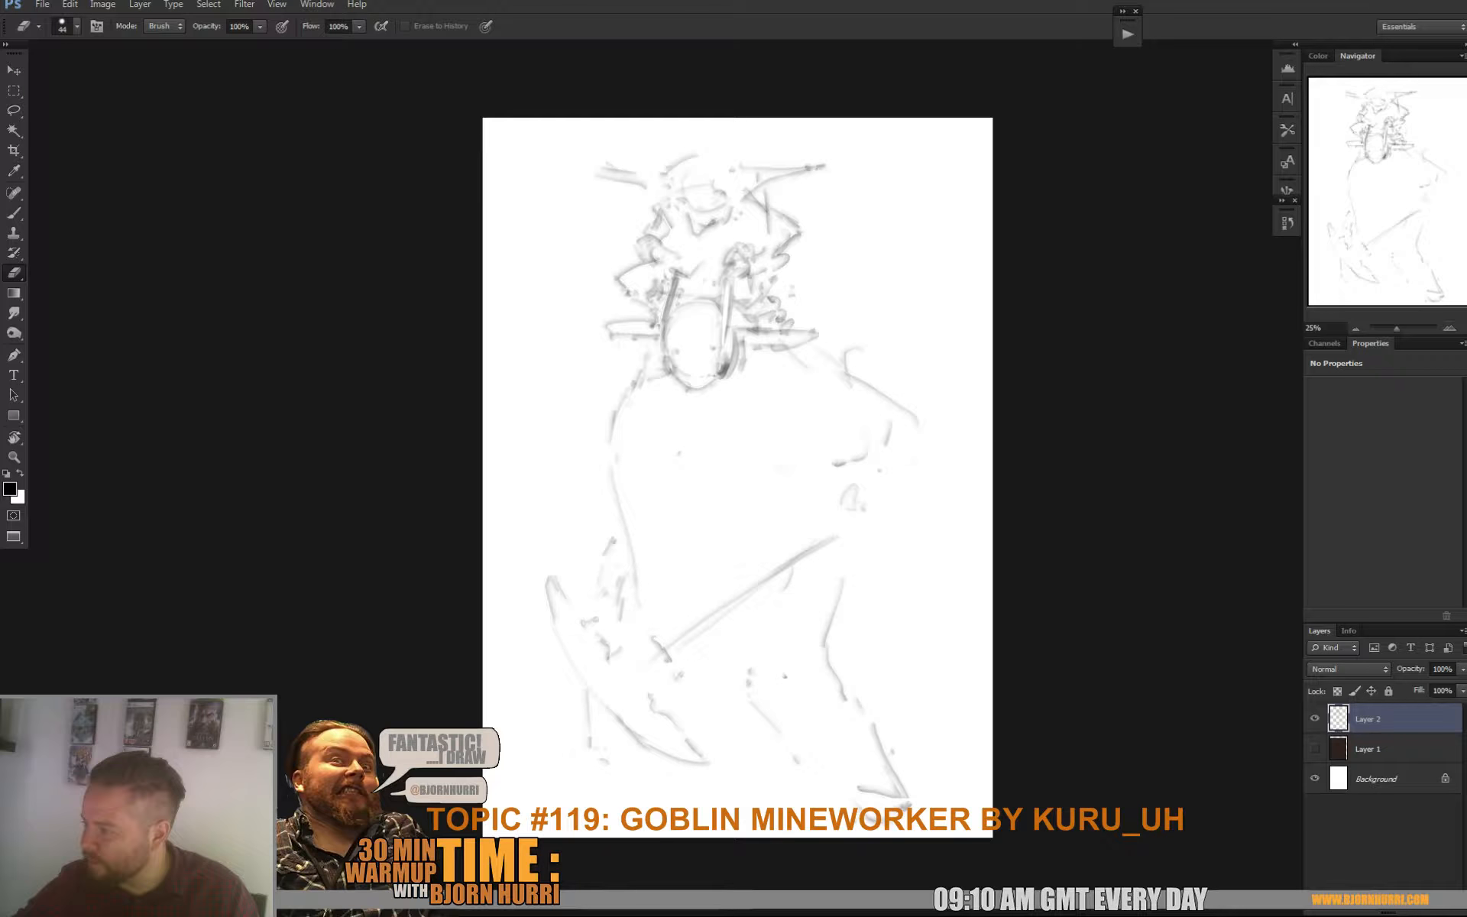
key("b")
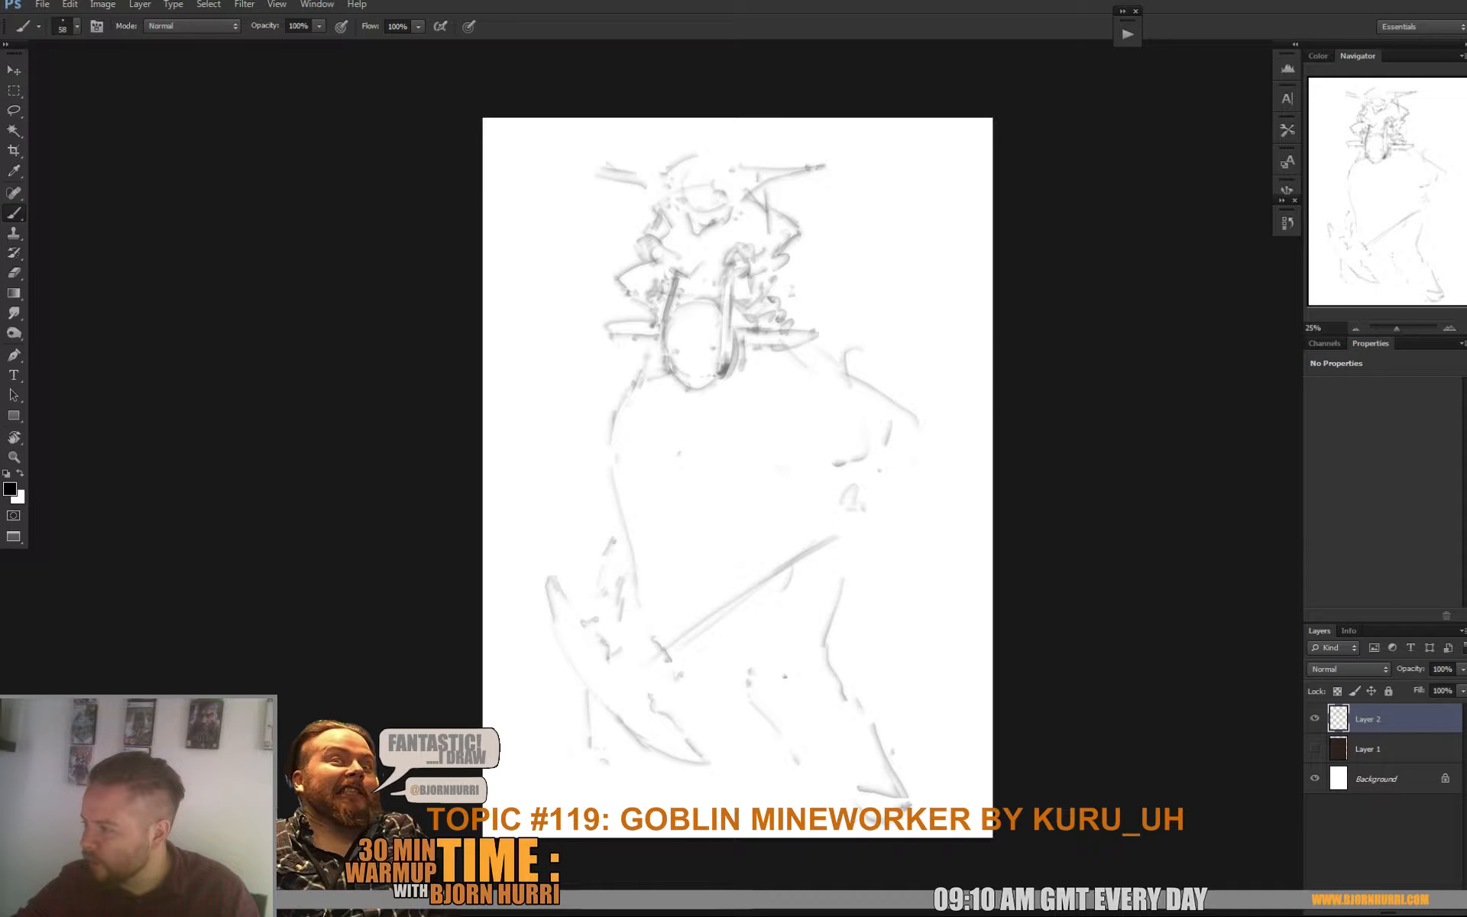
mouse_move(723, 317)
left_mouse_down()
mouse_move(725, 359)
mouse_move(725, 323)
left_mouse_up()
key("ctrl+z")
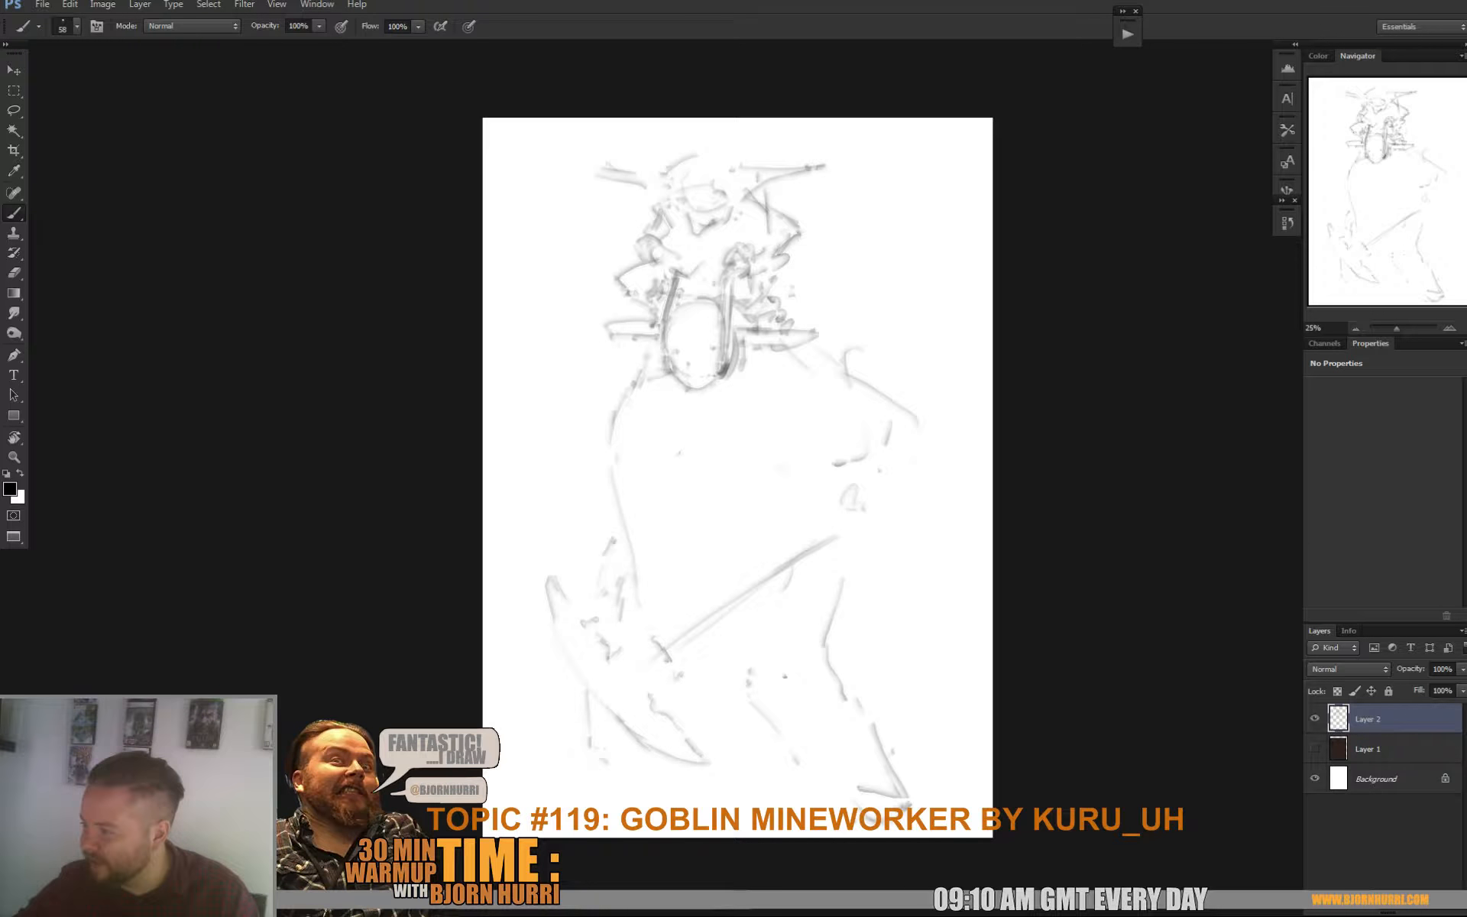
key("e")
key("b")
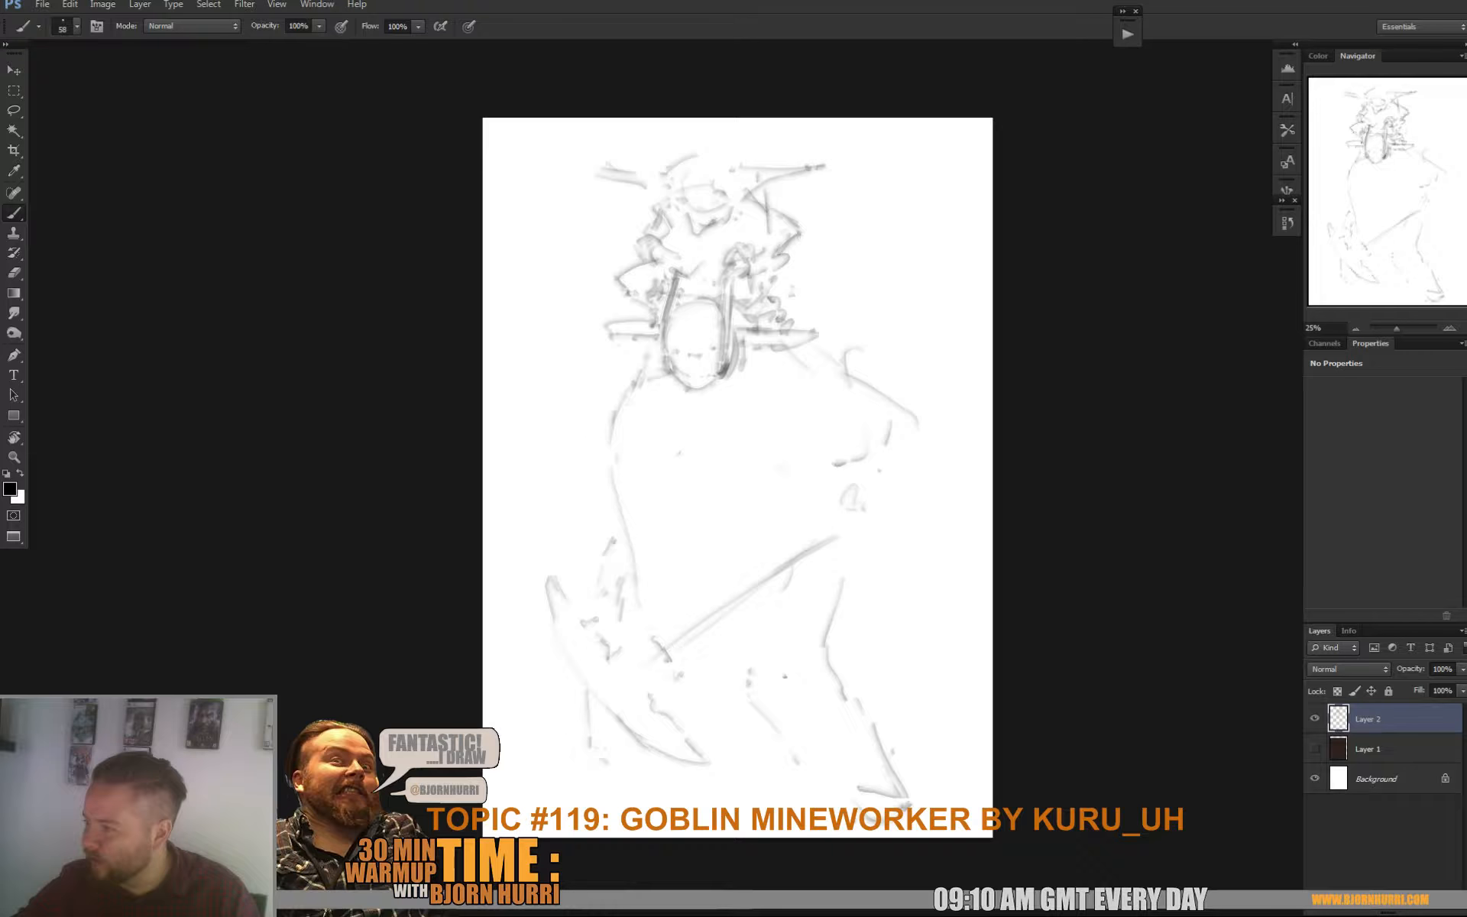
key("e")
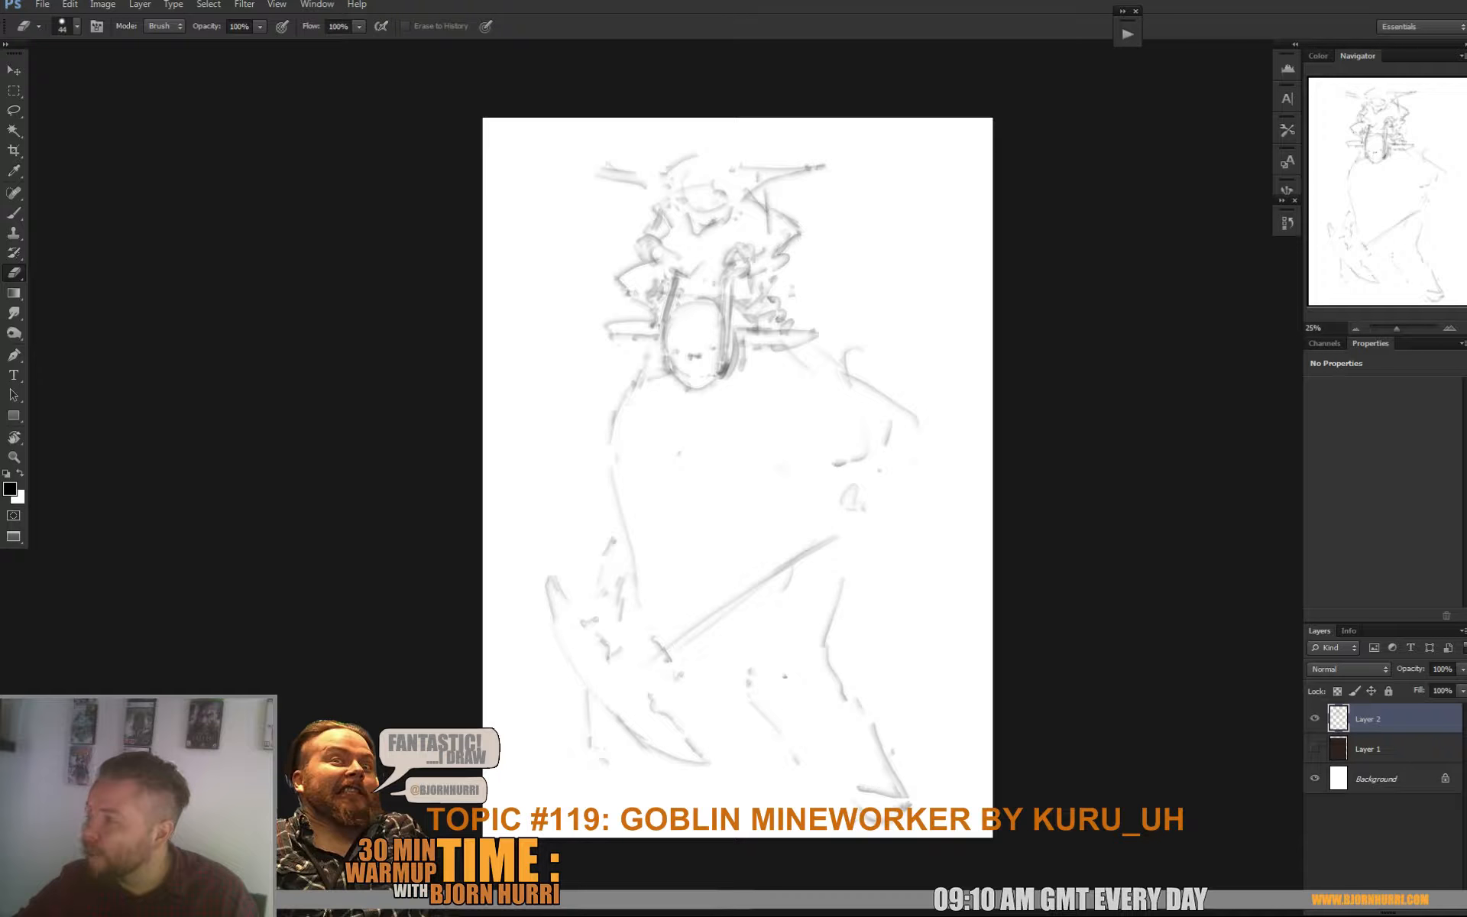
key("b")
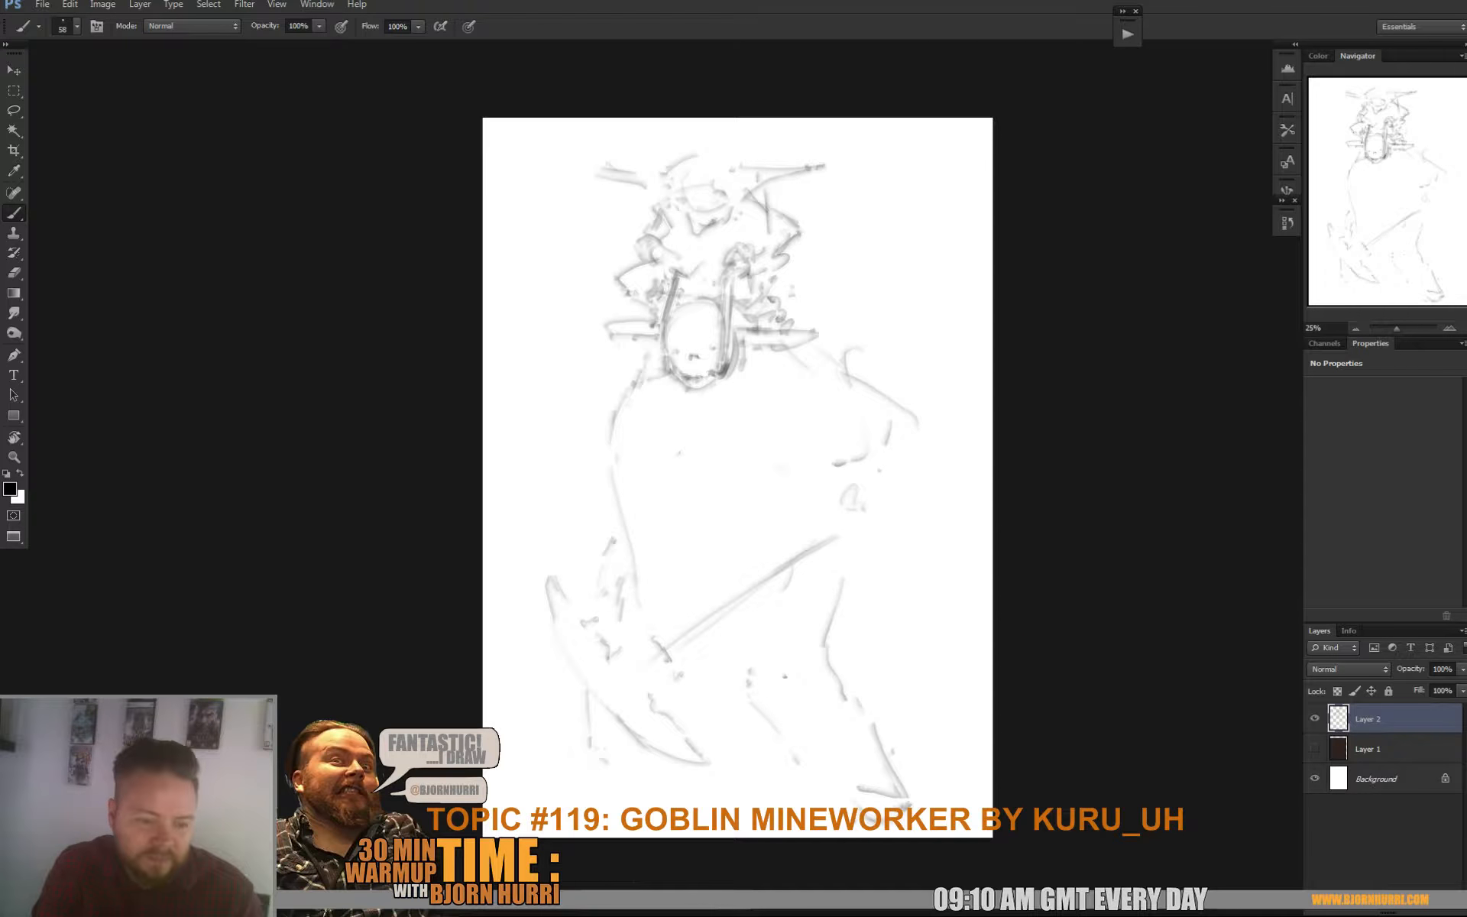
Add short strokes under the chin, a line down the torso and a firmer outer contour on the hanging arm
left_click_drag(676, 383, 685, 413)
left_click_drag(702, 402, 710, 416)
mouse_move(691, 413)
left_mouse_down()
mouse_move(698, 425)
mouse_move(611, 489)
mouse_move(624, 554)
left_mouse_up()
left_click_drag(690, 503, 694, 568)
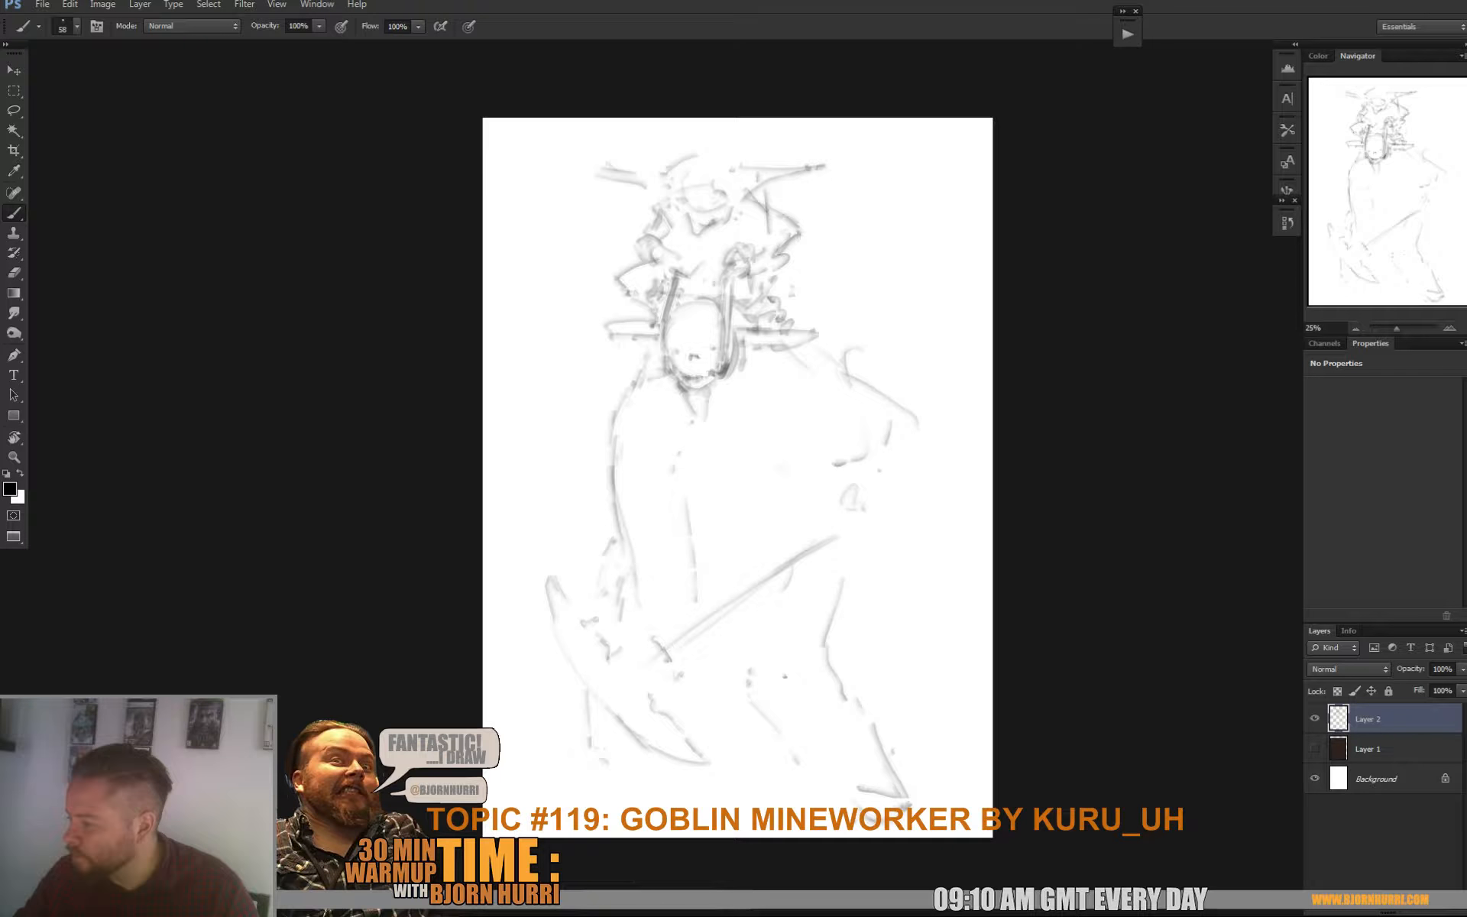
left_click_drag(650, 341, 637, 368)
Flip the canvas horizontally and sketch the bent arm's forearm, rolled sleeve cuff and the hand gripping the pickaxe handle
mouse_move(229, 143)
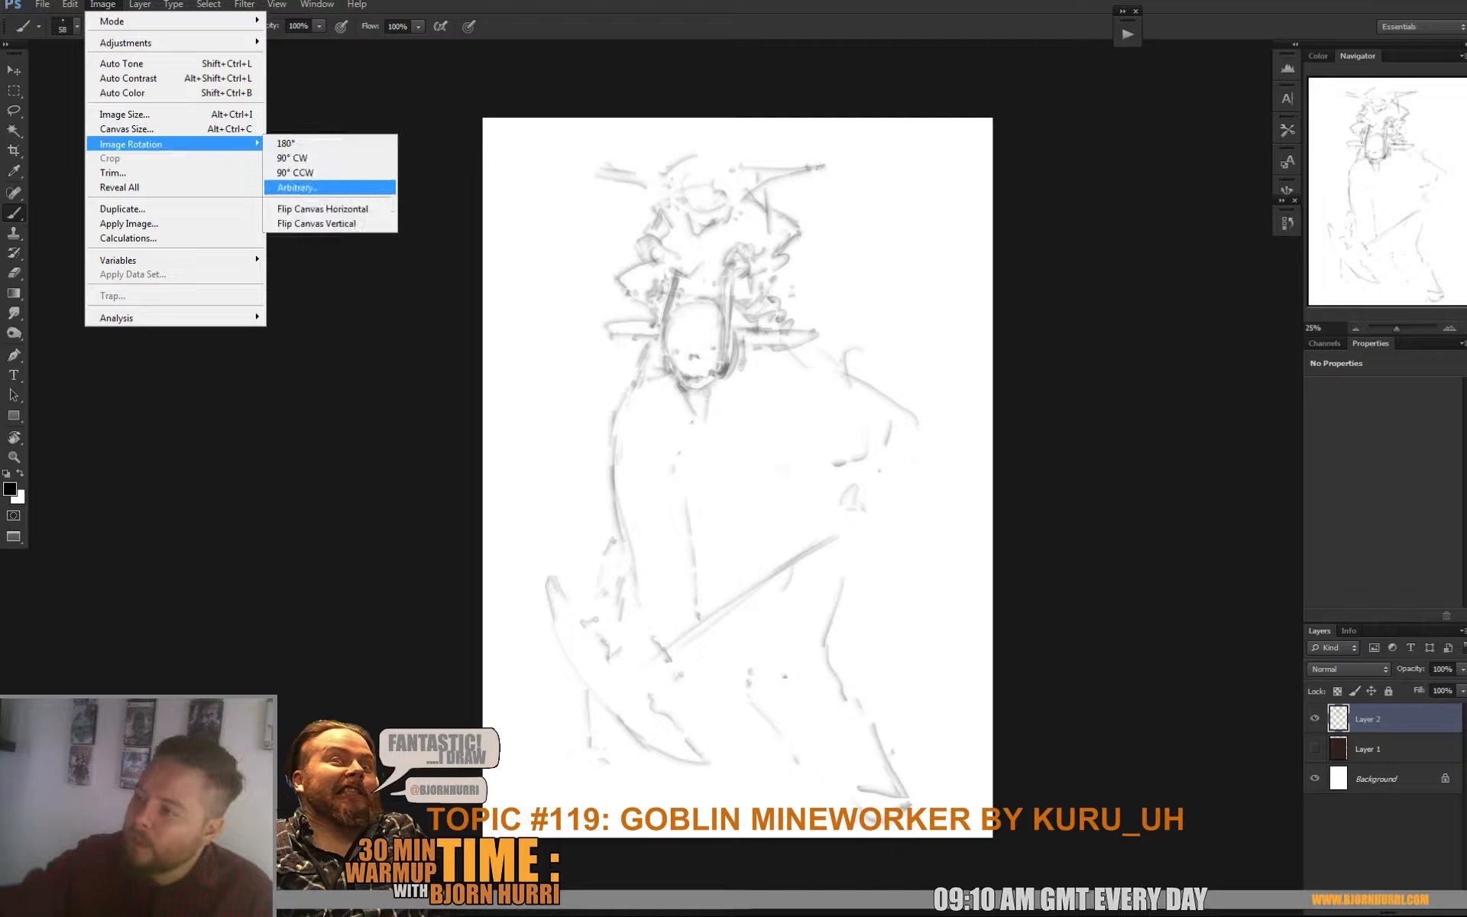
left_click(340, 208)
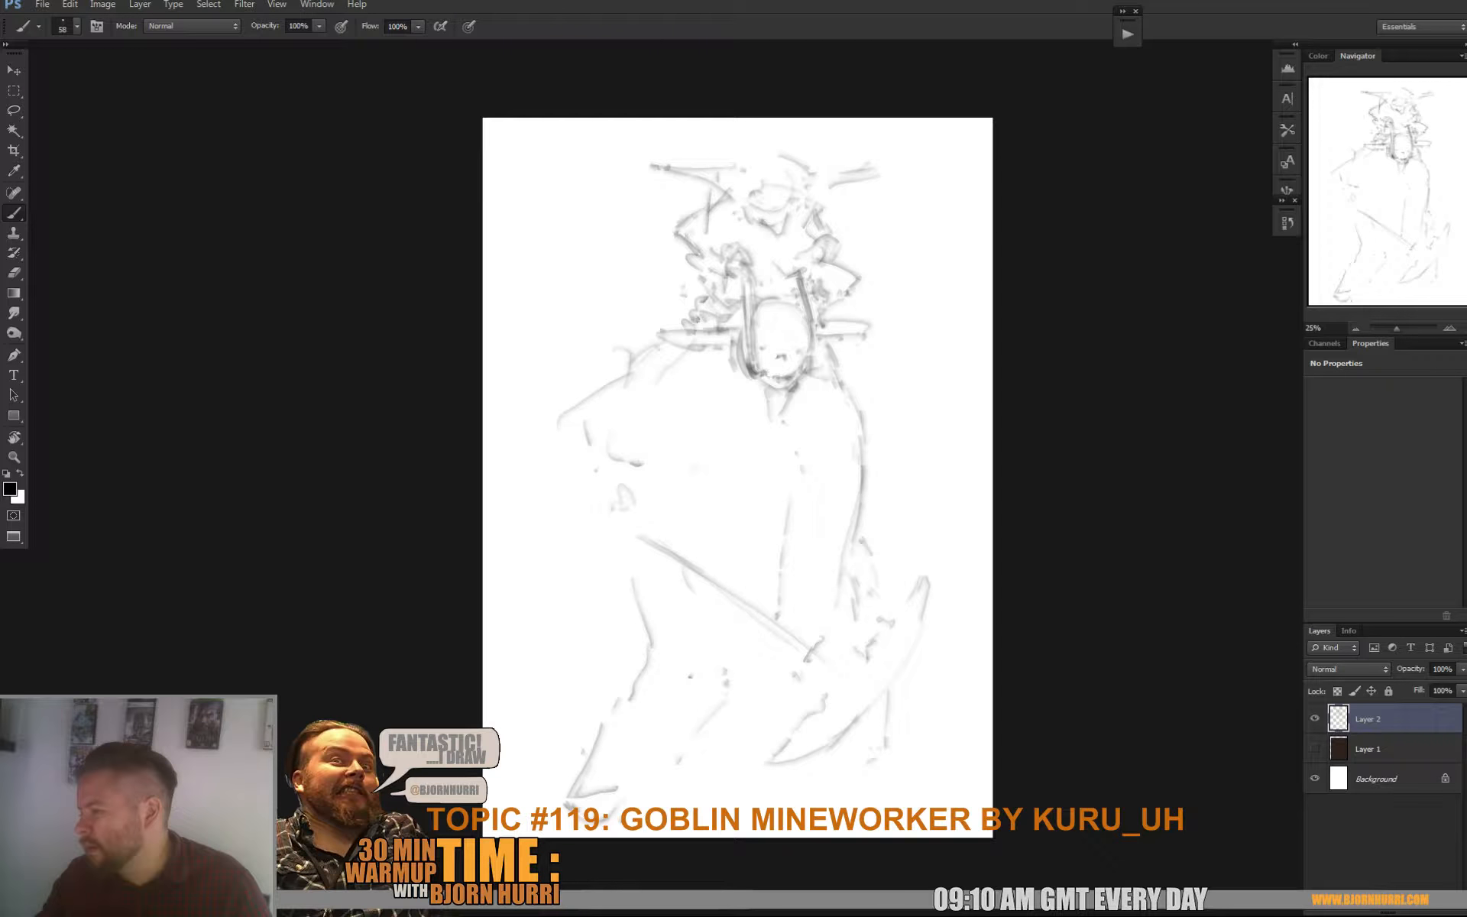
mouse_move(549, 452)
left_mouse_down()
mouse_move(533, 492)
mouse_move(611, 457)
mouse_move(676, 513)
mouse_move(663, 544)
mouse_move(684, 583)
mouse_move(698, 570)
left_mouse_up()
left_click_drag(617, 533, 608, 546)
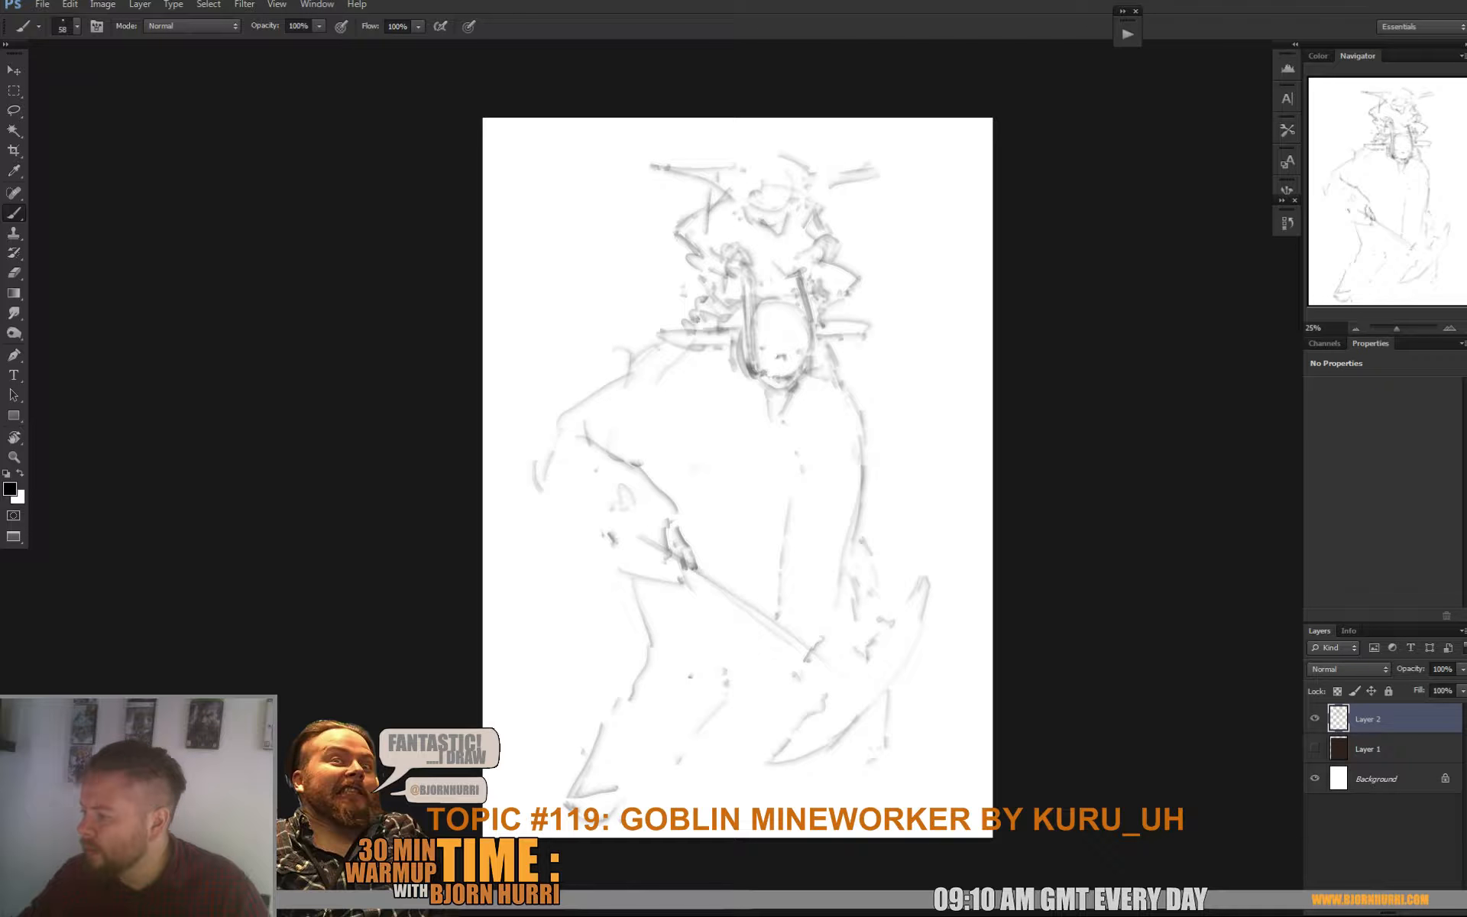
left_click_drag(734, 344, 730, 333)
mouse_move(610, 444)
left_mouse_down()
mouse_move(593, 463)
mouse_move(648, 451)
mouse_move(655, 476)
mouse_move(595, 512)
mouse_move(574, 501)
mouse_move(600, 533)
left_mouse_up()
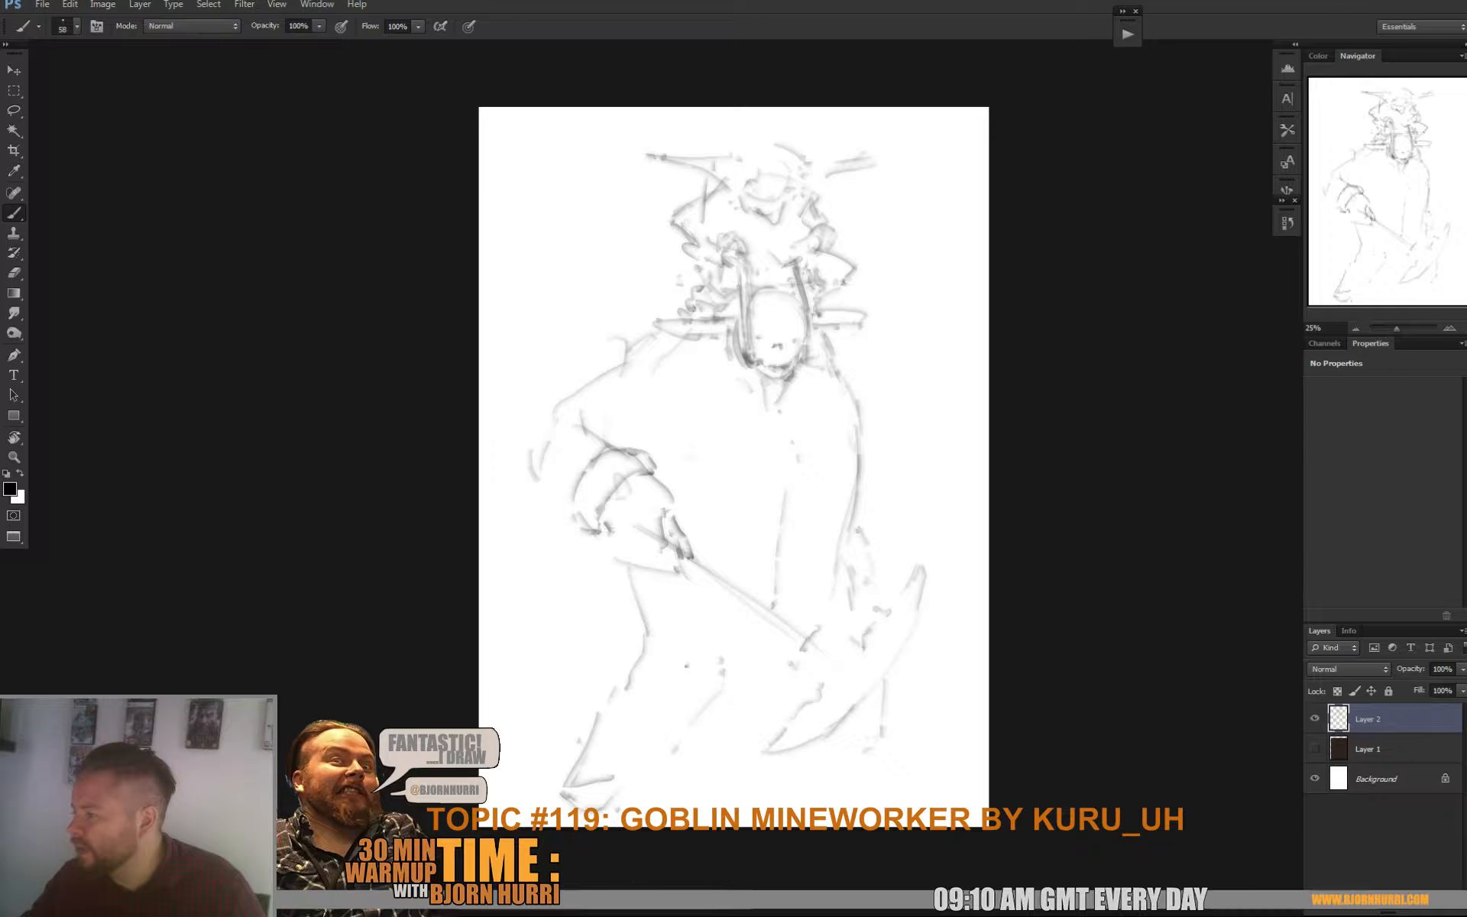
With the brush size set to 33 px, draw the angular collar under the chin and detail lines inside the muzzle
right_click(777, 403)
left_click_drag(832, 442, 821, 442)
key("Return")
left_click_drag(753, 395, 793, 392)
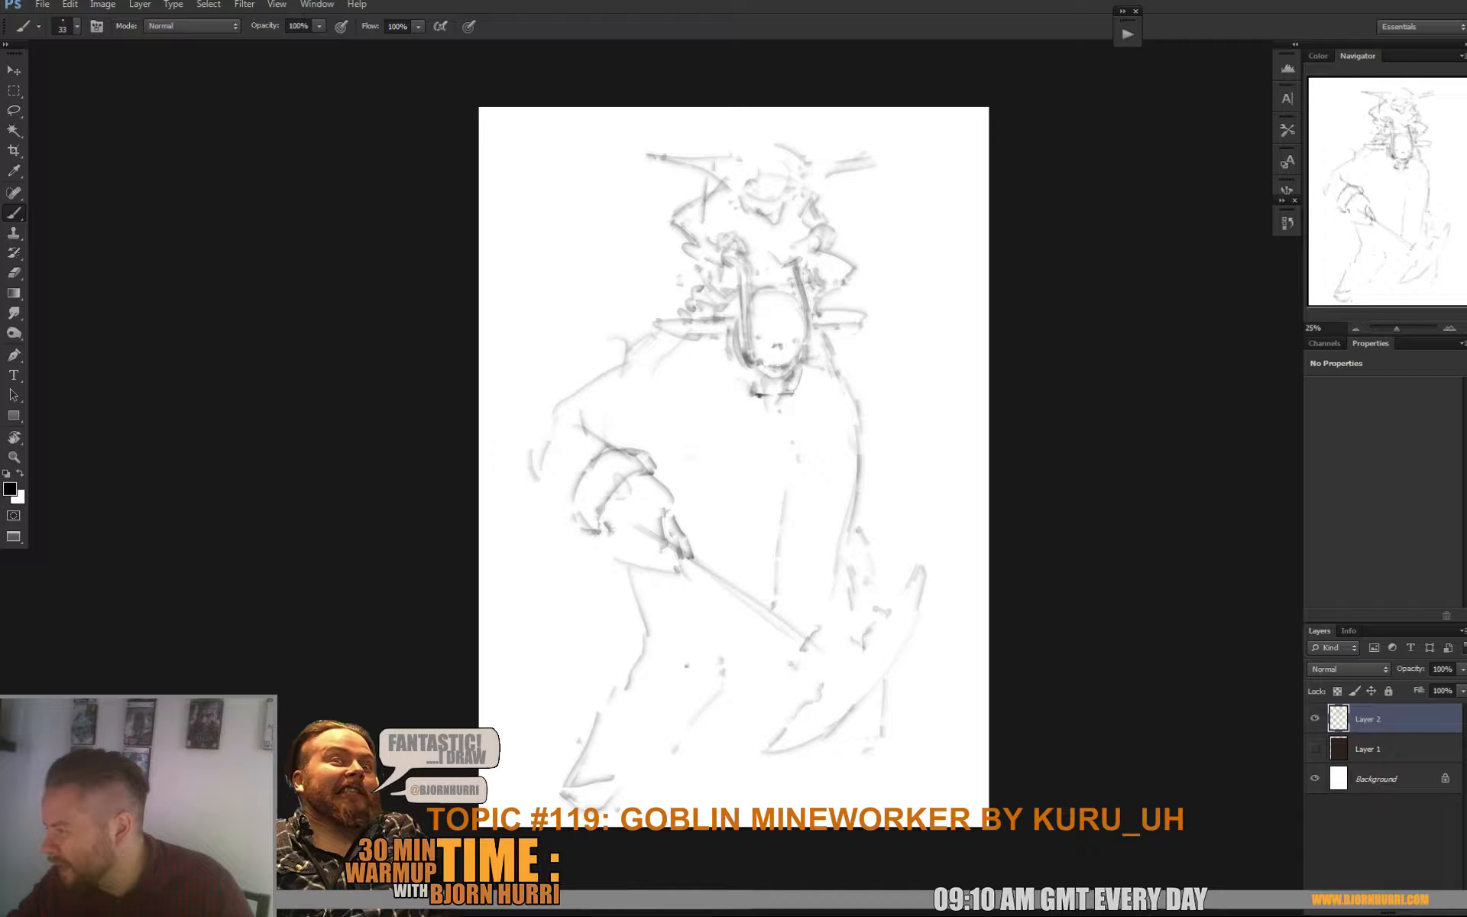
mouse_move(804, 368)
left_mouse_down()
mouse_move(797, 389)
mouse_move(746, 389)
mouse_move(732, 366)
mouse_move(743, 409)
mouse_move(797, 399)
left_mouse_up()
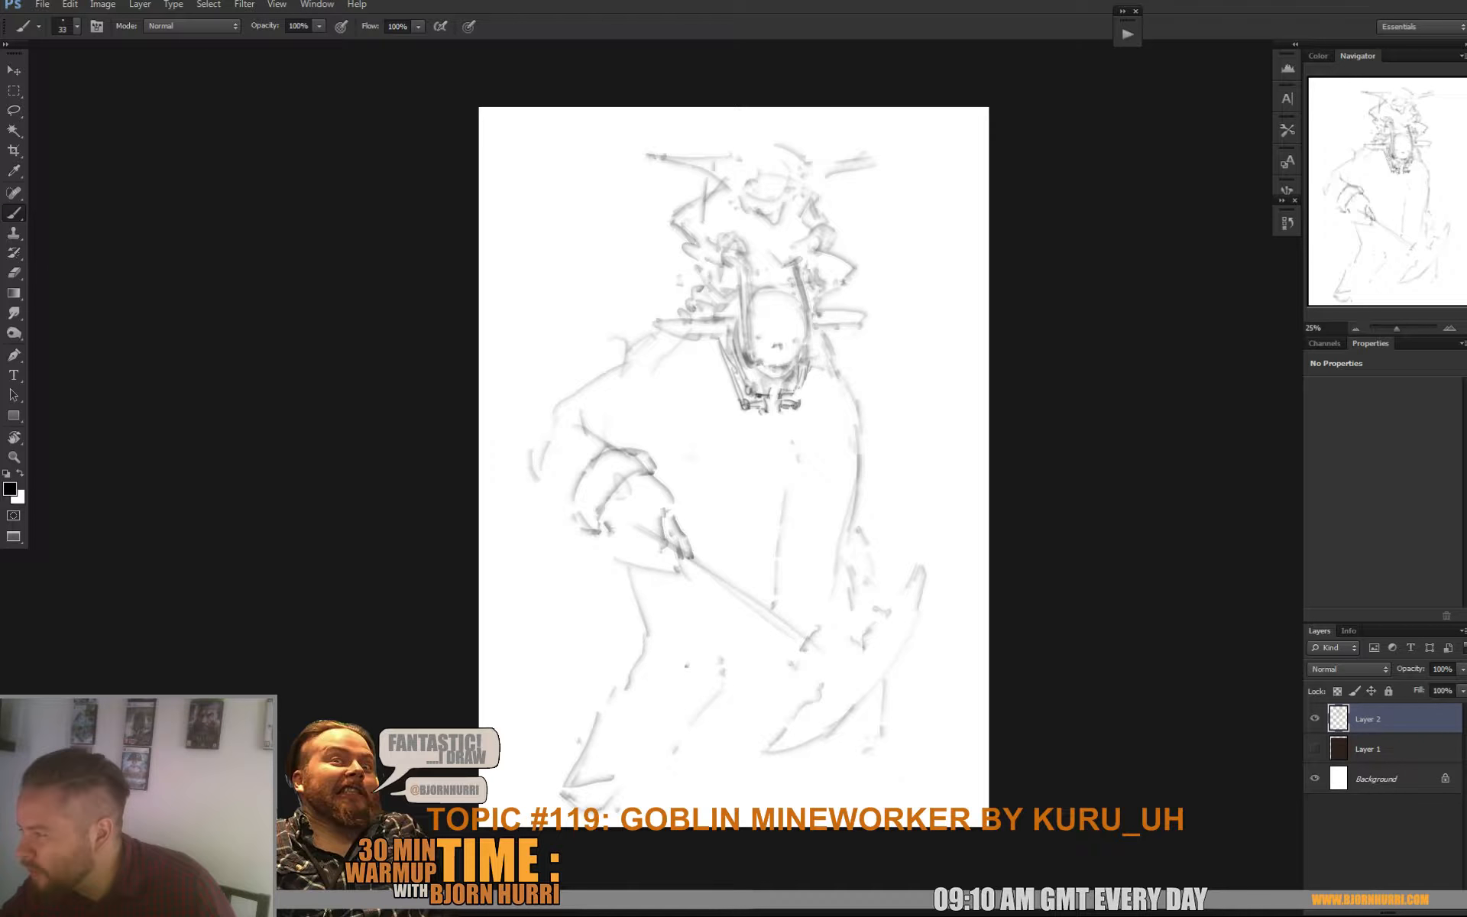
mouse_move(712, 338)
left_mouse_down()
mouse_move(729, 374)
mouse_move(719, 350)
left_mouse_up()
mouse_move(712, 346)
left_mouse_down()
mouse_move(747, 387)
mouse_move(794, 375)
mouse_move(801, 403)
left_mouse_up()
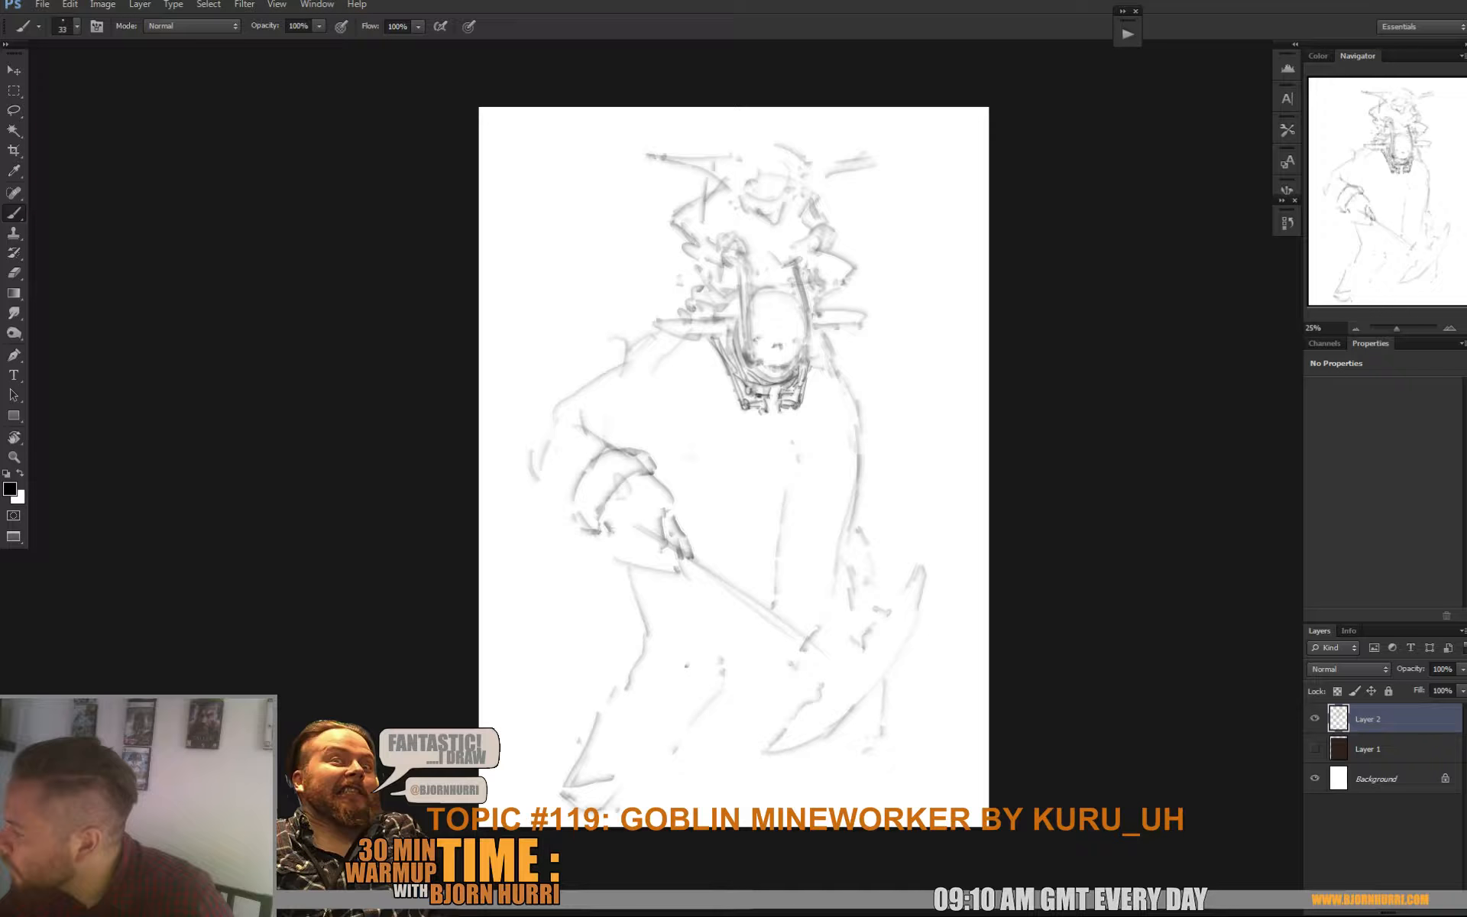
mouse_move(733, 459)
left_mouse_down()
mouse_move(717, 499)
mouse_move(723, 437)
left_mouse_up()
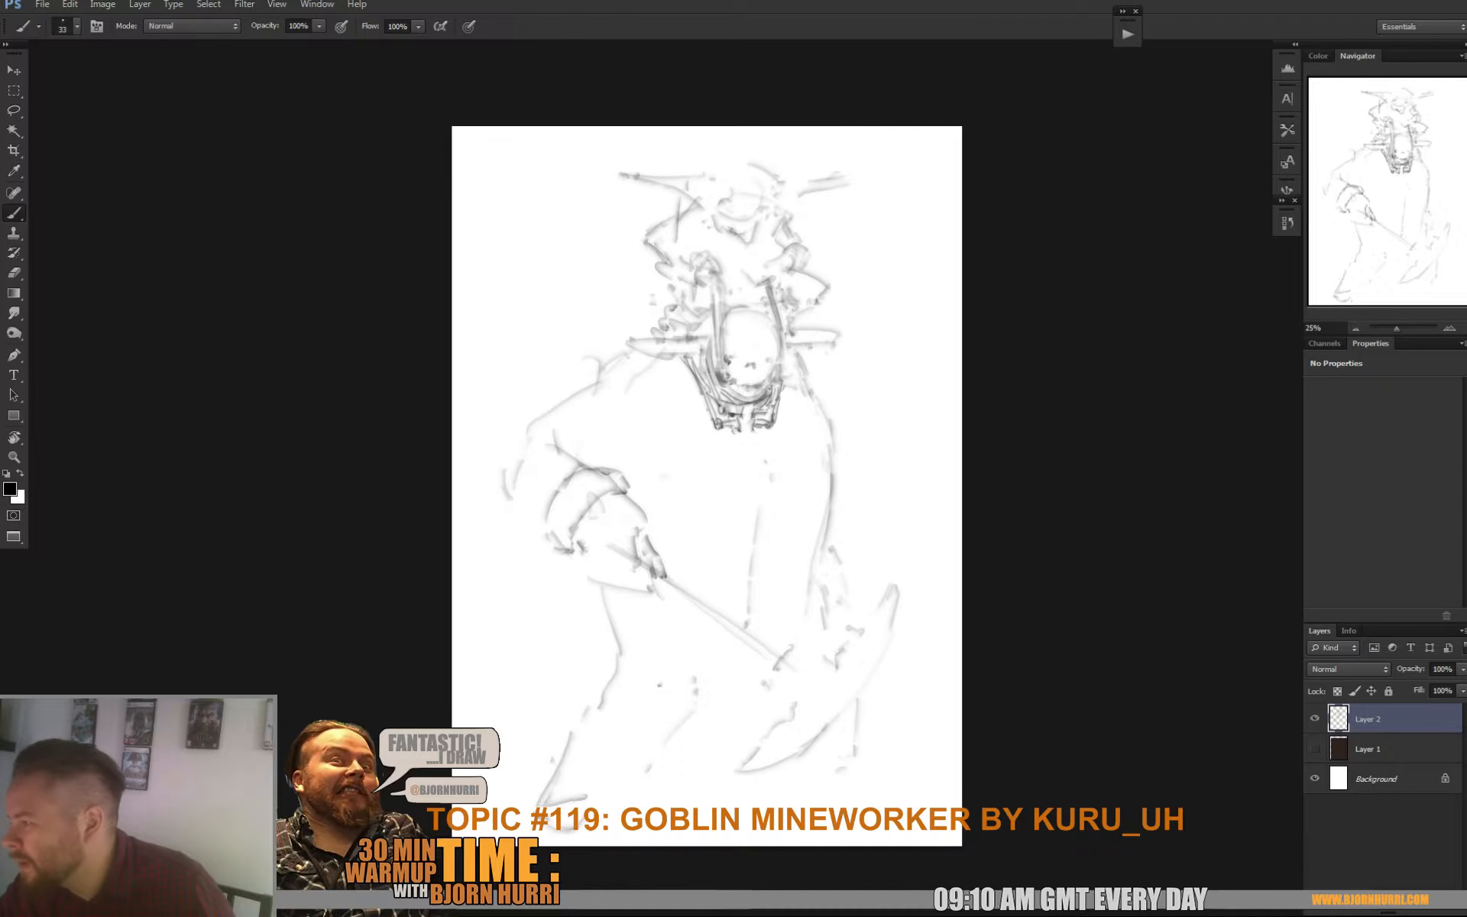
mouse_move(729, 371)
left_mouse_down()
mouse_move(742, 353)
mouse_move(729, 378)
left_mouse_up()
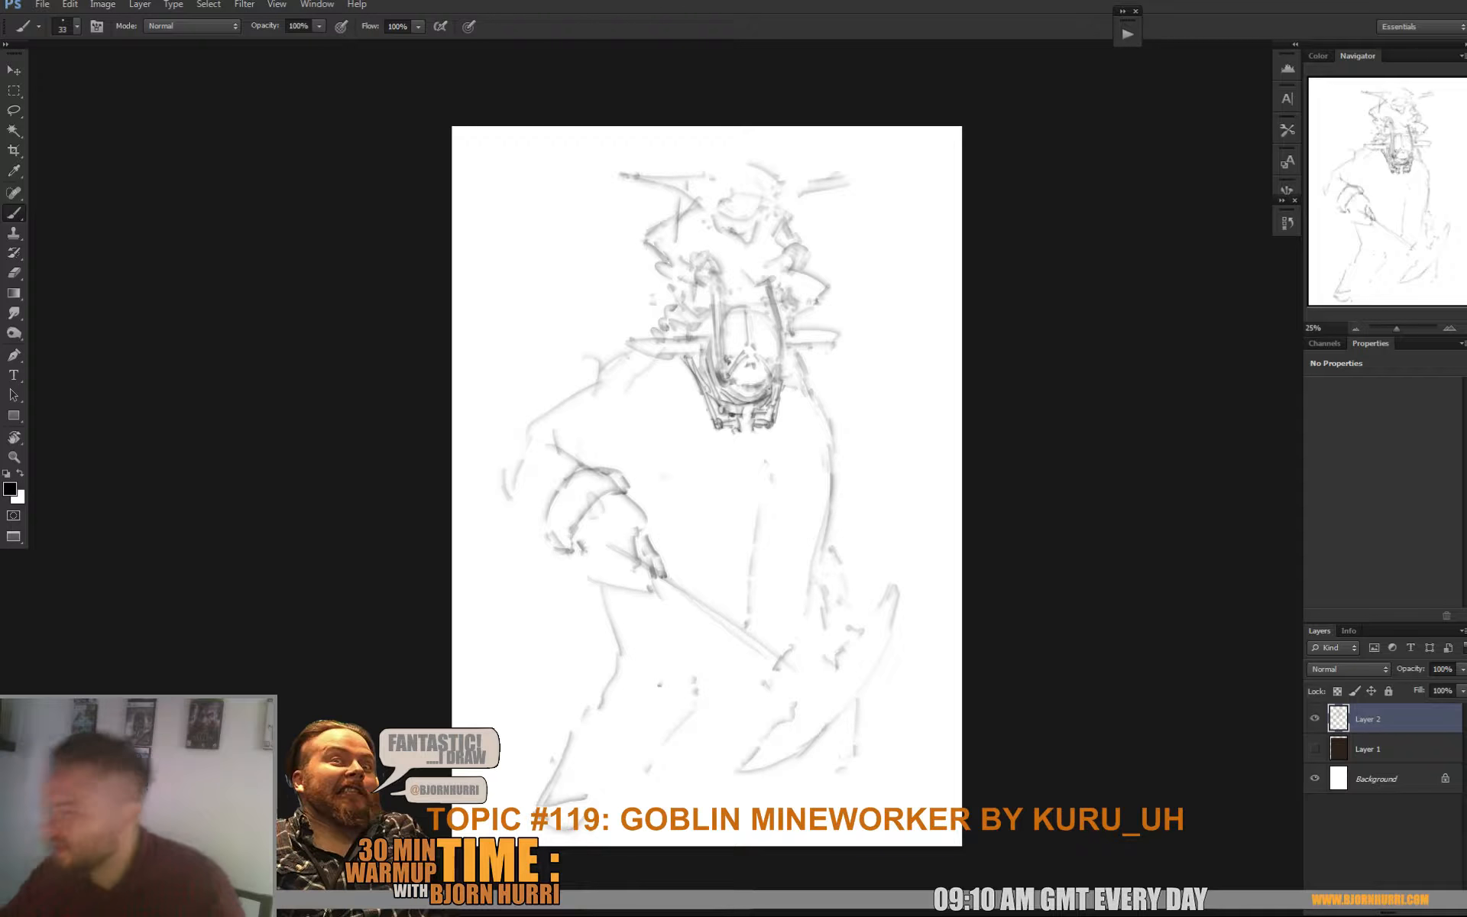
Set the brush size to 38 px and strengthen the shoulder line, chest folds and hanging arm's contours
left_click_drag(733, 459, 662, 353)
right_click(474, 312)
left_click(518, 350)
left_click_drag(461, 315, 378, 394)
mouse_move(511, 400)
left_mouse_down()
mouse_move(499, 416)
mouse_move(561, 379)
mouse_move(613, 402)
left_mouse_up()
left_click_drag(594, 377, 600, 403)
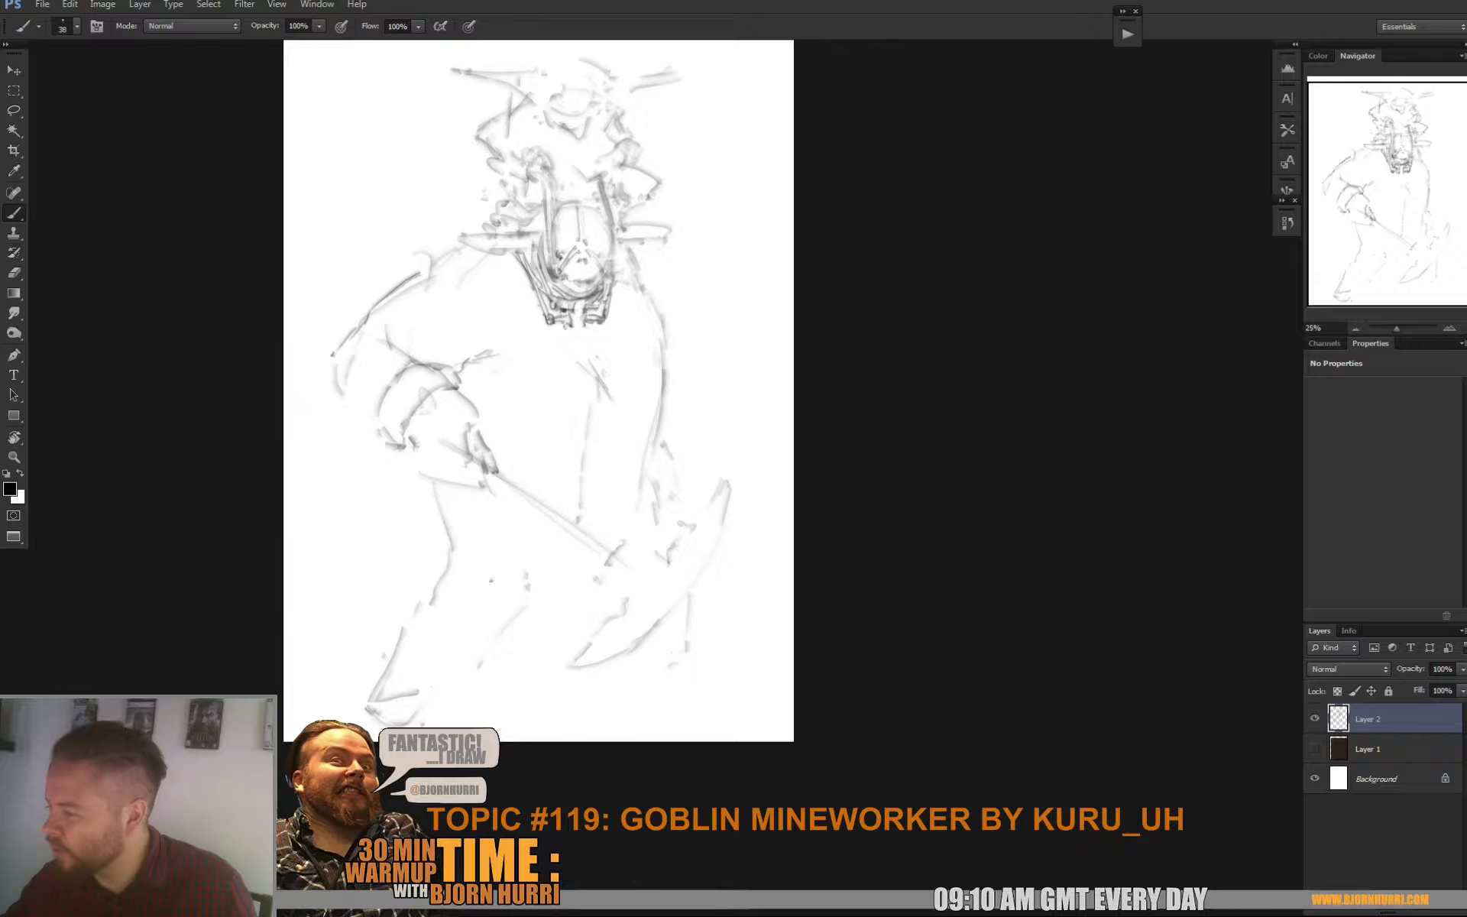
mouse_move(662, 317)
left_mouse_down()
mouse_move(672, 388)
mouse_move(648, 475)
left_mouse_up()
mouse_move(596, 396)
left_mouse_down()
mouse_move(590, 425)
mouse_move(618, 296)
mouse_move(615, 333)
left_mouse_up()
Erase along the inside of the bent arm's sleeve cuff to clear a clean band
key("e")
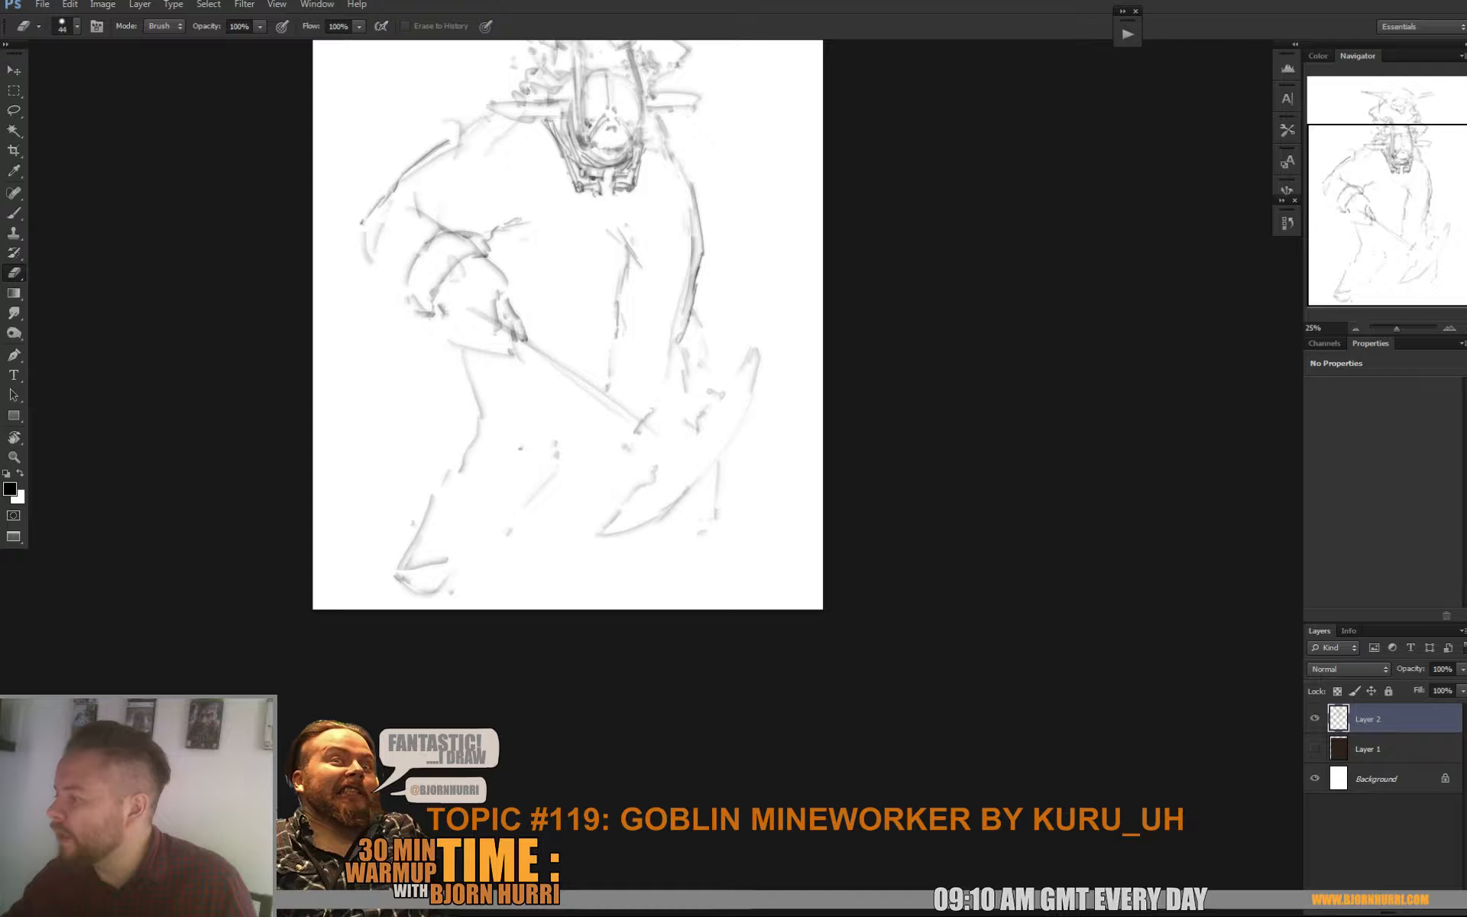
key("b")
scroll(568, 337, "up", 1)
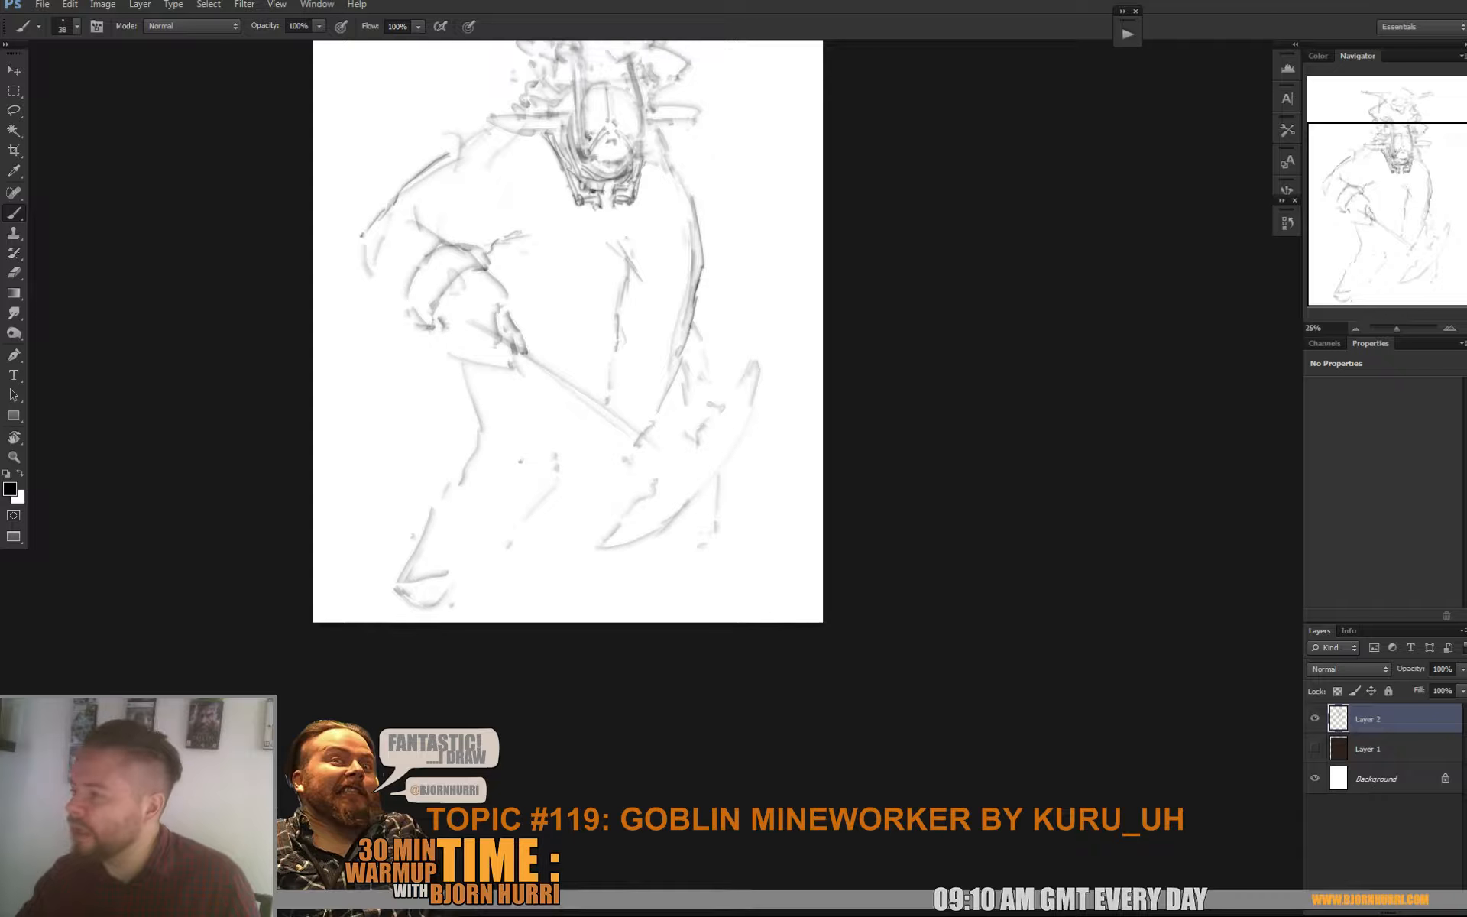
key("e")
mouse_move(467, 266)
left_mouse_down()
mouse_move(448, 260)
mouse_move(428, 331)
left_mouse_up()
key("b")
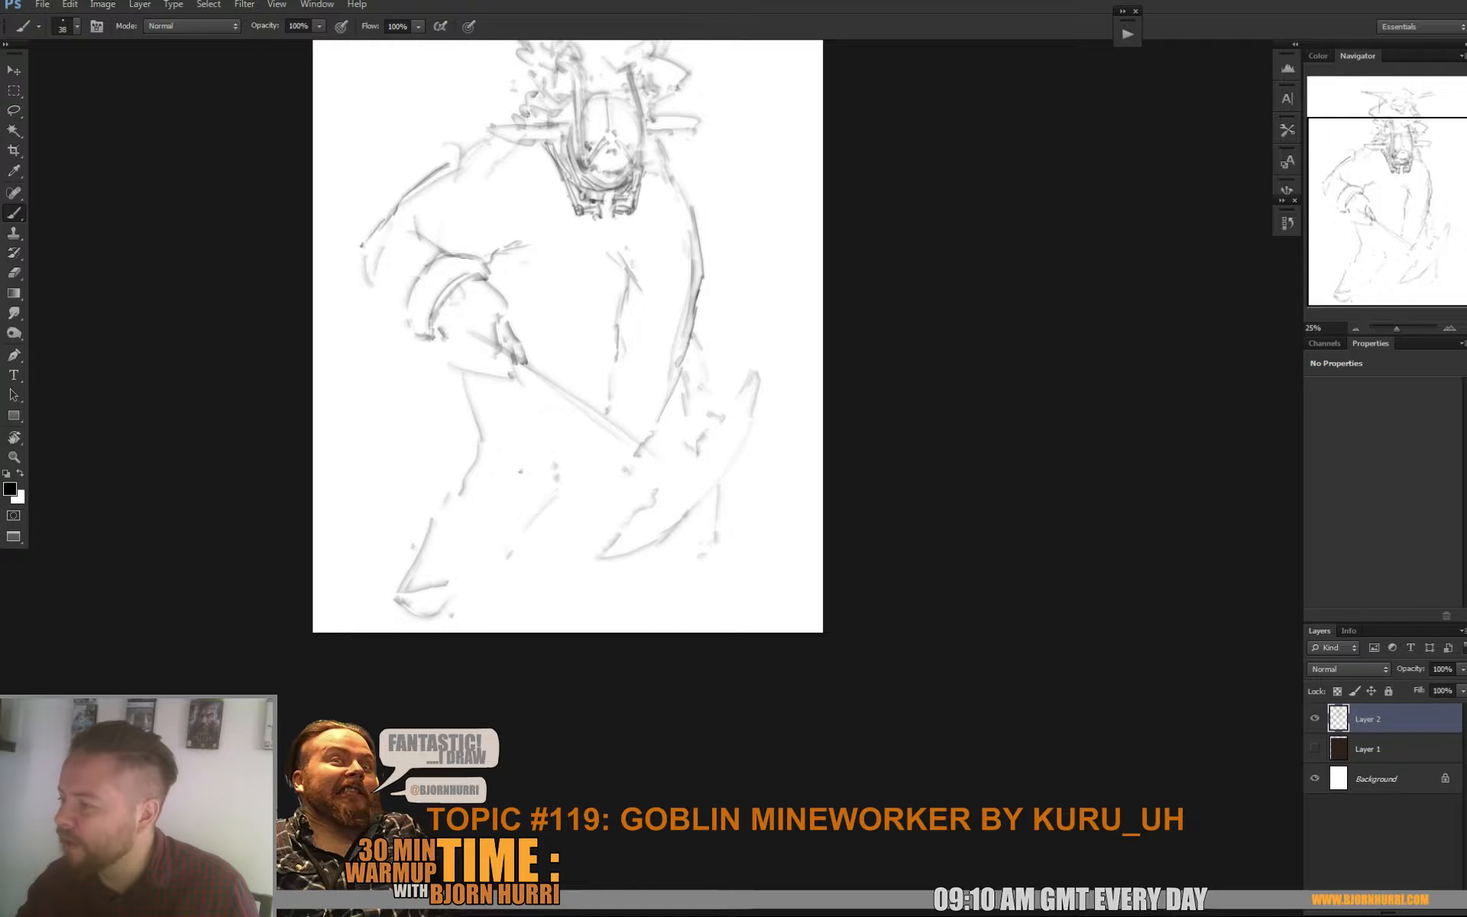
Outline the bent arm's elbow and add fold lines to the sleeve above and below the cuff
left_click_drag(361, 254, 370, 309)
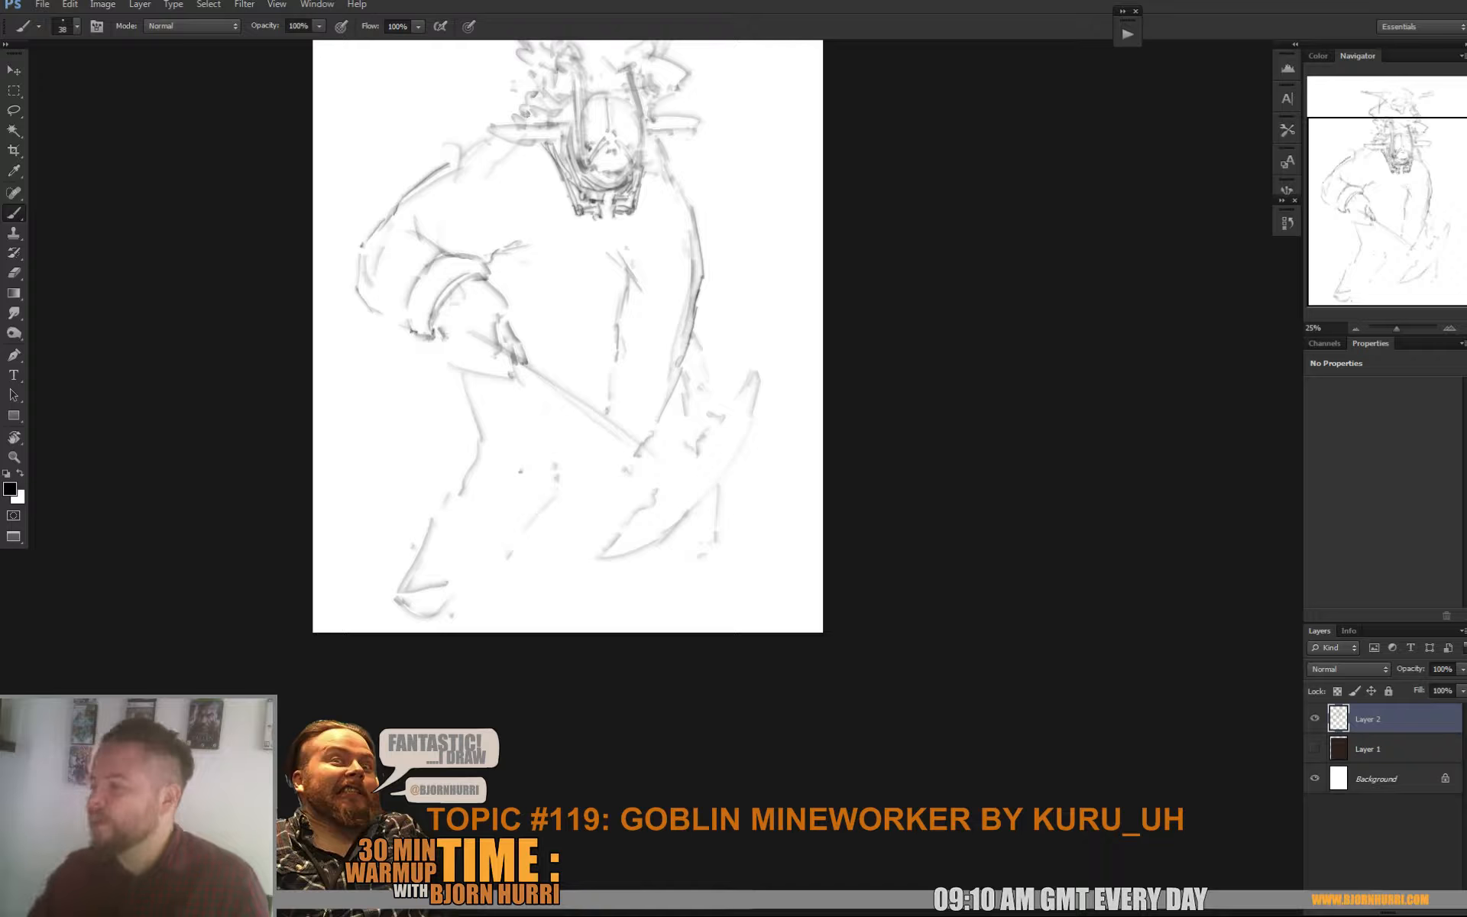
left_click_drag(534, 321, 512, 378)
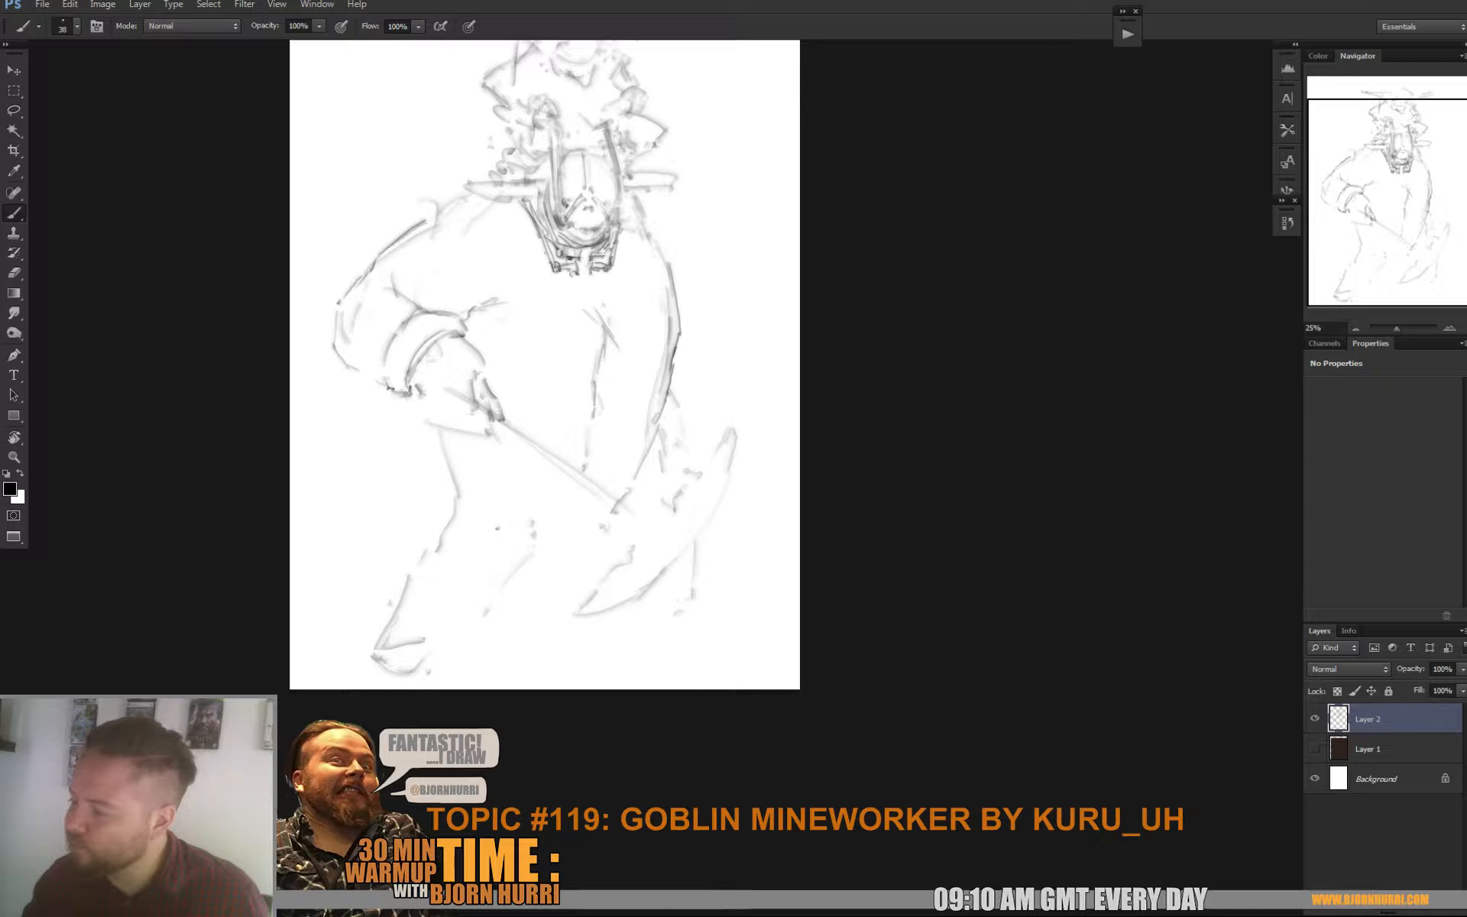
mouse_move(379, 369)
left_mouse_down()
mouse_move(374, 383)
mouse_move(353, 370)
mouse_move(382, 384)
left_mouse_up()
left_click_drag(401, 290, 400, 322)
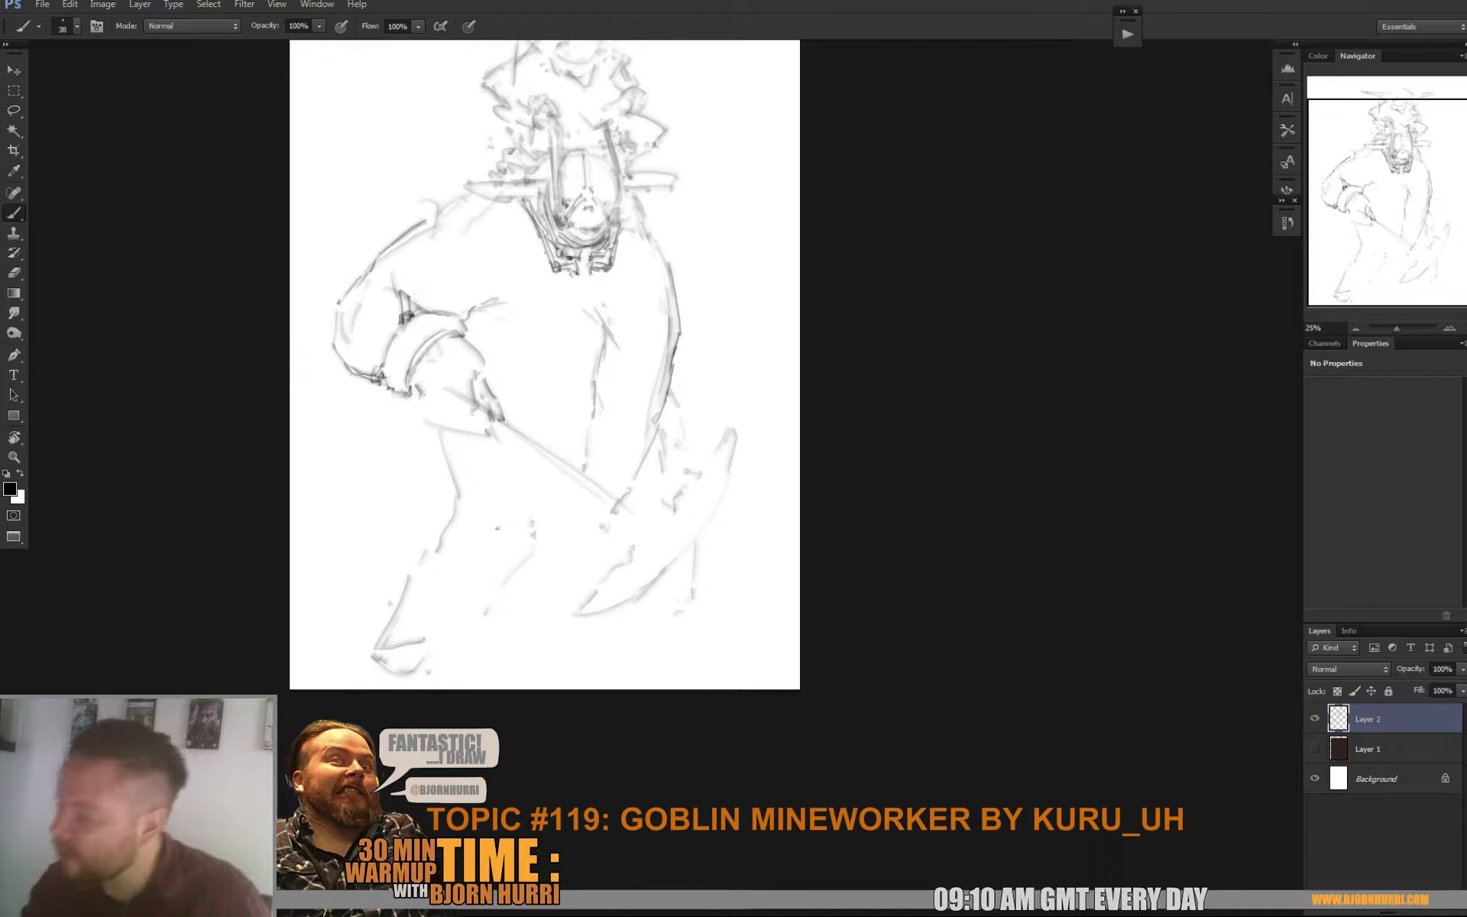
mouse_move(339, 305)
left_mouse_down()
mouse_move(339, 331)
mouse_move(373, 339)
left_mouse_up()
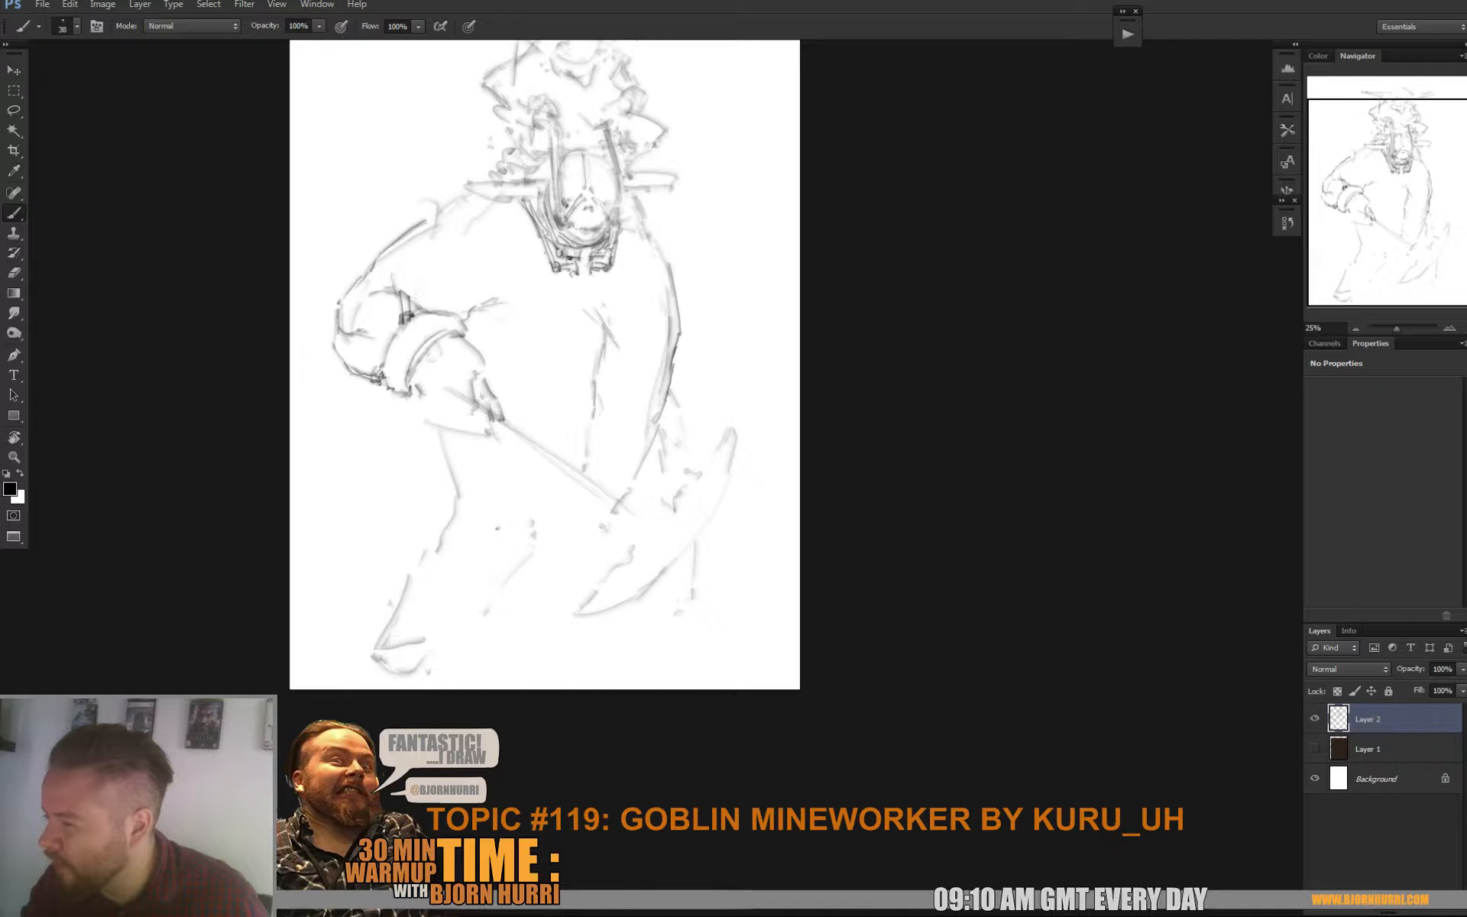
left_click_drag(368, 275, 358, 292)
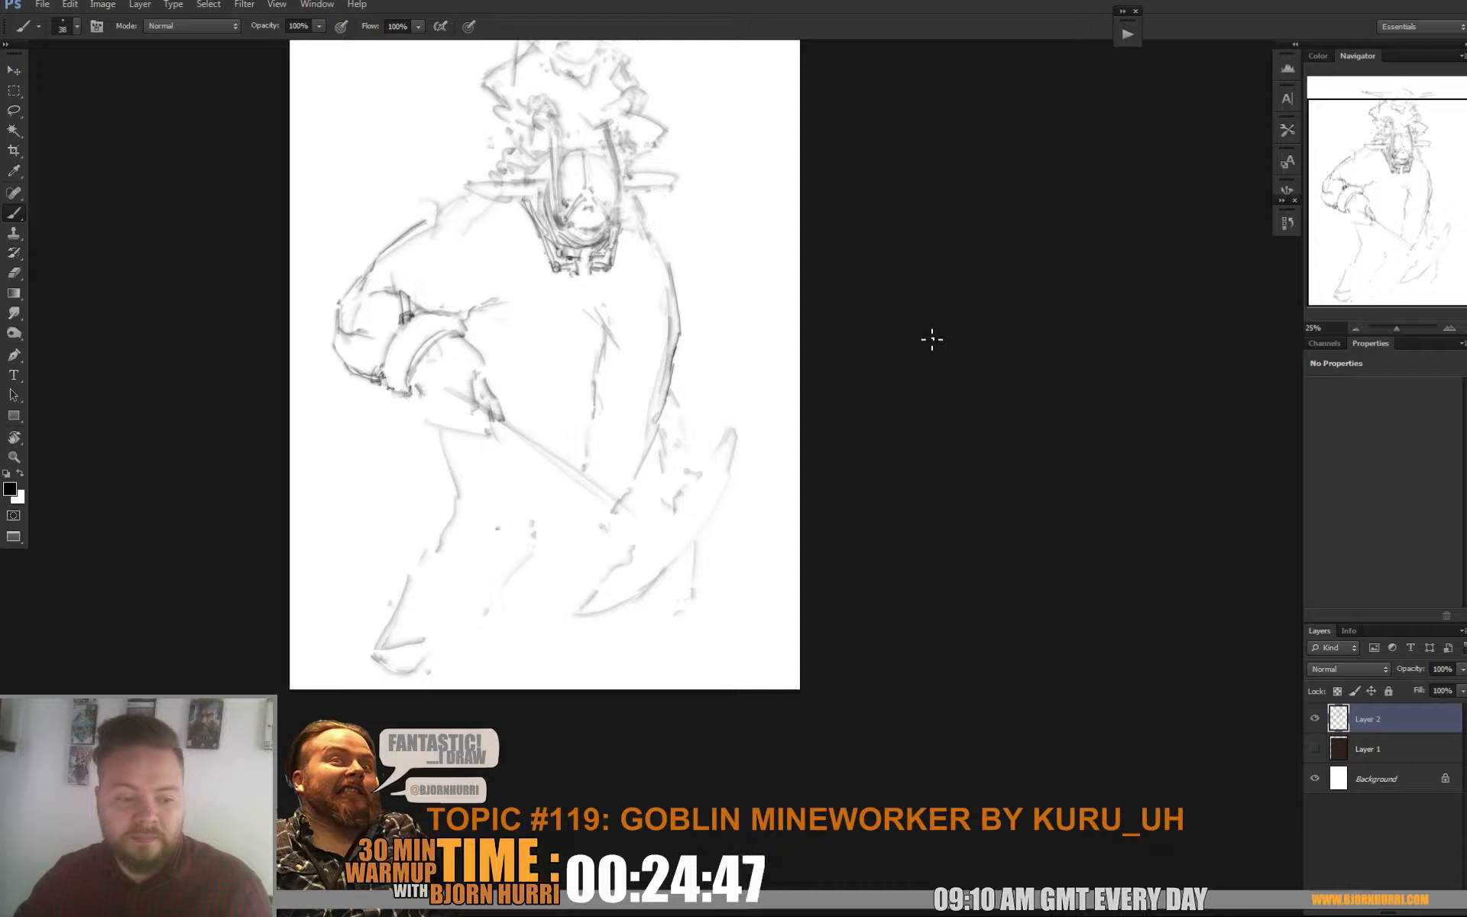
left_click_drag(550, 344, 544, 359)
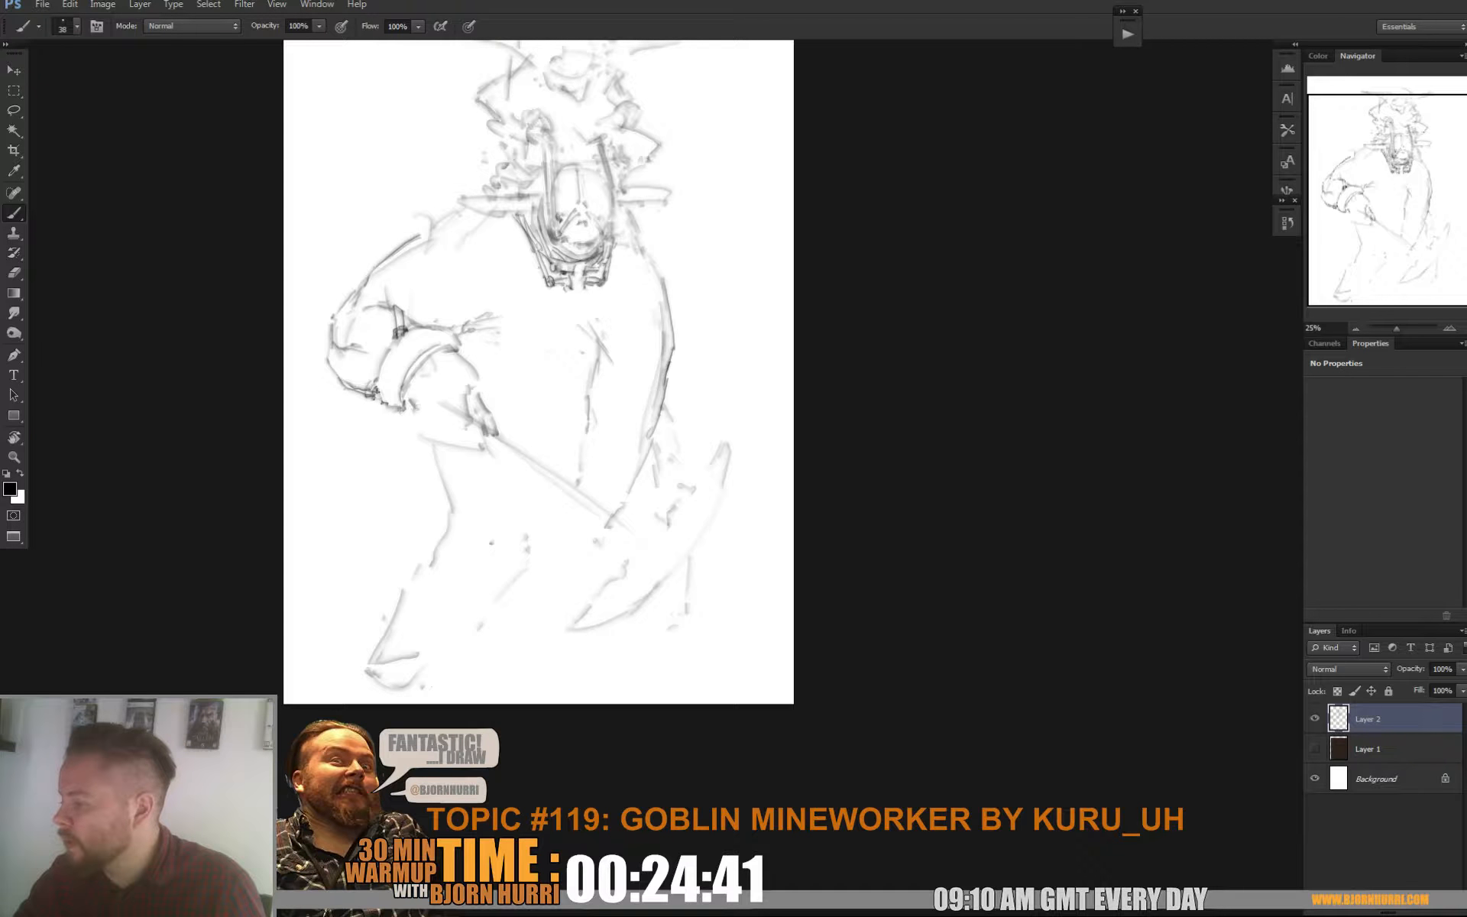
left_click_drag(535, 367, 511, 398)
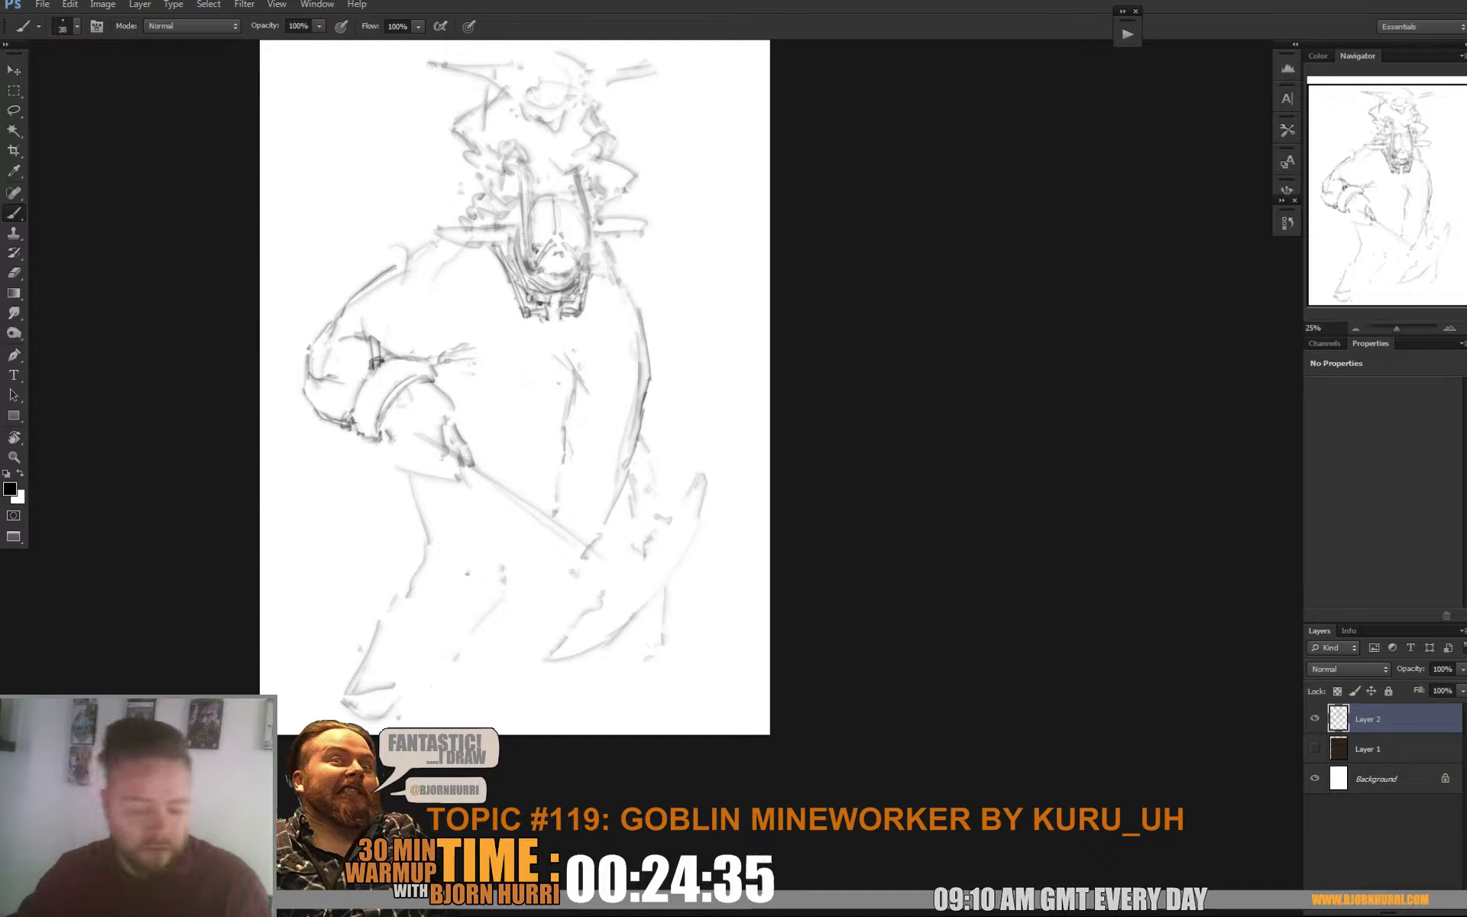
Lasso the pickaxe head and move it down and outward, away from the hanging arm
key("l")
mouse_move(709, 519)
left_mouse_down()
mouse_move(718, 458)
mouse_move(628, 537)
mouse_move(600, 540)
mouse_move(542, 618)
mouse_move(620, 648)
left_mouse_up()
key("v")
left_click_drag(657, 581, 701, 609)
key("b")
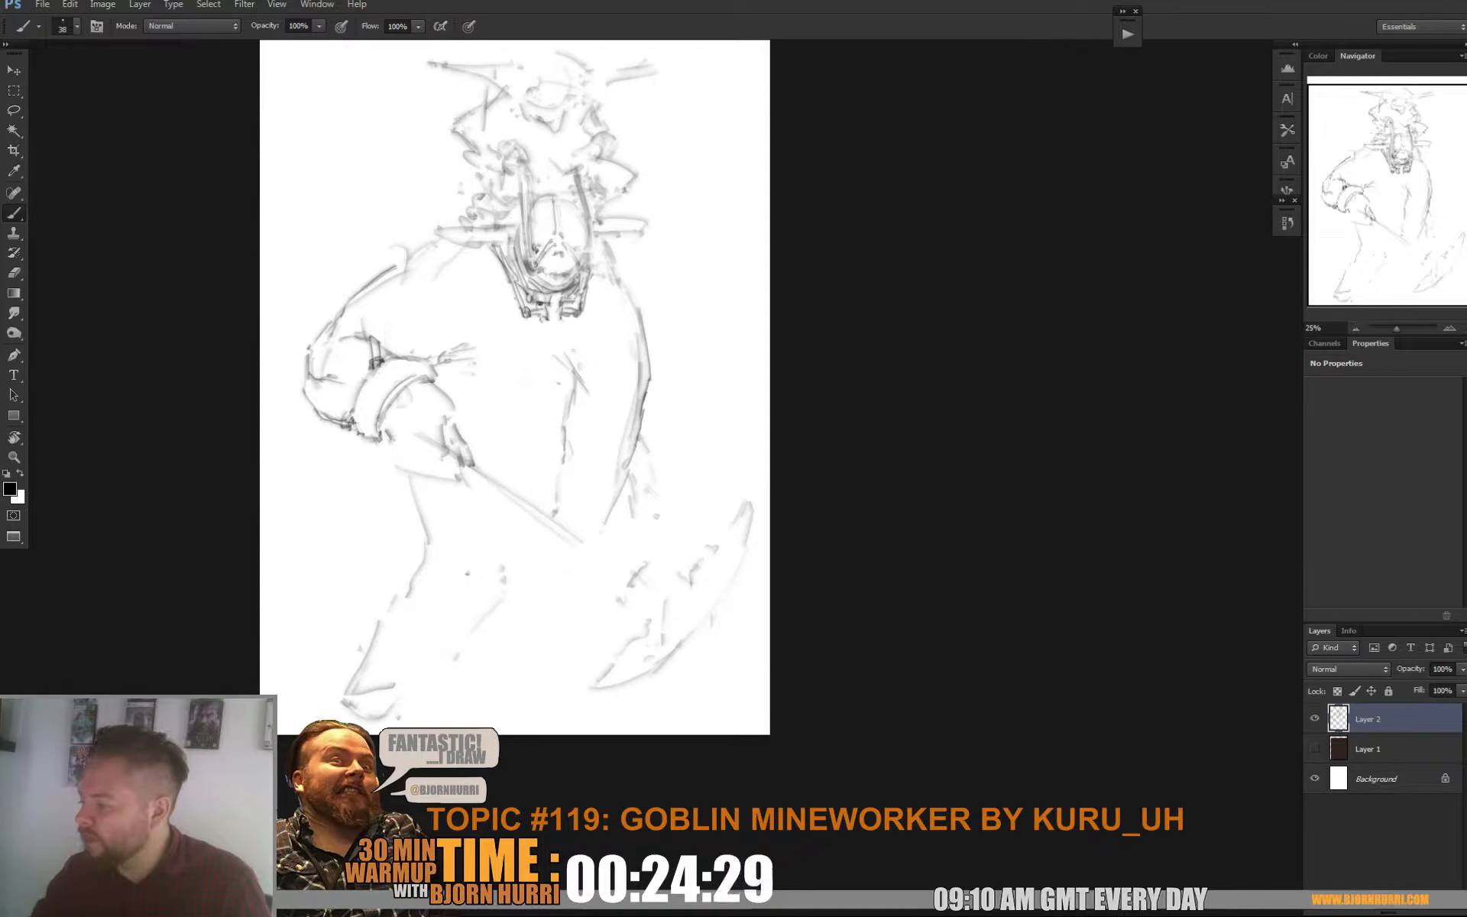
Lasso the hanging arm, shift it outward with Free Transform and sketch a hand at its end around the pickaxe handle
key("l")
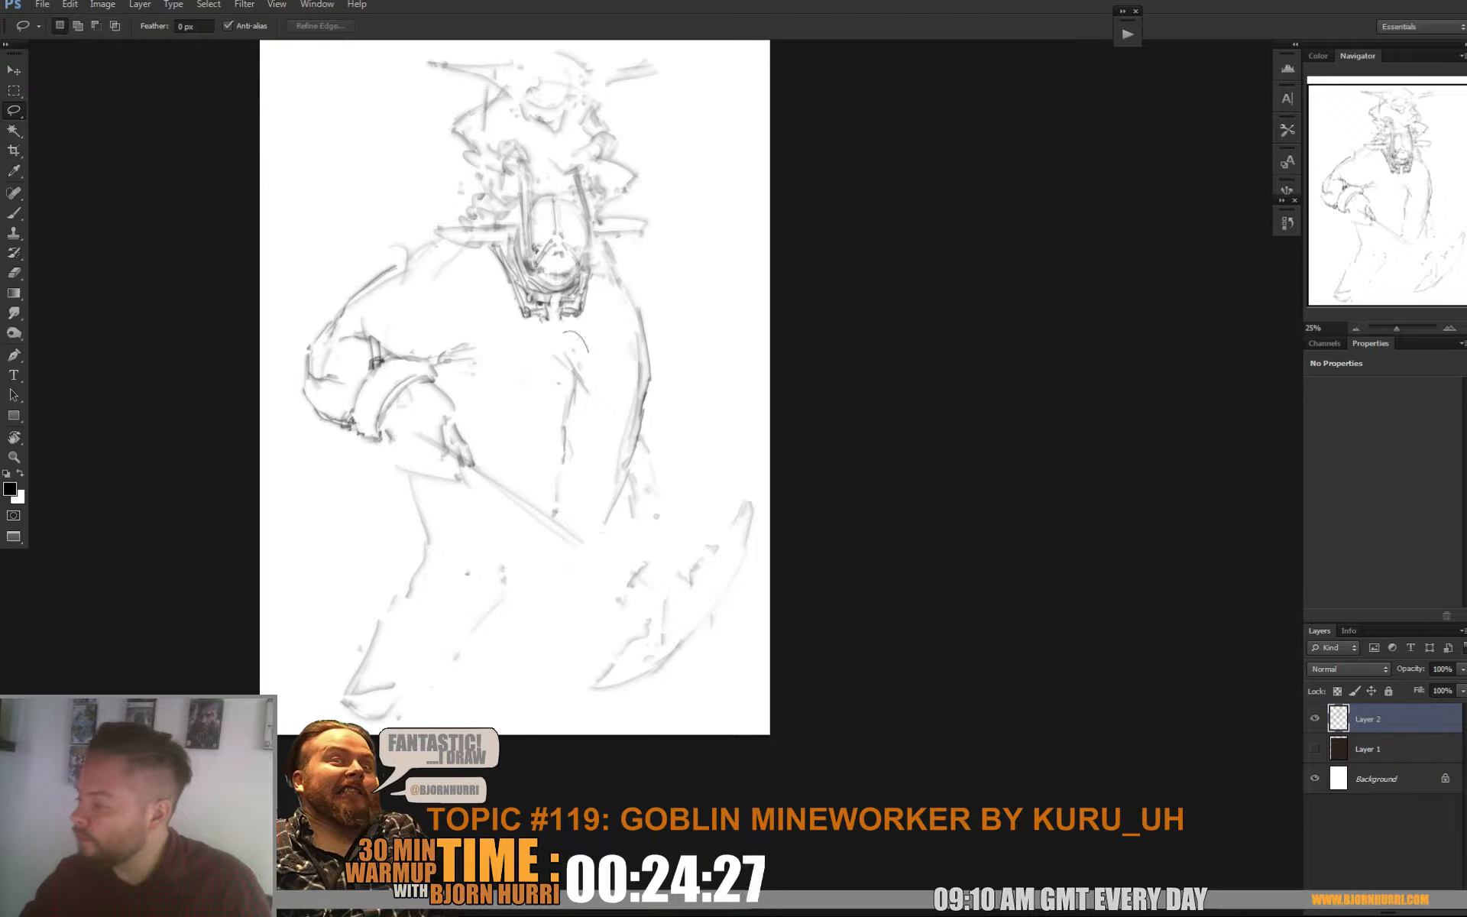
mouse_move(588, 352)
left_mouse_down()
mouse_move(546, 498)
mouse_move(617, 521)
mouse_move(647, 395)
mouse_move(605, 305)
left_mouse_up()
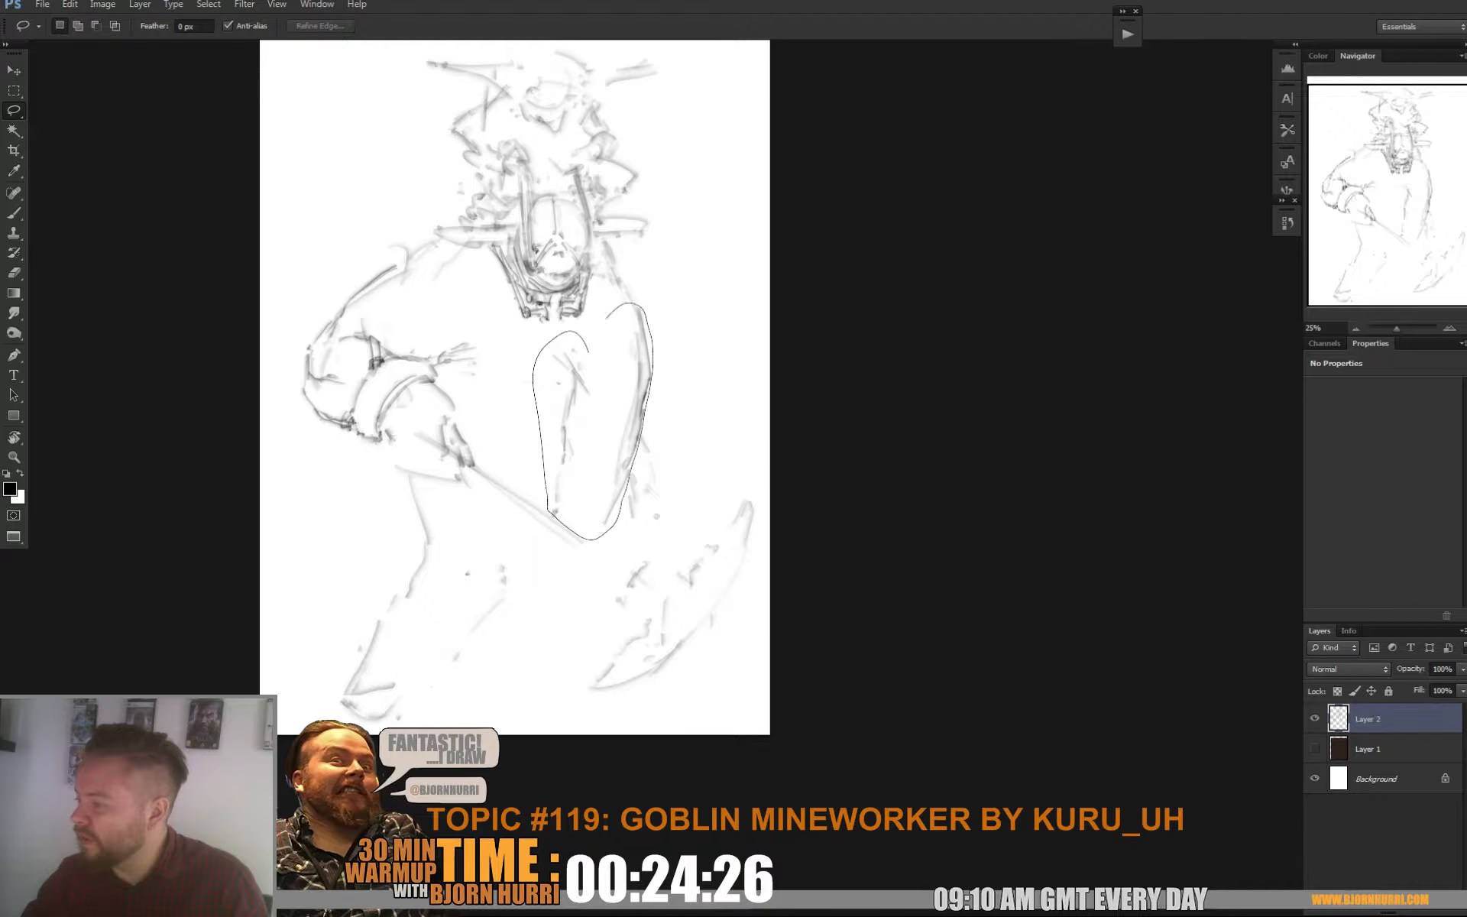
key("ctrl+t")
left_click_drag(593, 539, 625, 555)
key("Return")
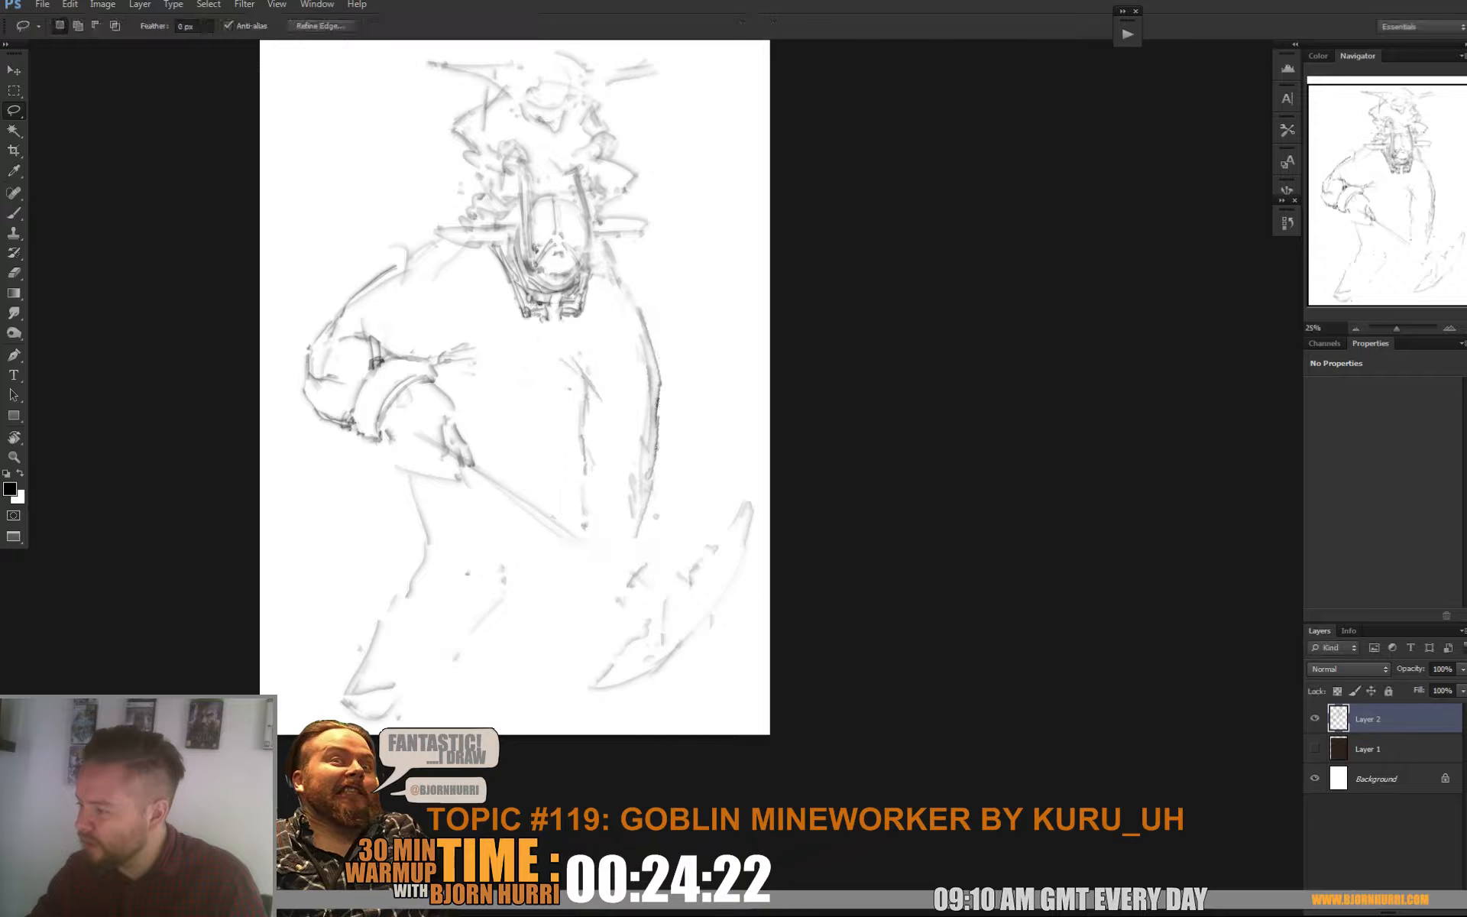
key("b")
mouse_move(600, 530)
left_mouse_down()
mouse_move(615, 563)
mouse_move(622, 544)
mouse_move(625, 603)
mouse_move(584, 593)
mouse_move(561, 564)
left_mouse_up()
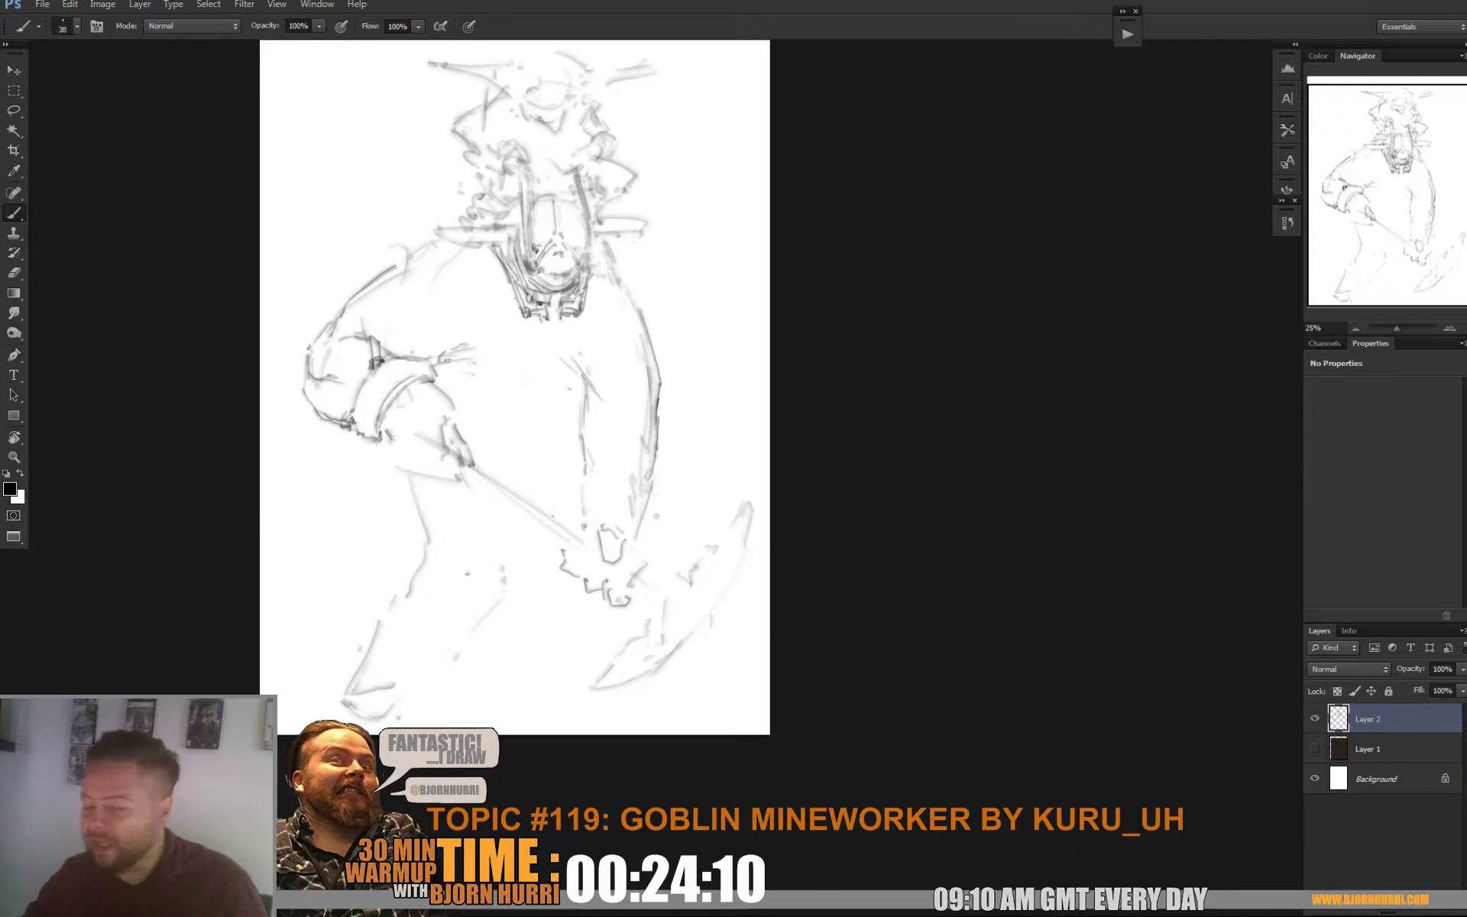
Outline both sides of the hanging arm's forearm down to the hand and add a curved fold line across its sleeve
left_click_drag(577, 491, 574, 515)
left_click_drag(584, 458, 574, 501)
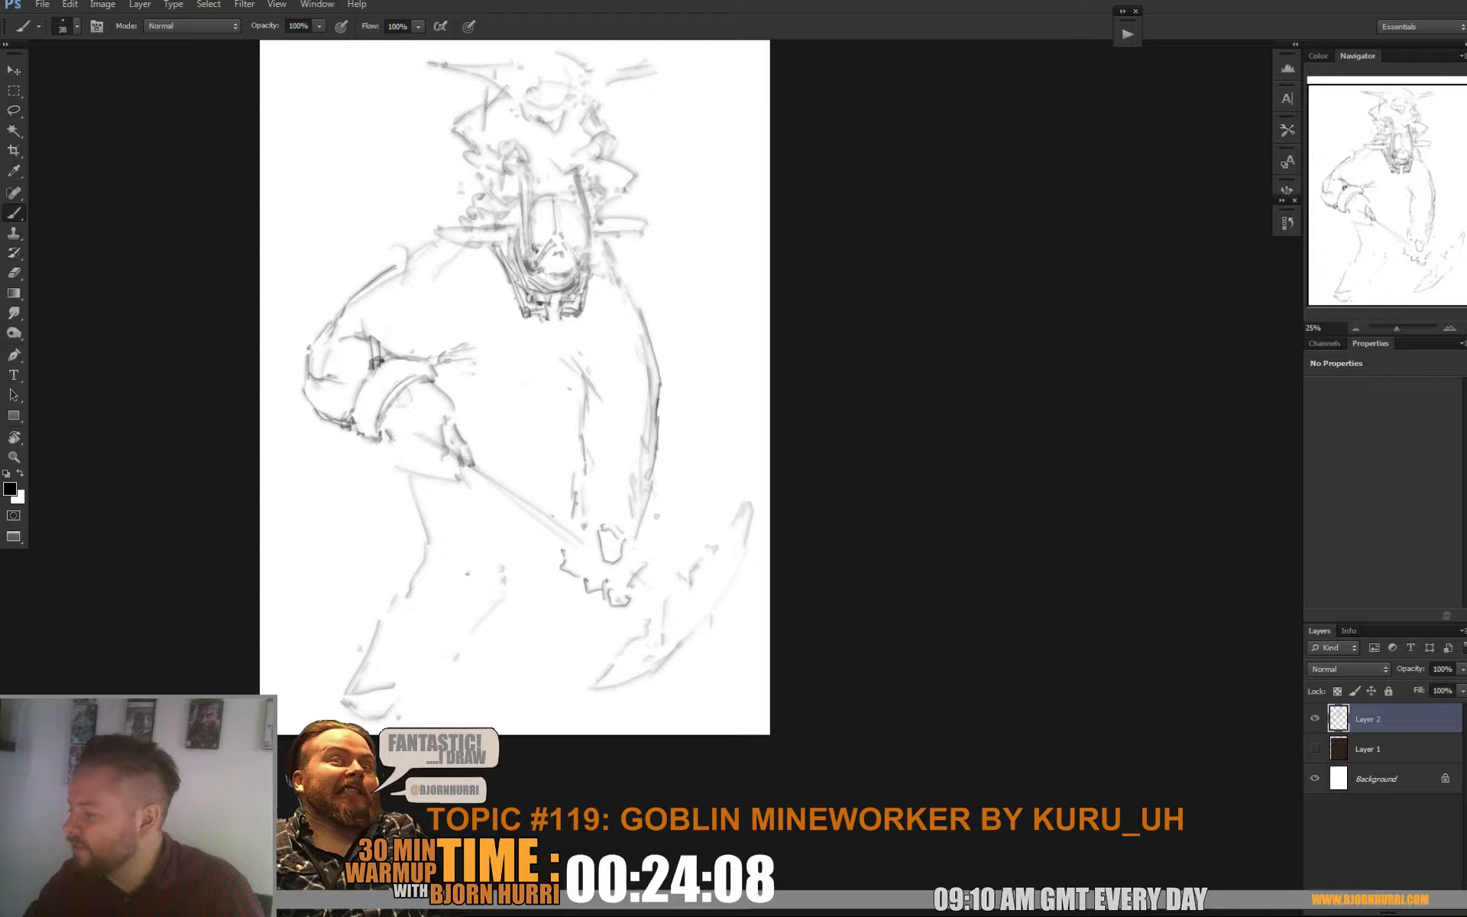
mouse_move(632, 450)
left_mouse_down()
mouse_move(651, 479)
mouse_move(583, 515)
mouse_move(632, 501)
mouse_move(641, 480)
left_mouse_up()
key("e")
key("b")
scroll(623, 422, "down", 1)
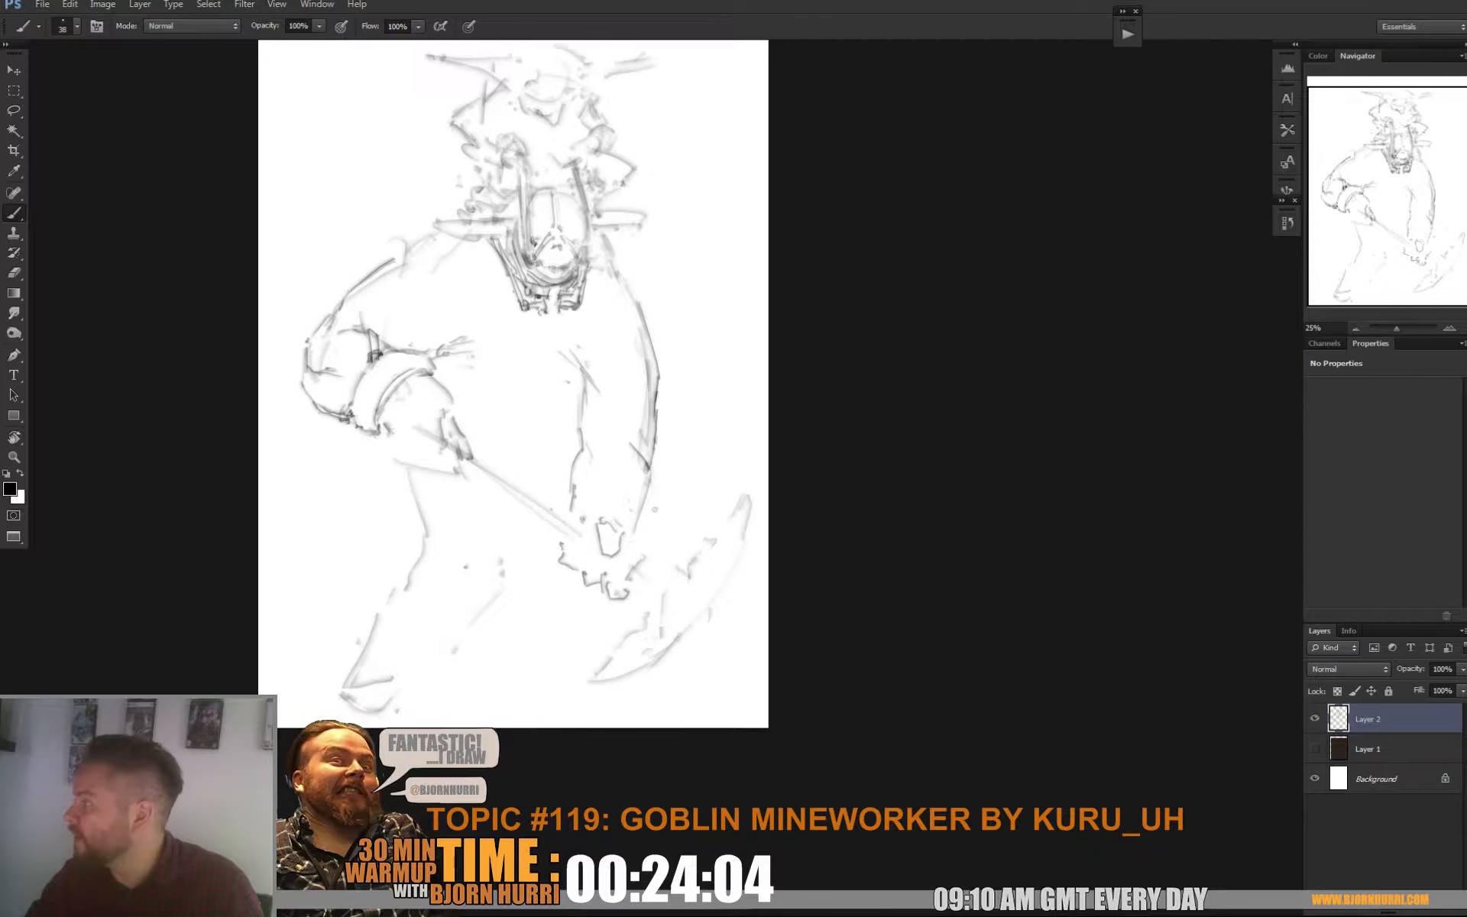
scroll(517, 379, "down", 2)
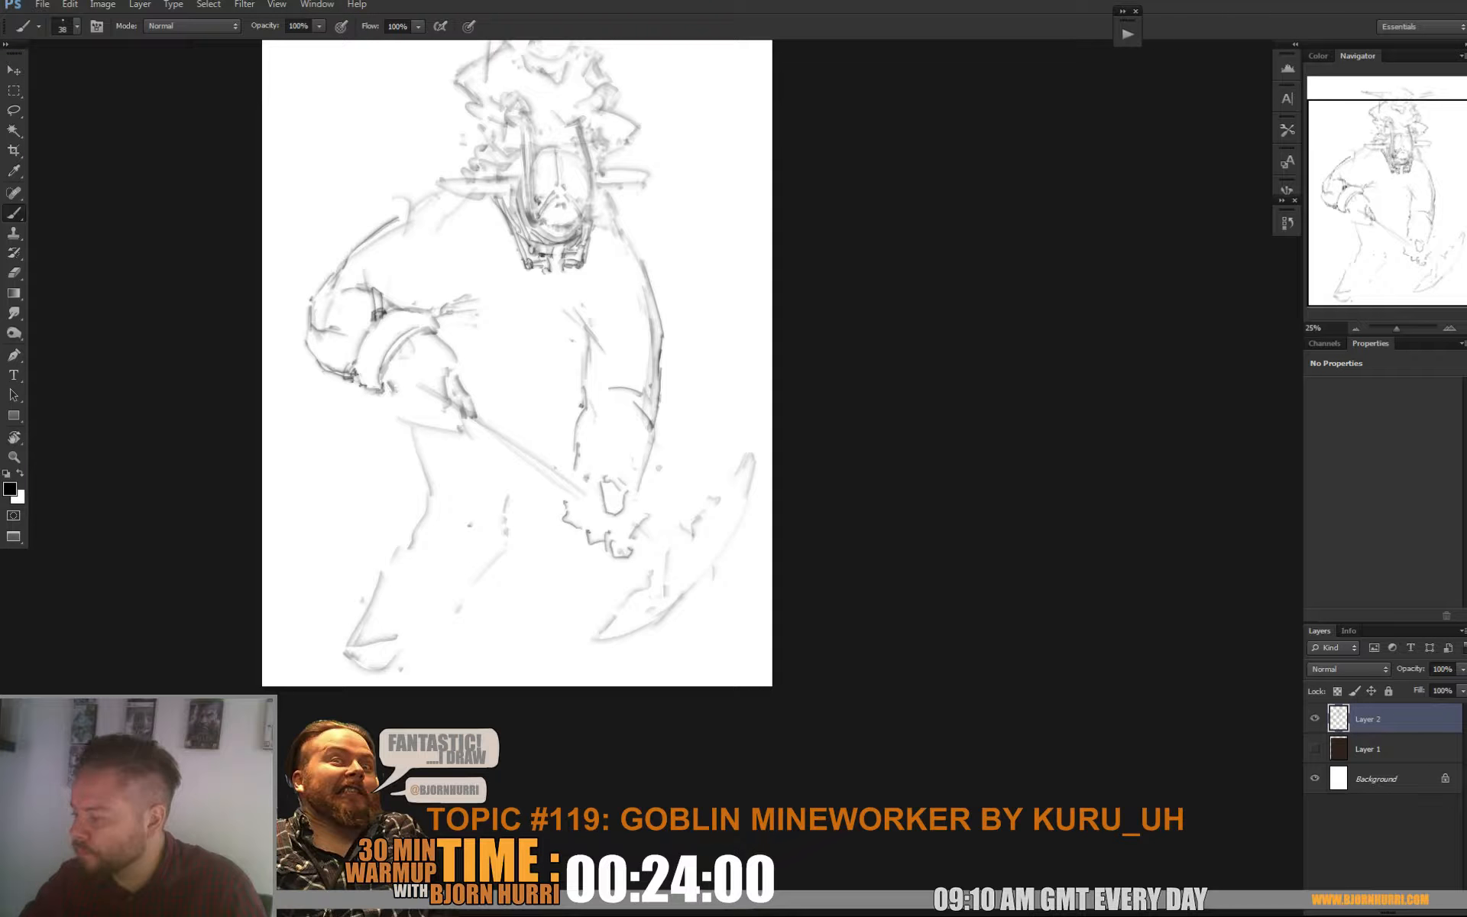
Mark the inner side of the front knee and draw parallel lines to thicken the pickaxe handle between the two hands
left_click_drag(511, 488, 504, 513)
left_click_drag(467, 434, 500, 463)
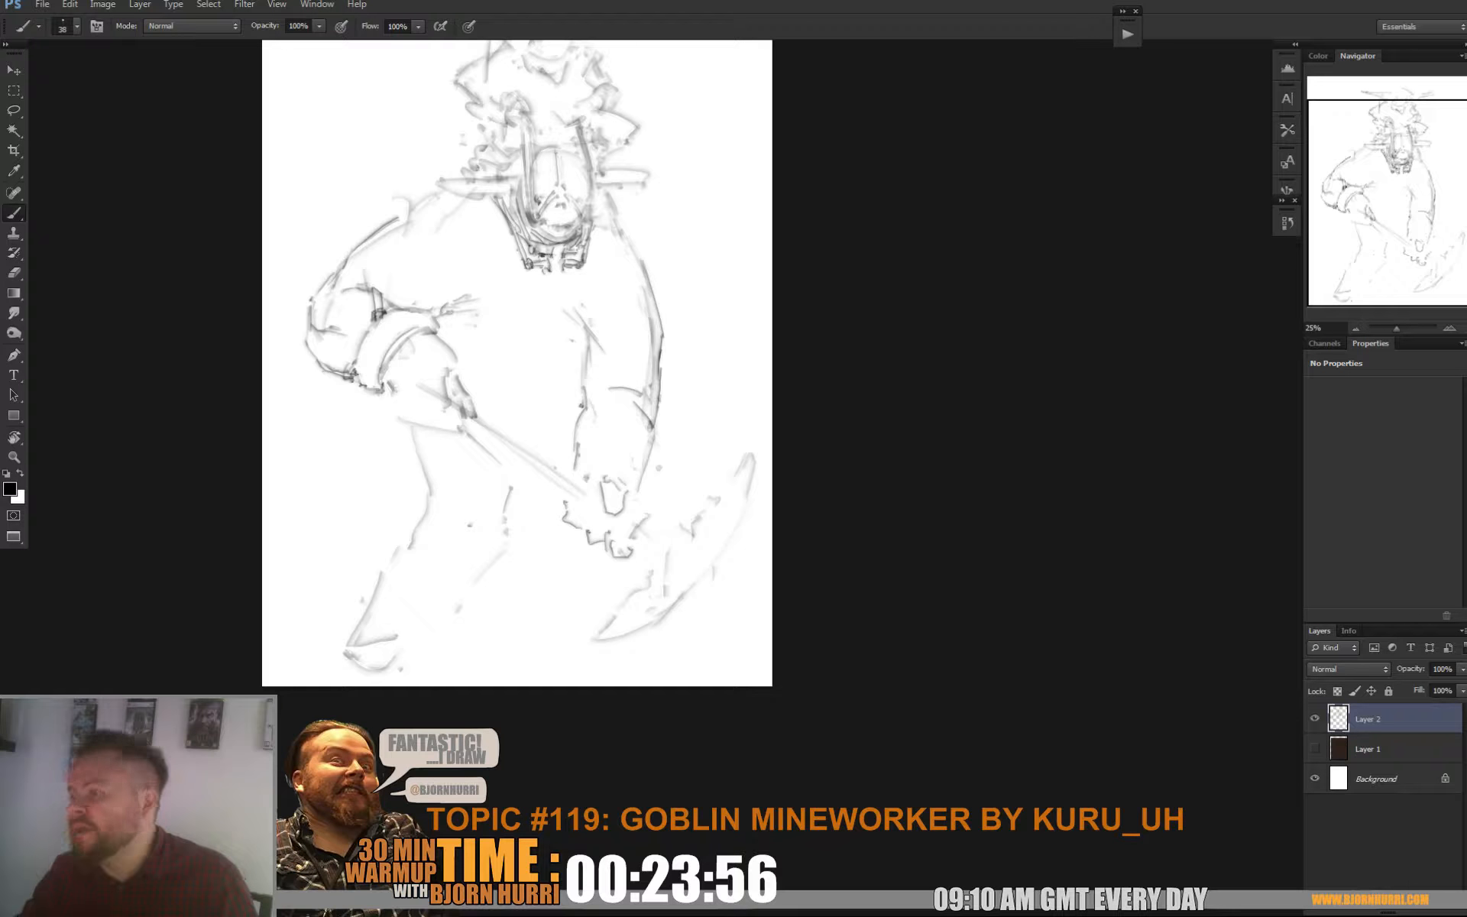
left_click_drag(477, 416, 555, 465)
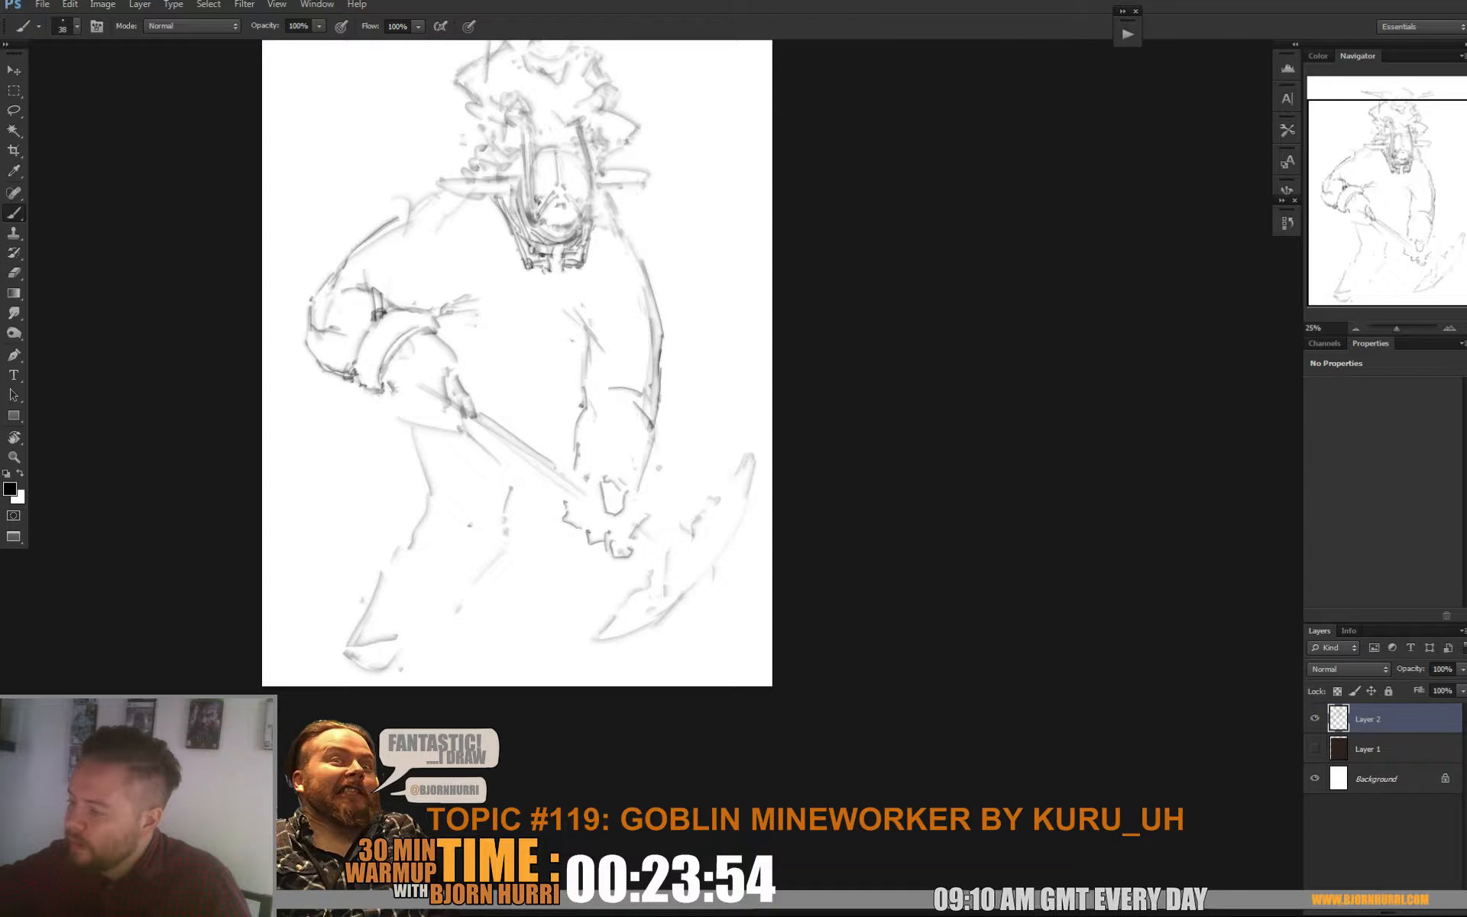
left_click_drag(468, 432, 535, 488)
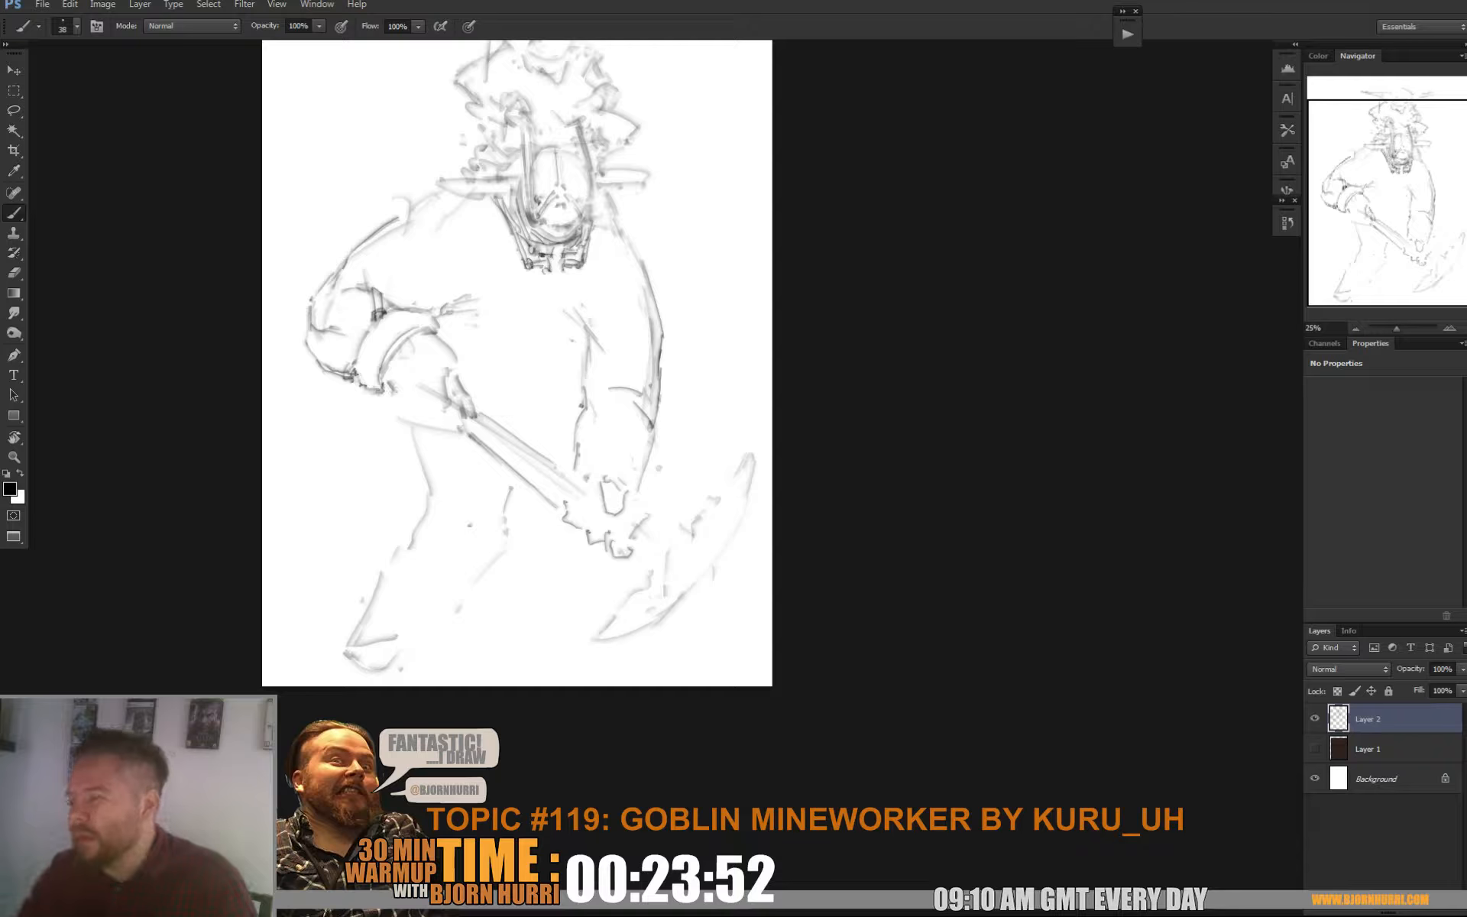
Sketch the torso with a faint centre line, a small round chest detail and fold lines near both armpits
left_click_drag(520, 367, 510, 439)
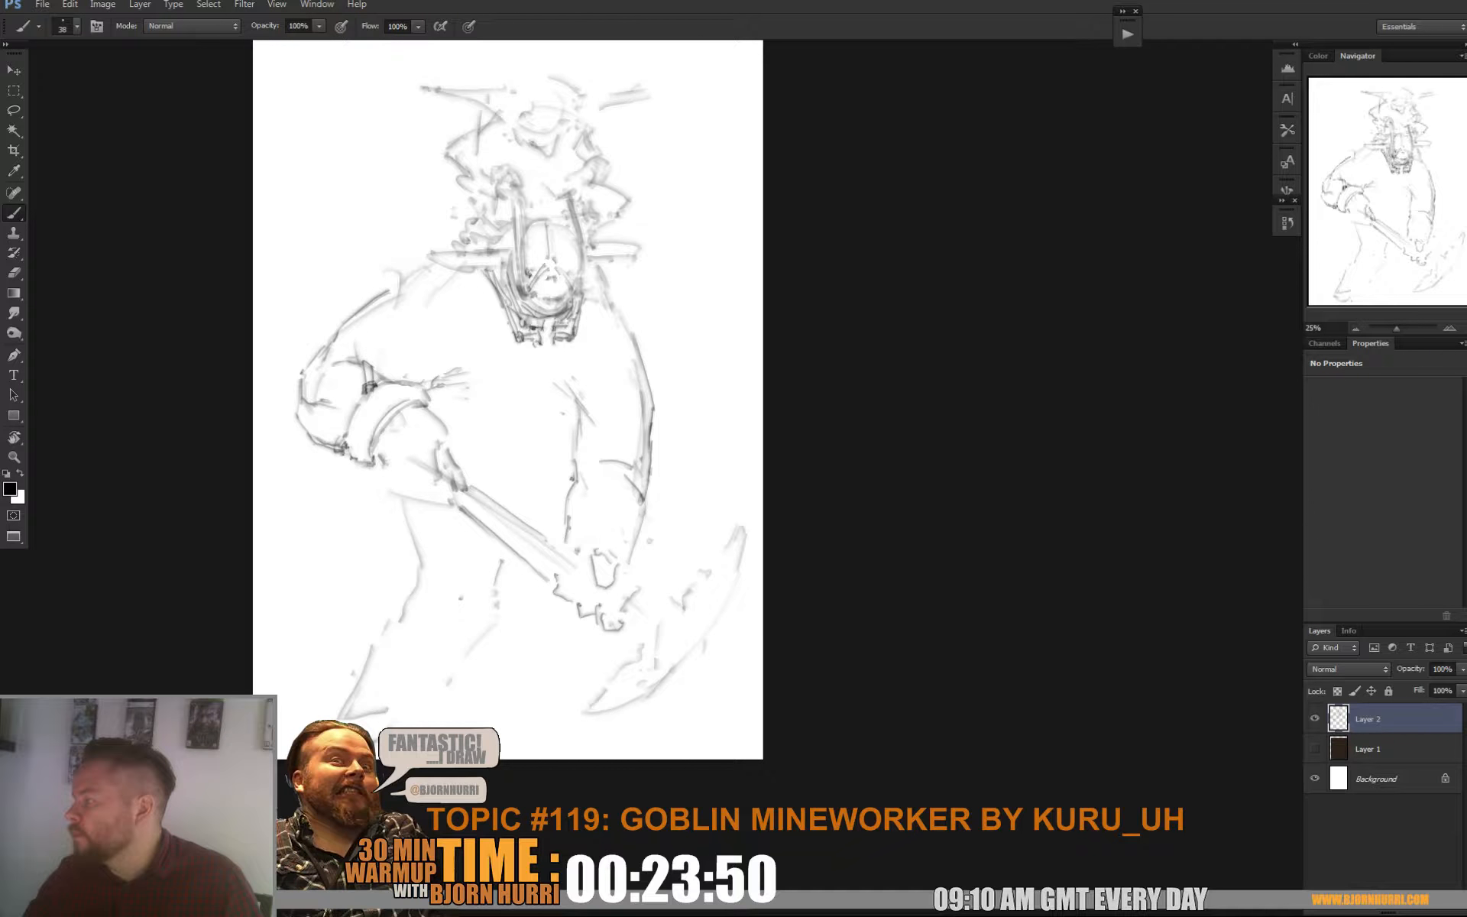
mouse_move(504, 382)
left_mouse_down()
mouse_move(537, 448)
mouse_move(466, 378)
left_mouse_up()
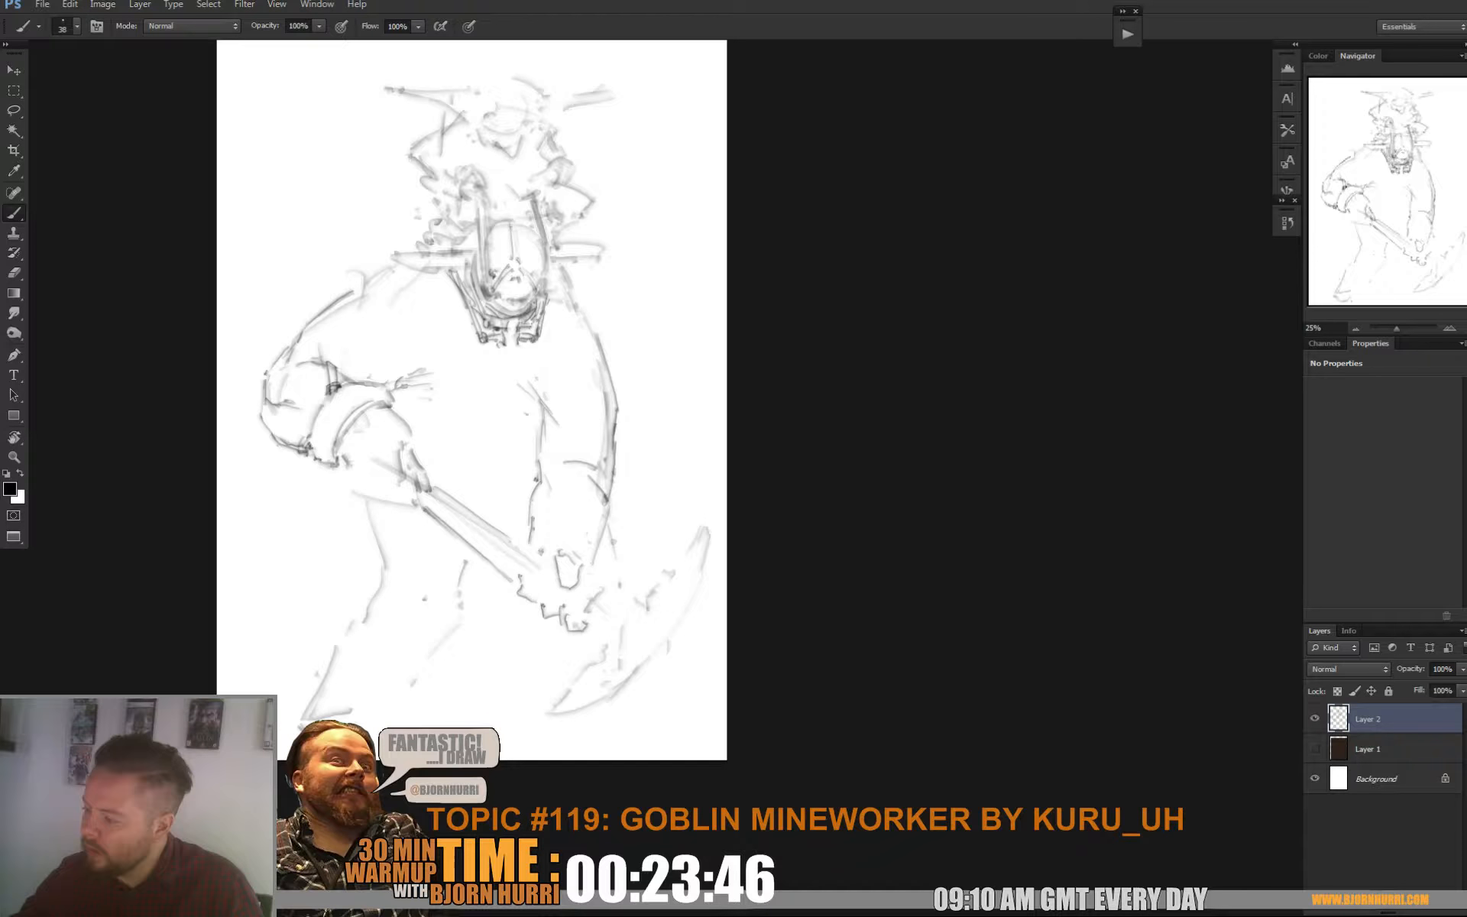
mouse_move(435, 486)
left_mouse_down()
mouse_move(493, 509)
mouse_move(422, 525)
mouse_move(482, 560)
left_mouse_up()
key("ctrl+z")
mouse_move(473, 397)
left_mouse_down()
mouse_move(505, 374)
mouse_move(519, 425)
left_mouse_up()
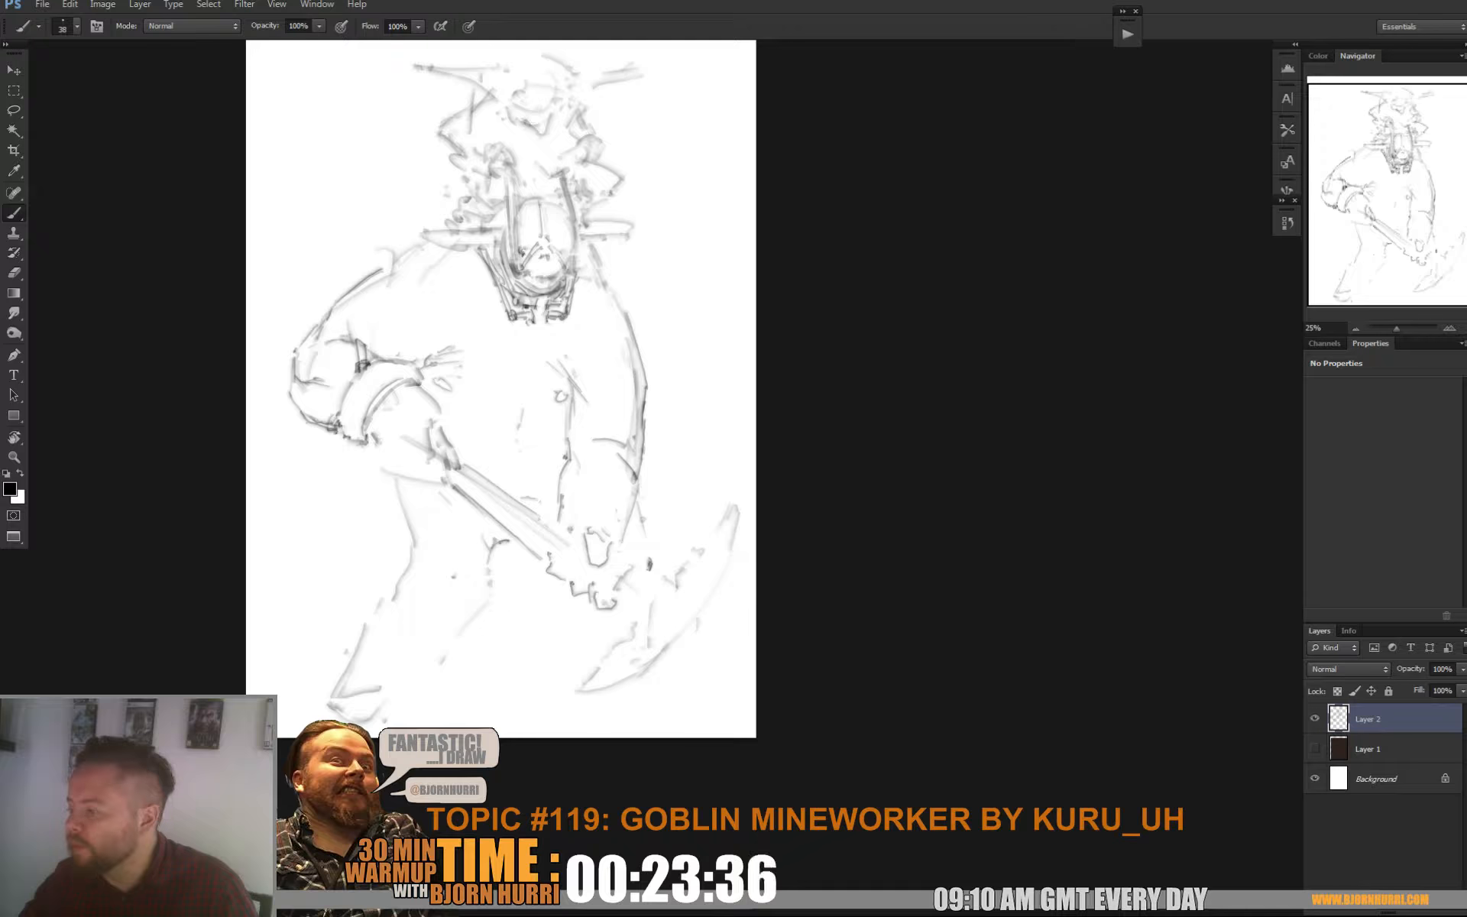
mouse_move(489, 367)
left_mouse_down()
mouse_move(473, 413)
mouse_move(501, 349)
left_mouse_up()
left_click_drag(557, 395, 579, 372)
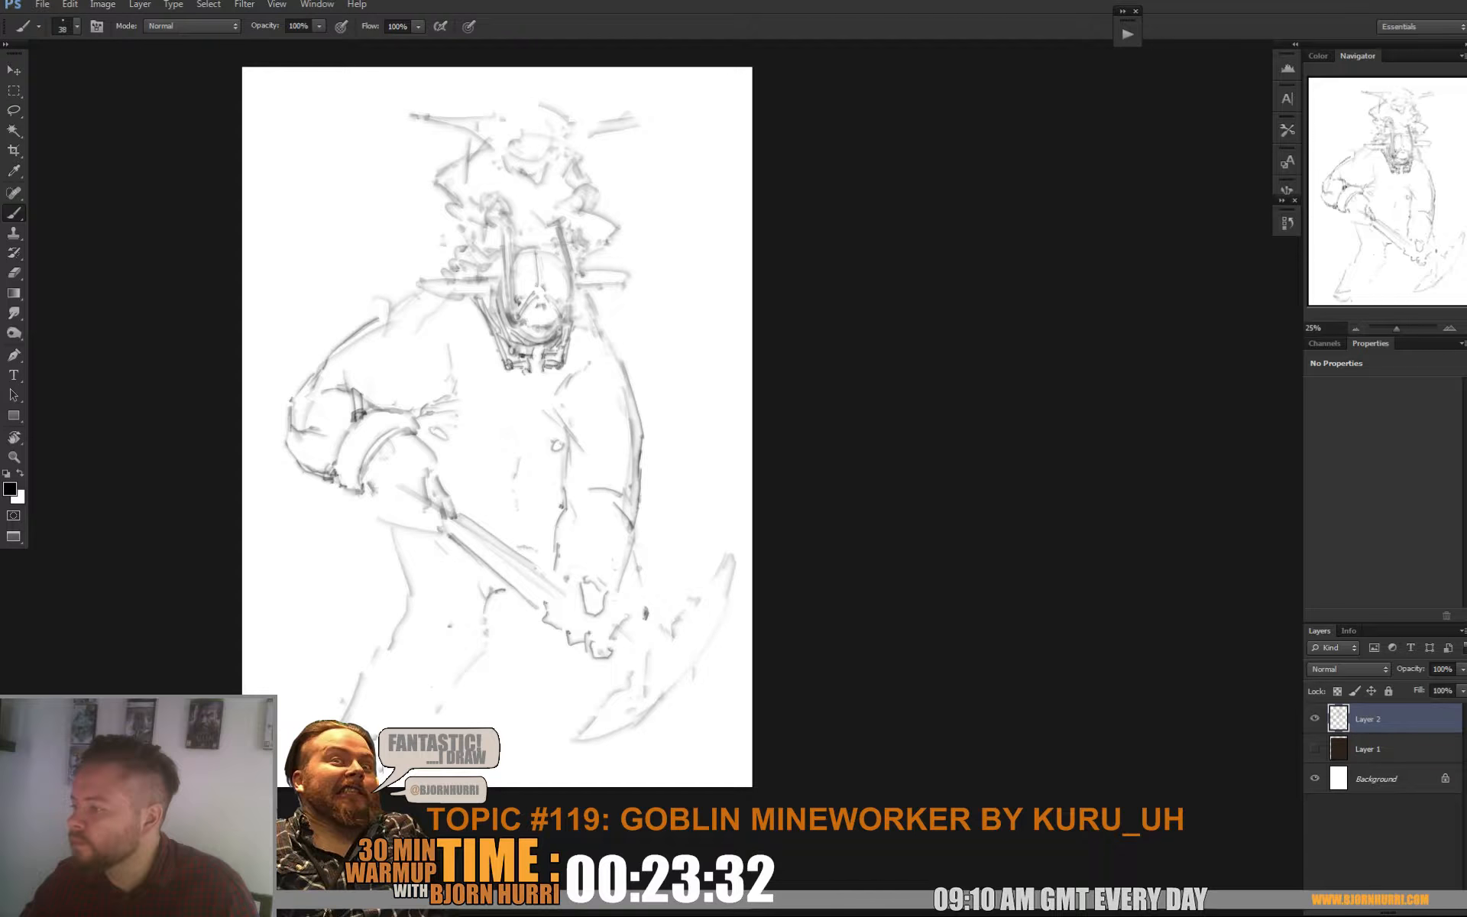
key("e")
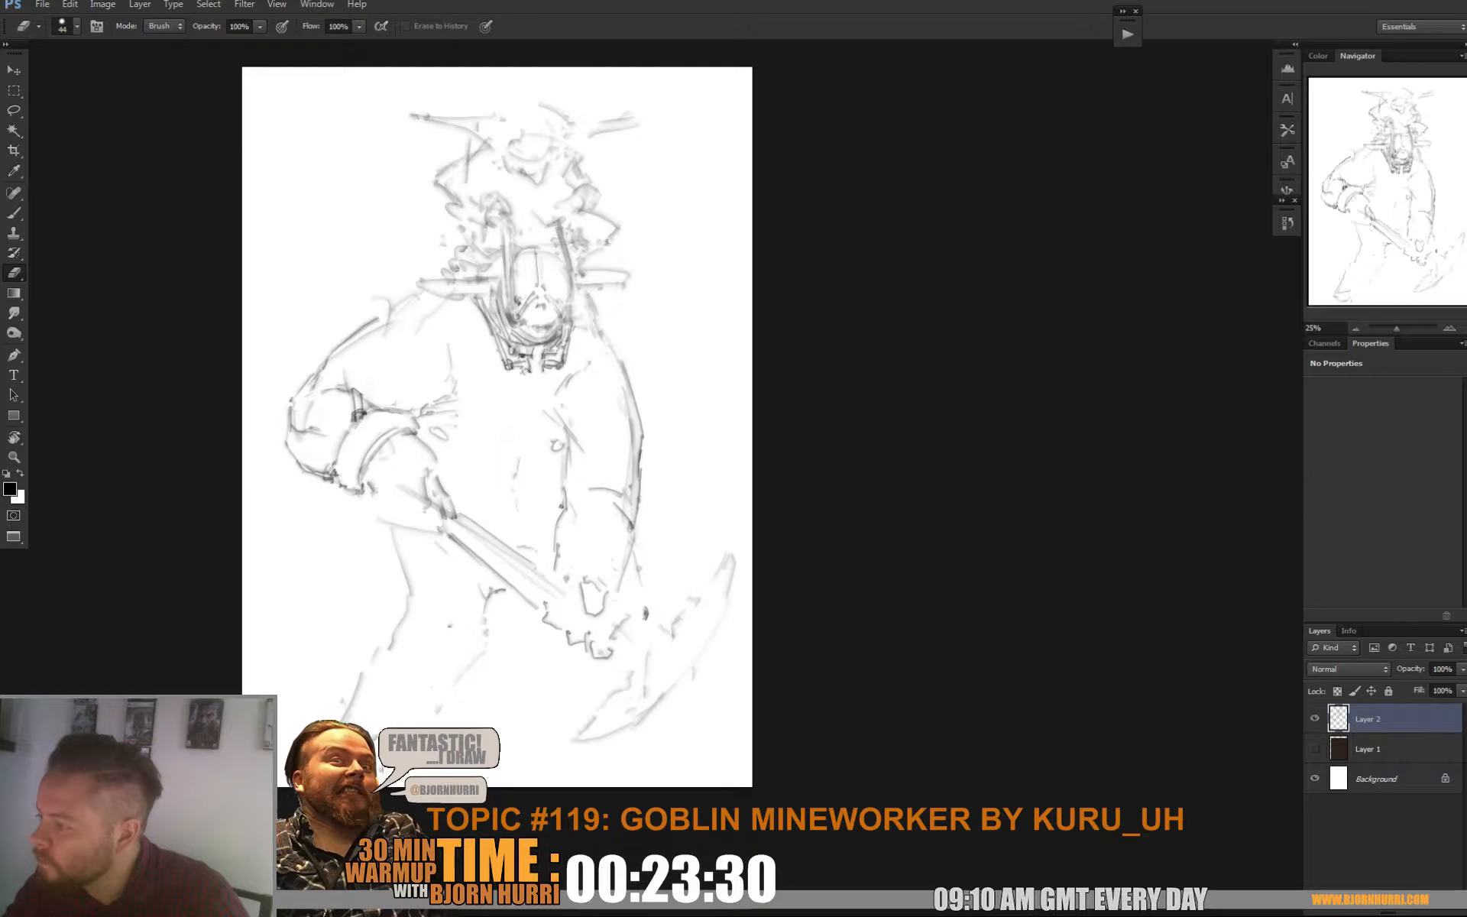
key("b")
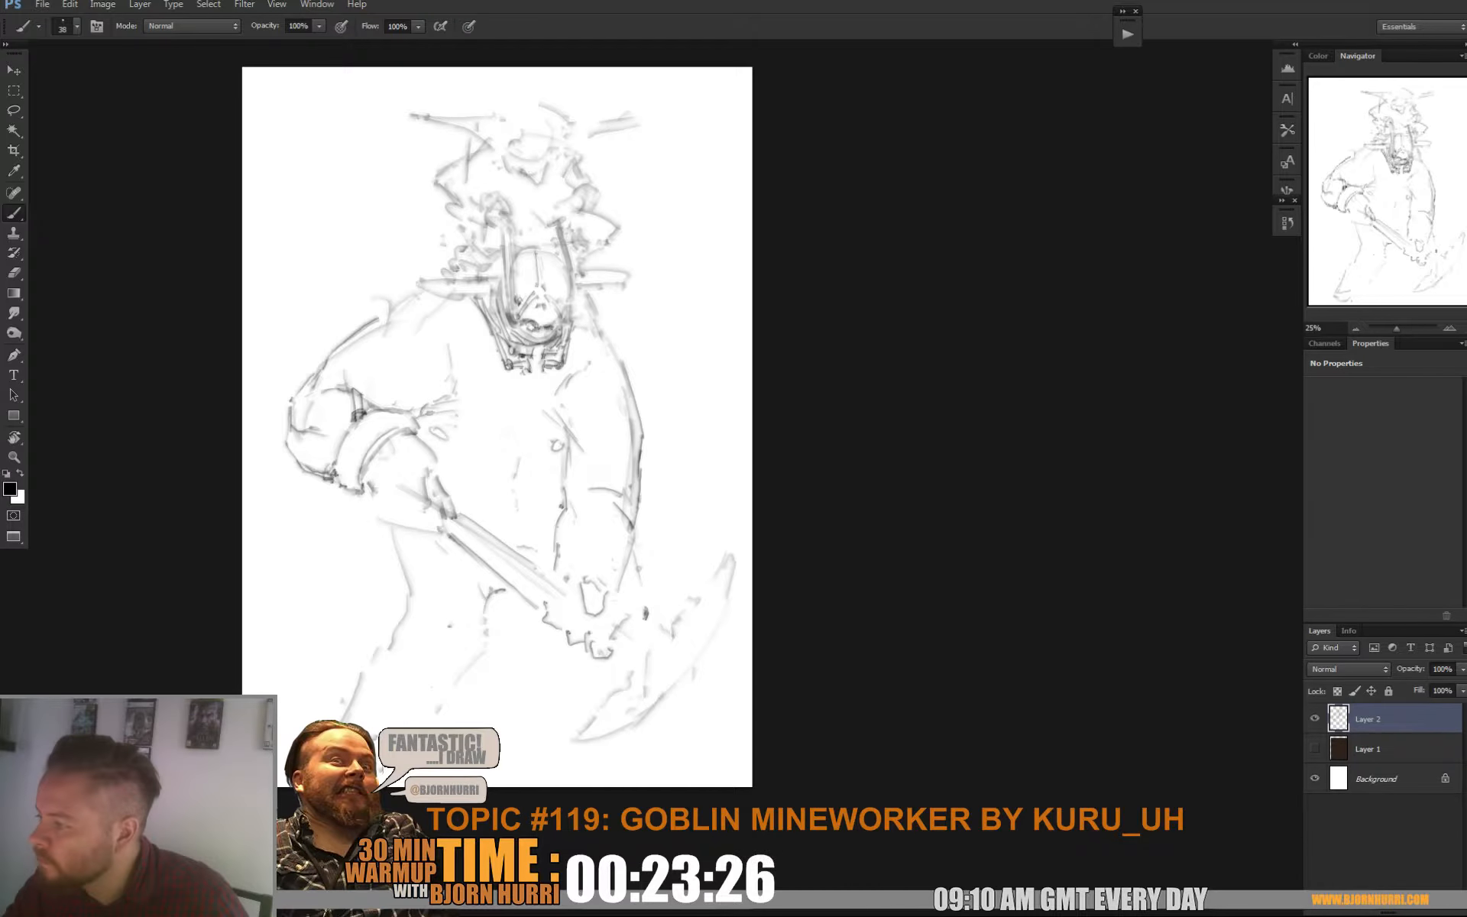
Draw the eyes and a dark pointed nose on the goblin's upper face
scroll(497, 382, "up", 3)
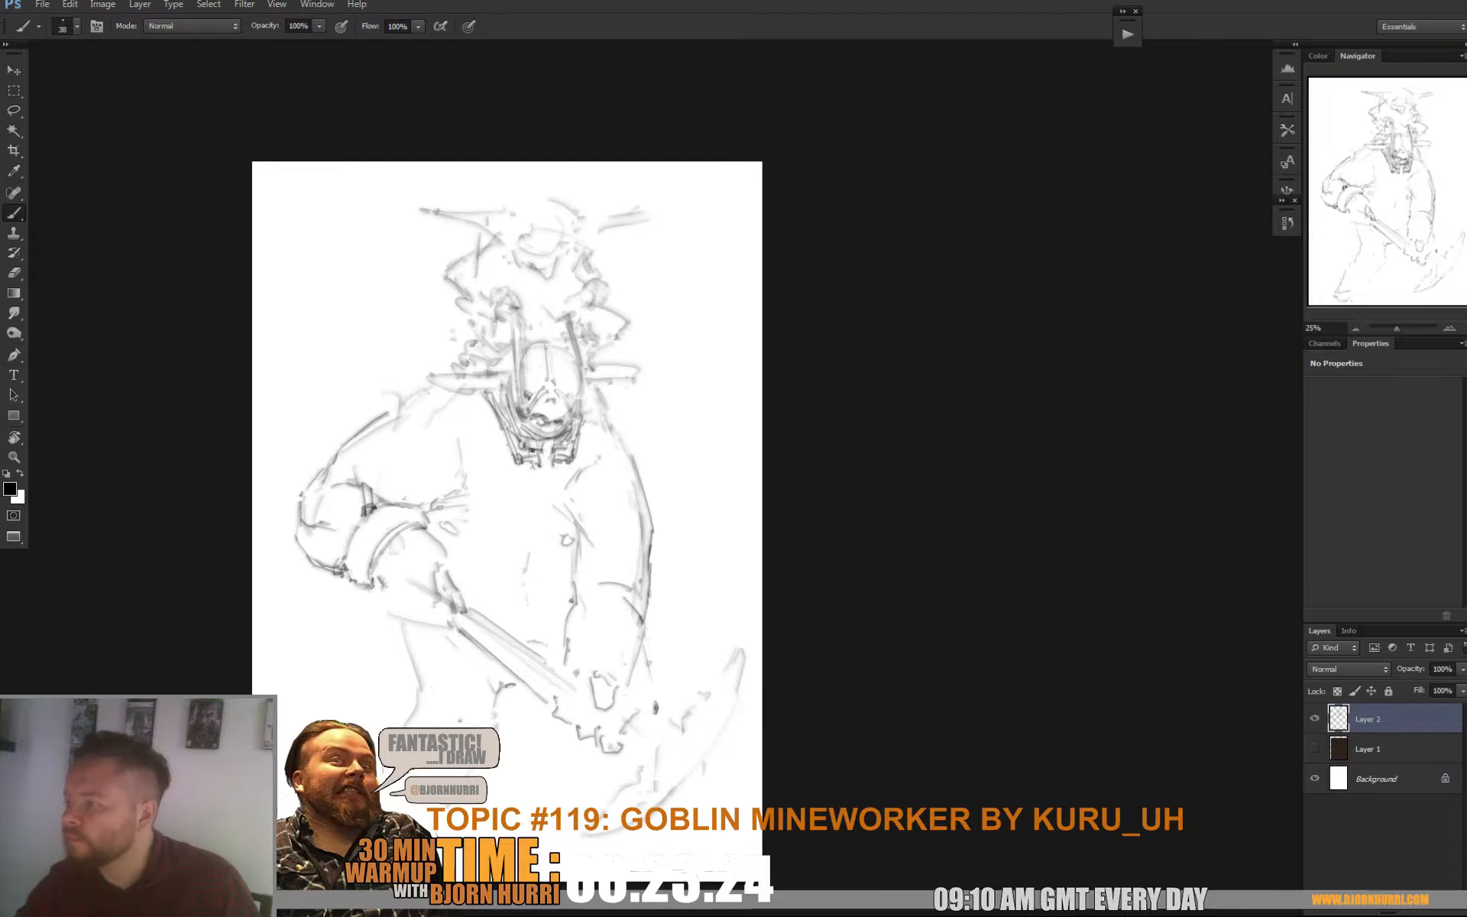
scroll(497, 458, "up", 2)
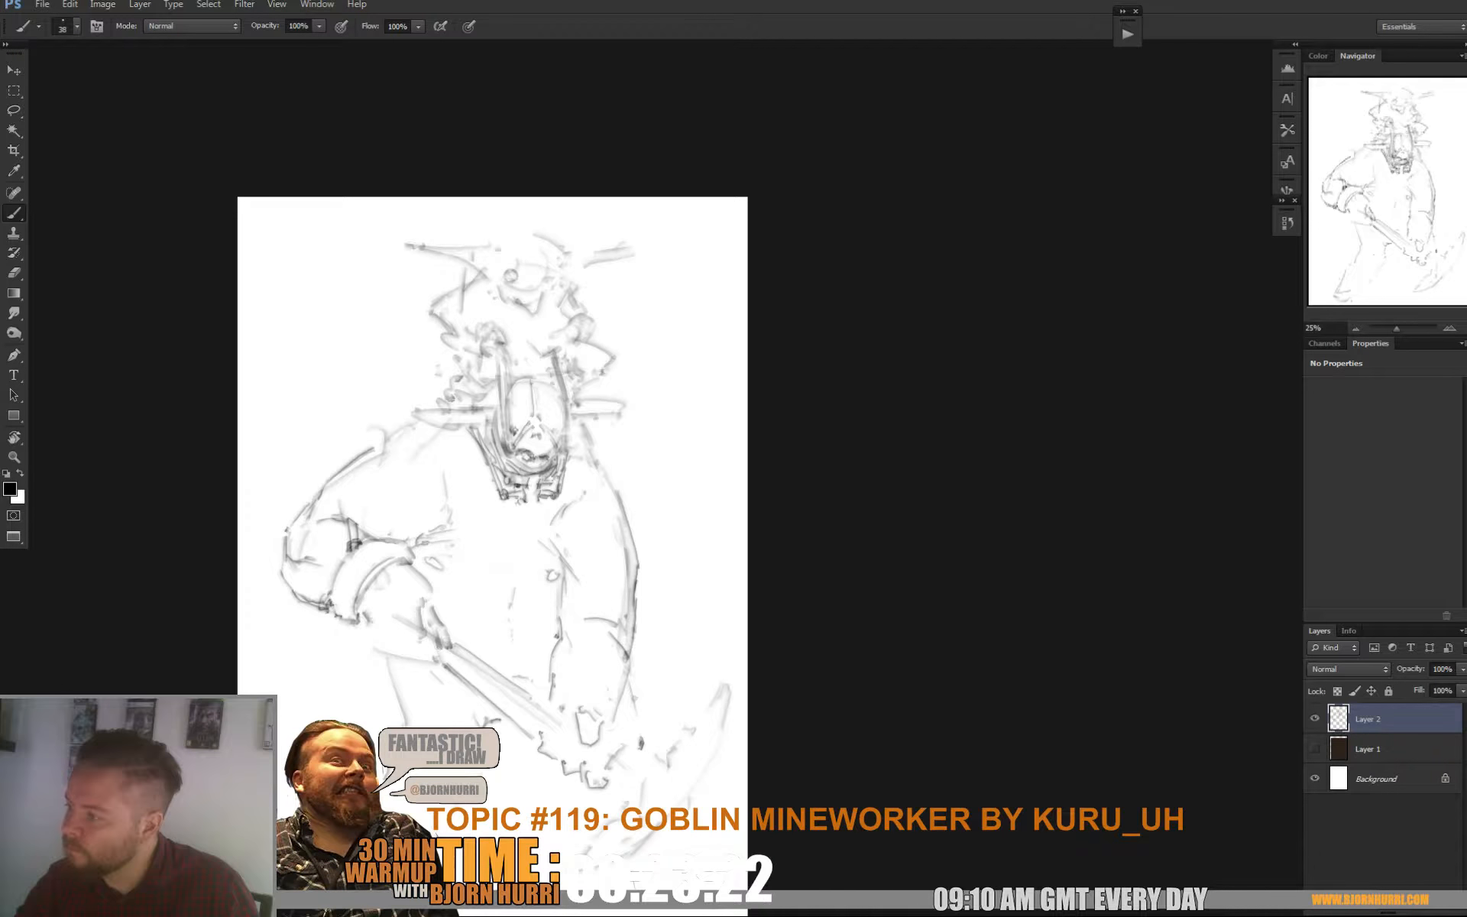
left_click_drag(541, 276, 554, 280)
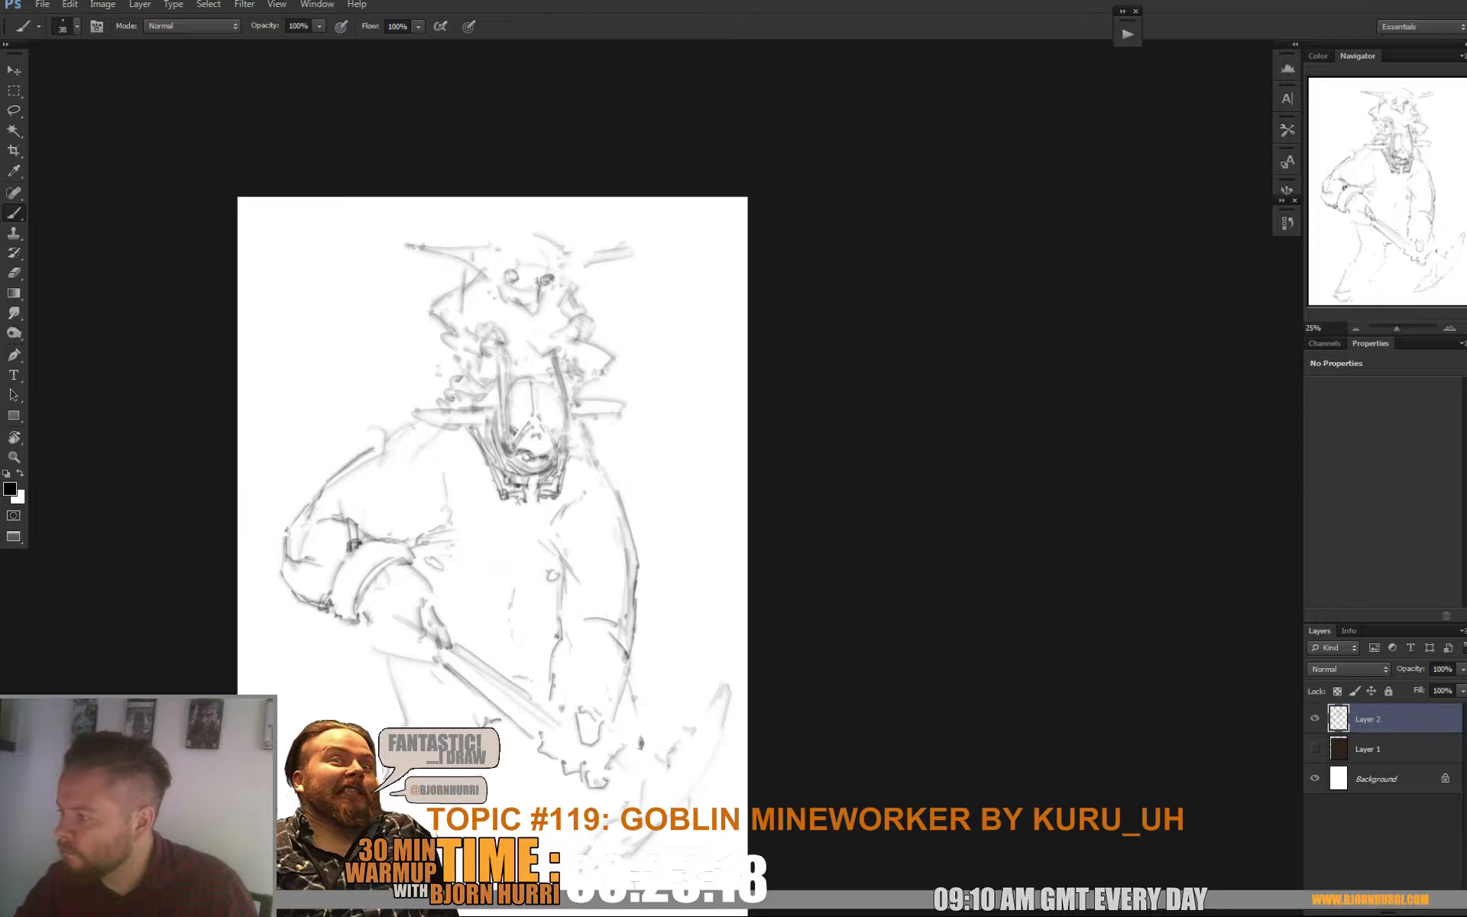
left_click_drag(522, 296, 527, 309)
Draw a rounded cuff around the hanging arm's wrist and darken the sleeve edges just above it
mouse_move(527, 466)
left_mouse_down()
mouse_move(578, 476)
mouse_move(565, 169)
mouse_move(582, 238)
left_mouse_up()
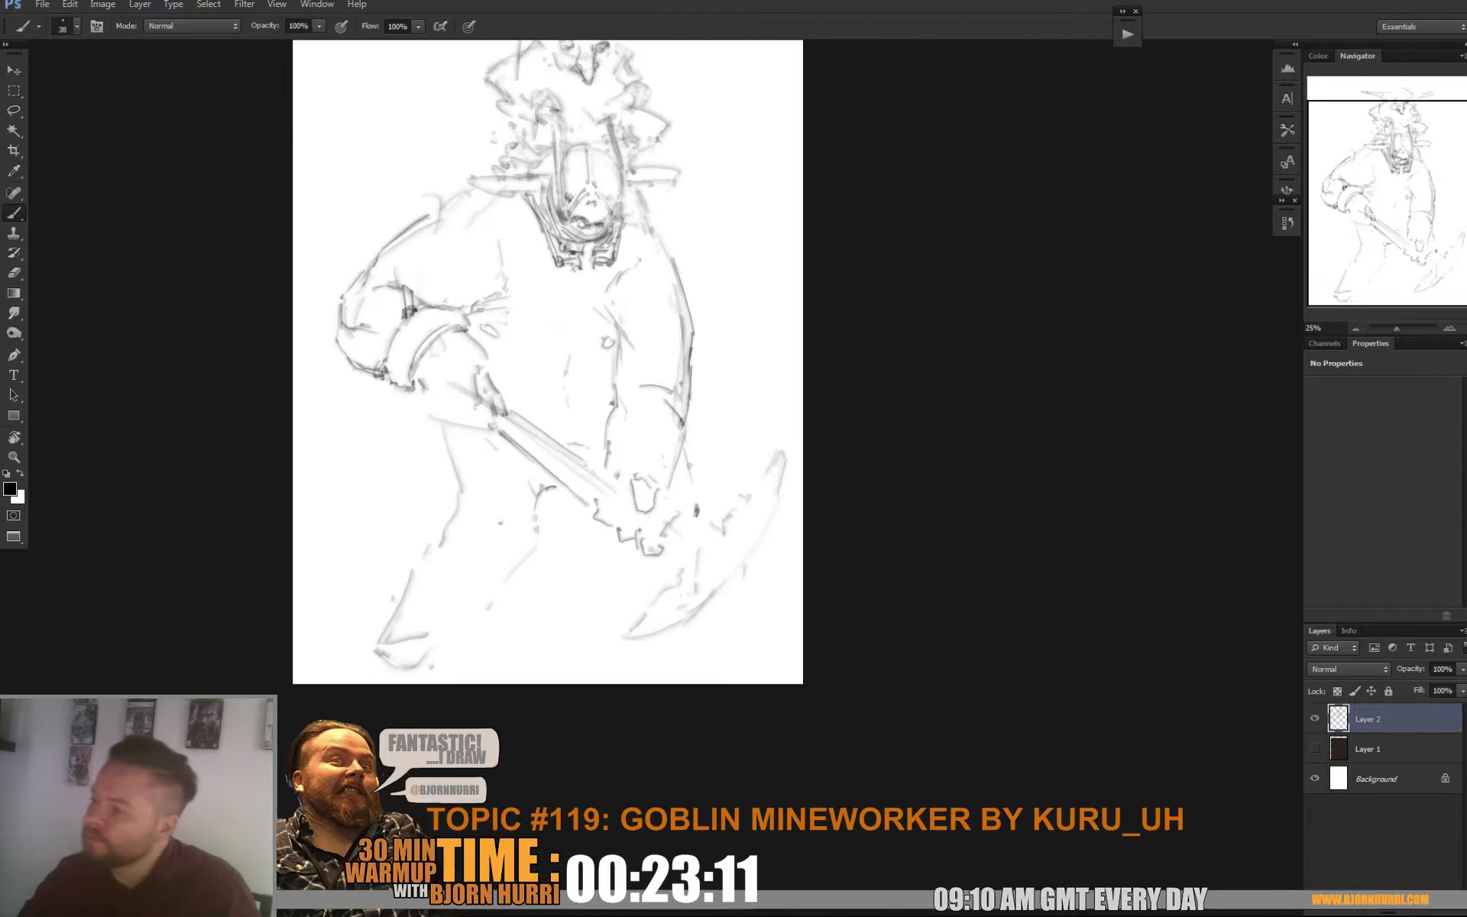
mouse_move(601, 456)
left_mouse_down()
mouse_move(677, 461)
mouse_move(680, 493)
left_mouse_up()
key("e")
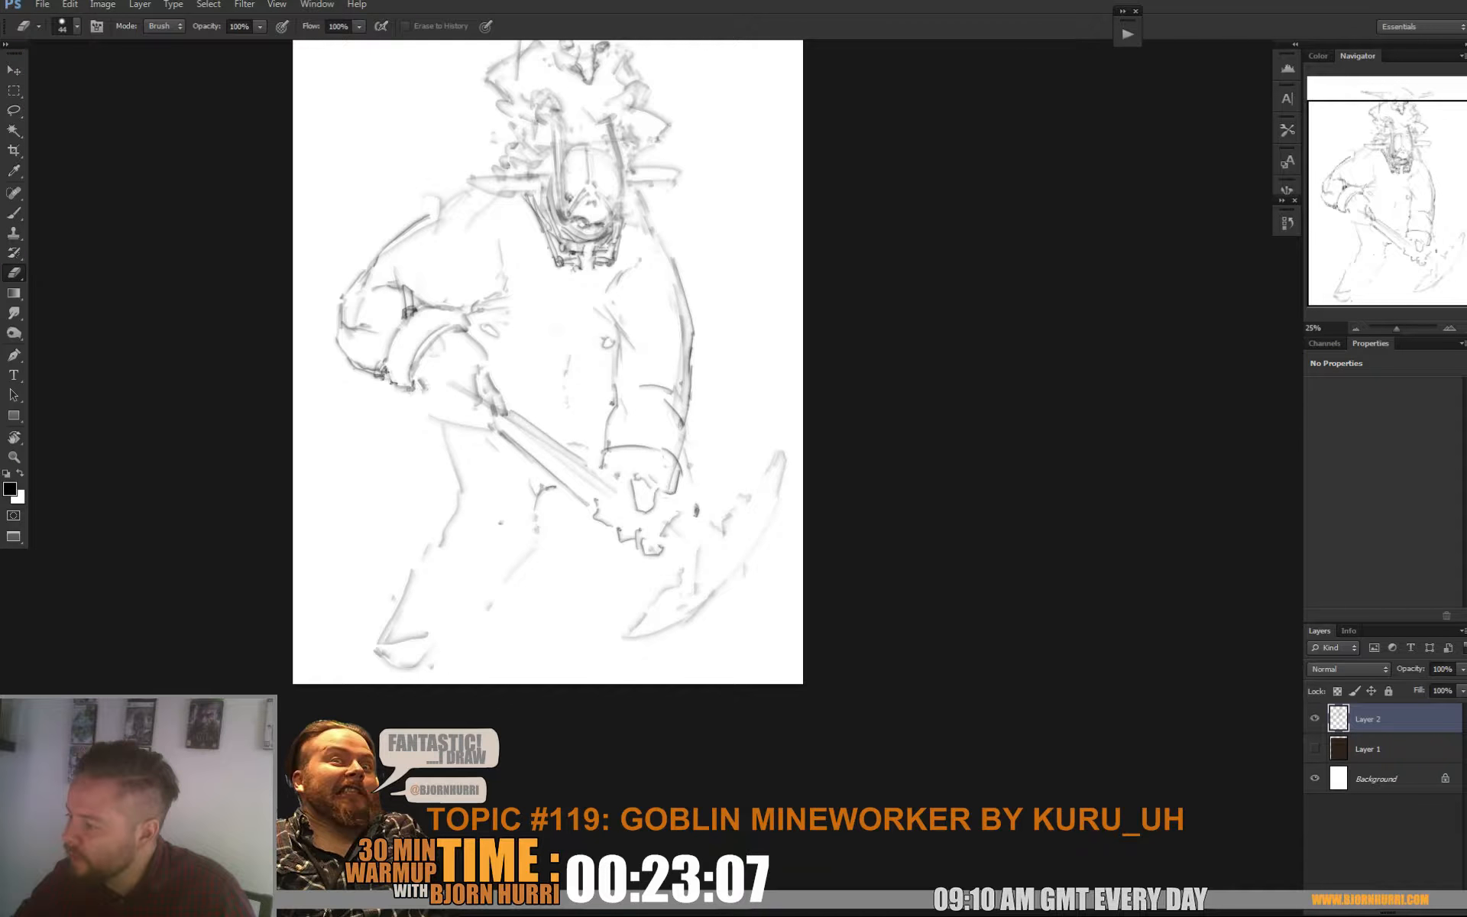
key("b")
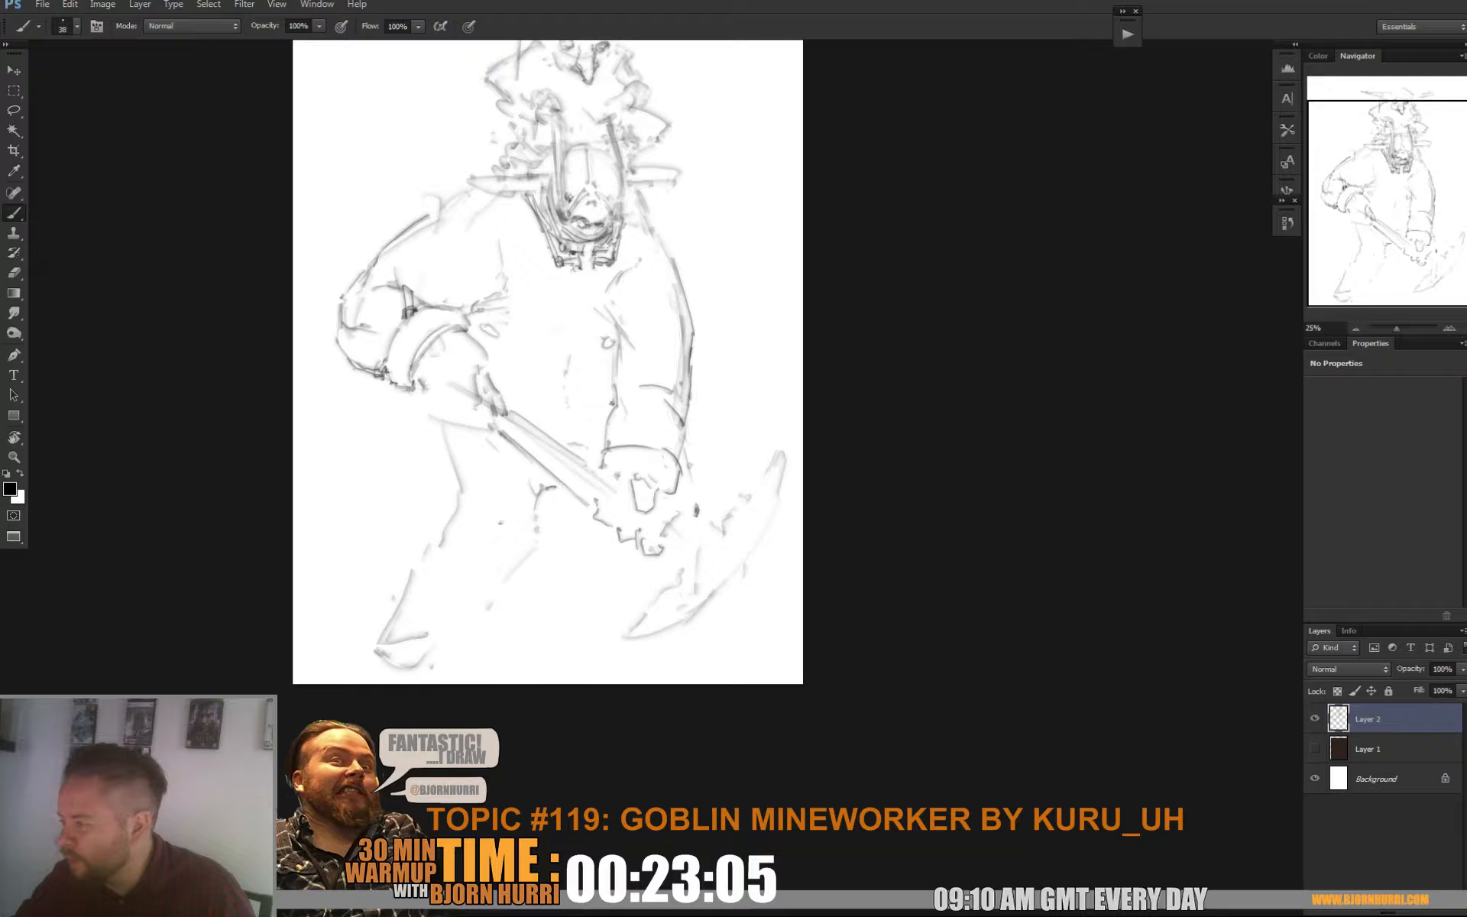
mouse_move(682, 449)
left_mouse_down()
mouse_move(611, 451)
mouse_move(613, 435)
left_mouse_up()
left_click_drag(612, 391, 607, 440)
left_click_drag(612, 393, 608, 416)
key("e")
key("b")
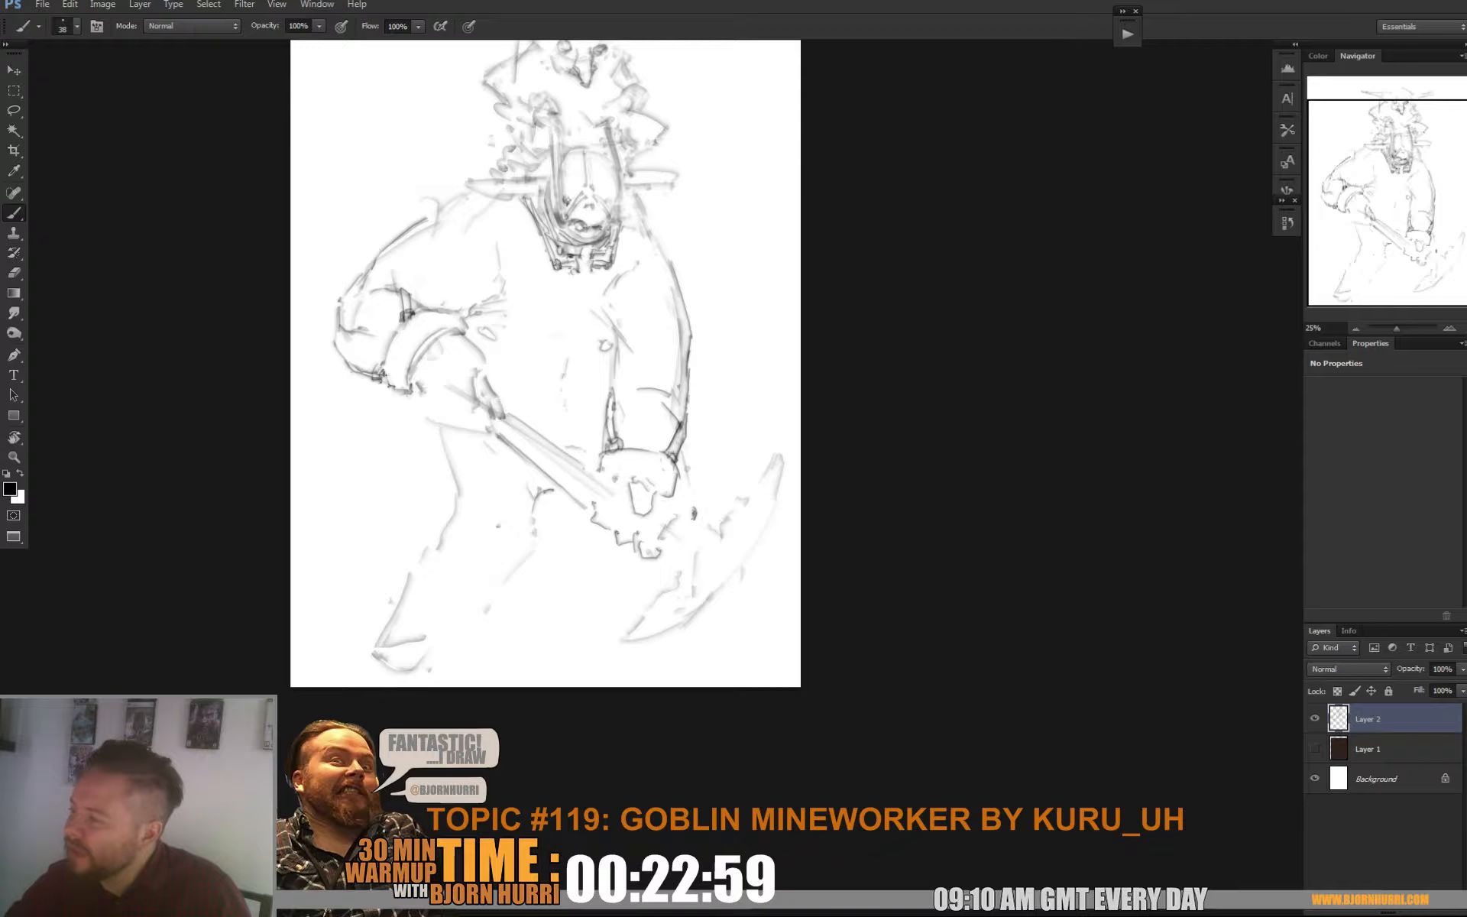
Draw the hanging arm's inner shoulder line and a ragged, torn sleeve edge across the elbow, cleaning the outer contour
mouse_move(641, 231)
left_mouse_down()
mouse_move(624, 288)
mouse_move(673, 348)
mouse_move(634, 320)
mouse_move(616, 337)
left_mouse_up()
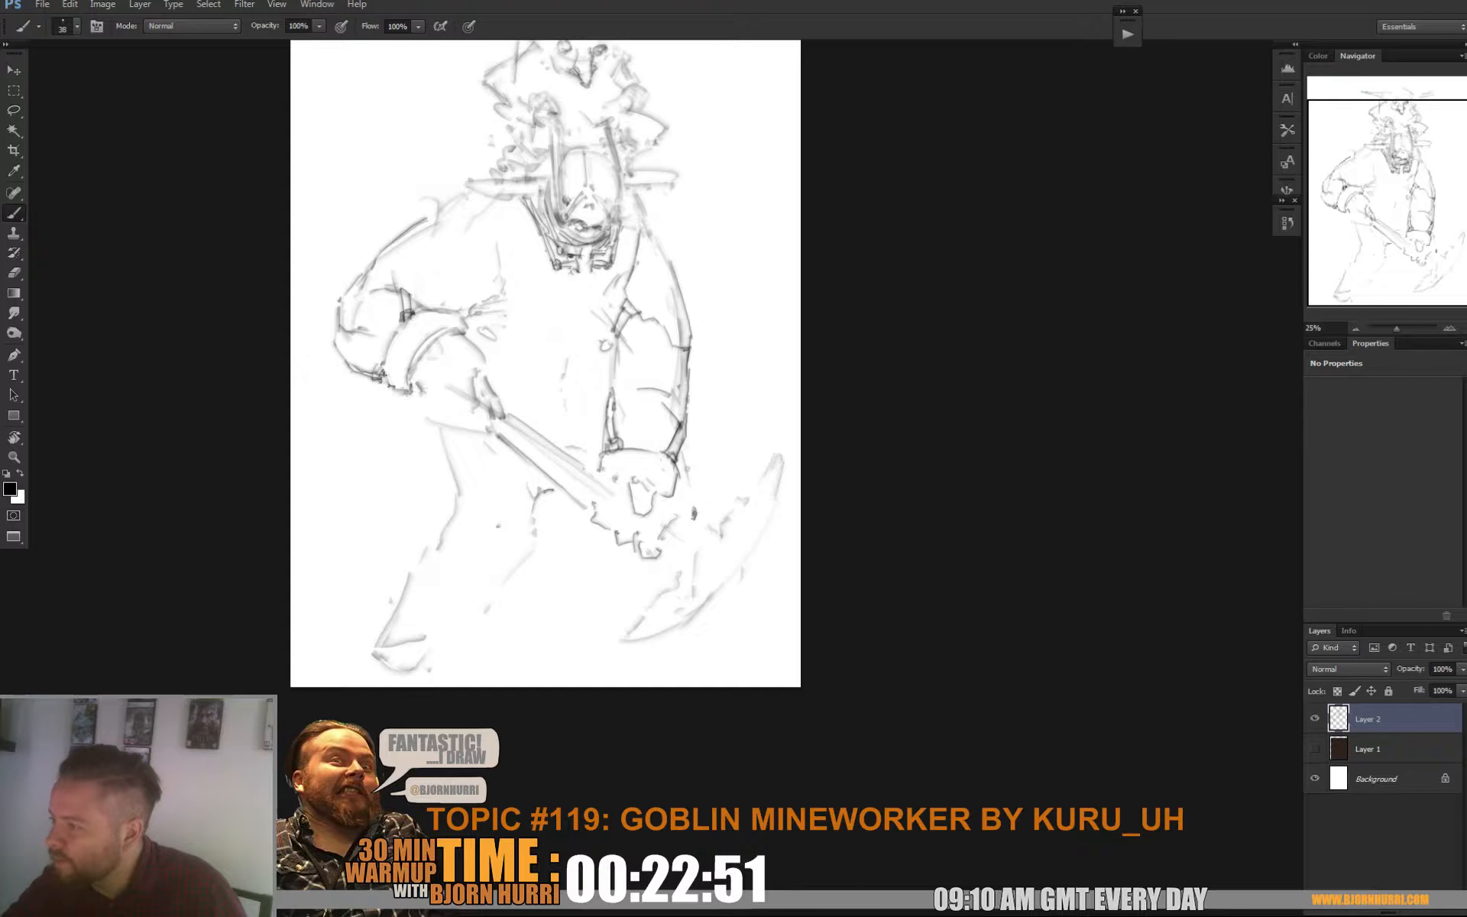
mouse_move(636, 243)
left_mouse_down()
mouse_move(613, 306)
mouse_move(641, 330)
mouse_move(641, 359)
left_mouse_up()
mouse_move(645, 343)
left_mouse_down()
mouse_move(641, 366)
mouse_move(658, 332)
mouse_move(670, 345)
mouse_move(638, 336)
left_mouse_up()
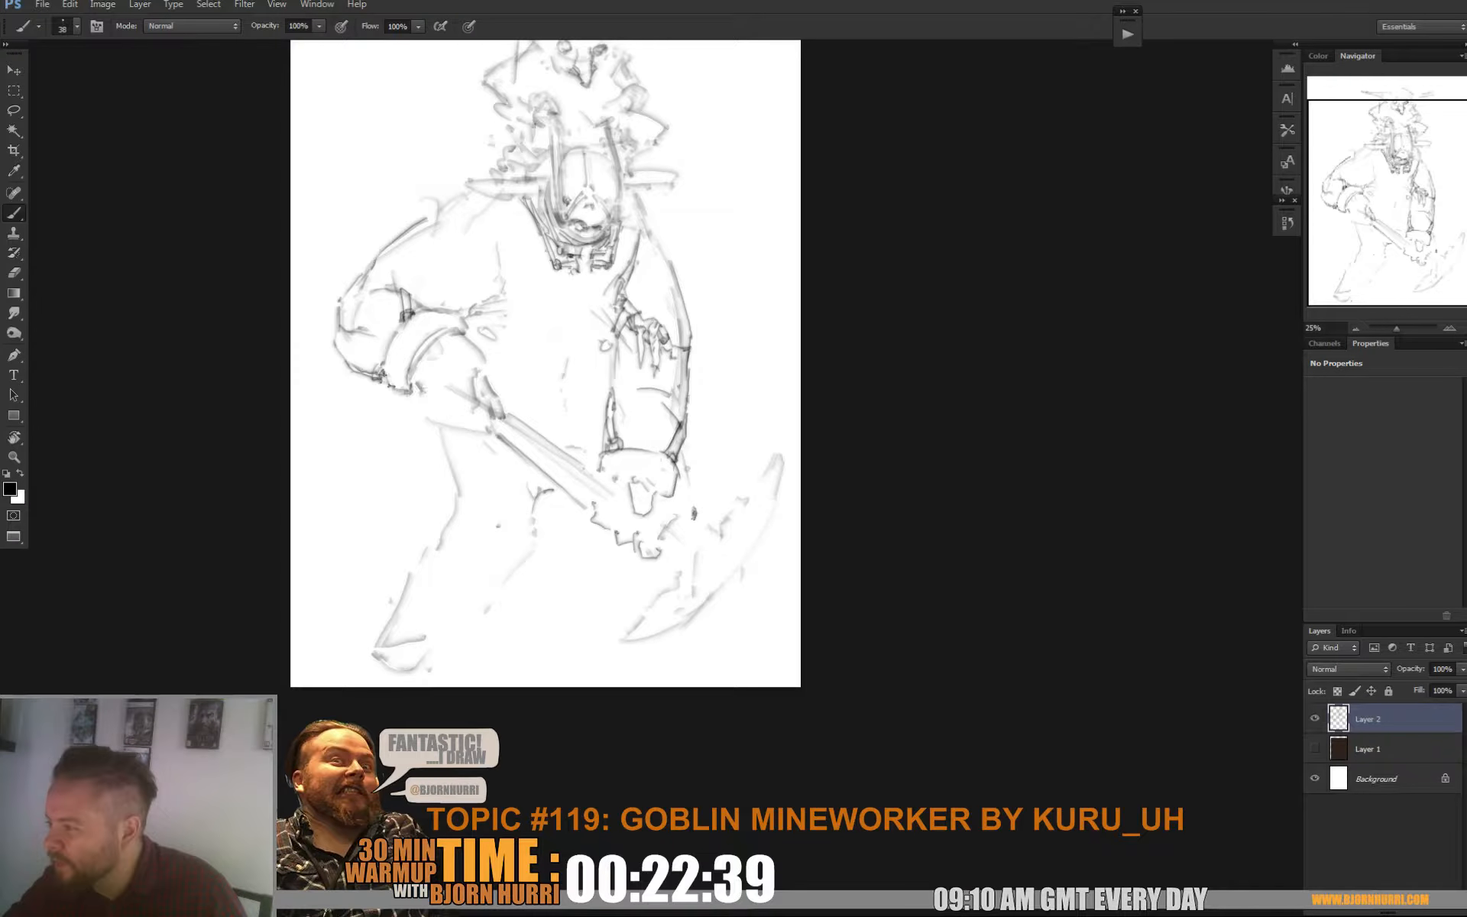
key("e")
left_click_drag(679, 340, 674, 300)
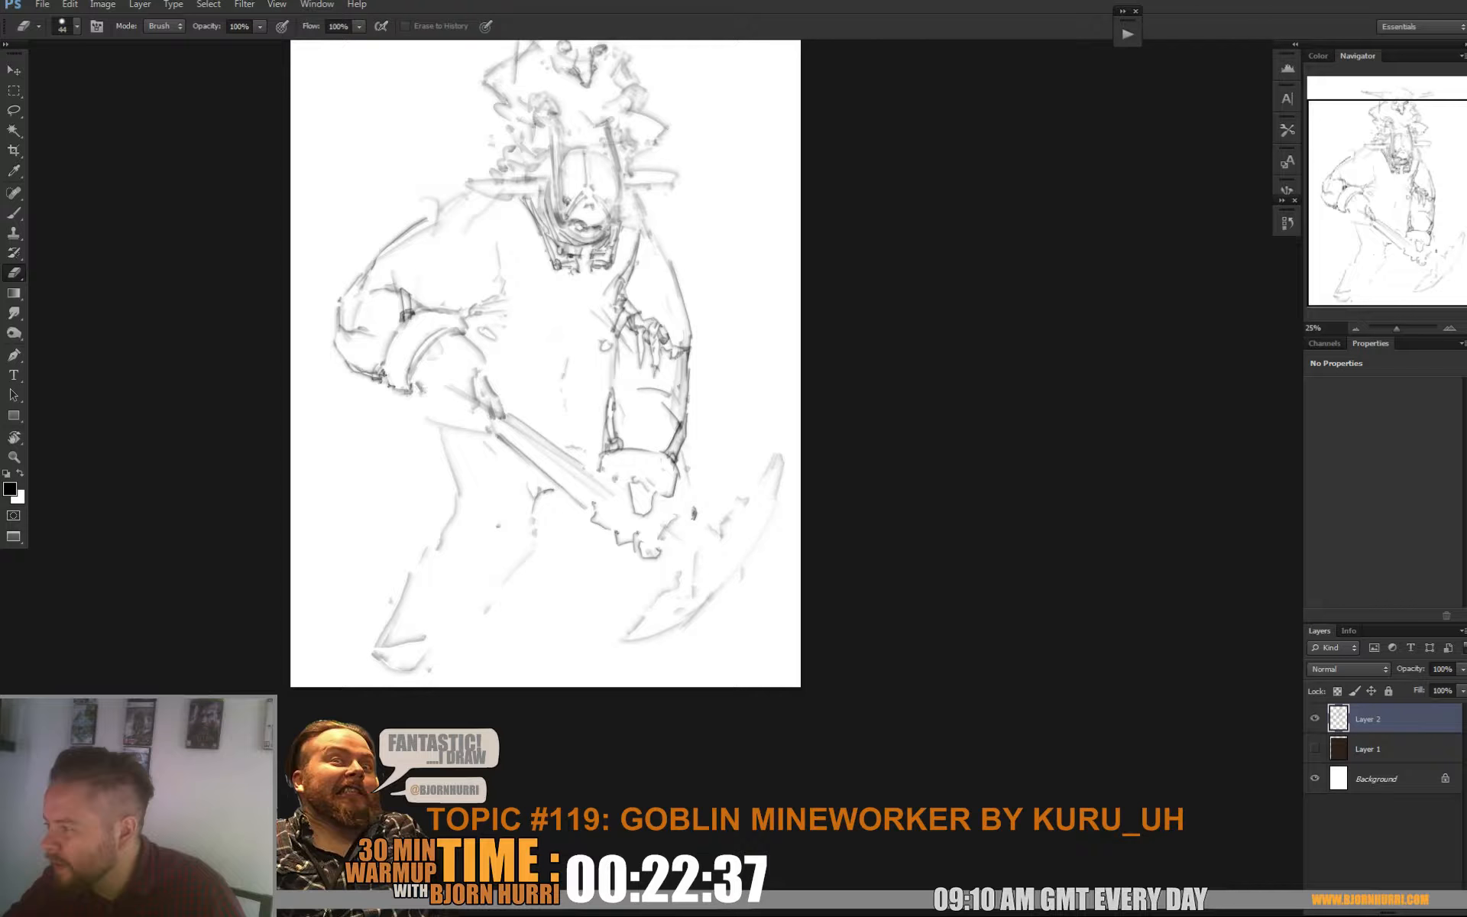
key("b")
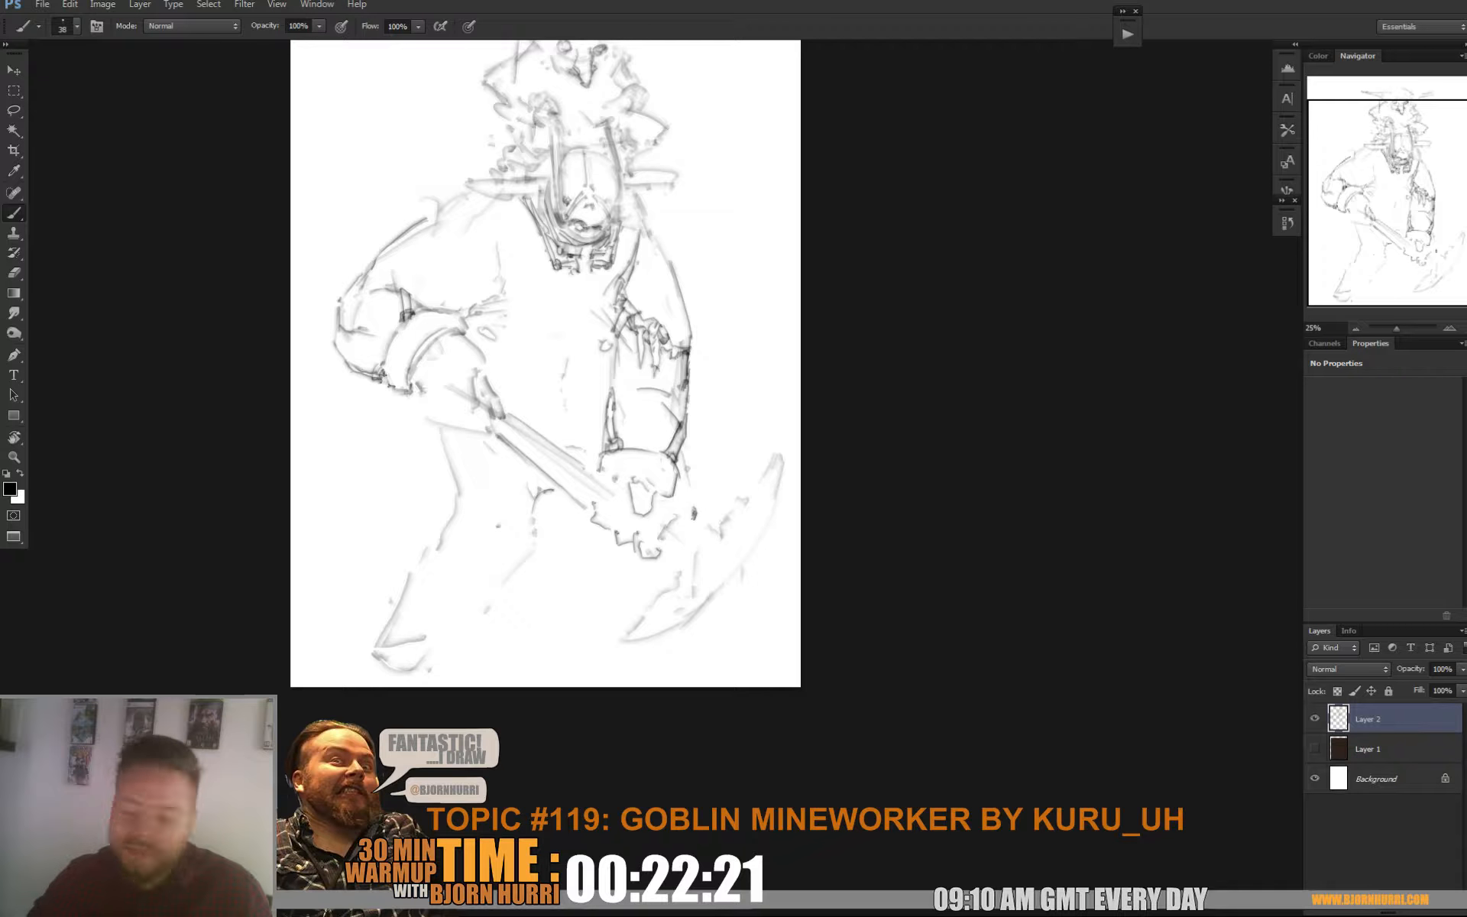
Outline the front leg's thigh below the pickaxe handle and sketch a rounded knee with short contour marks
left_click_drag(556, 337, 555, 333)
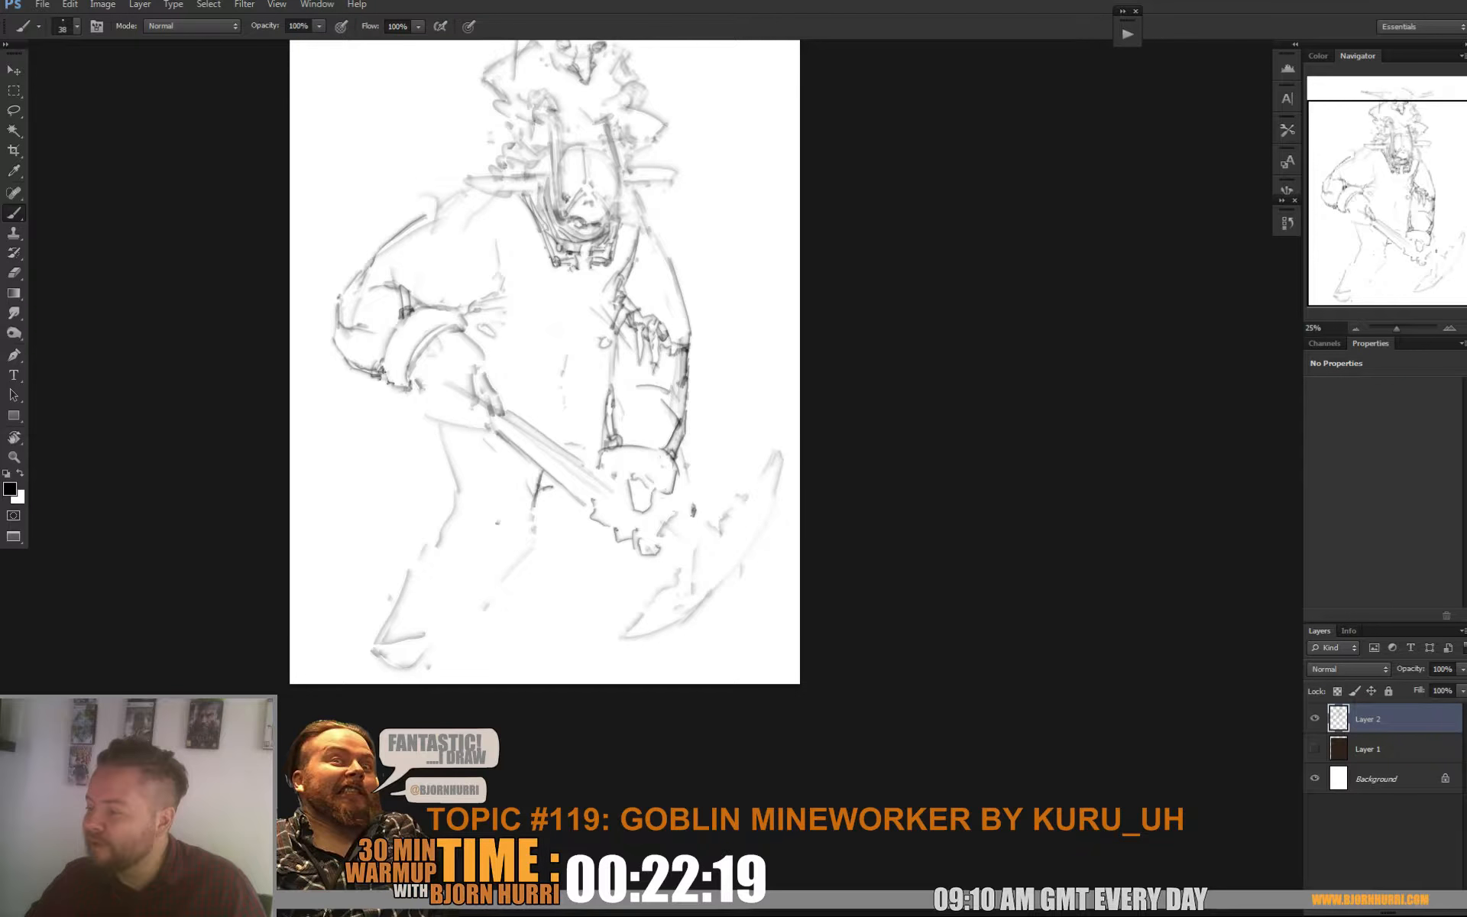
mouse_move(543, 472)
left_mouse_down()
mouse_move(510, 560)
mouse_move(480, 550)
left_mouse_up()
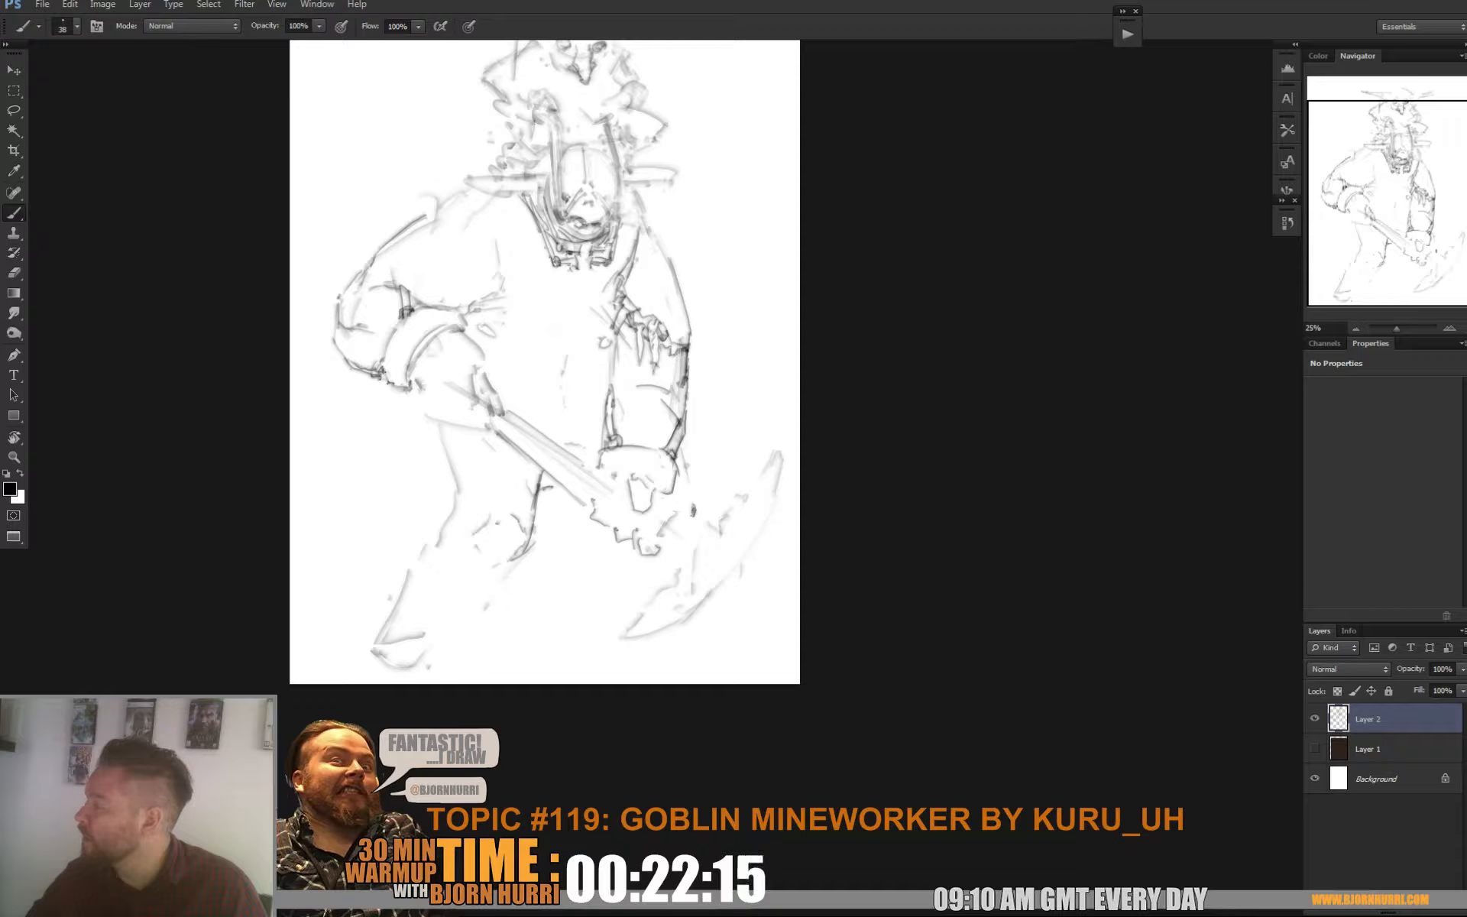
left_click_drag(484, 573, 496, 577)
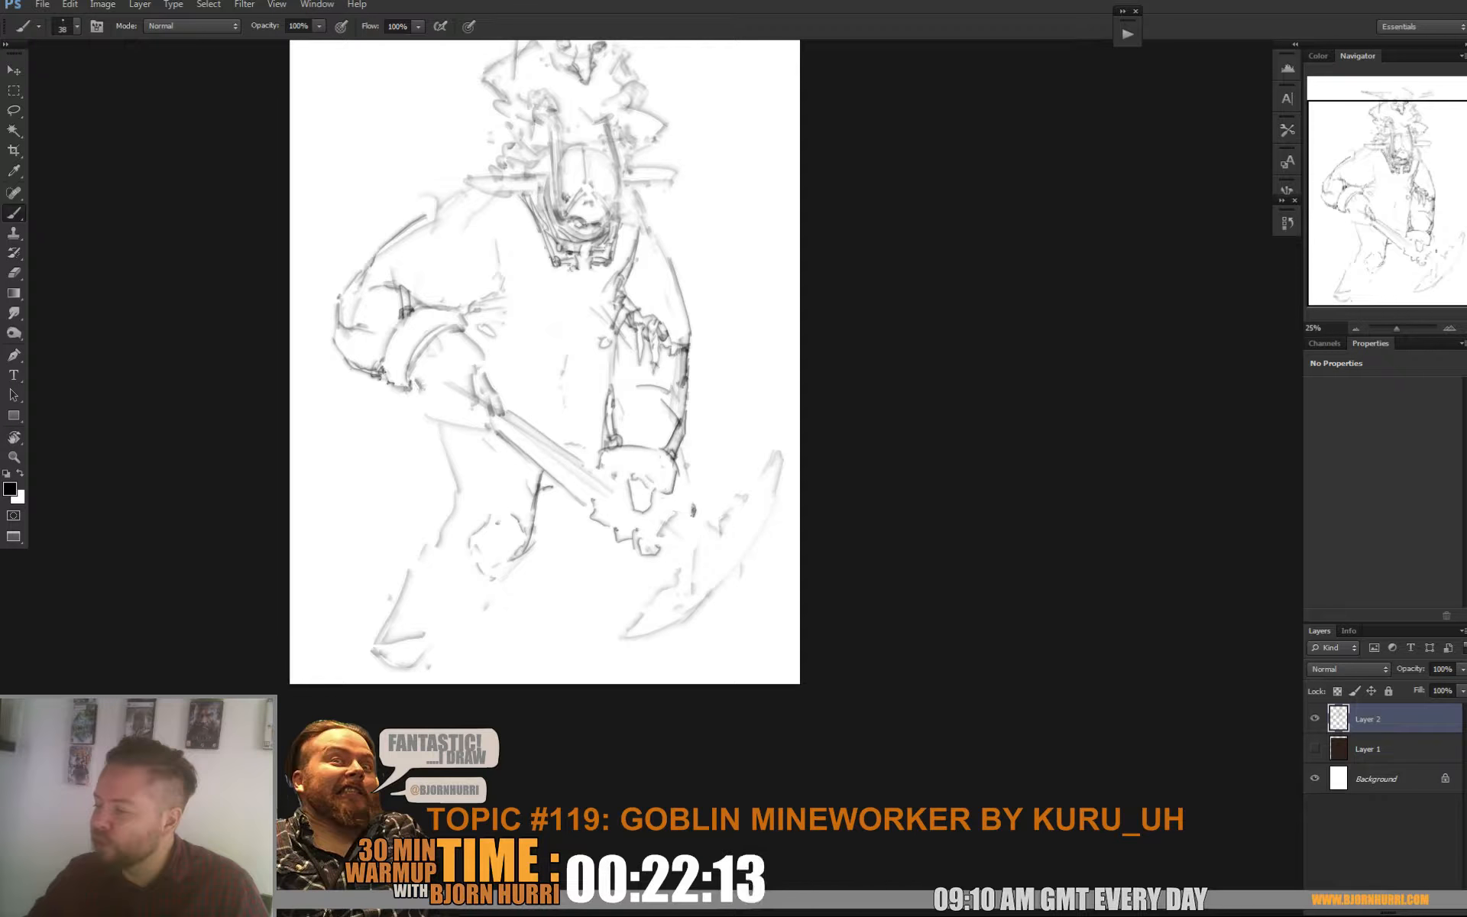
left_click_drag(460, 492, 458, 504)
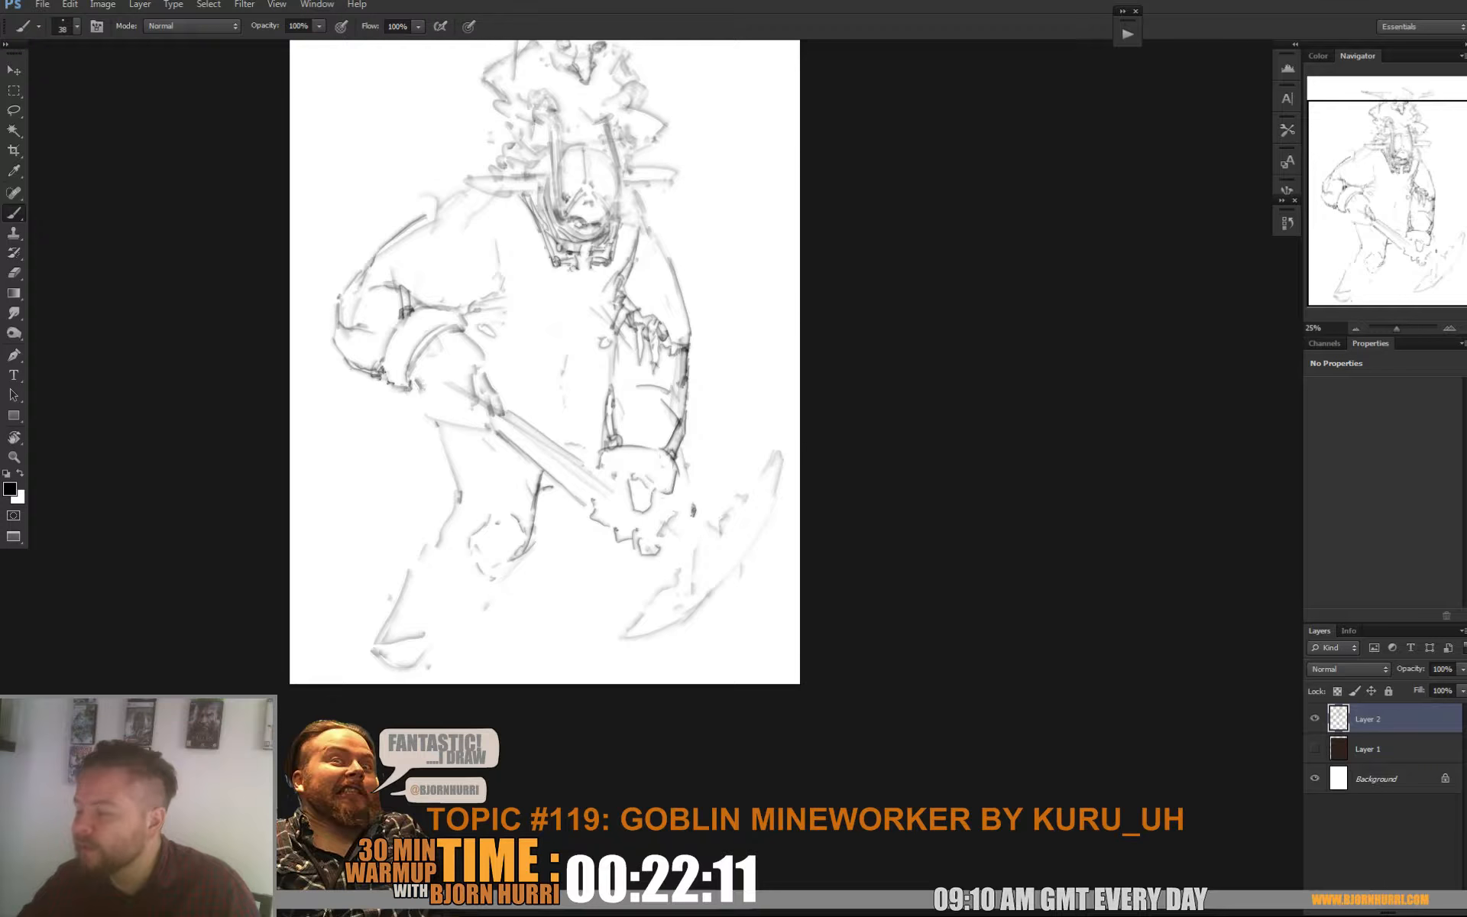
Erase the rough lines around the bent arm's hand and redraw its outline gripping the pickaxe handle
key("e")
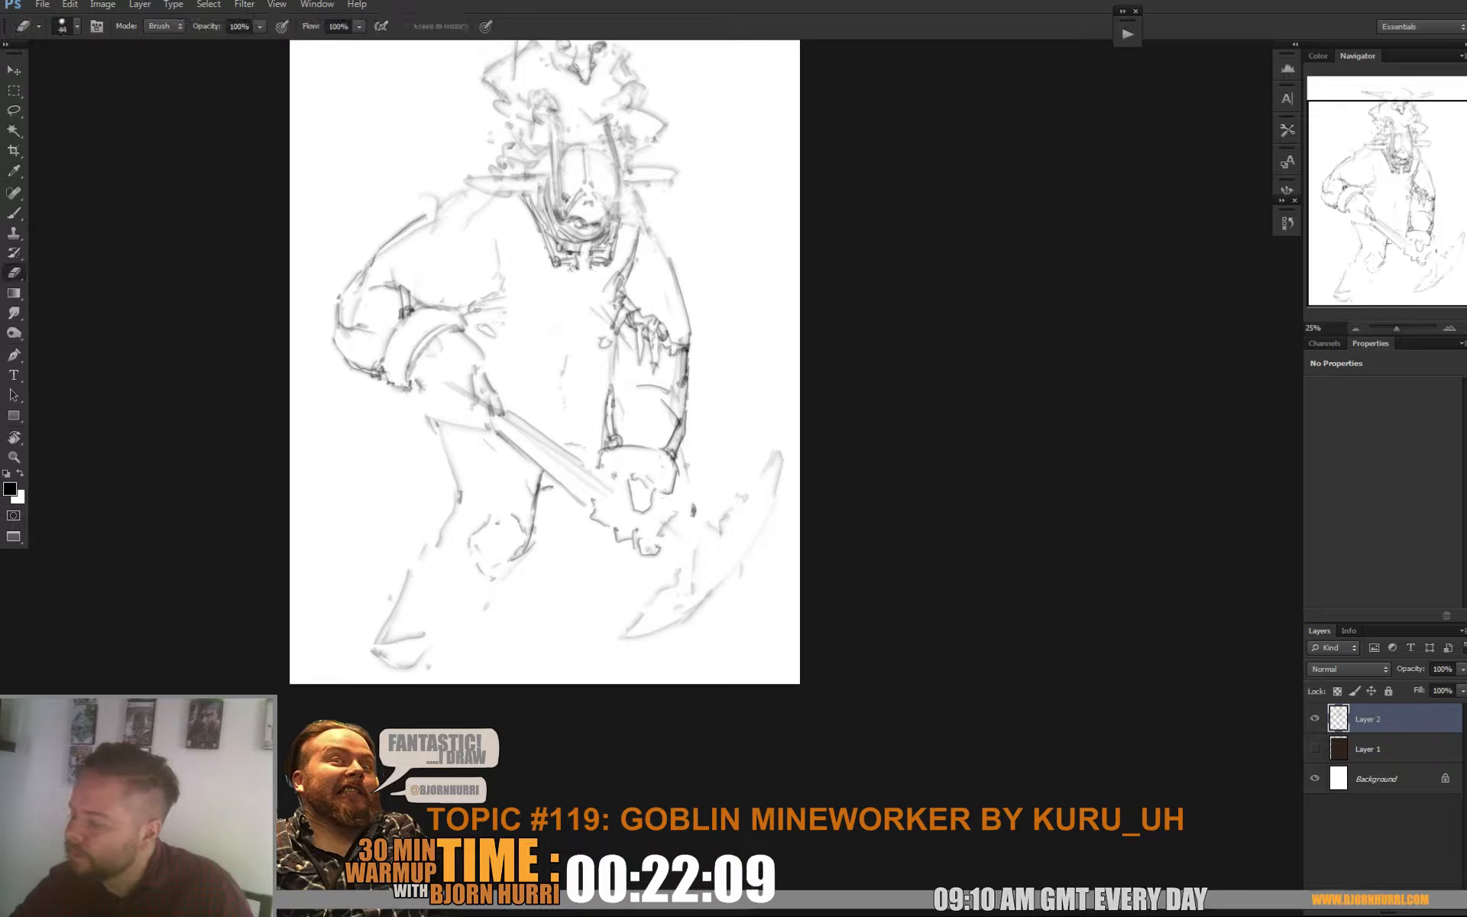
mouse_move(471, 368)
left_mouse_down()
mouse_move(474, 406)
mouse_move(503, 415)
mouse_move(485, 453)
mouse_move(438, 422)
mouse_move(444, 397)
mouse_move(506, 411)
mouse_move(487, 397)
mouse_move(544, 398)
mouse_move(567, 429)
mouse_move(543, 478)
mouse_move(518, 460)
left_mouse_up()
key("b")
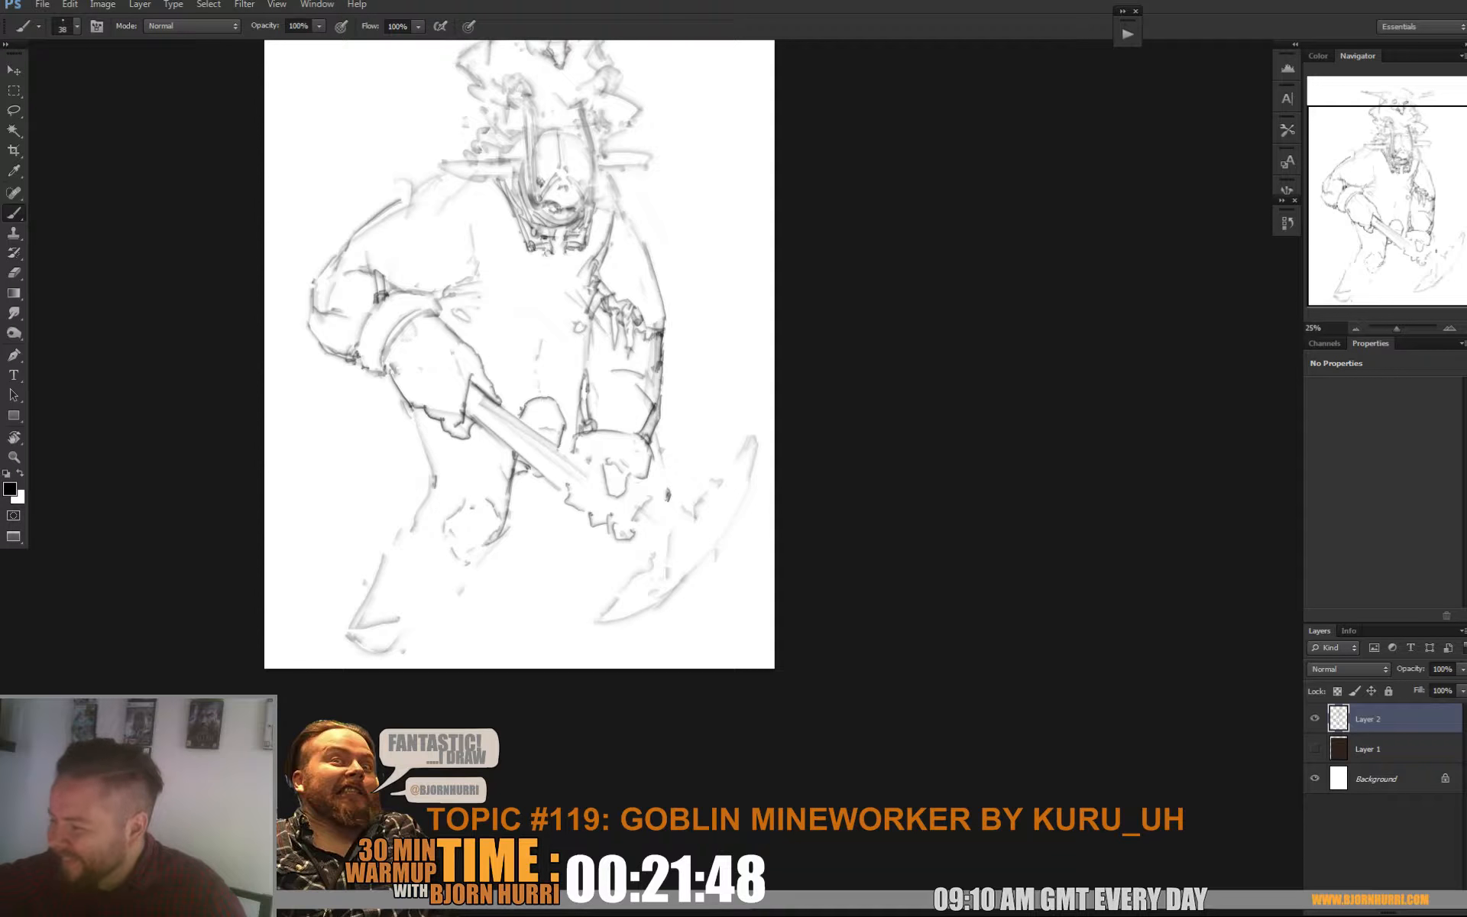
Add a belt line across the waist, a curved lower edge under the chest and a shoulder contour on the torso
mouse_move(499, 396)
left_mouse_down()
mouse_move(520, 417)
mouse_move(570, 406)
left_mouse_up()
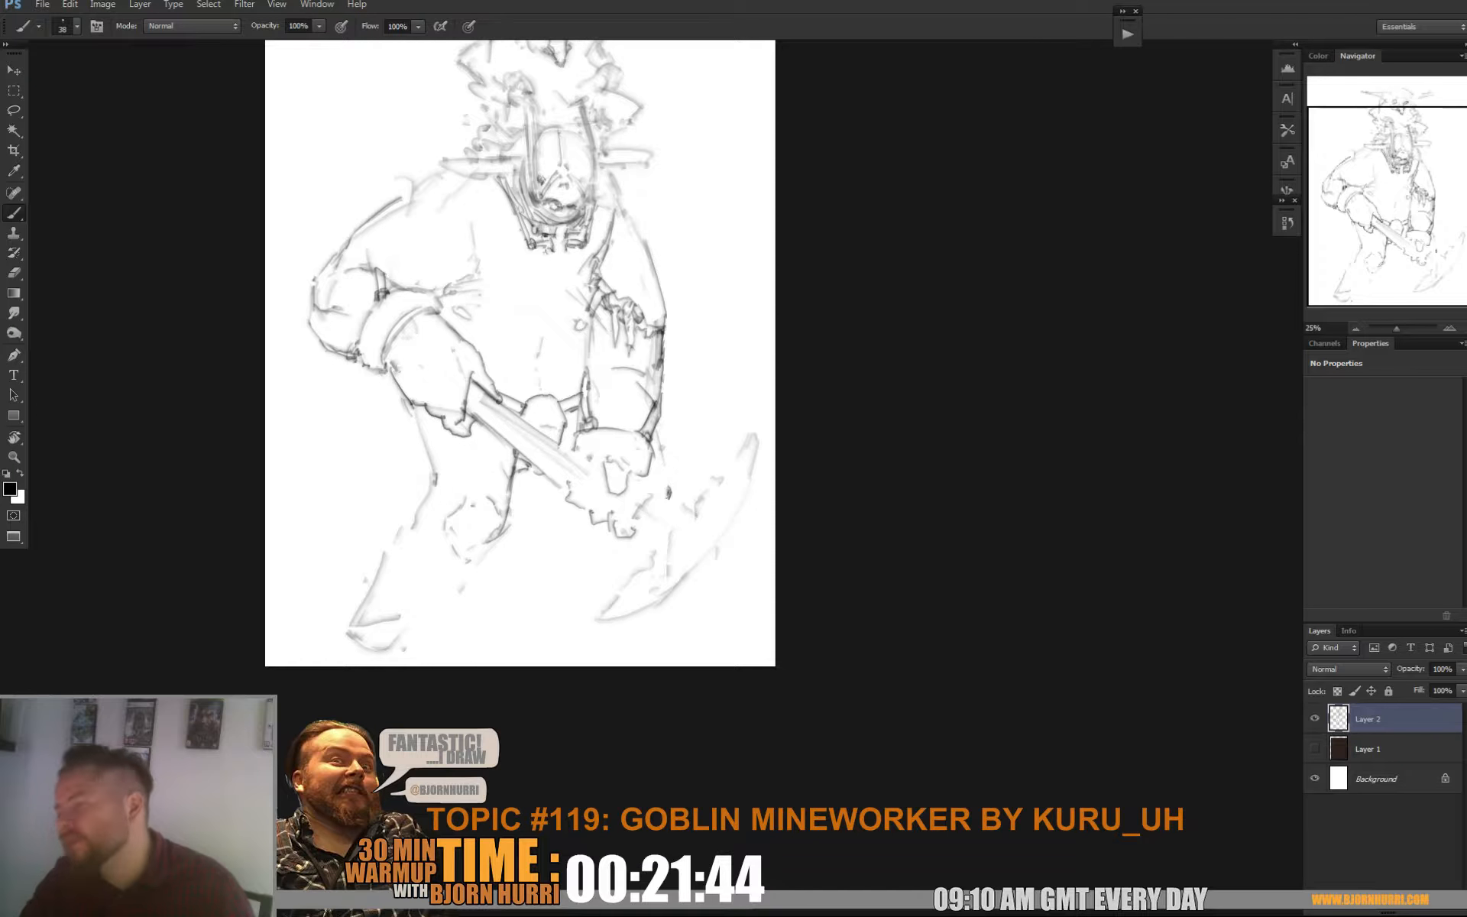
left_click_drag(533, 315, 604, 361)
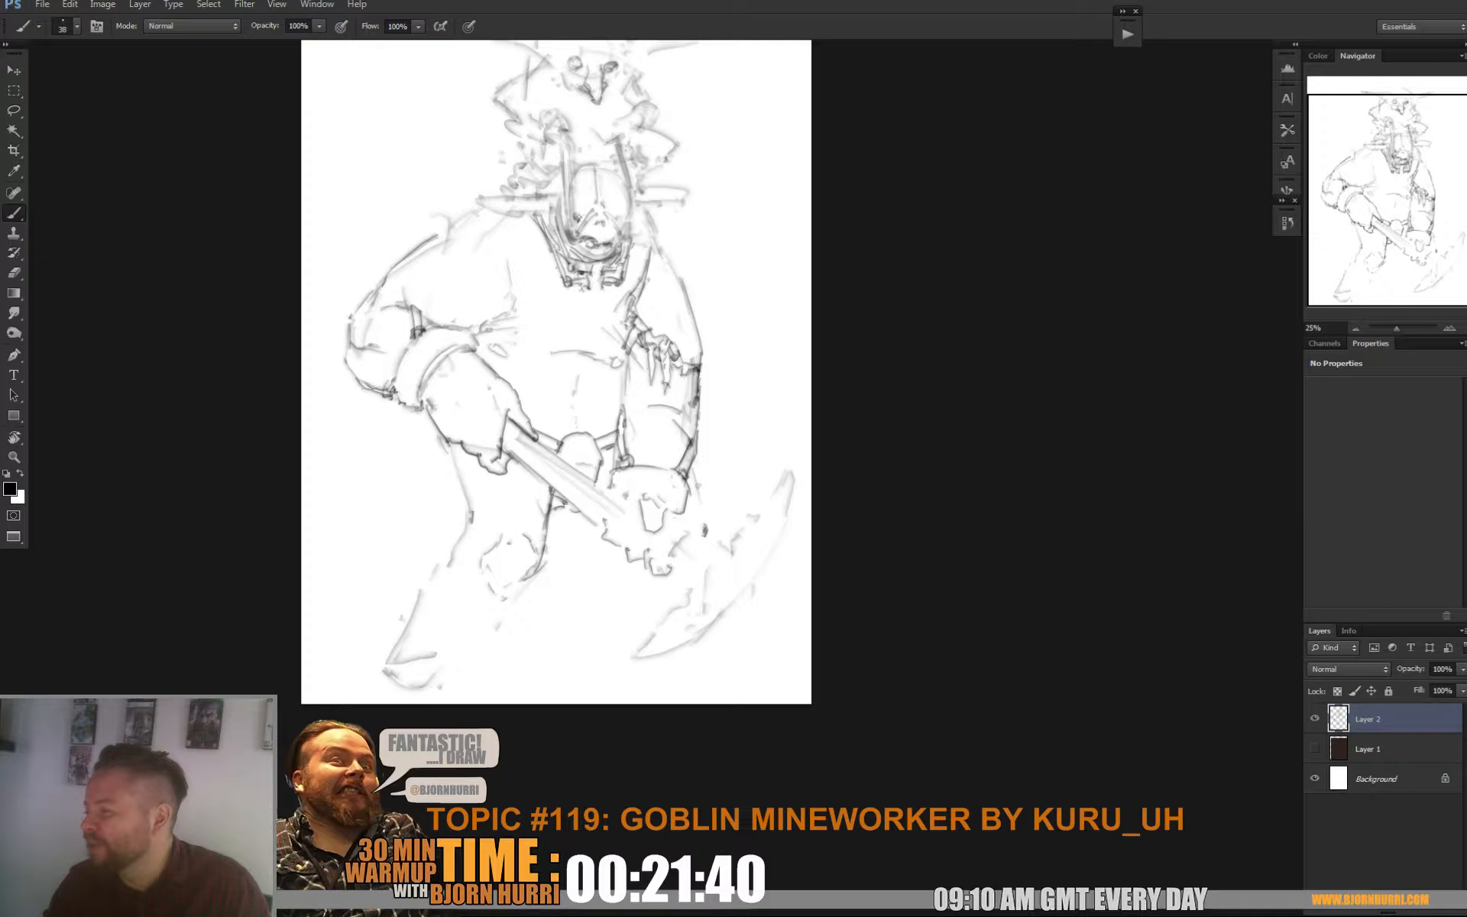
mouse_move(507, 365)
left_mouse_down()
mouse_move(529, 367)
mouse_move(501, 437)
left_mouse_up()
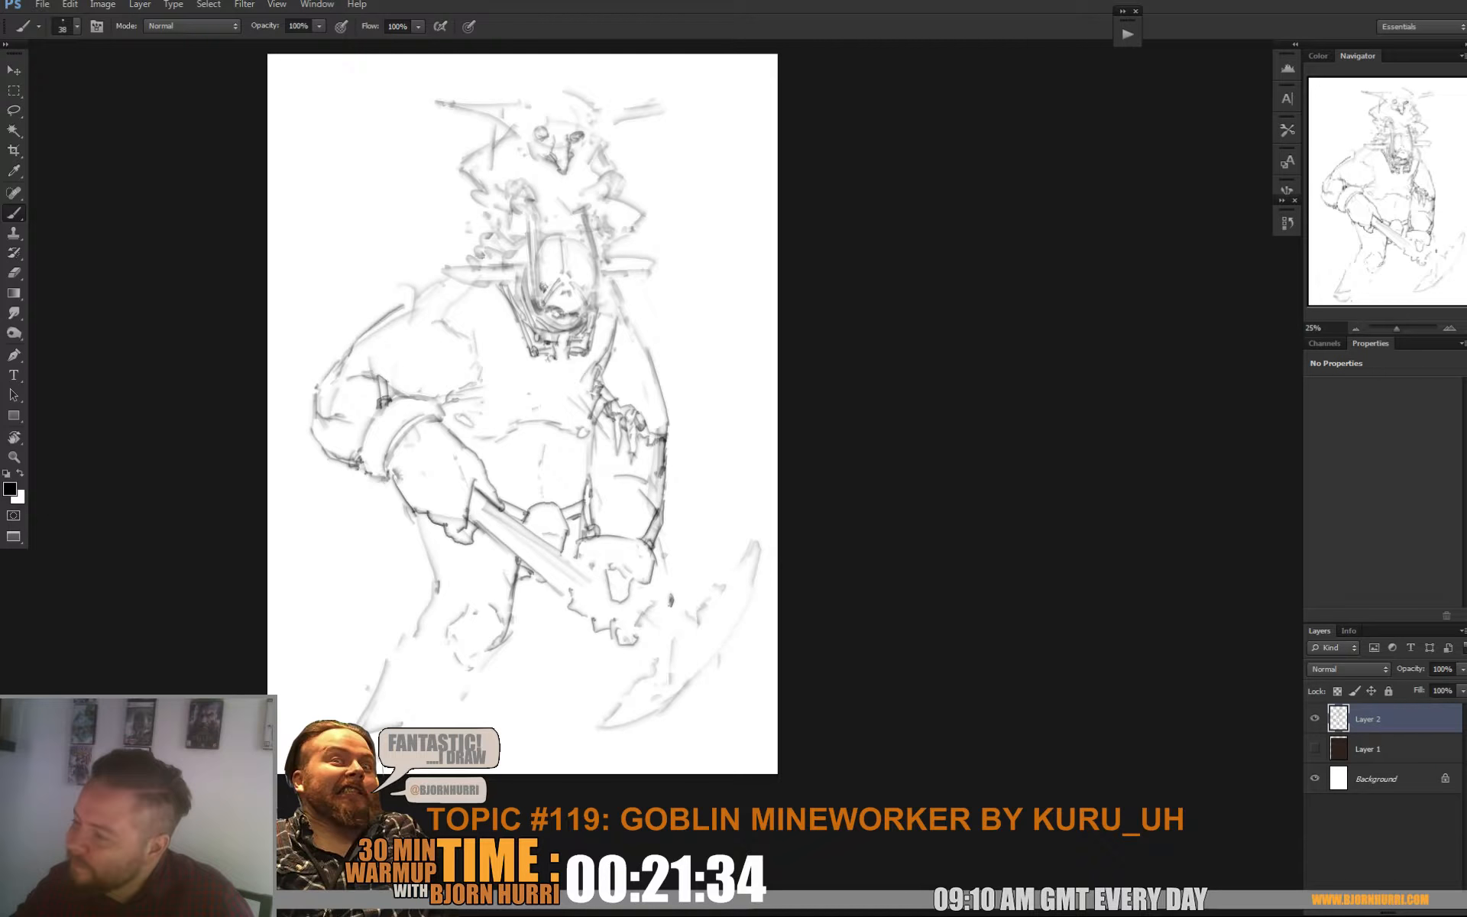
left_click_drag(411, 435, 394, 464)
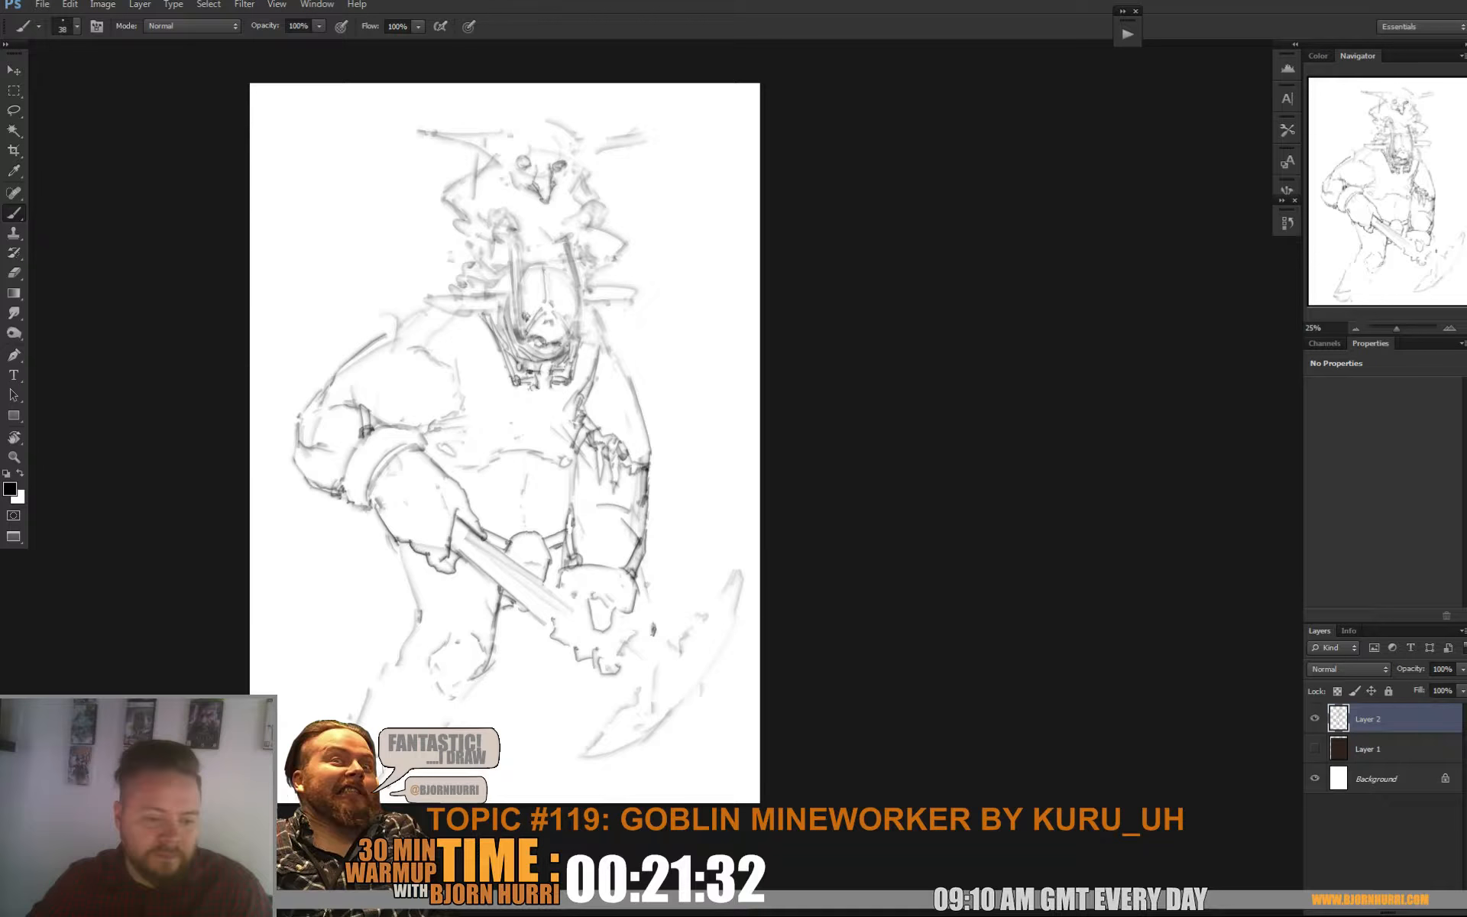
left_click_drag(489, 474, 460, 396)
left_click_drag(474, 458, 485, 388)
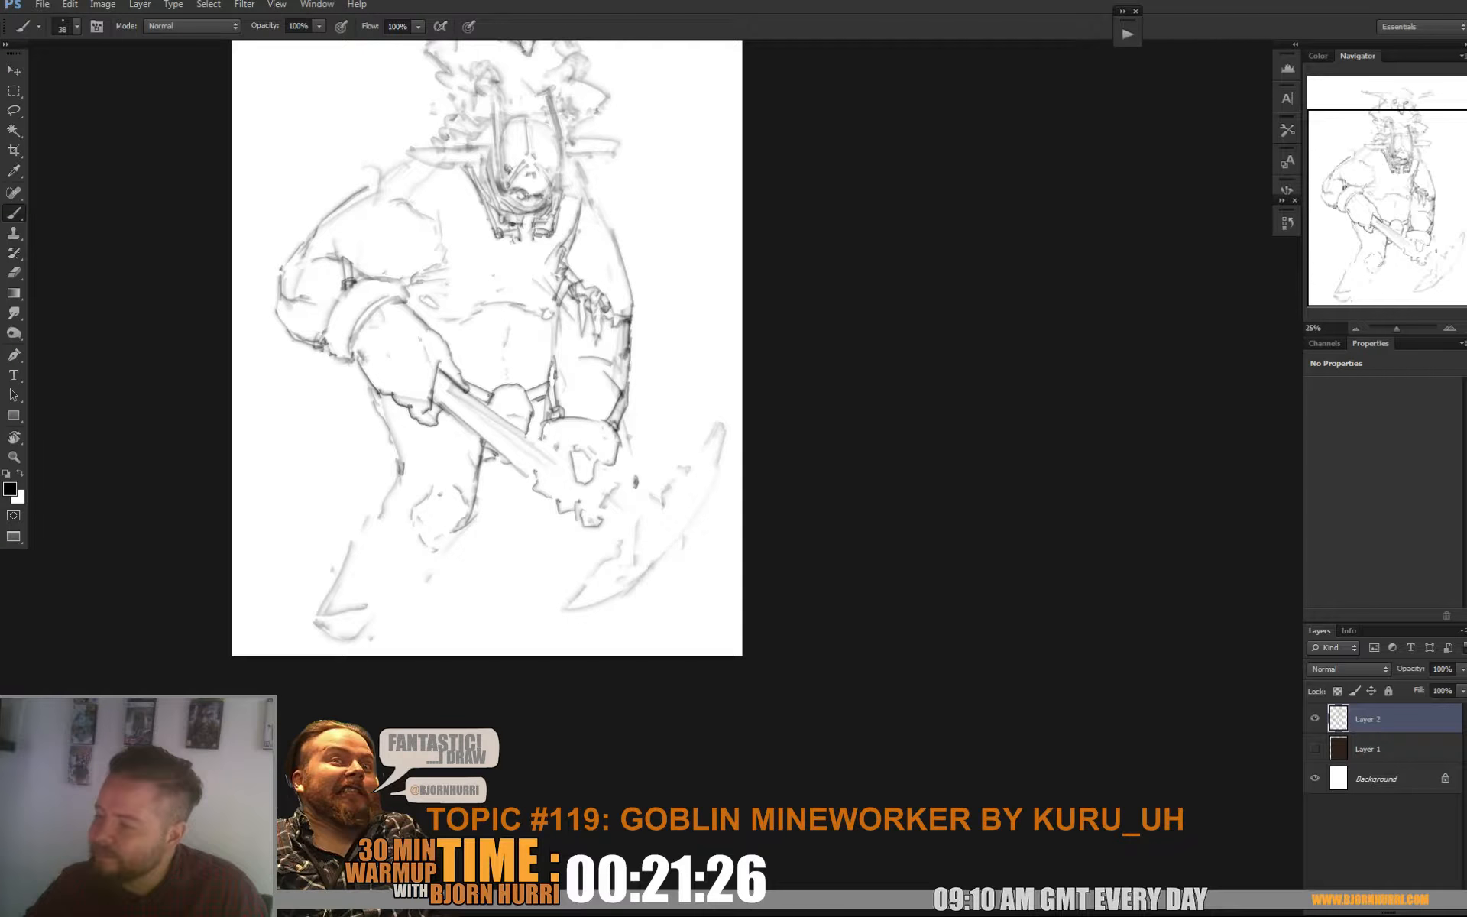
Outline the front leg's calf from the knee down and sketch the foot with its toes
mouse_move(443, 534)
left_mouse_down()
mouse_move(464, 528)
mouse_move(457, 478)
mouse_move(441, 524)
mouse_move(394, 567)
mouse_move(333, 572)
mouse_move(398, 593)
left_mouse_up()
scroll(501, 337, "down", 2)
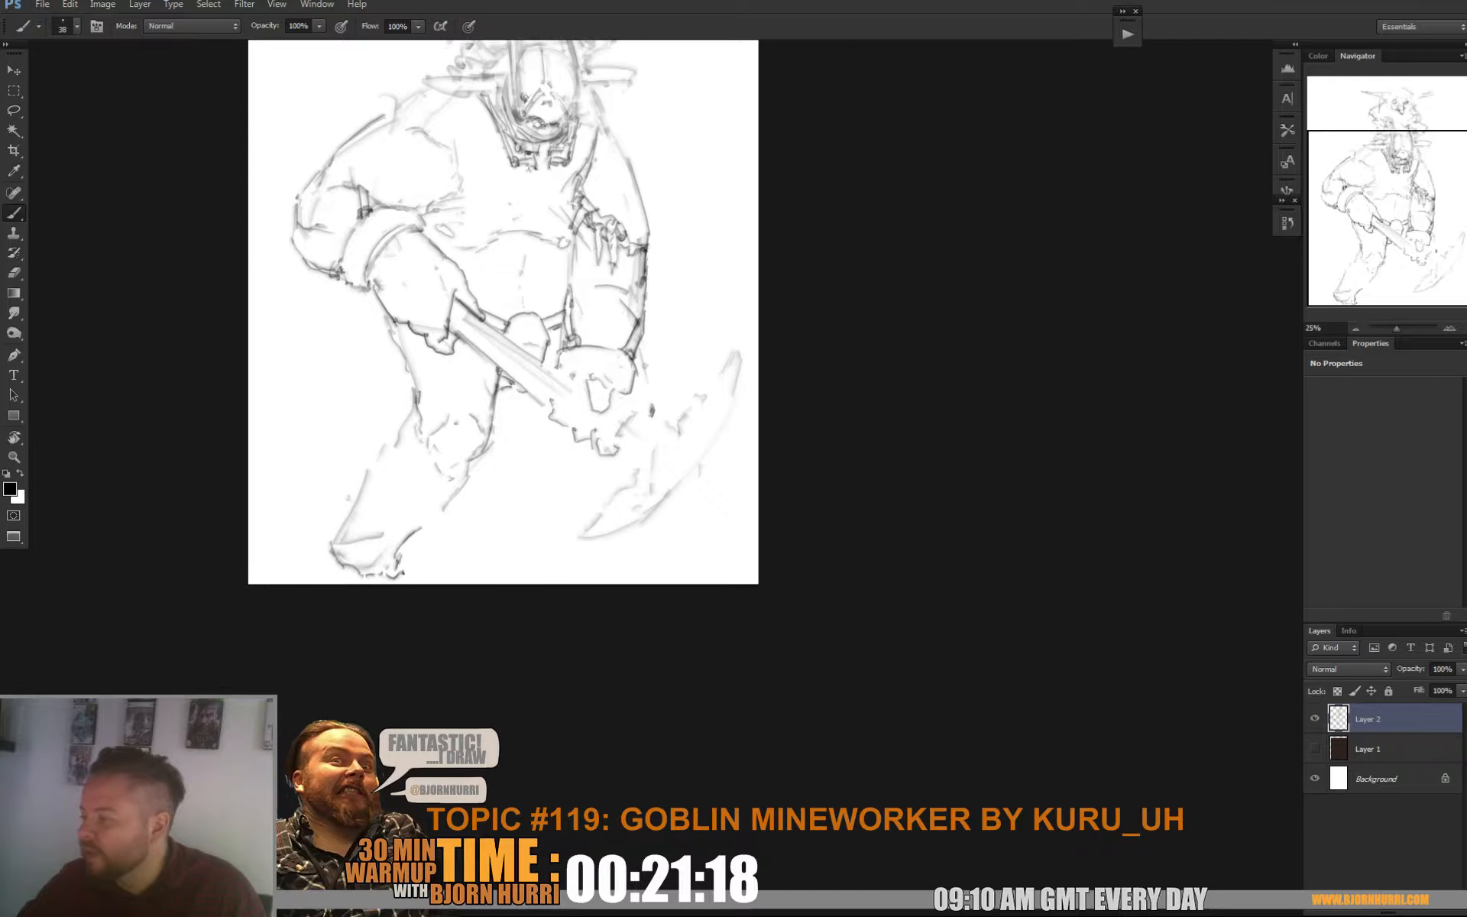
Sketch the rear leg's lower part and foot behind the pickaxe blade
scroll(502, 336, "up", 8)
scroll(501, 336, "down", 1)
key("e")
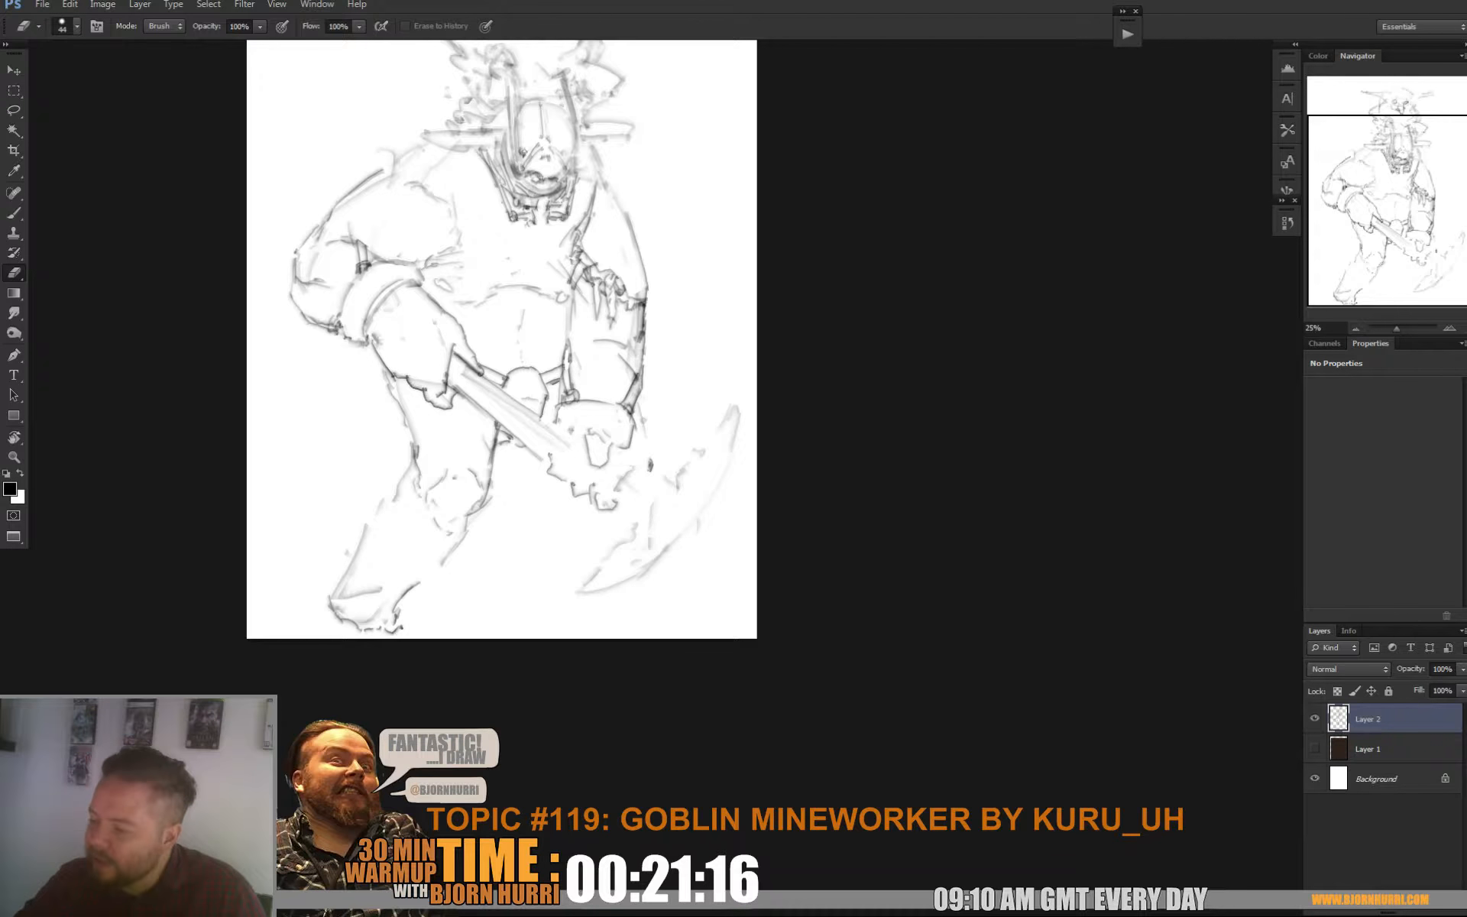
key("b")
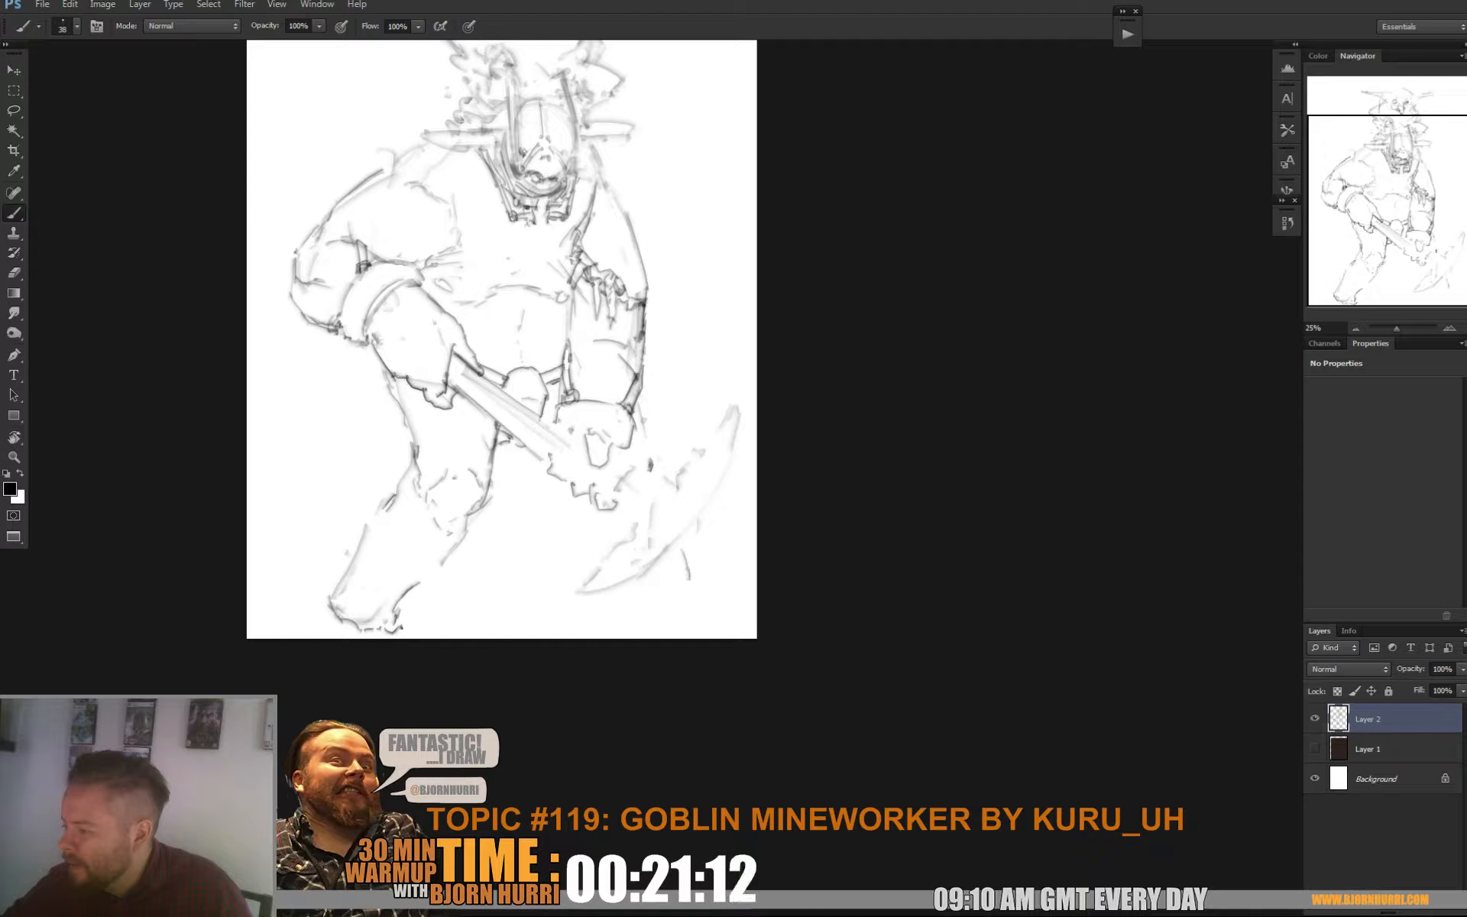
left_click_drag(640, 592, 690, 602)
left_click_drag(688, 596, 672, 704)
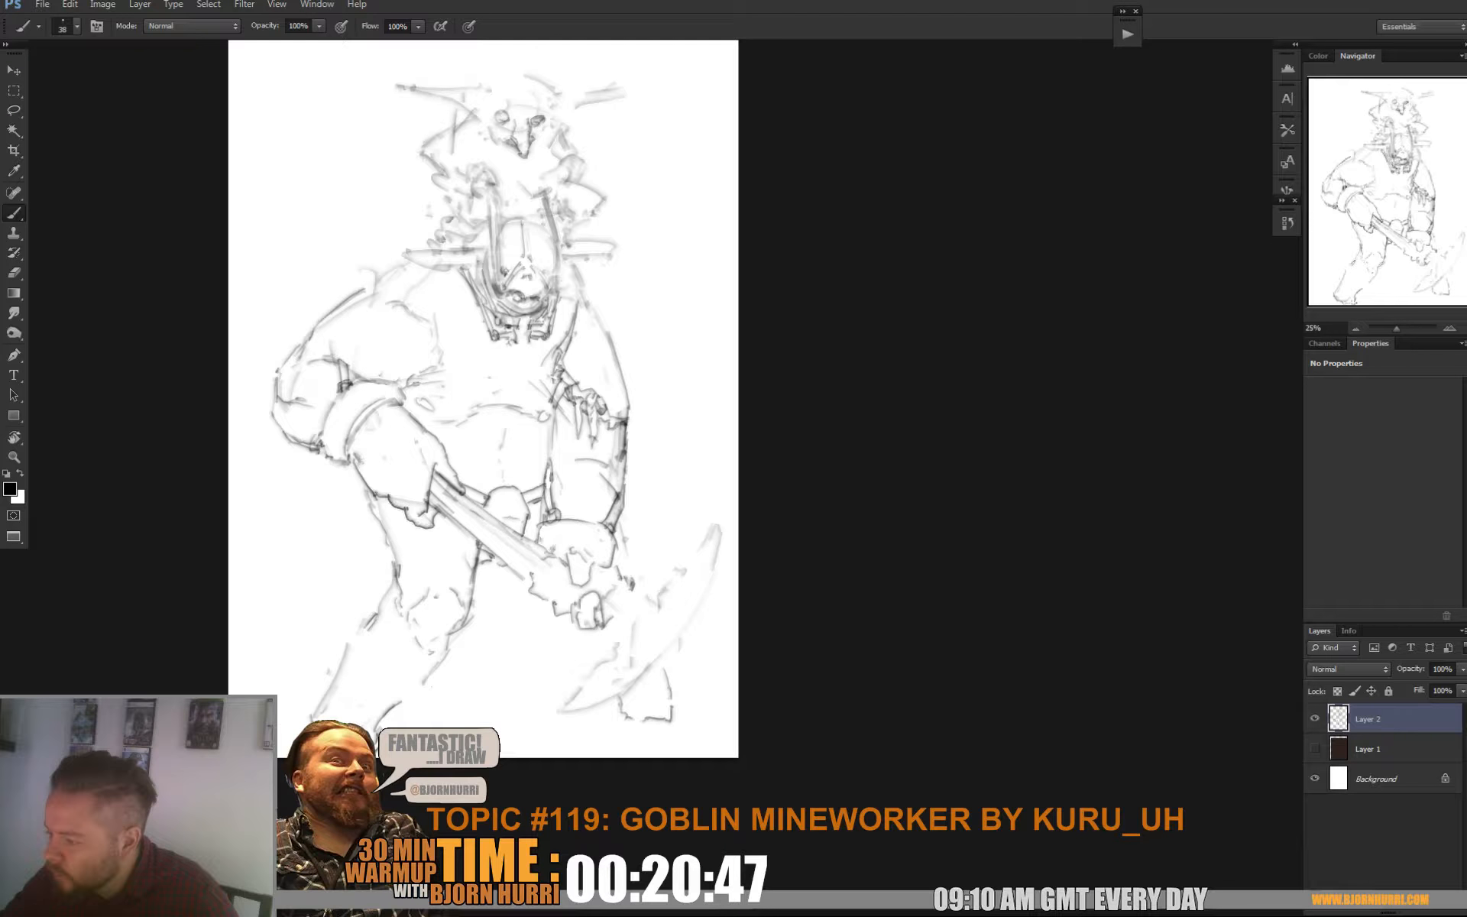
Redraw the knuckles and rounded fingers of the front hand gripping the pickaxe handle near its head
mouse_move(579, 606)
left_mouse_down()
mouse_move(591, 634)
mouse_move(603, 622)
mouse_move(553, 615)
left_mouse_up()
key("e")
key("b")
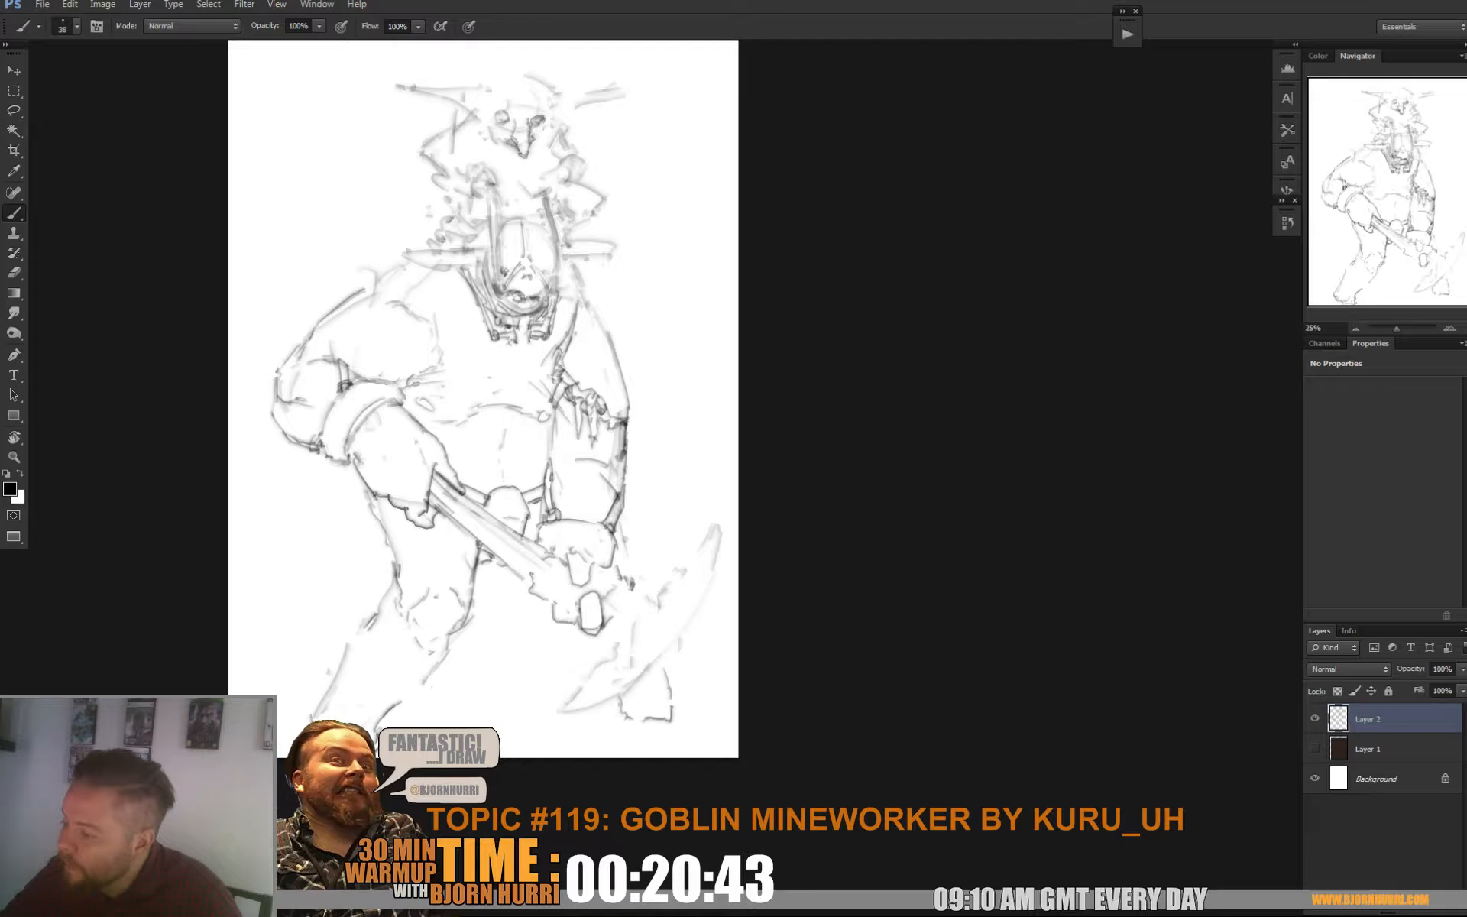
mouse_move(556, 595)
left_mouse_down()
mouse_move(568, 586)
mouse_move(574, 621)
mouse_move(535, 606)
mouse_move(551, 570)
left_mouse_up()
key("e")
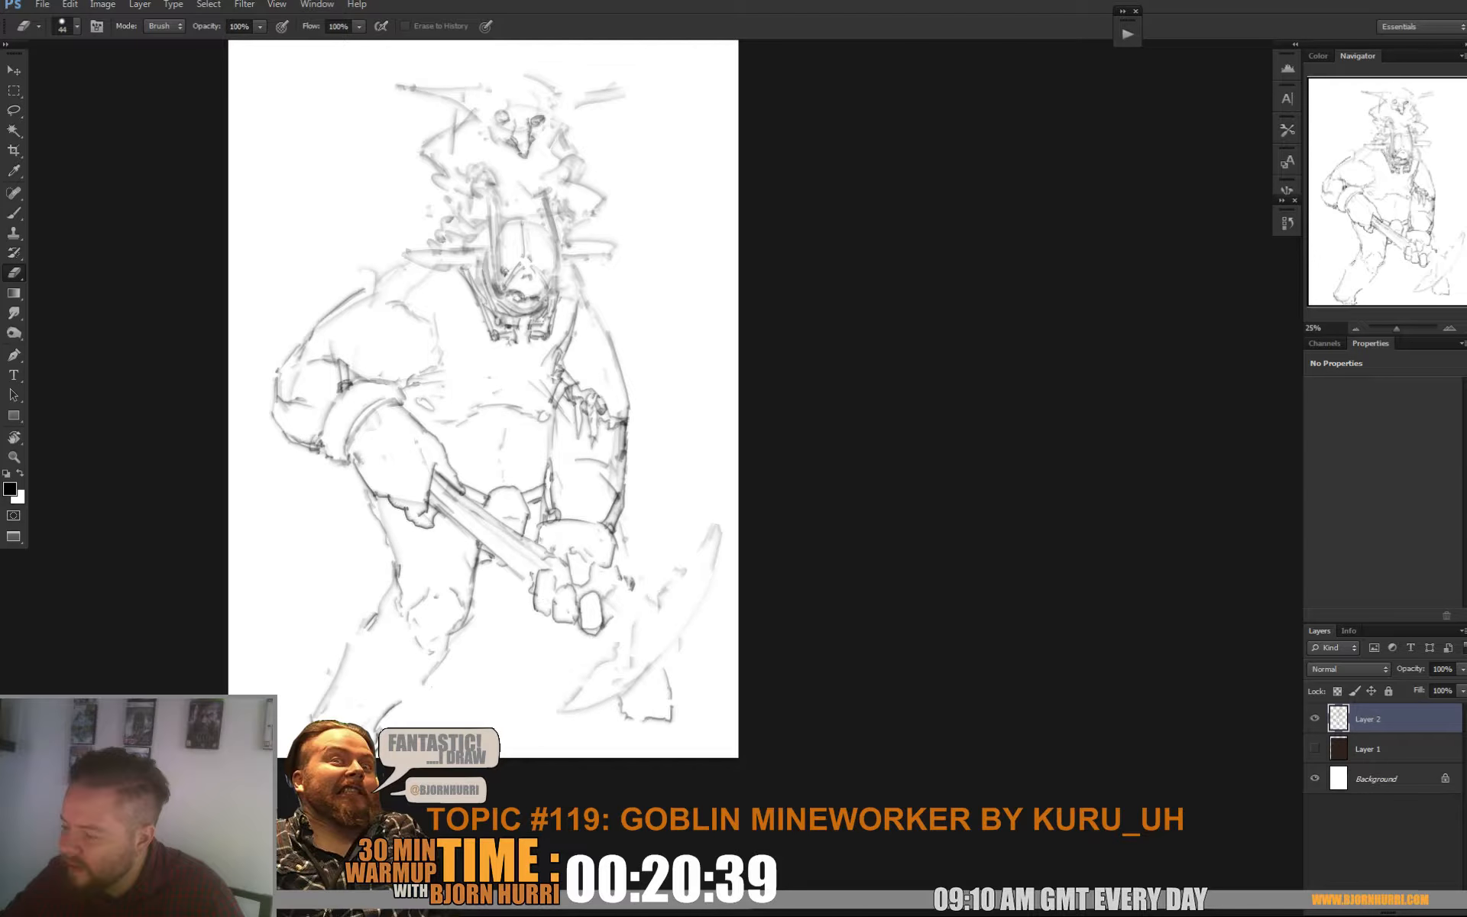
key("b")
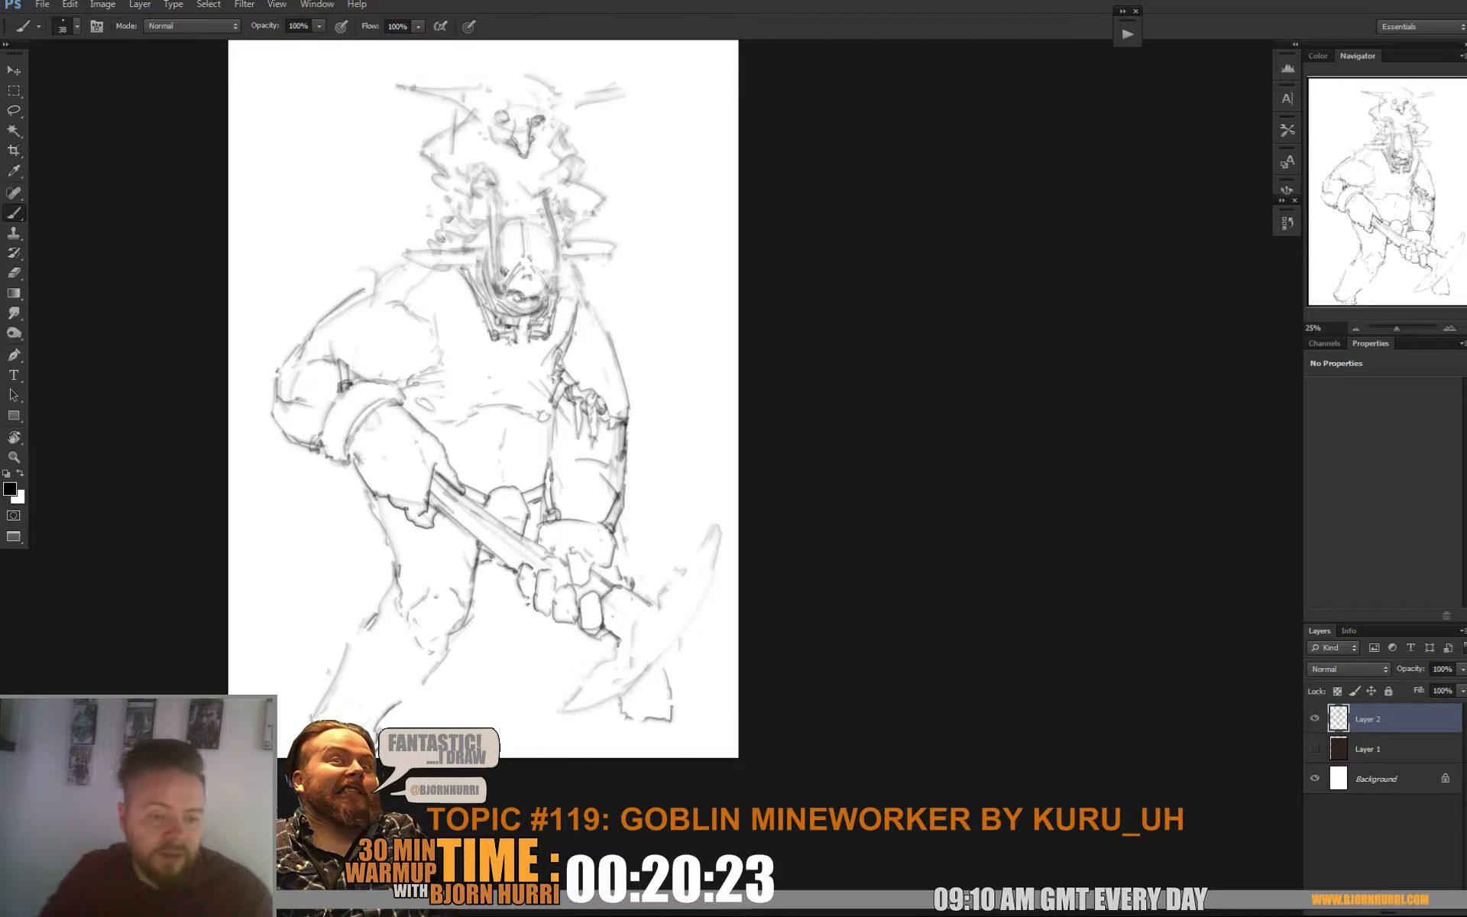
Outline the curved pickaxe blade with a pointed tip at each end and add inner bevel lines along its edge
left_click_drag(489, 428, 472, 345)
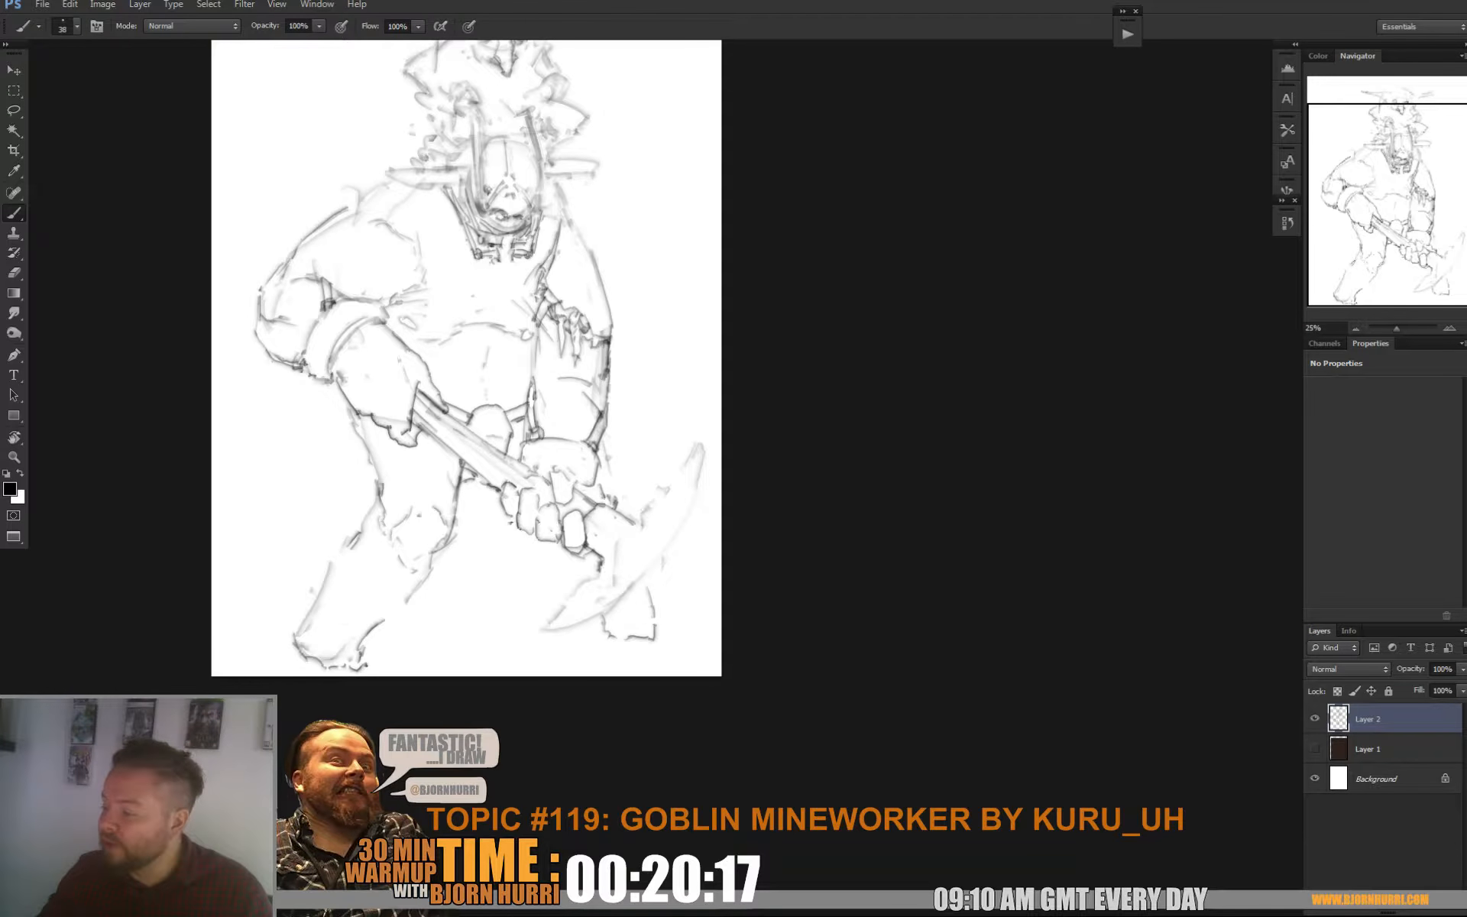
left_click_drag(578, 587, 543, 638)
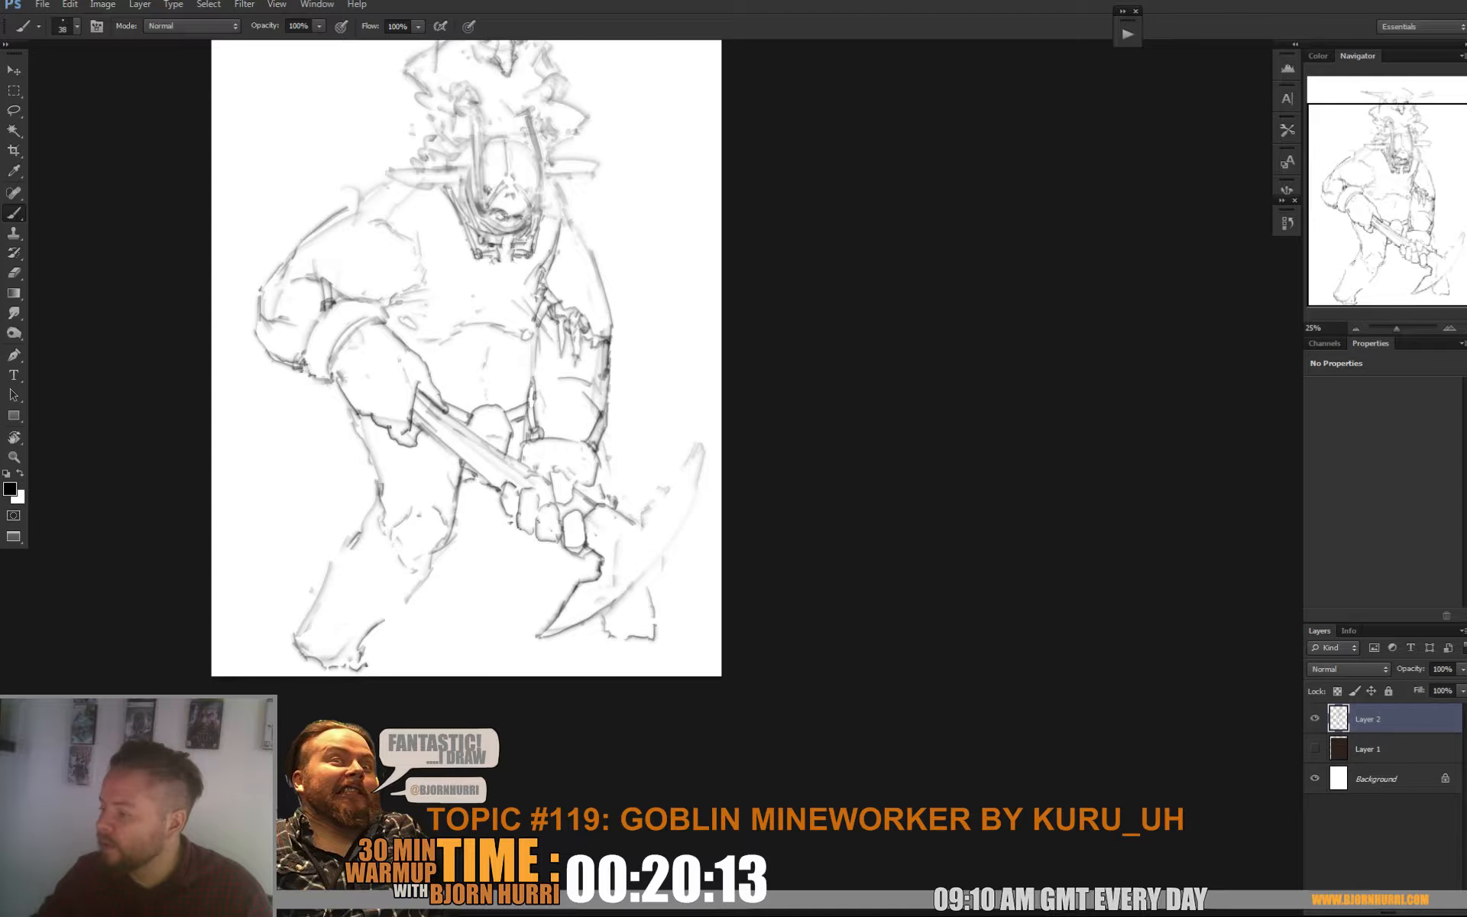
mouse_move(617, 601)
left_mouse_down()
mouse_move(691, 498)
mouse_move(701, 446)
mouse_move(672, 483)
left_mouse_up()
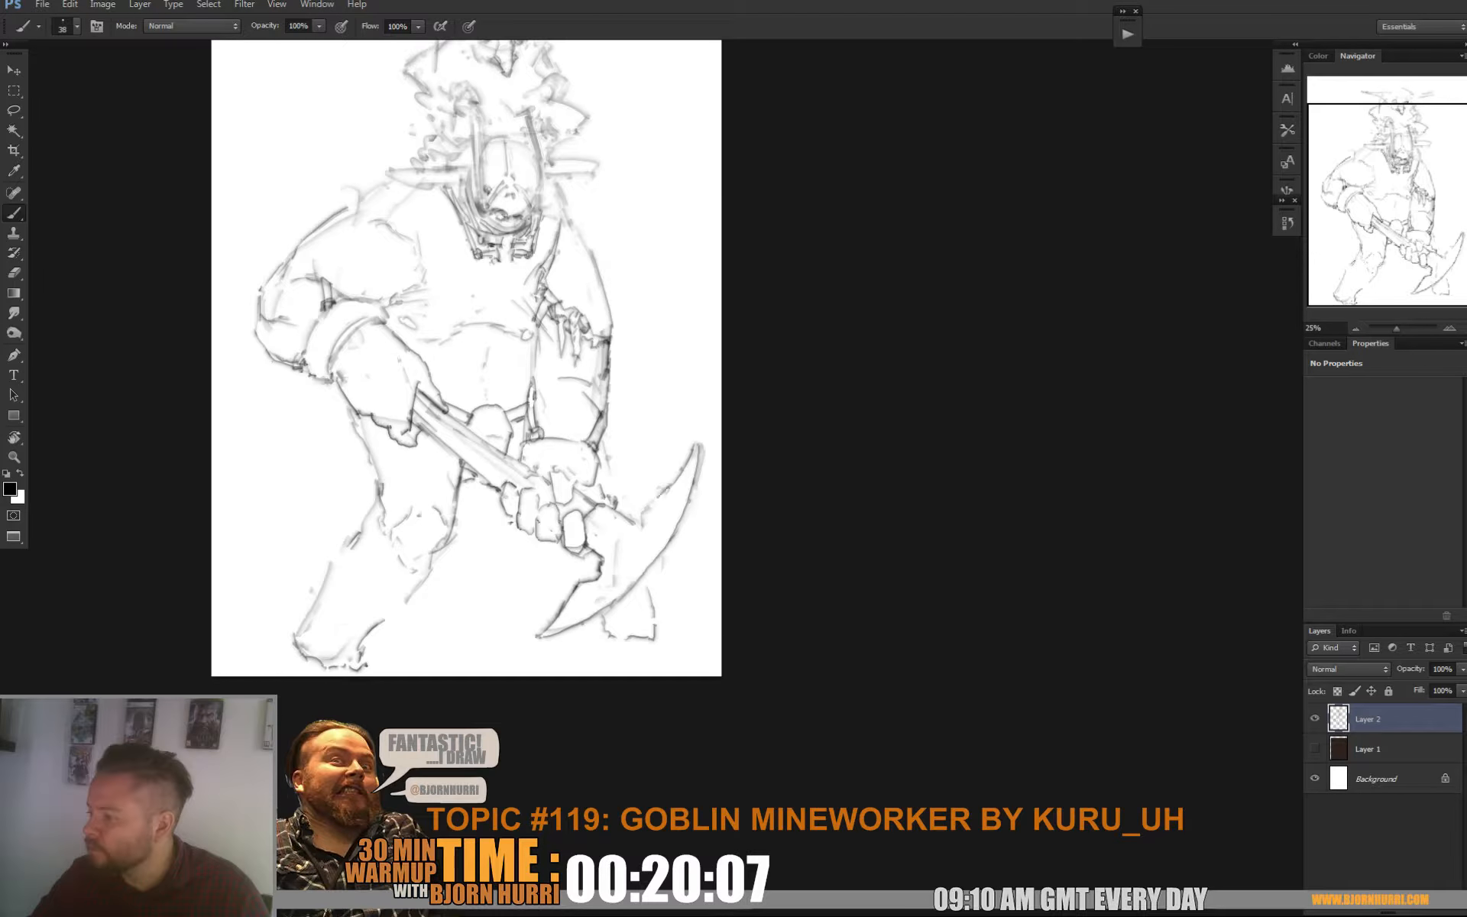
scroll(464, 359, "down", 2)
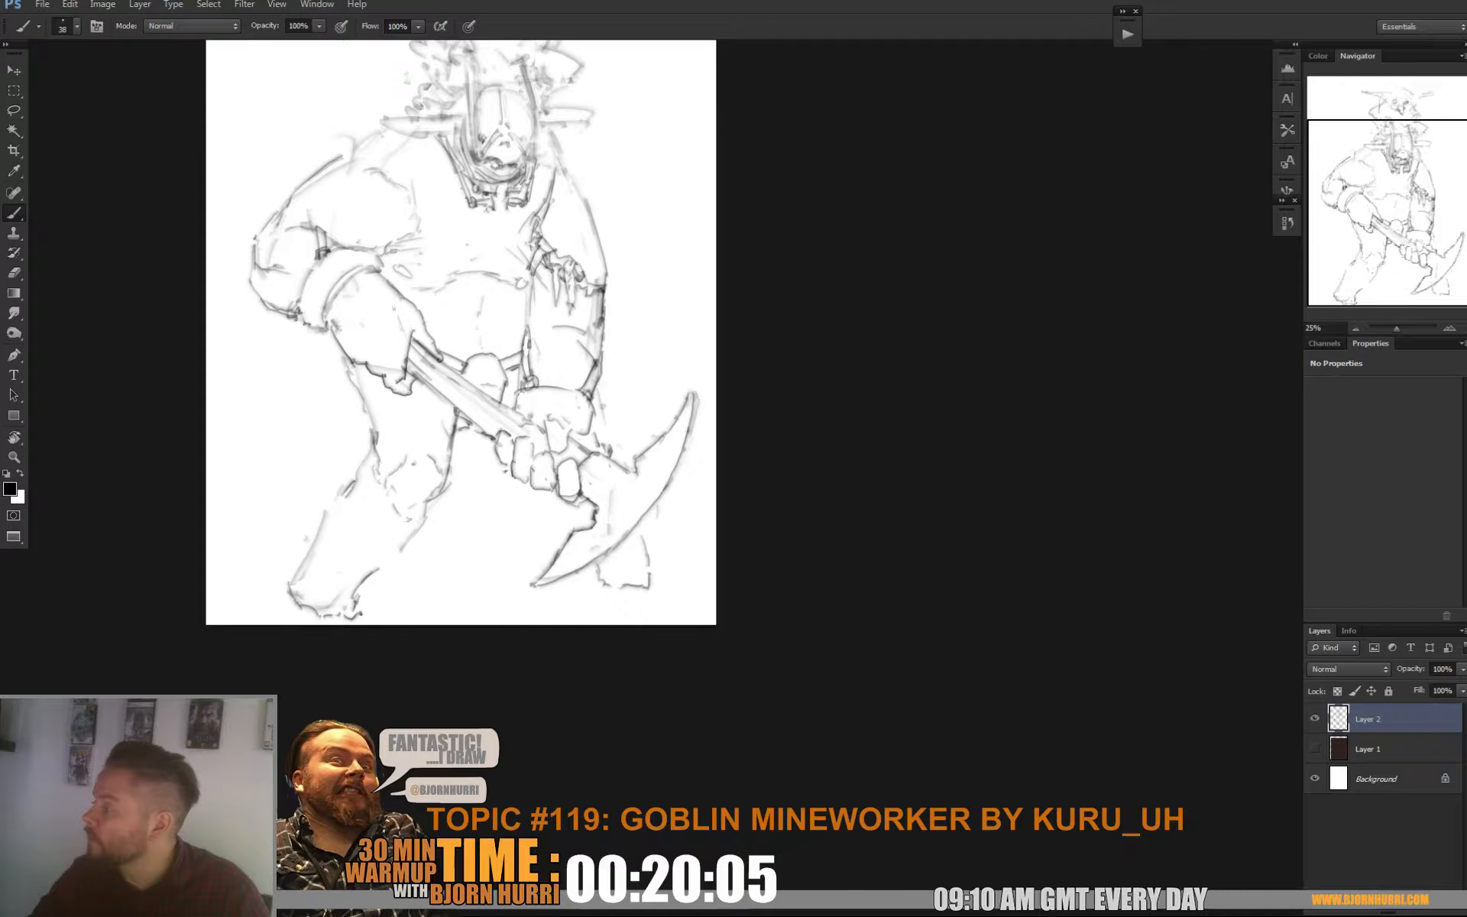
left_click_drag(682, 410, 651, 475)
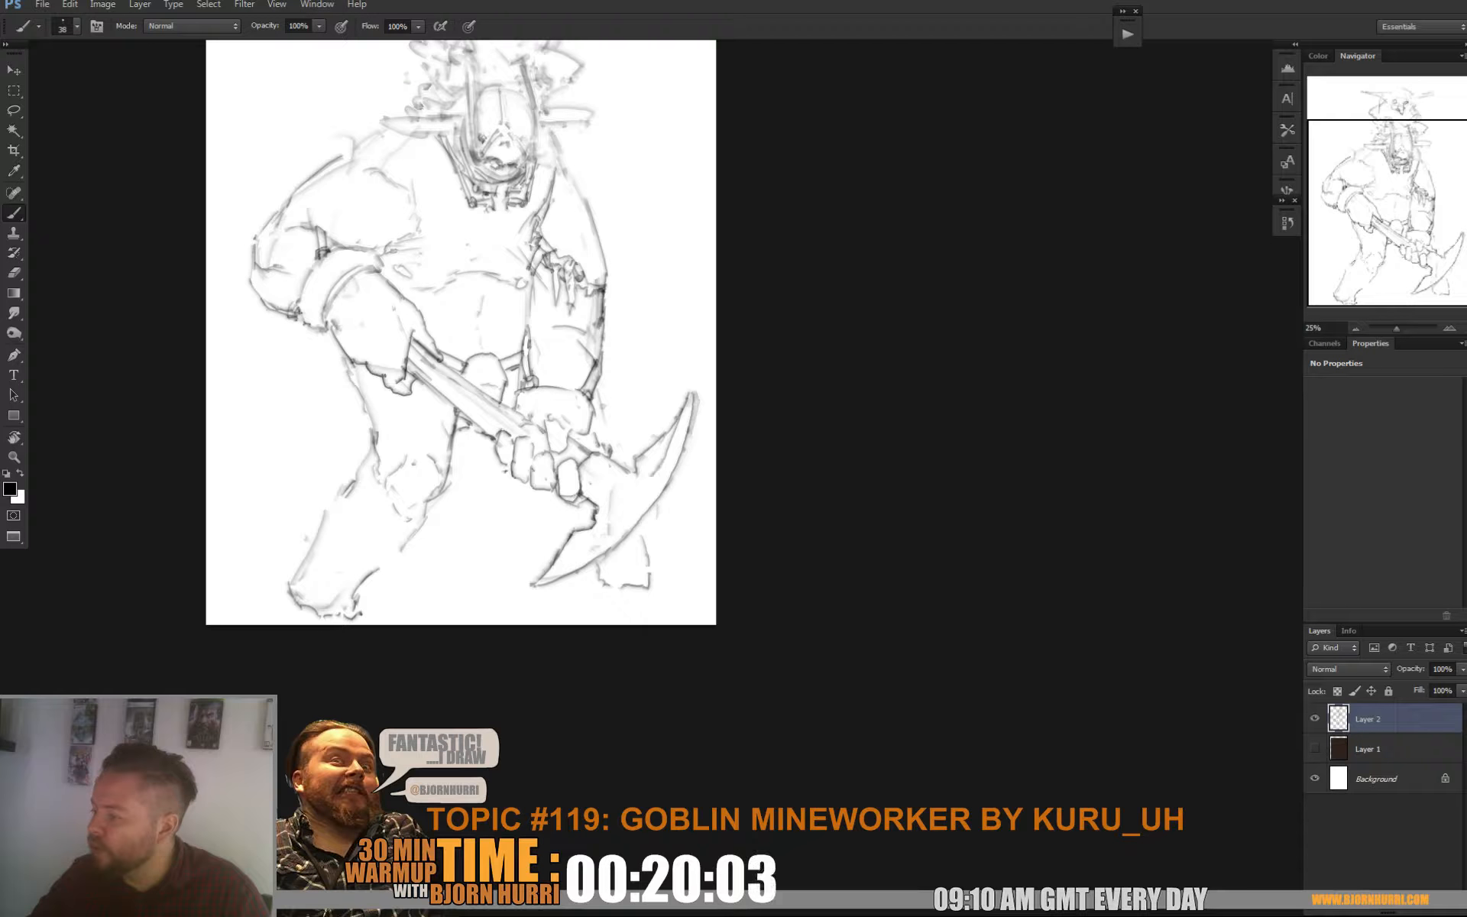
left_click_drag(611, 533, 527, 586)
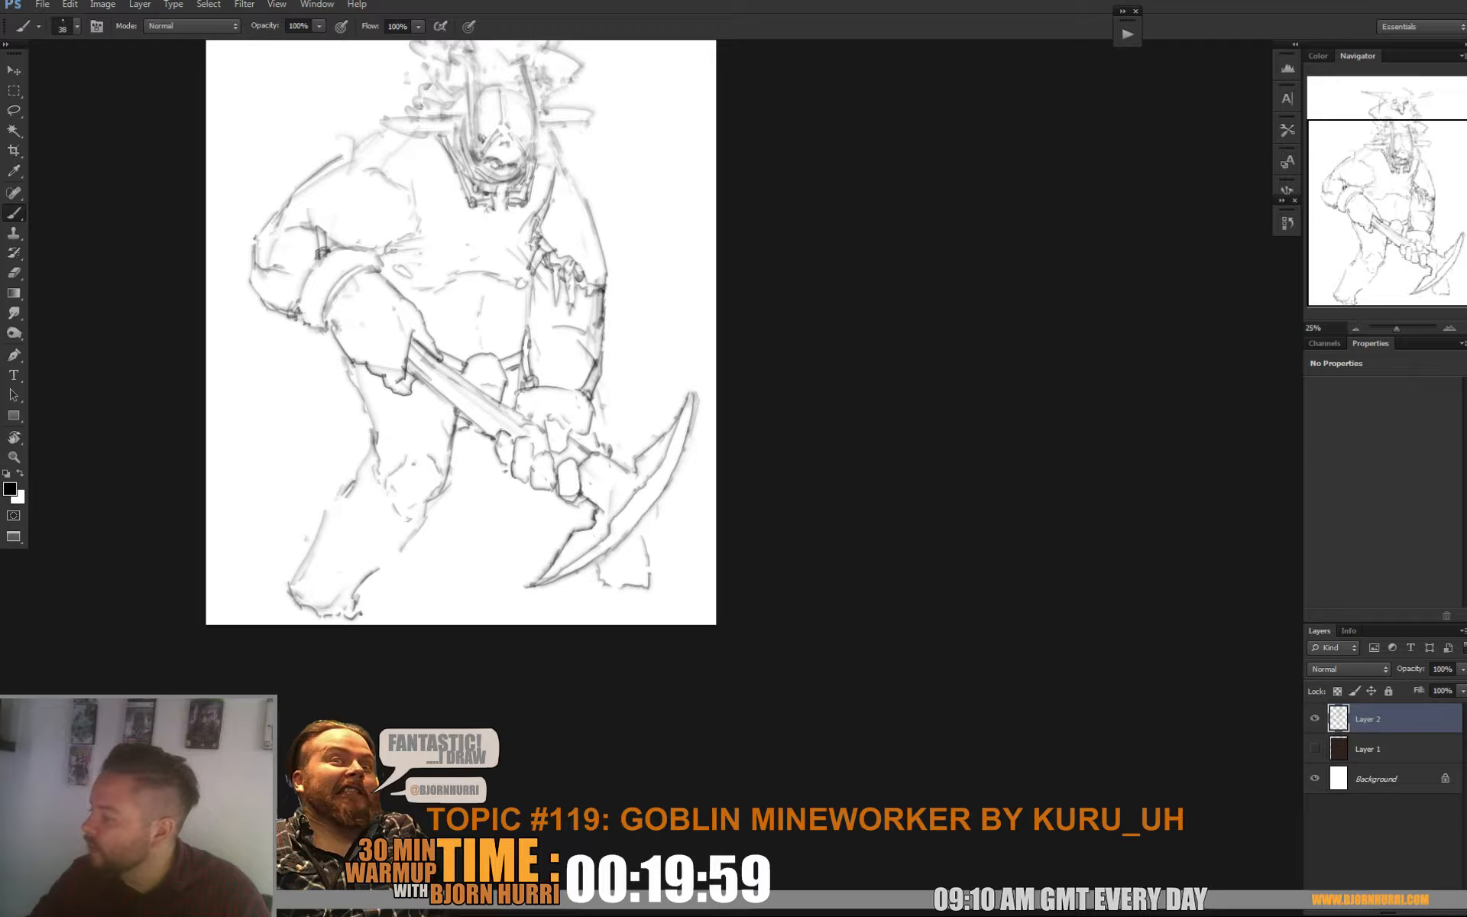
Draw a small rounded block at the middle of the pickaxe blade and define the socket joining blade and handle
mouse_move(639, 472)
left_mouse_down()
mouse_move(649, 482)
mouse_move(646, 412)
mouse_move(635, 444)
left_mouse_up()
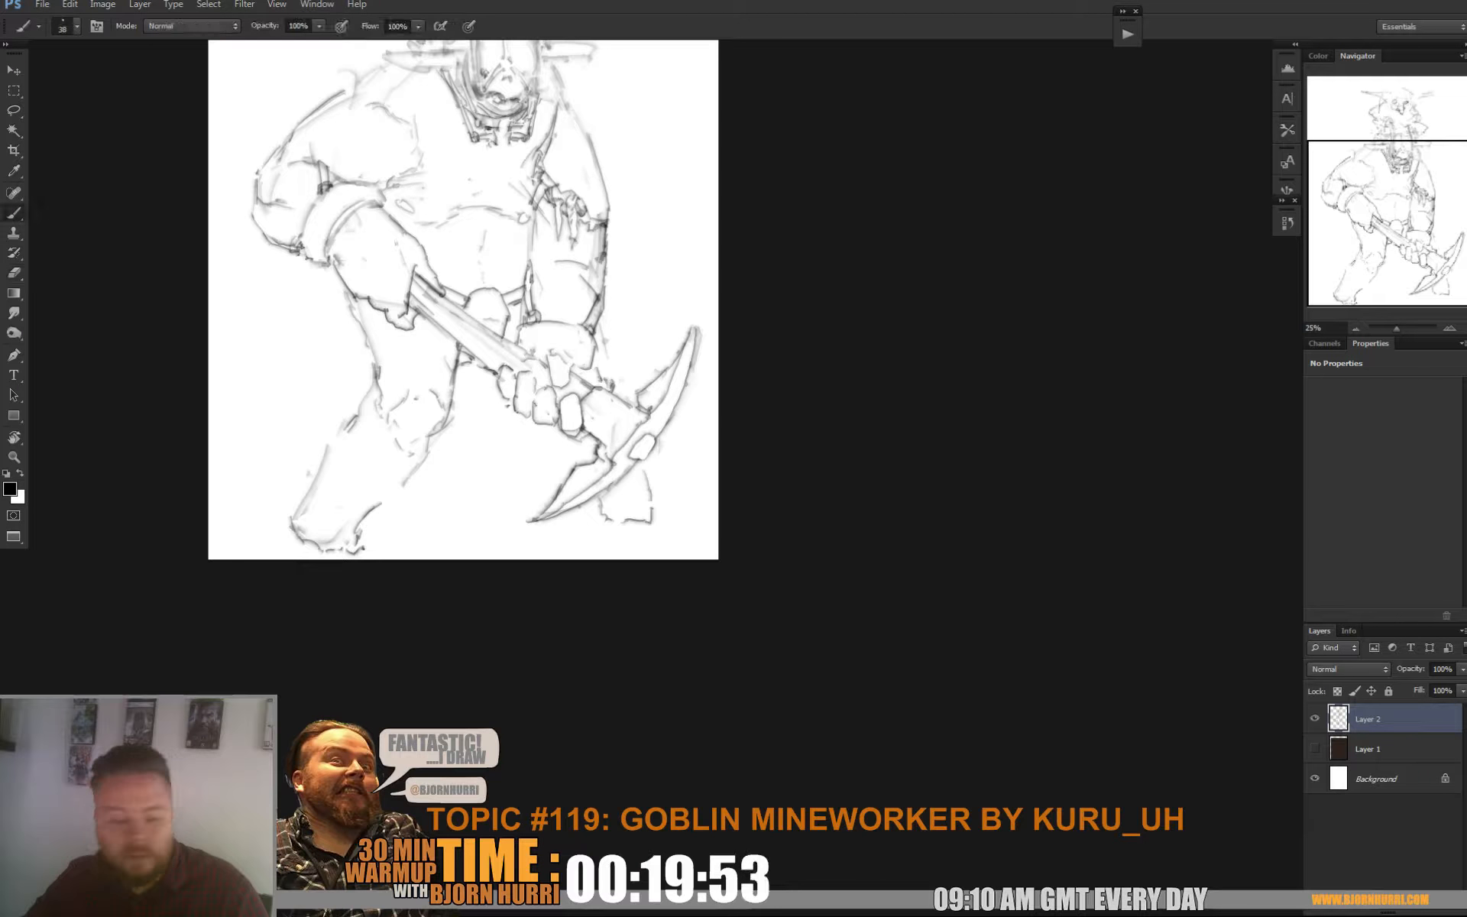
left_click_drag(651, 451, 644, 478)
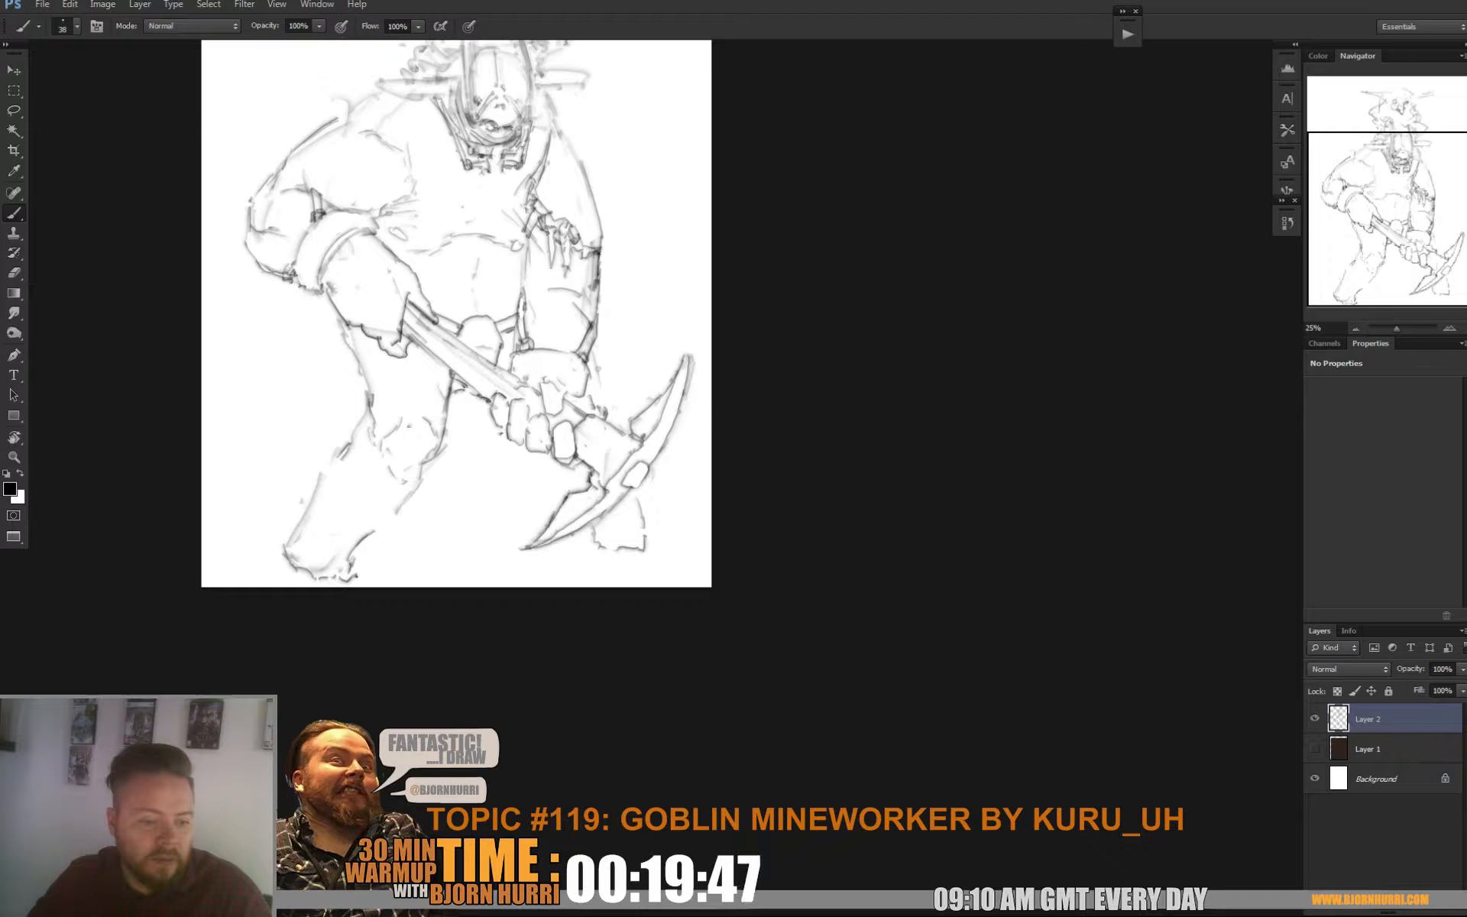
left_click_drag(466, 267, 473, 369)
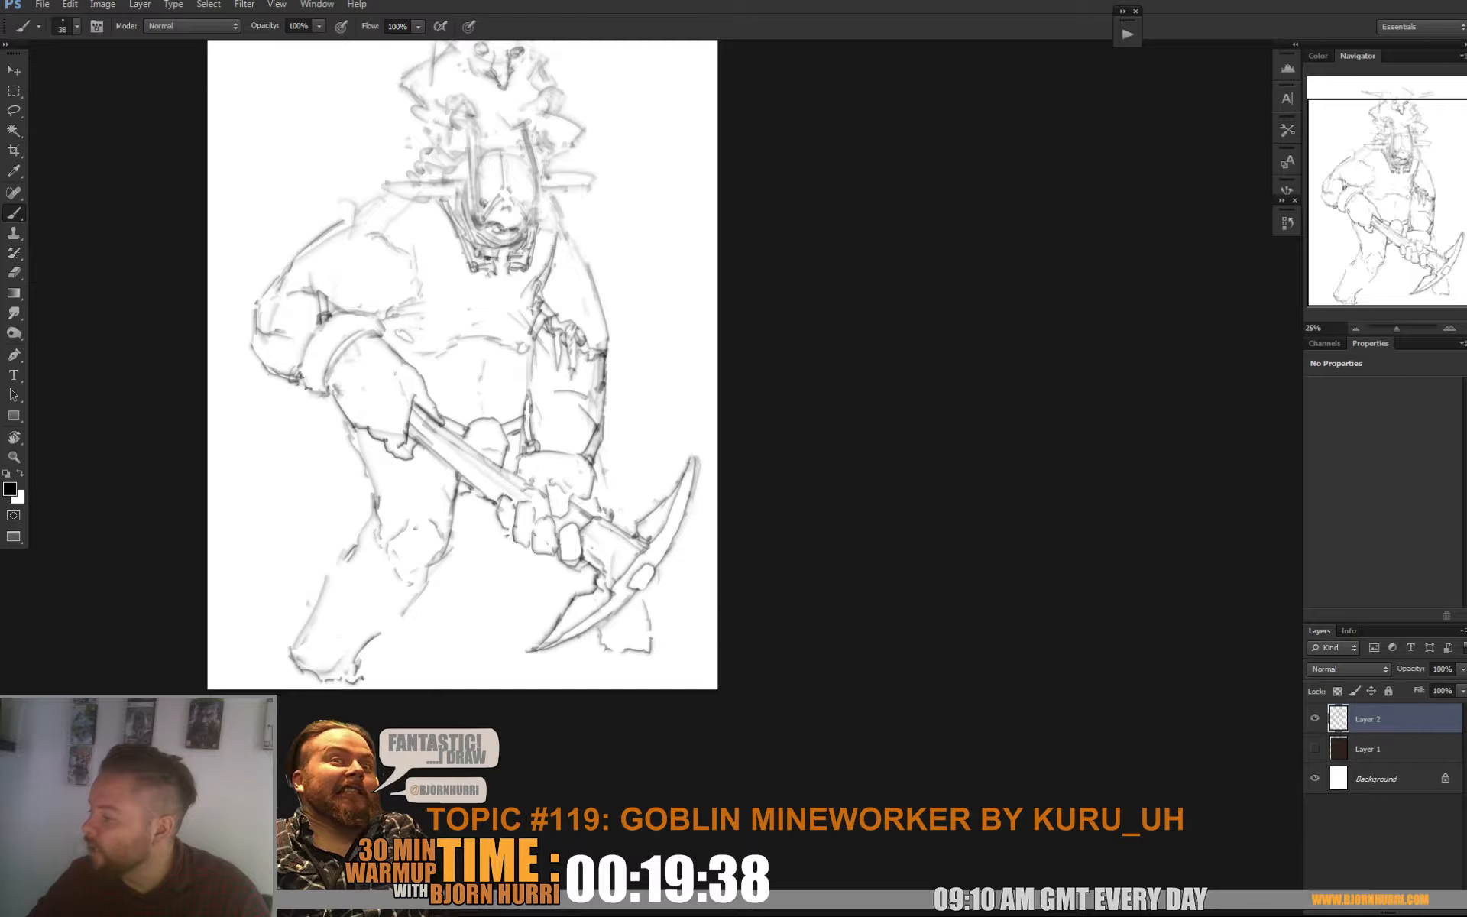
left_click_drag(462, 367, 482, 255)
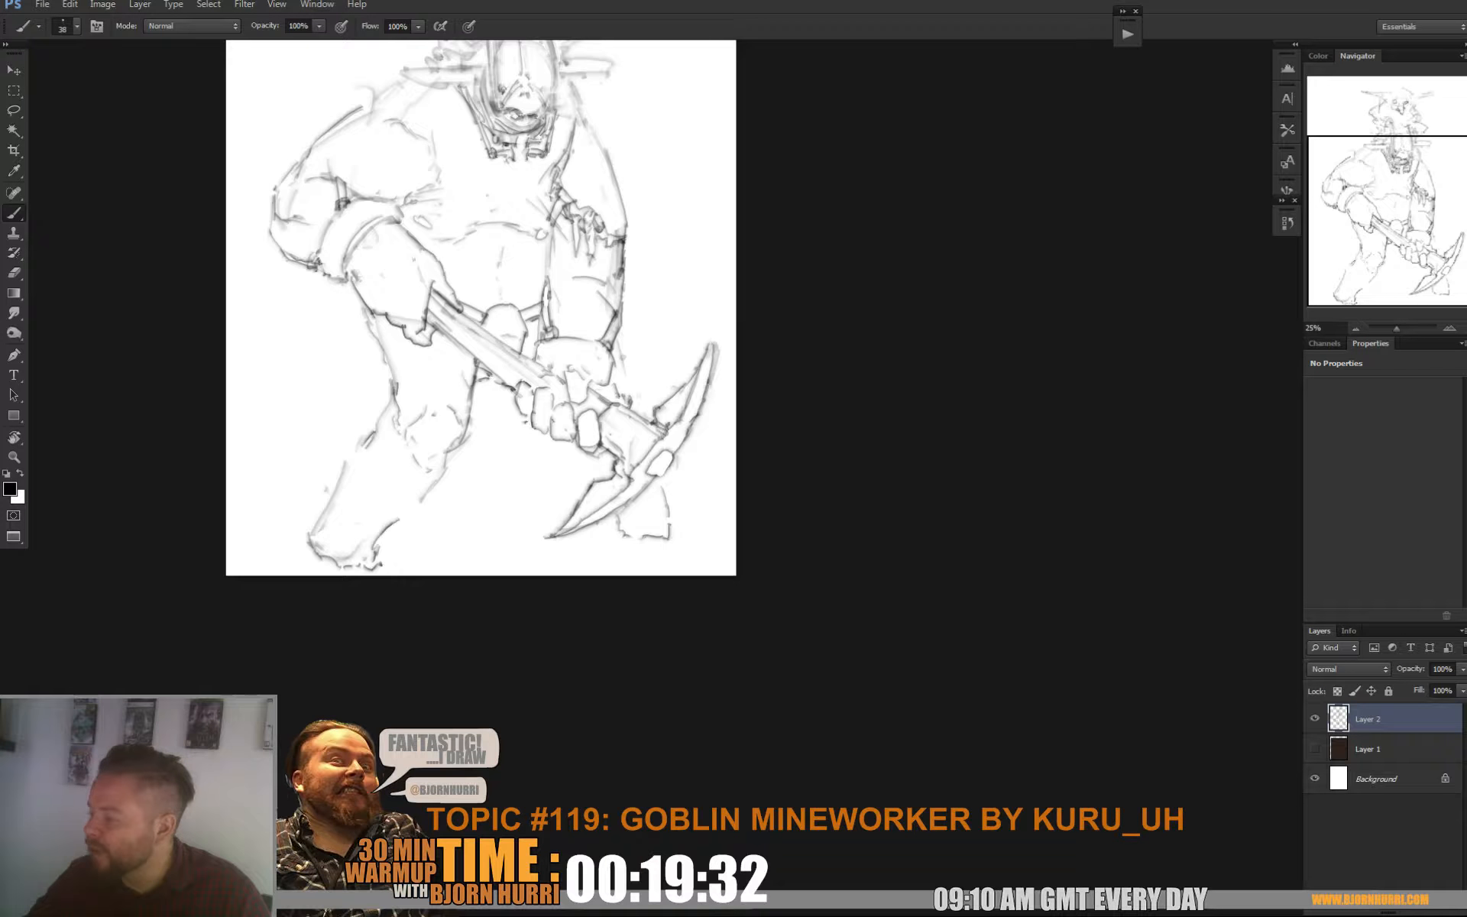
key("e")
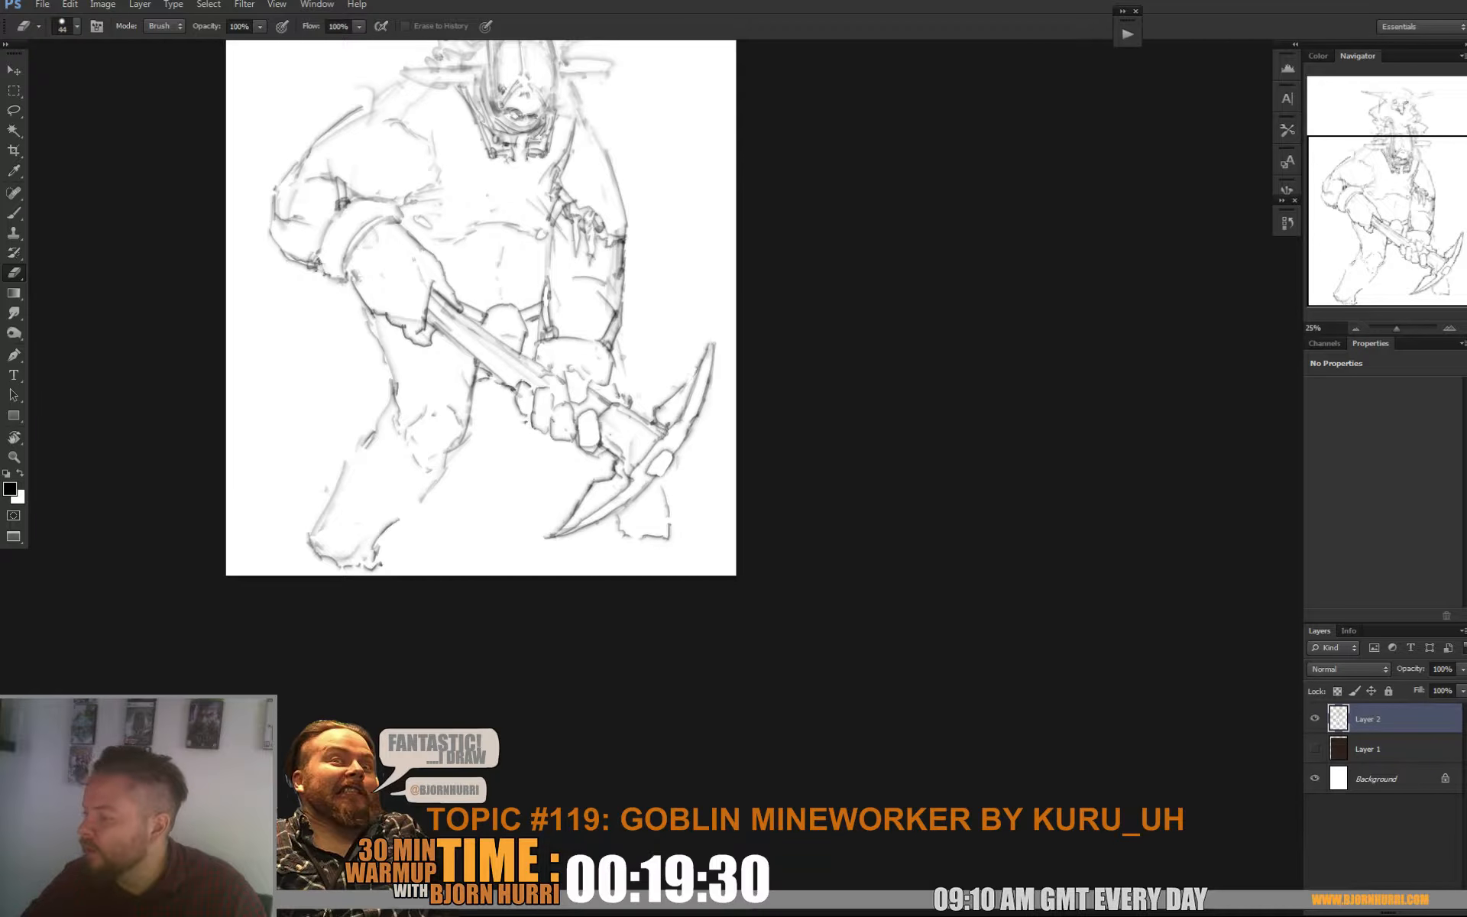
key("b")
left_click_drag(482, 306, 498, 237)
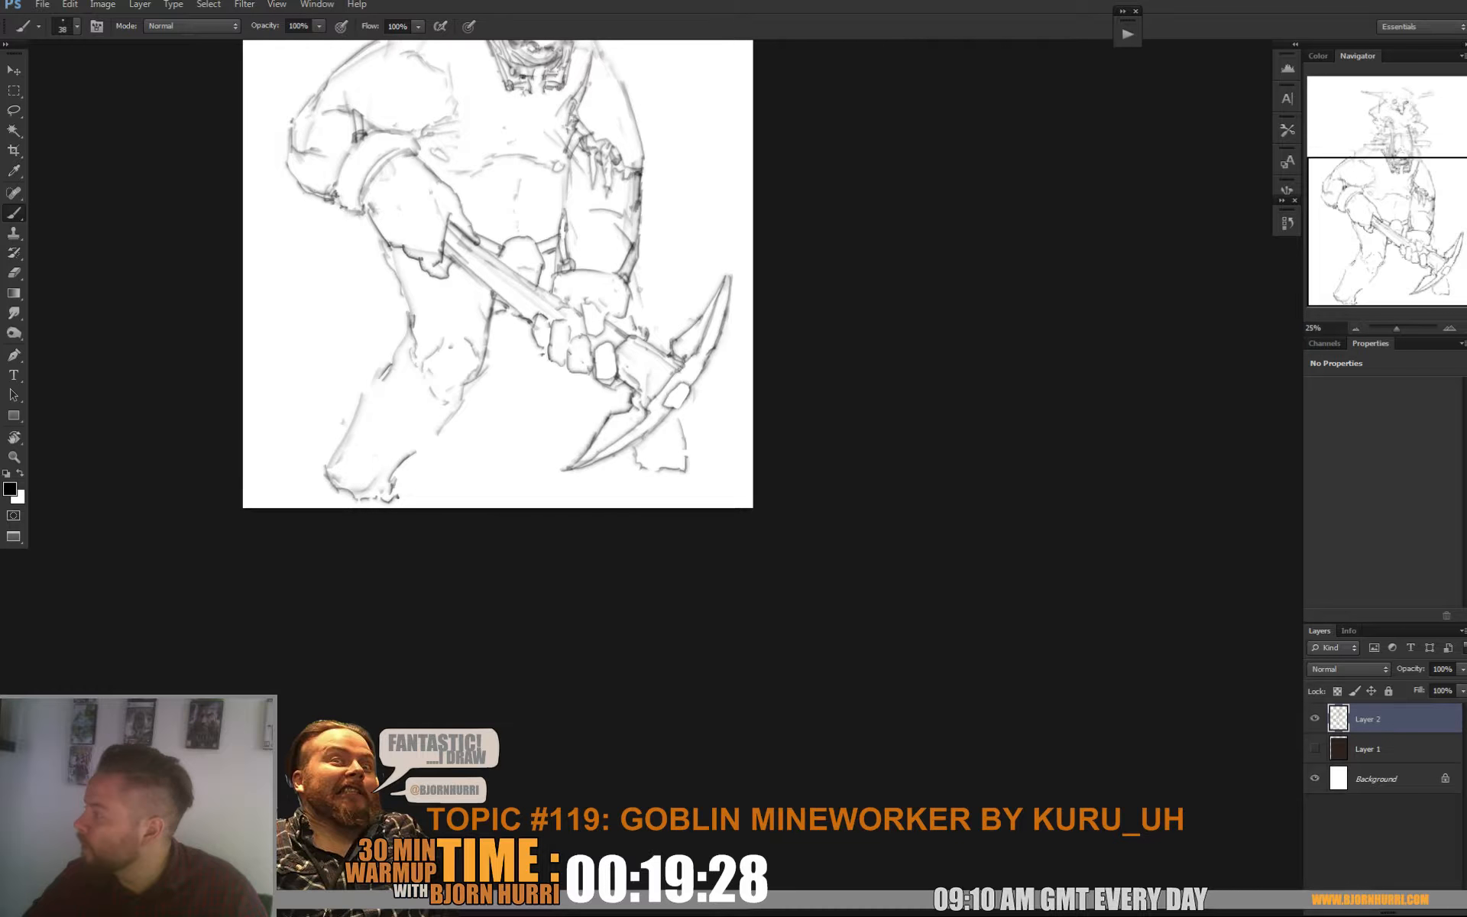
Clean up the pickaxe head, give the small block thickness and add two rivets to the socket
key("e")
key("b")
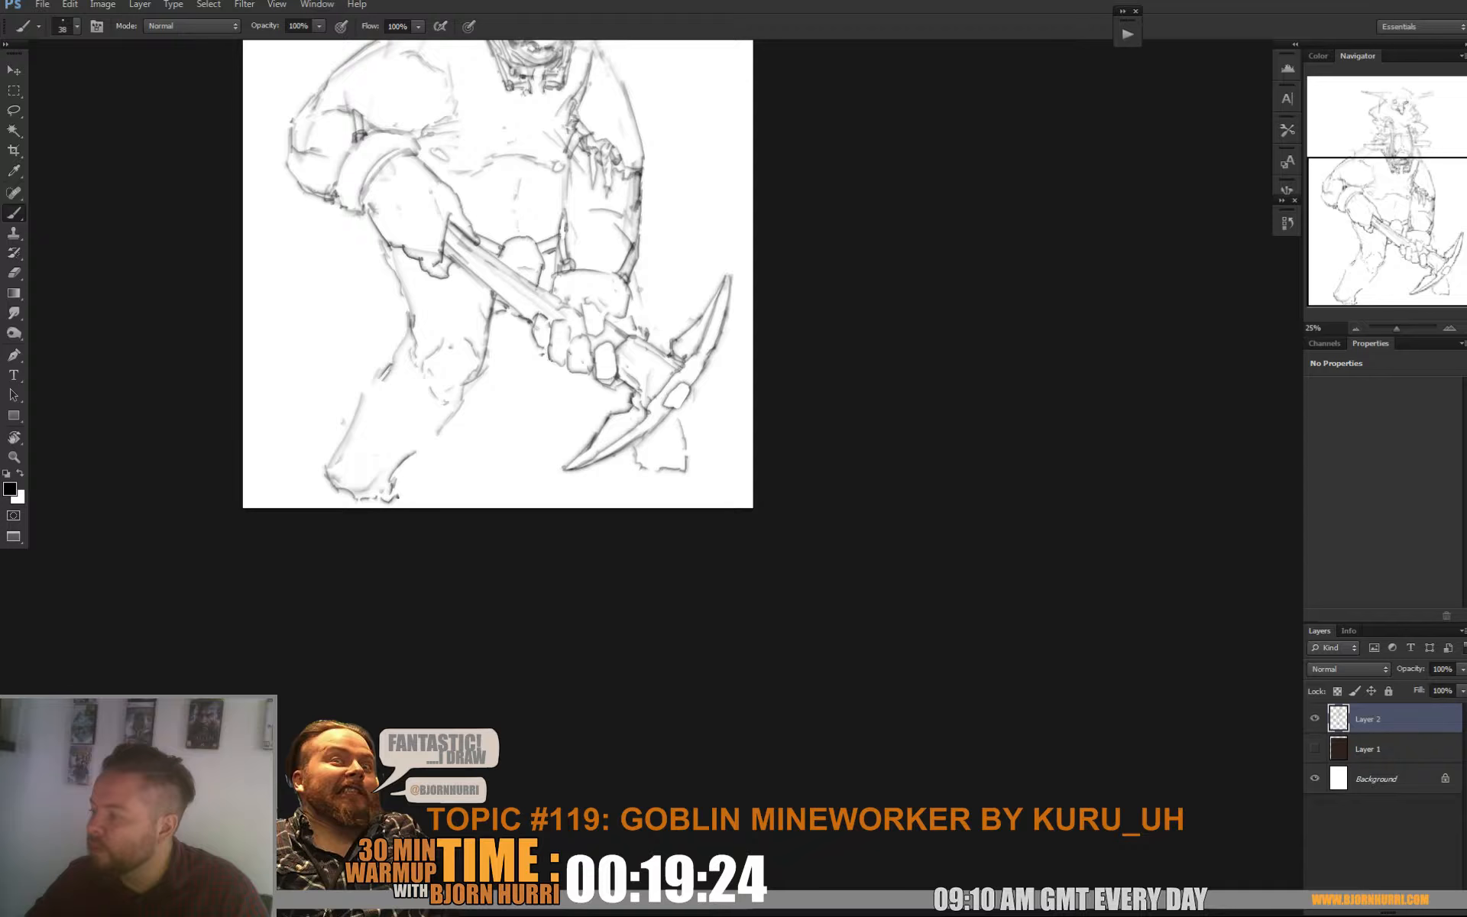
key("e")
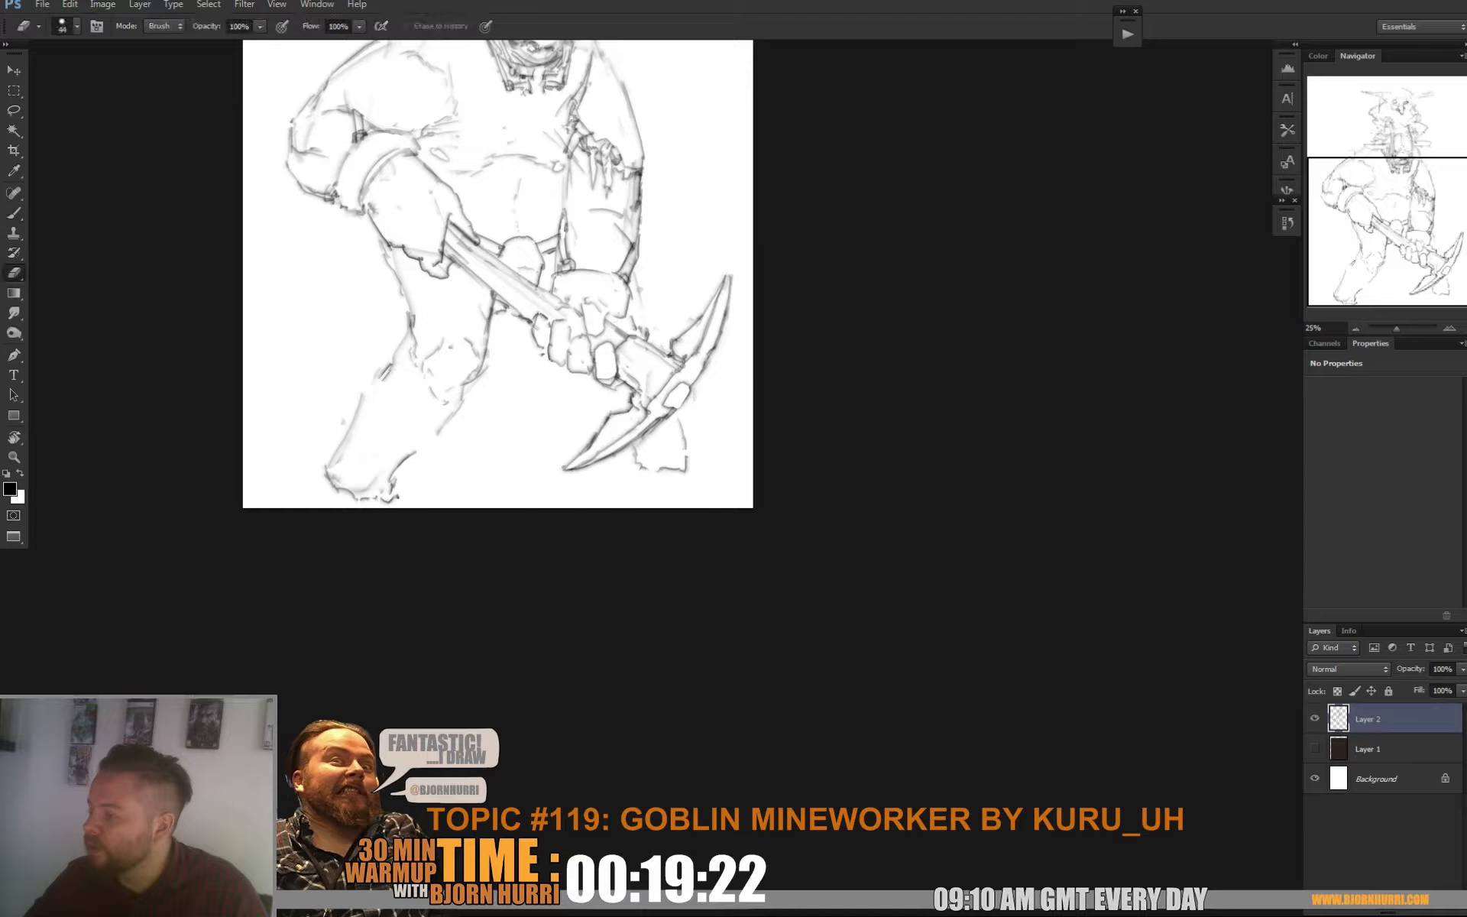
key("b")
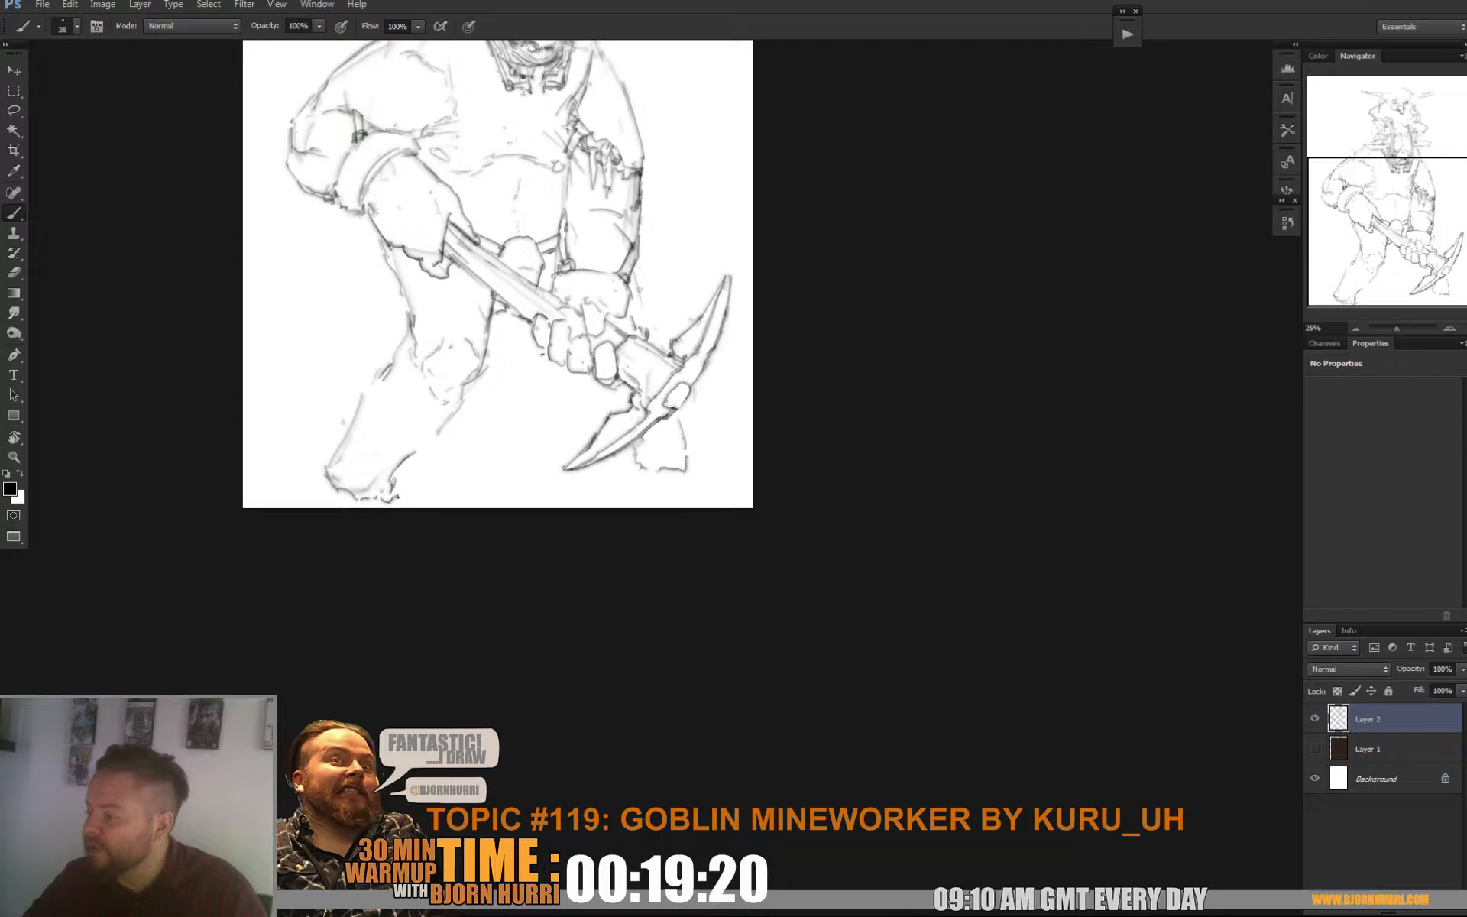
mouse_move(673, 404)
left_mouse_down()
mouse_move(690, 383)
mouse_move(680, 406)
left_mouse_up()
key("e")
key("b")
left_click_drag(627, 352, 600, 404)
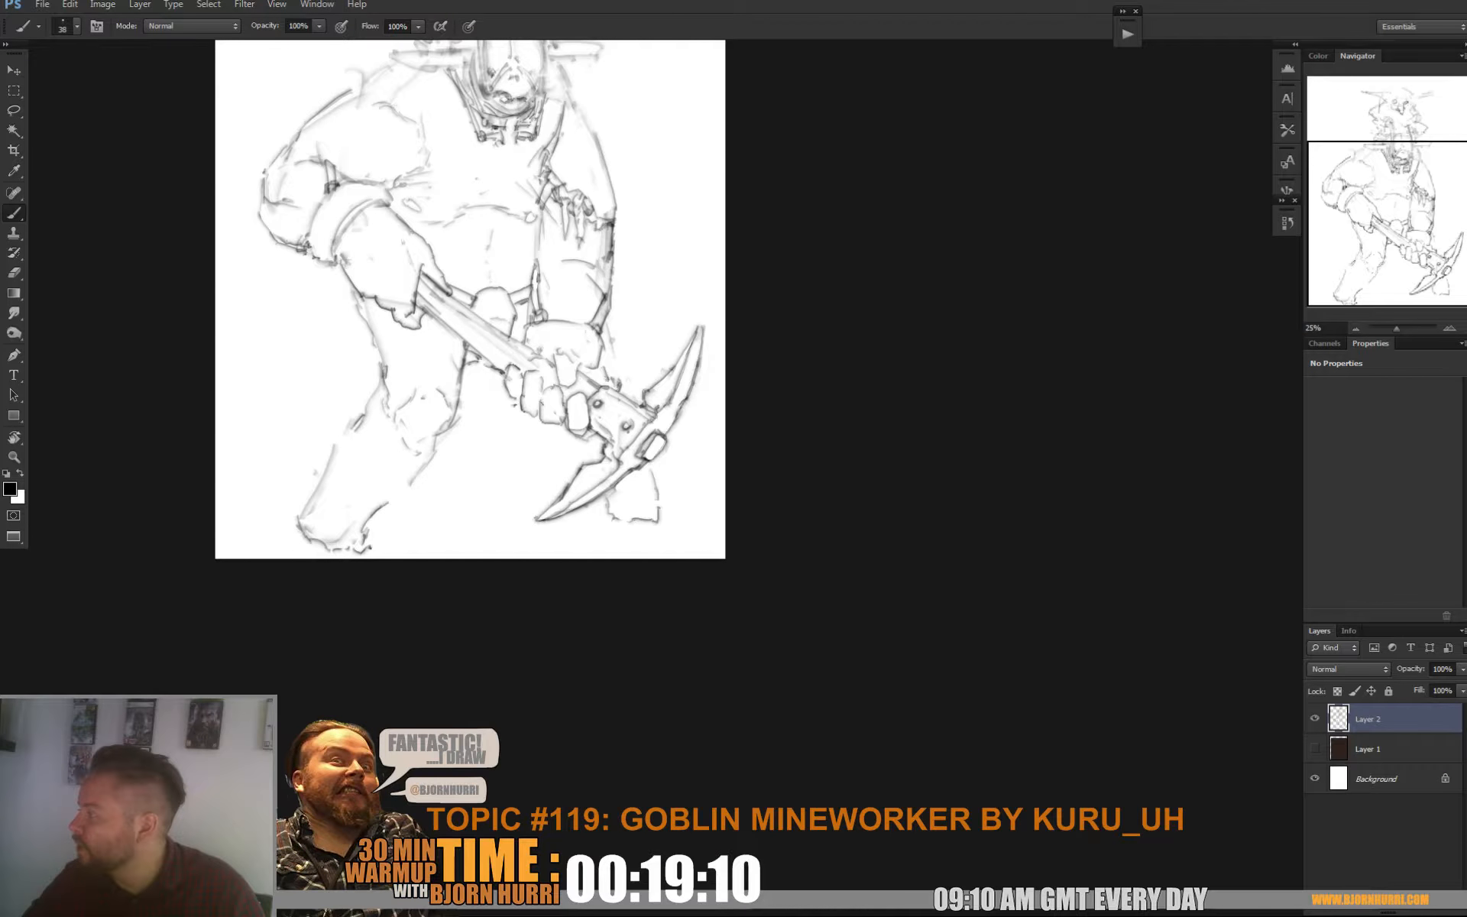
Darken the underside of the bent arm's hand below the handle and add tendon lines across its back
left_click_drag(535, 344, 523, 381)
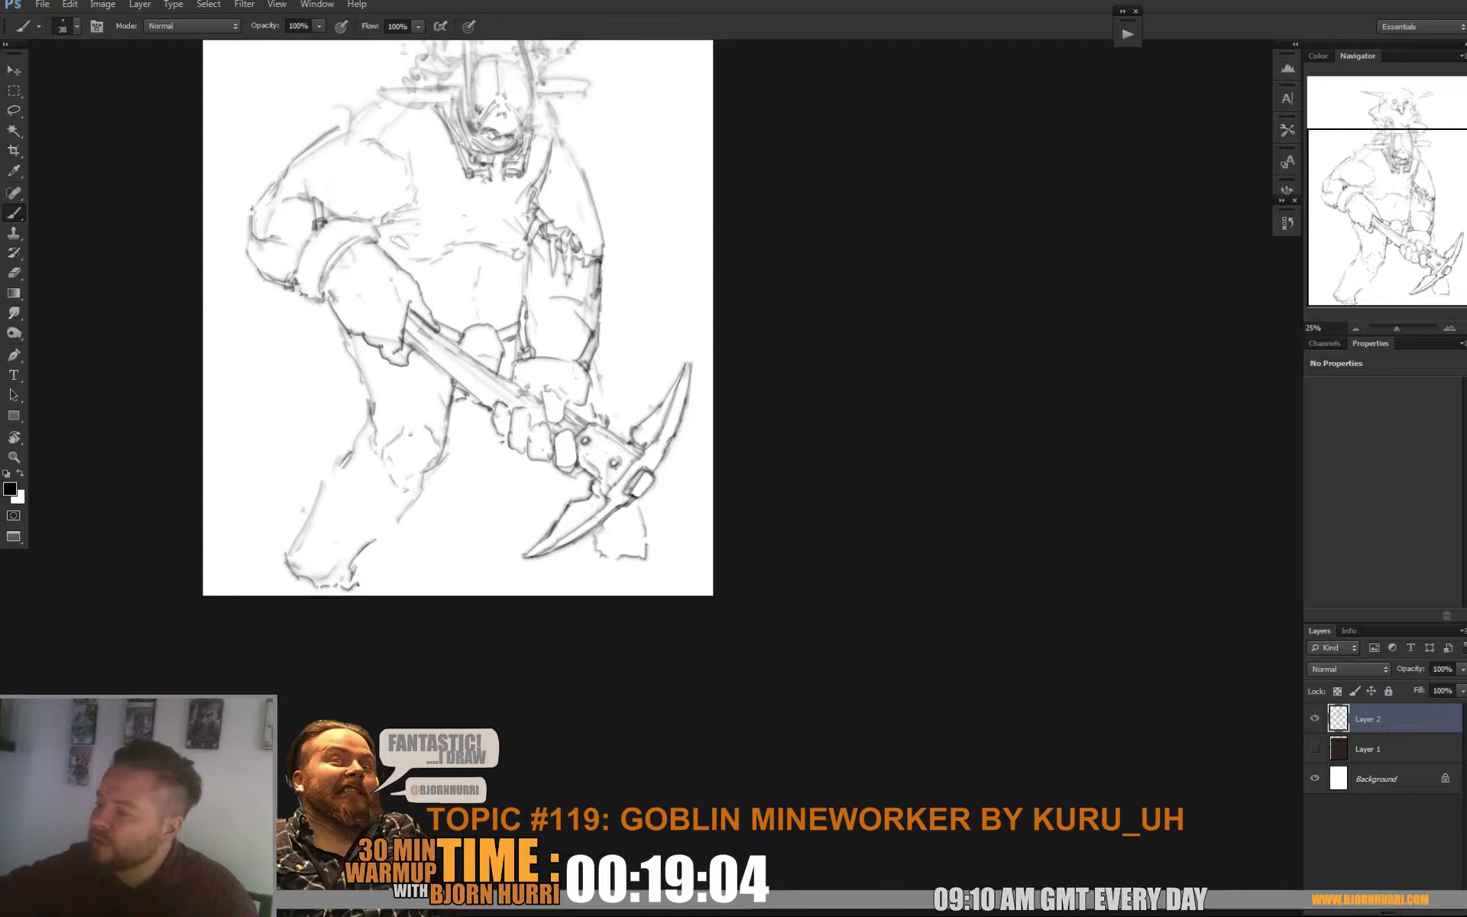
key("e")
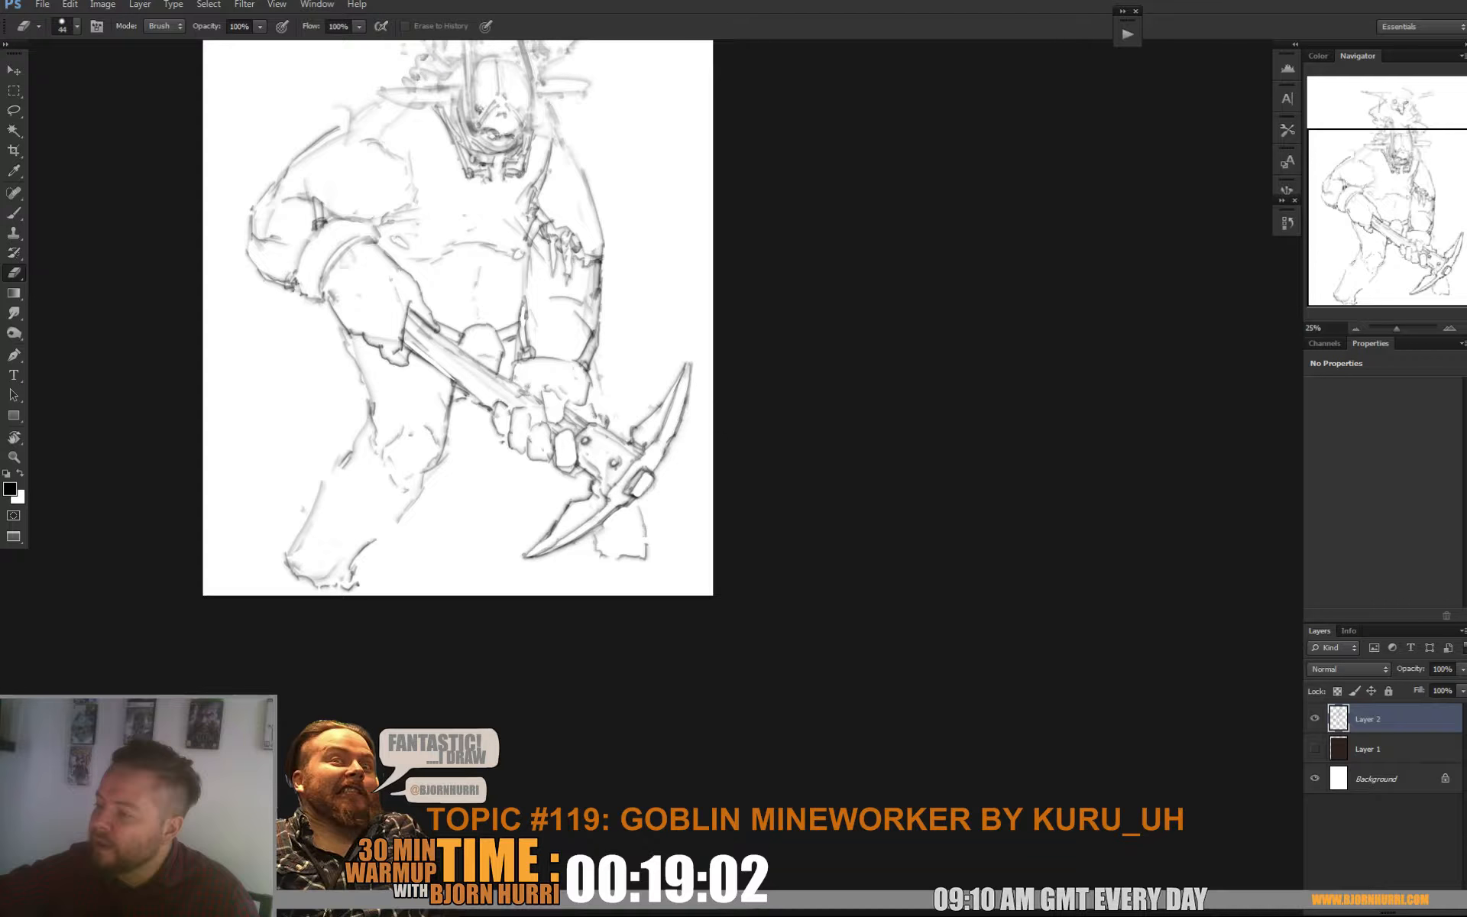
key("b")
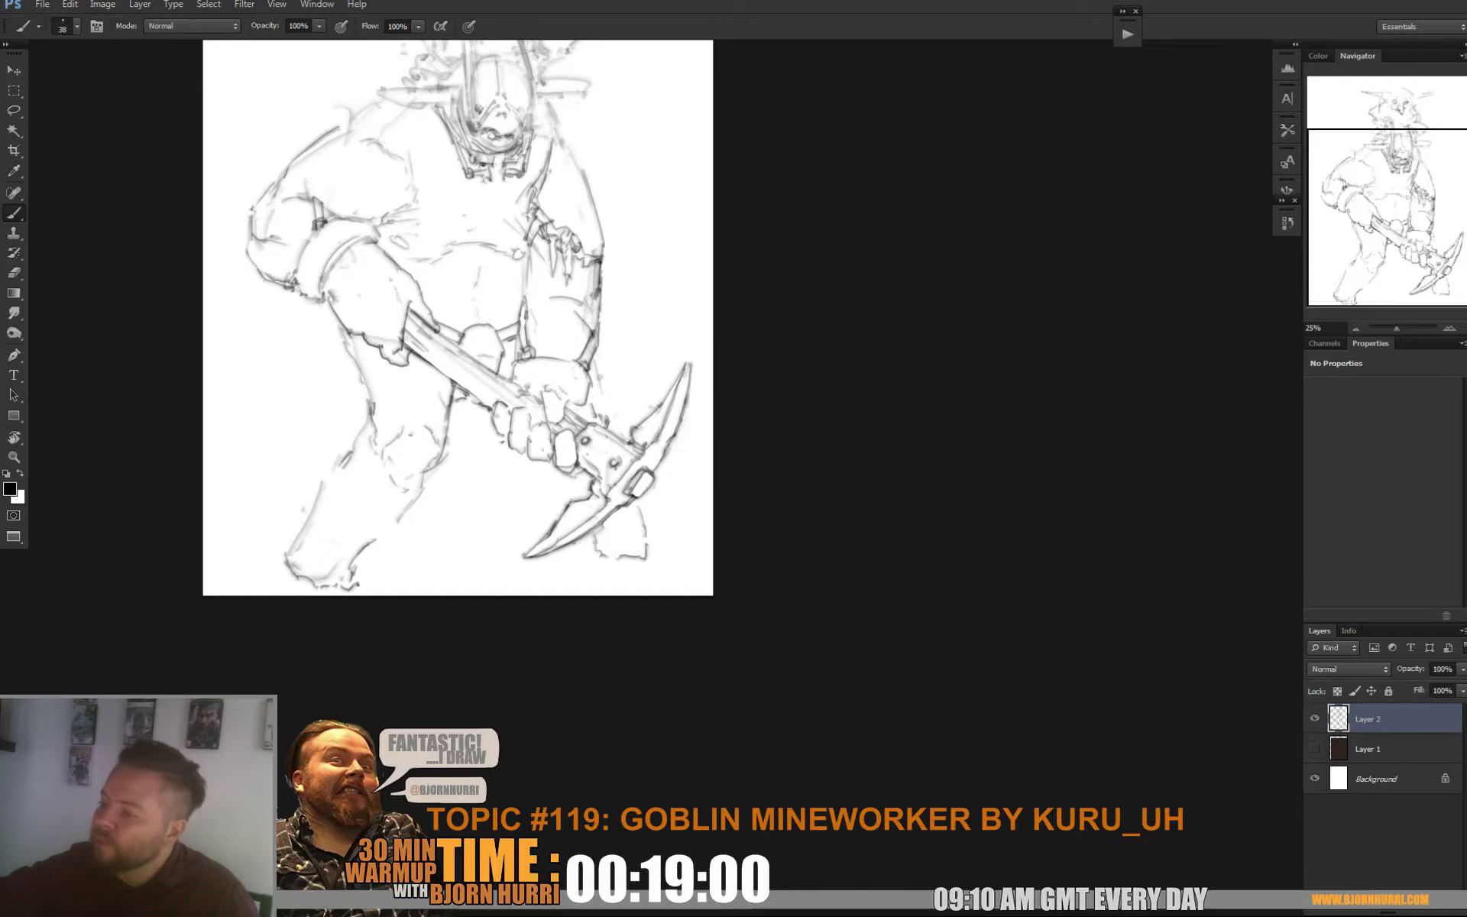
key("e")
key("b")
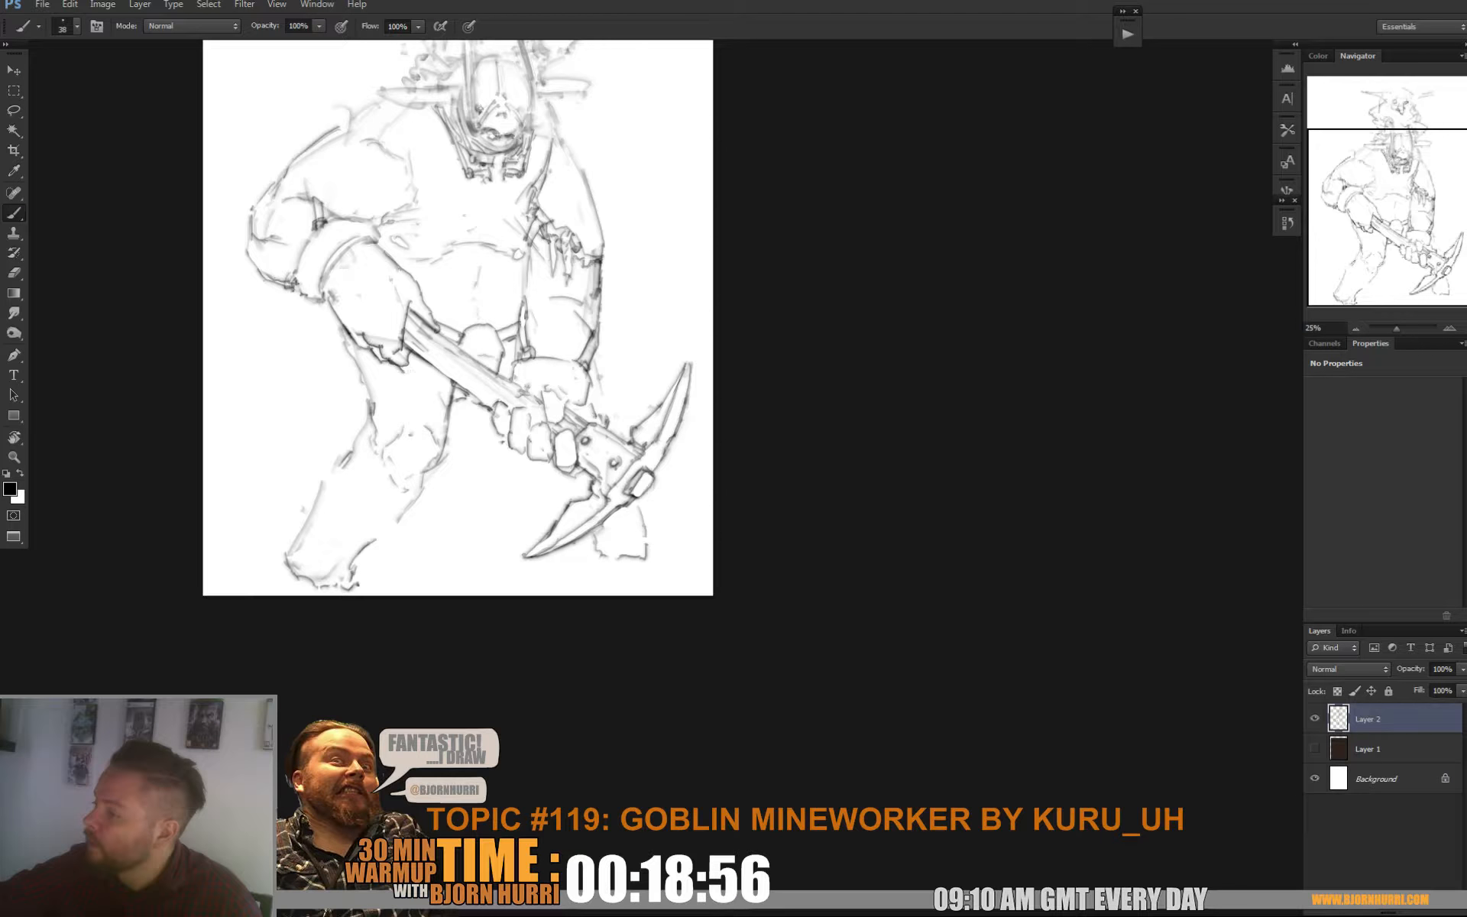
key("e")
left_click_drag(397, 335, 405, 359)
key("b")
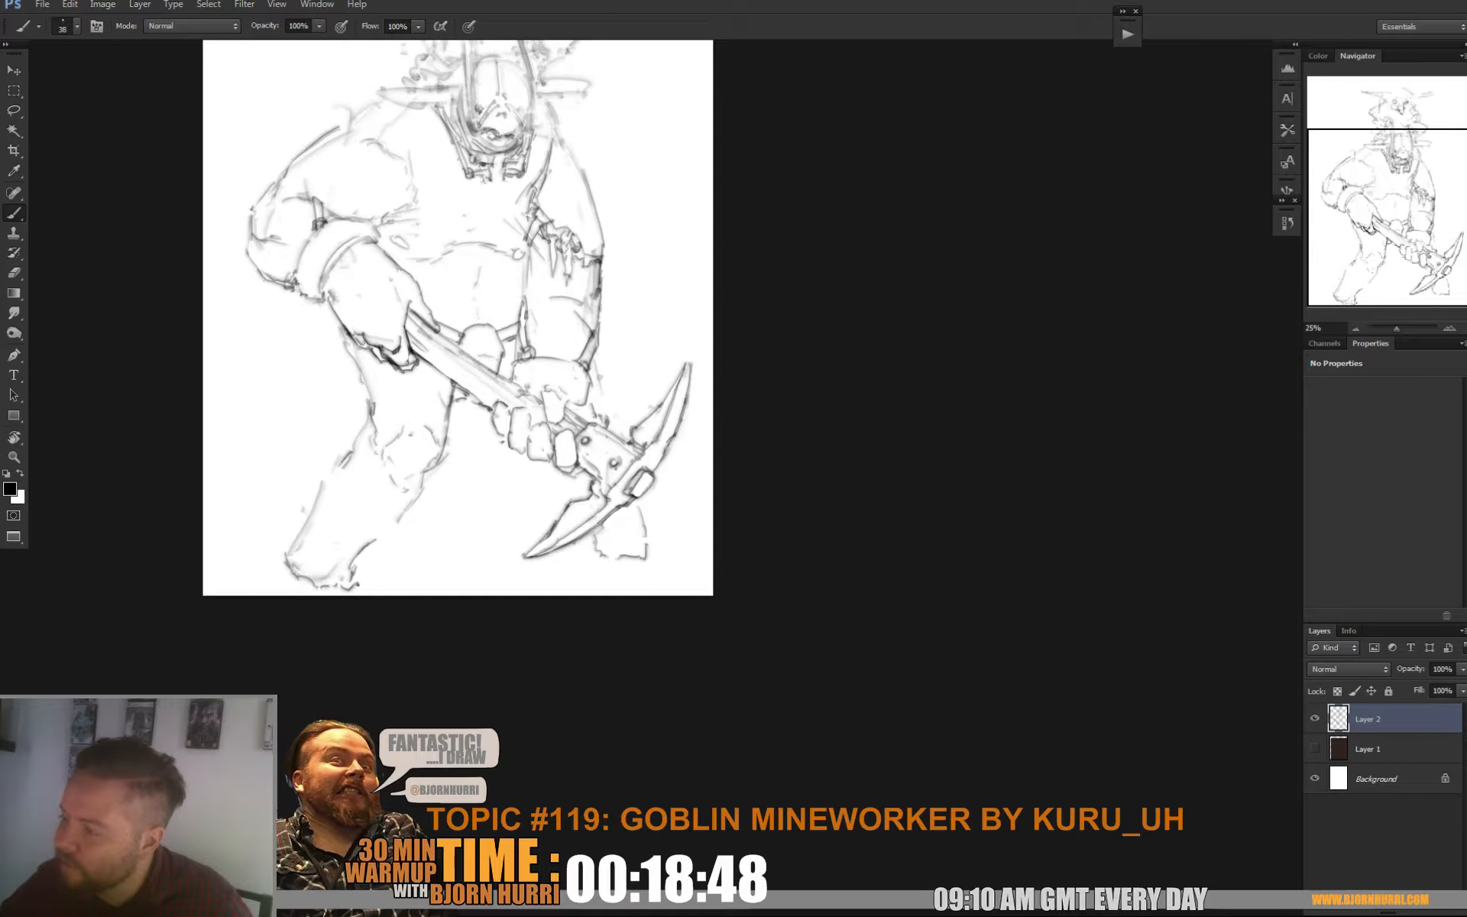
mouse_move(379, 279)
left_mouse_down()
mouse_move(394, 338)
mouse_move(359, 320)
left_mouse_up()
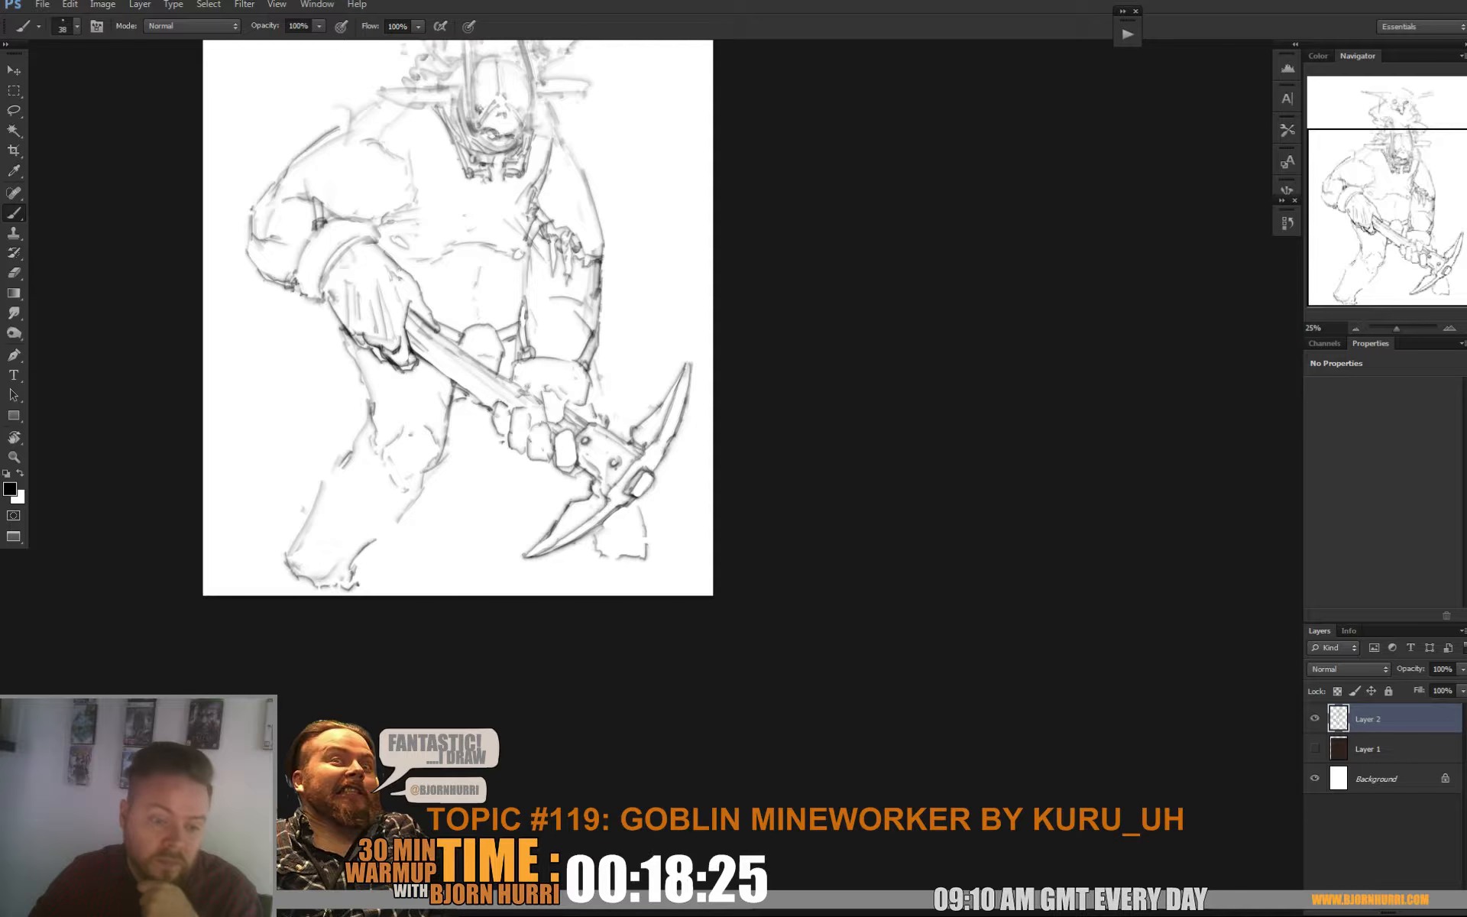
Draw a strap across the chest leading to a round ring beside the straight arm's armpit
left_click_drag(459, 321, 523, 473)
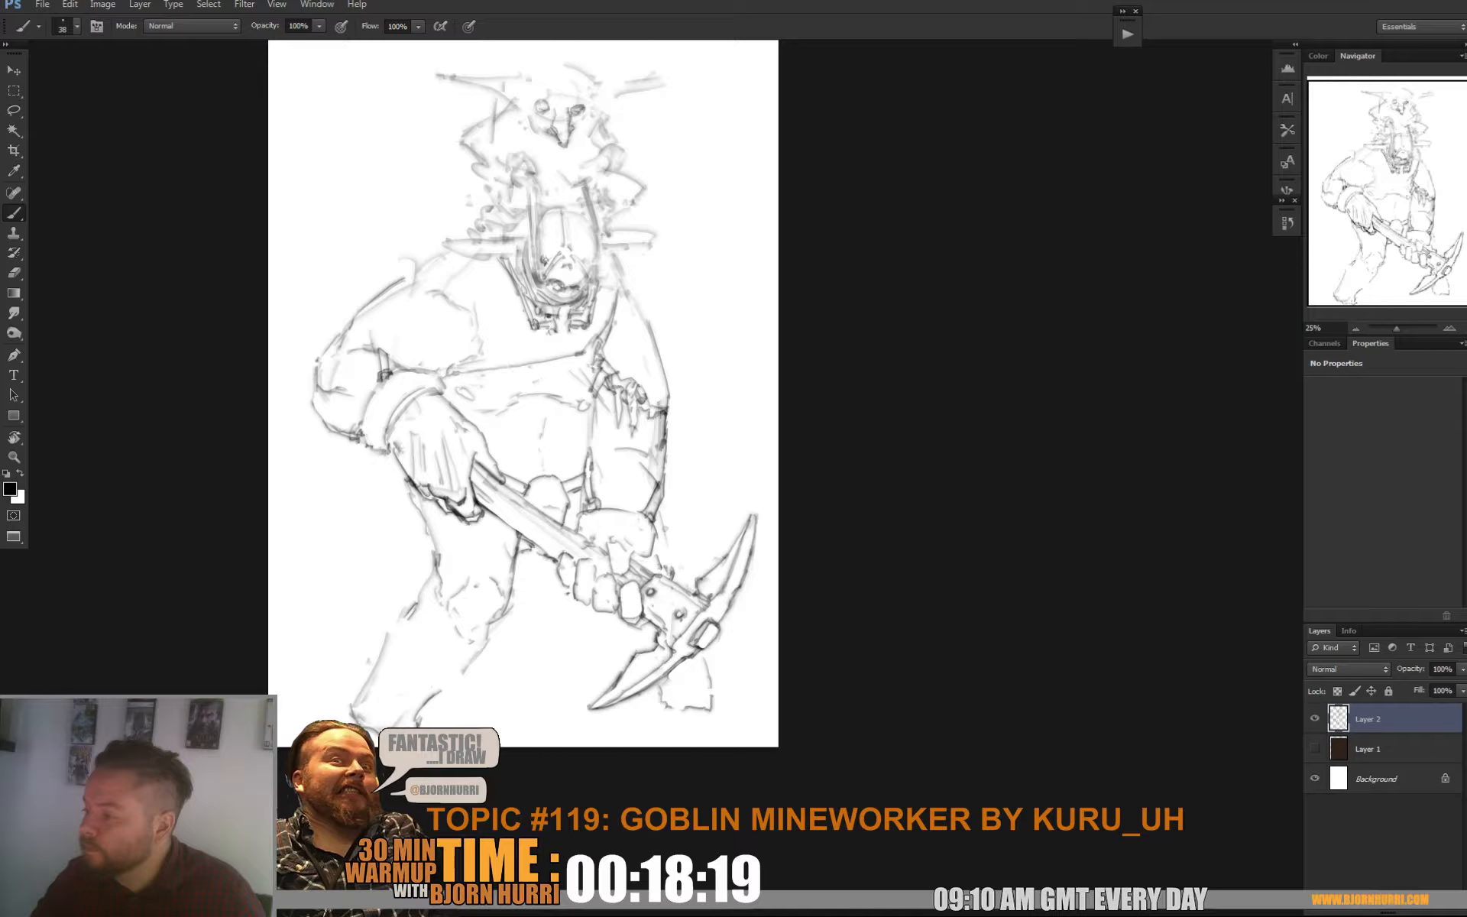
mouse_move(445, 384)
left_mouse_down()
mouse_move(587, 363)
mouse_move(608, 313)
mouse_move(574, 462)
mouse_move(497, 506)
left_mouse_up()
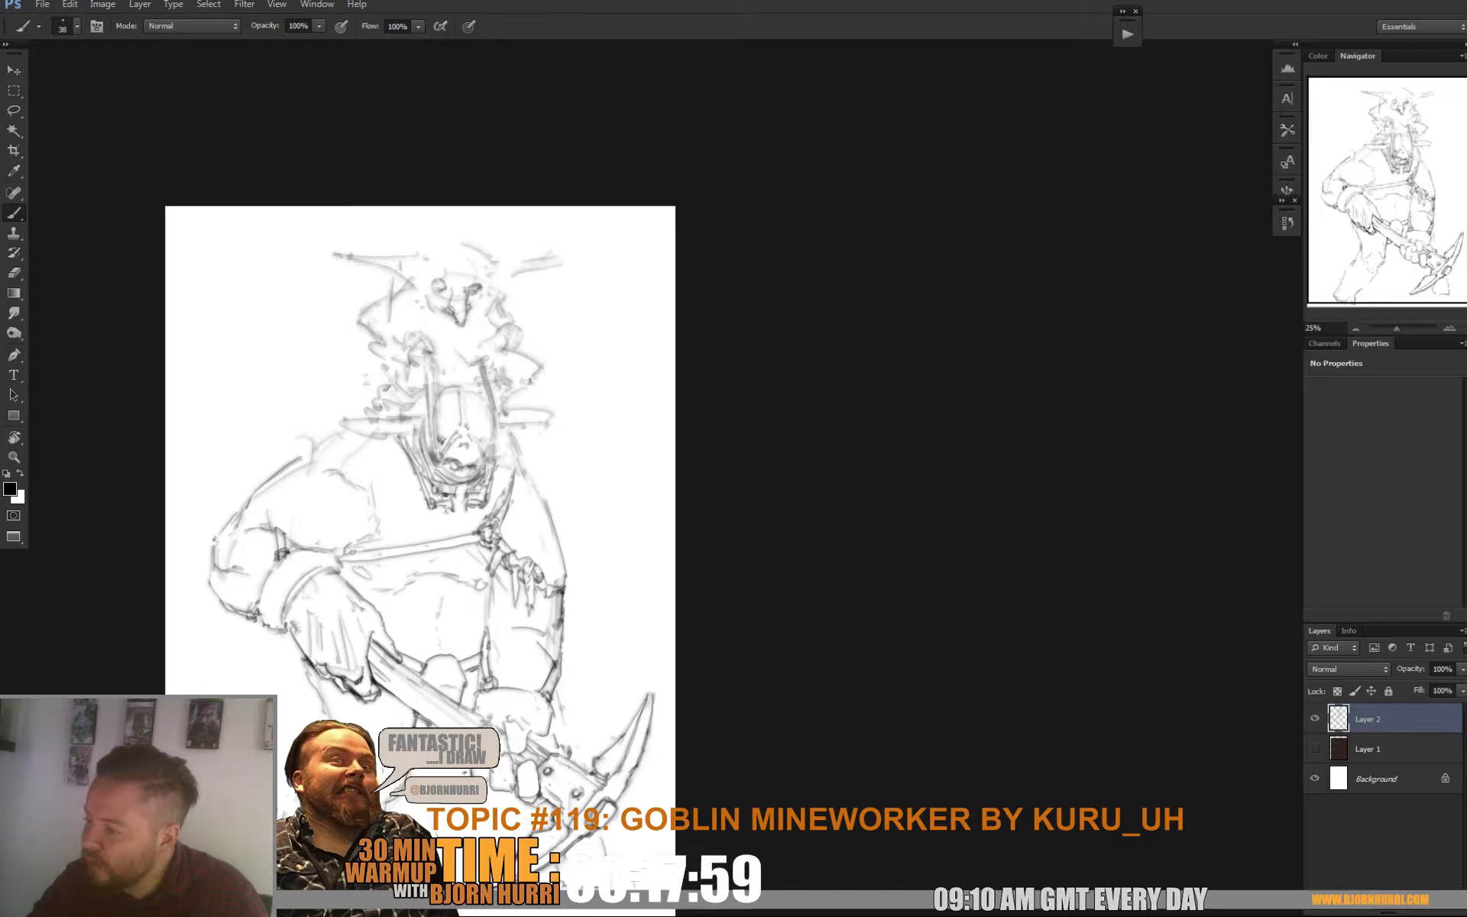
Detail the ear beside the face with small rounded shapes and outline riveted collar flaps on both sides of the neck
key("e")
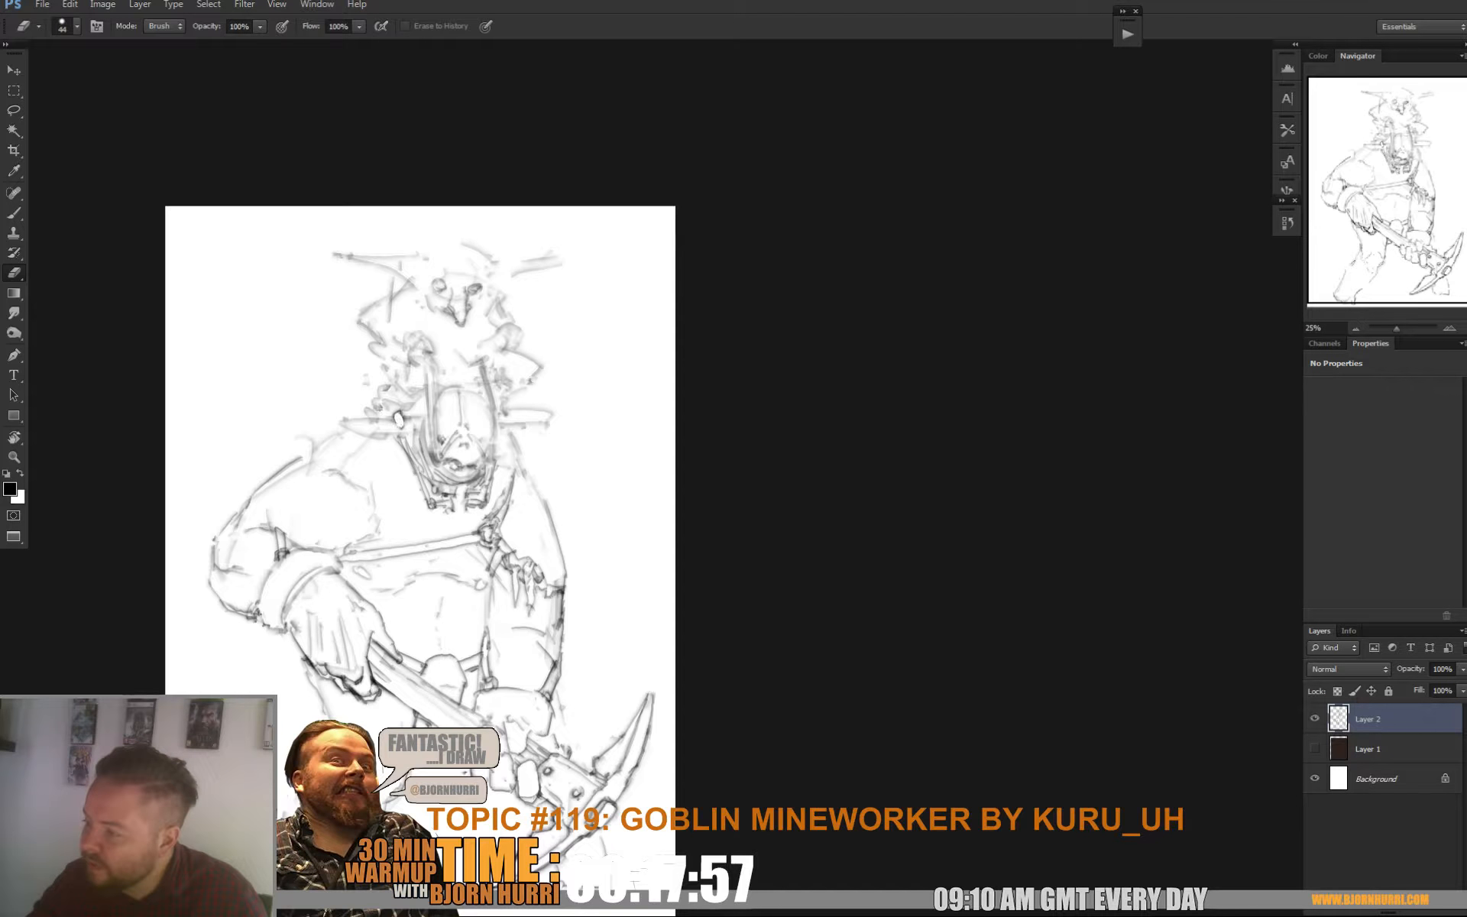
key("b")
mouse_move(369, 413)
left_mouse_down()
mouse_move(373, 424)
mouse_move(417, 406)
mouse_move(391, 415)
mouse_move(410, 352)
mouse_move(396, 397)
mouse_move(411, 431)
mouse_move(430, 425)
mouse_move(409, 400)
left_mouse_up()
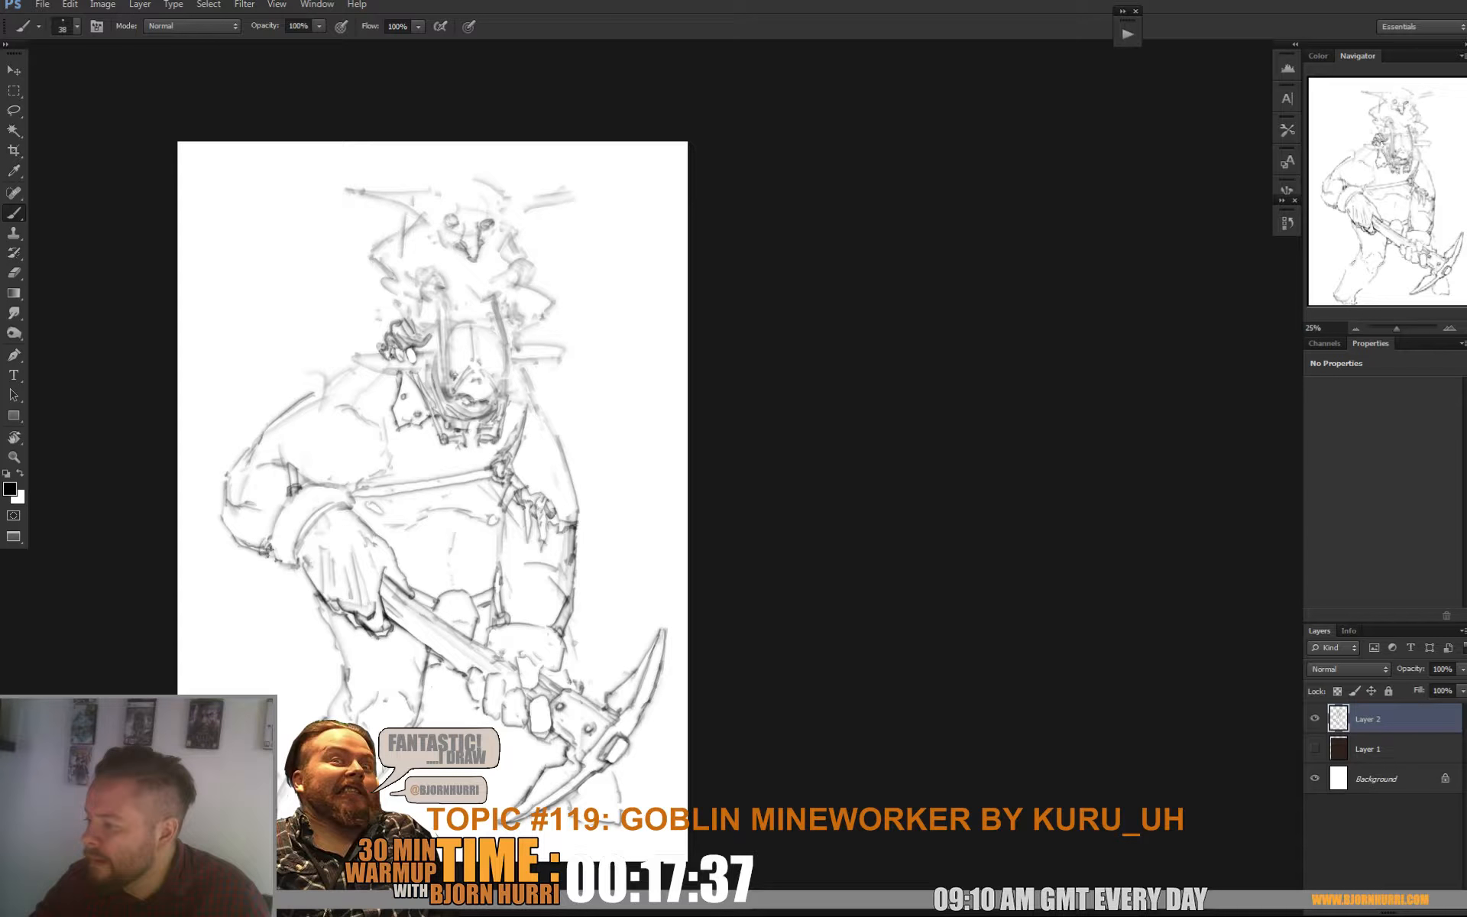
mouse_move(506, 416)
left_mouse_down()
mouse_move(521, 424)
mouse_move(527, 402)
mouse_move(495, 396)
mouse_move(490, 417)
left_mouse_up()
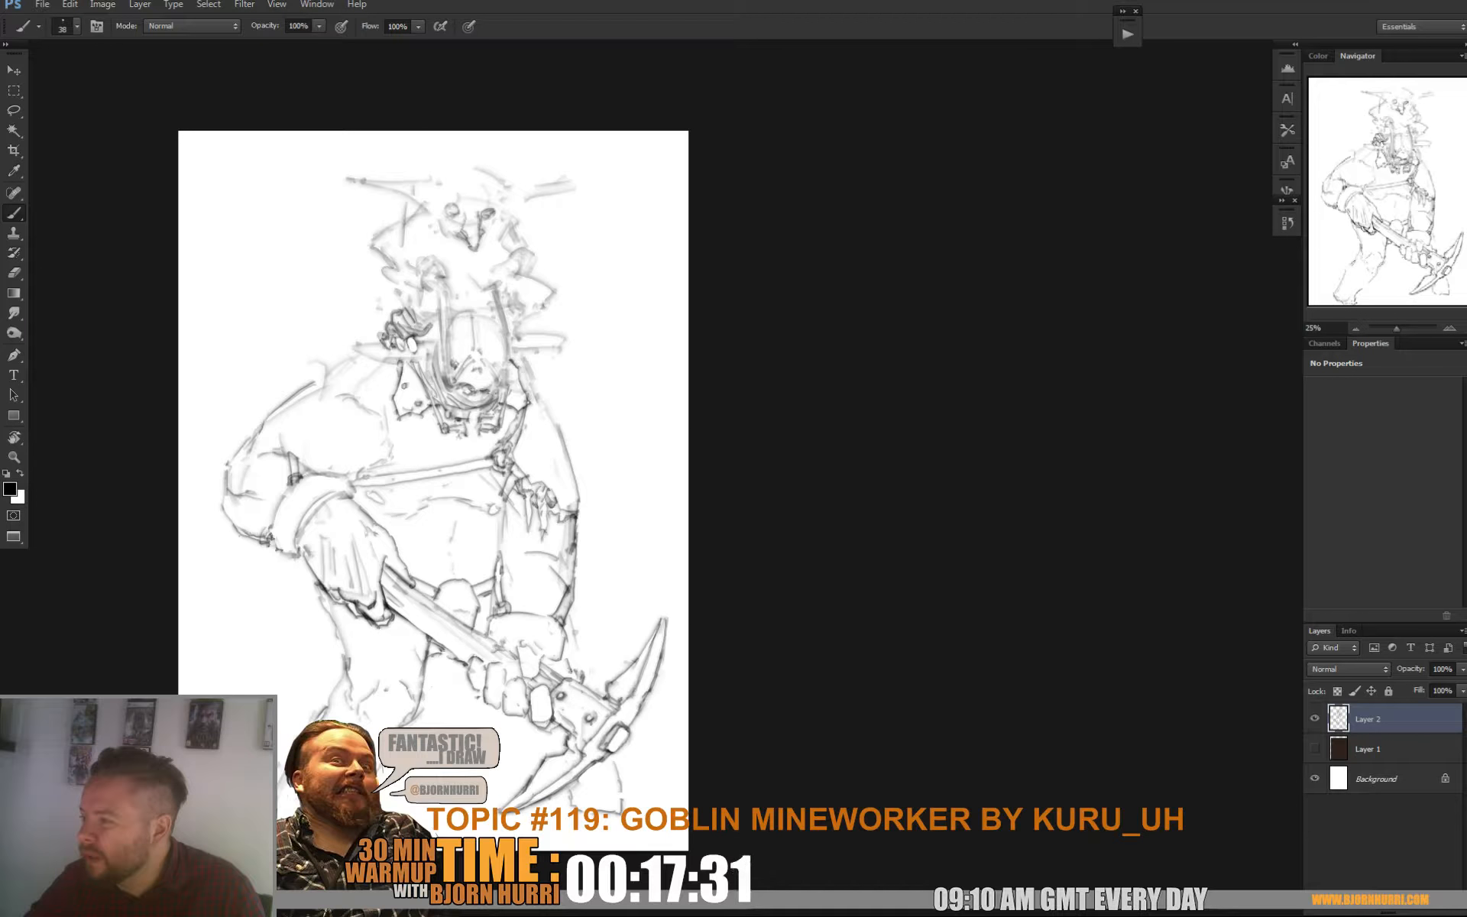
Outline a drooping limb with a rounded loop and a hooked tip beside the upper figure's head
key("e")
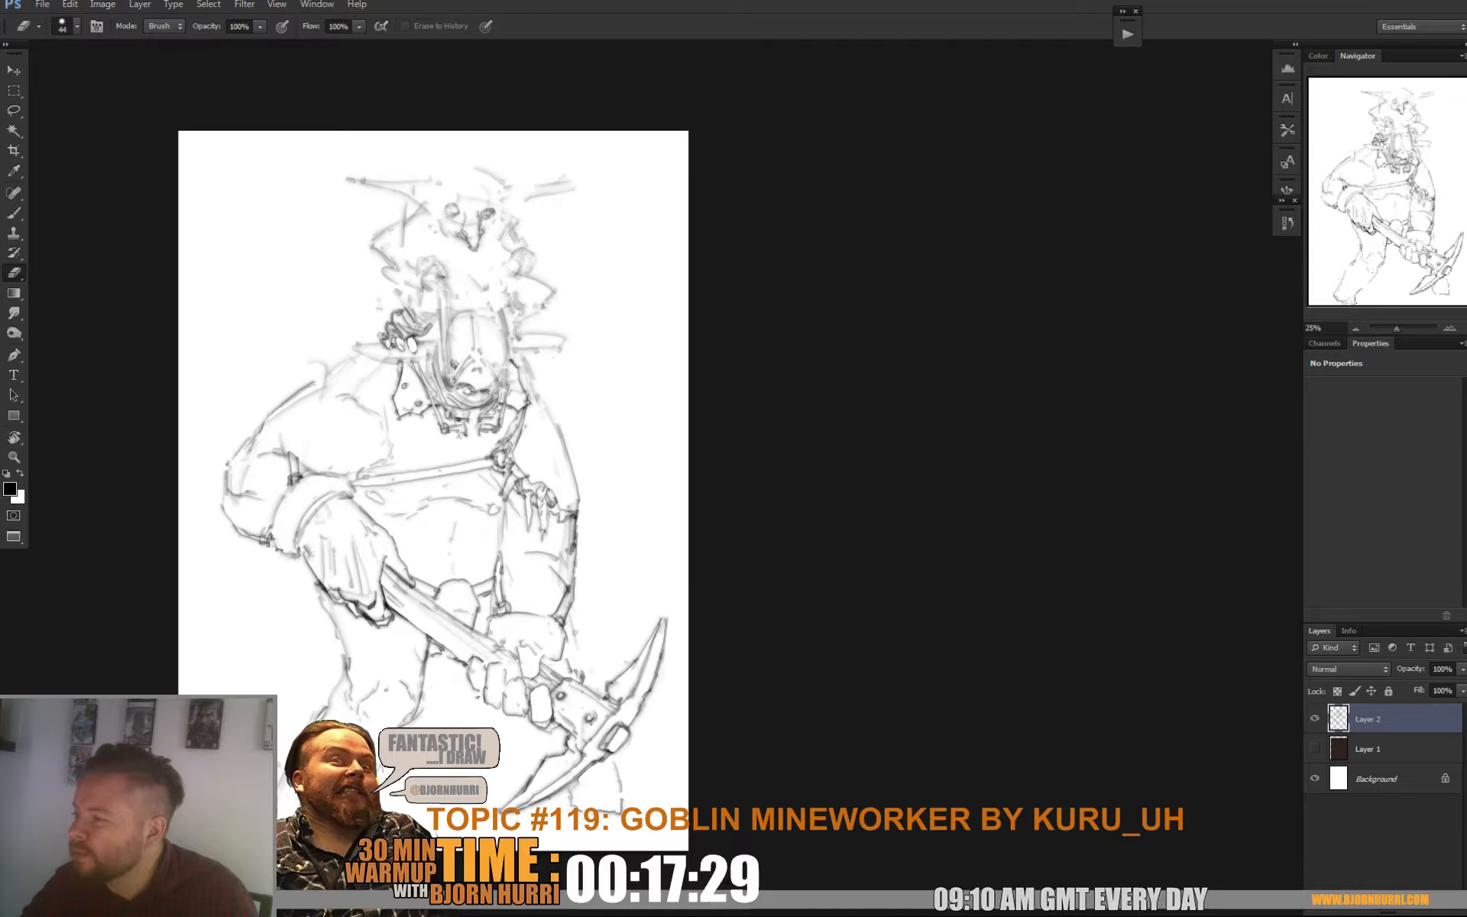
key("b")
mouse_move(532, 254)
left_mouse_down()
mouse_move(523, 267)
mouse_move(534, 252)
mouse_move(580, 275)
left_mouse_up()
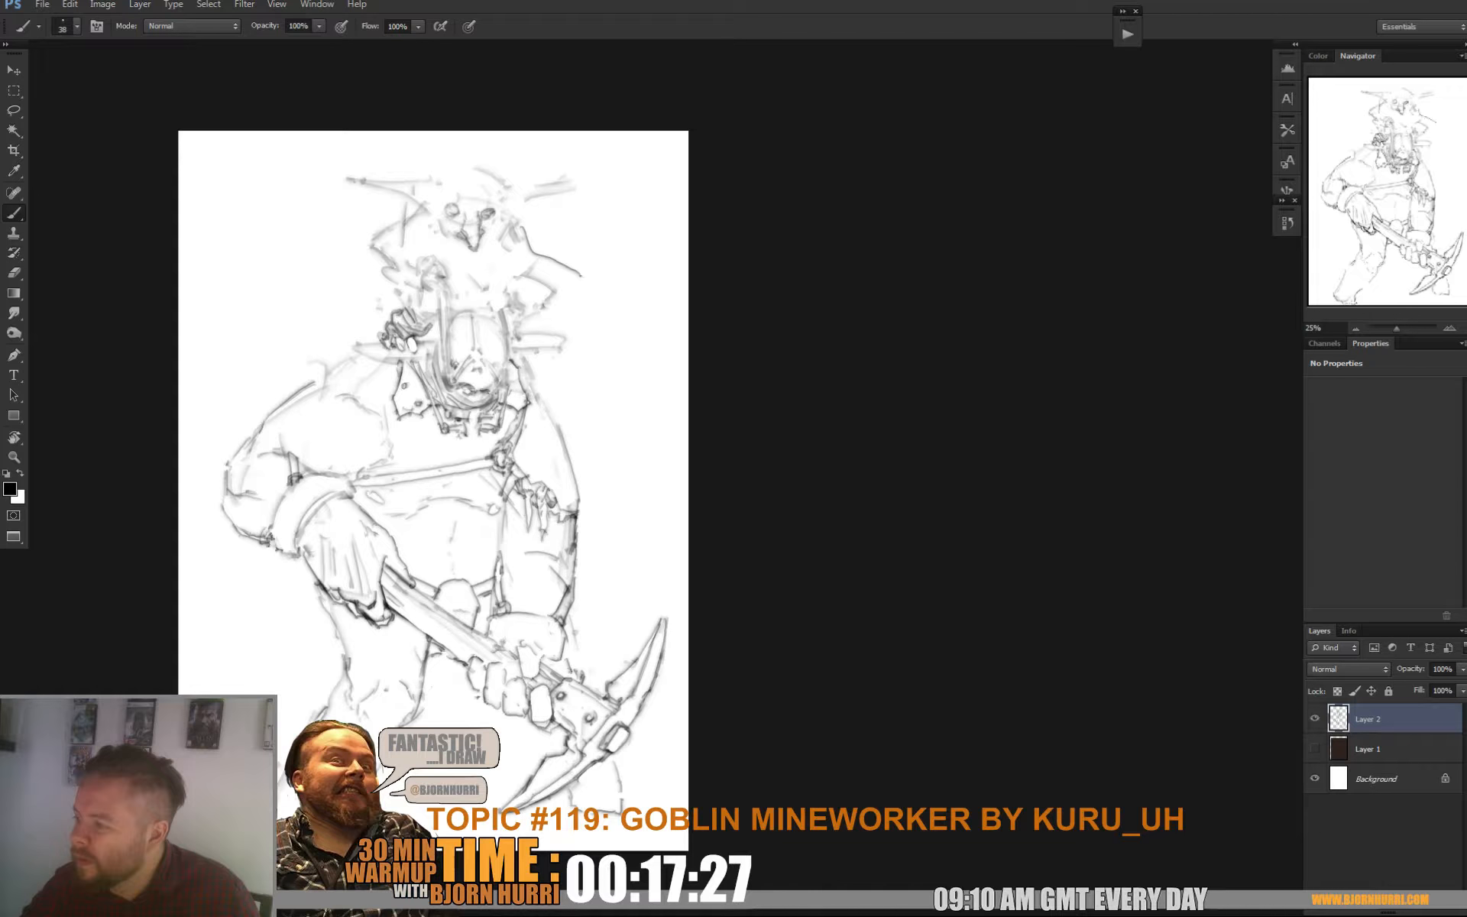
mouse_move(521, 212)
left_mouse_down()
mouse_move(586, 258)
mouse_move(559, 229)
mouse_move(553, 252)
mouse_move(589, 267)
left_mouse_up()
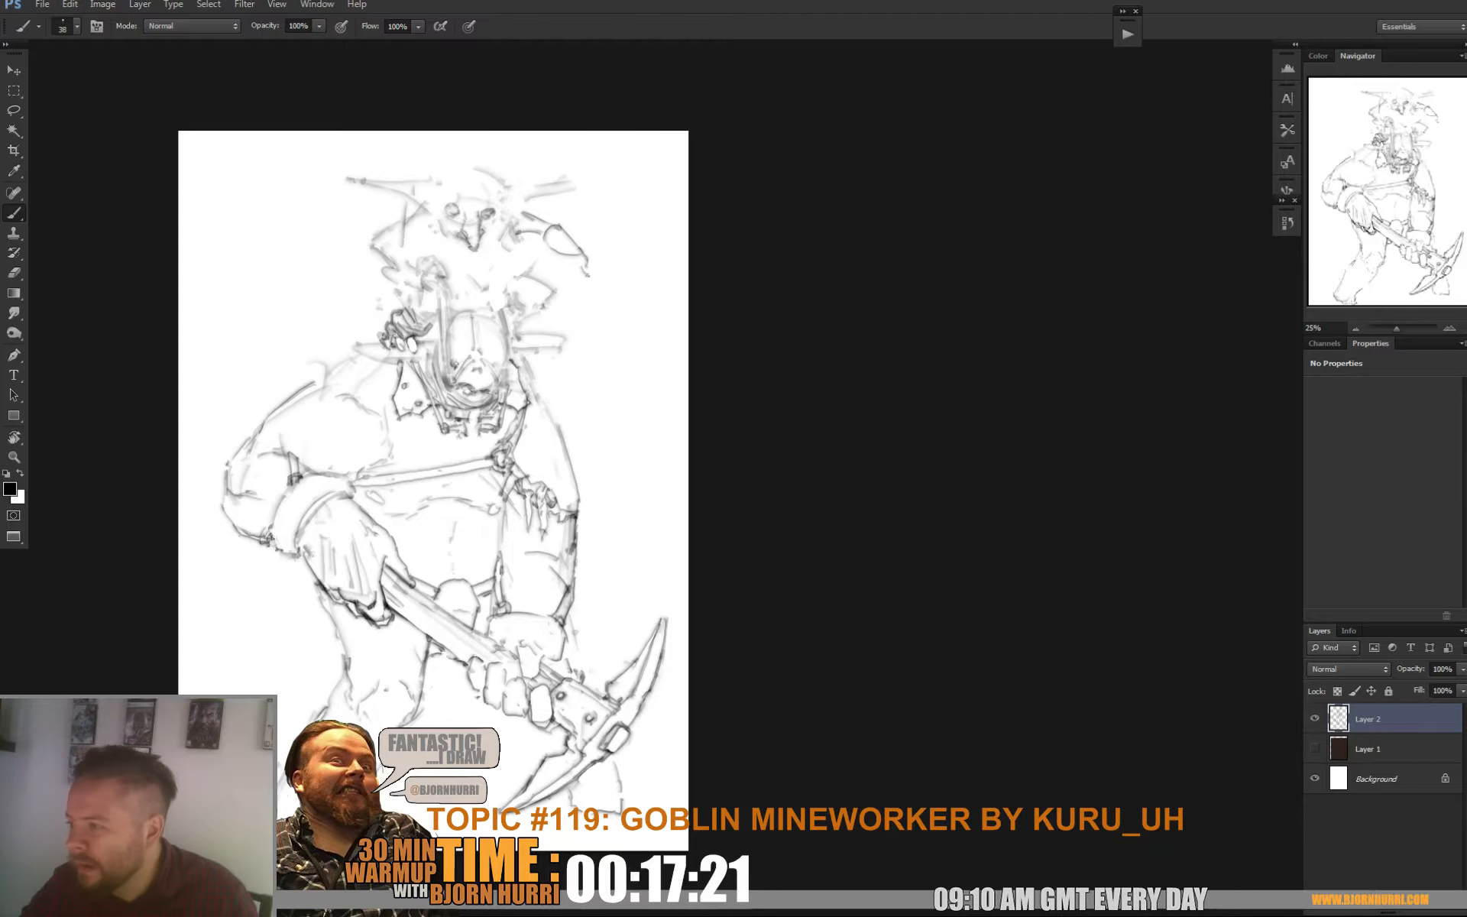
left_click_drag(434, 458, 416, 455)
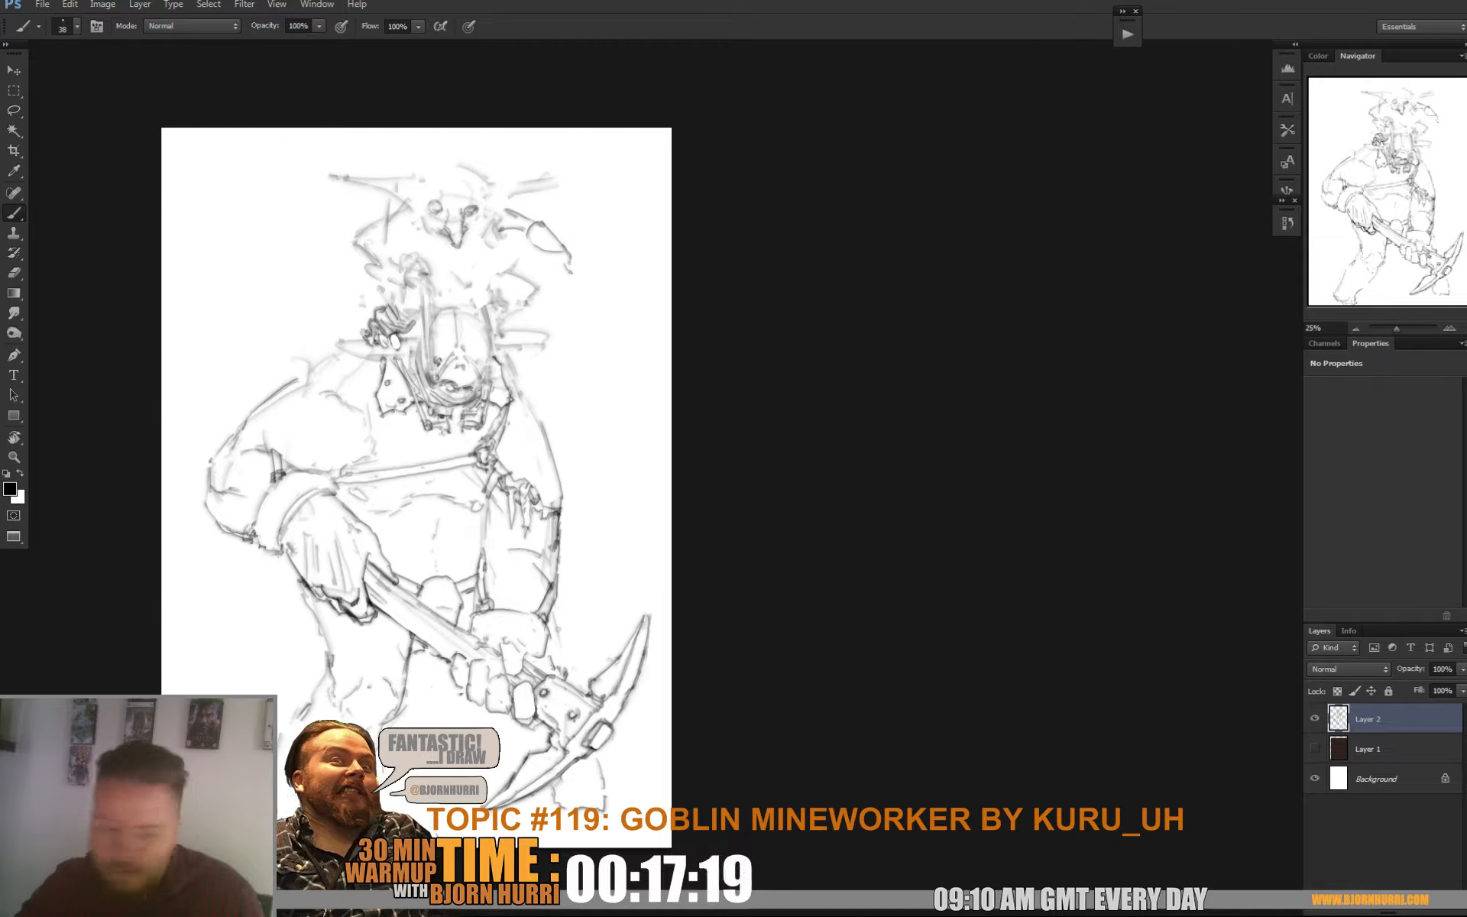
Darken the large goblin's eye, then draw the long vertical strap beside it and erase the strap's inside to clean white
key("ctrl+plus")
key("ctrl+plus")
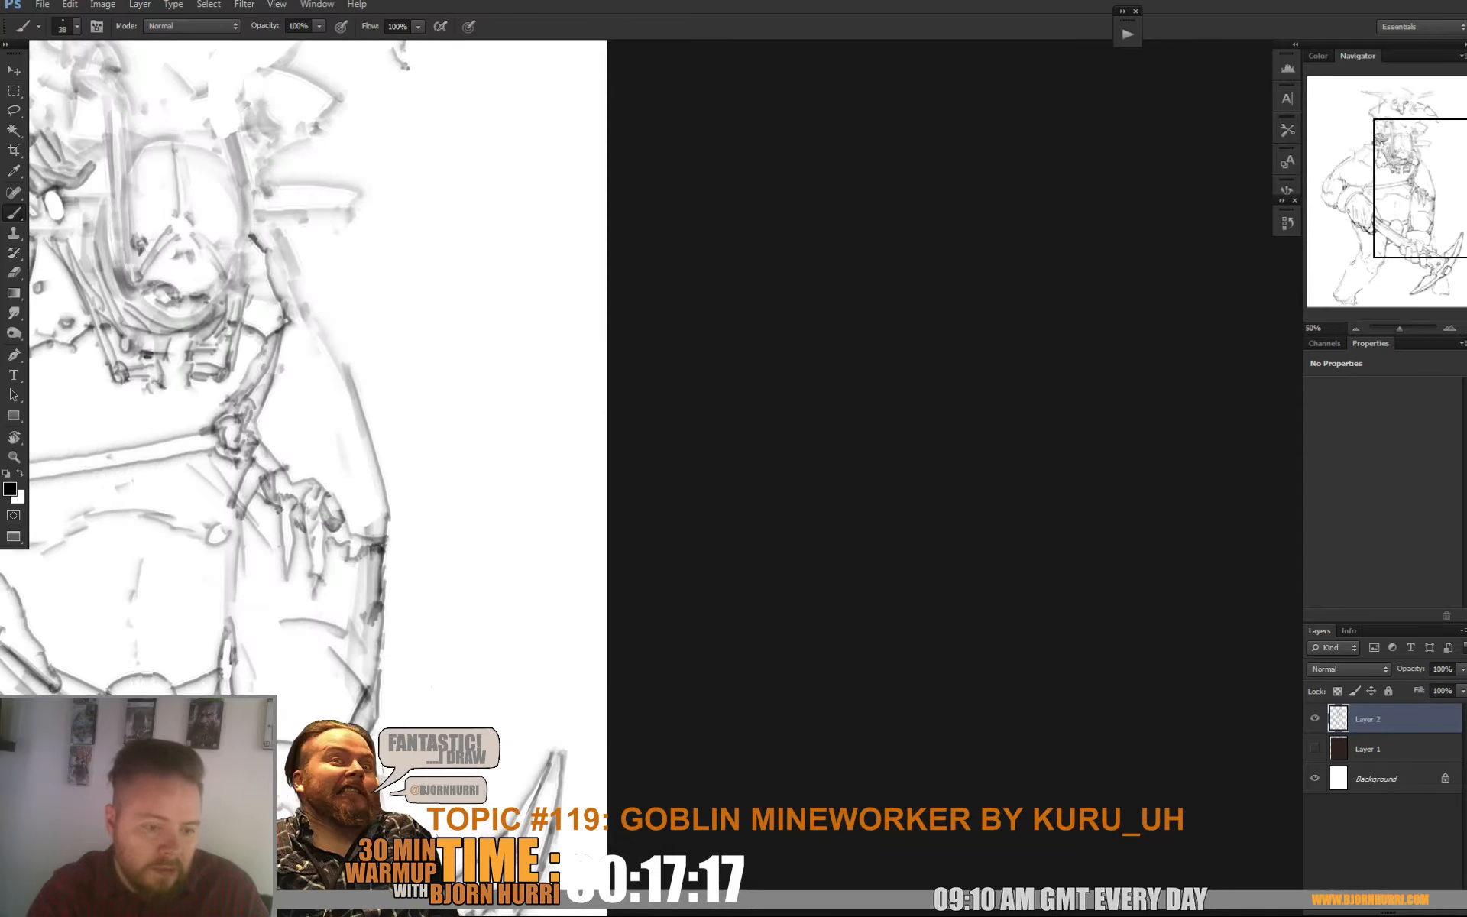
mouse_move(321, 367)
left_mouse_down()
mouse_move(545, 540)
mouse_move(656, 682)
mouse_move(629, 649)
left_mouse_up()
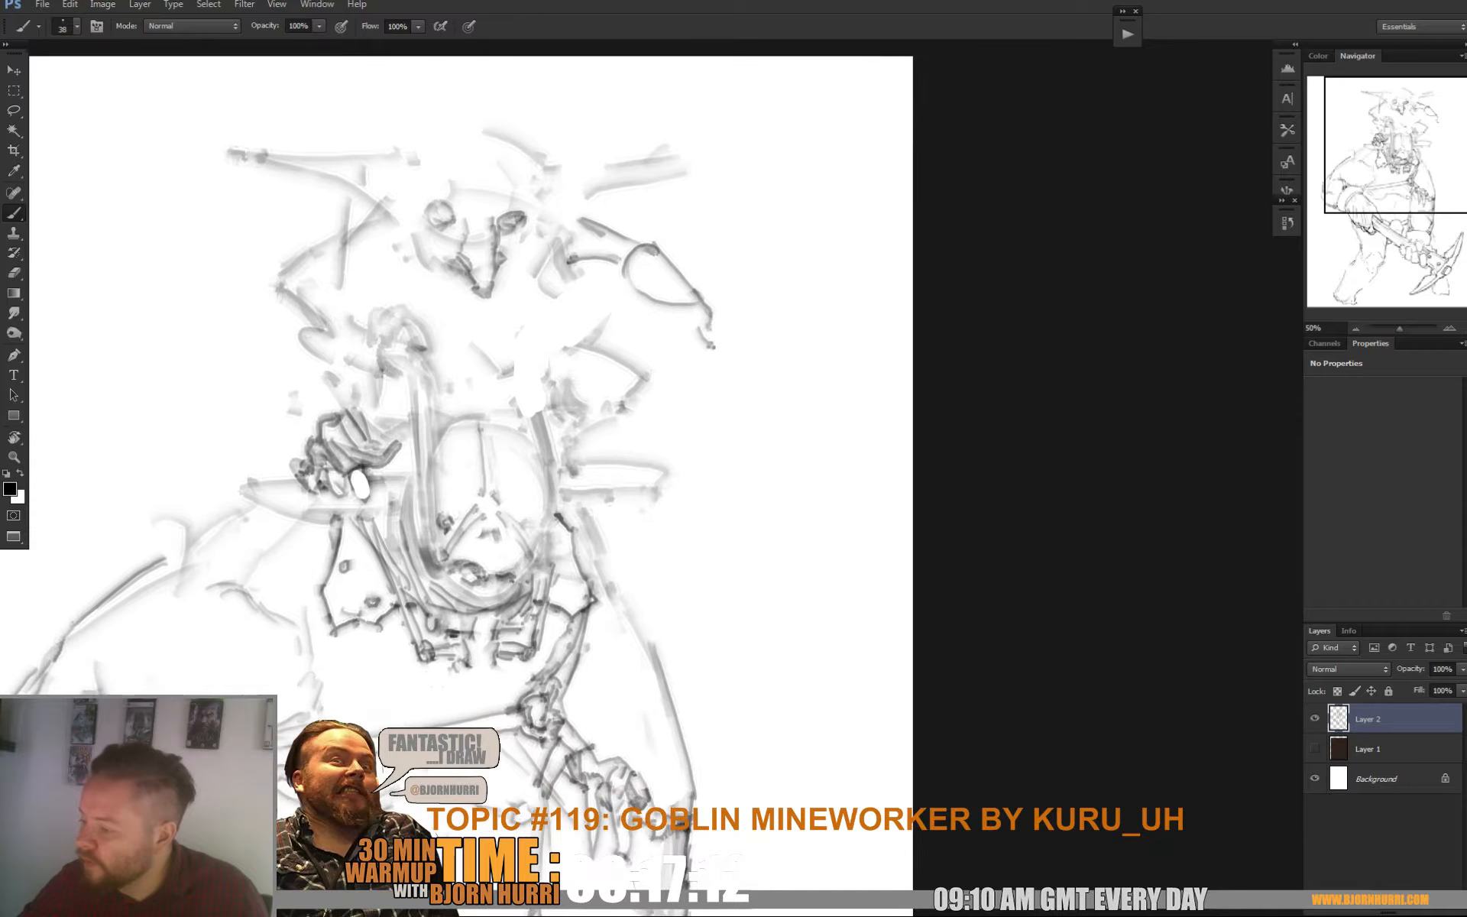
left_click_drag(447, 521, 441, 521)
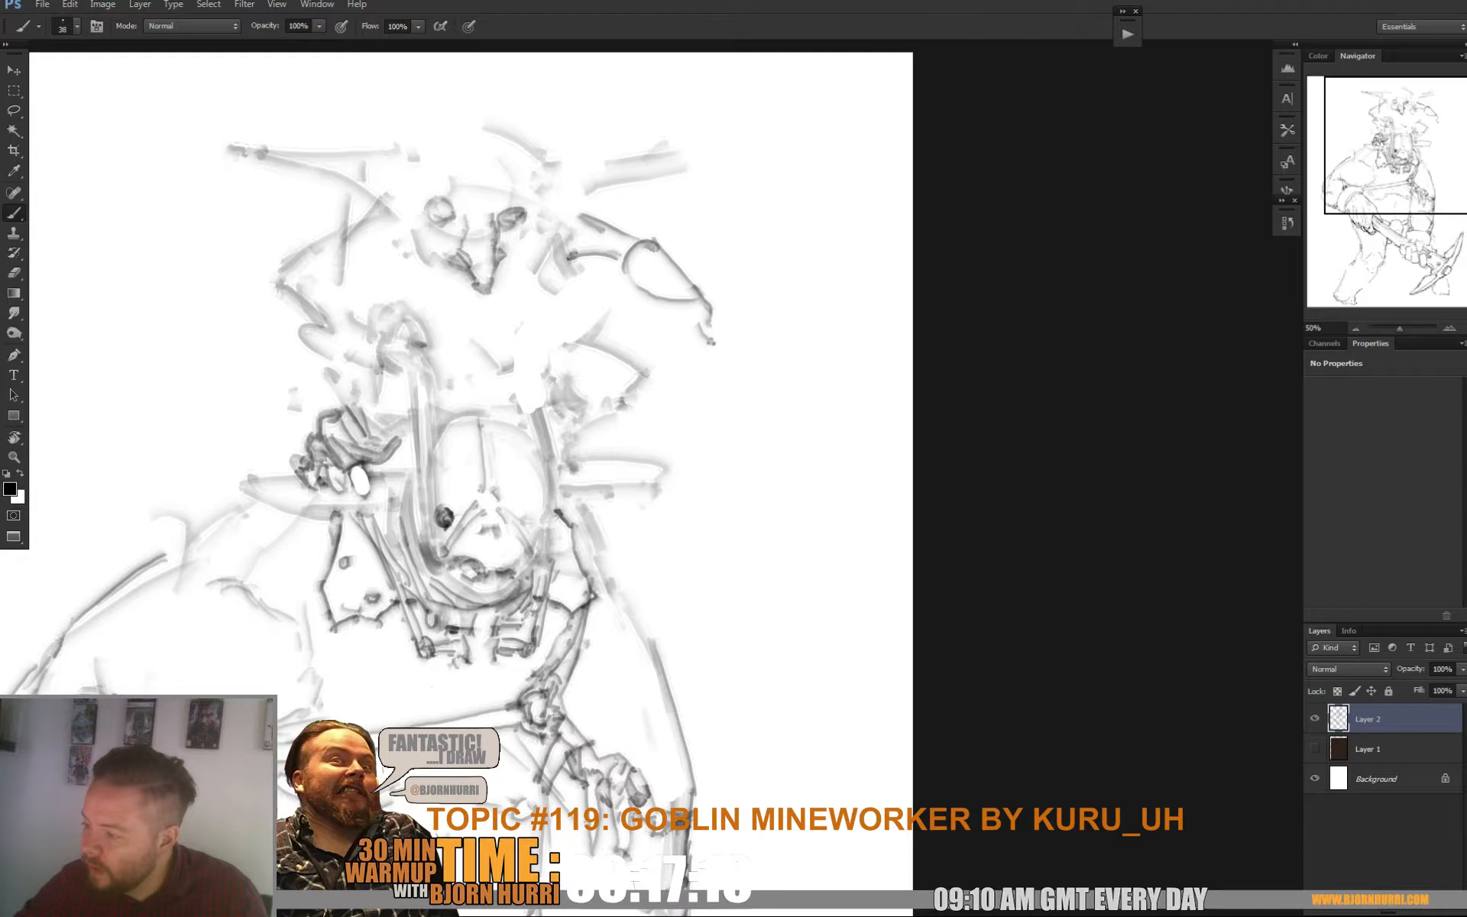
left_click_drag(419, 344, 430, 468)
left_click_drag(430, 403, 436, 515)
key("e")
left_click_drag(420, 355, 433, 511)
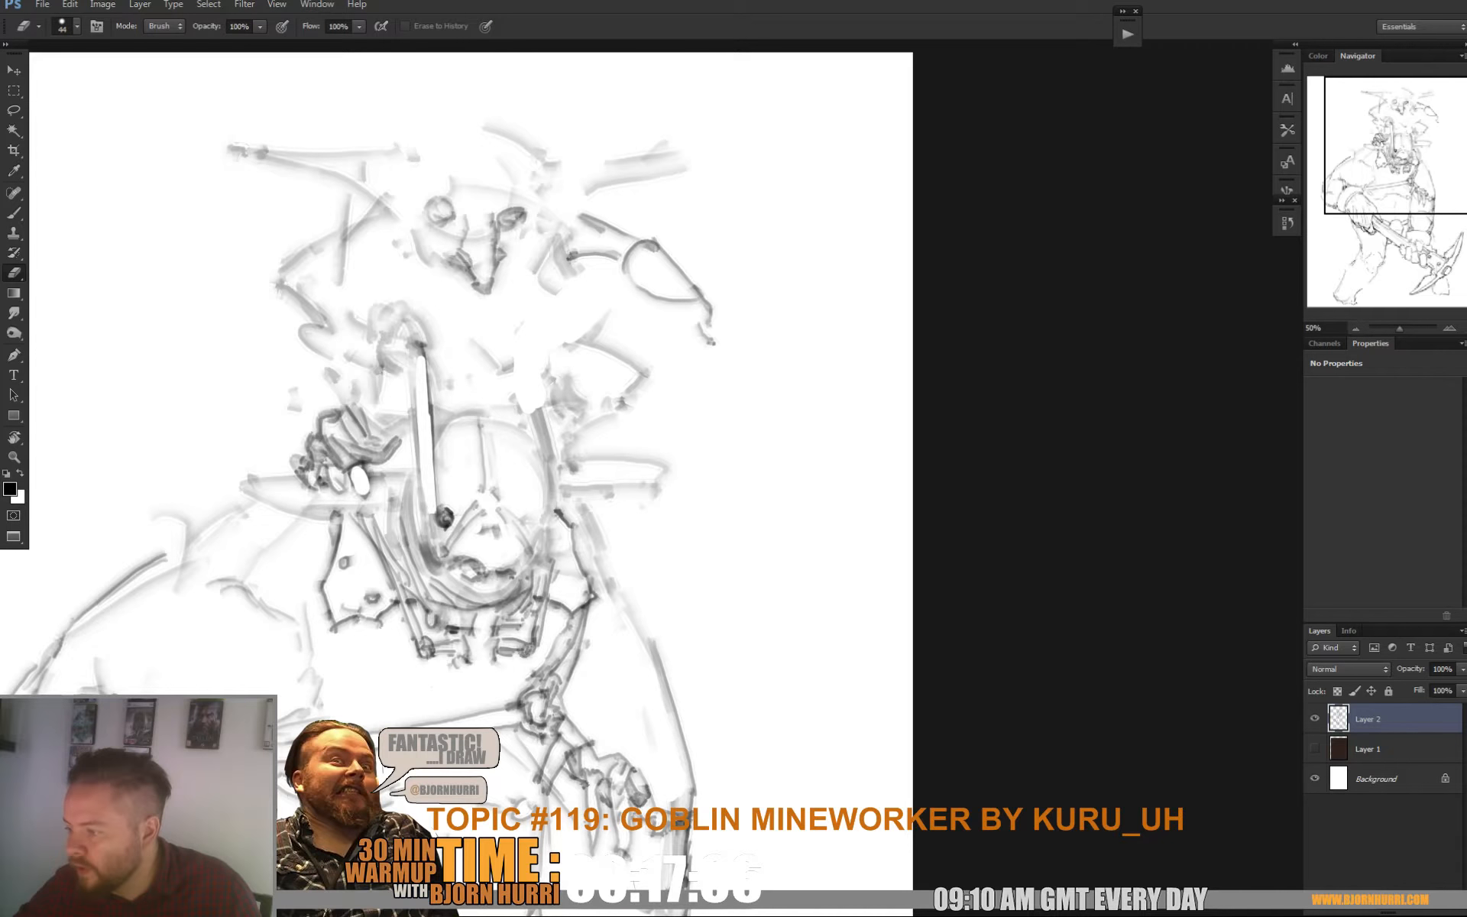
left_click_drag(428, 412, 439, 539)
Draw triangular straps around the large goblin's muzzle and an oval disc where the long vertical strap ends
key("b")
mouse_move(418, 345)
left_mouse_down()
mouse_move(437, 574)
mouse_move(405, 431)
mouse_move(445, 504)
mouse_move(505, 480)
mouse_move(515, 459)
left_mouse_up()
key("e")
key("b")
mouse_move(511, 405)
left_mouse_down()
mouse_move(486, 443)
mouse_move(463, 422)
left_mouse_up()
mouse_move(467, 400)
left_mouse_down()
mouse_move(459, 408)
mouse_move(485, 391)
mouse_move(468, 320)
mouse_move(473, 374)
left_mouse_up()
key("e")
key("b")
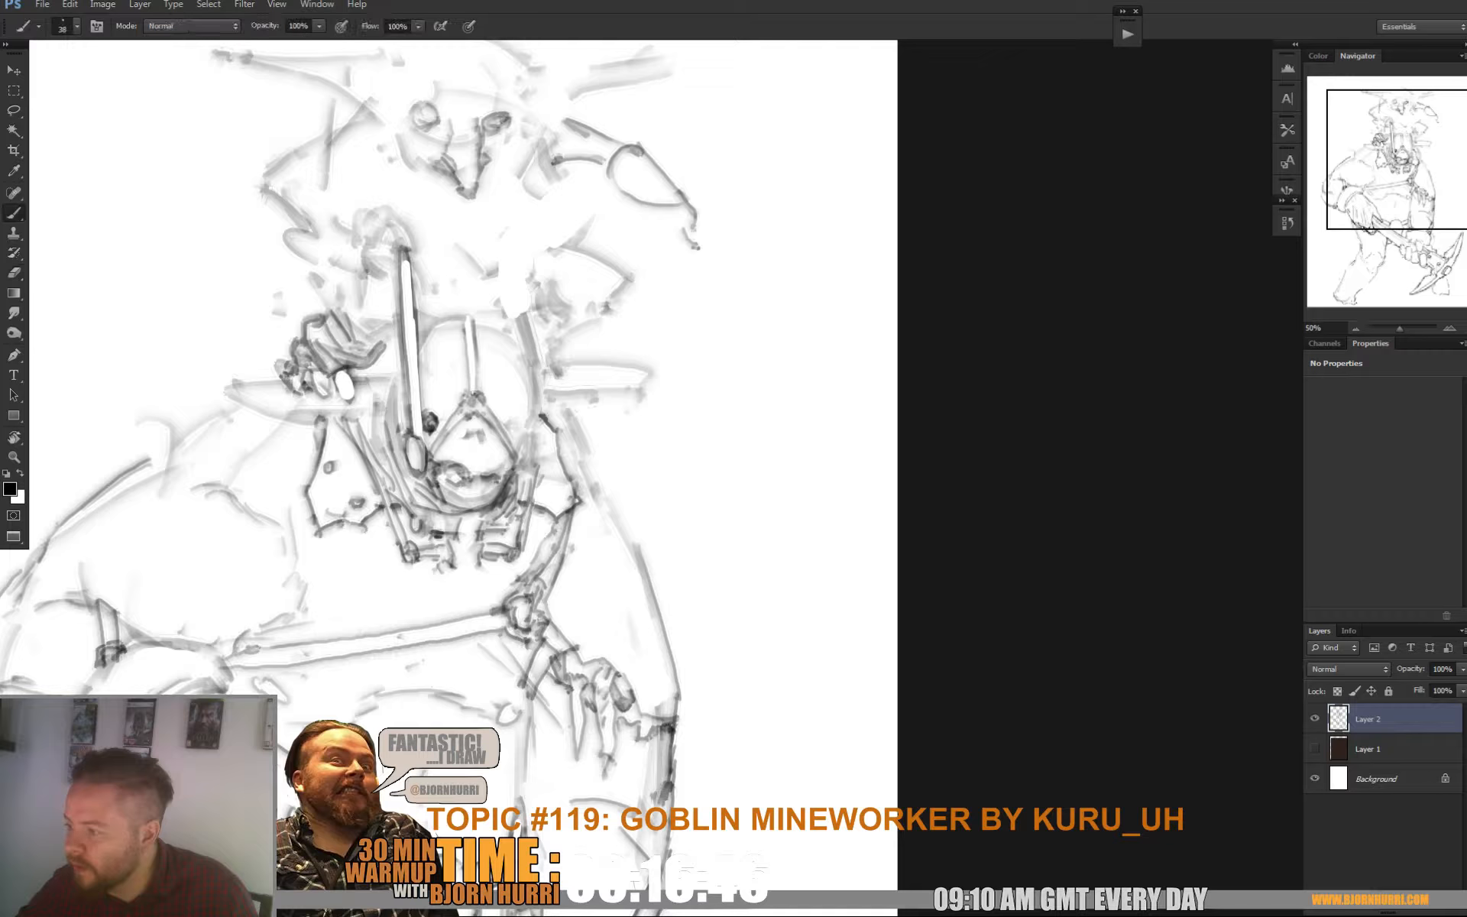
Define the central band over the large goblin's skull, darken the side of the face and outline the long pointed ear
left_click_drag(466, 317, 470, 393)
left_click_drag(474, 338, 478, 394)
mouse_move(442, 322)
left_mouse_down()
mouse_move(394, 400)
mouse_move(401, 464)
mouse_move(393, 450)
left_mouse_up()
mouse_move(401, 418)
left_mouse_down()
mouse_move(394, 438)
mouse_move(443, 473)
mouse_move(384, 453)
left_mouse_up()
right_click(405, 432)
mouse_move(376, 412)
left_mouse_down()
mouse_move(383, 441)
mouse_move(420, 404)
mouse_move(458, 252)
mouse_move(734, 298)
mouse_move(586, 315)
mouse_move(554, 281)
mouse_move(672, 288)
mouse_move(286, 379)
left_mouse_up()
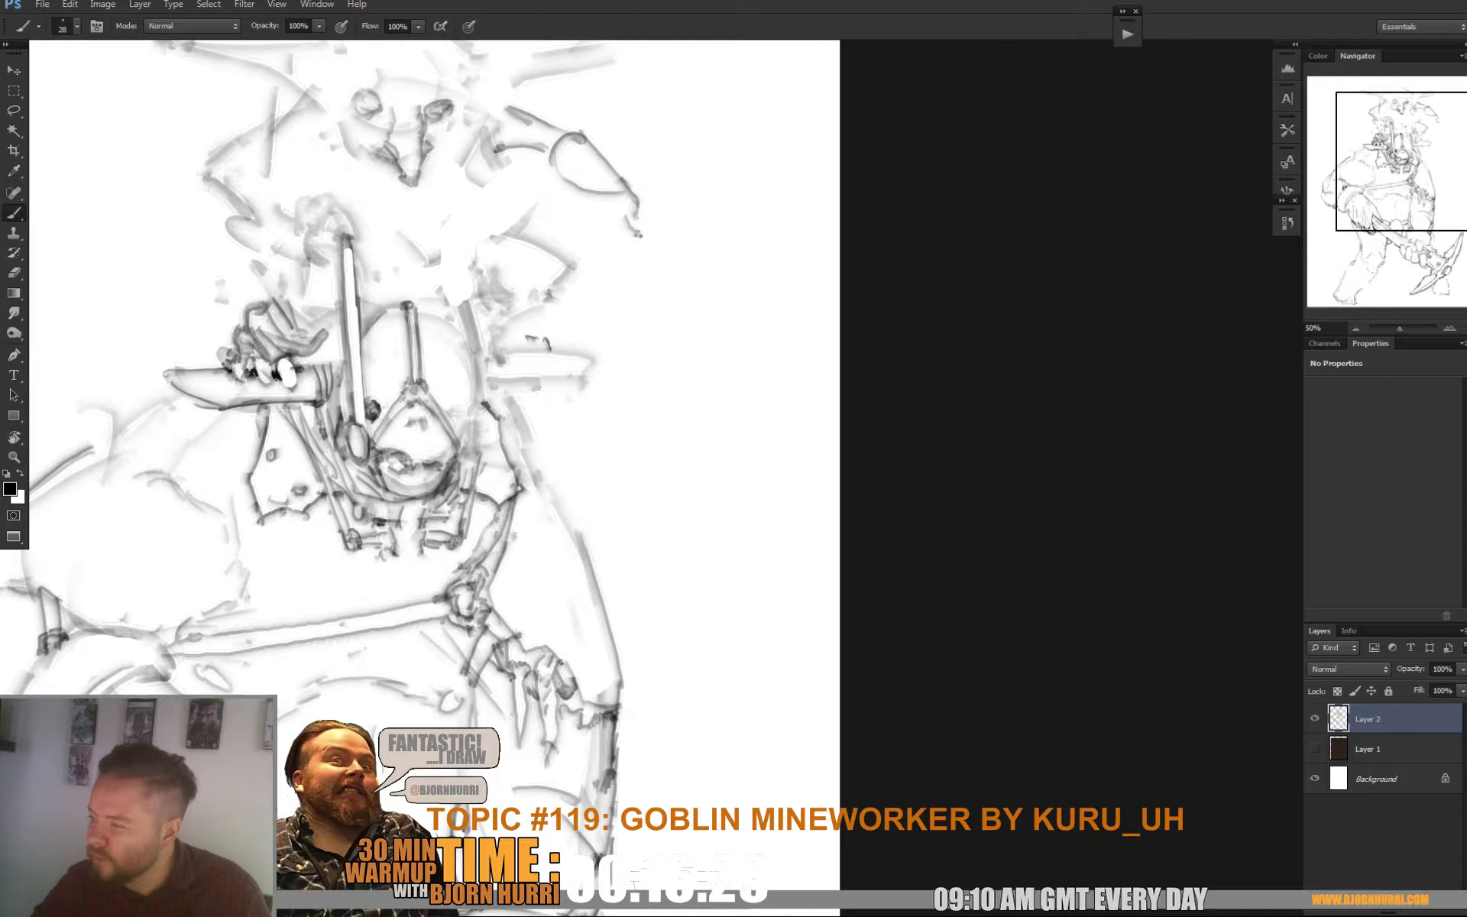
Draw small gripping fingers over the opposite ear and add folds and a wrist to the hand holding the outlined ear
mouse_move(507, 362)
left_mouse_down()
mouse_move(518, 342)
mouse_move(533, 353)
mouse_move(489, 392)
left_mouse_up()
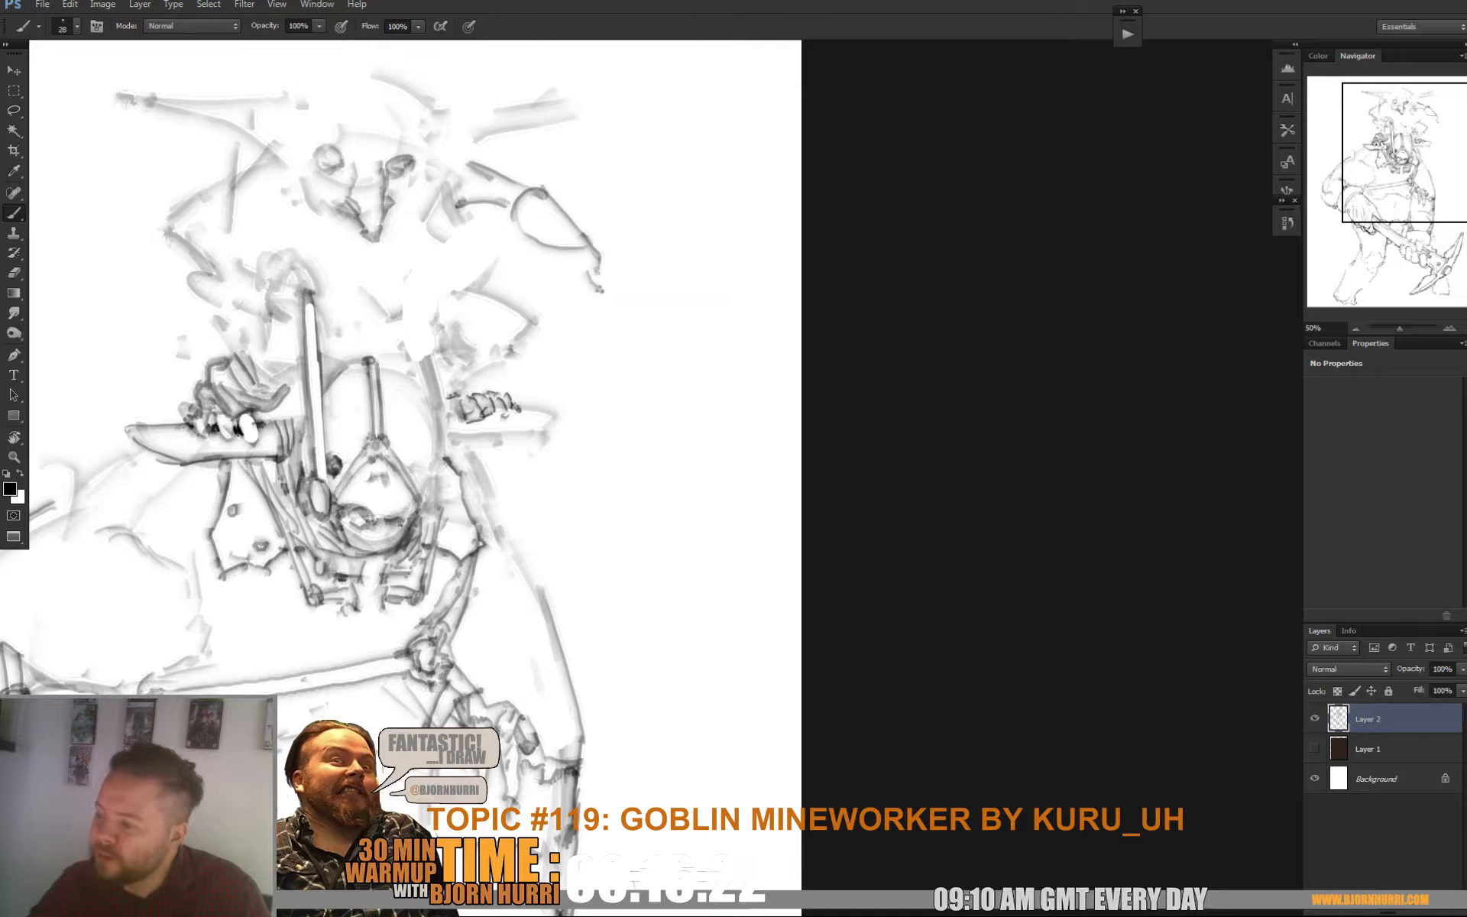
mouse_move(267, 360)
left_mouse_down()
mouse_move(298, 363)
mouse_move(275, 386)
left_mouse_up()
left_click_drag(278, 382, 262, 390)
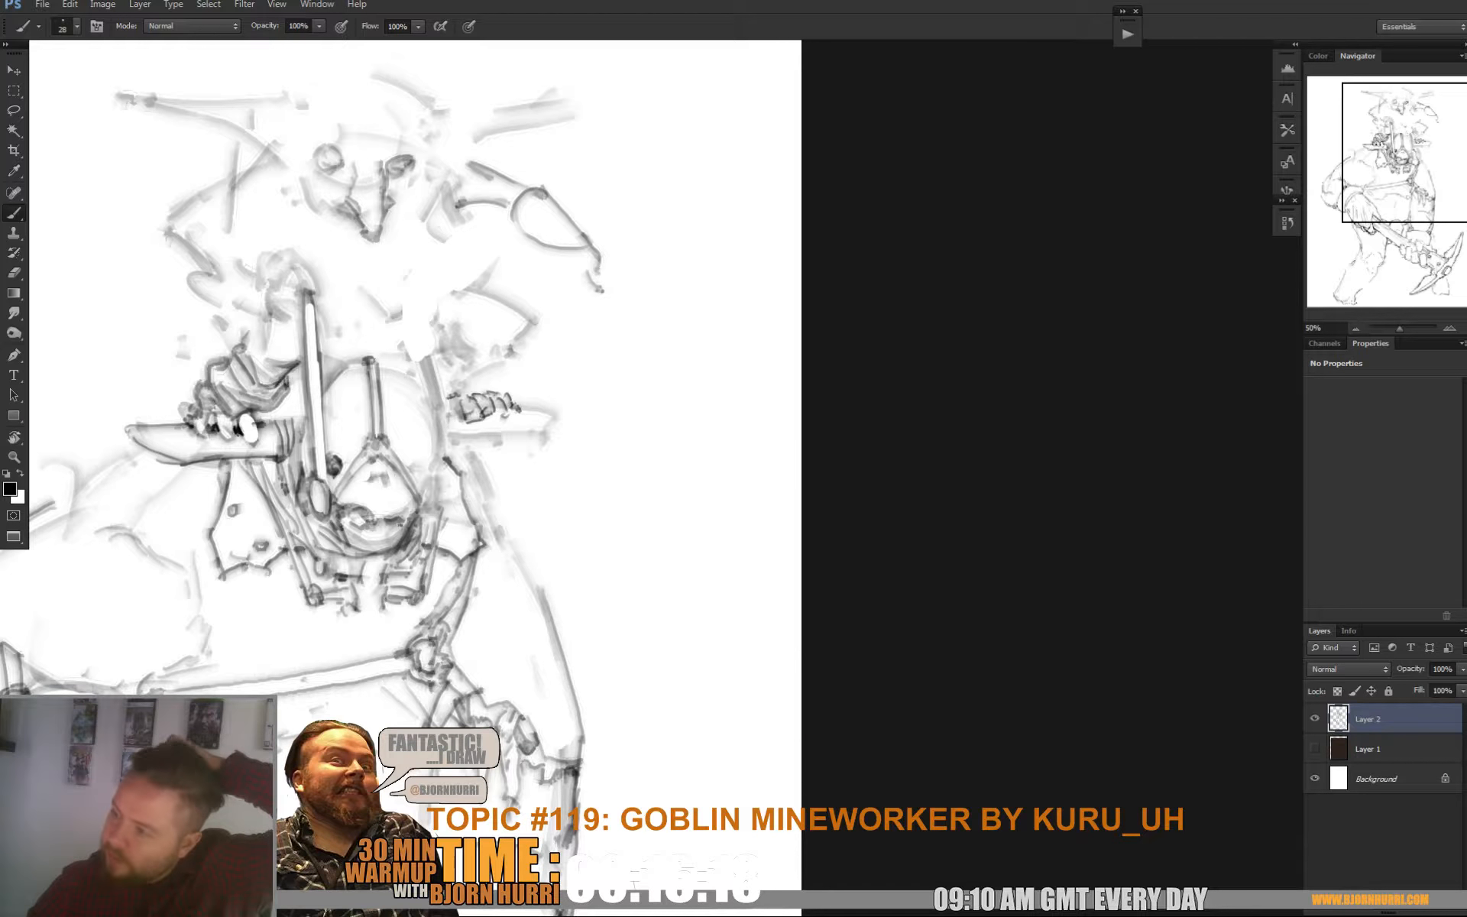
left_click_drag(250, 338, 252, 383)
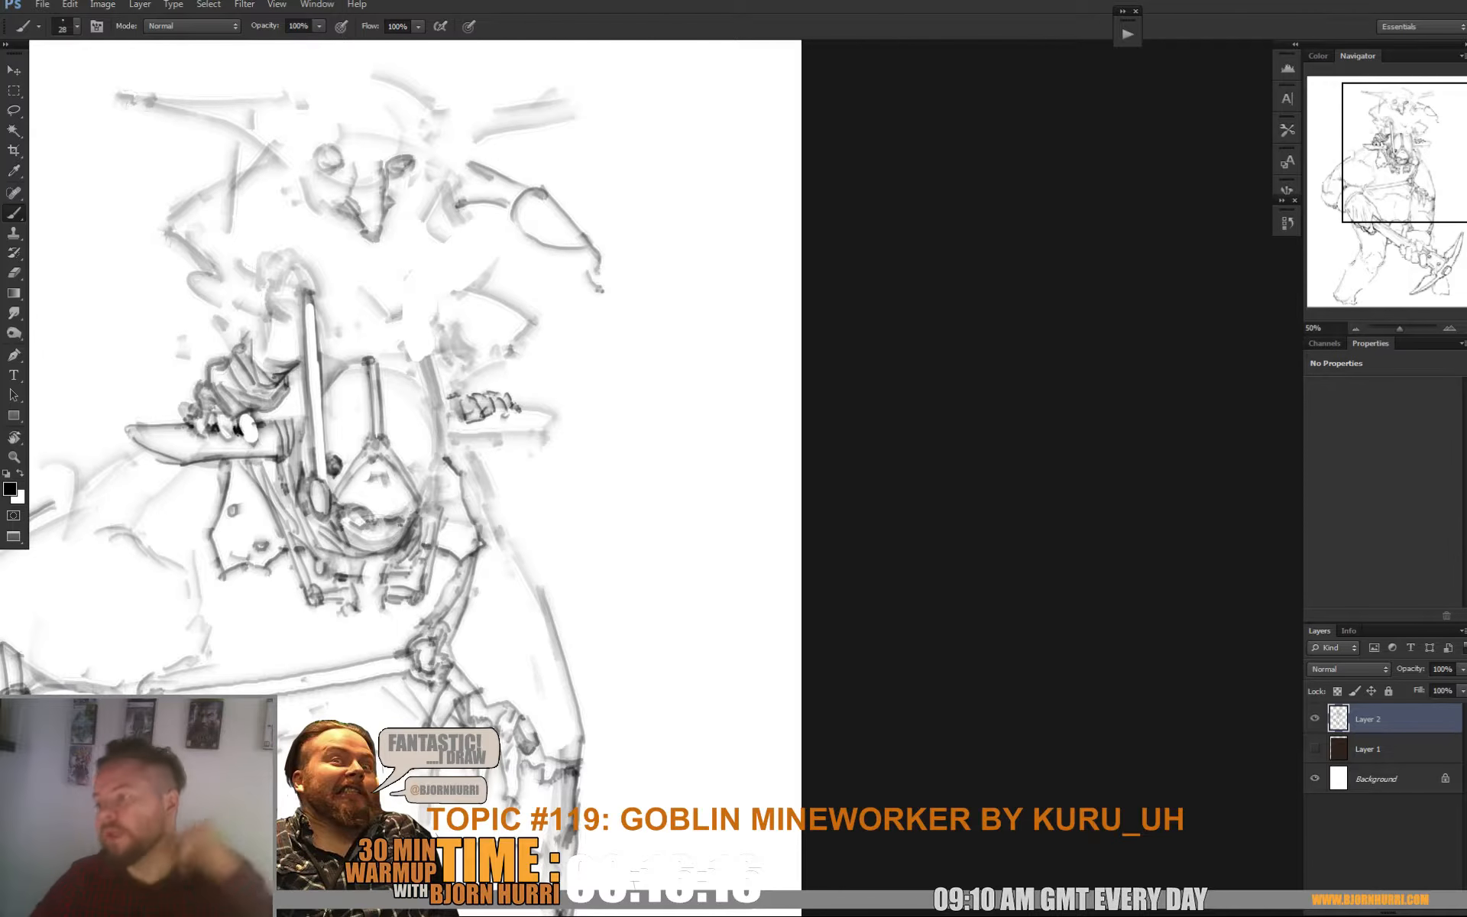
left_click_drag(486, 394, 460, 390)
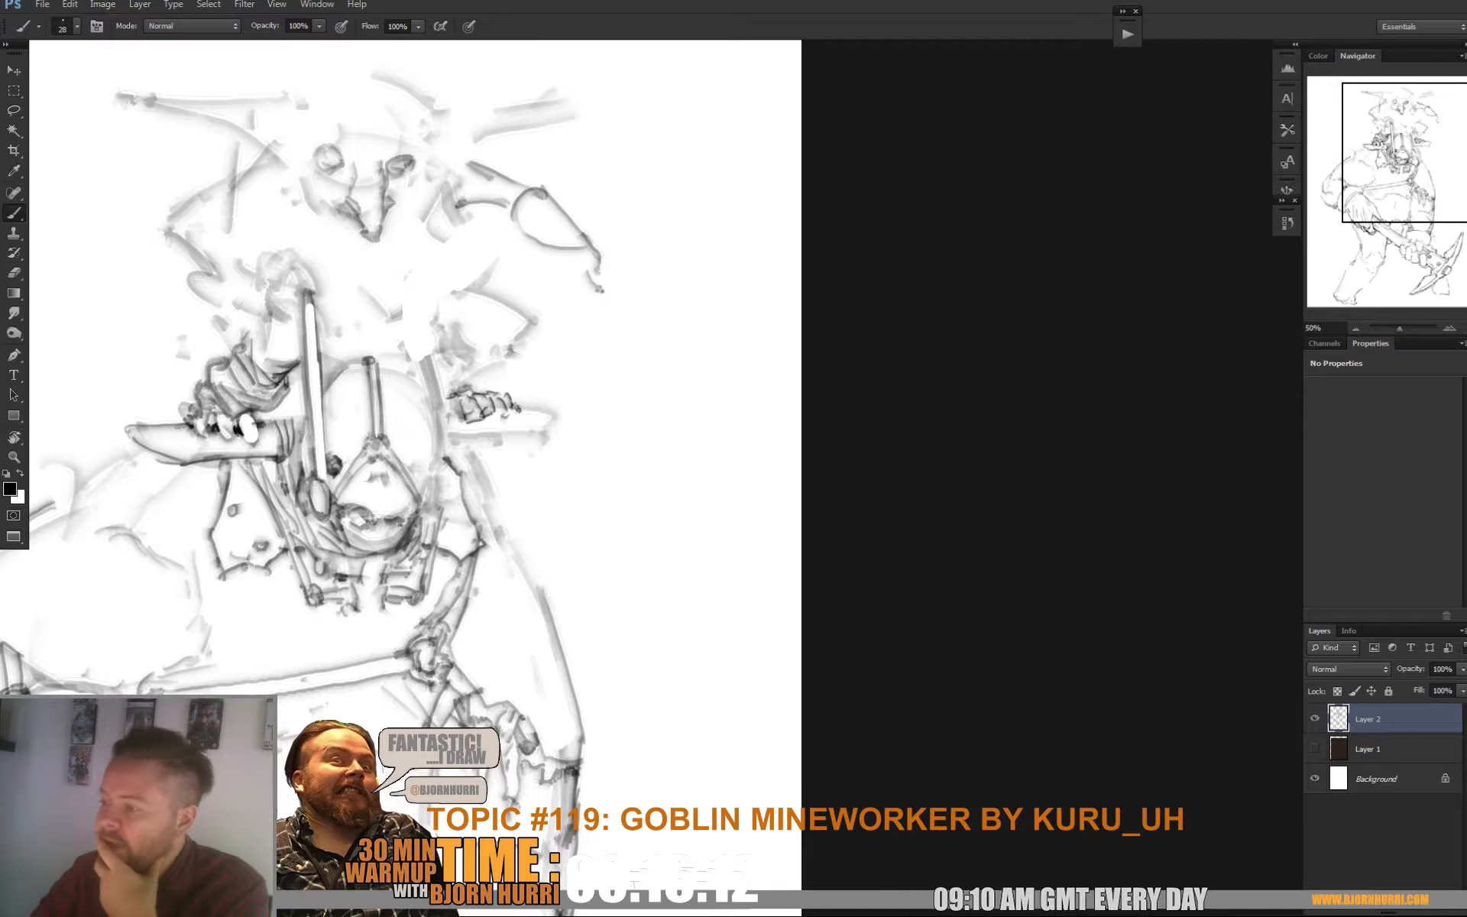
Outline the far side of the large goblin's domed skull, adding a second strap disc and a dark second eye
mouse_move(420, 521)
left_mouse_down()
mouse_move(442, 489)
mouse_move(433, 411)
mouse_move(378, 361)
mouse_move(435, 433)
left_mouse_up()
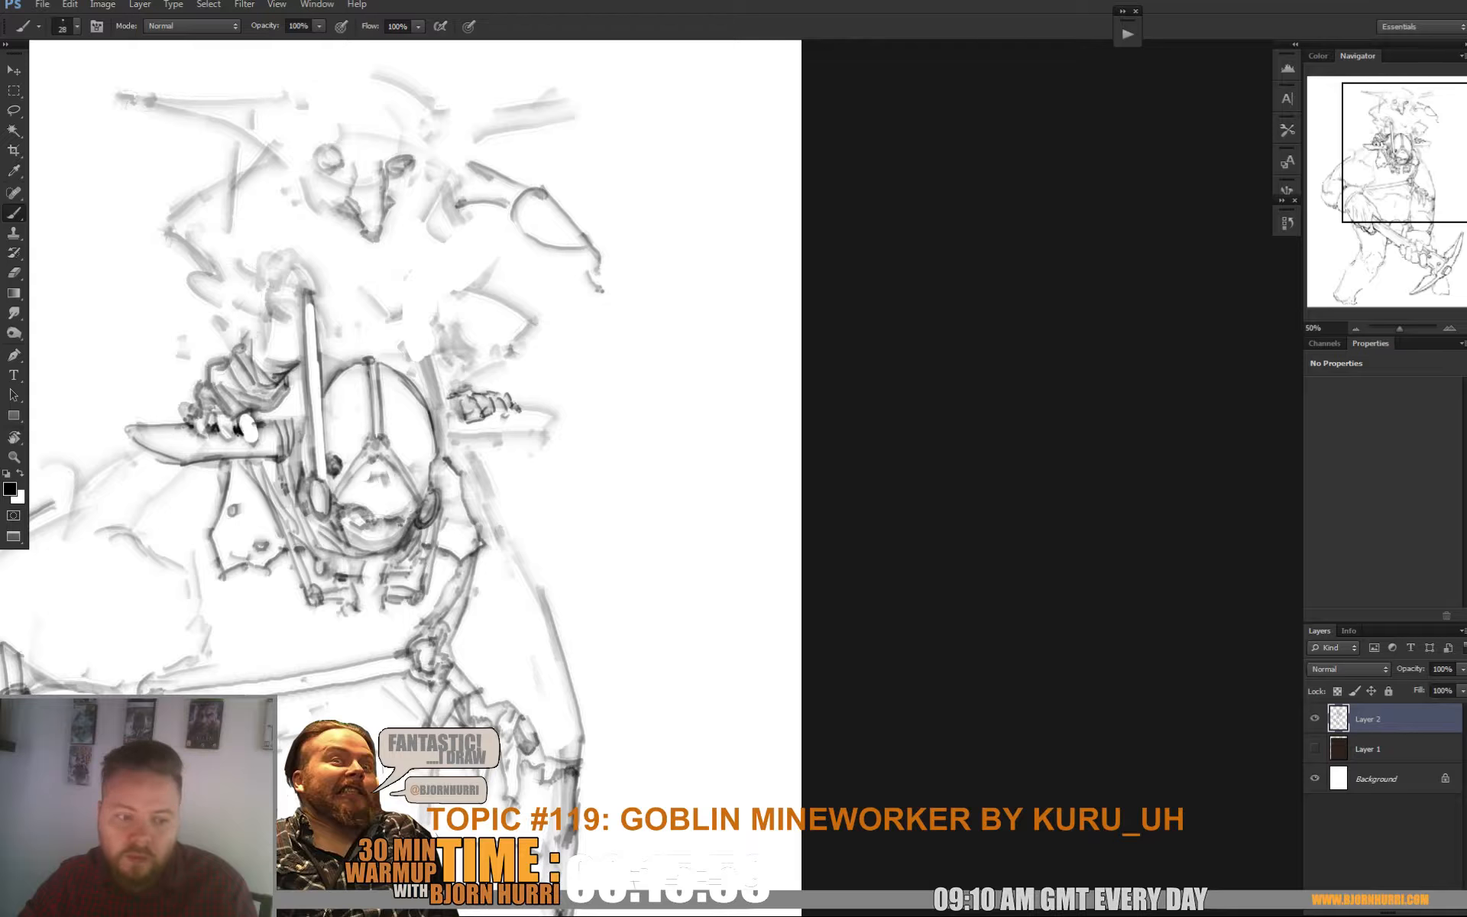
left_click_drag(458, 459, 459, 443)
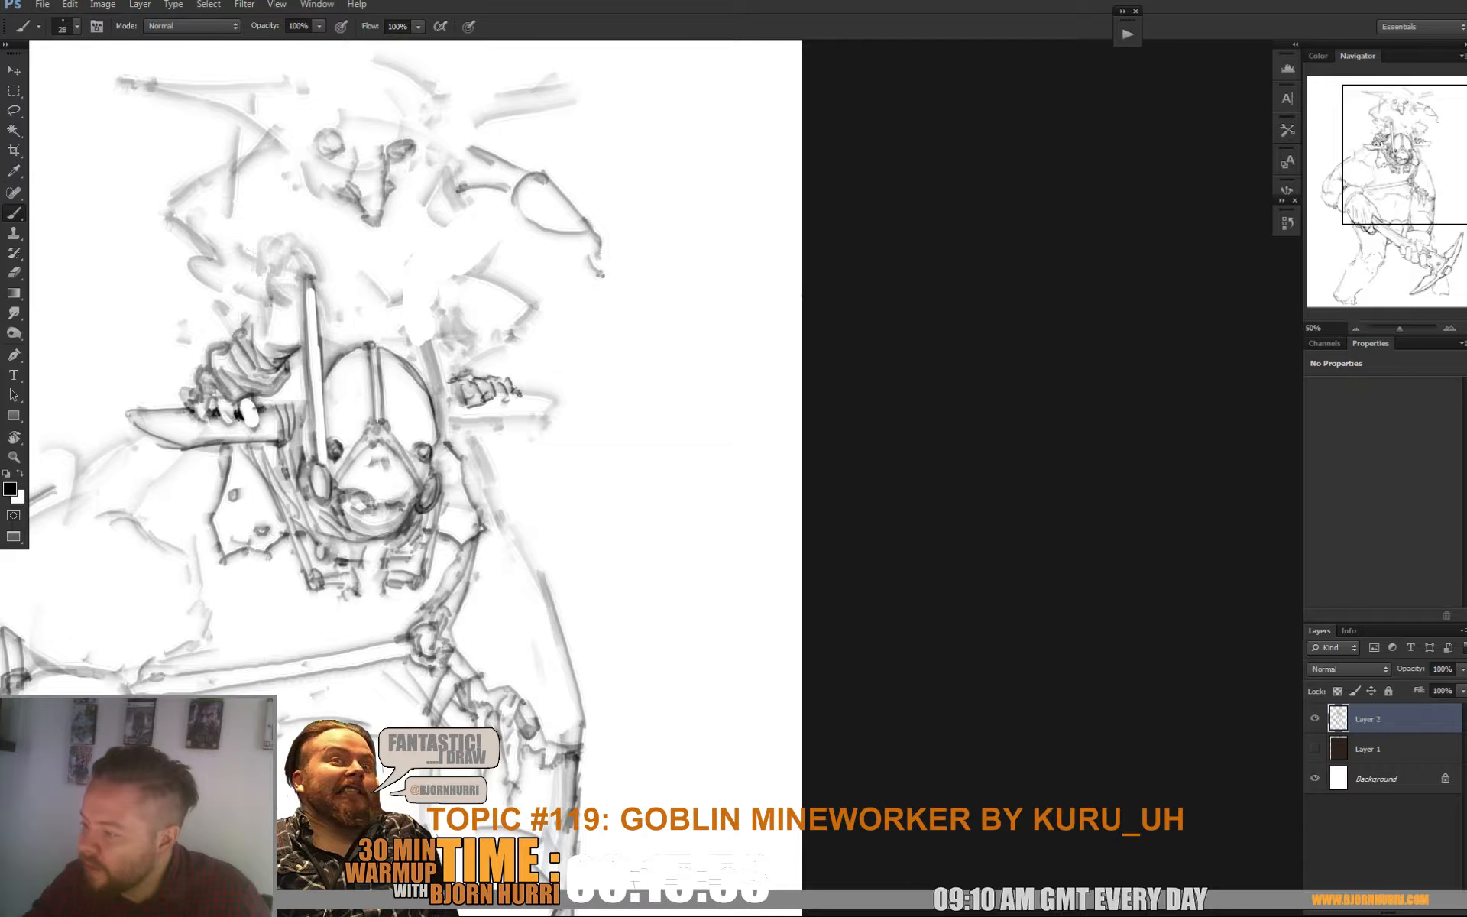
mouse_move(401, 507)
left_mouse_down()
mouse_move(381, 442)
mouse_move(526, 320)
mouse_move(513, 363)
left_mouse_up()
key("e")
key("b")
key("e")
key("b")
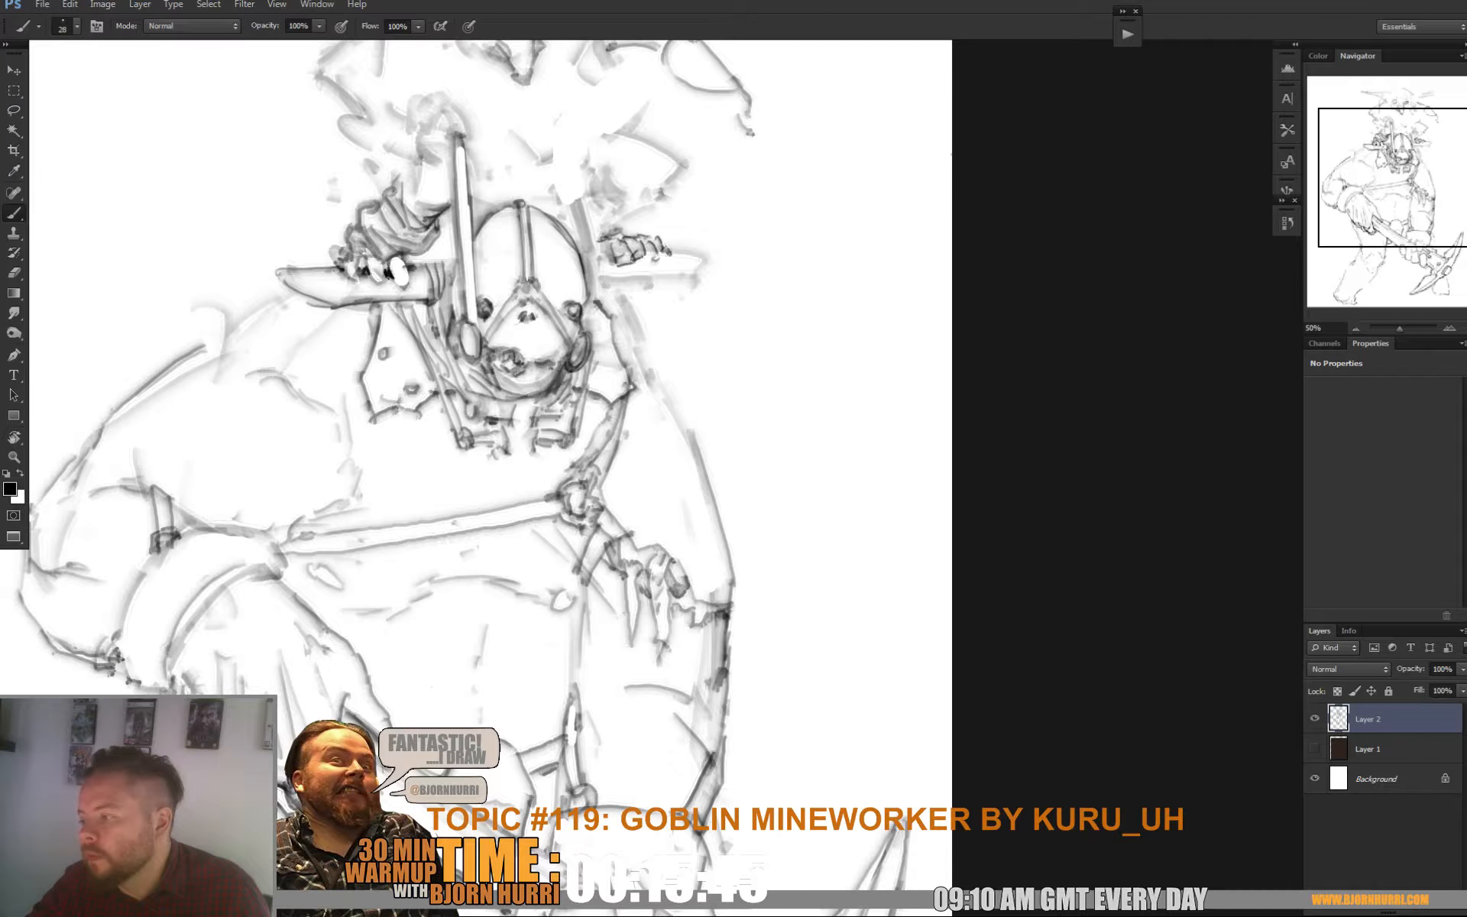
Draw the large goblin's open mouth with jagged teeth and darken the eyes and nostrils
mouse_move(507, 359)
left_mouse_down()
mouse_move(547, 366)
mouse_move(498, 344)
left_mouse_up()
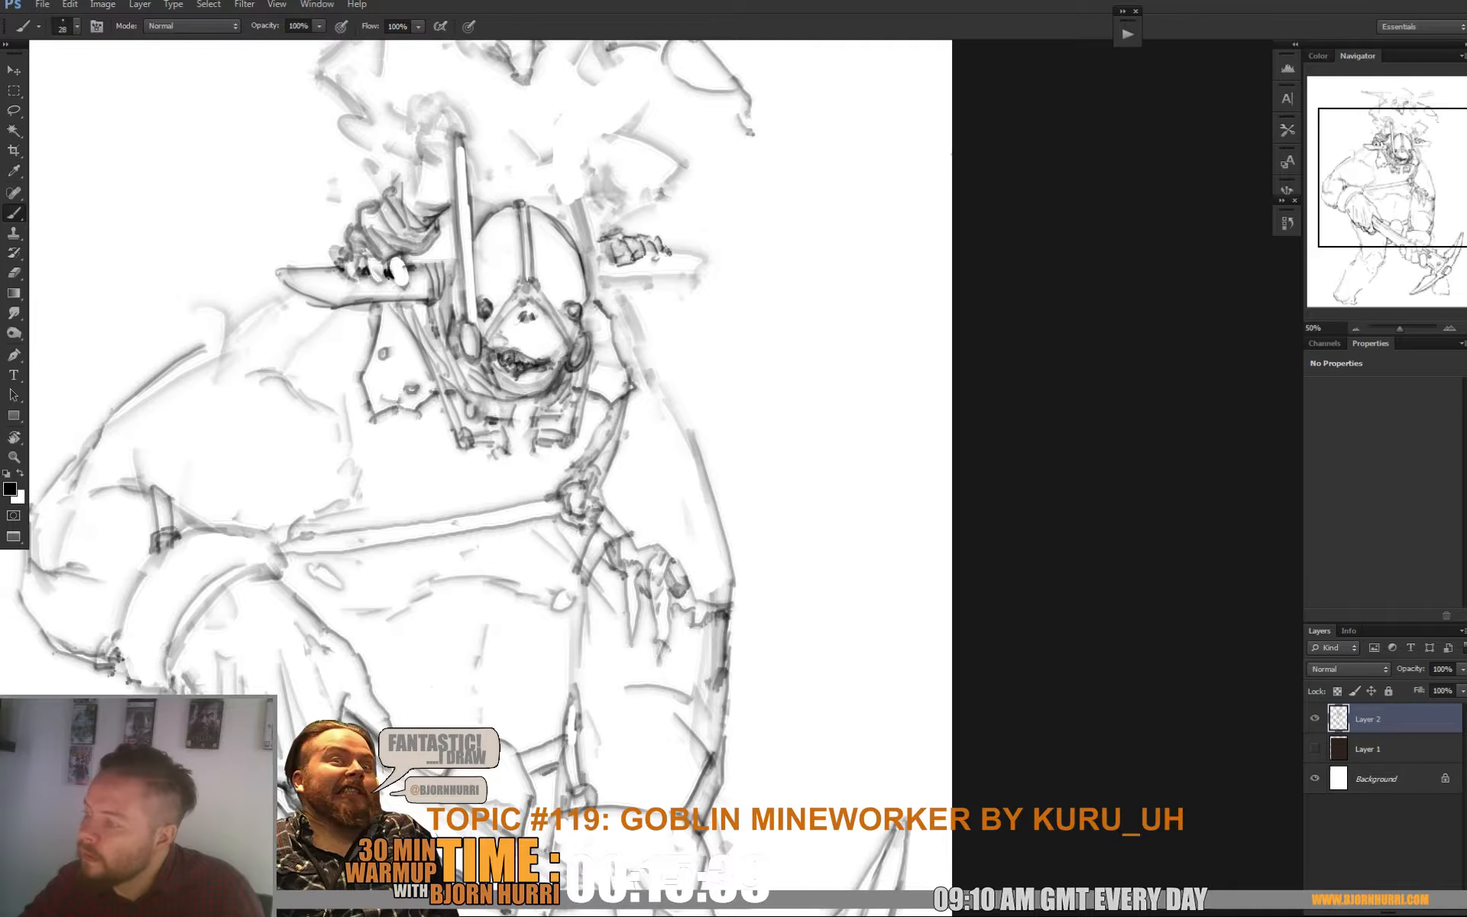
key("e")
key("b")
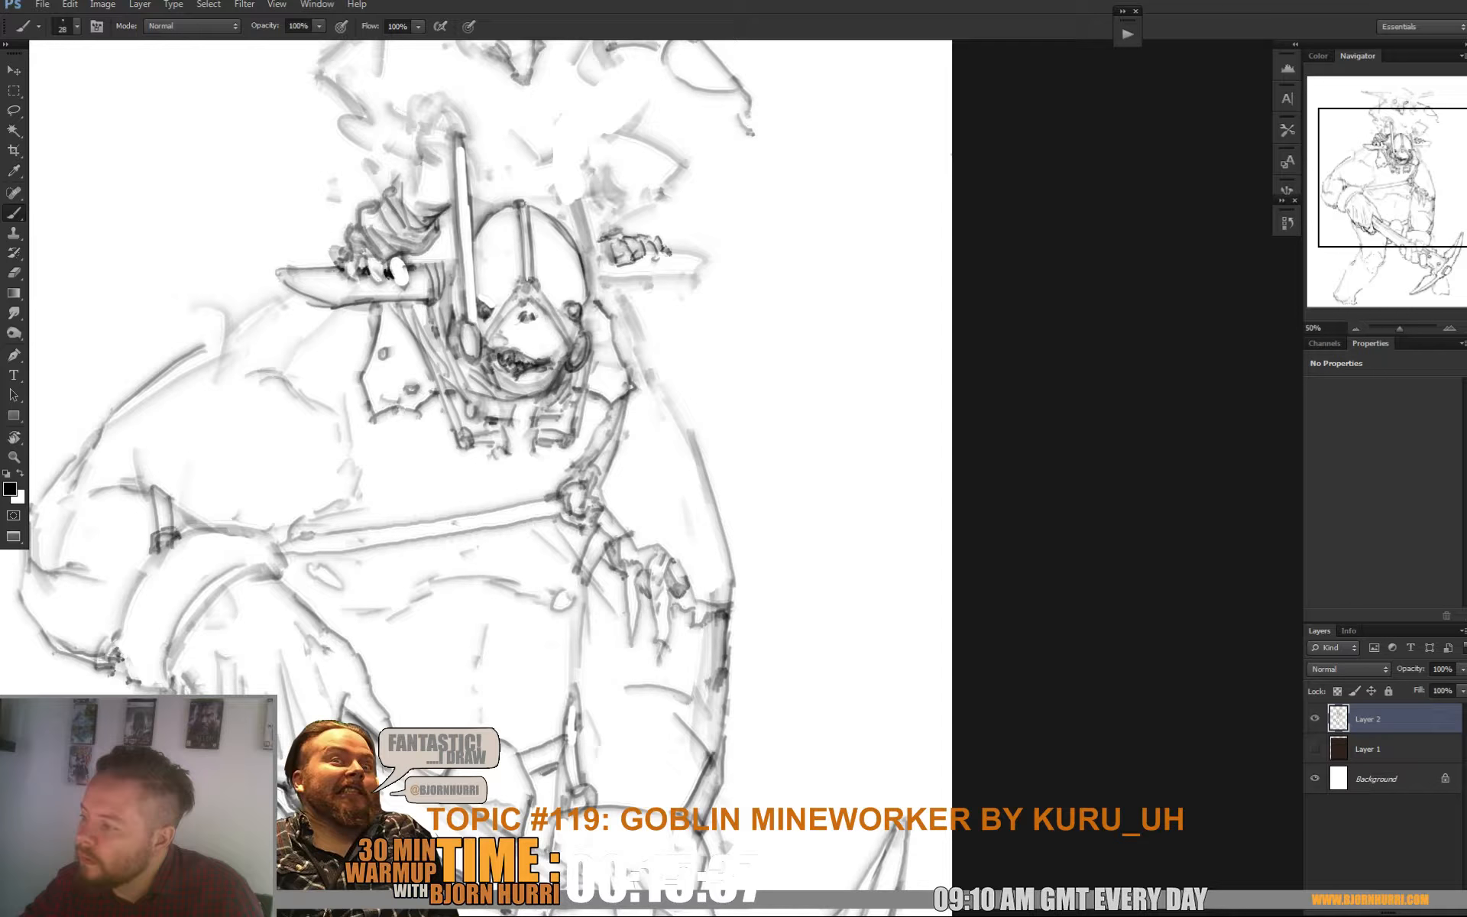
mouse_move(566, 307)
left_mouse_down()
mouse_move(578, 301)
mouse_move(577, 316)
mouse_move(501, 434)
mouse_move(430, 421)
left_mouse_up()
key("e")
key("b")
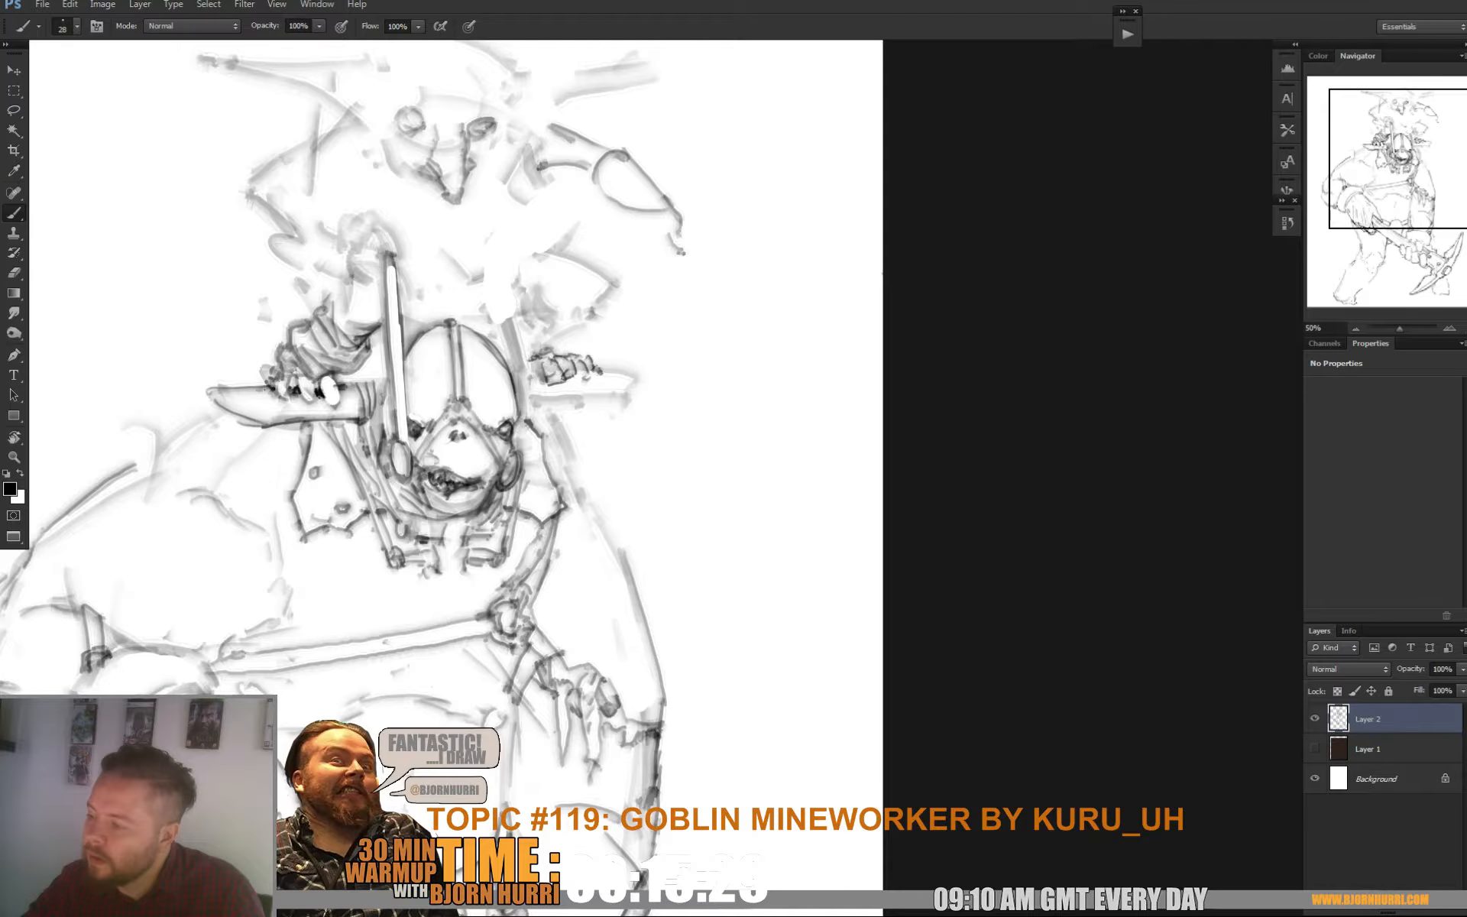
left_click_drag(459, 436, 448, 439)
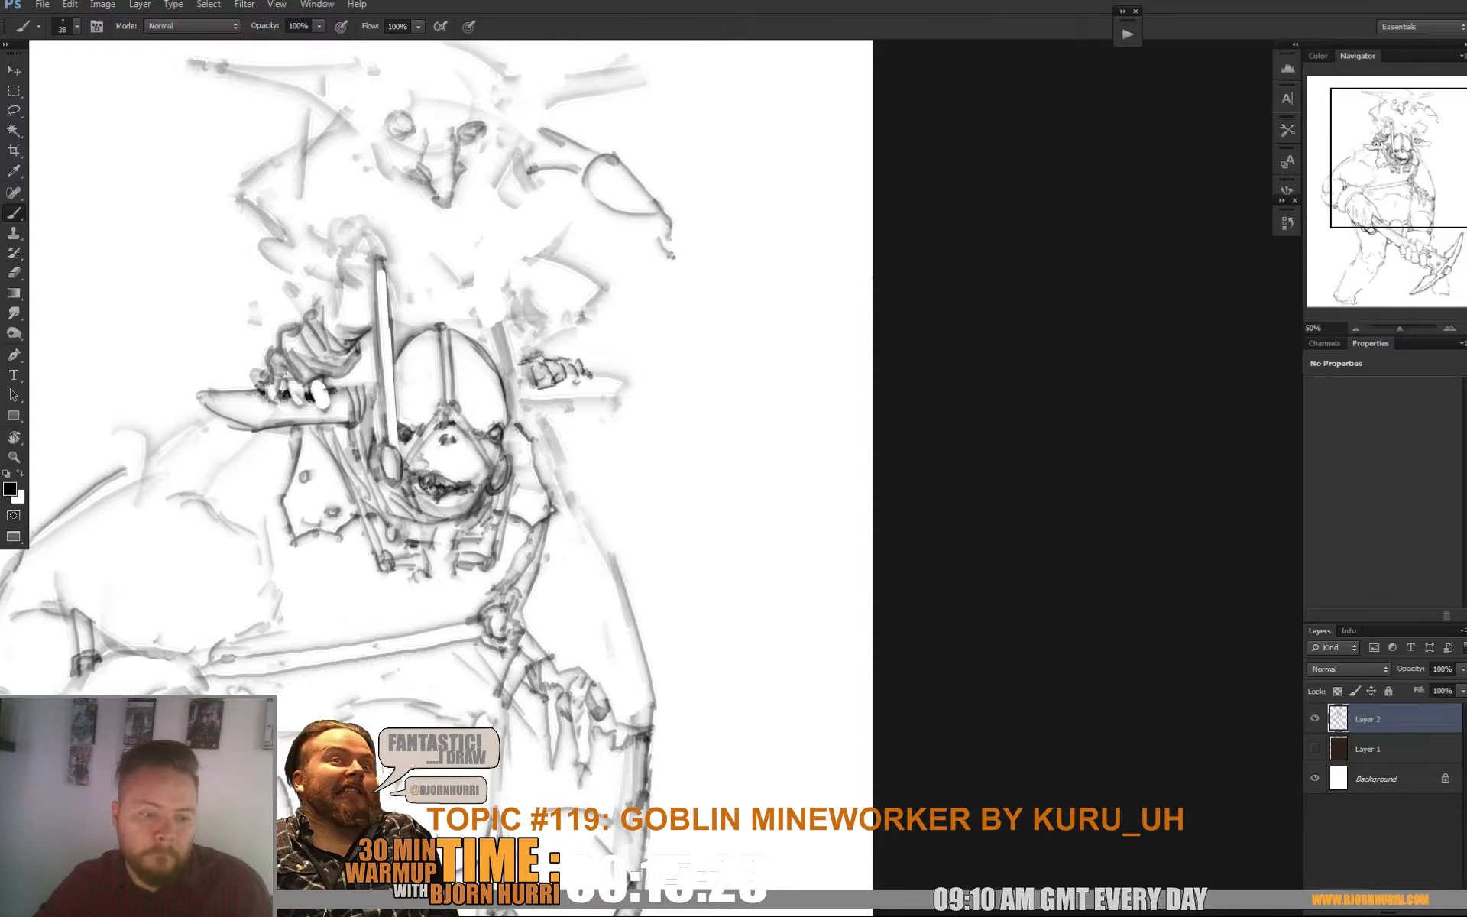
left_click_drag(450, 481, 437, 419)
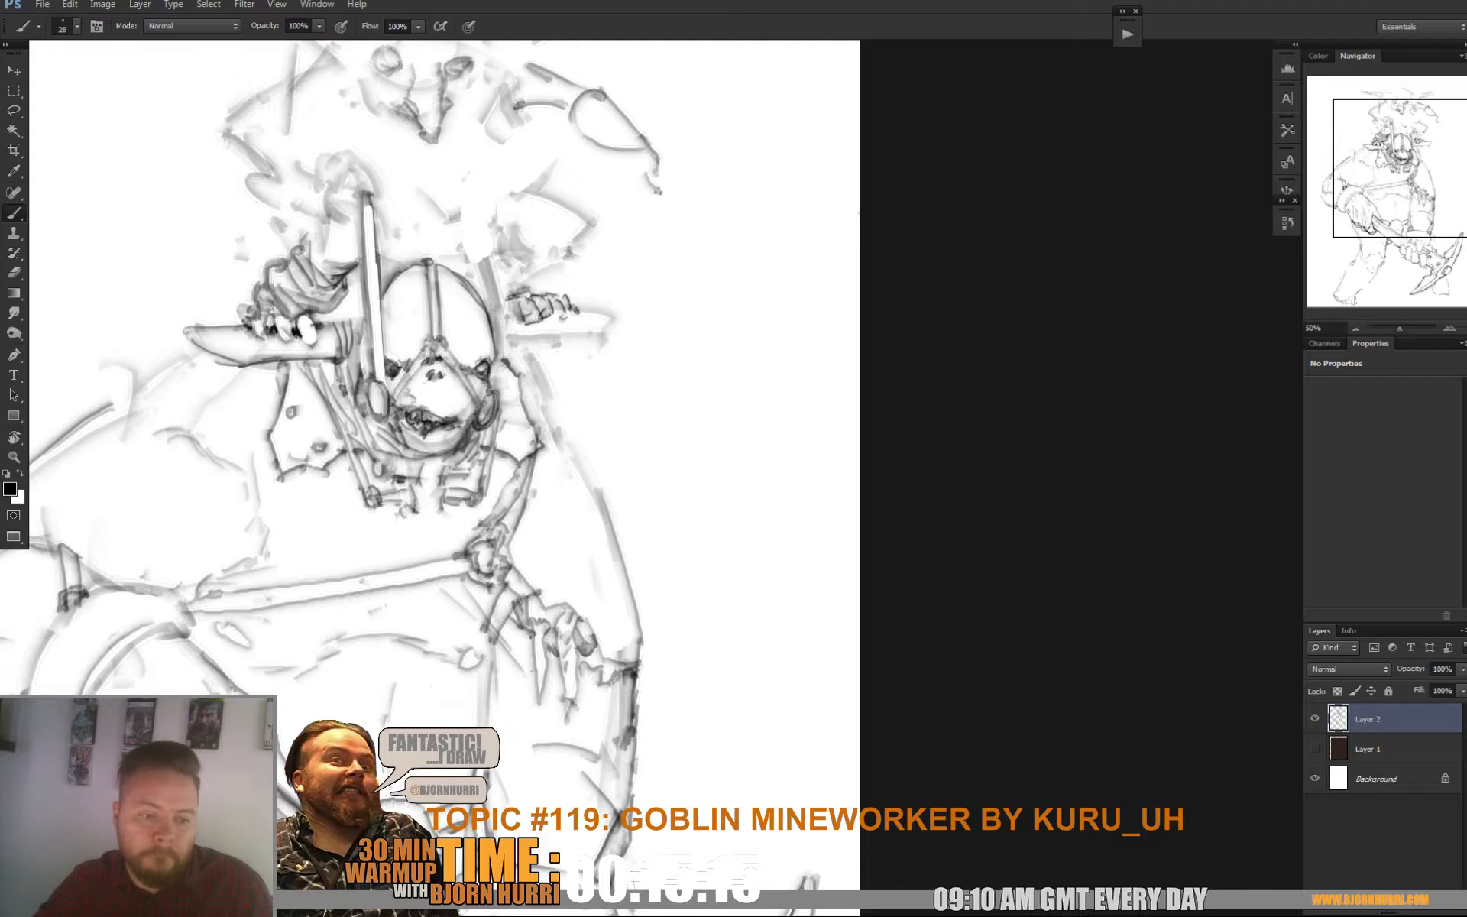
Draw a thick white tusk rising from the mouth corner beside the long vertical strap and clean up its edges
left_click_drag(458, 458, 470, 512)
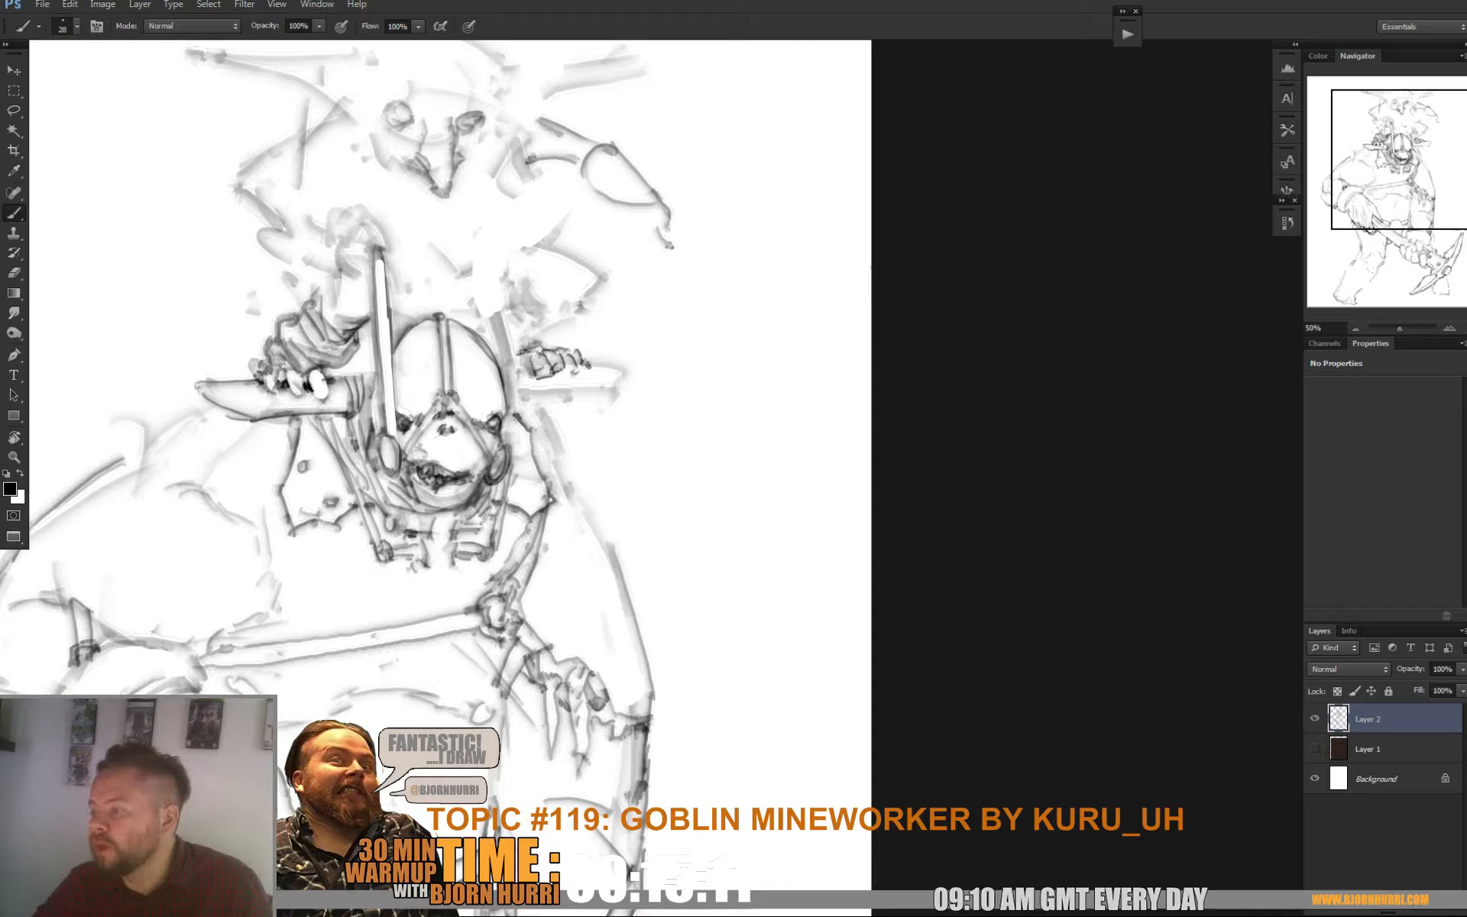
mouse_move(391, 524)
left_mouse_down()
mouse_move(382, 483)
mouse_move(396, 479)
mouse_move(408, 511)
mouse_move(419, 466)
mouse_move(424, 510)
mouse_move(409, 494)
mouse_move(404, 524)
mouse_move(416, 467)
mouse_move(418, 498)
left_mouse_up()
key("e")
key("b")
left_click_drag(406, 457, 421, 467)
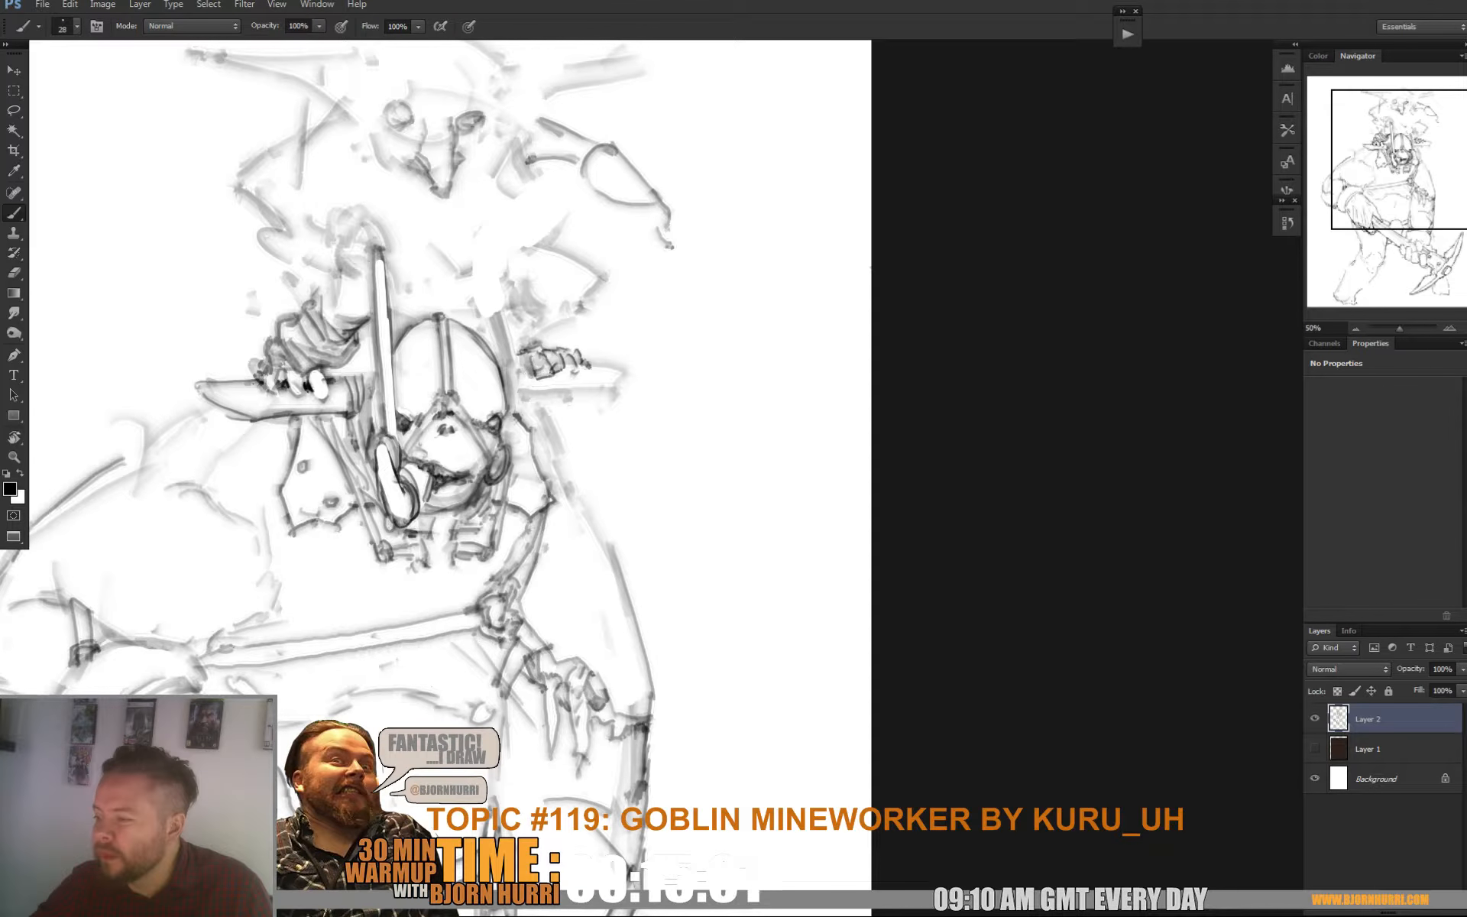
key("e")
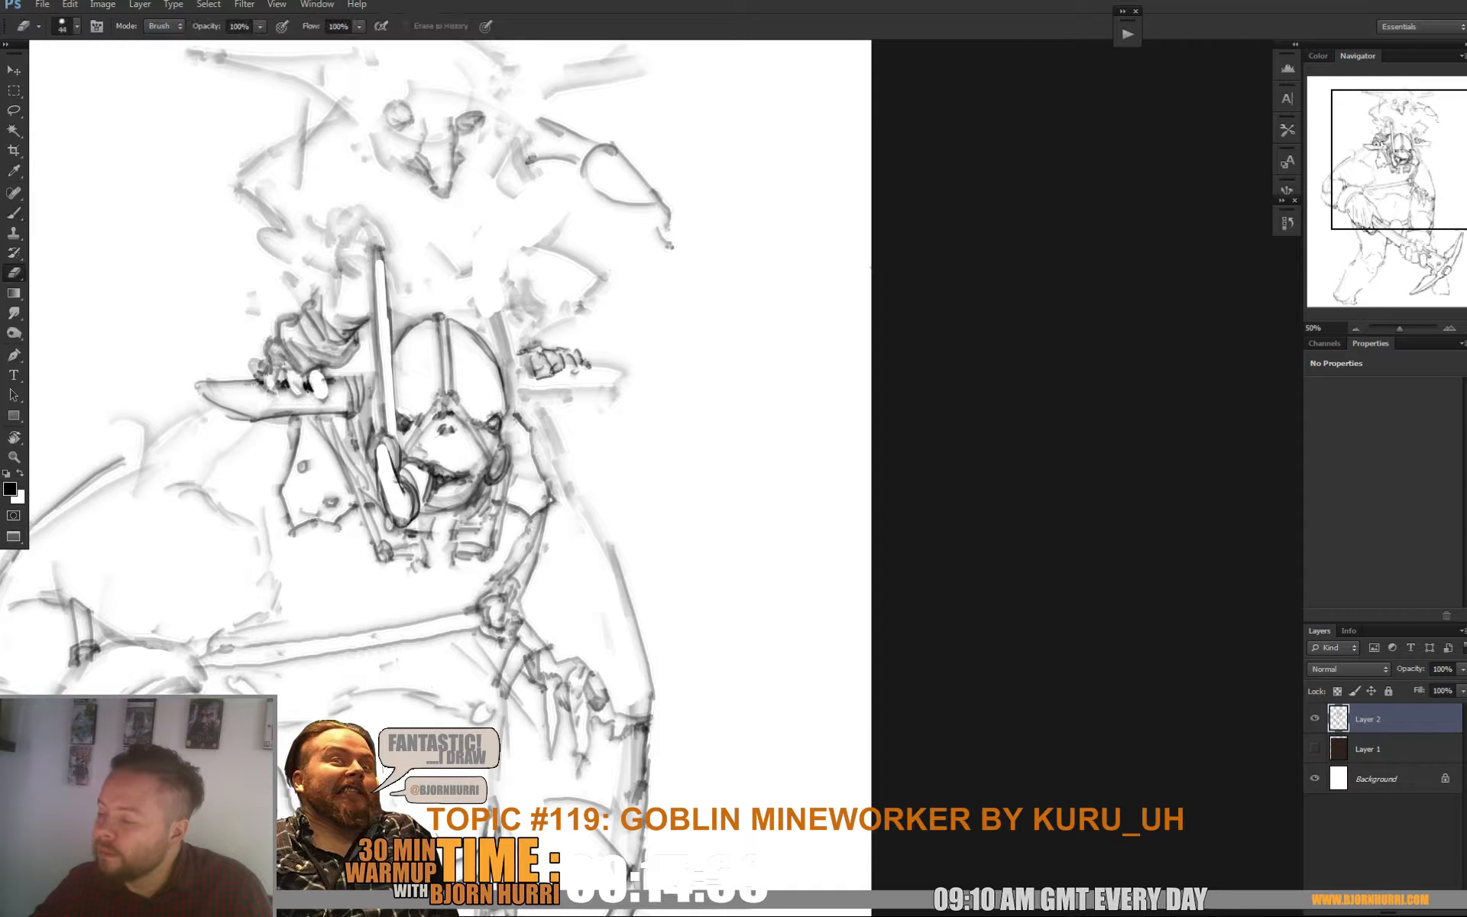
key("b")
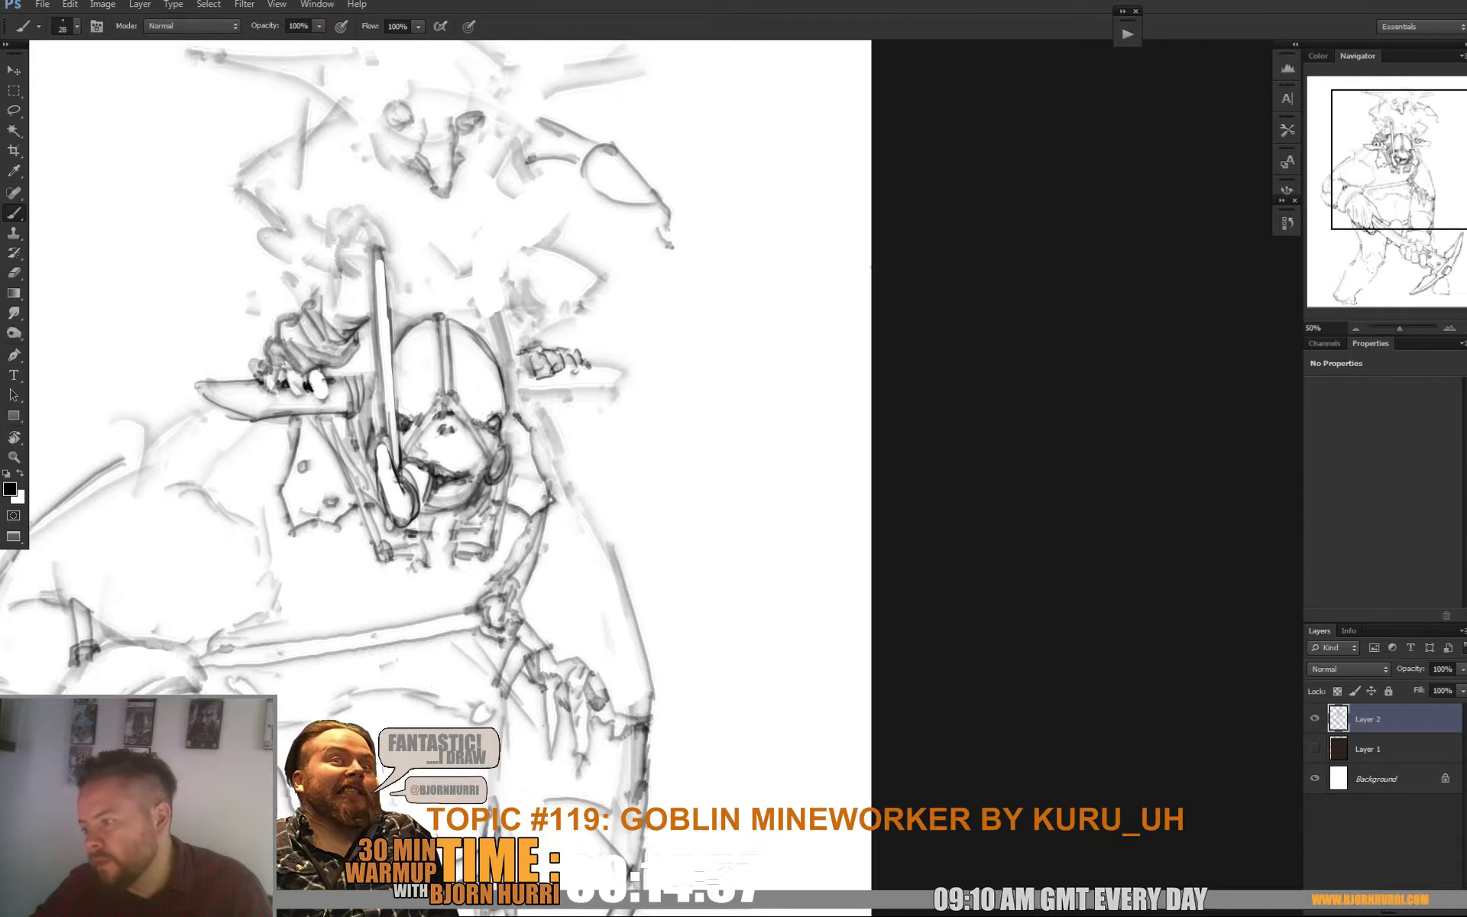
Draw a large curved tusk sweeping out from the other mouth corner and add small rounded teeth between the tusks
scroll(435, 458, "down", 1)
scroll(458, 443, "down", 1)
mouse_move(465, 440)
left_mouse_down()
mouse_move(519, 463)
mouse_move(556, 422)
mouse_move(557, 393)
mouse_move(506, 429)
mouse_move(505, 451)
mouse_move(489, 432)
mouse_move(542, 428)
left_mouse_up()
key("e")
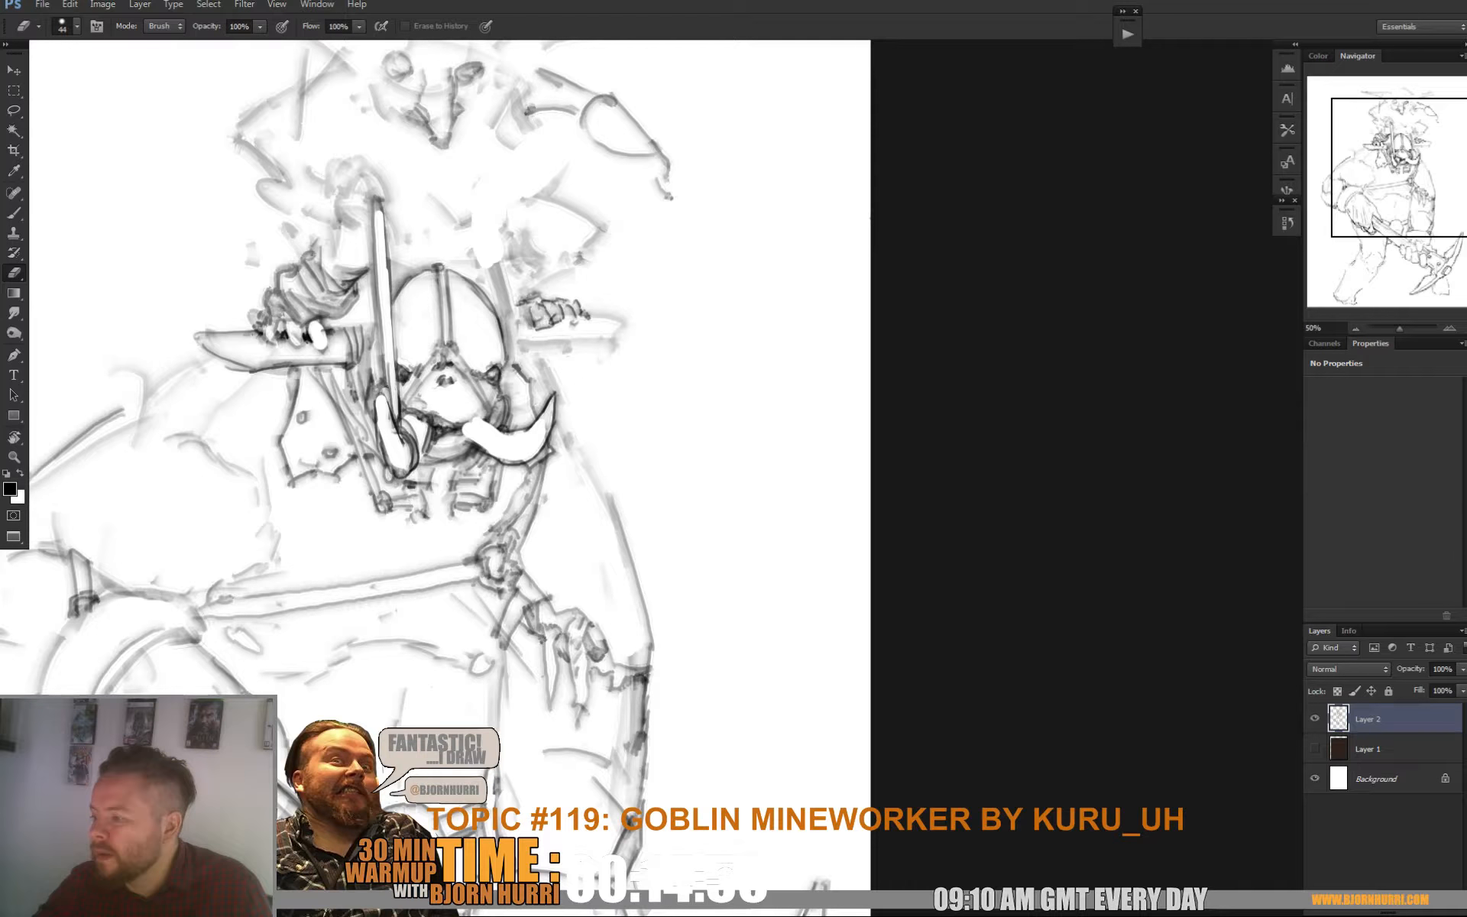
key("b")
mouse_move(436, 443)
left_mouse_down()
mouse_move(459, 436)
mouse_move(465, 453)
mouse_move(505, 405)
mouse_move(565, 405)
left_mouse_up()
key("e")
key("b")
Draw the second rein from the far tusk over the skull to the raised fist, then outline and shade that fist
mouse_move(572, 378)
left_mouse_down()
mouse_move(572, 400)
mouse_move(556, 299)
left_mouse_up()
left_click_drag(564, 372, 547, 301)
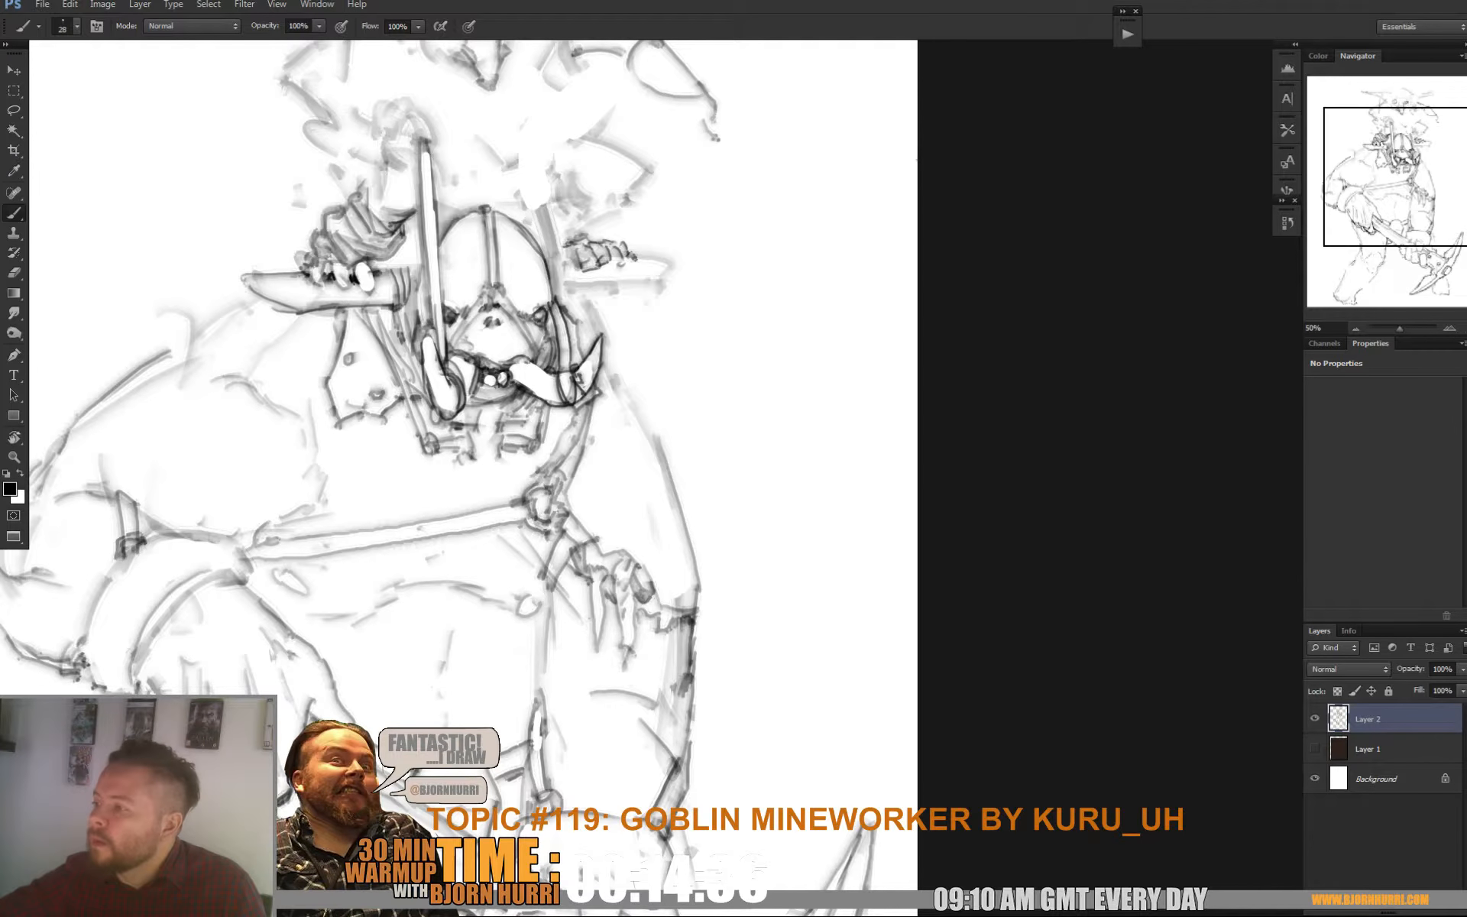
left_click_drag(453, 162, 520, 226)
left_click_drag(489, 459, 491, 548)
left_click_drag(490, 294, 447, 256)
left_click_drag(458, 321, 465, 399)
mouse_move(422, 312)
left_mouse_down()
mouse_move(444, 328)
mouse_move(414, 308)
mouse_move(430, 347)
mouse_move(415, 348)
left_mouse_up()
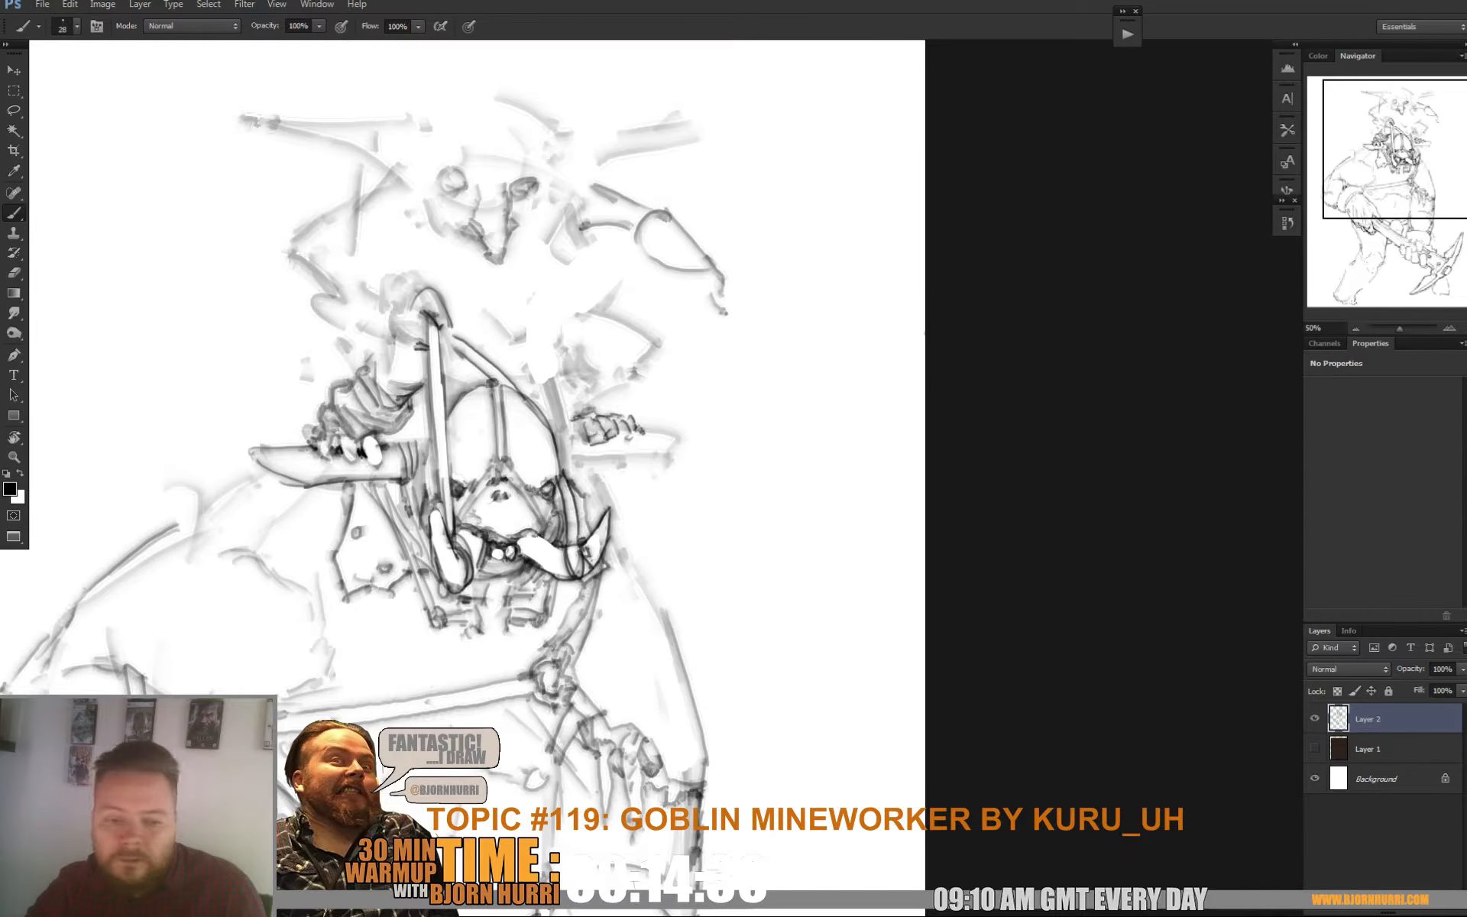
mouse_move(733, 458)
left_mouse_down()
mouse_move(246, 472)
mouse_move(264, 456)
mouse_move(1062, 373)
mouse_move(940, 378)
mouse_move(834, 475)
left_mouse_up()
mouse_move(508, 372)
left_mouse_down()
mouse_move(526, 352)
mouse_move(486, 338)
mouse_move(551, 355)
mouse_move(531, 345)
mouse_move(505, 441)
left_mouse_up()
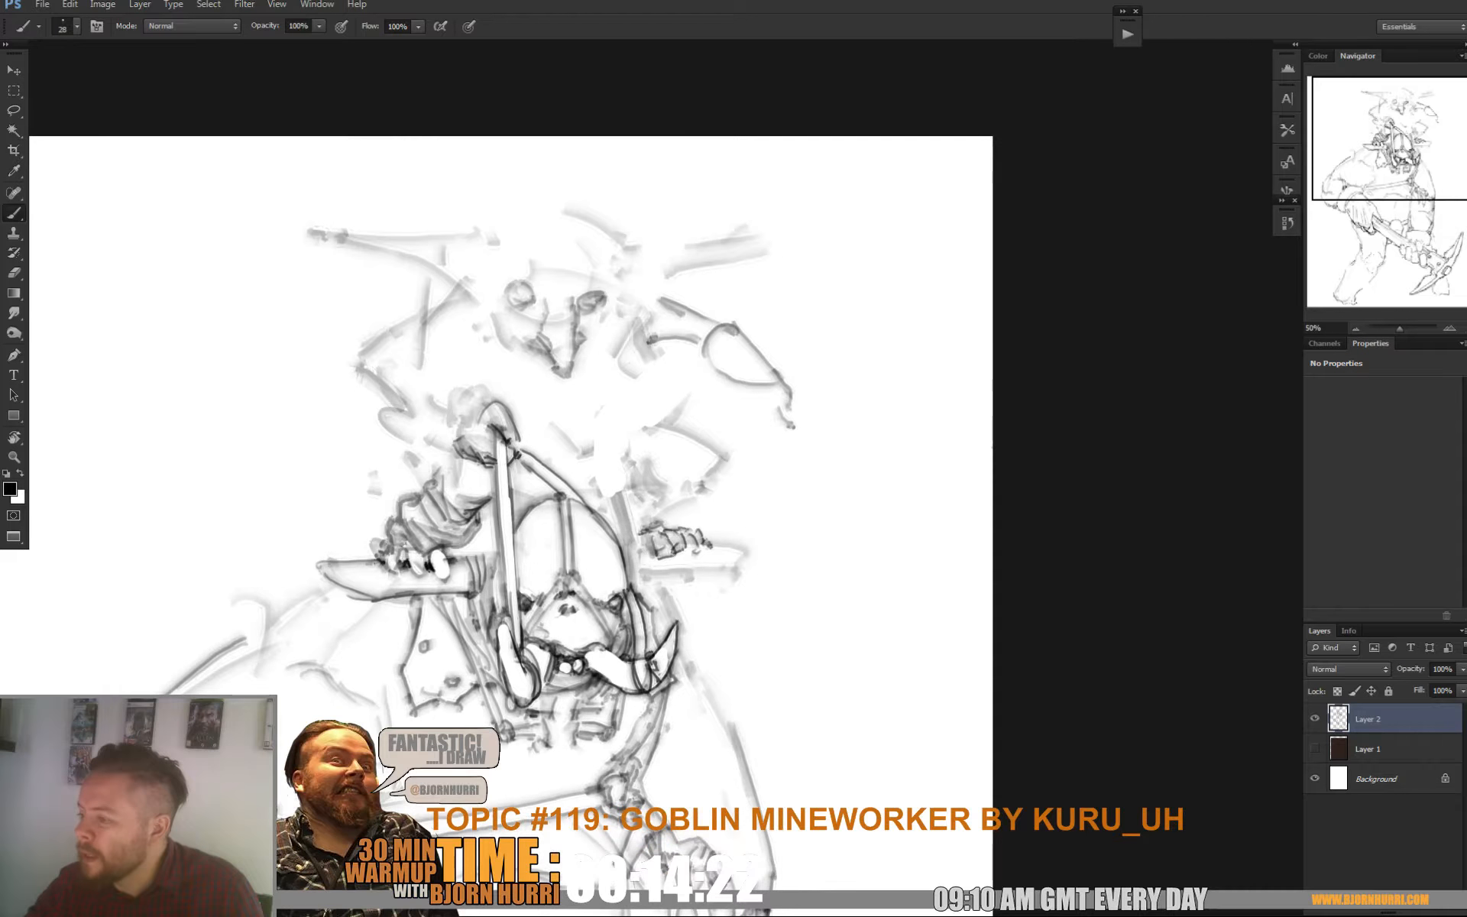
Draw the upper goblin's round eyes, furrowed brow and long pointed nose
mouse_move(537, 301)
left_mouse_down()
mouse_move(551, 287)
mouse_move(530, 308)
mouse_move(526, 297)
mouse_move(478, 313)
left_mouse_up()
key("ctrl+z")
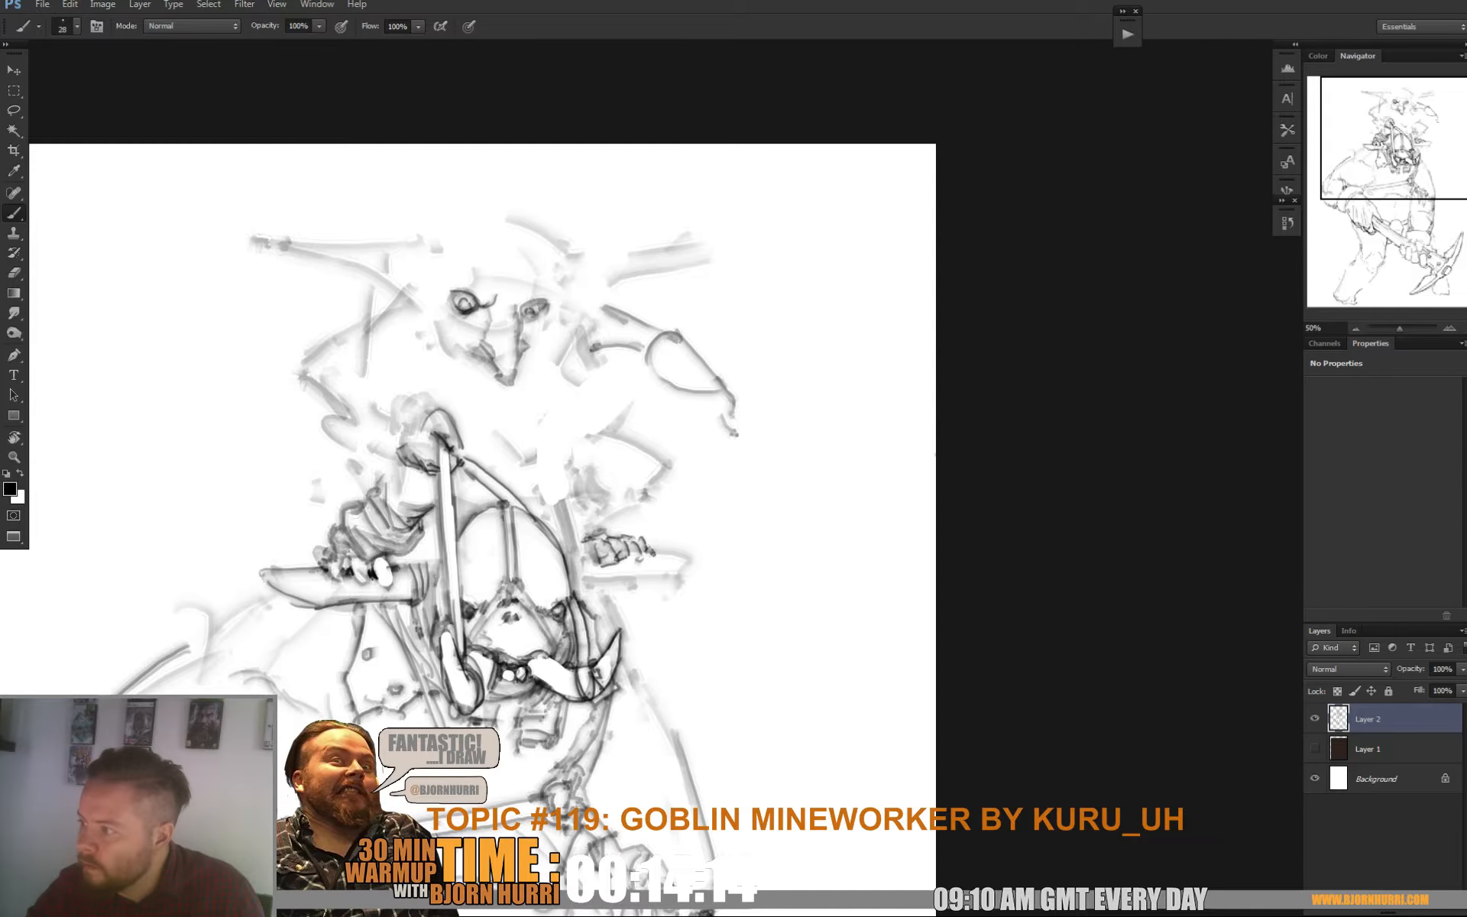
mouse_move(510, 297)
left_mouse_down()
mouse_move(519, 308)
mouse_move(483, 341)
mouse_move(499, 379)
mouse_move(522, 329)
left_mouse_up()
mouse_move(527, 324)
left_mouse_down()
mouse_move(520, 362)
mouse_move(522, 343)
mouse_move(480, 361)
mouse_move(489, 337)
mouse_move(515, 337)
mouse_move(510, 362)
mouse_move(520, 310)
mouse_move(486, 337)
mouse_move(469, 315)
mouse_move(486, 342)
left_mouse_up()
key("e")
key("b")
left_click_drag(425, 289, 452, 334)
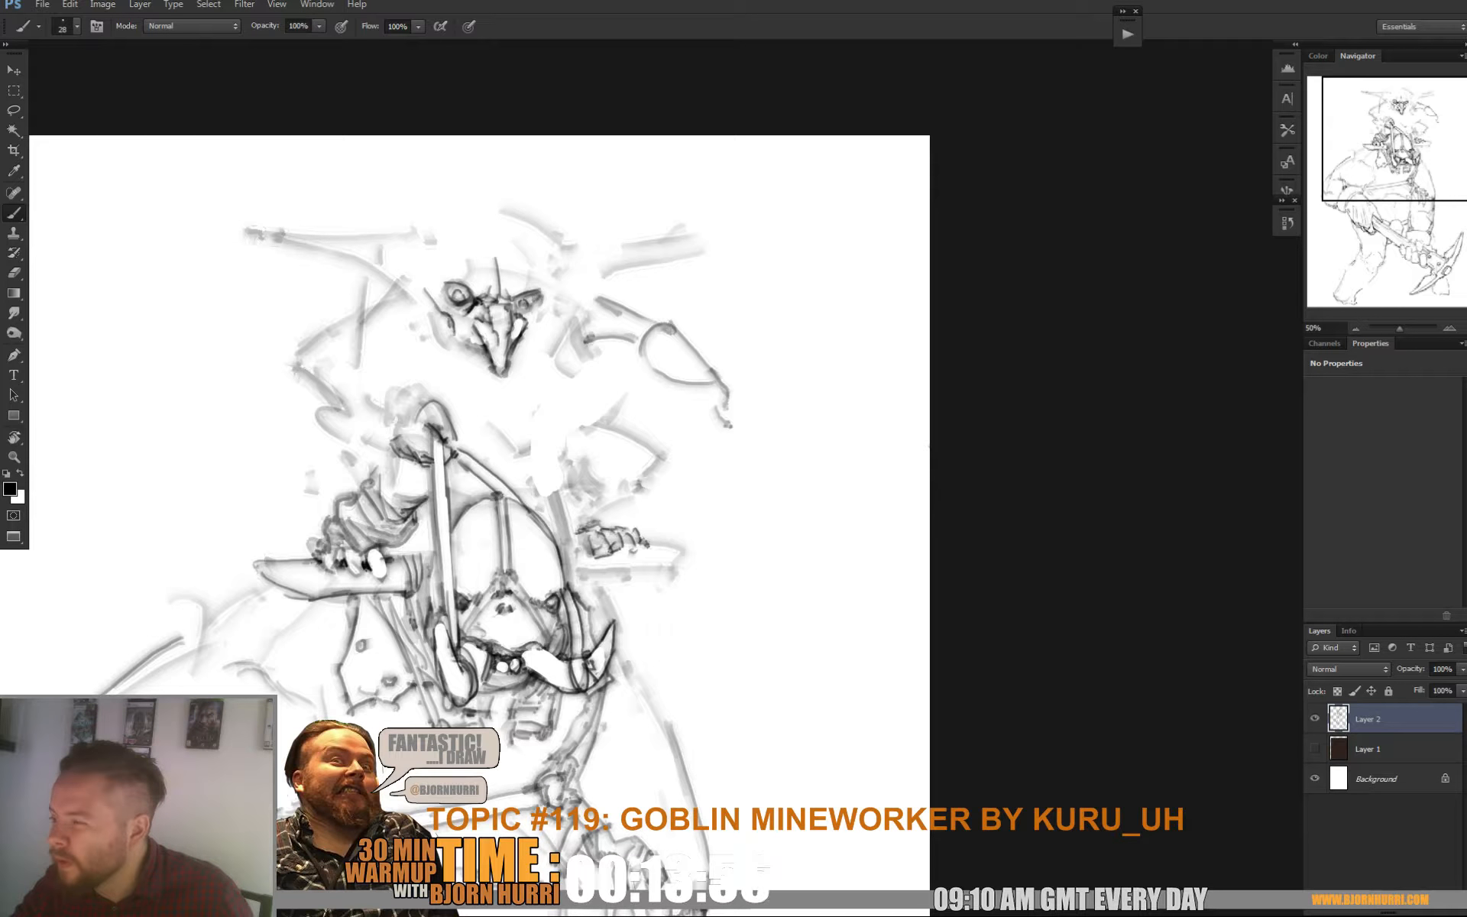
Outline the upper goblin's cheeks, pointed chin and small ear, and darken the grinning mouth around the nose
mouse_move(550, 309)
left_mouse_down()
mouse_move(527, 333)
mouse_move(558, 281)
mouse_move(549, 329)
mouse_move(491, 376)
left_mouse_up()
mouse_move(435, 323)
left_mouse_down()
mouse_move(489, 379)
mouse_move(464, 340)
mouse_move(487, 361)
mouse_move(518, 357)
mouse_move(487, 380)
left_mouse_up()
key("e")
key("b")
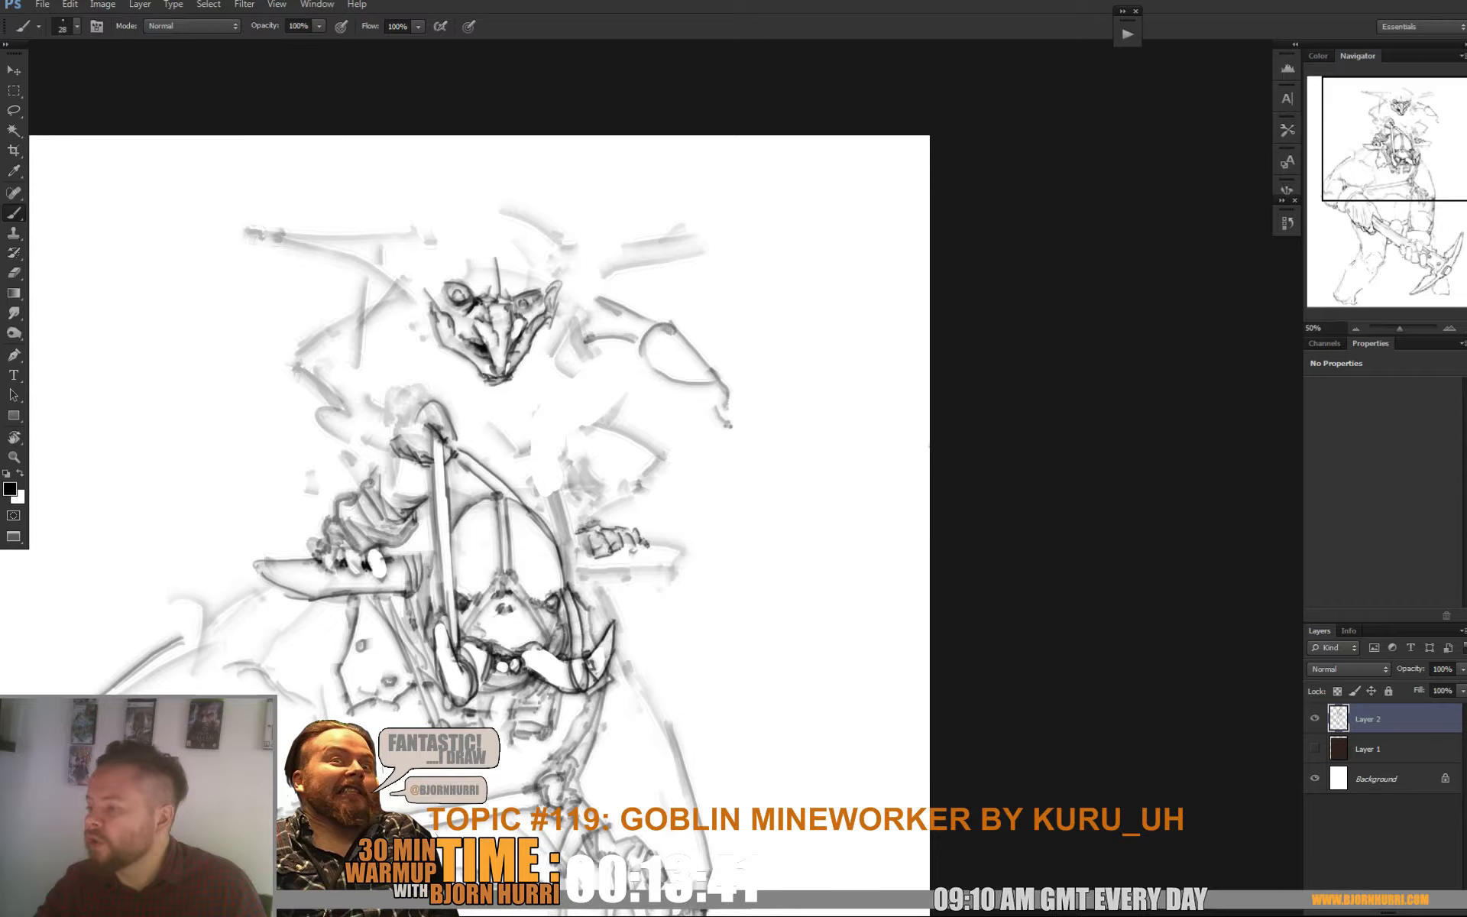
left_click_drag(492, 428, 489, 429)
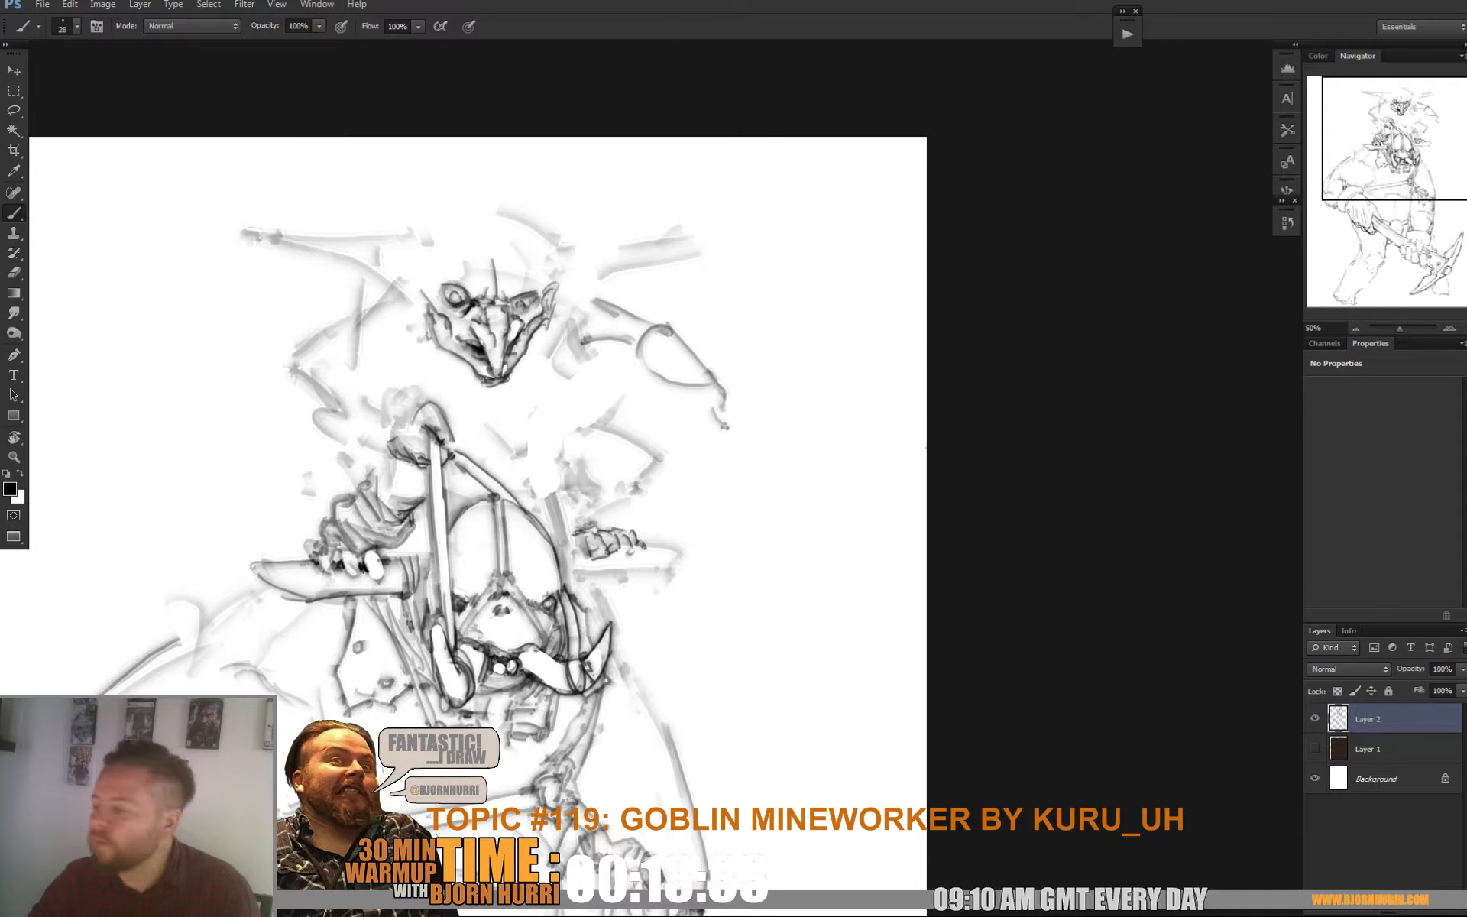
Draw the forearm behind the rein-holding fist with wrapped bands around the wrist
left_click_drag(535, 459, 521, 457)
mouse_move(402, 411)
left_mouse_down()
mouse_move(356, 387)
mouse_move(316, 391)
mouse_move(363, 372)
mouse_move(374, 390)
left_mouse_up()
mouse_move(368, 372)
left_mouse_down()
mouse_move(327, 369)
mouse_move(297, 402)
mouse_move(324, 438)
mouse_move(318, 404)
mouse_move(365, 388)
mouse_move(324, 442)
mouse_move(362, 446)
mouse_move(322, 451)
left_mouse_up()
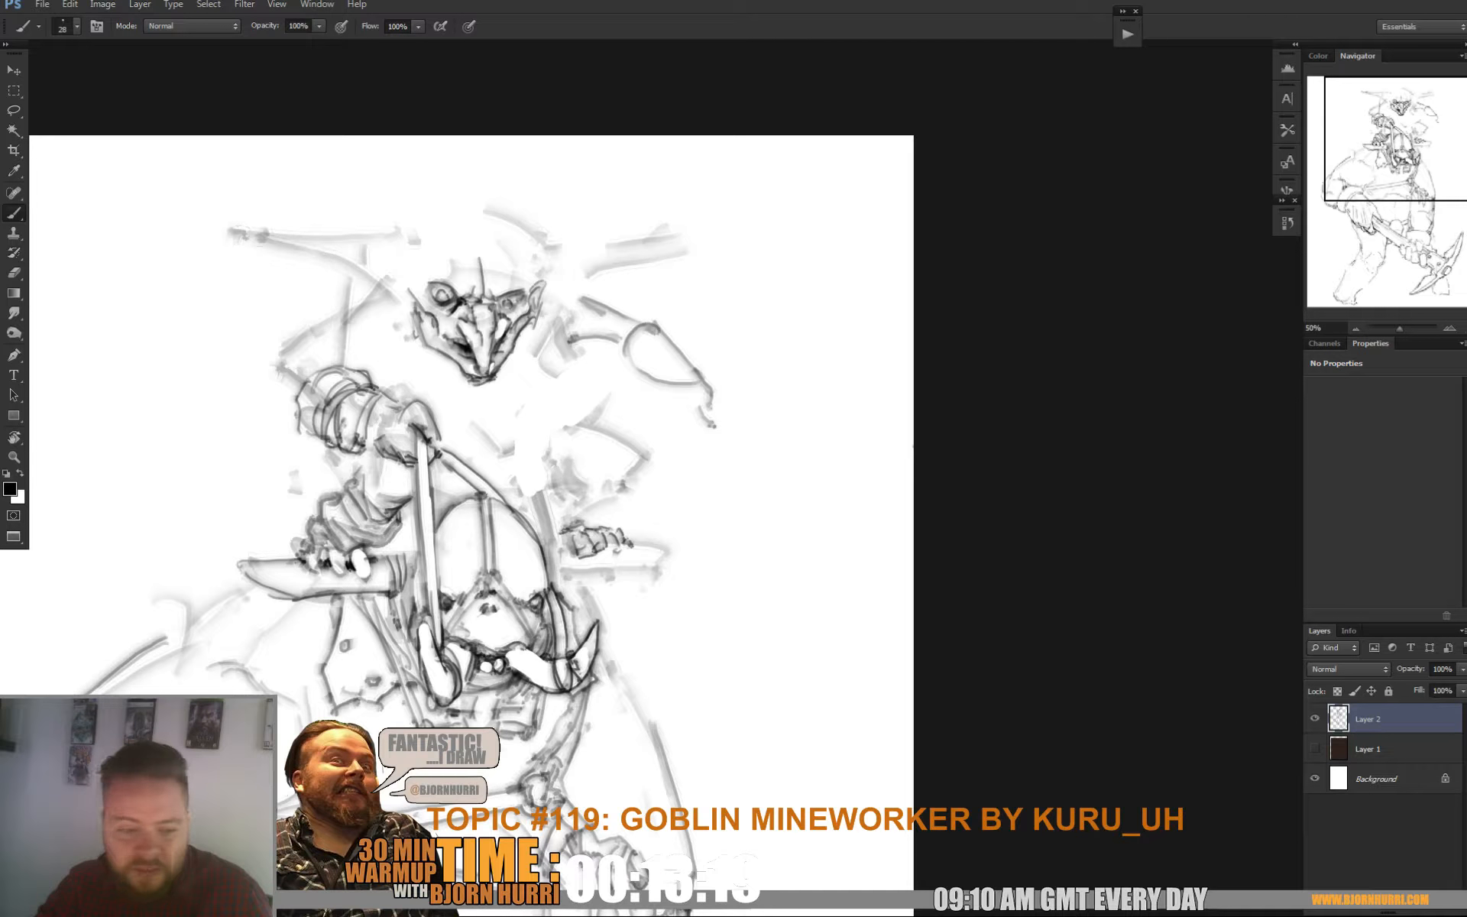
Outline the rider's bent elbow and upper arm above the wrapped forearm, add a cuff at the sleeve, and refine the leg wrappings below
mouse_move(384, 398)
left_mouse_down()
mouse_move(368, 425)
mouse_move(387, 429)
left_mouse_up()
left_click_drag(388, 428, 362, 461)
mouse_move(388, 459)
left_mouse_down()
mouse_move(374, 467)
mouse_move(369, 433)
mouse_move(430, 471)
left_mouse_up()
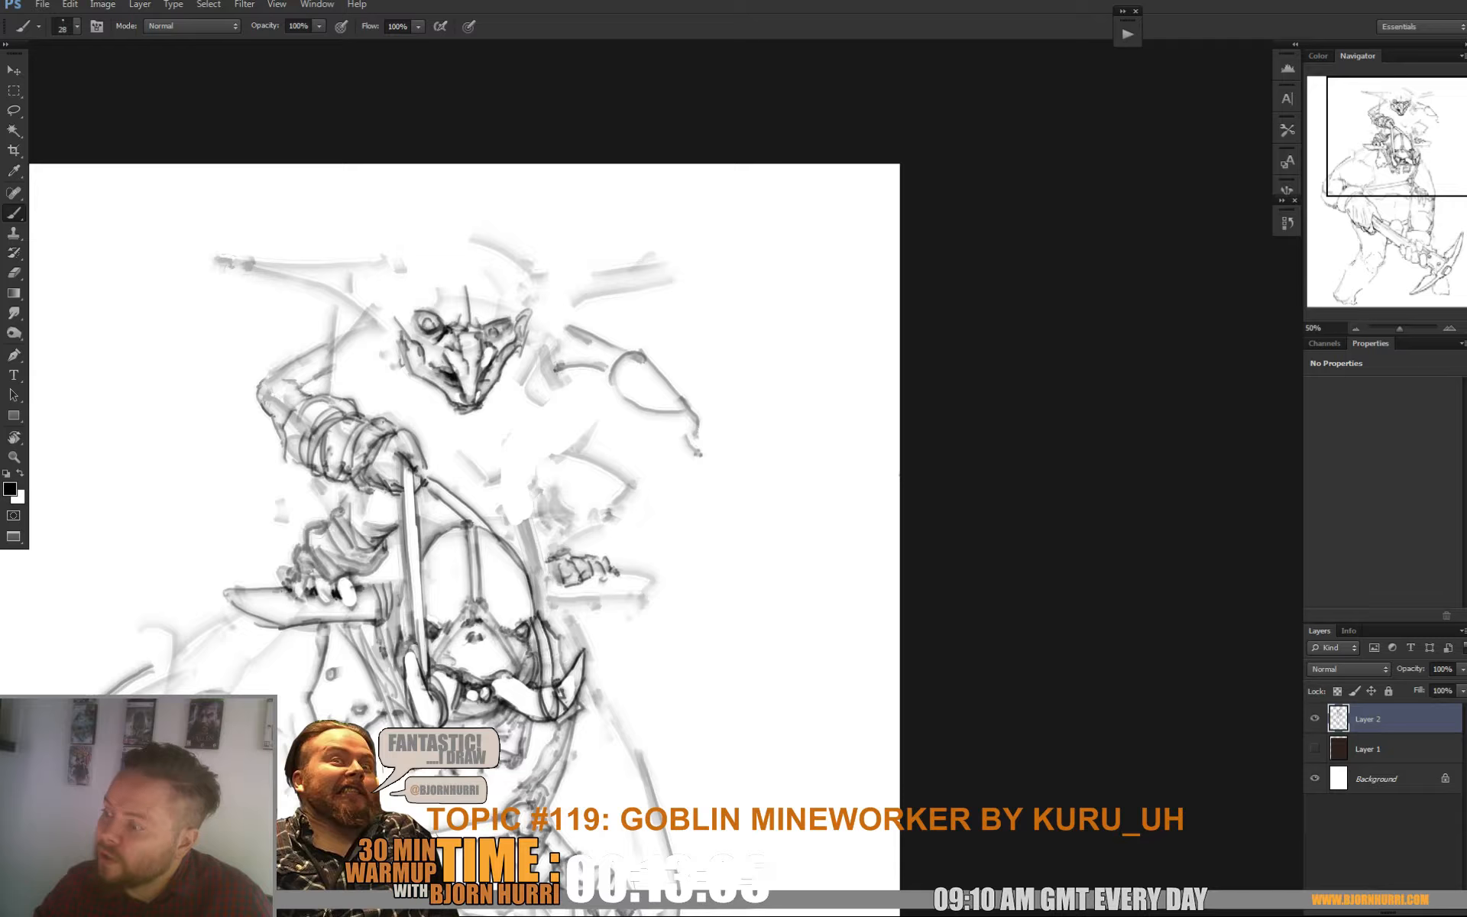
mouse_move(326, 347)
left_mouse_down()
mouse_move(316, 372)
mouse_move(337, 366)
mouse_move(310, 372)
left_mouse_up()
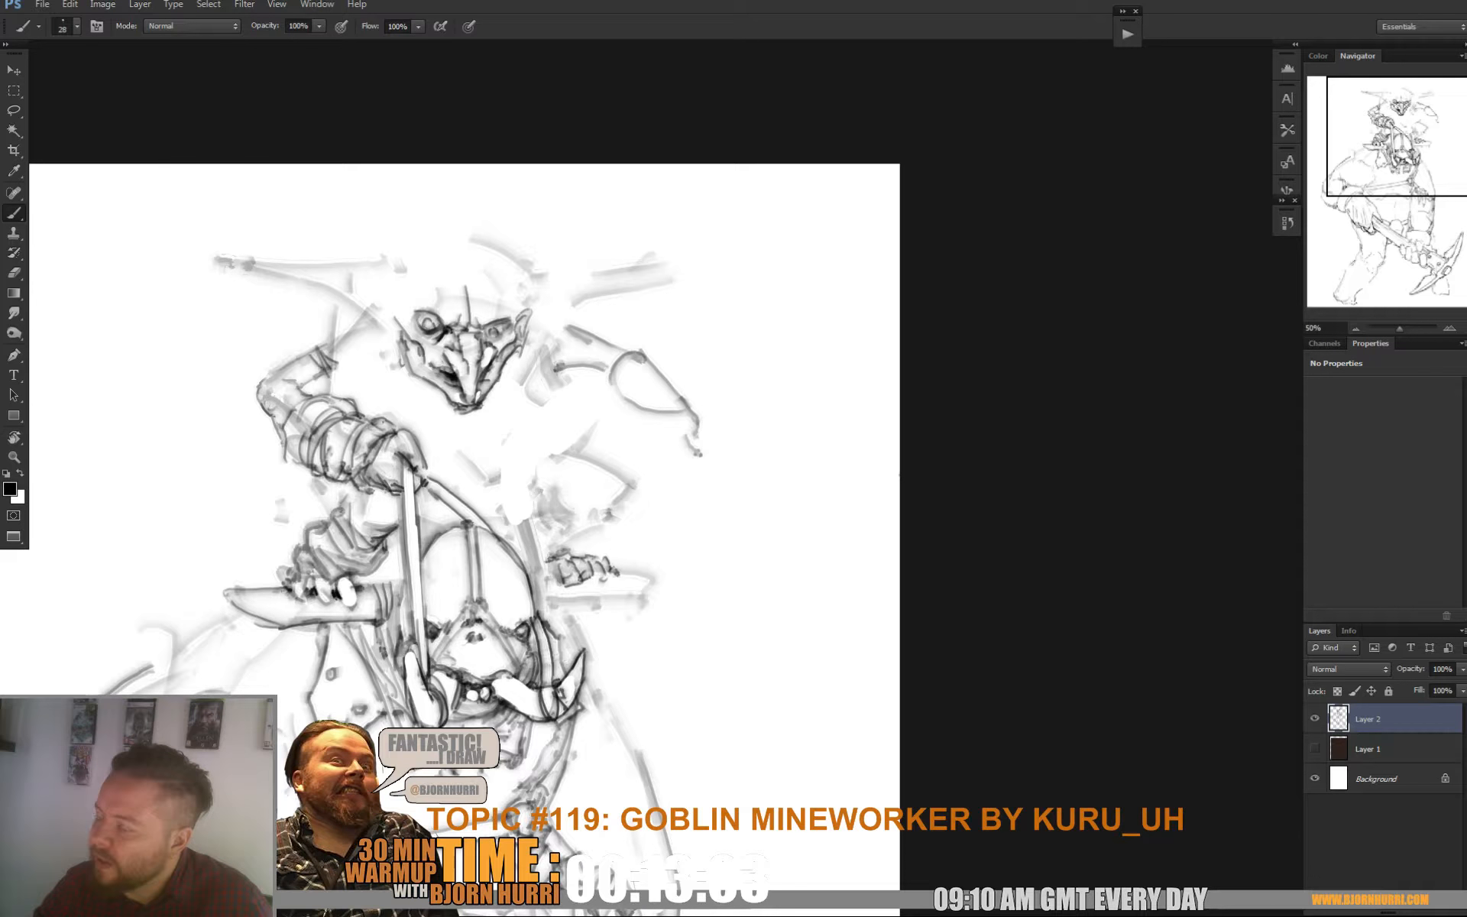
scroll(328, 350, "down", 5)
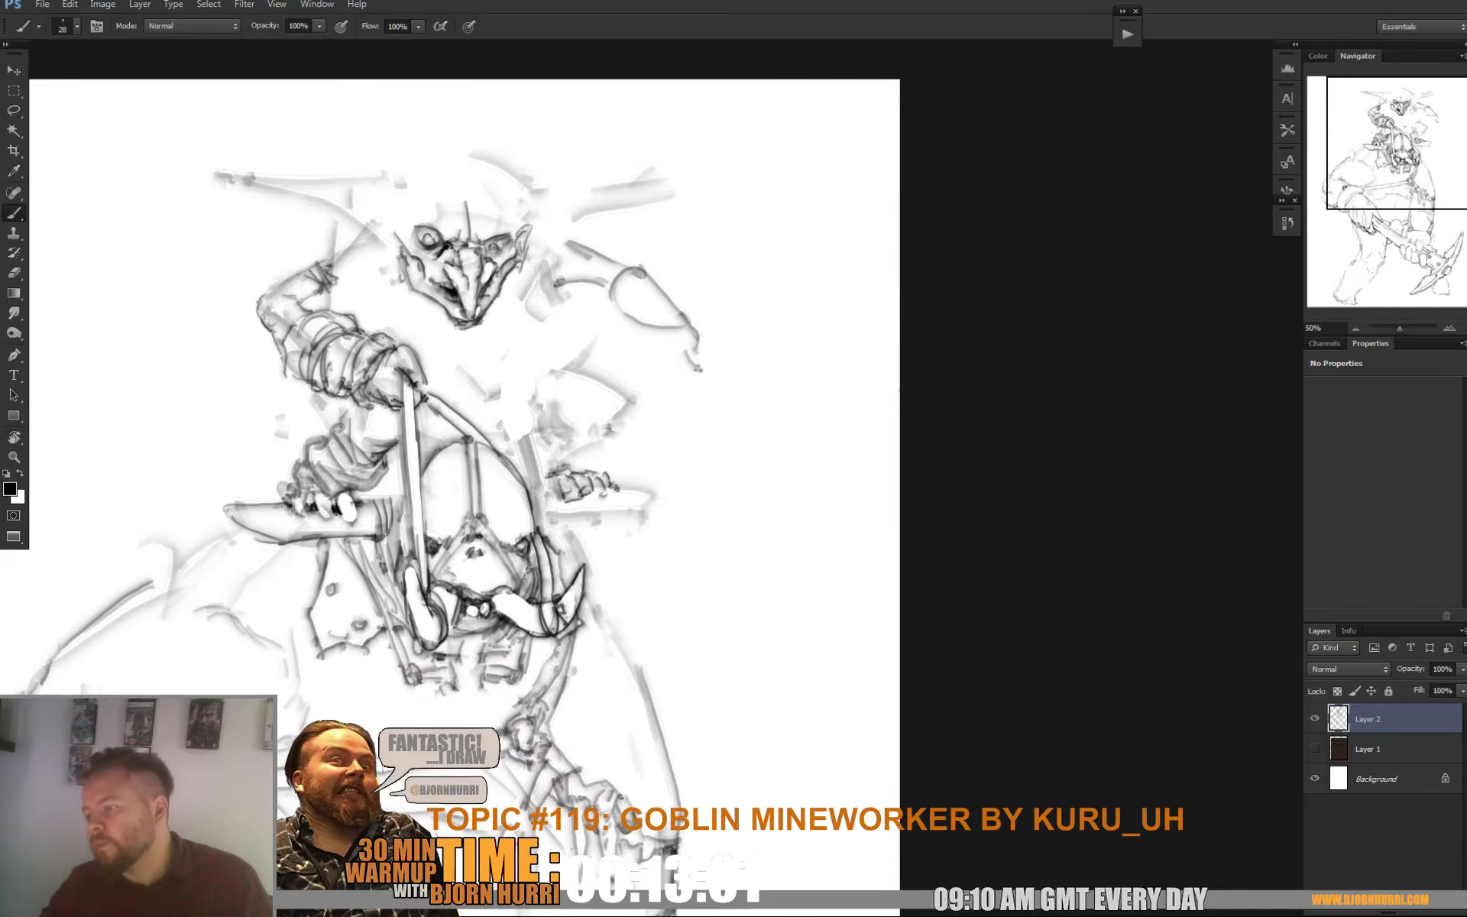
left_click_drag(366, 415, 391, 424)
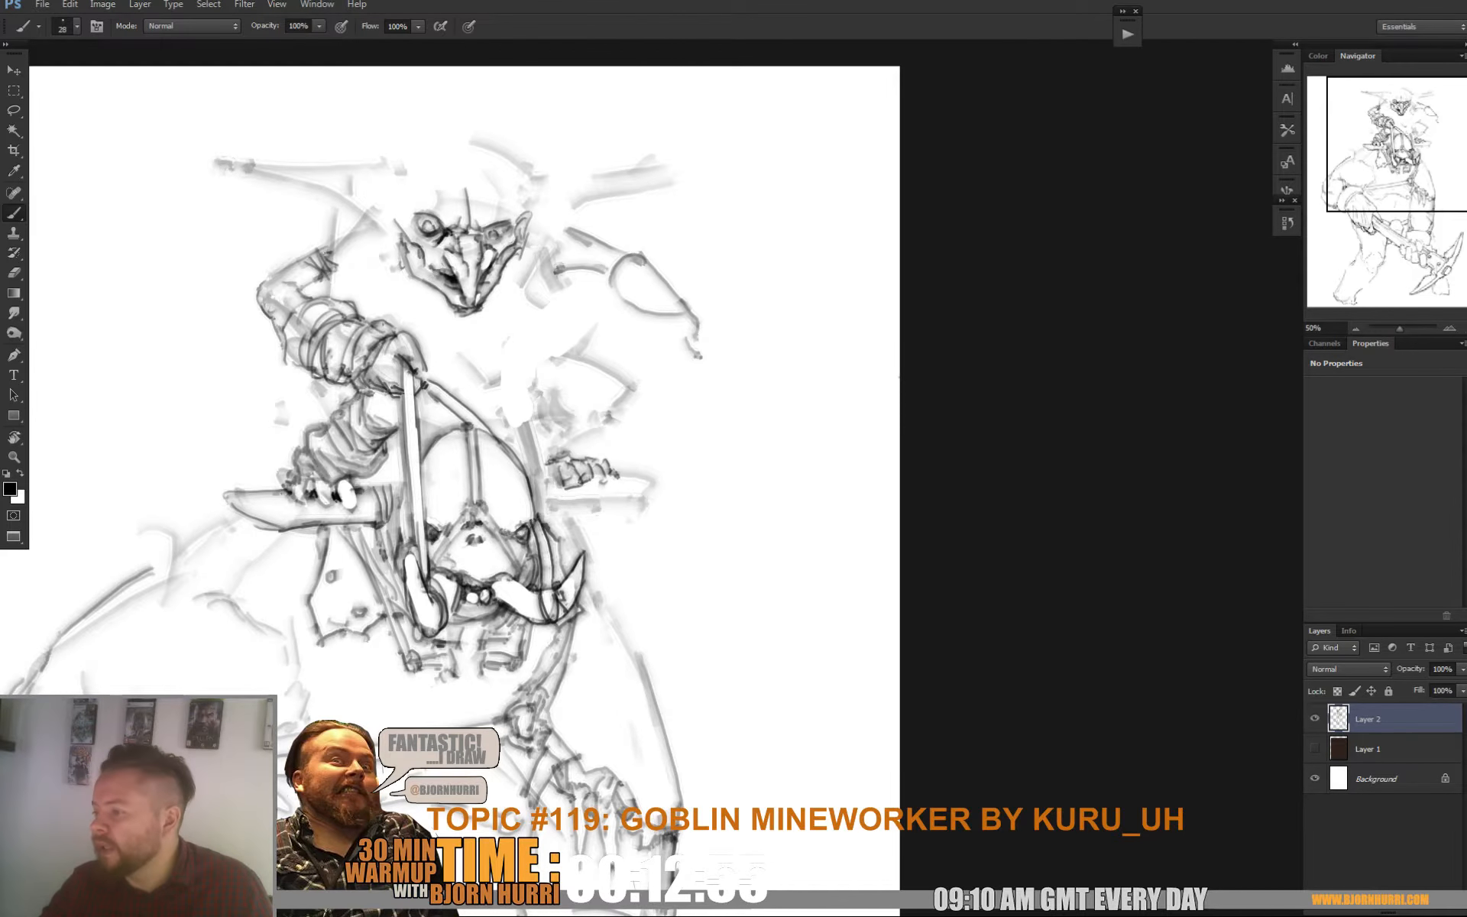
Sketch the rider's shoulder lines on both sides of the head, joining the near one to the raised arm
left_click_drag(564, 596, 530, 659)
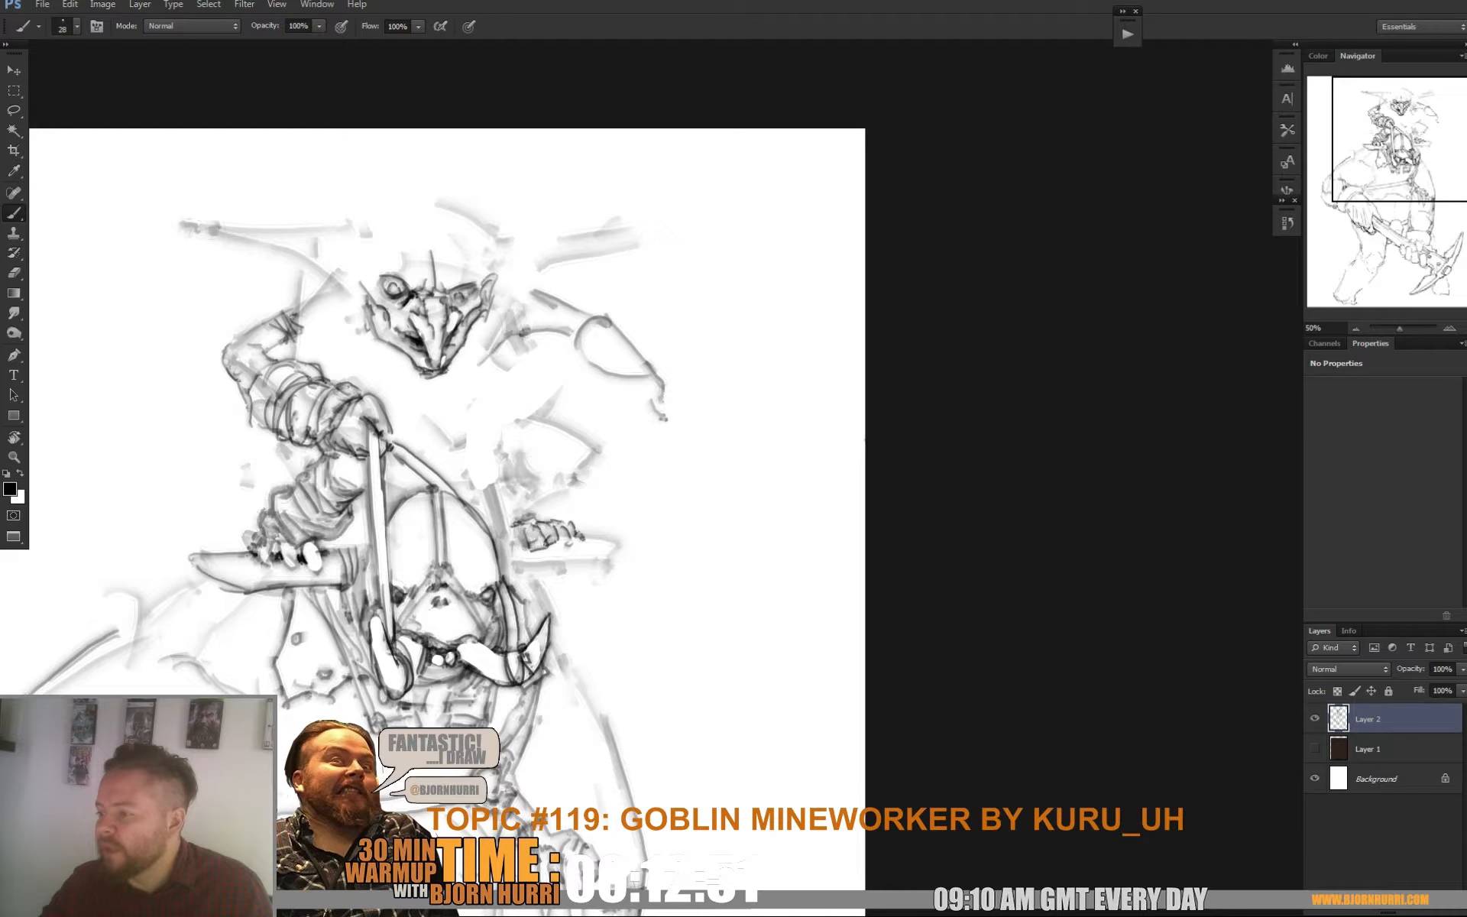
left_click_drag(481, 357, 466, 381)
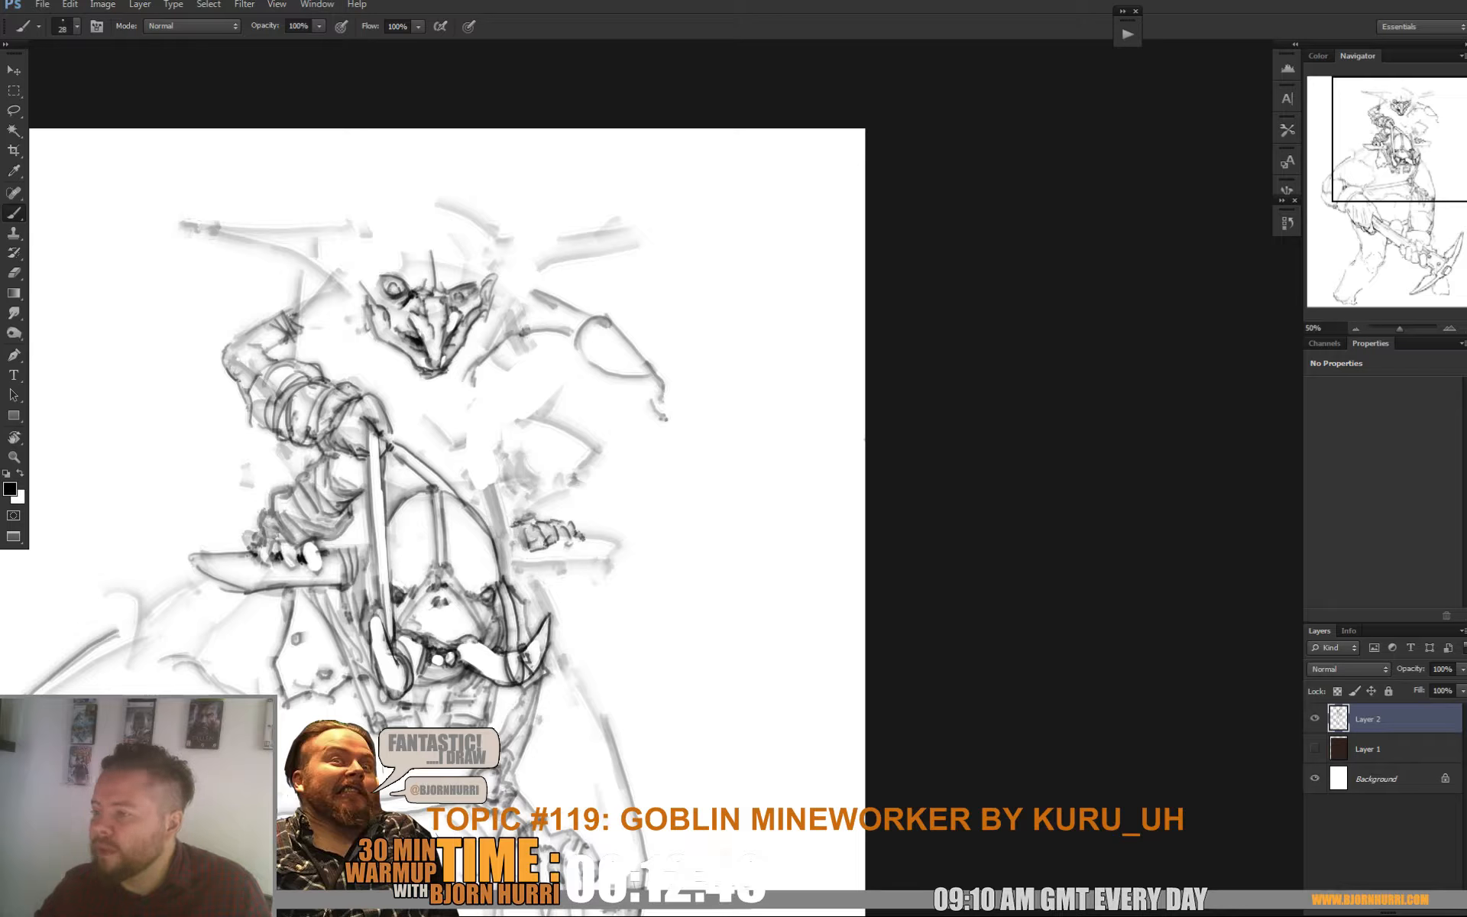
mouse_move(303, 329)
left_mouse_down()
mouse_move(356, 343)
mouse_move(295, 312)
mouse_move(309, 325)
mouse_move(349, 316)
left_mouse_up()
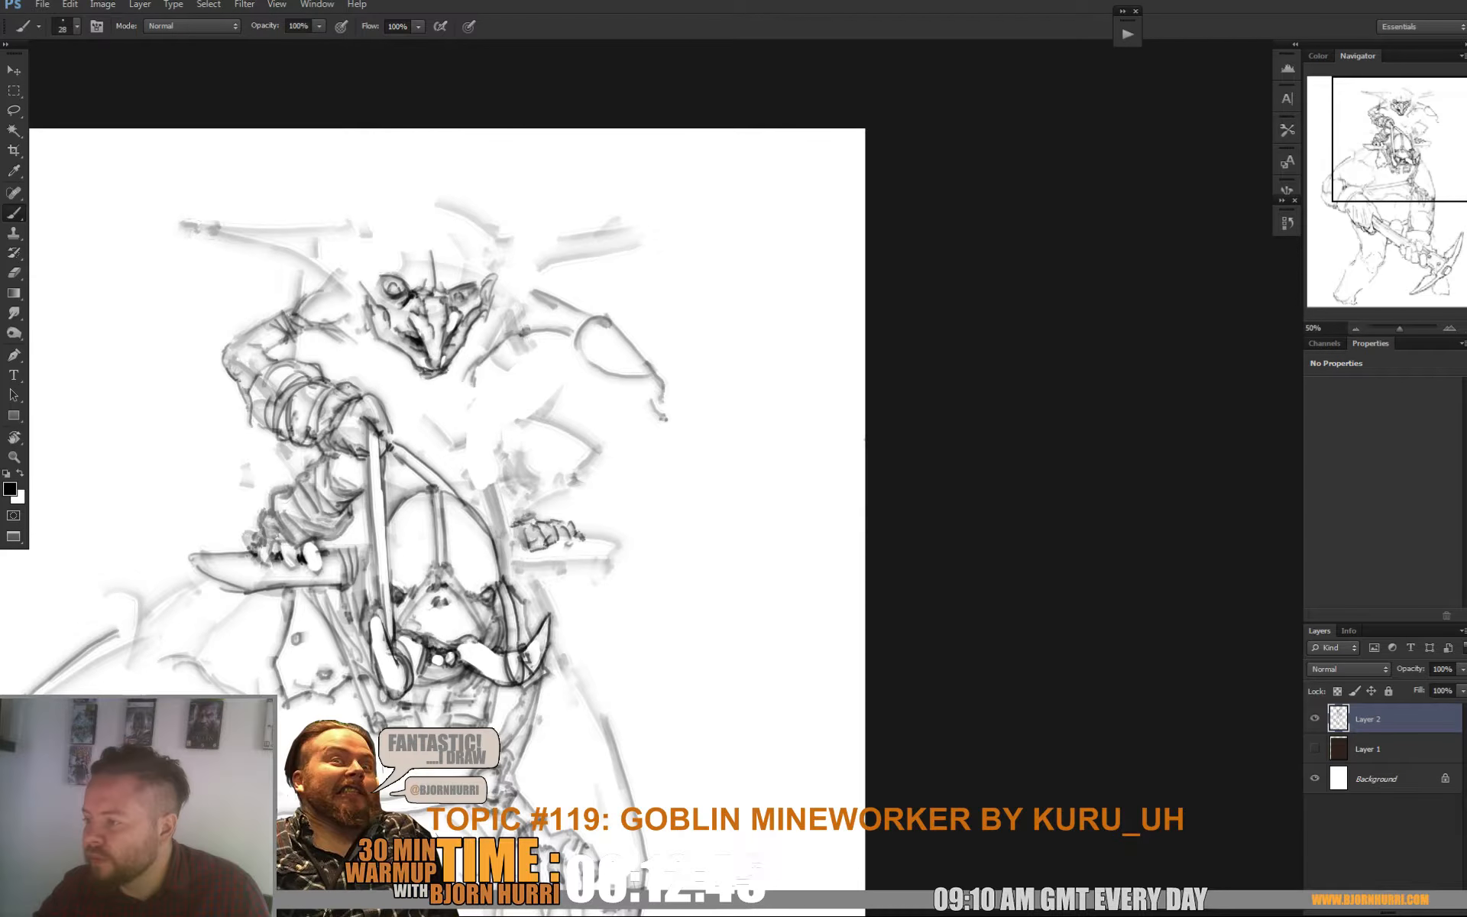
Define the rider's brow with wrinkle lines above the eyes and mark the edges of the head where the ears attach
mouse_move(488, 267)
left_mouse_down()
mouse_move(474, 298)
mouse_move(505, 284)
mouse_move(462, 326)
mouse_move(458, 306)
mouse_move(470, 319)
left_mouse_up()
mouse_move(357, 283)
left_mouse_down()
mouse_move(355, 306)
mouse_move(381, 280)
left_mouse_up()
left_click_drag(353, 301, 439, 294)
left_click_drag(421, 291, 450, 286)
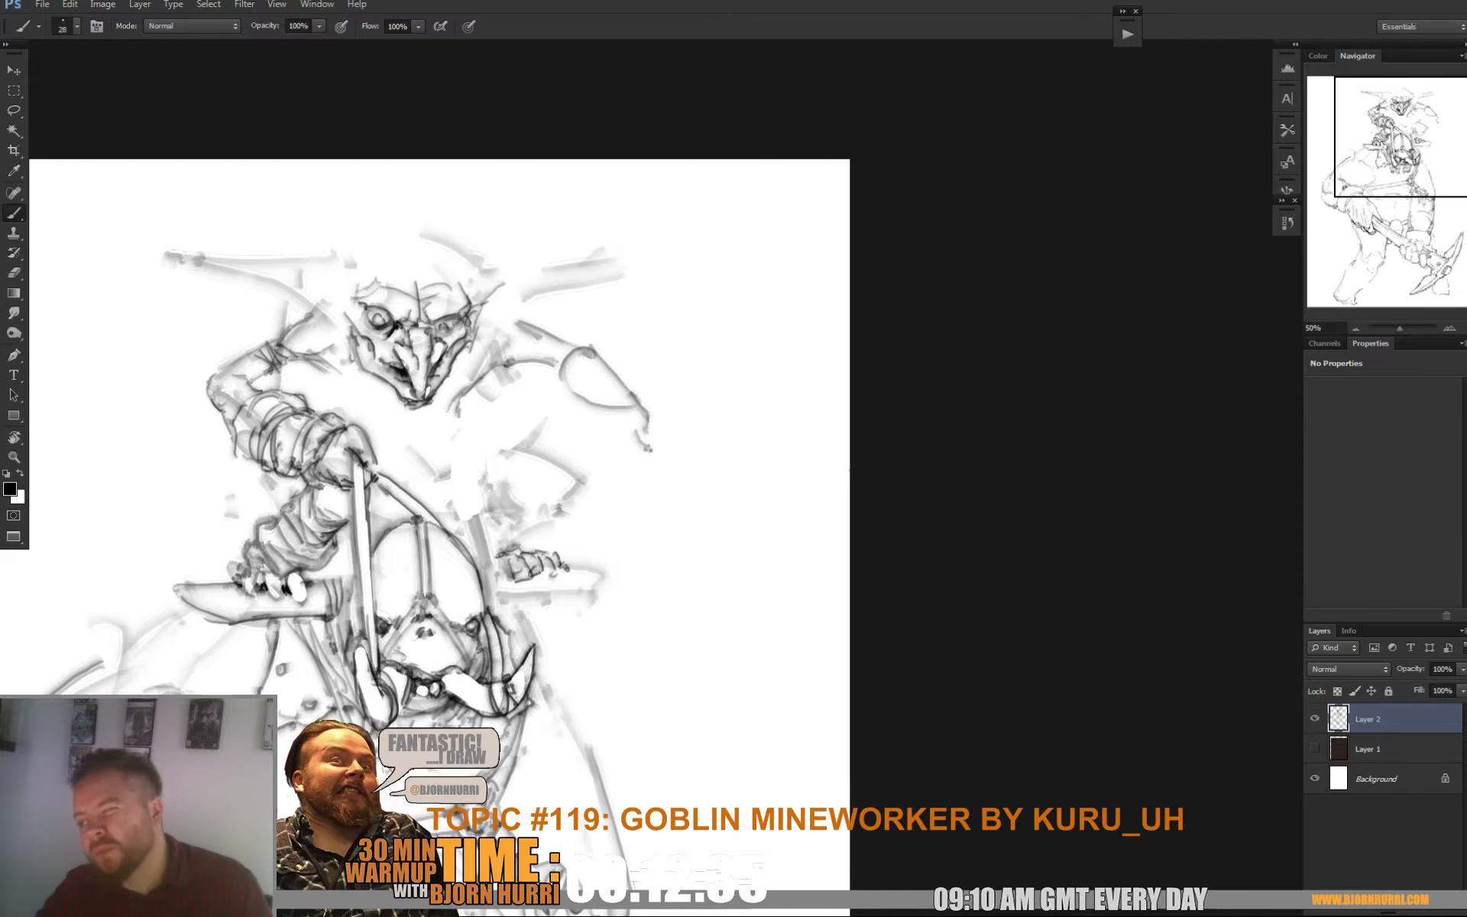
left_click_drag(428, 427, 429, 428)
Draw the rider's two long pointed ears with inner folds, and close the bald, wrinkled skull between them
mouse_move(485, 340)
left_mouse_down()
mouse_move(644, 266)
mouse_move(606, 255)
mouse_move(480, 262)
left_mouse_up()
mouse_move(596, 265)
left_mouse_down()
mouse_move(505, 283)
mouse_move(496, 319)
mouse_move(499, 302)
left_mouse_up()
mouse_move(344, 266)
left_mouse_down()
mouse_move(161, 261)
mouse_move(258, 284)
mouse_move(356, 335)
left_mouse_up()
left_click_drag(262, 265, 350, 299)
mouse_move(324, 285)
left_mouse_down()
mouse_move(343, 300)
mouse_move(222, 264)
left_mouse_up()
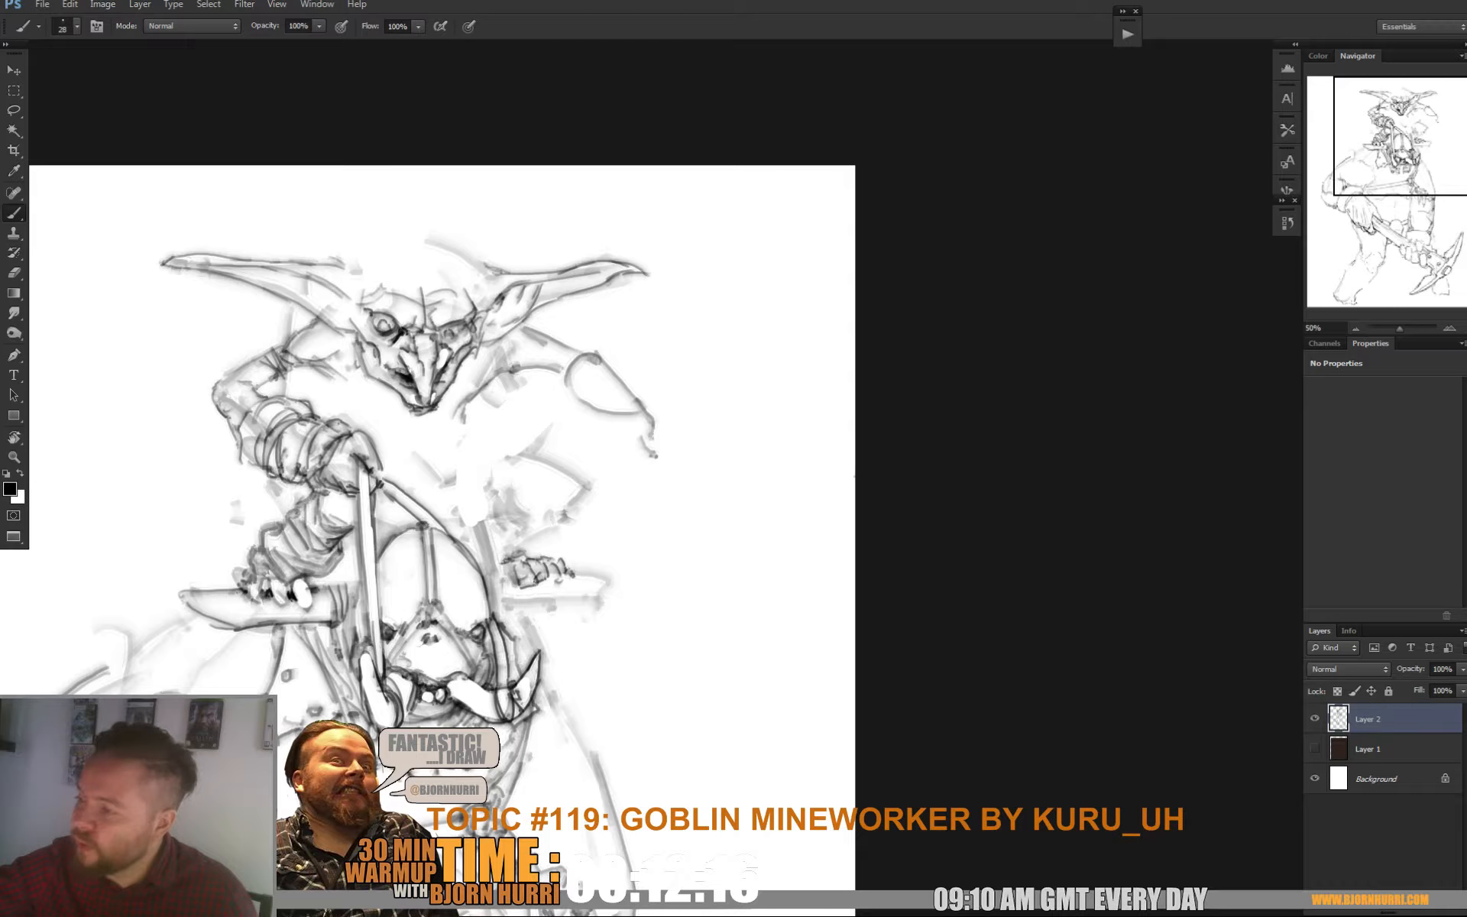
mouse_move(309, 277)
left_mouse_down()
mouse_move(343, 302)
mouse_move(313, 303)
mouse_move(357, 338)
left_mouse_up()
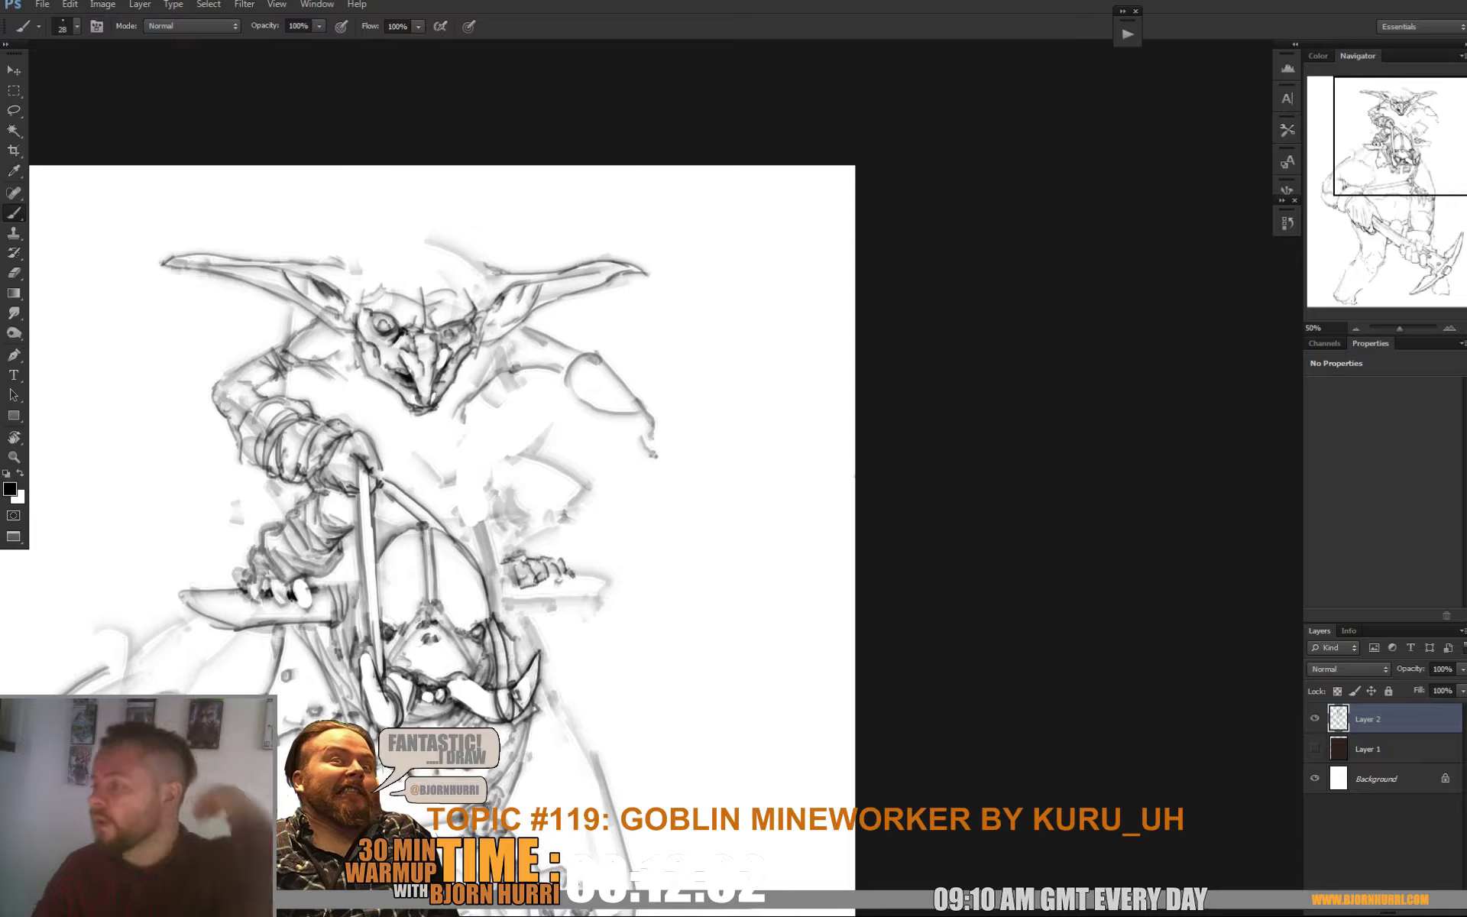
mouse_move(488, 273)
left_mouse_down()
mouse_move(443, 244)
mouse_move(383, 240)
mouse_move(343, 262)
left_mouse_up()
left_click_drag(444, 243, 359, 252)
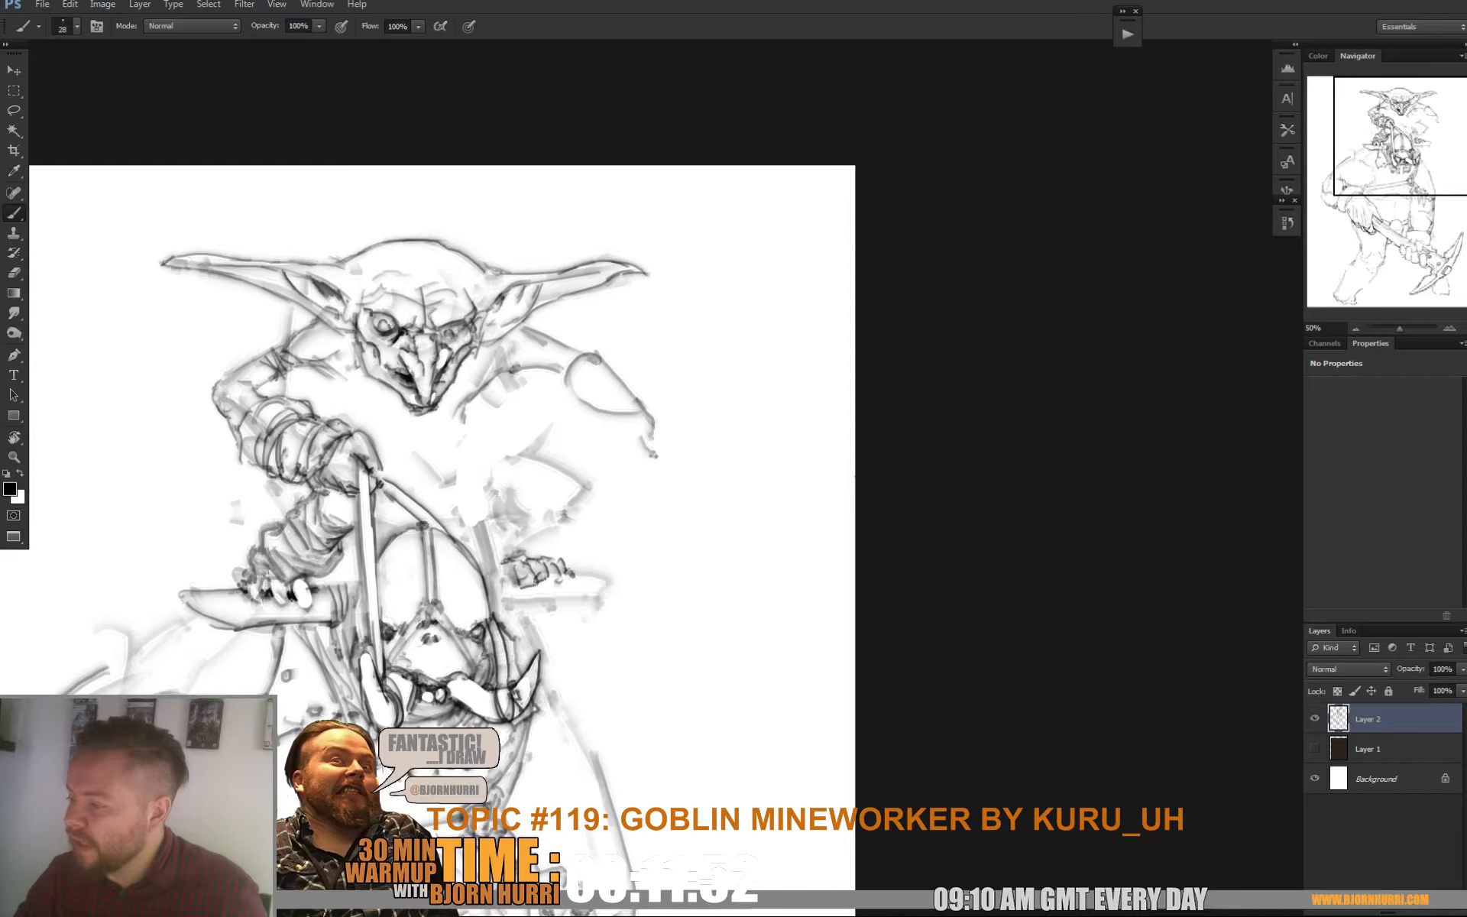
Strengthen the rider's jawline and draw the neck and hanging vertical strap beneath the chin
mouse_move(370, 378)
left_mouse_down()
mouse_move(405, 409)
mouse_move(466, 359)
mouse_move(440, 405)
left_mouse_up()
mouse_move(473, 354)
left_mouse_down()
mouse_move(438, 421)
mouse_move(398, 409)
mouse_move(446, 457)
left_mouse_up()
mouse_move(451, 412)
left_mouse_down()
mouse_move(436, 444)
mouse_move(436, 420)
mouse_move(438, 476)
mouse_move(427, 441)
left_mouse_up()
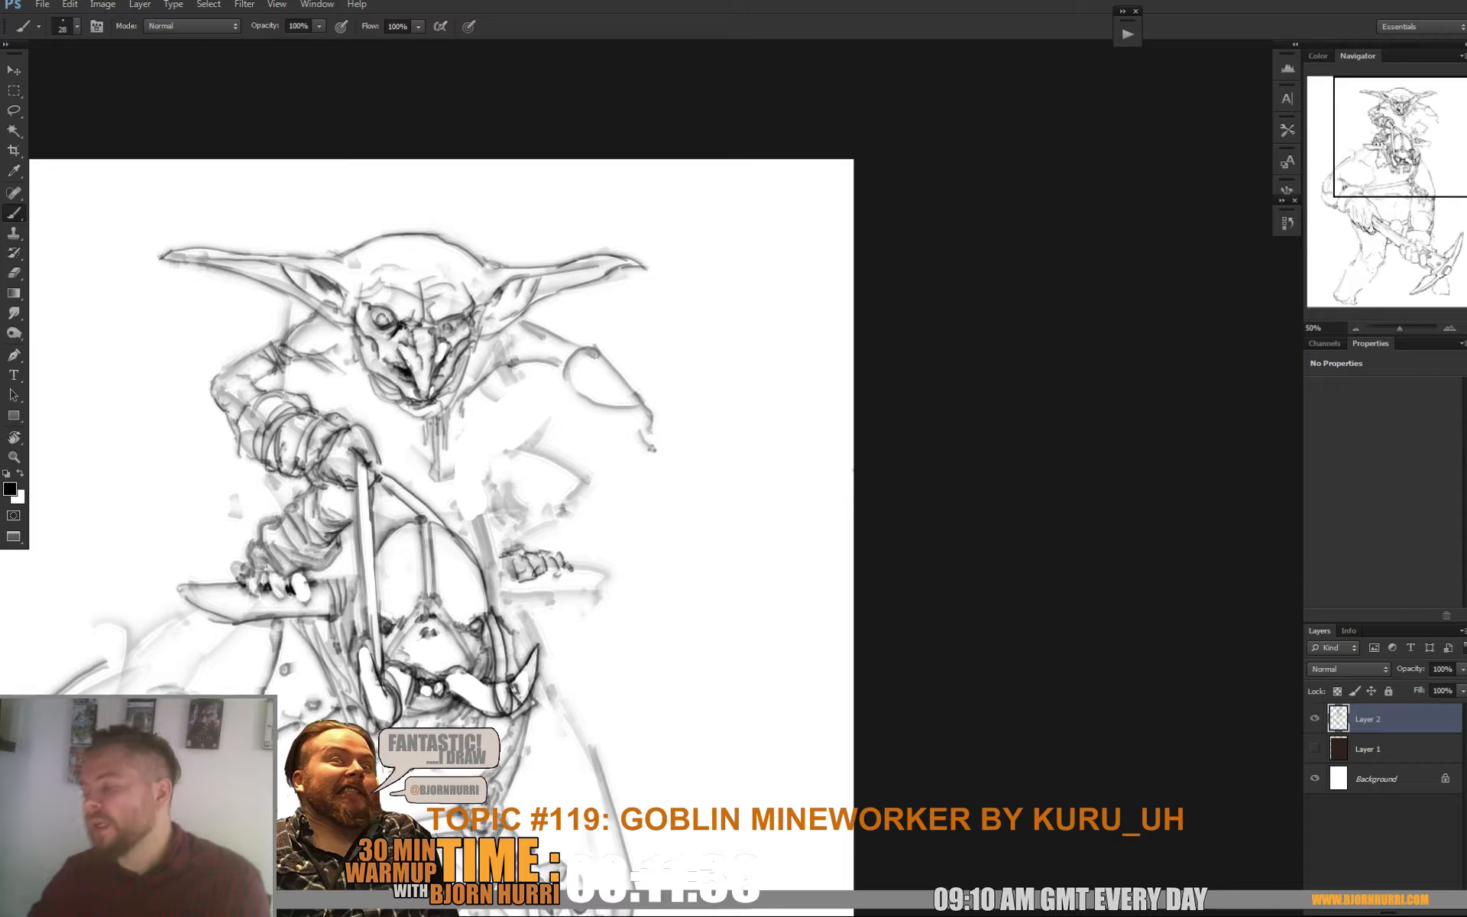
left_click_drag(459, 520, 457, 476)
mouse_move(472, 338)
left_mouse_down()
mouse_move(463, 379)
mouse_move(497, 397)
mouse_move(544, 362)
left_mouse_up()
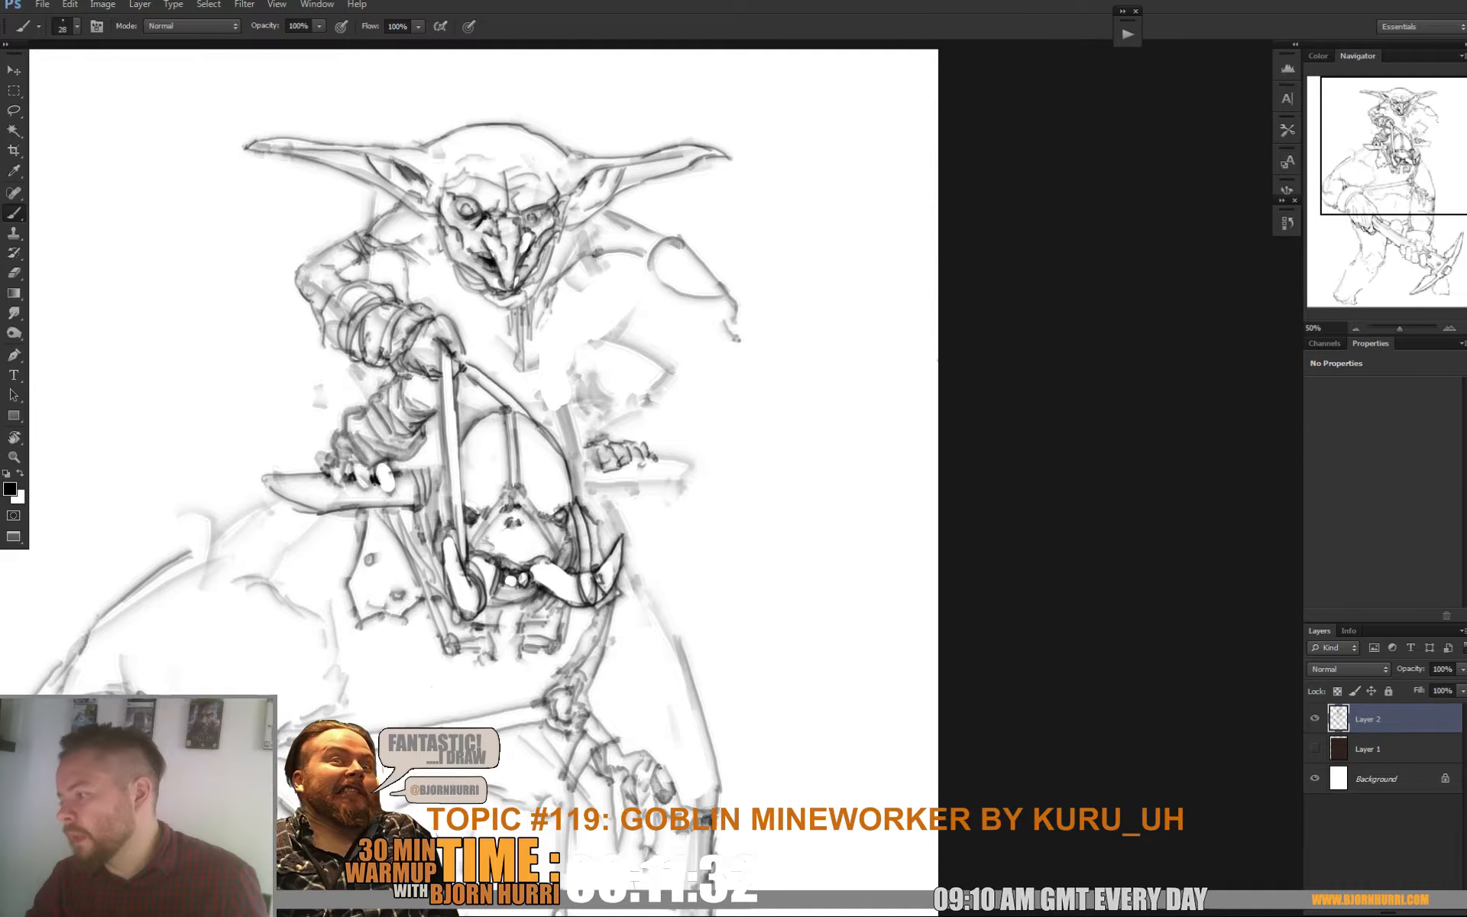
Draw the seam across the rider's chest and rough in the torso folds down toward the waist
mouse_move(462, 331)
left_mouse_down()
mouse_move(512, 337)
mouse_move(494, 344)
left_mouse_up()
left_click_drag(492, 349, 535, 355)
mouse_move(503, 368)
left_mouse_down()
mouse_move(483, 365)
mouse_move(532, 414)
mouse_move(464, 401)
mouse_move(474, 420)
left_mouse_up()
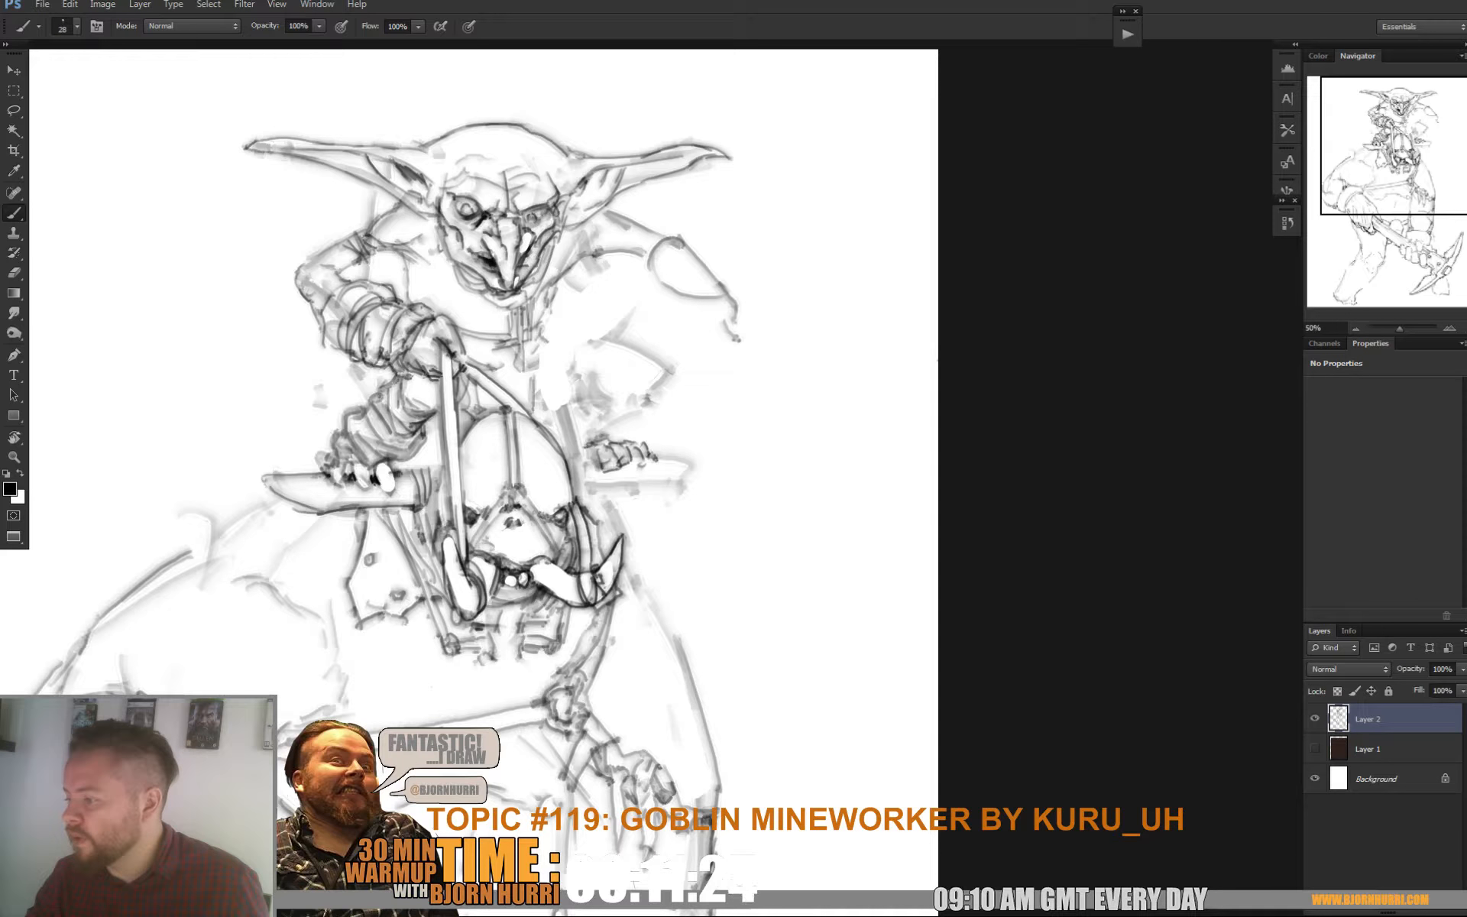
left_click_drag(549, 375, 549, 398)
left_click_drag(549, 375, 558, 368)
Add fold strokes to the rider's shoulder beside the raised arm and outline the near leg beneath the forearm
left_click_drag(400, 256, 409, 305)
mouse_move(405, 263)
left_mouse_down()
mouse_move(407, 289)
mouse_move(436, 288)
left_mouse_up()
left_click_drag(417, 292, 443, 272)
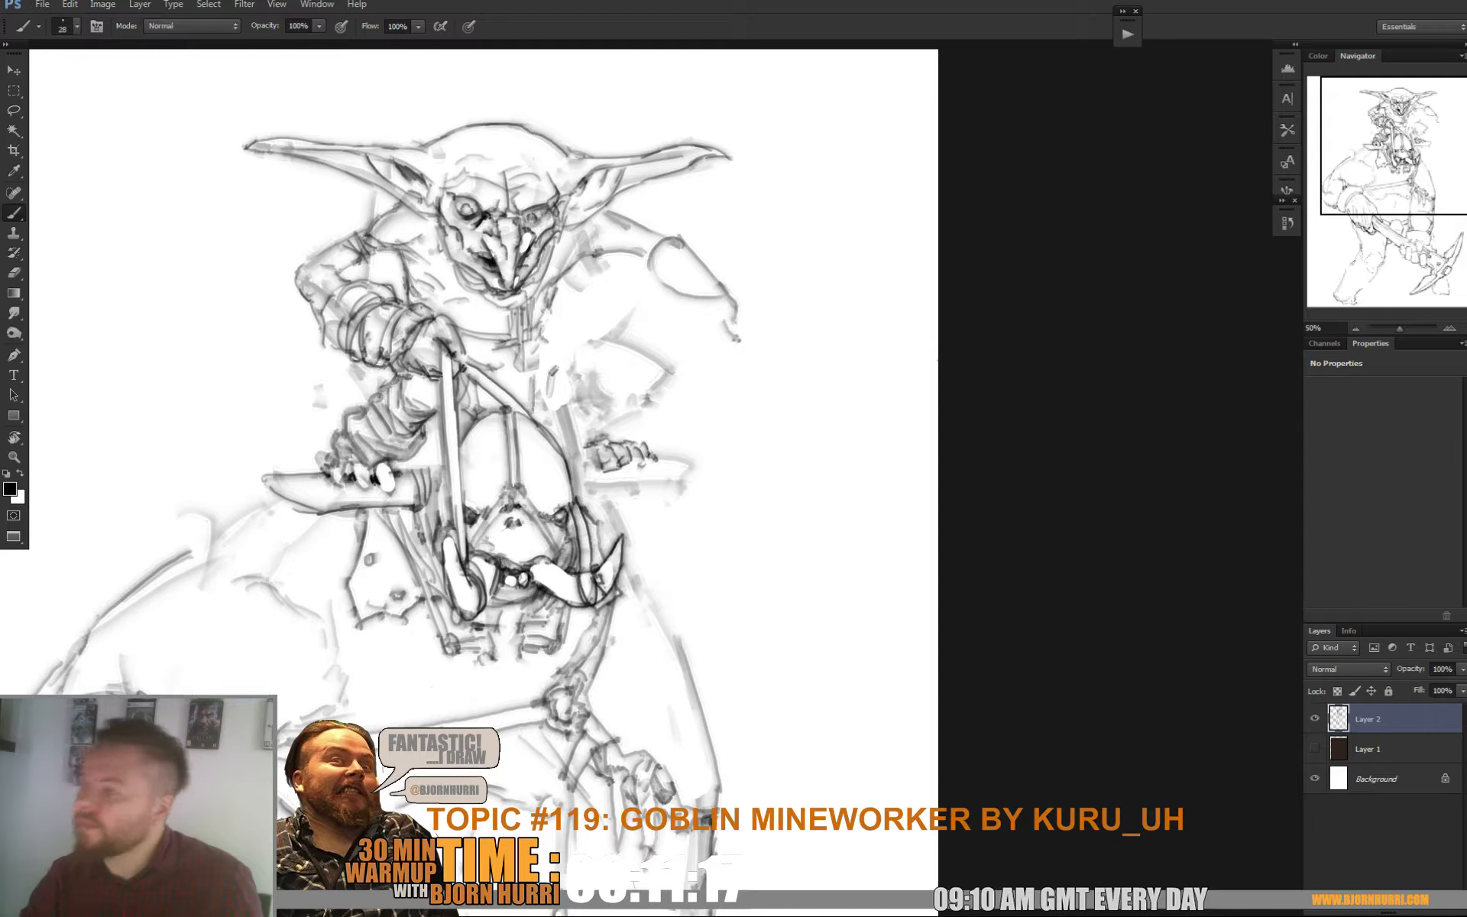
left_click_drag(520, 397, 521, 392)
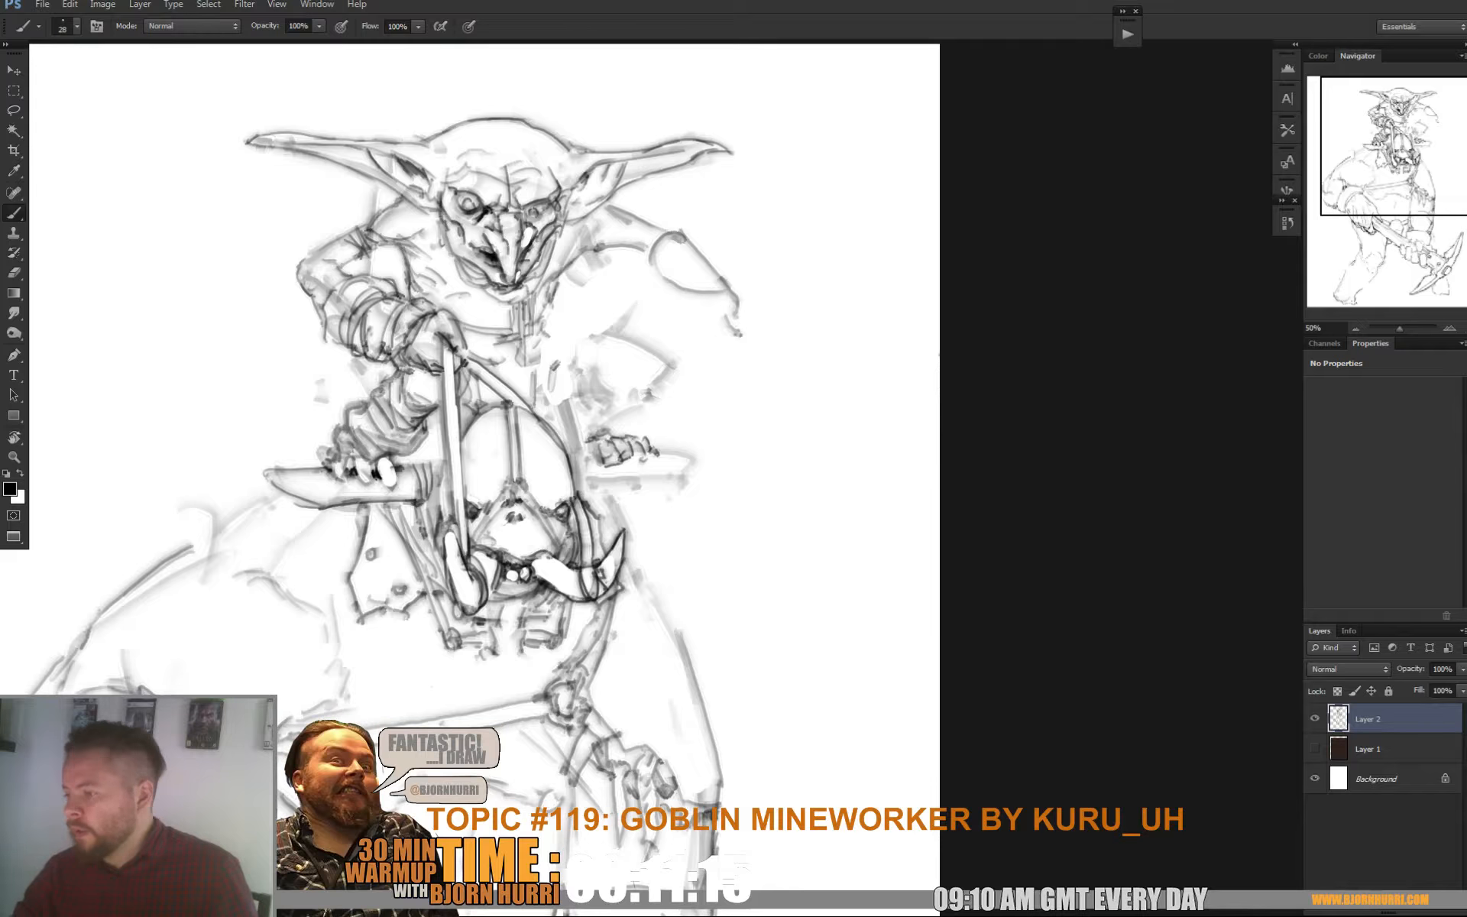
left_click_drag(355, 360, 370, 396)
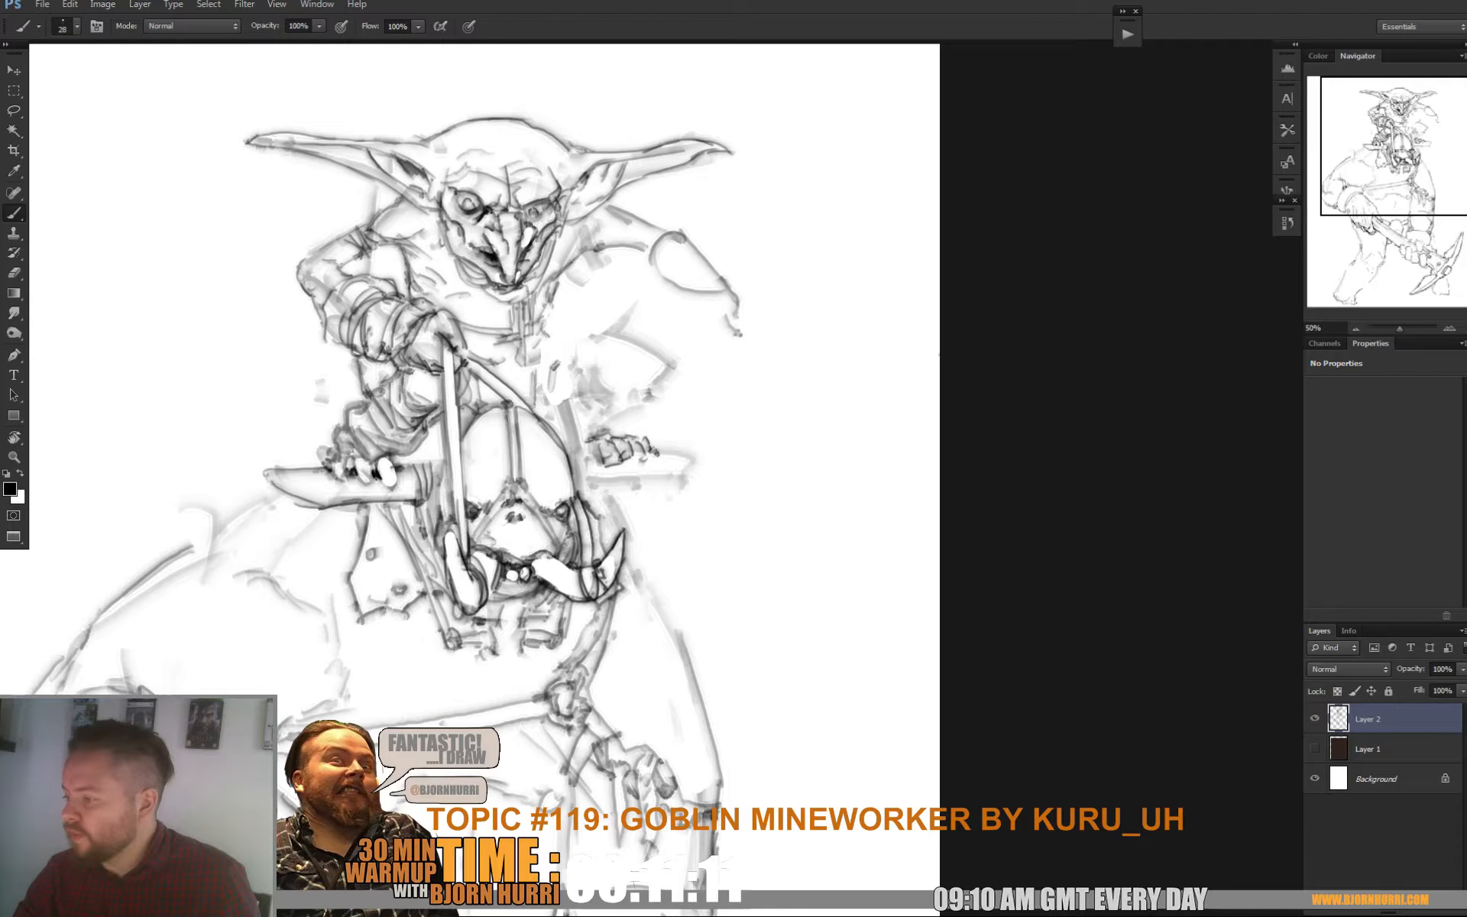
Draw the rider's far leg with a rounded bent knee, thigh contour and wrapped bands below the knee
left_click_drag(489, 397, 464, 398)
left_click_drag(649, 348, 623, 399)
mouse_move(612, 340)
left_mouse_down()
mouse_move(546, 341)
mouse_move(515, 377)
left_mouse_up()
mouse_move(534, 357)
left_mouse_down()
mouse_move(514, 393)
mouse_move(499, 371)
mouse_move(514, 357)
left_mouse_up()
mouse_move(528, 343)
left_mouse_down()
mouse_move(502, 366)
mouse_move(524, 372)
mouse_move(514, 419)
mouse_move(631, 393)
mouse_move(586, 423)
mouse_move(560, 379)
mouse_move(599, 395)
mouse_move(635, 382)
mouse_move(648, 348)
left_mouse_up()
left_click_drag(637, 346, 648, 359)
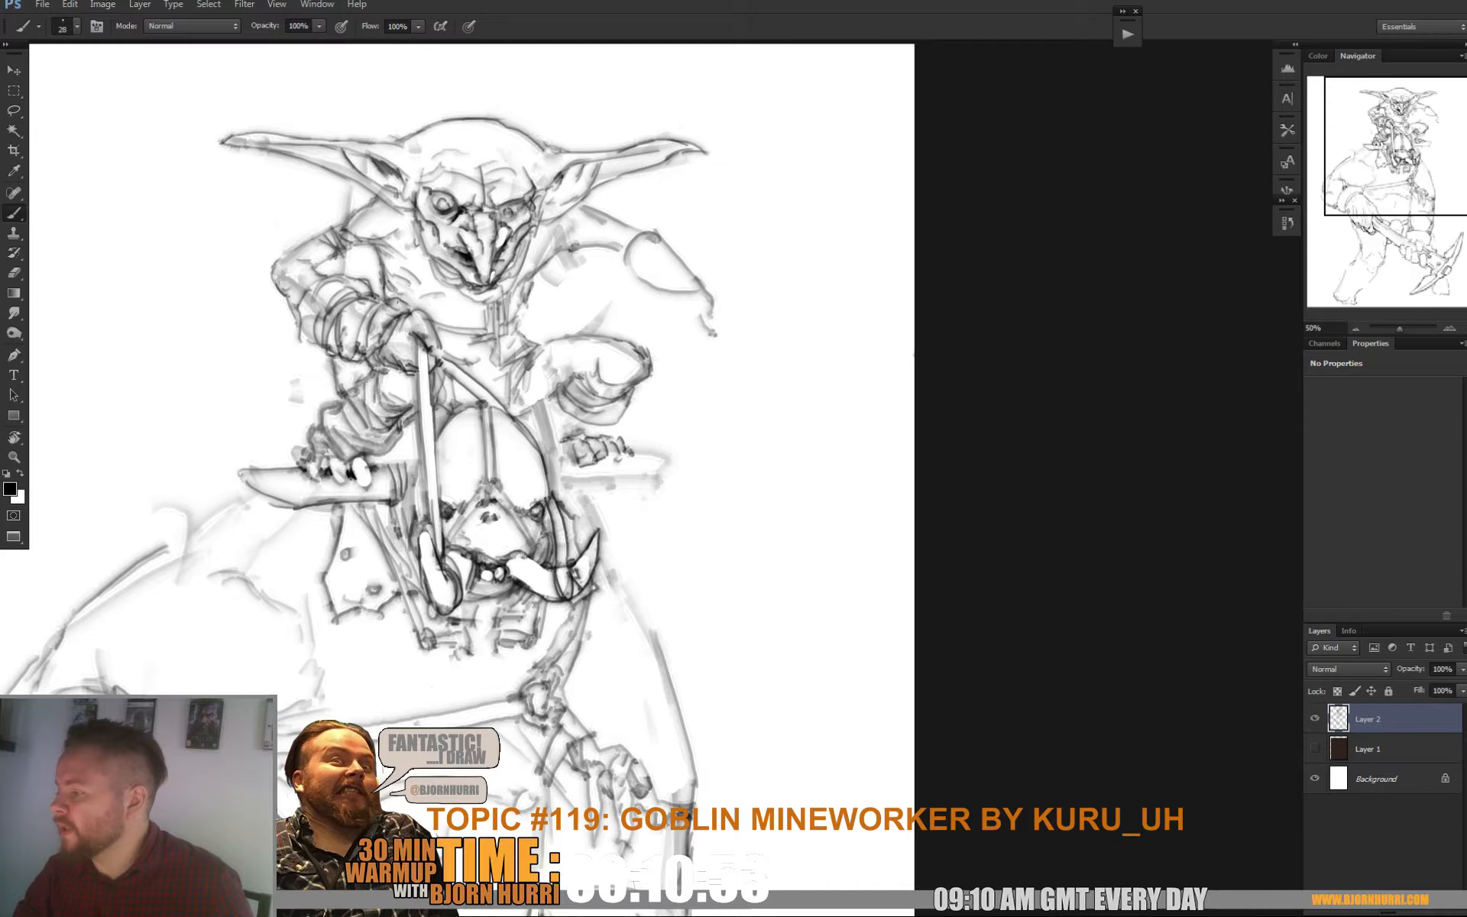
Detail the far shin wrappings and the foot, and outline the big goblin's long ear beneath its toes
left_click_drag(559, 396, 550, 417)
left_click_drag(592, 425, 545, 434)
left_click_drag(544, 400, 546, 435)
mouse_move(542, 407)
left_mouse_down()
mouse_move(559, 435)
mouse_move(579, 425)
left_mouse_up()
mouse_move(559, 438)
left_mouse_down()
mouse_move(581, 430)
mouse_move(538, 440)
mouse_move(555, 461)
left_mouse_up()
mouse_move(547, 439)
left_mouse_down()
mouse_move(566, 459)
mouse_move(553, 466)
left_mouse_up()
mouse_move(556, 440)
left_mouse_down()
mouse_move(573, 463)
mouse_move(670, 450)
mouse_move(631, 485)
mouse_move(556, 489)
mouse_move(559, 462)
mouse_move(565, 489)
mouse_move(577, 458)
mouse_move(590, 482)
mouse_move(604, 433)
mouse_move(605, 457)
mouse_move(576, 450)
mouse_move(631, 447)
mouse_move(547, 448)
mouse_move(524, 401)
left_mouse_up()
Fill in the rider's waist and tunic with belt and cloth folds, and darken the rein-holding fist
mouse_move(513, 409)
left_mouse_down()
mouse_move(544, 391)
mouse_move(504, 402)
mouse_move(499, 372)
left_mouse_up()
mouse_move(486, 373)
left_mouse_down()
mouse_move(504, 365)
mouse_move(458, 368)
mouse_move(499, 365)
mouse_move(466, 343)
mouse_move(482, 340)
mouse_move(486, 364)
left_mouse_up()
mouse_move(469, 368)
left_mouse_down()
mouse_move(487, 352)
mouse_move(455, 335)
mouse_move(465, 297)
mouse_move(515, 298)
mouse_move(530, 278)
left_mouse_up()
left_click_drag(515, 304, 529, 287)
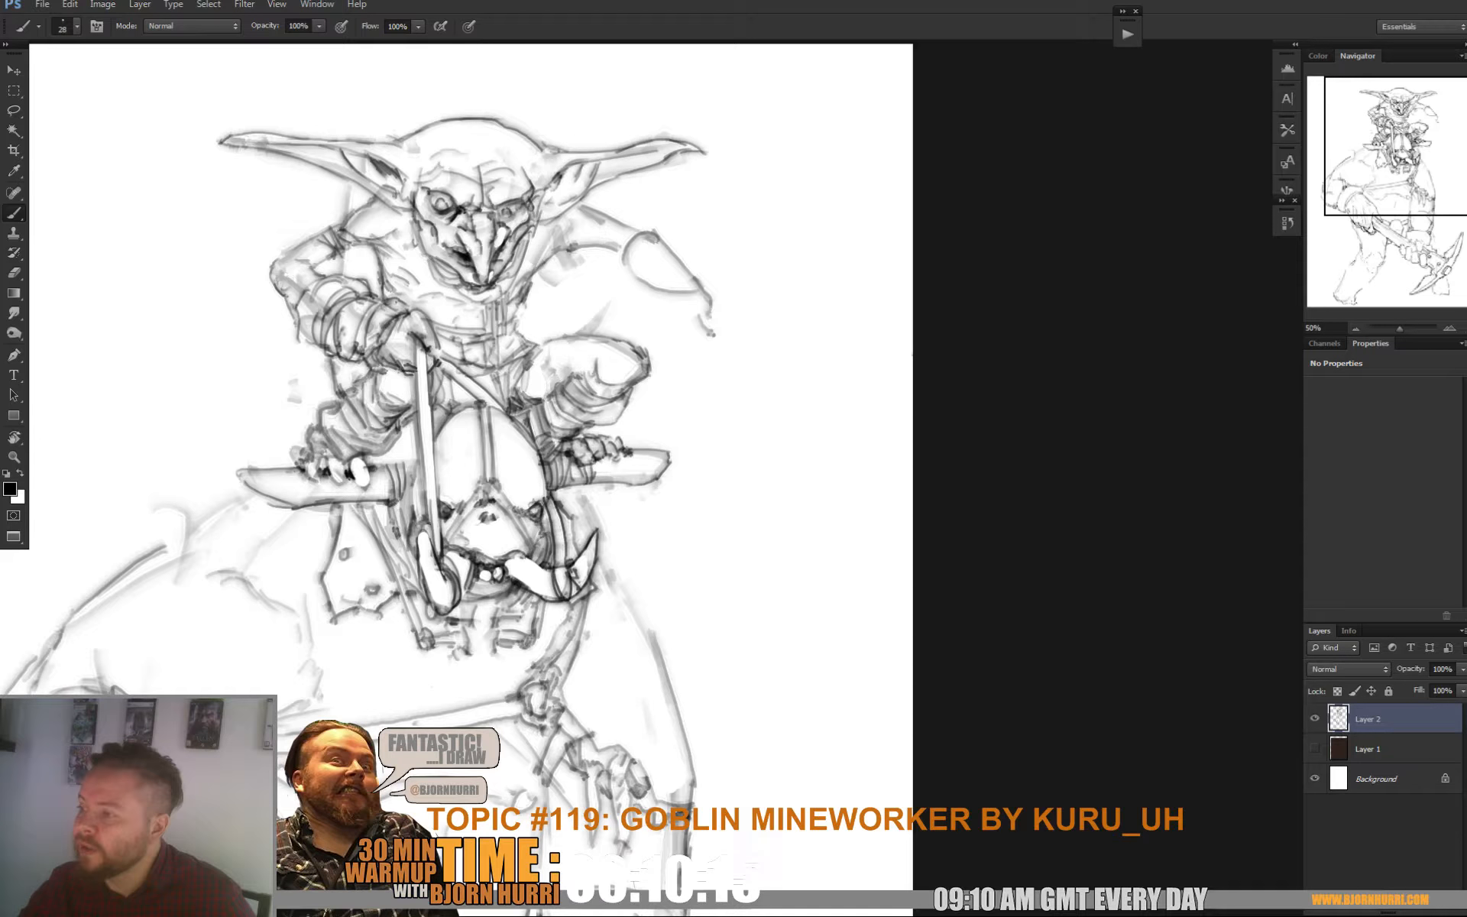
mouse_move(419, 307)
left_mouse_down()
mouse_move(450, 296)
mouse_move(422, 304)
left_mouse_up()
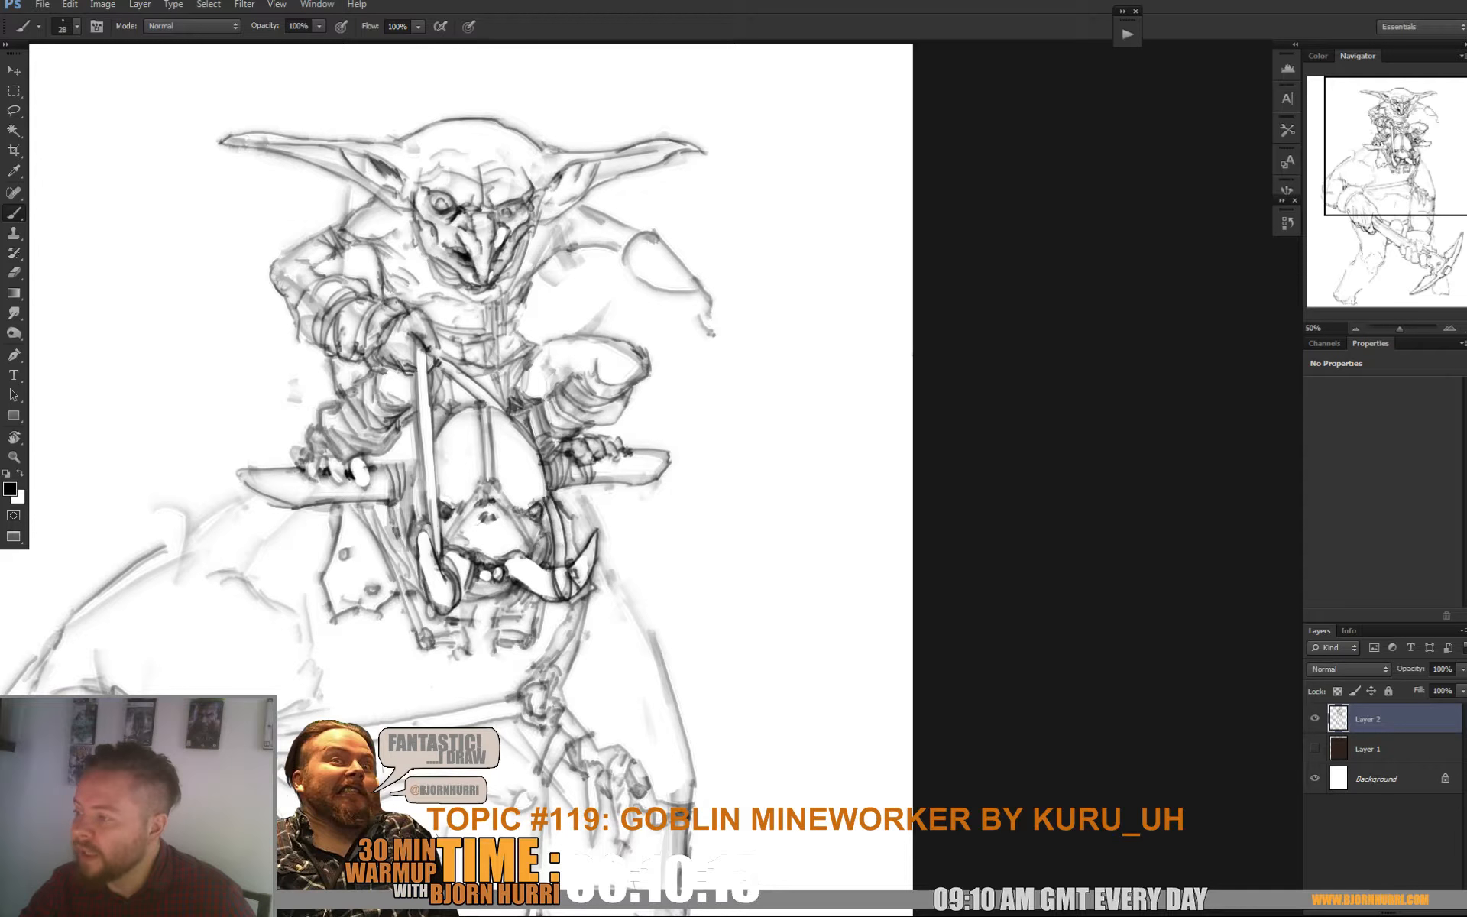
mouse_move(426, 365)
left_mouse_down()
mouse_move(430, 331)
mouse_move(406, 319)
mouse_move(387, 351)
left_mouse_up()
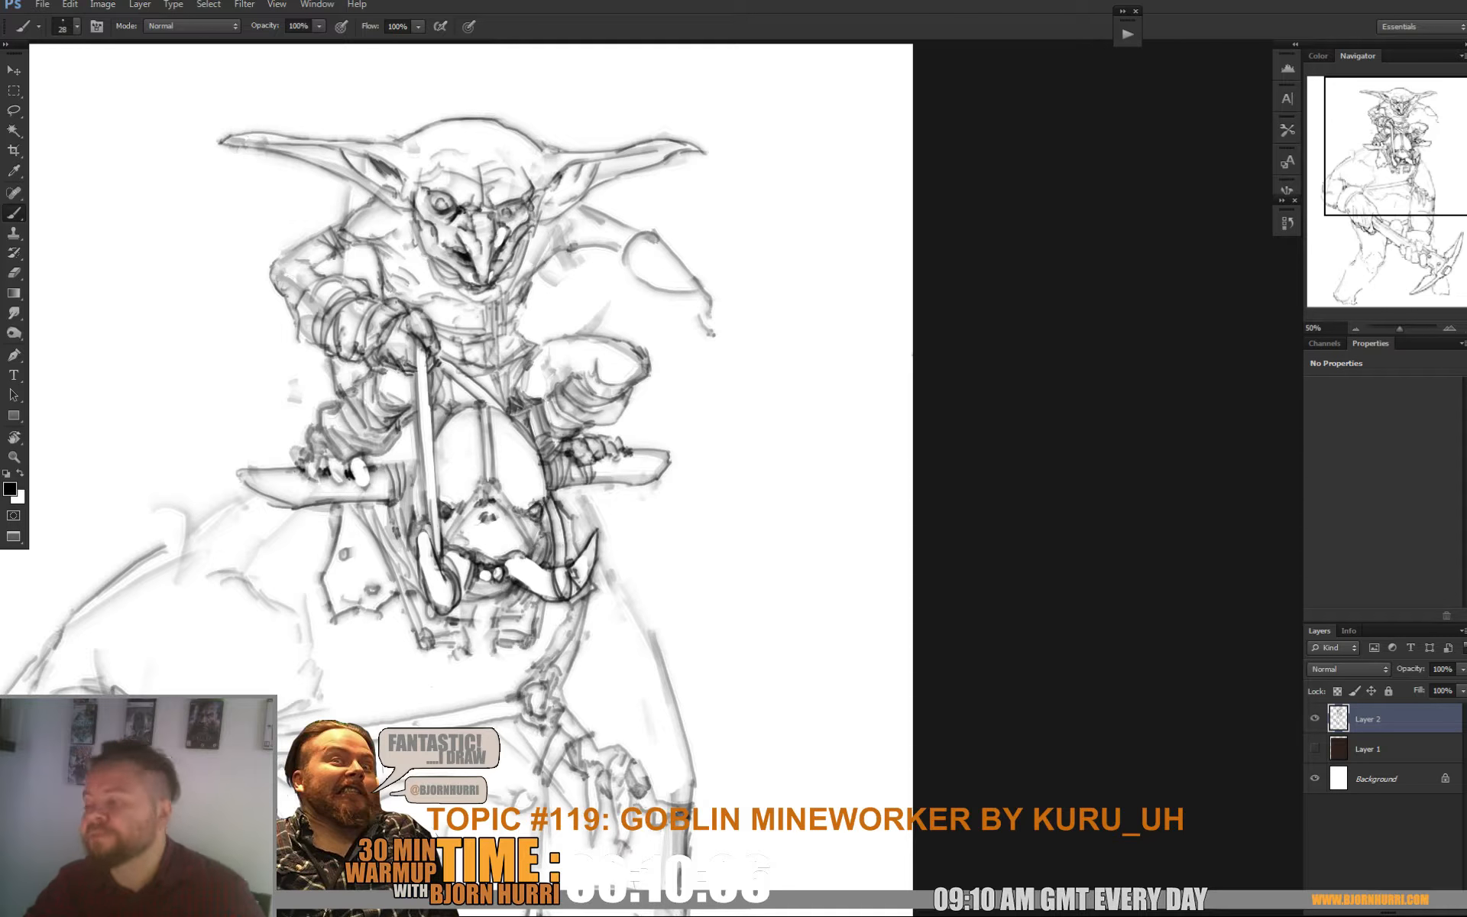
Clean up and redraw the edge of the torn, holed cloth patch beside the big goblin's tusked head
left_click_drag(412, 355, 376, 245)
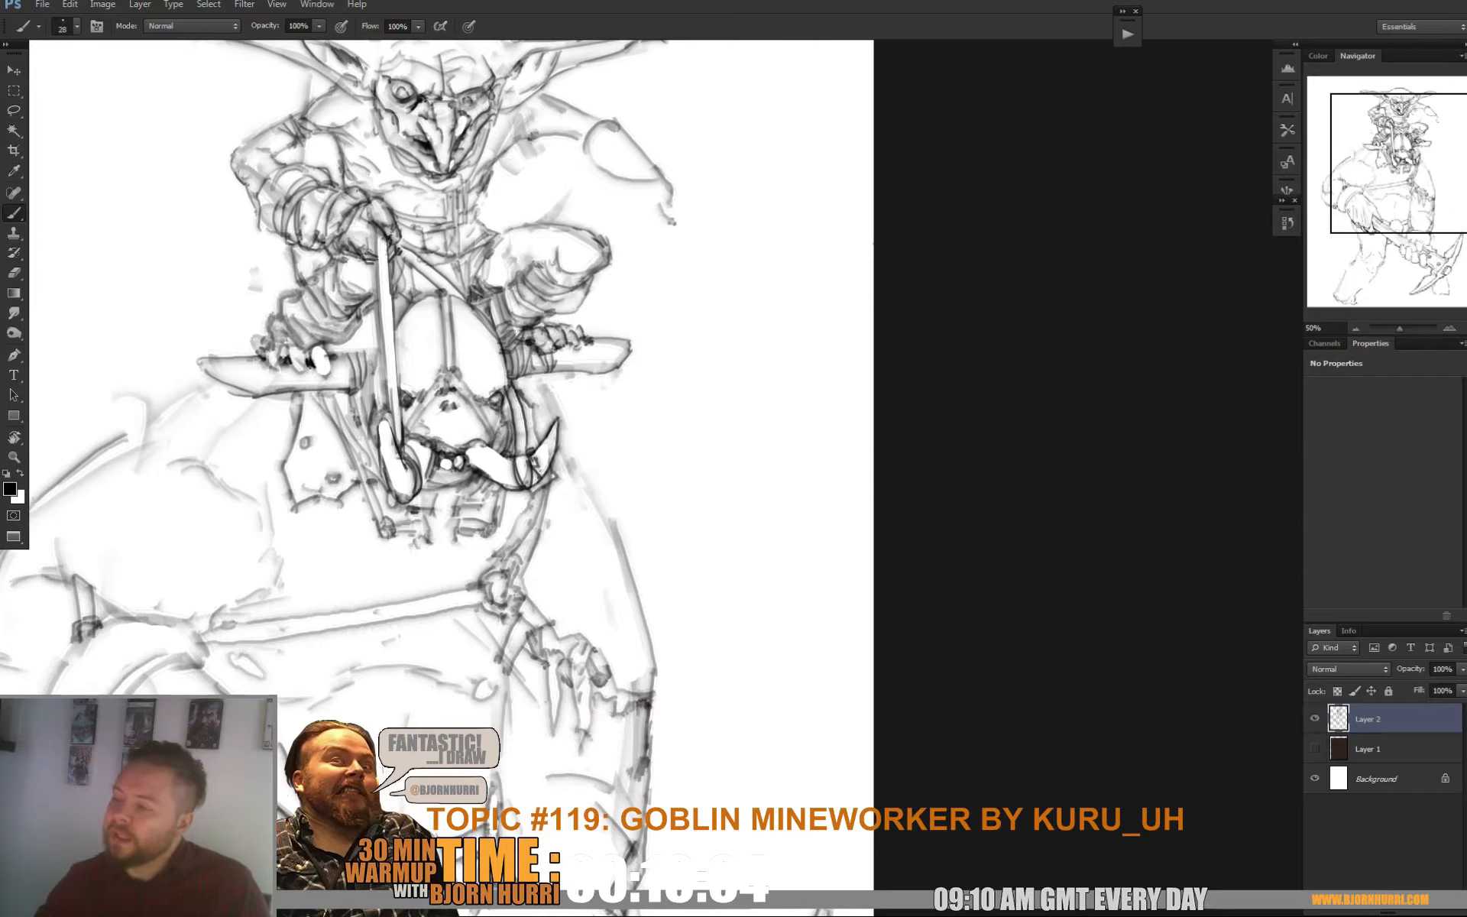
mouse_move(378, 345)
left_mouse_down()
mouse_move(373, 398)
mouse_move(369, 351)
mouse_move(405, 346)
mouse_move(413, 324)
left_mouse_up()
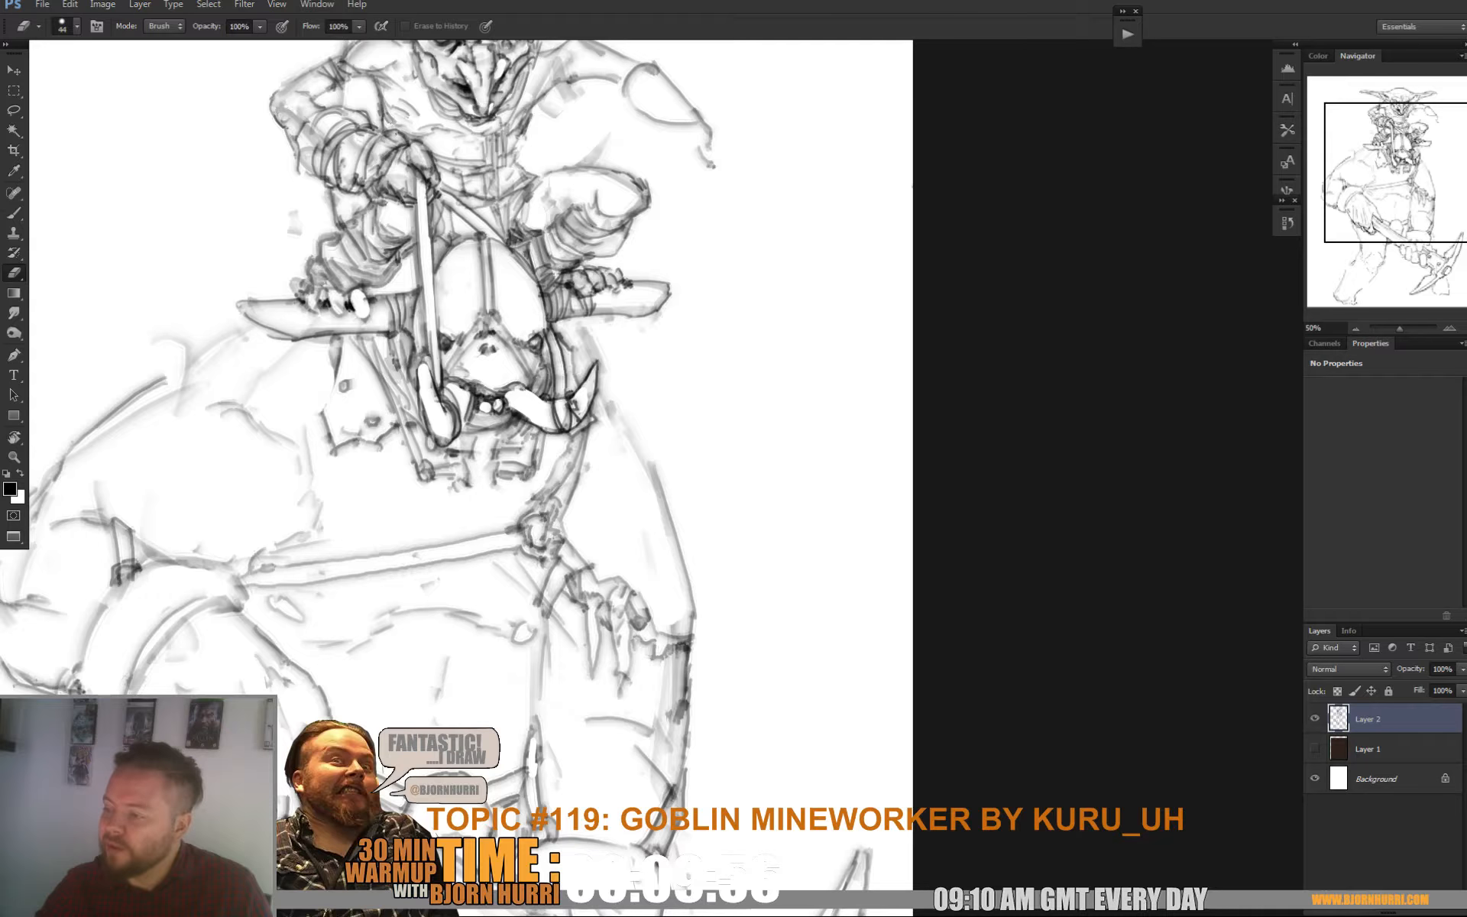
left_click_drag(324, 414, 323, 404)
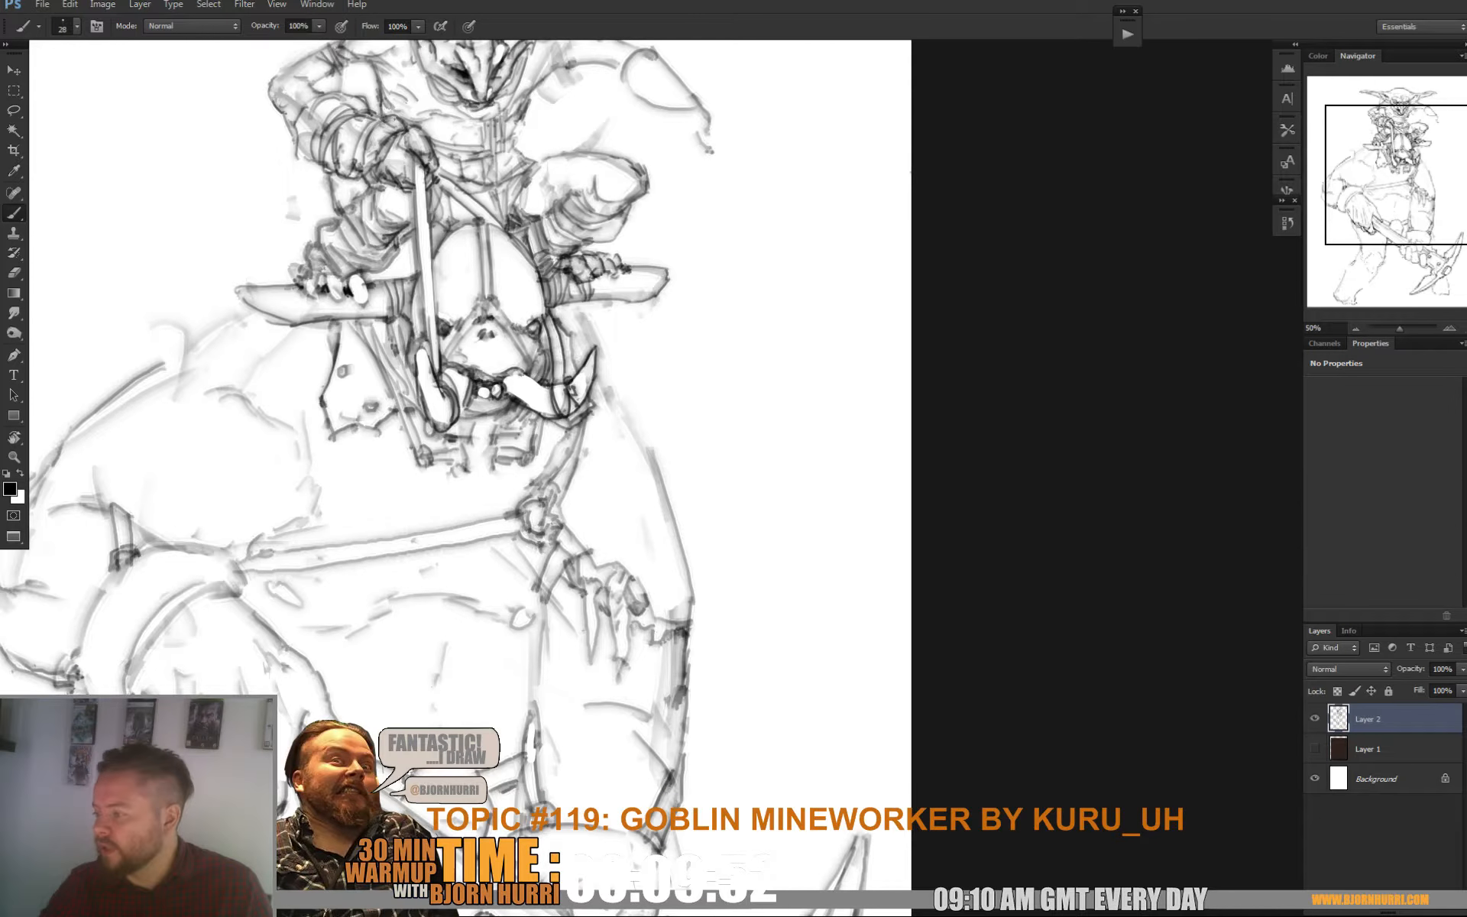
key("e")
key("b")
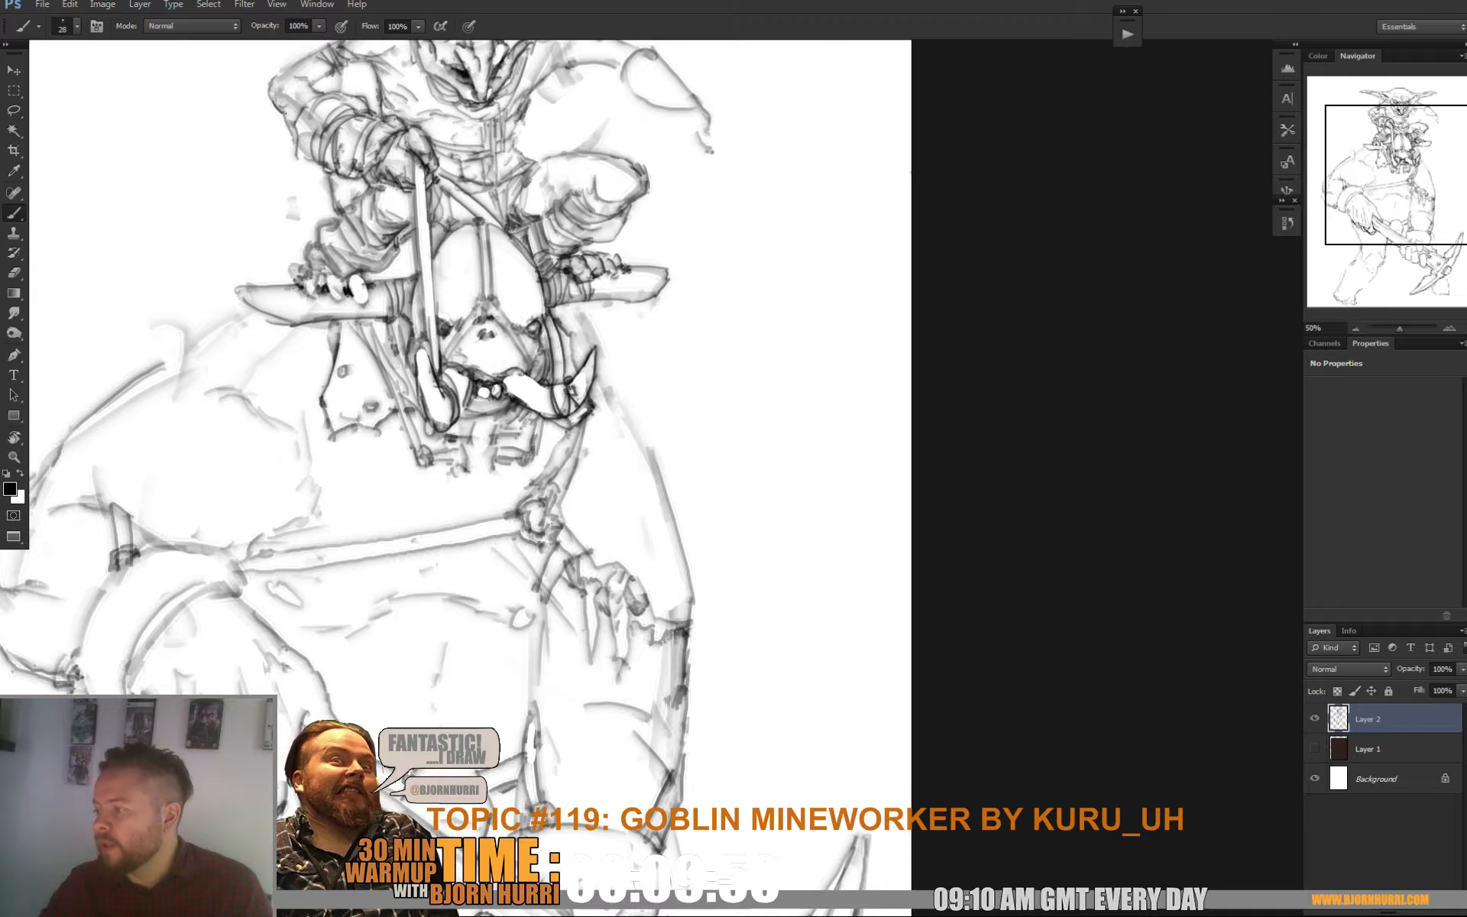
Firm up the big goblin's far shoulder contour, add small holes to its tattered sleeve, and darken the opposite armpit crease
mouse_move(579, 345)
left_mouse_down()
mouse_move(690, 543)
mouse_move(692, 623)
mouse_move(654, 619)
mouse_move(640, 582)
mouse_move(608, 566)
mouse_move(641, 557)
mouse_move(659, 594)
left_mouse_up()
left_click_drag(603, 535, 603, 544)
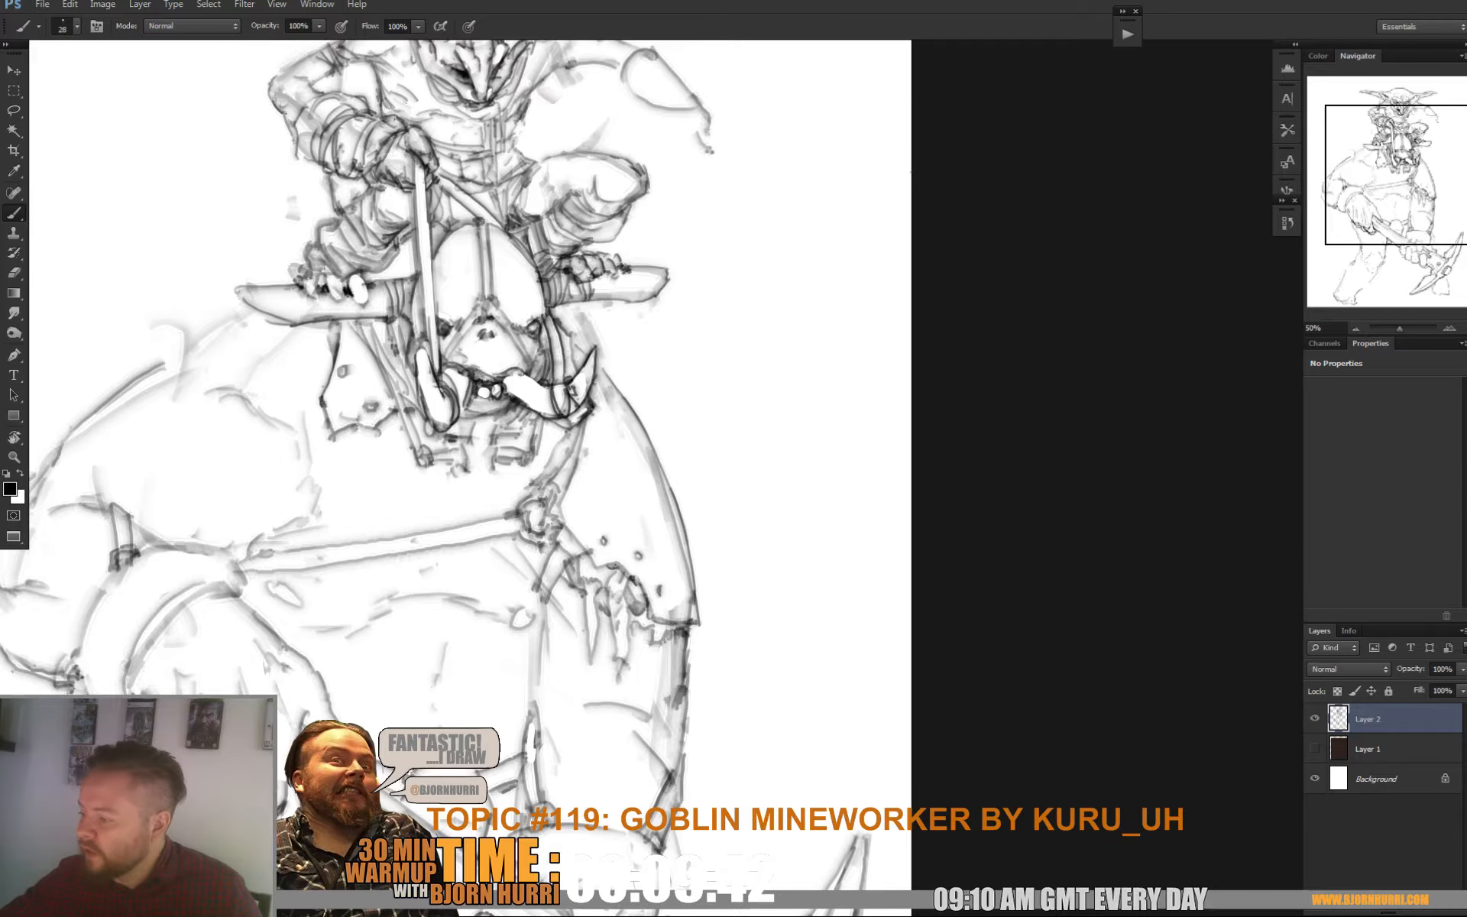
left_click_drag(662, 586, 663, 600)
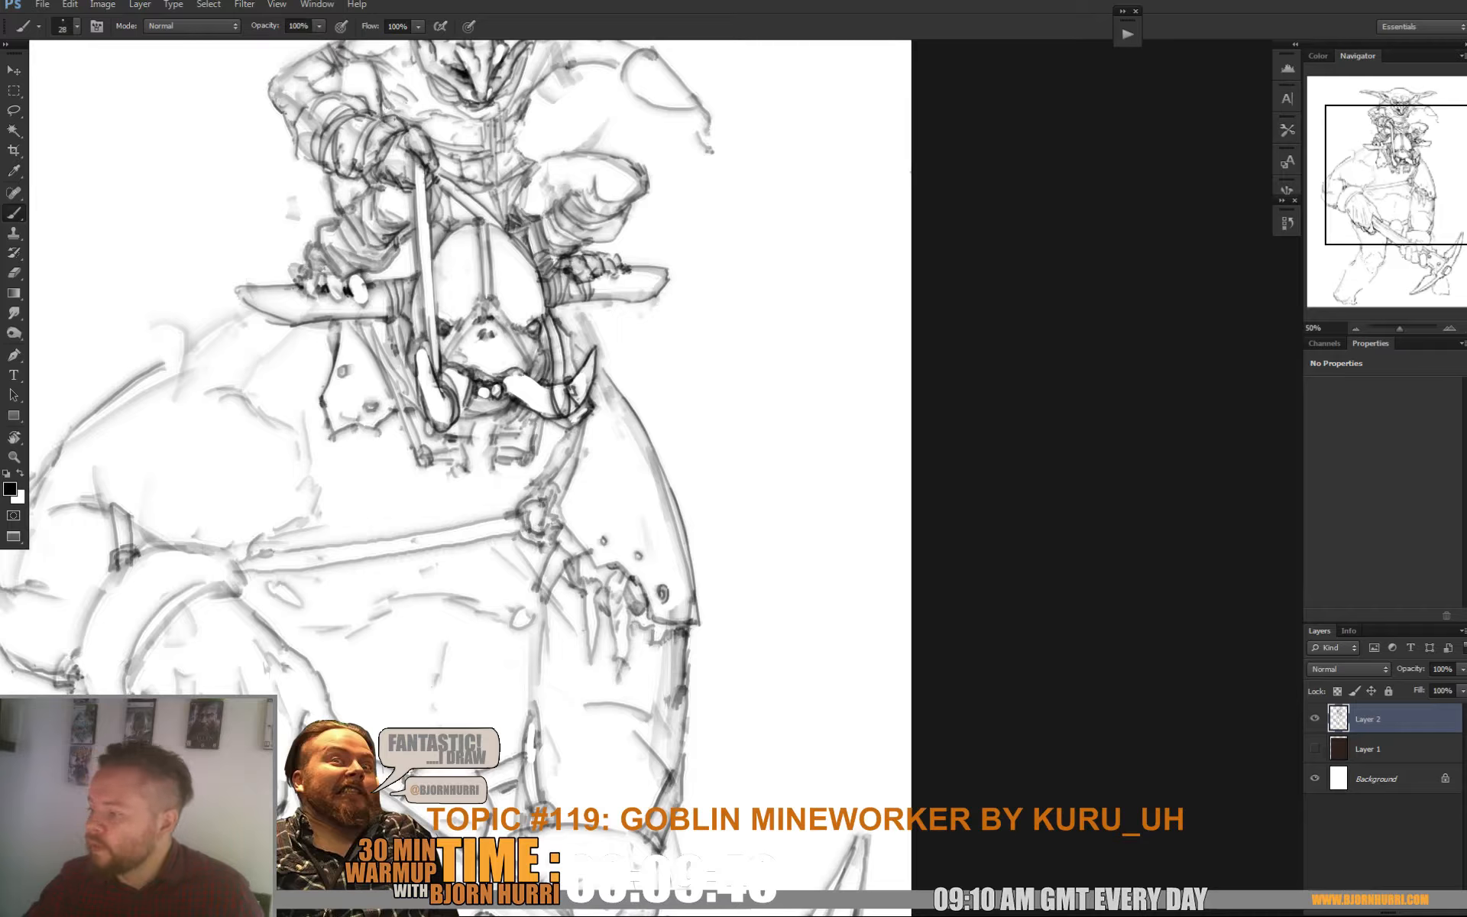
left_click_drag(589, 449, 590, 459)
mouse_move(589, 458)
left_mouse_down()
mouse_move(763, 318)
mouse_move(764, 467)
left_mouse_up()
left_click_drag(317, 537, 332, 548)
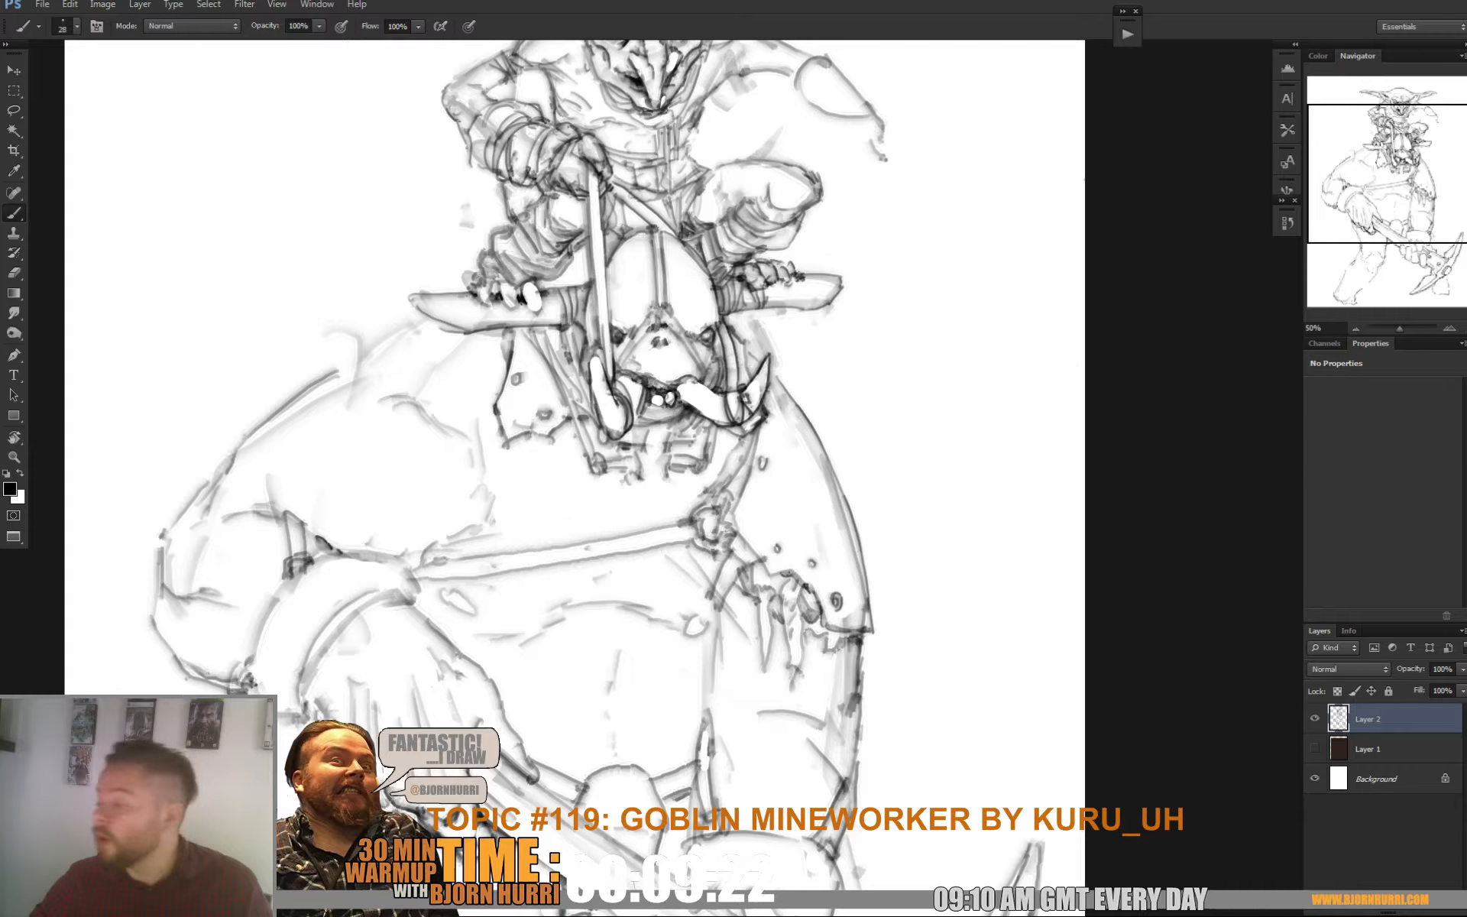
Darken and define the buckled straps hanging below the big goblin's tusked jaw
mouse_move(638, 469)
left_mouse_down()
mouse_move(632, 438)
mouse_move(608, 443)
mouse_move(567, 394)
left_mouse_up()
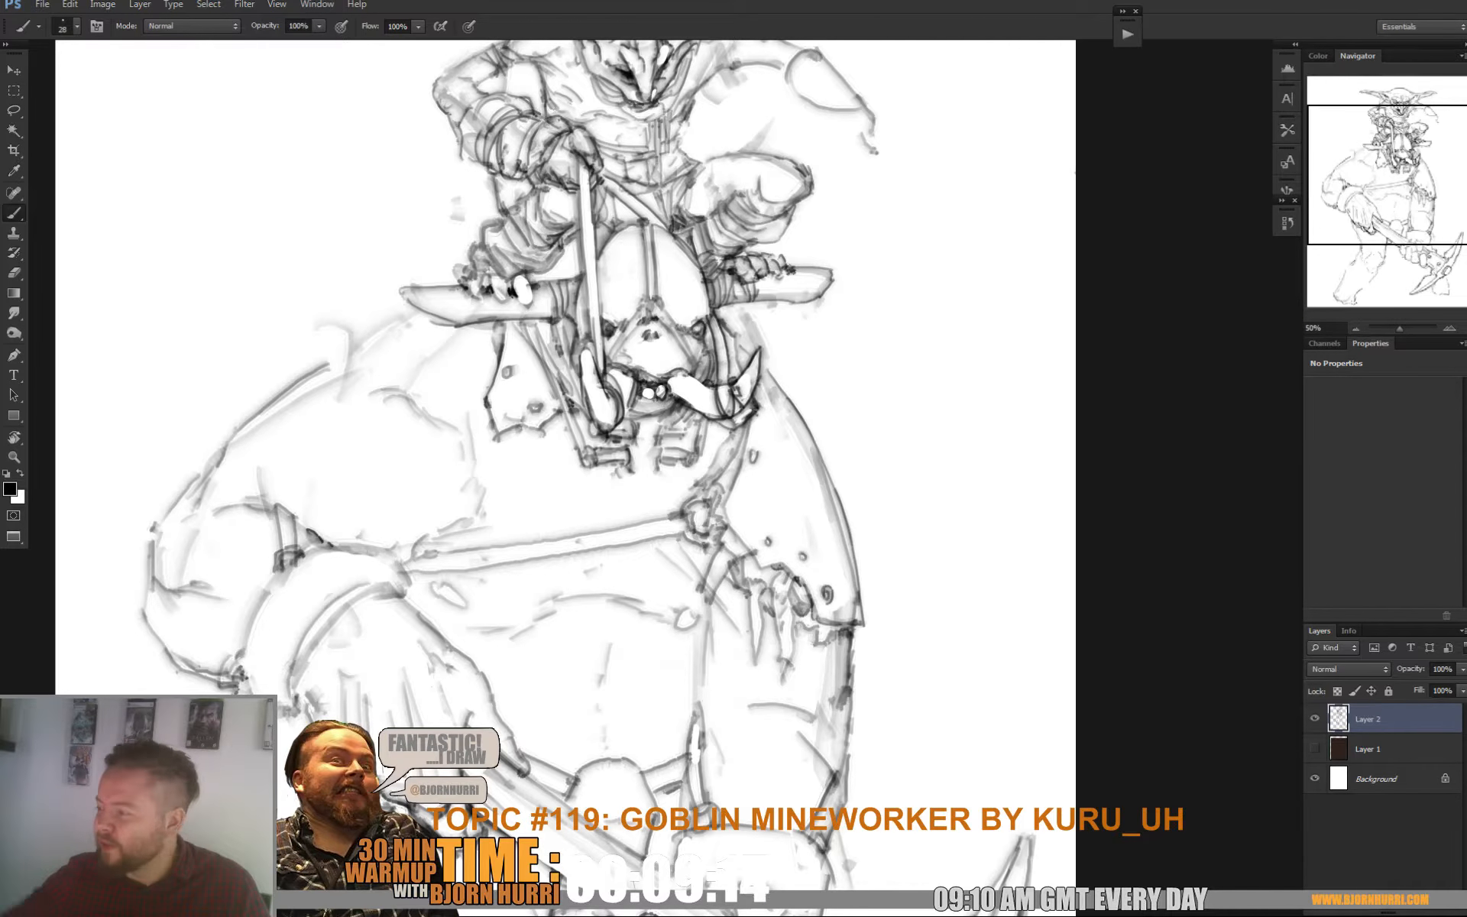
mouse_move(657, 437)
left_mouse_down()
mouse_move(679, 444)
mouse_move(688, 425)
left_mouse_up()
left_click_drag(695, 423, 694, 448)
left_click_drag(697, 457, 694, 428)
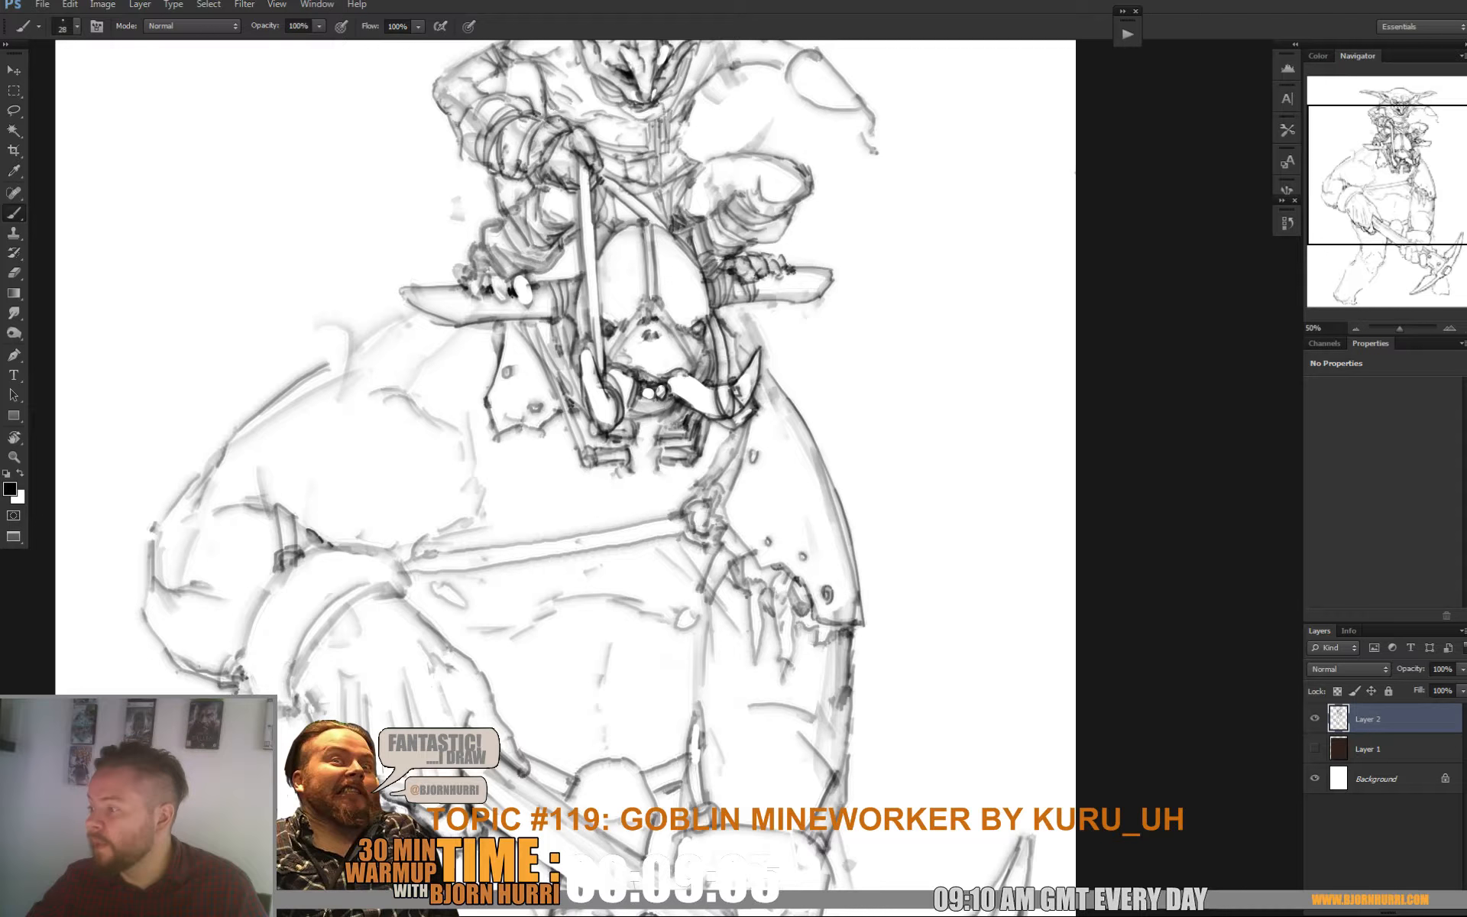
Refine the big goblin's cheek and muzzle lines between the eyes and tusks with erasing and darker strokes
left_click_drag(706, 356, 695, 387)
mouse_move(701, 354)
left_mouse_down()
mouse_move(695, 373)
mouse_move(692, 356)
mouse_move(620, 349)
mouse_move(644, 314)
mouse_move(630, 328)
left_mouse_up()
key("e")
key("b")
mouse_move(608, 357)
left_mouse_down()
mouse_move(628, 324)
mouse_move(695, 369)
left_mouse_up()
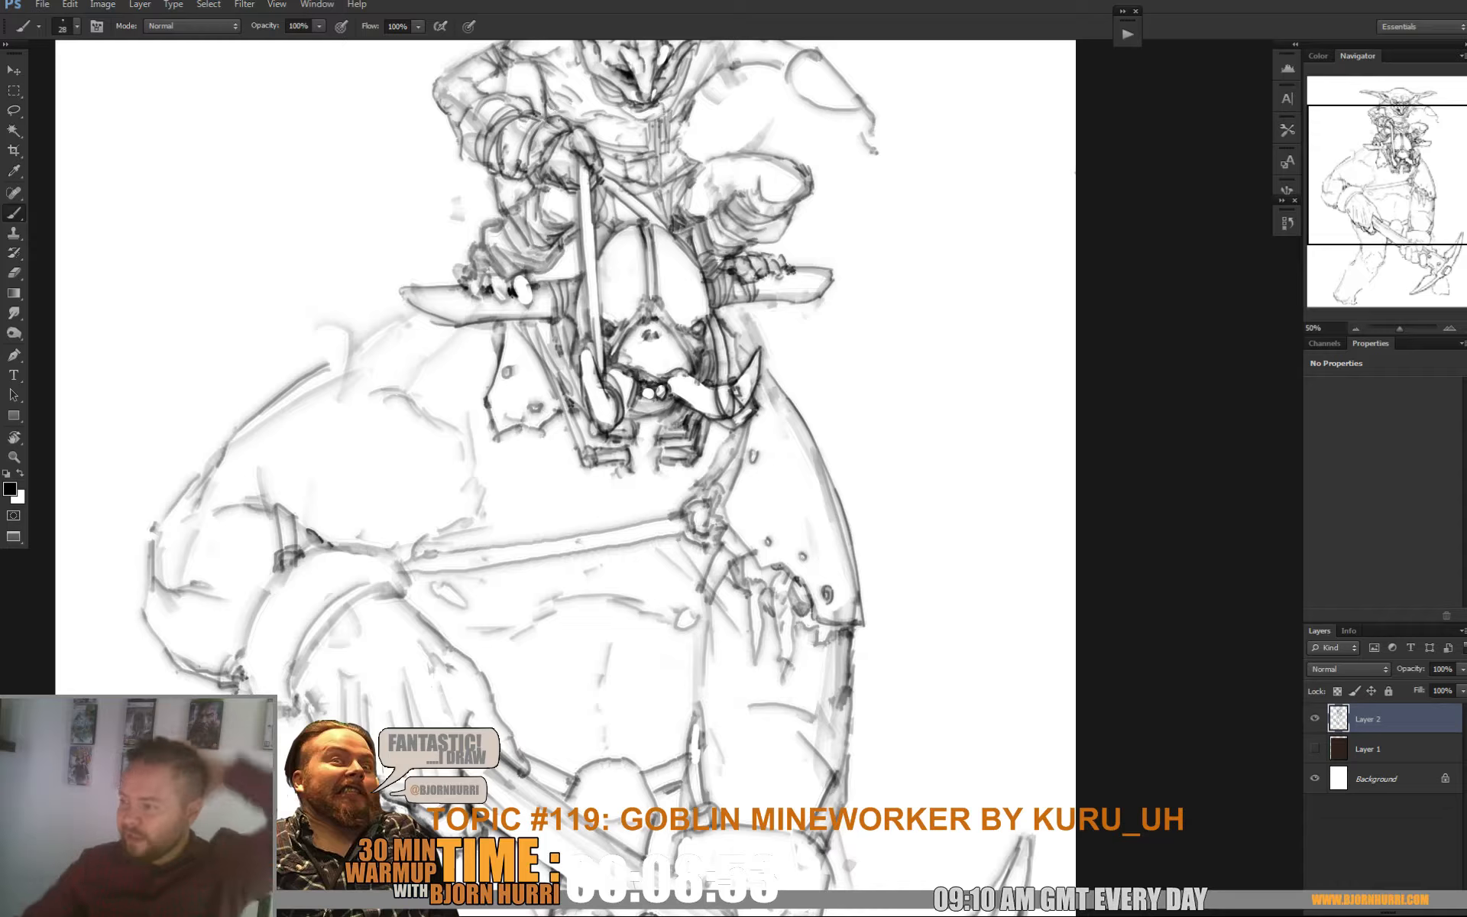
Clean up the long-eared rider's face with small erasures and darker strokes around the eyes and brow
key("ctrl+minus")
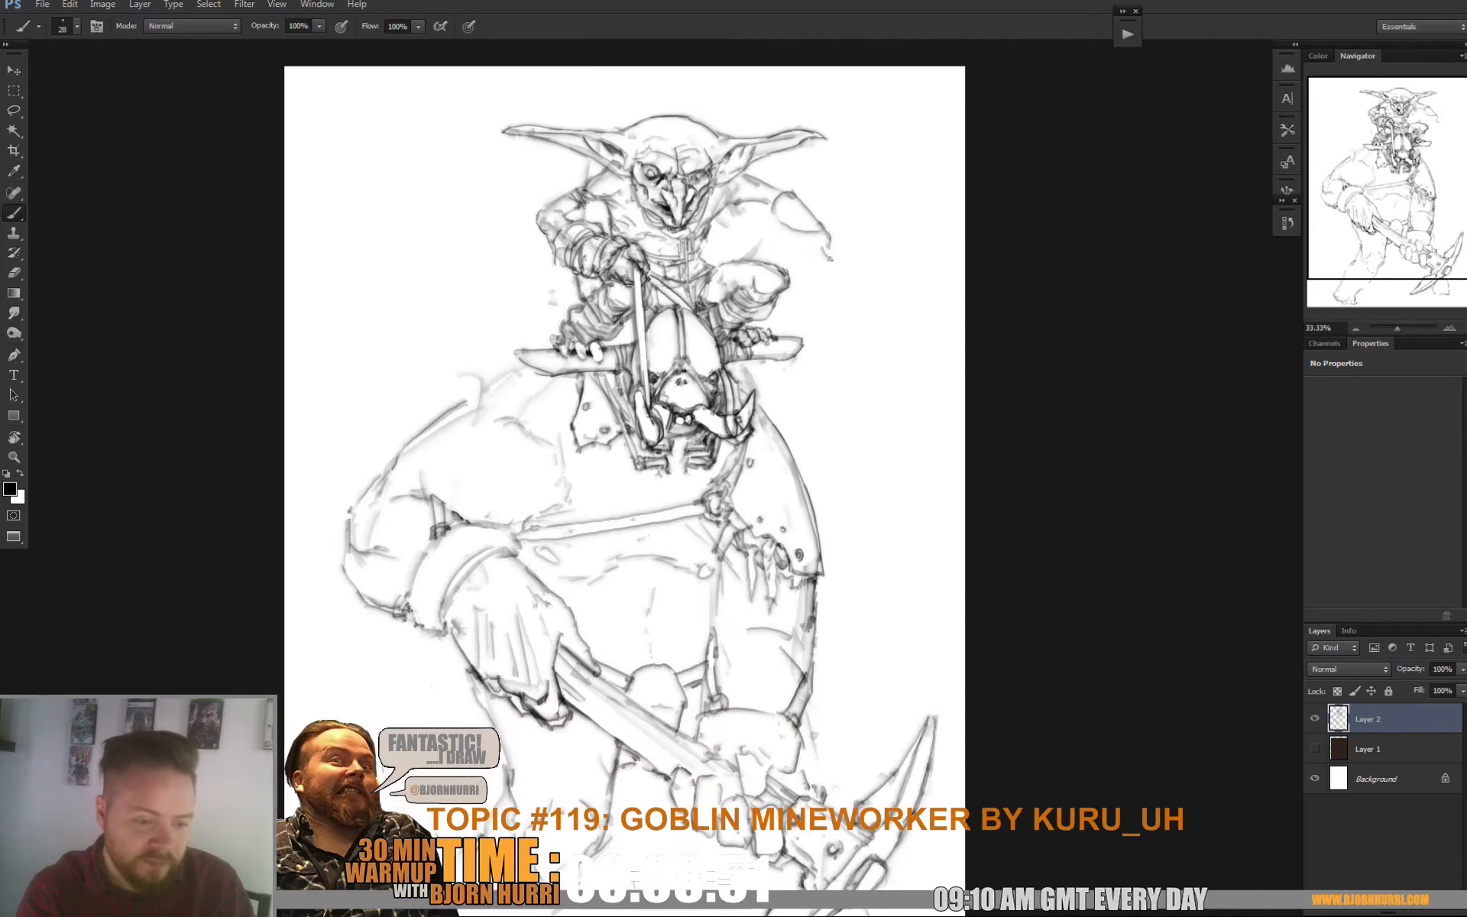
mouse_move(687, 458)
left_mouse_down()
mouse_move(531, 487)
mouse_move(528, 513)
left_mouse_up()
key("e")
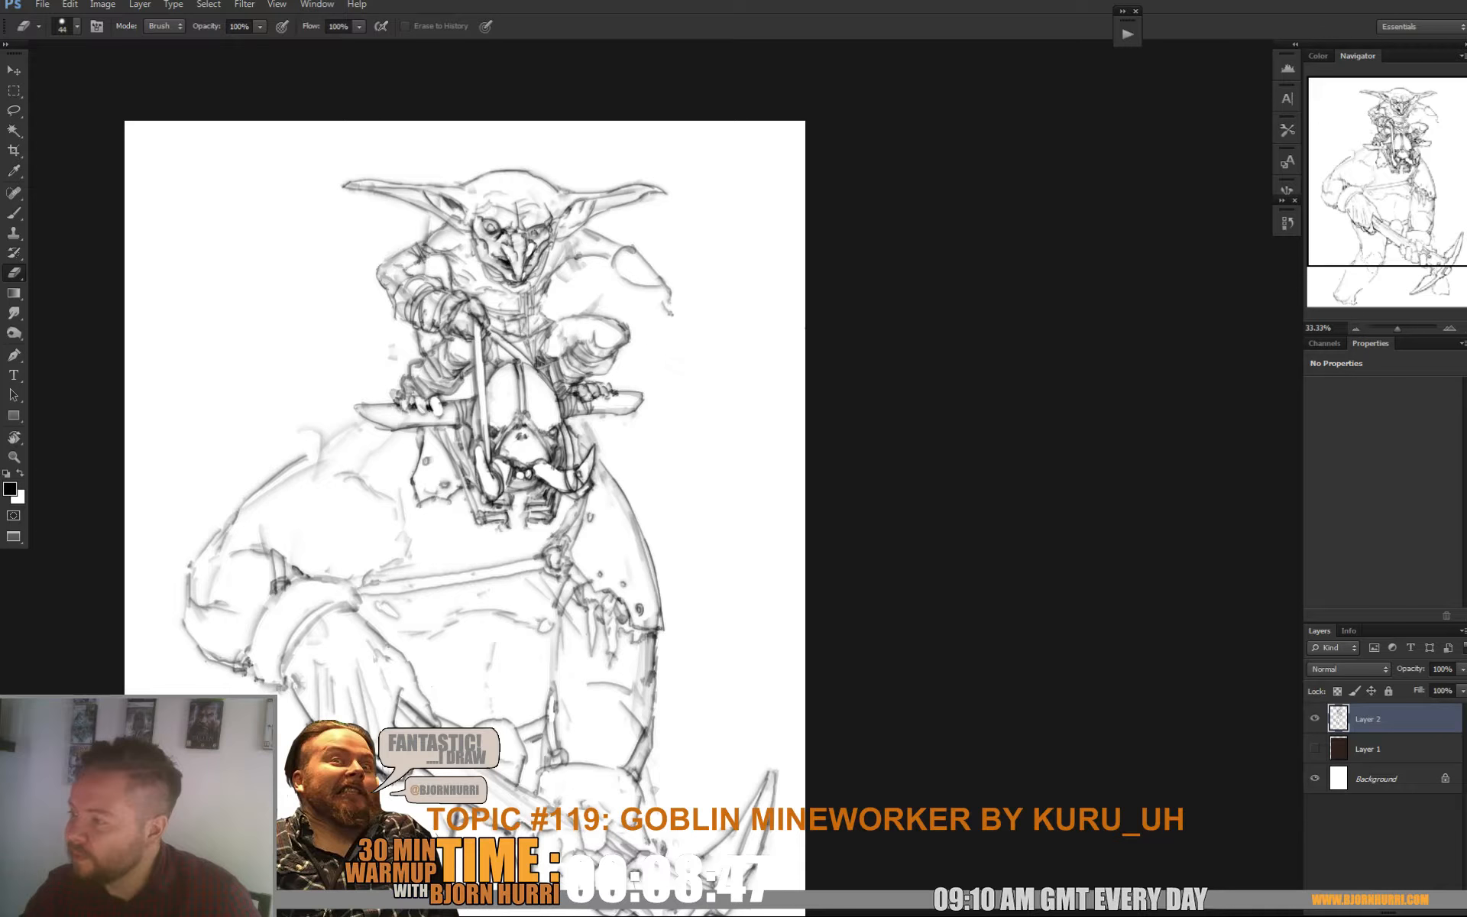
key("b")
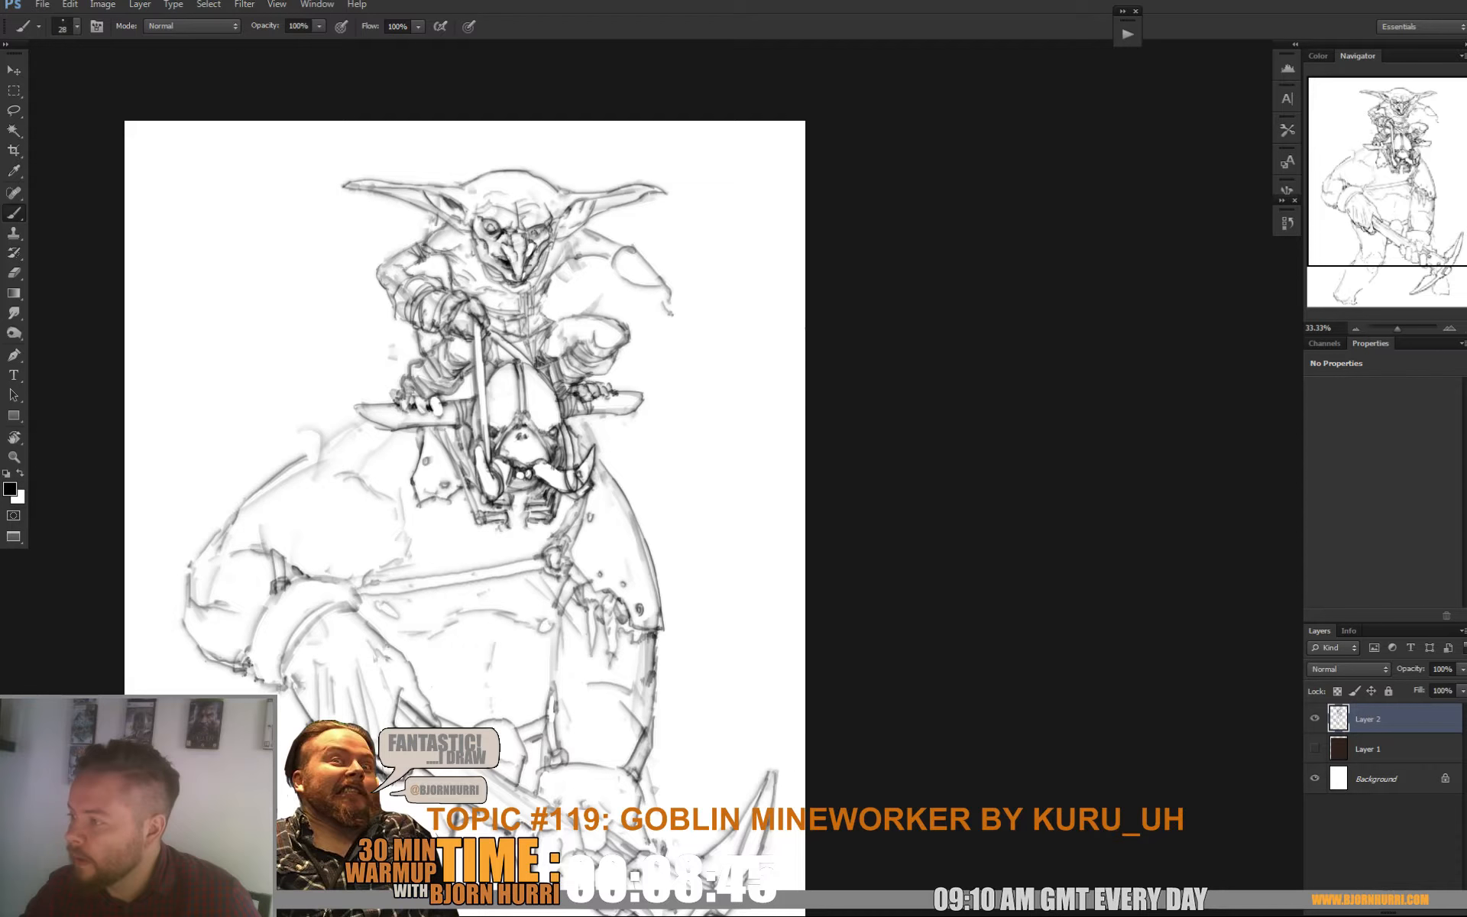
left_click_drag(459, 382, 470, 419)
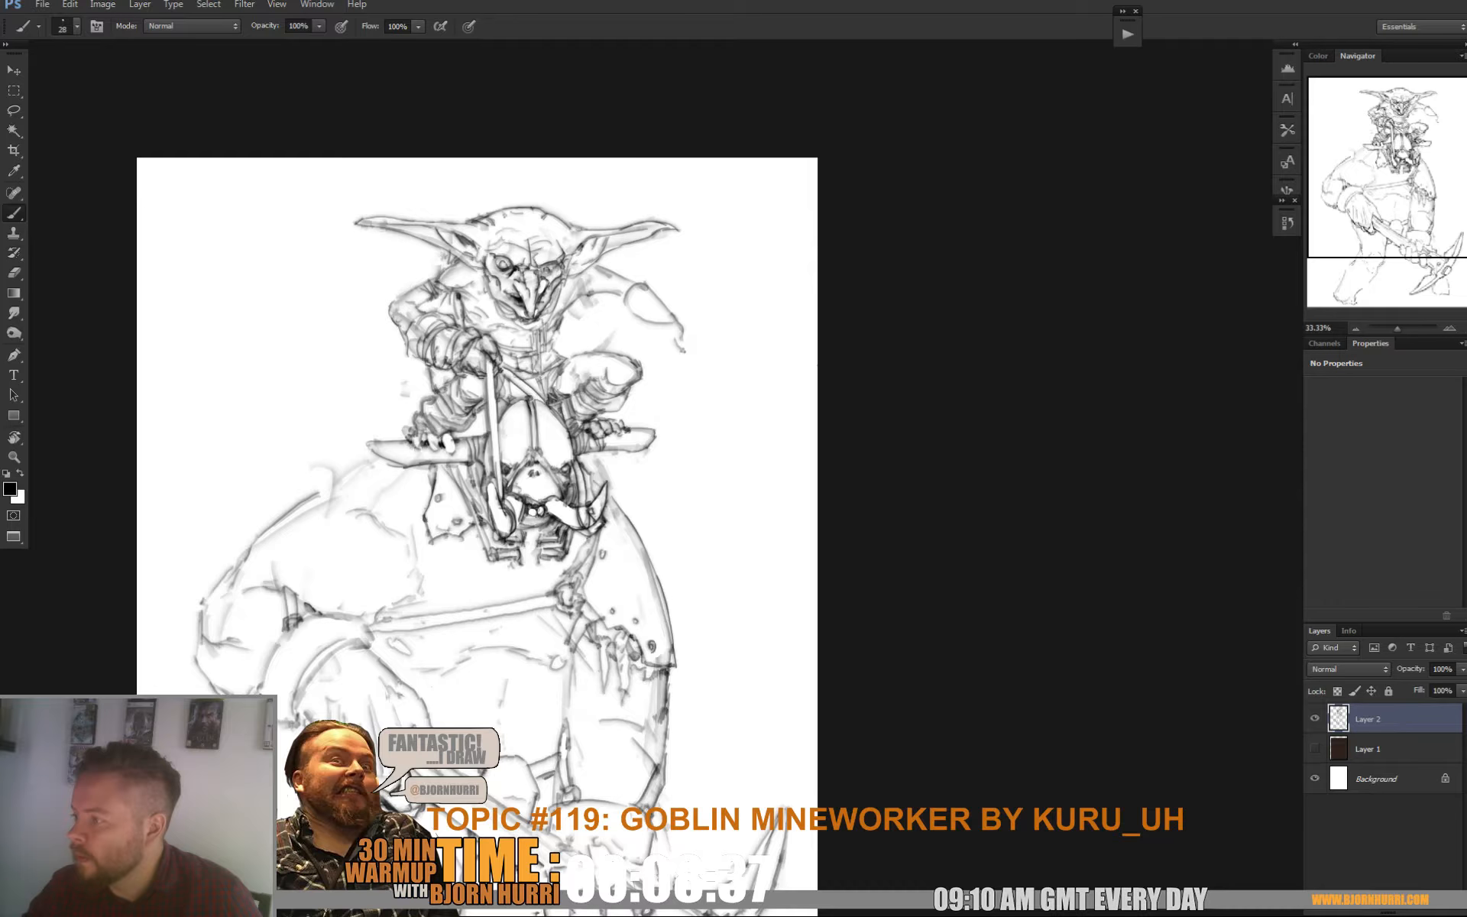
key("e")
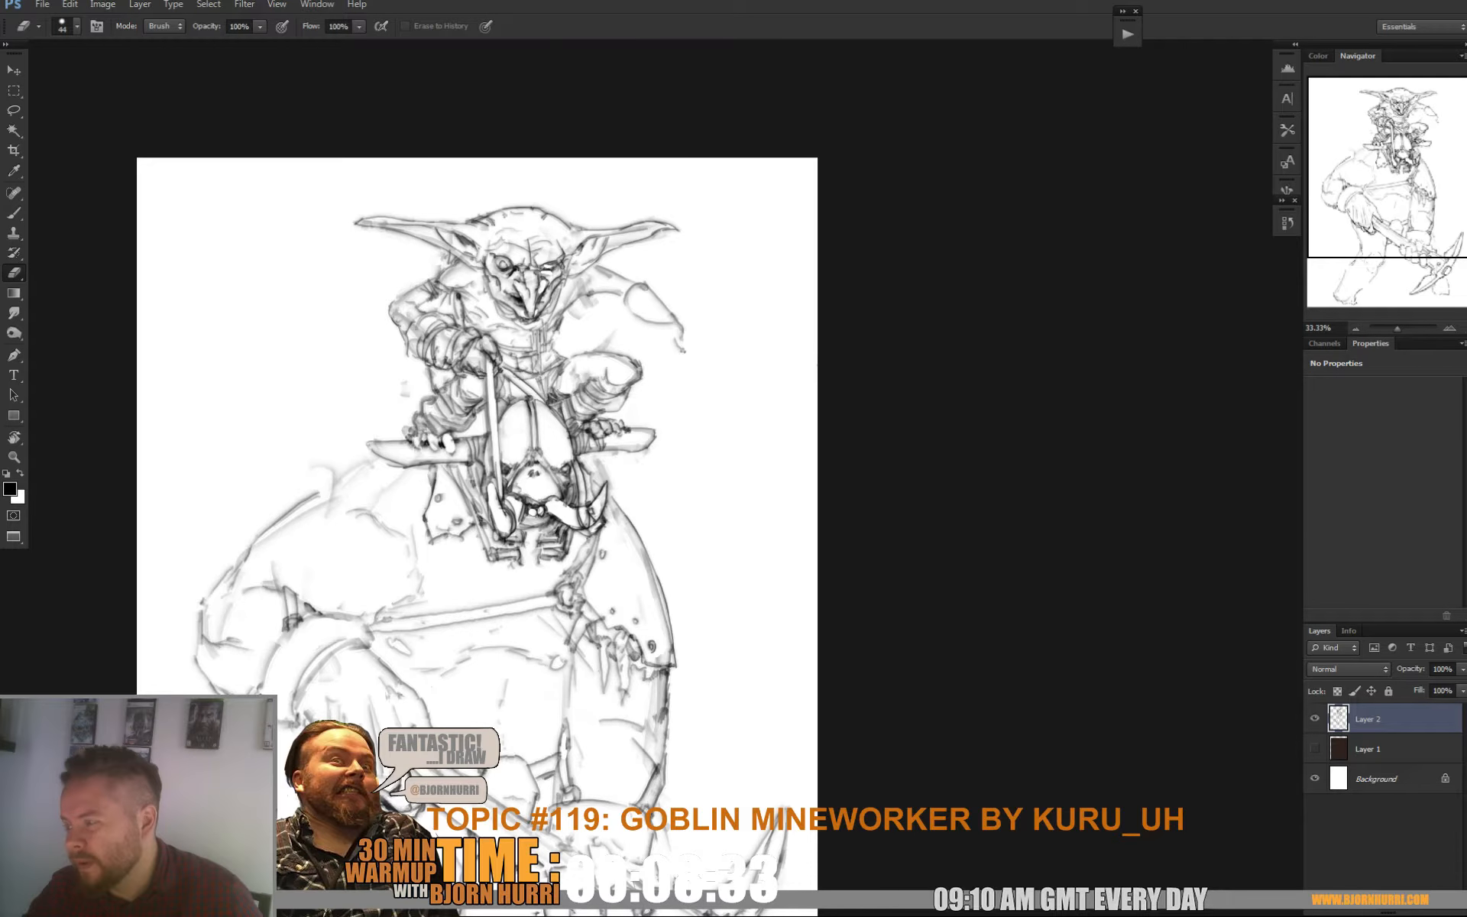
key("b")
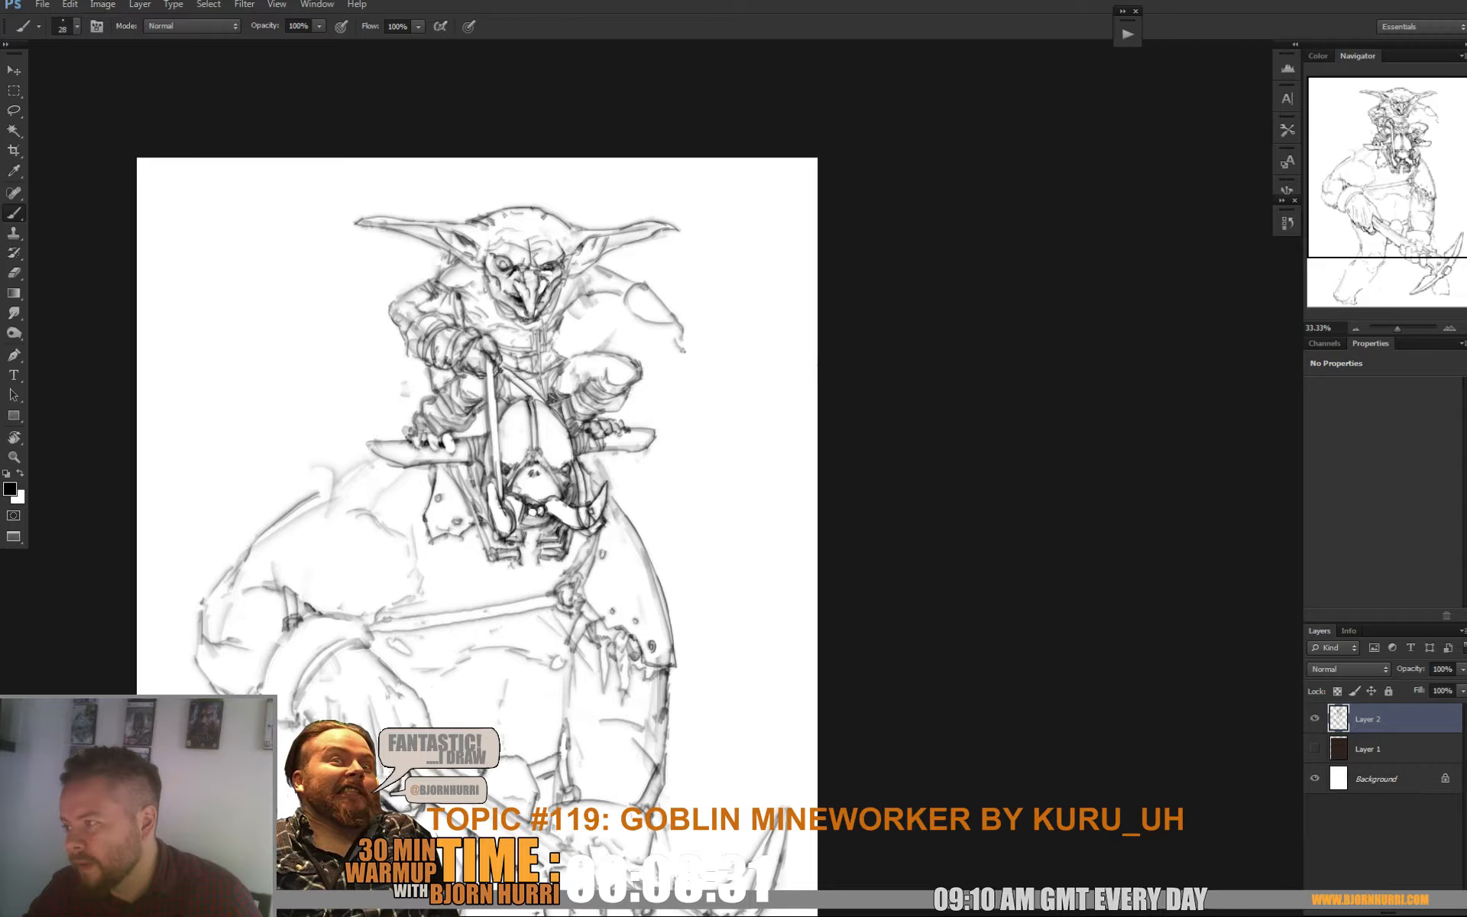
Reduce the eraser to 21 px and sharpen the rider's far eye with alternating erasing and dark strokes
key("e")
right_click(578, 257)
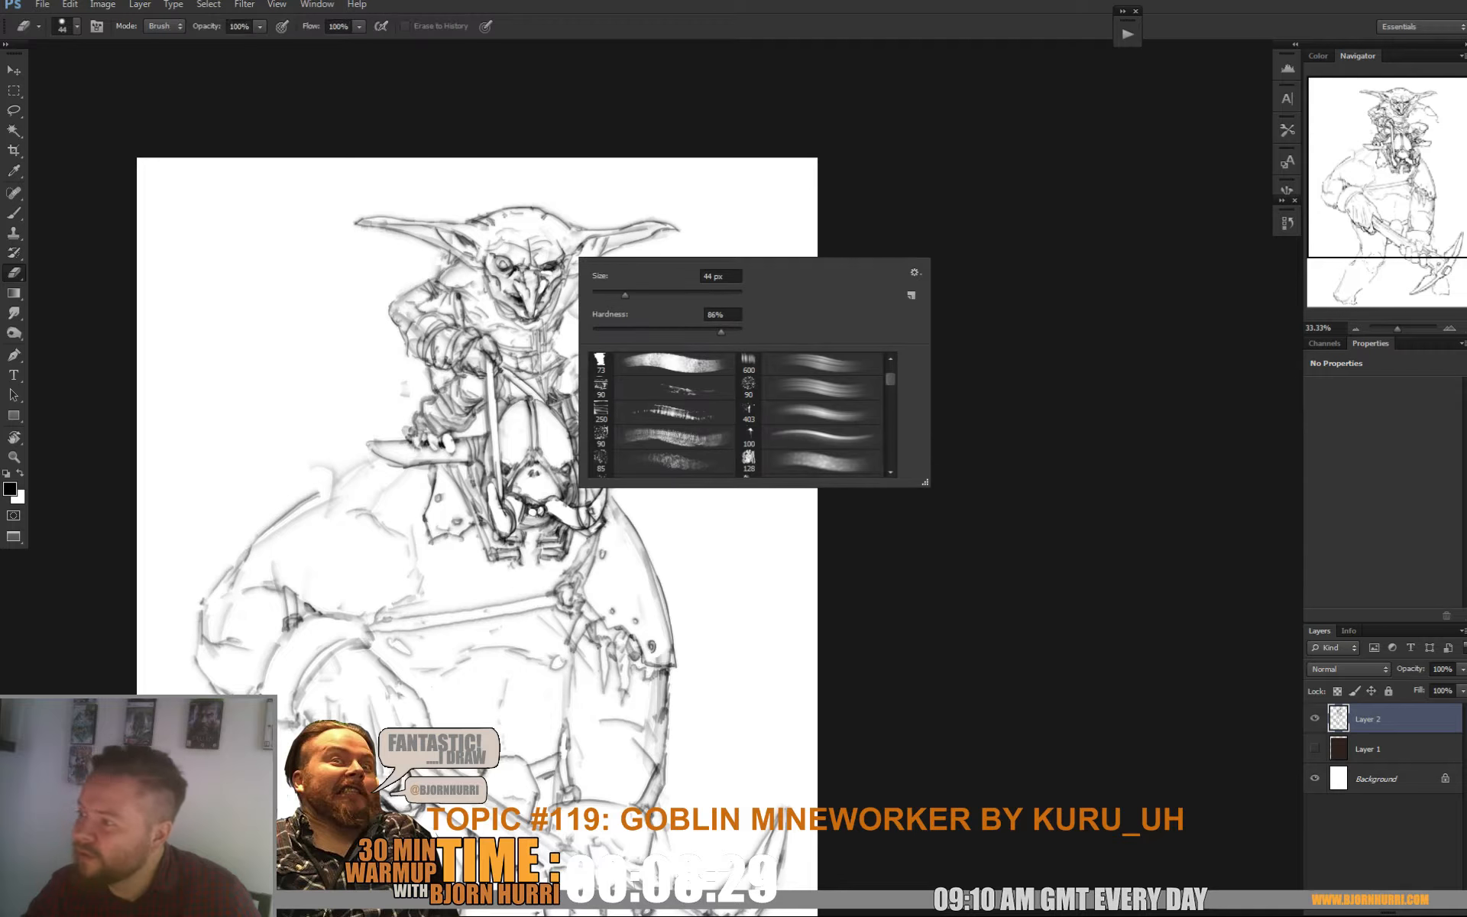
key("Escape")
key("b")
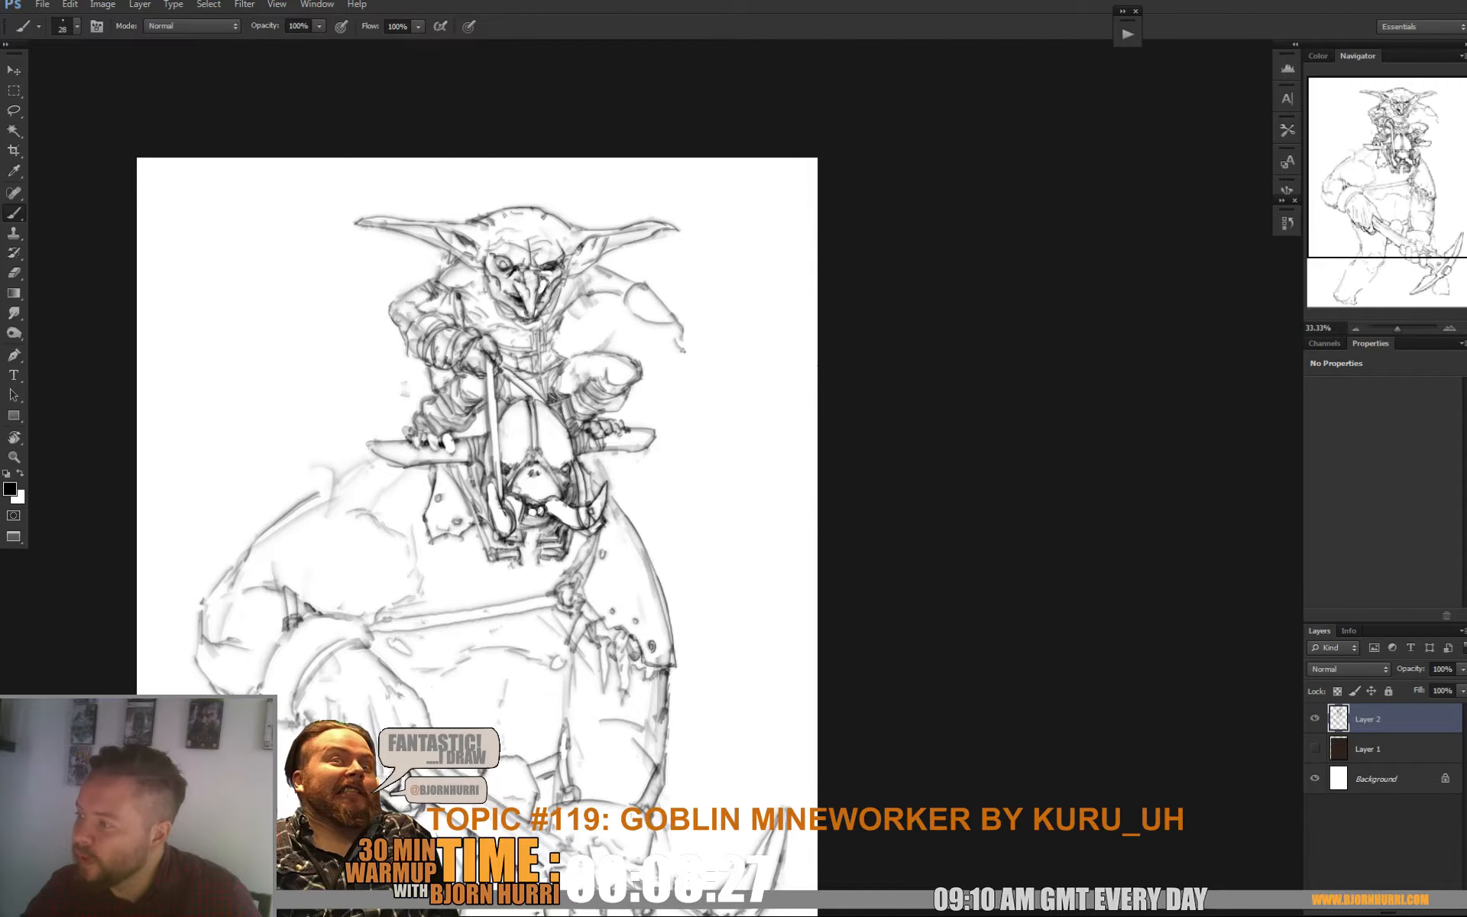
key("e")
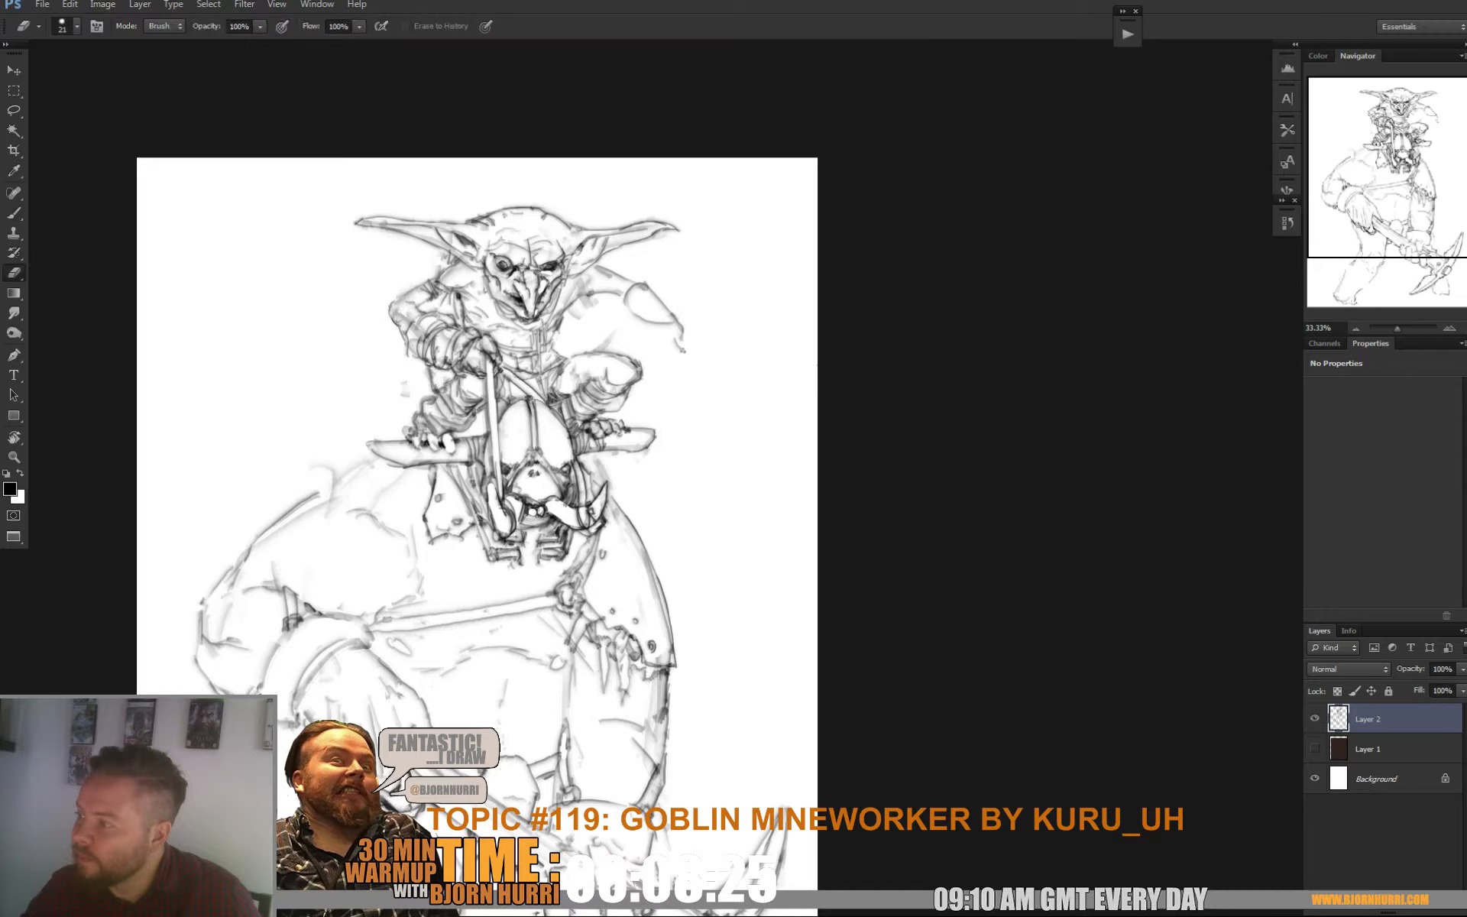
key("b")
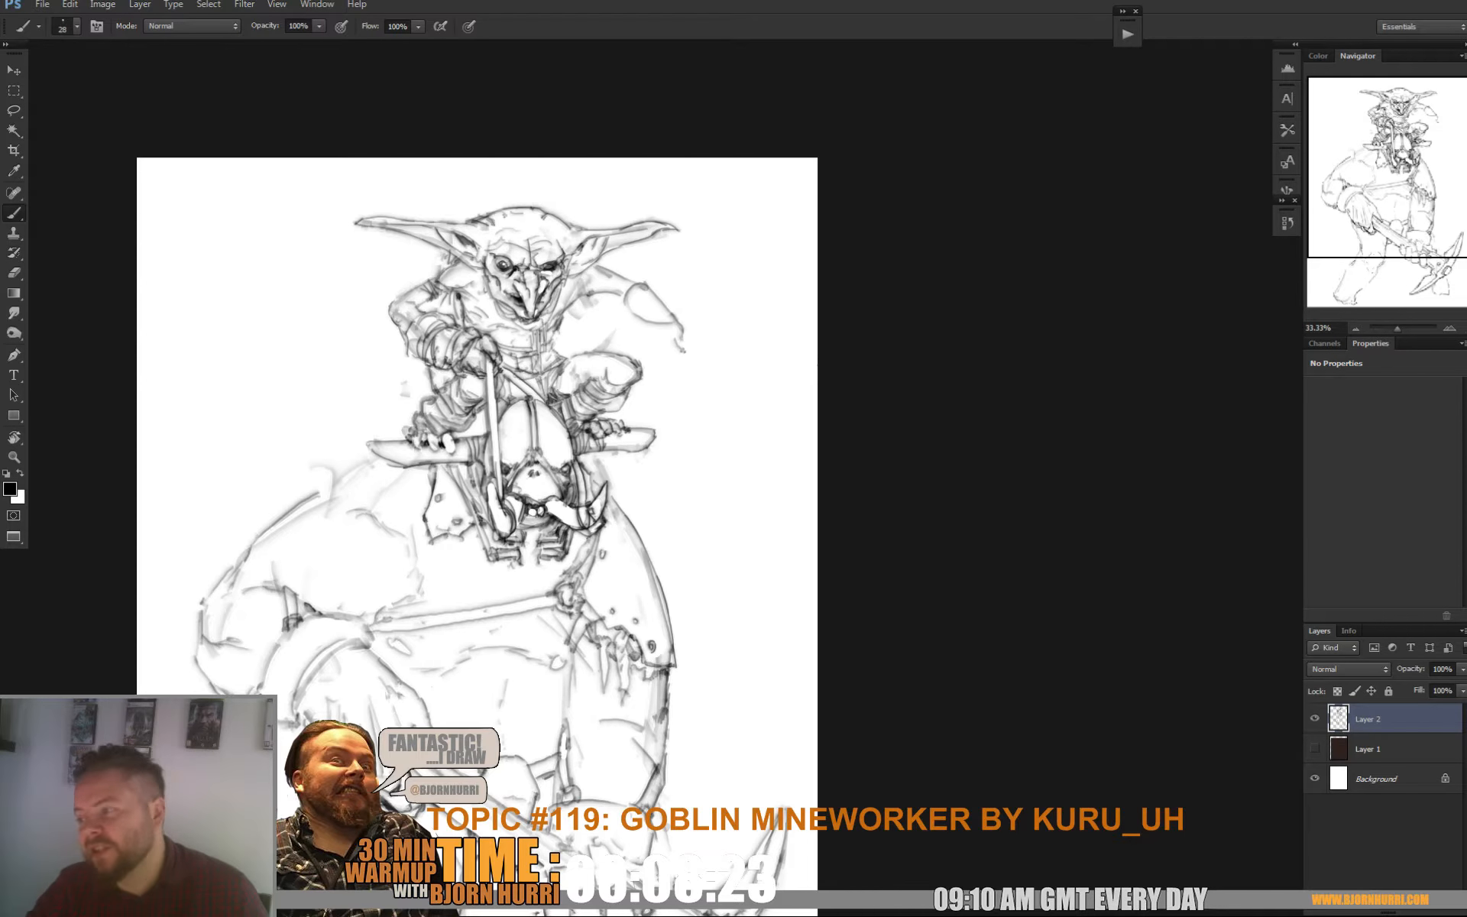
Draw wrapped bands around the rider's near upper arm and add hanging cloth folds at the far shoulder
left_click_drag(489, 473, 465, 499)
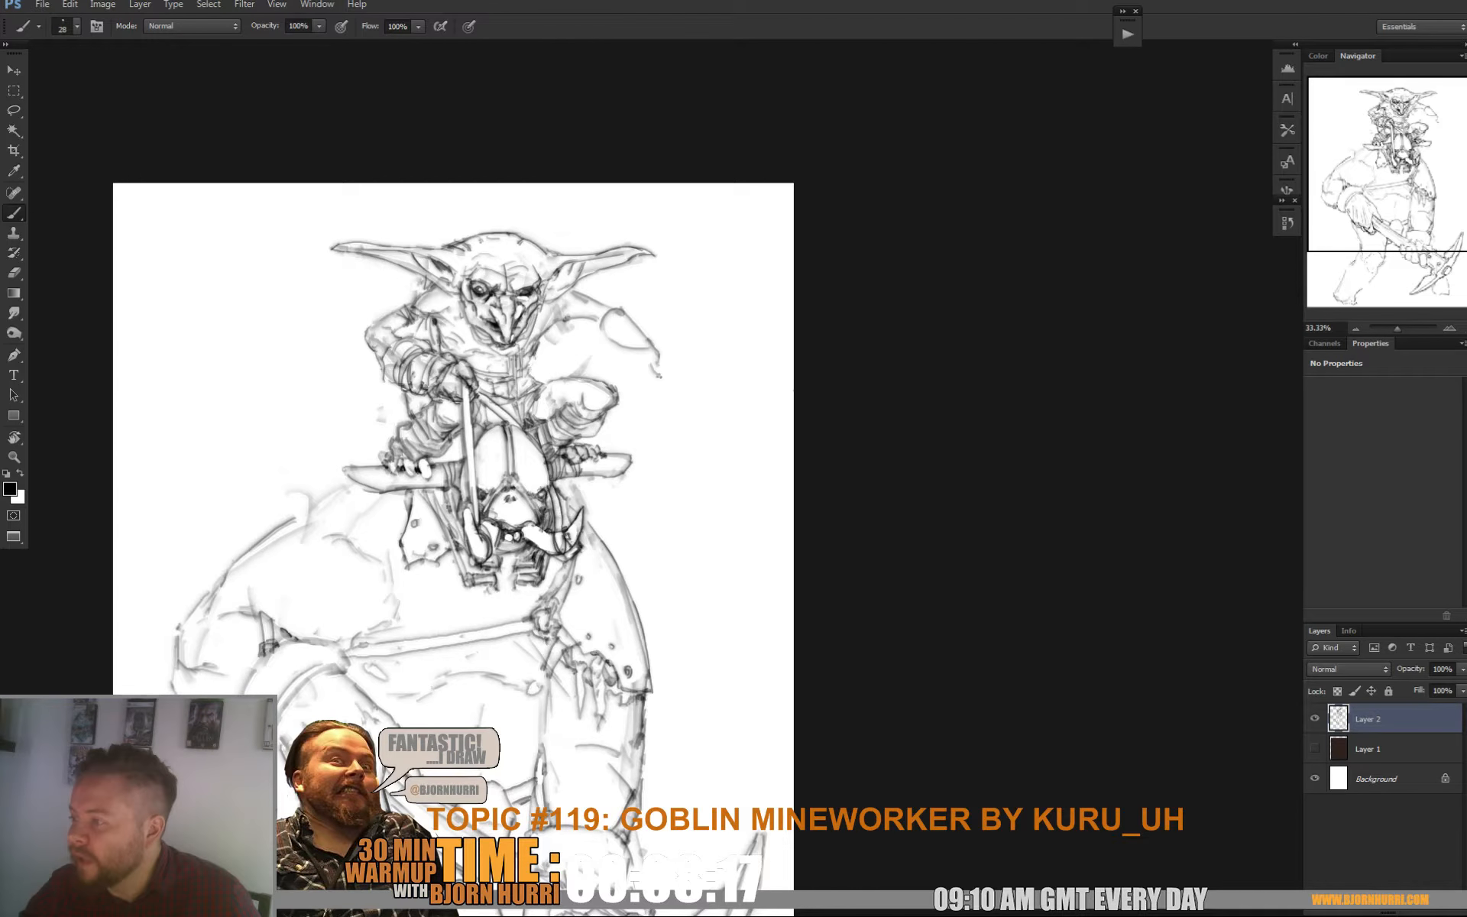
left_click_drag(550, 367, 510, 428)
mouse_move(518, 383)
left_mouse_down()
mouse_move(529, 429)
mouse_move(527, 411)
mouse_move(502, 436)
left_mouse_up()
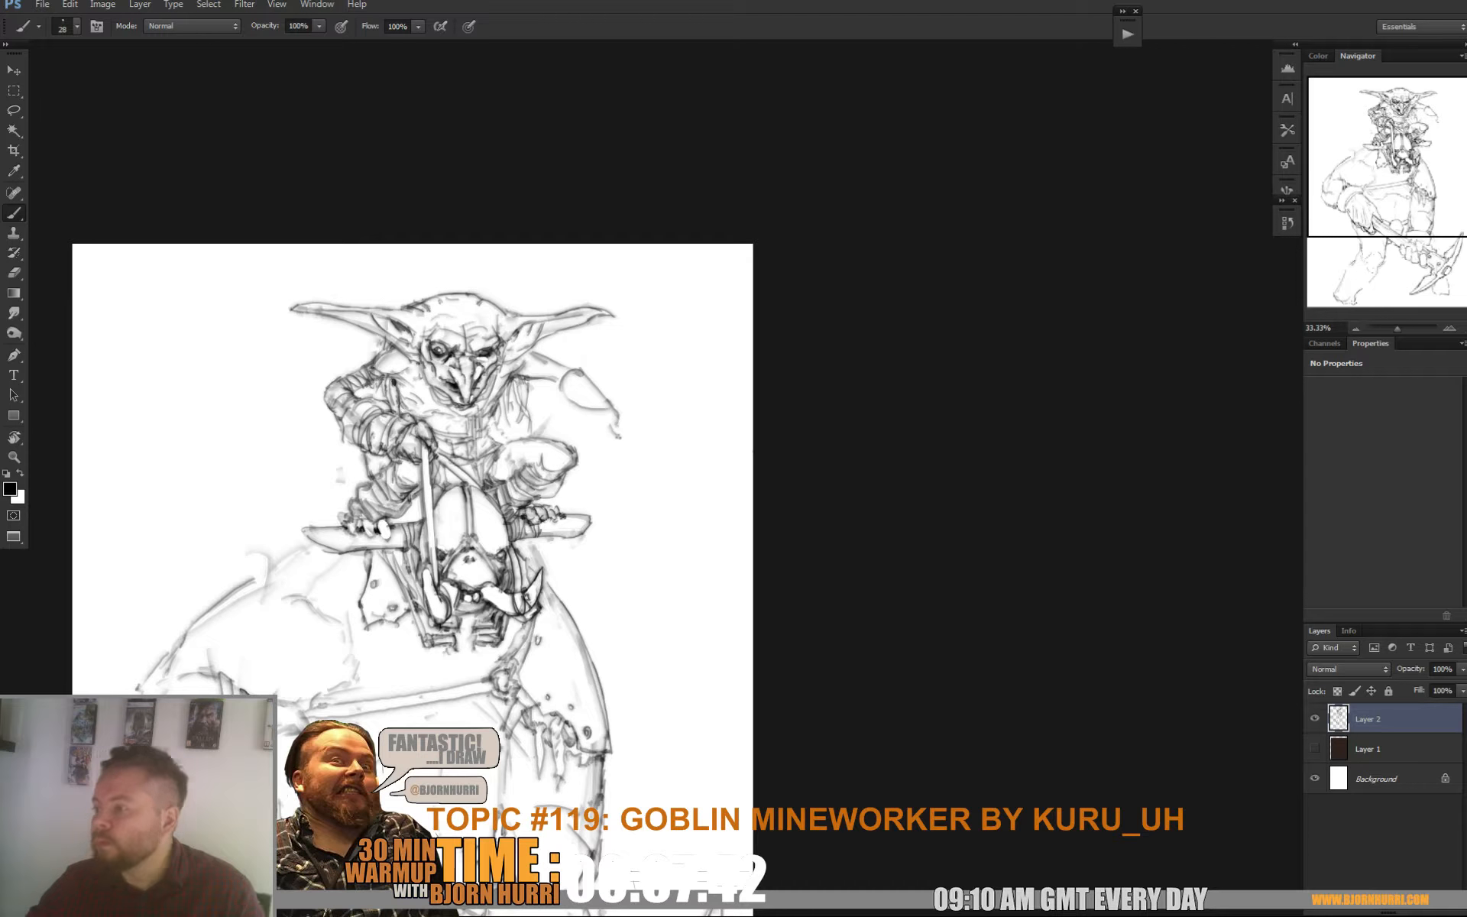
Darken the big goblin's eyes and muzzle wrinkles, and add brow lines with the brush enlarged to 42 px
left_click_drag(459, 535, 443, 372)
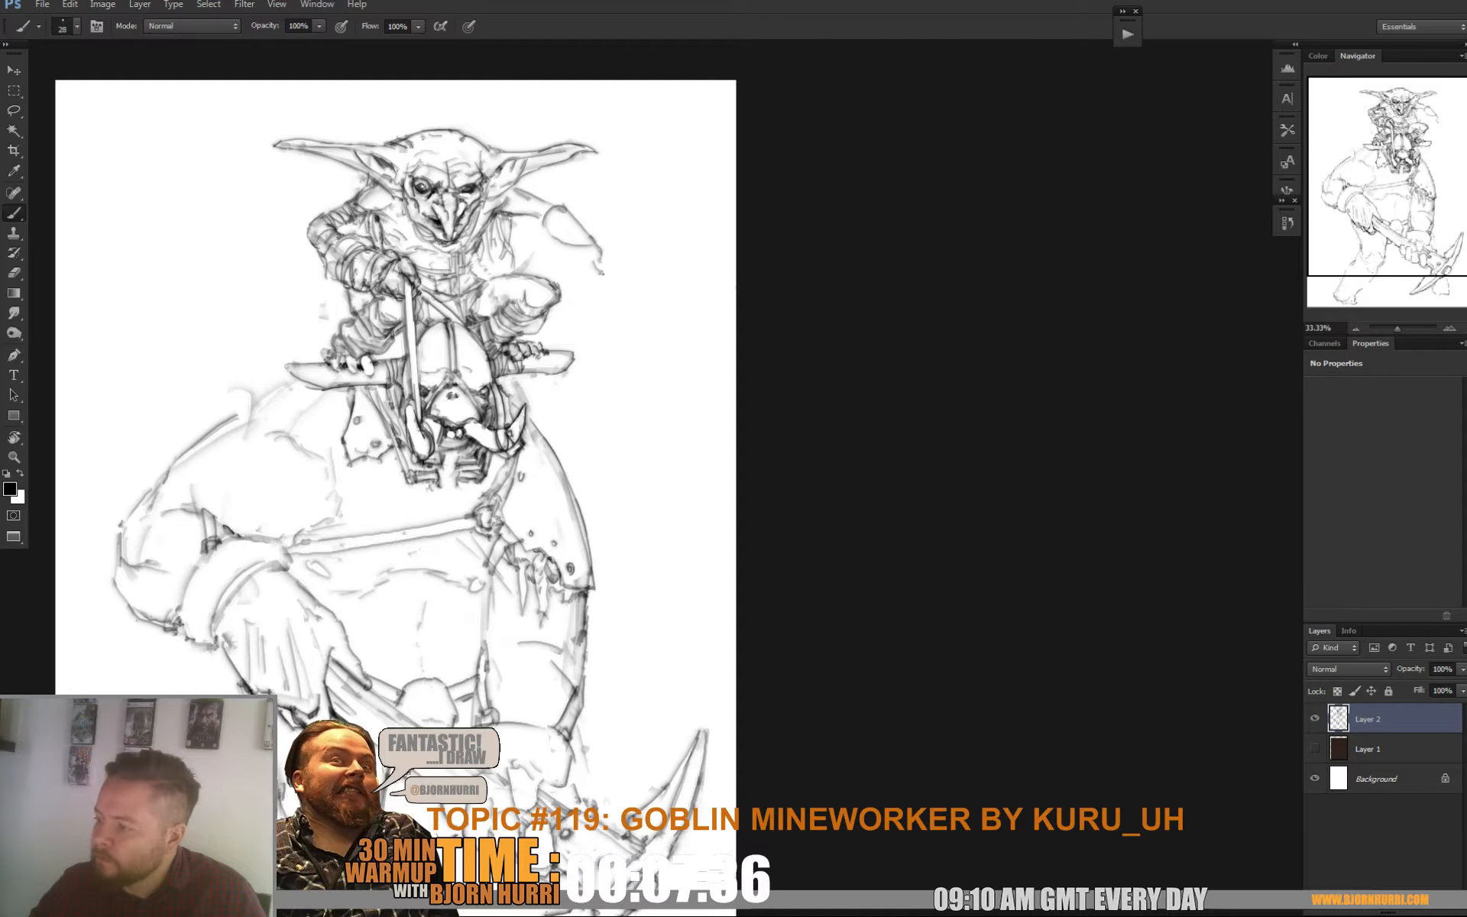
mouse_move(444, 420)
left_mouse_down()
mouse_move(477, 418)
mouse_move(461, 424)
mouse_move(474, 450)
mouse_move(548, 415)
left_mouse_up()
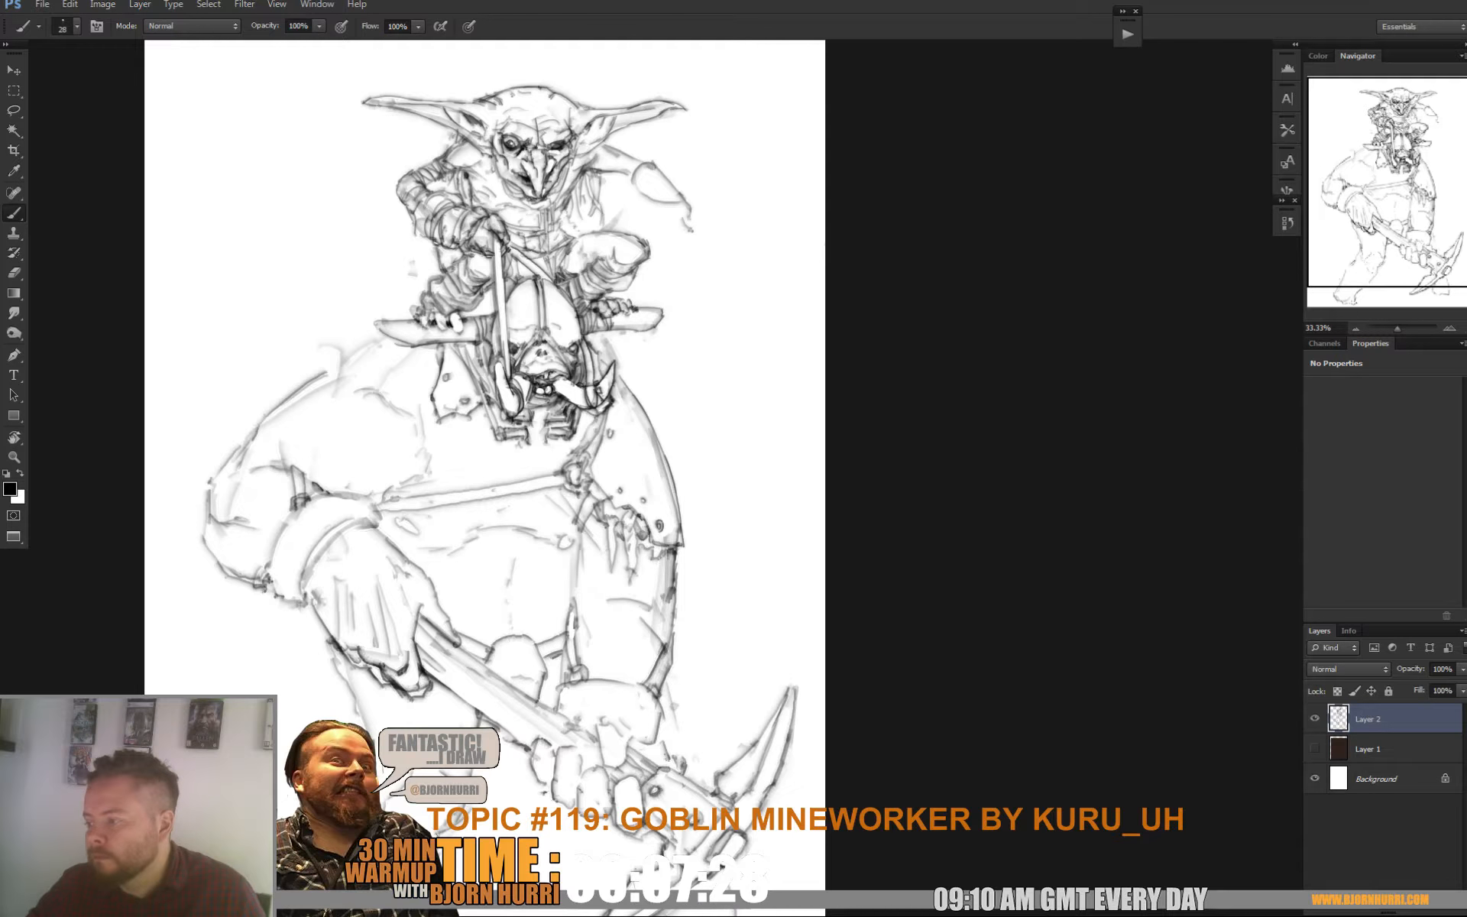
left_click_drag(547, 341, 573, 360)
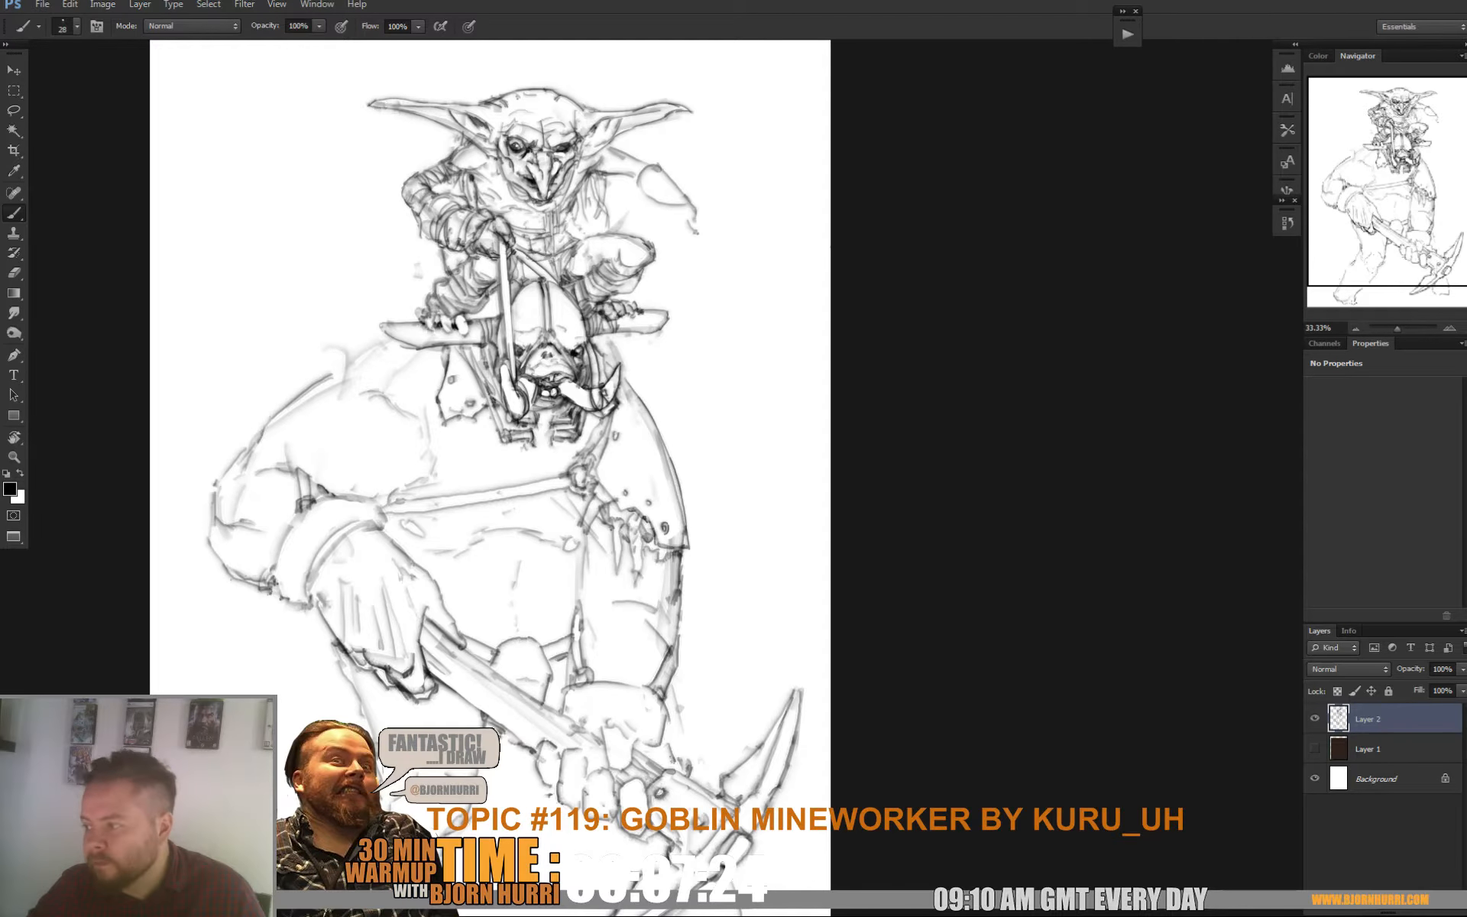
mouse_move(480, 379)
left_mouse_down()
mouse_move(476, 334)
mouse_move(517, 373)
left_mouse_up()
right_click(477, 334)
key("Return")
mouse_move(481, 302)
left_mouse_down()
mouse_move(480, 328)
mouse_move(467, 330)
left_mouse_up()
left_click_drag(471, 331, 461, 328)
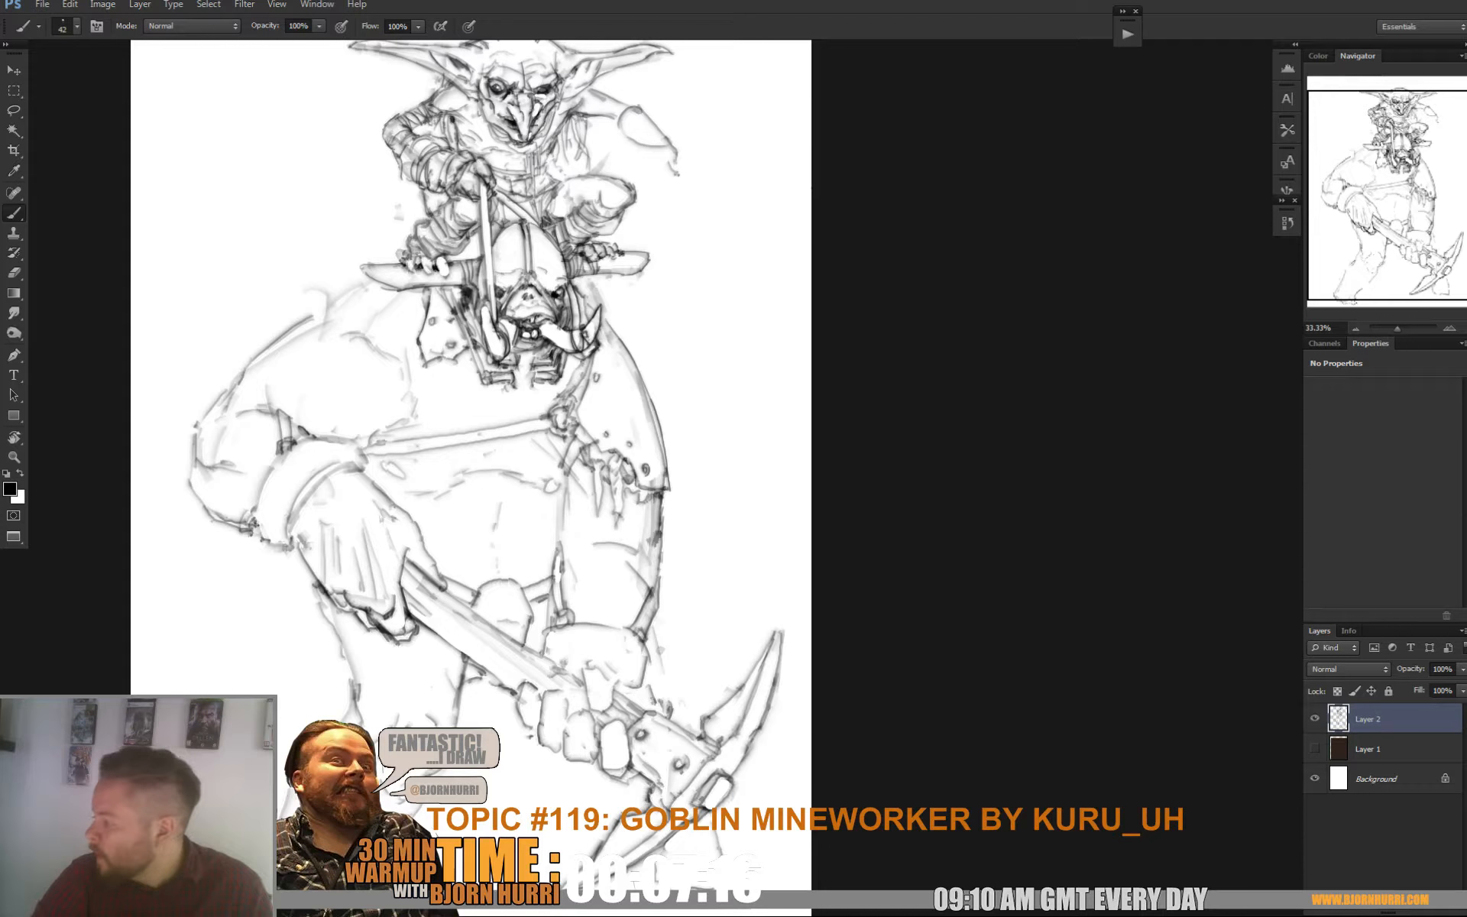
Fill the Background layer with a light warm grey in place of white
left_click(1377, 779)
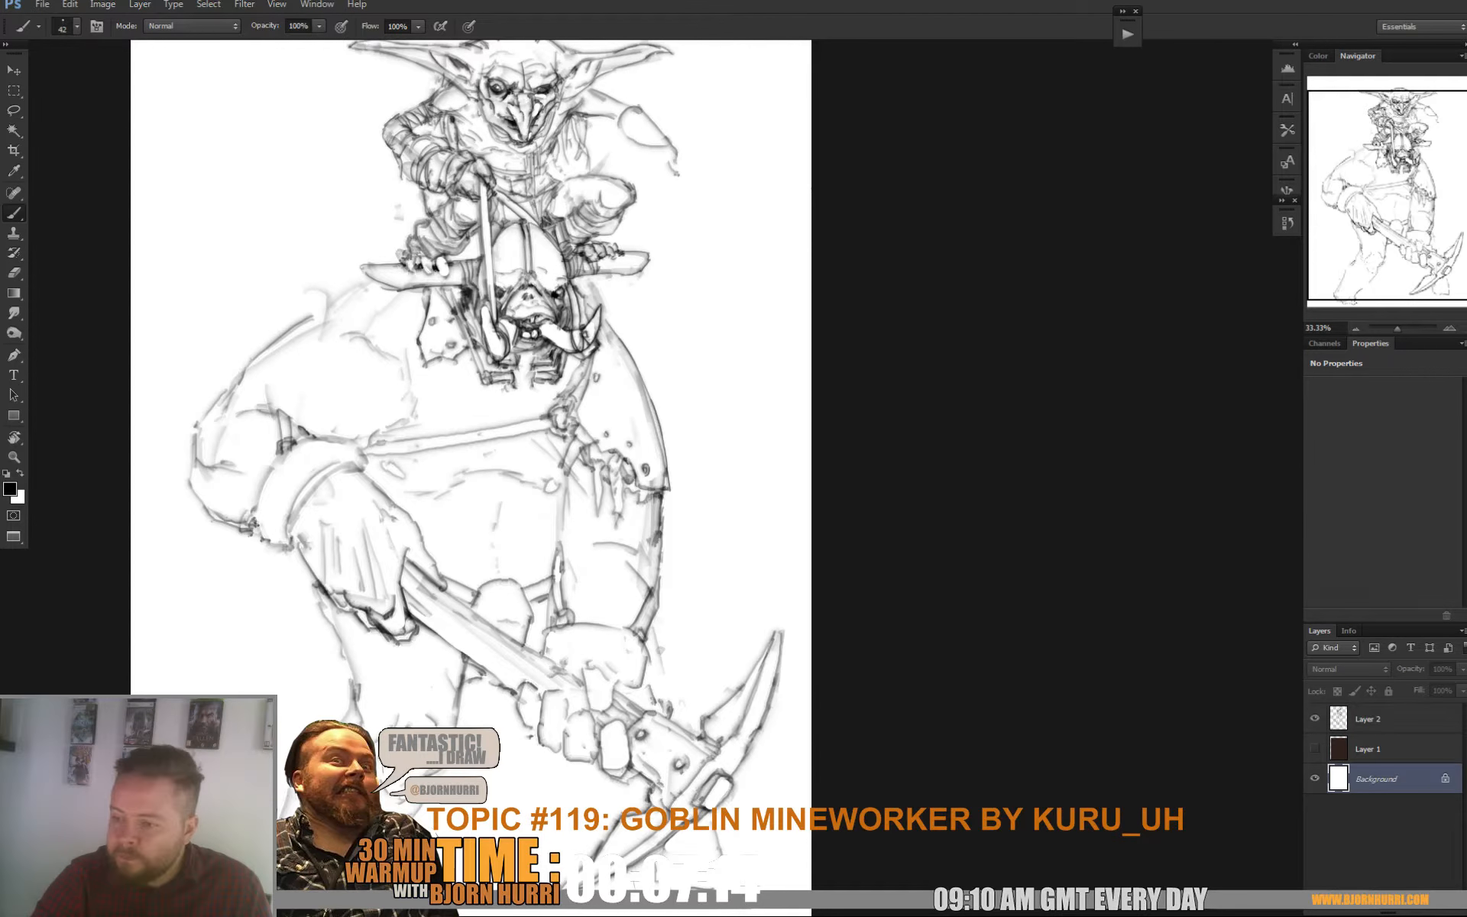
left_click(20, 498)
left_click(1023, 306)
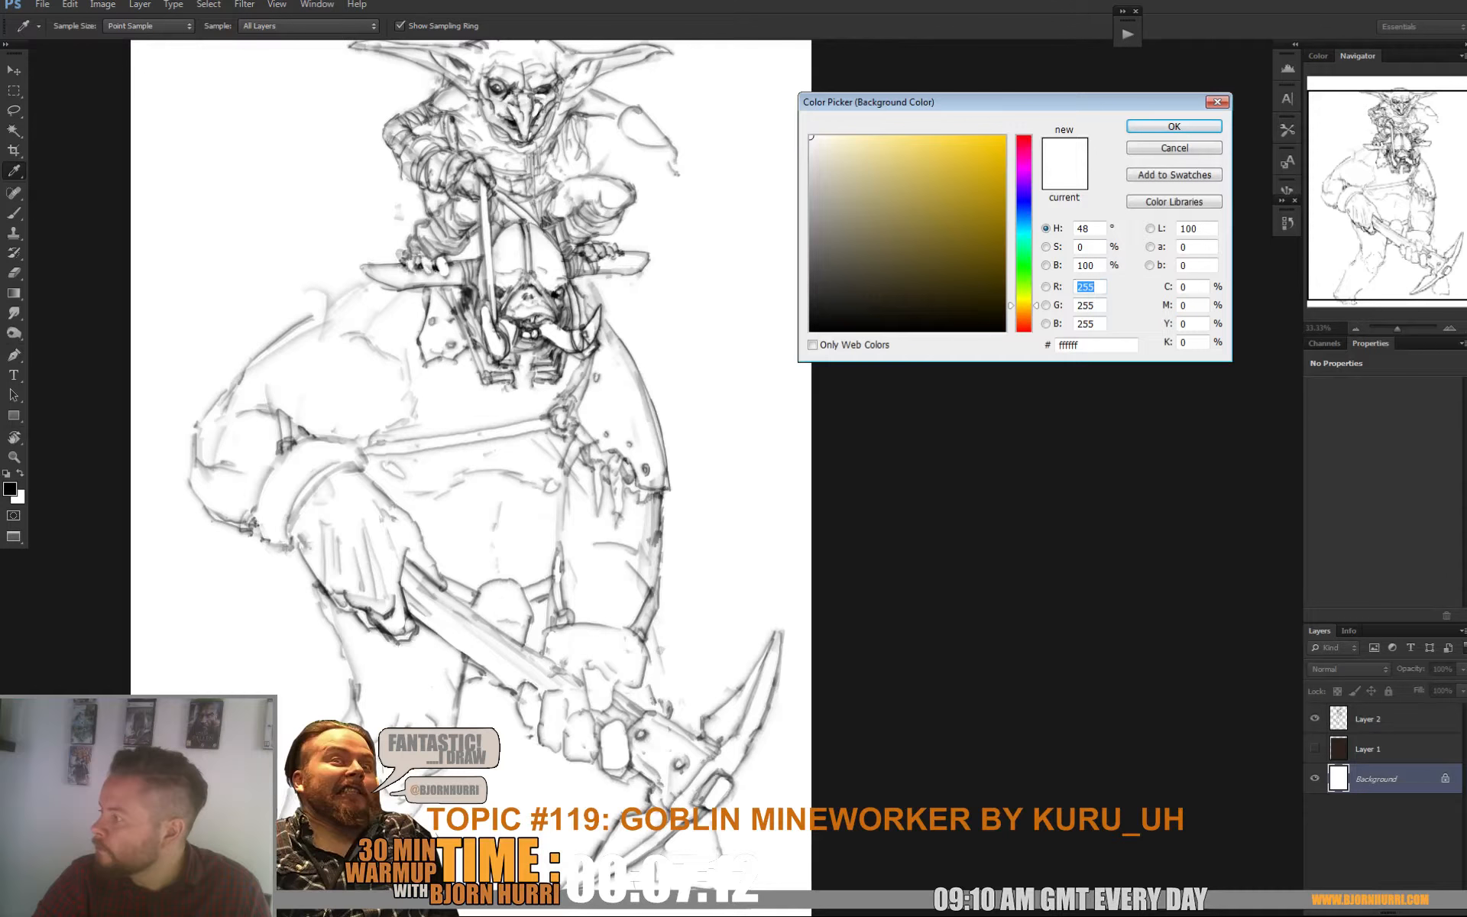
left_click_drag(833, 191, 824, 184)
key("Return")
key("b")
key("ctrl+BackSpace")
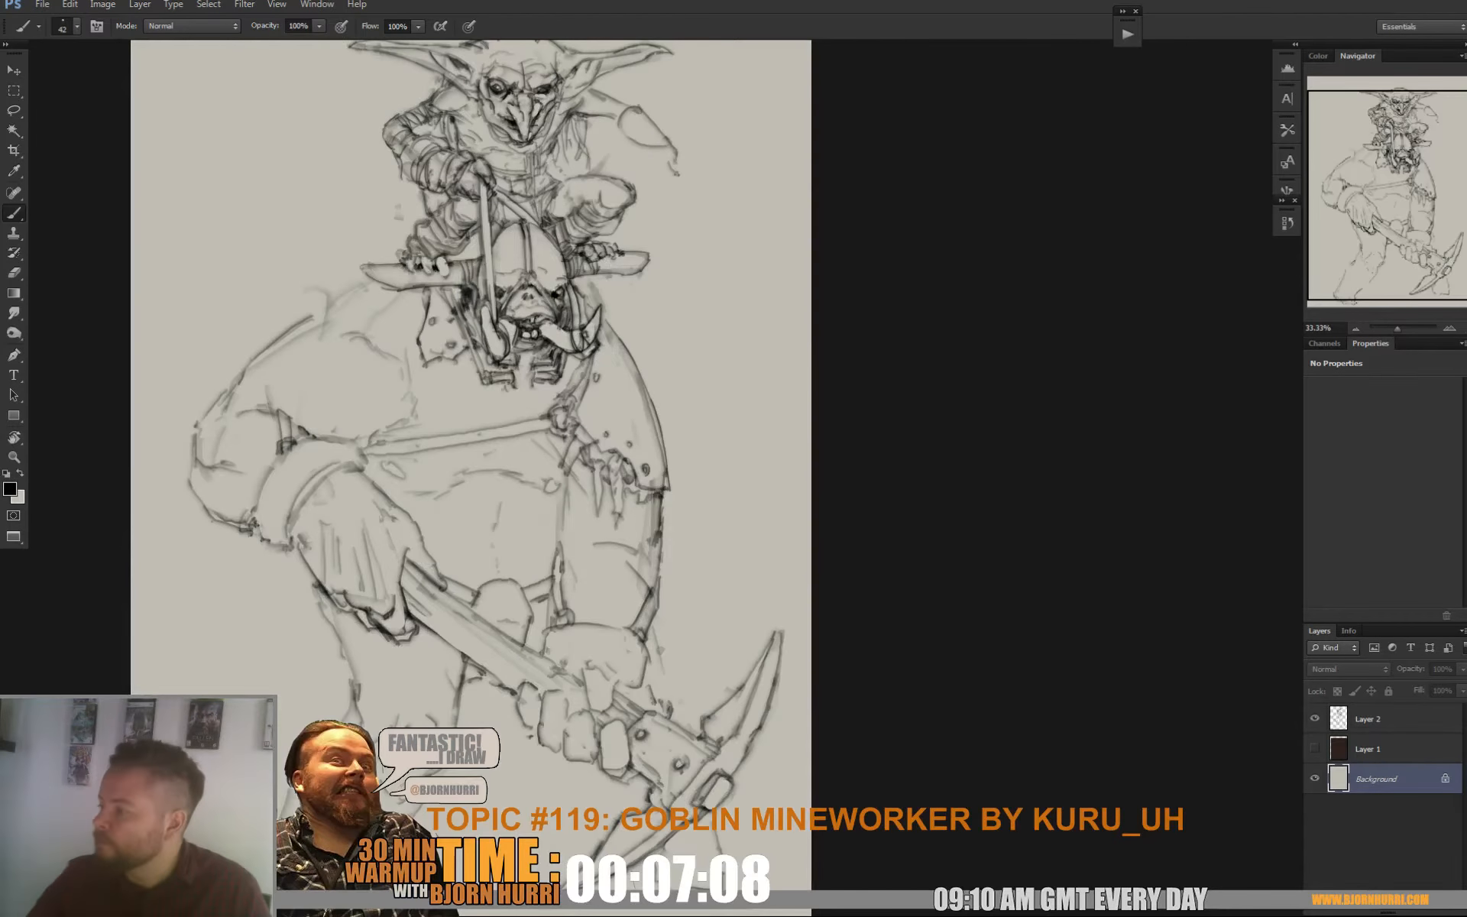
Return to Layer 2 and clean up the rider's near eye with small erasures and dark accents
left_click(1375, 718)
left_click_drag(504, 306, 541, 534)
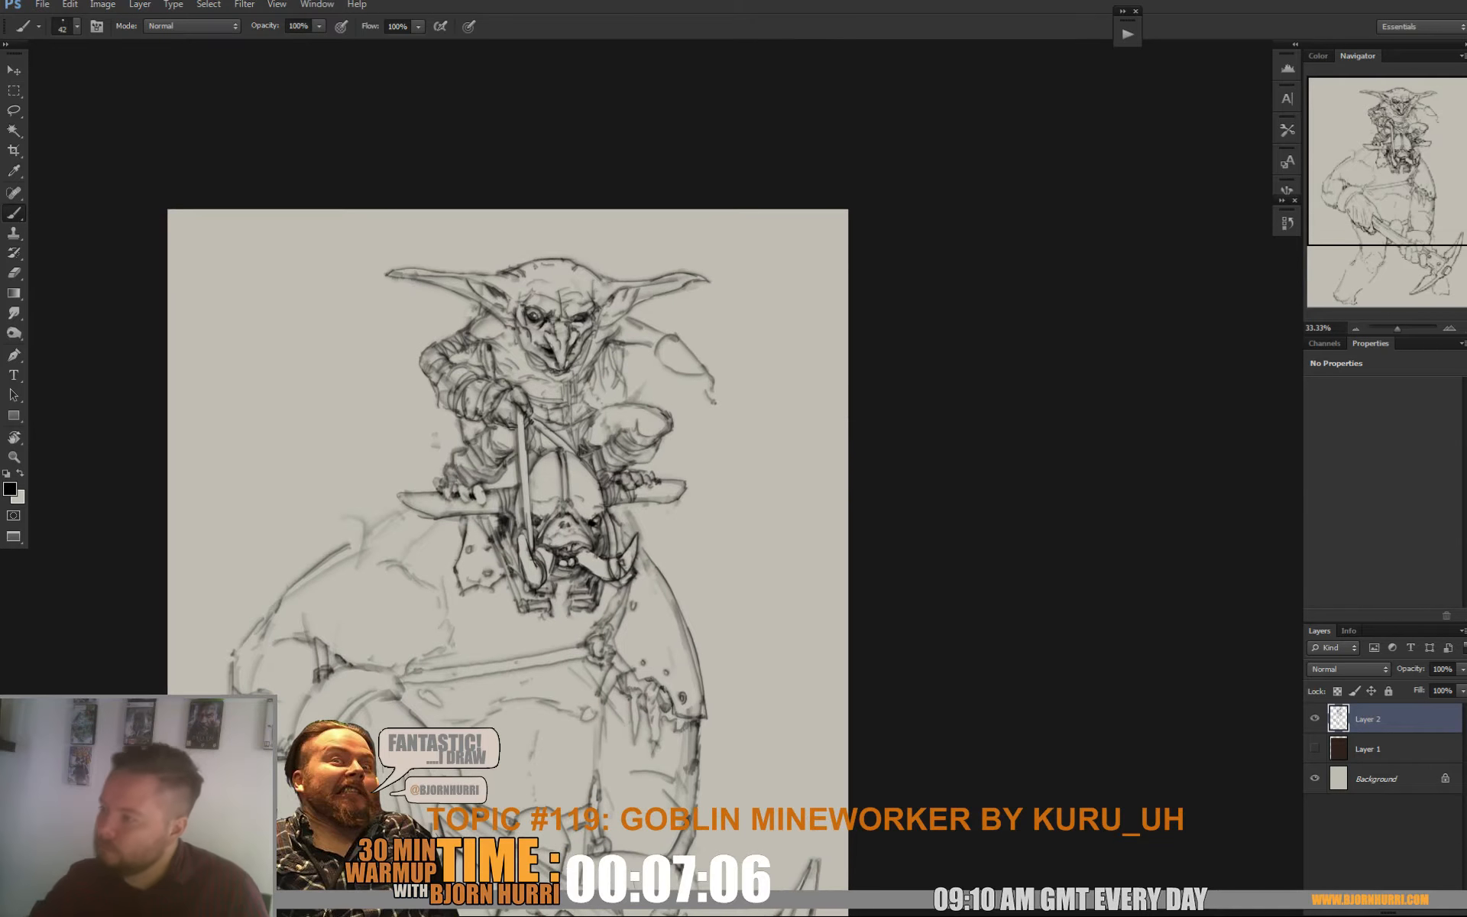
key("e")
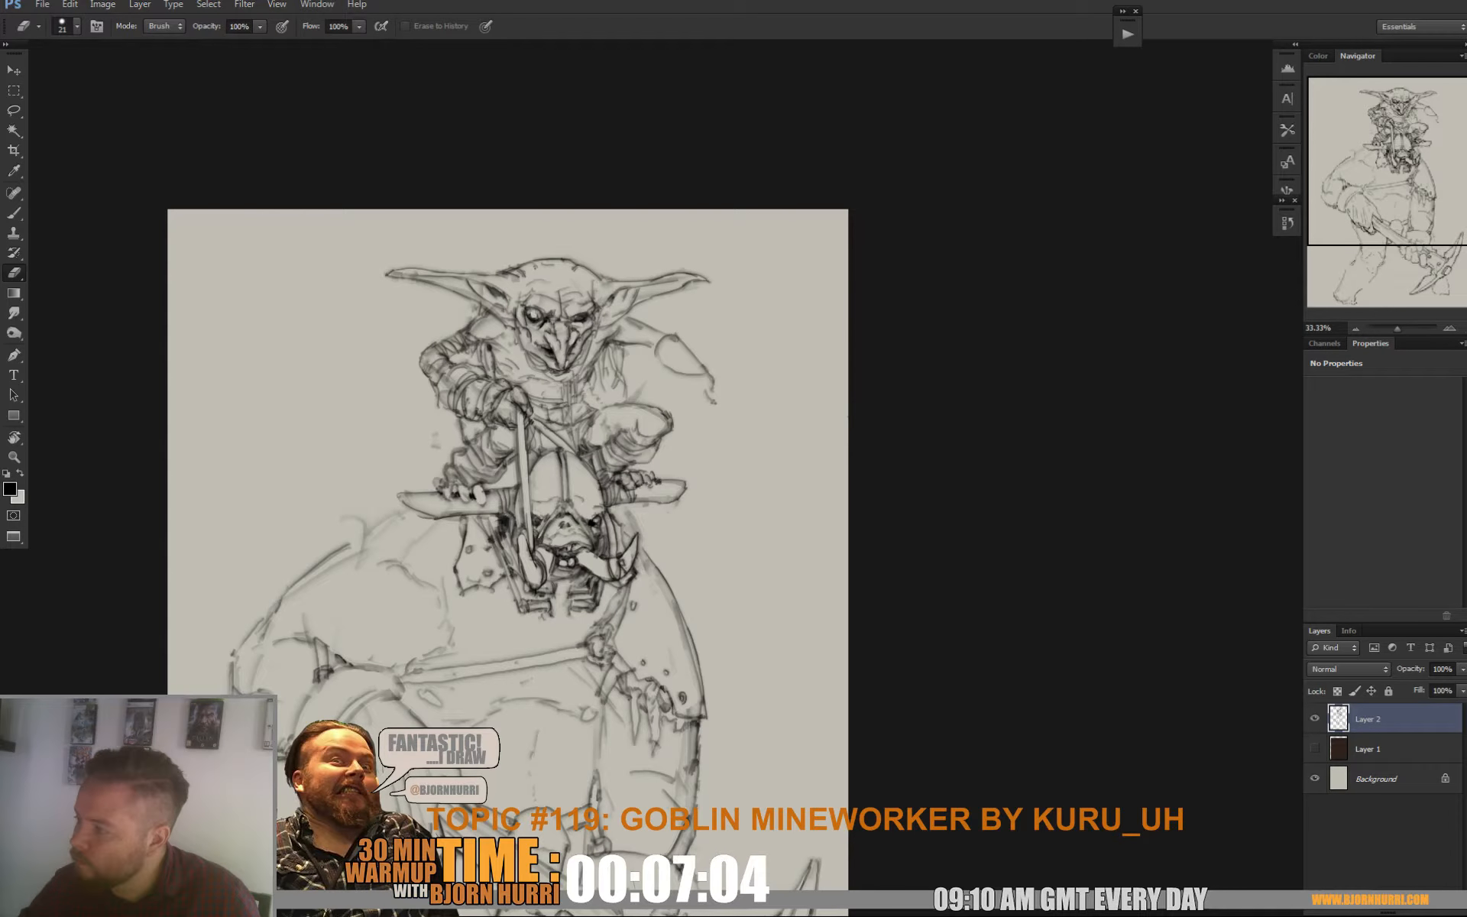
key("b")
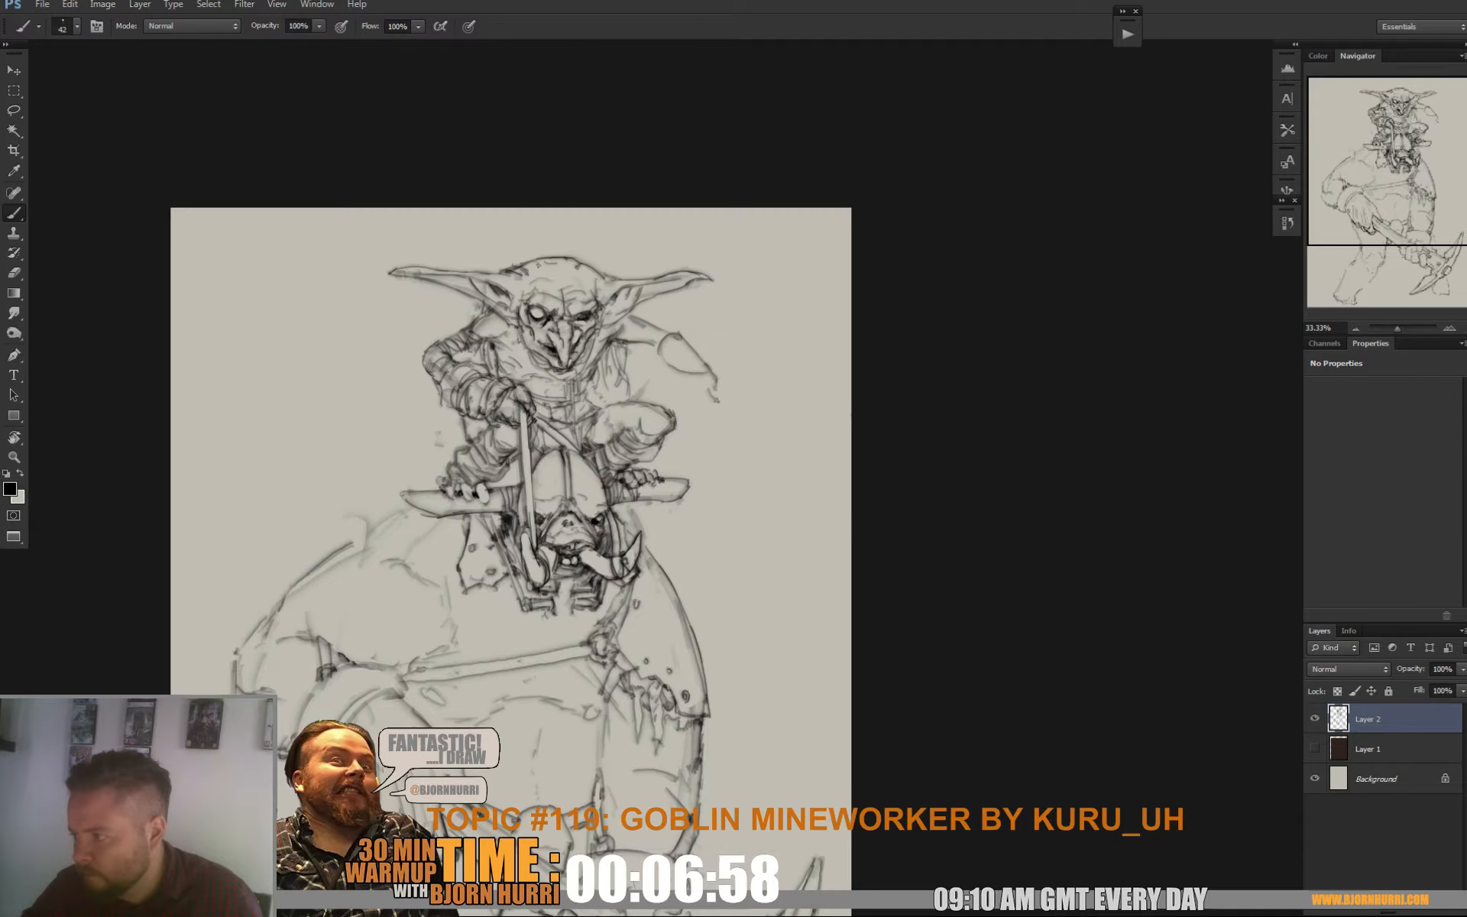
left_click(539, 313)
left_click_drag(565, 427, 480, 382)
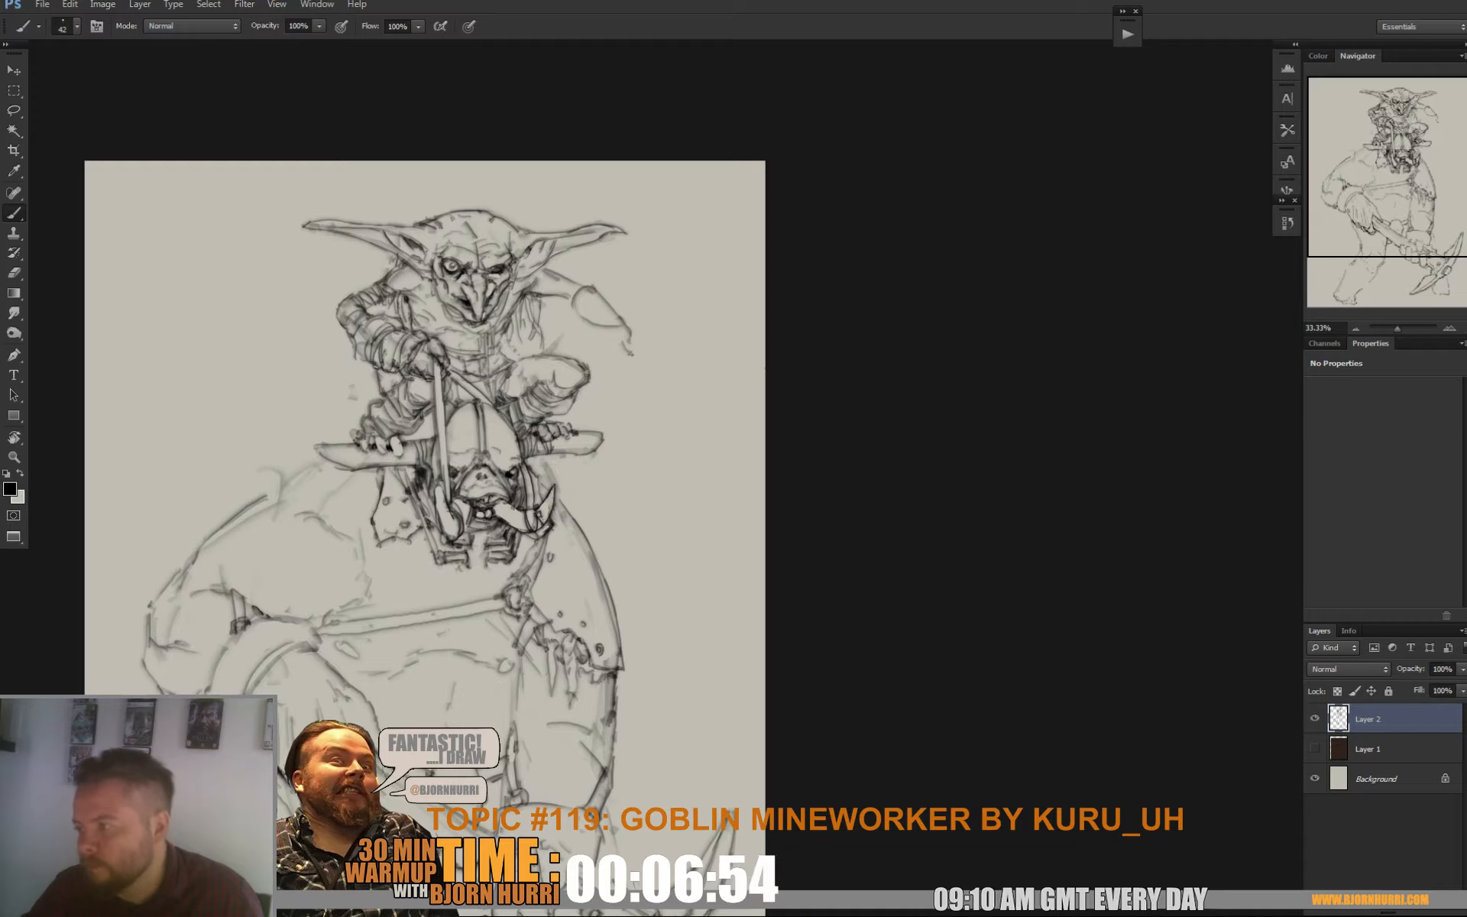
Draw ring earrings hanging from both of the rider's long ears and tidy them with the eraser
key("e")
key("b")
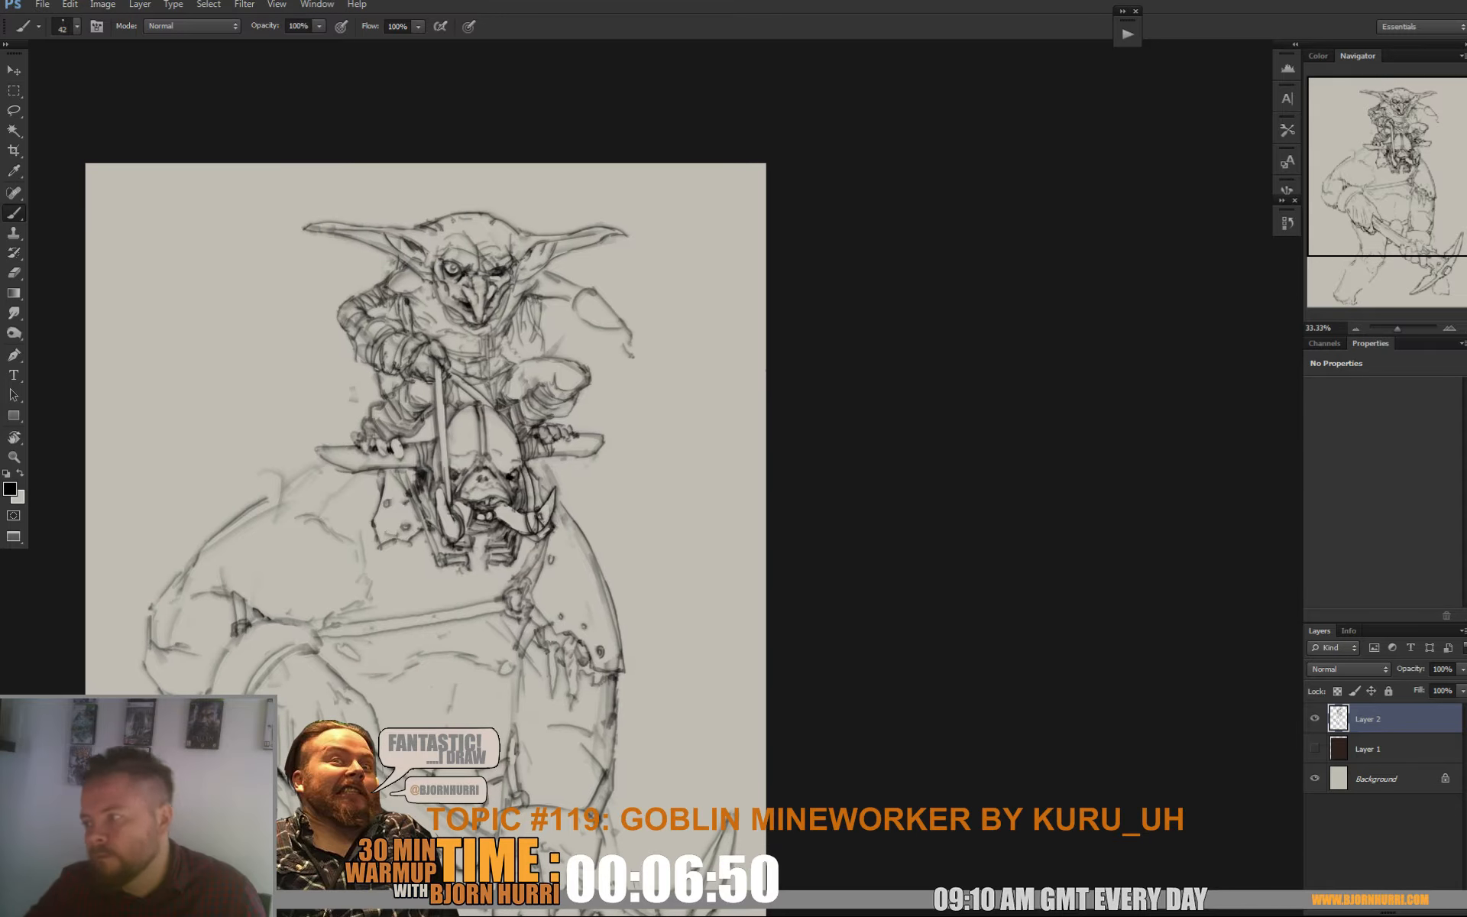
key("e")
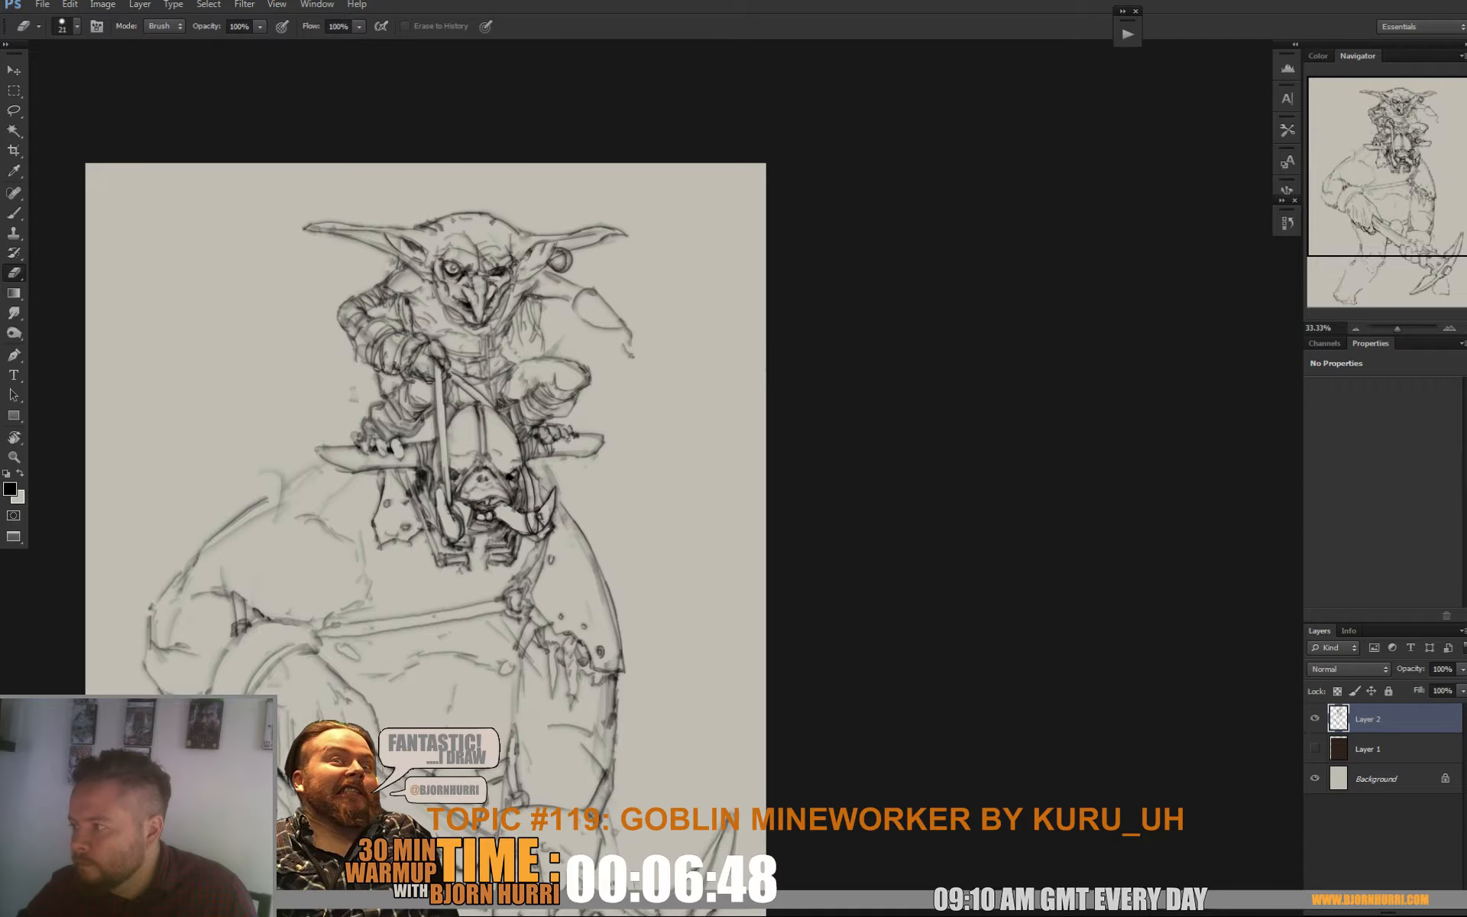
key("b")
left_click_drag(574, 249, 554, 267)
left_click_drag(413, 258, 475, 299)
key("e")
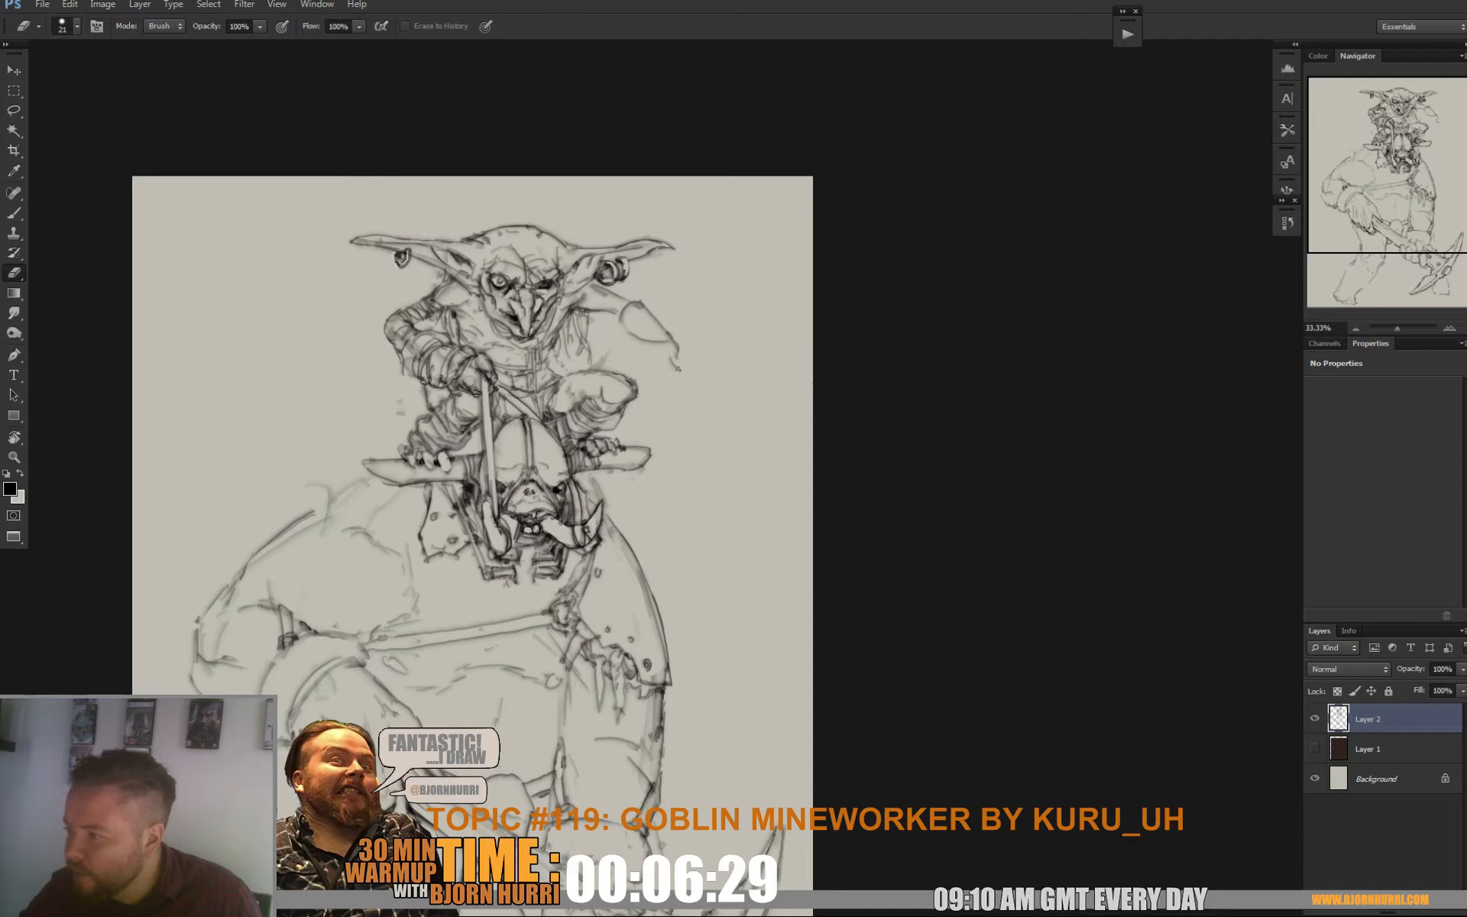
Darken the wrappings on the rider's near forearm and define the sleeve and cuff of the far arm
key("b")
scroll(471, 534, "up", 1)
left_click_drag(489, 459, 460, 453)
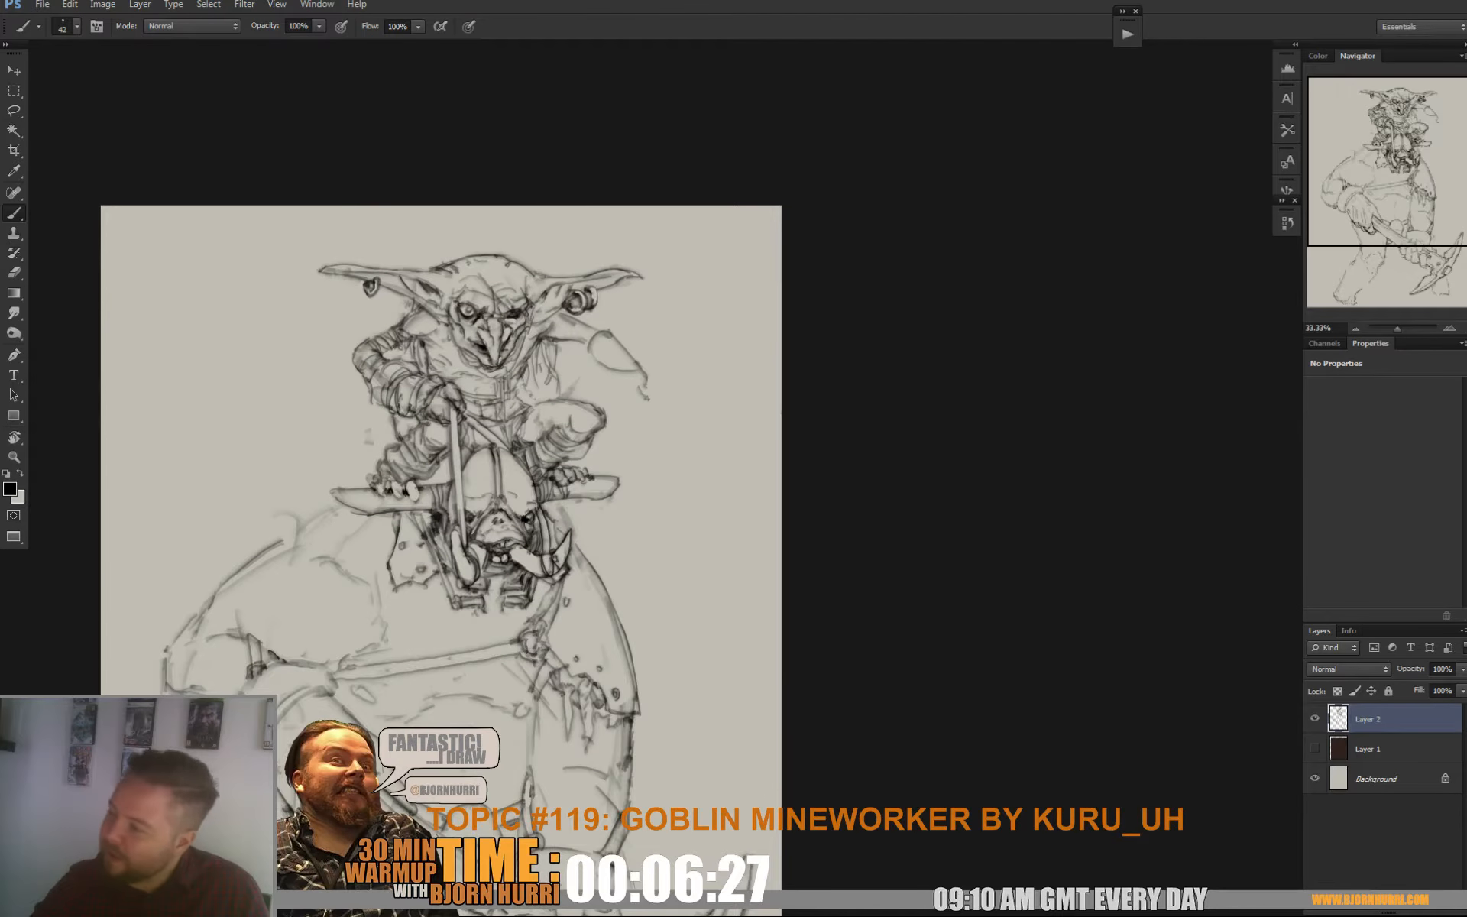
left_click_drag(399, 389, 405, 378)
left_click_drag(489, 459, 447, 469)
mouse_move(546, 357)
left_mouse_down()
mouse_move(592, 390)
mouse_move(532, 424)
left_mouse_up()
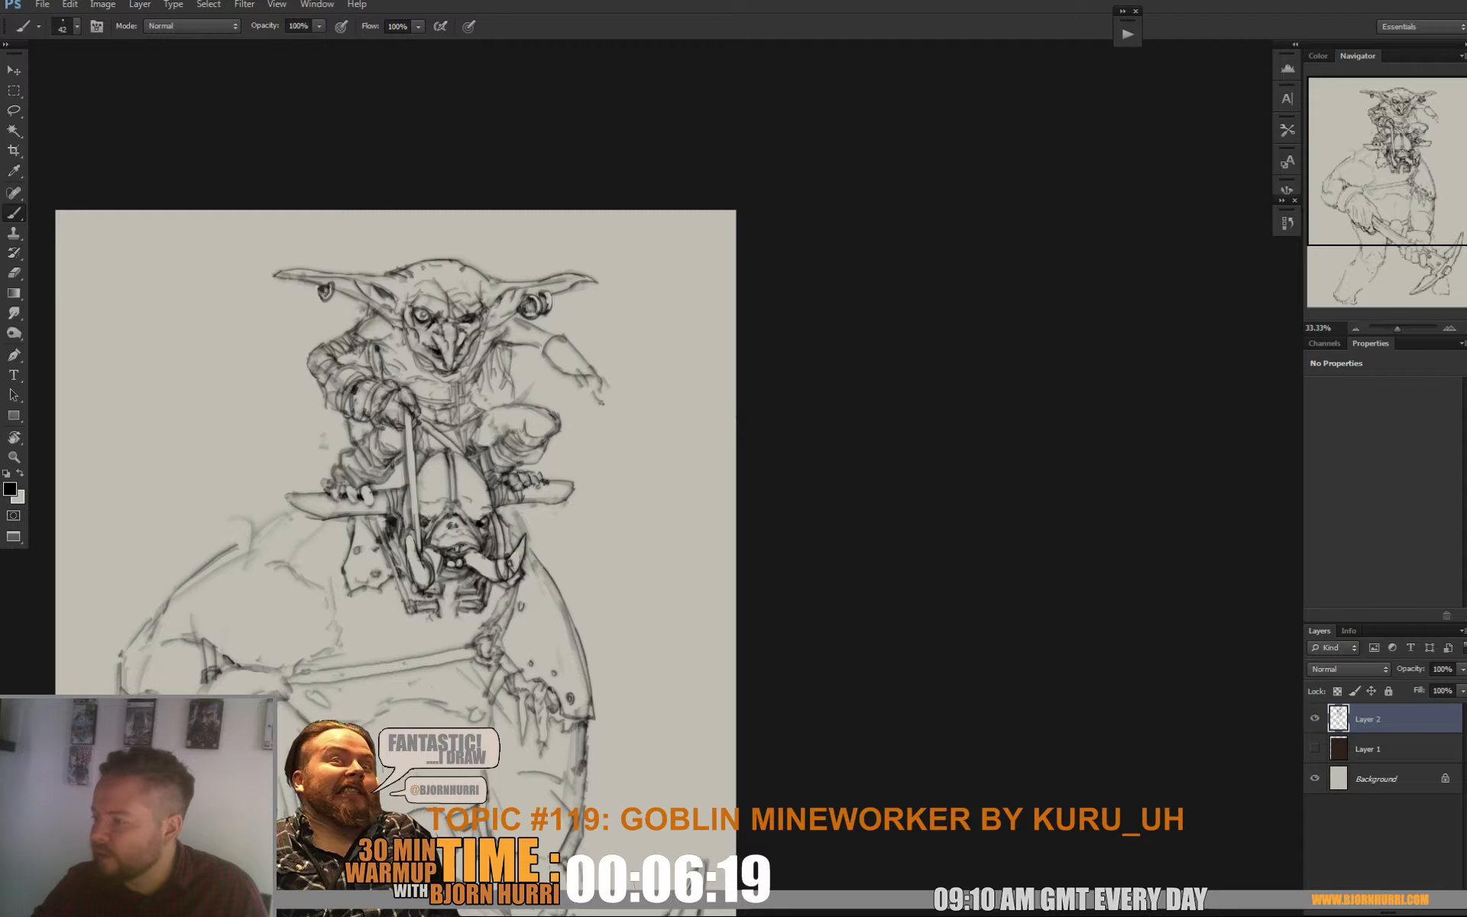
Rough in the rider's far forearm and hand, with a rein running down to the big goblin's tusk
mouse_move(565, 360)
left_mouse_down()
mouse_move(610, 402)
mouse_move(577, 410)
mouse_move(609, 409)
left_mouse_up()
mouse_move(608, 386)
left_mouse_down()
mouse_move(609, 418)
mouse_move(546, 518)
left_mouse_up()
mouse_move(589, 421)
left_mouse_down()
mouse_move(531, 544)
mouse_move(541, 525)
left_mouse_up()
key("e")
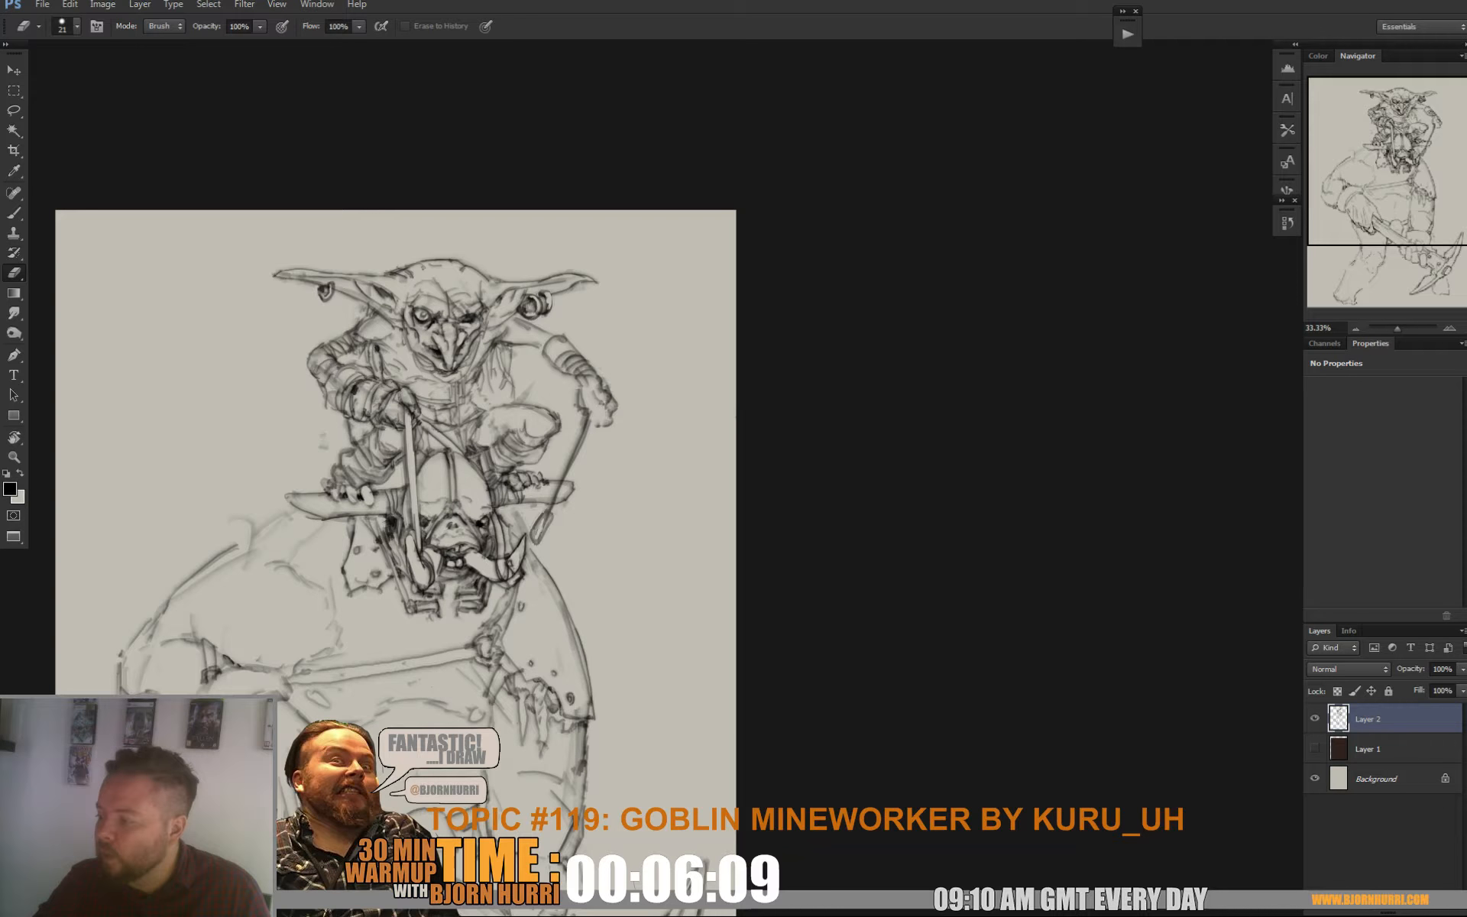
Thicken the far rein and detail the clenched hand gripping it, with the rein's end poking above the fist
key("b")
left_click_drag(578, 446, 554, 499)
mouse_move(592, 405)
left_mouse_down()
mouse_move(585, 425)
mouse_move(608, 360)
left_mouse_up()
left_click_drag(583, 404, 597, 409)
left_click_drag(613, 388, 612, 418)
left_click_drag(489, 489, 508, 451)
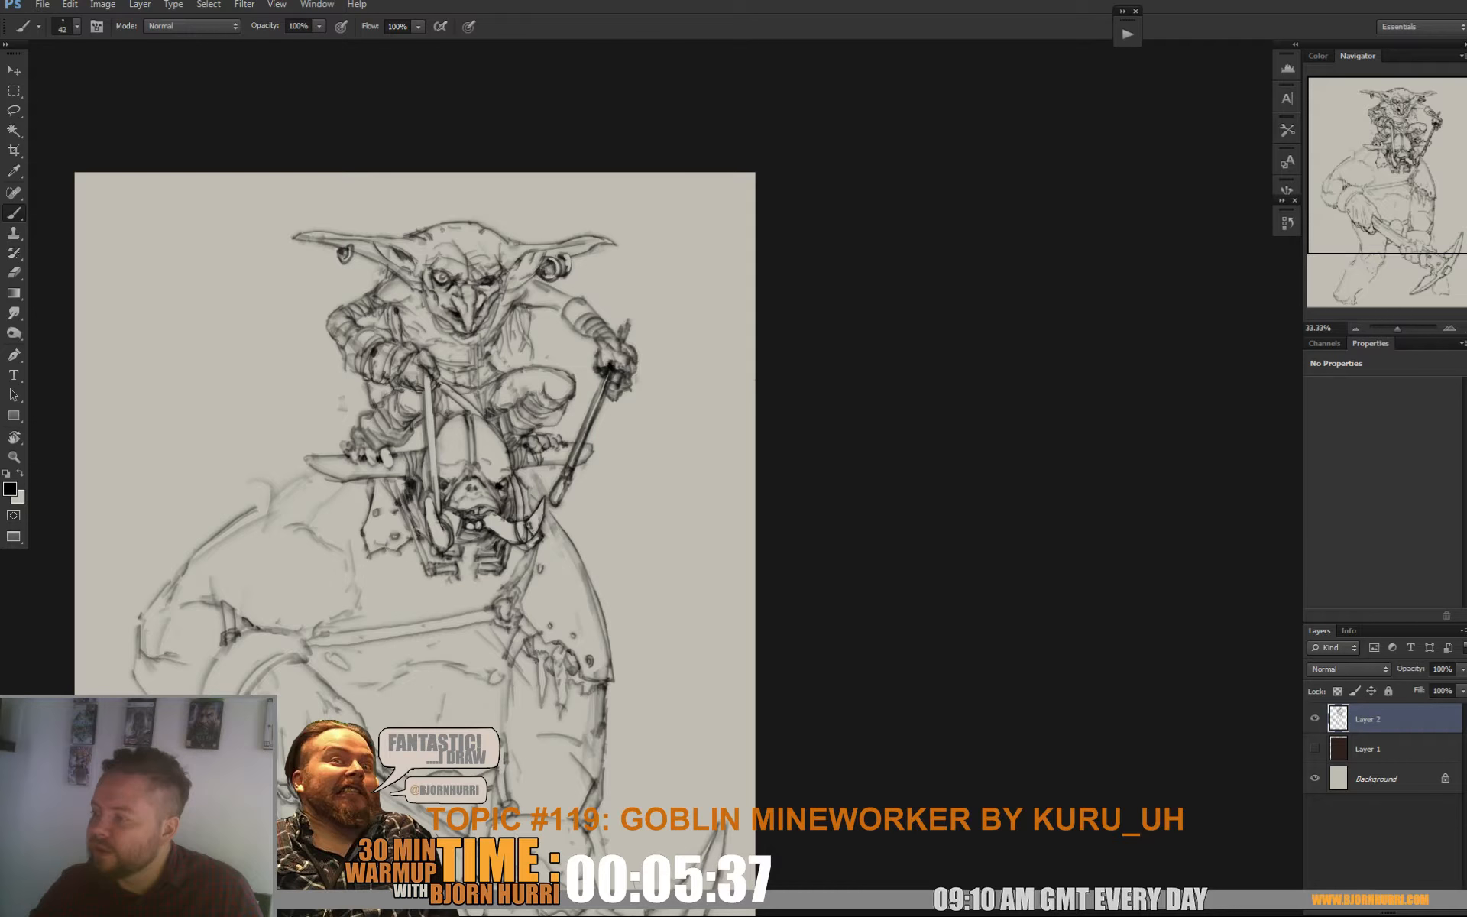
Set the brush to 23 px and add fine lines to the rider's near shoulder and chest clothing
mouse_move(455, 334)
left_mouse_down()
mouse_move(482, 334)
mouse_move(501, 304)
mouse_move(437, 329)
mouse_move(453, 326)
left_mouse_up()
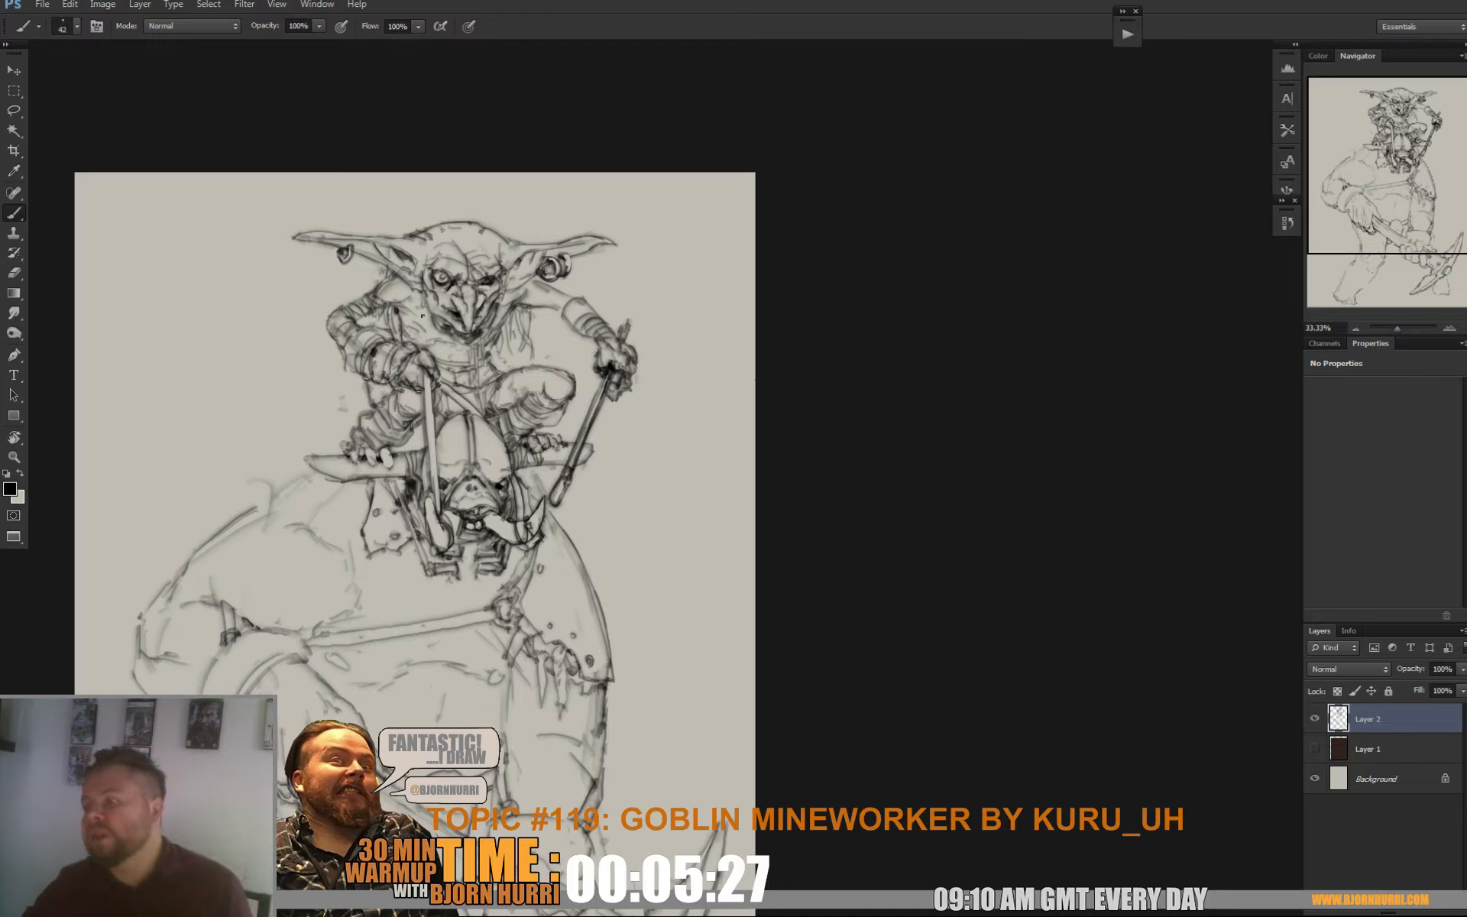
right_click(423, 316)
left_click_drag(466, 352, 454, 352)
key("Return")
left_click_drag(424, 290, 417, 325)
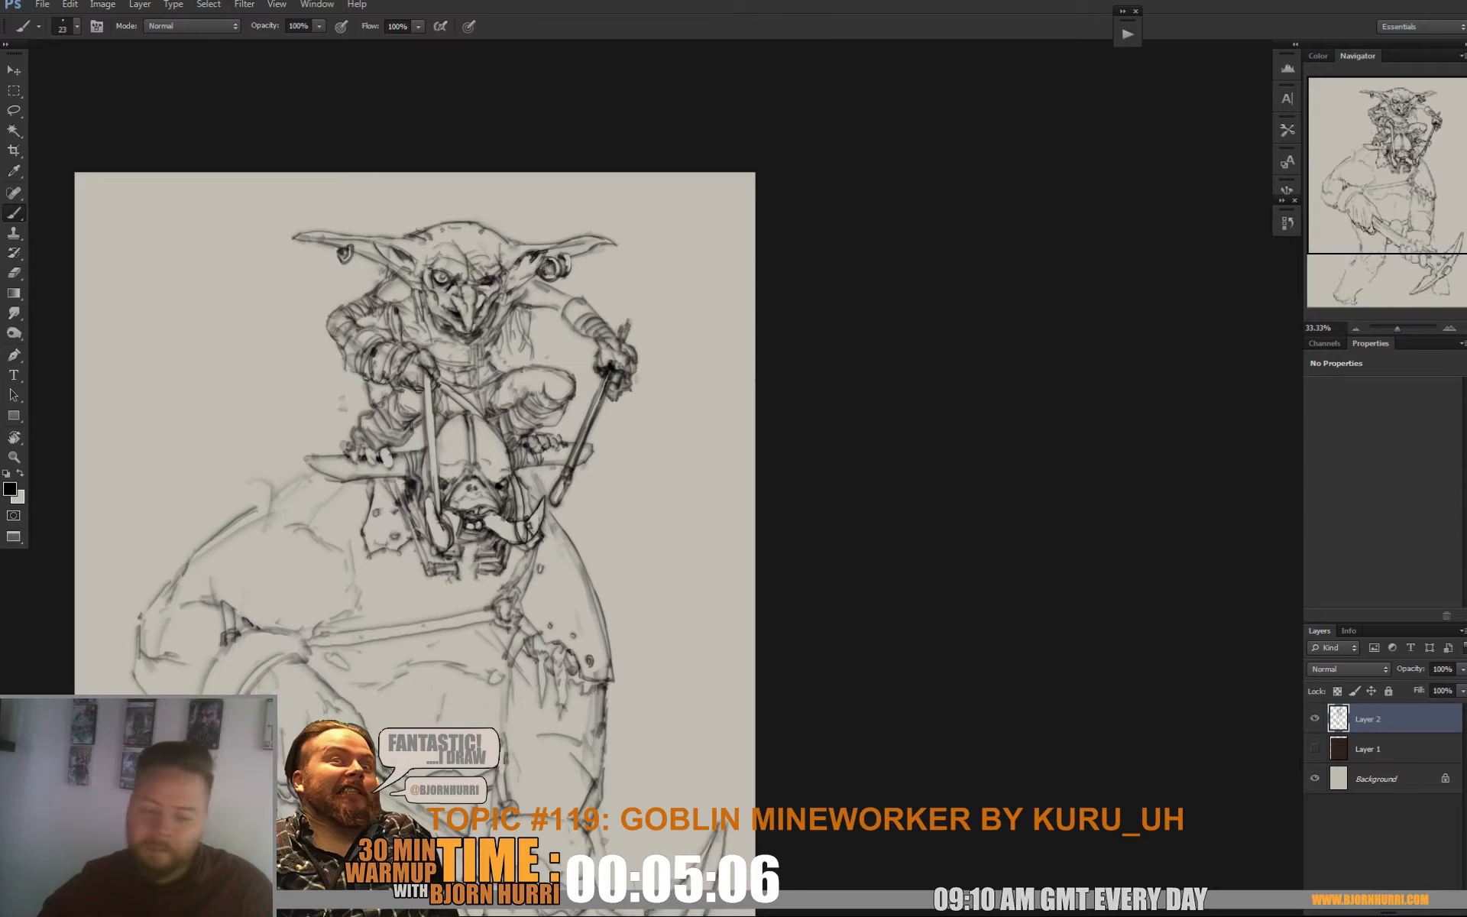
Sharpen and darken the pointed shapes jutting out on both sides of the big goblin's head beneath the rider's feet
left_click_drag(459, 496, 481, 419)
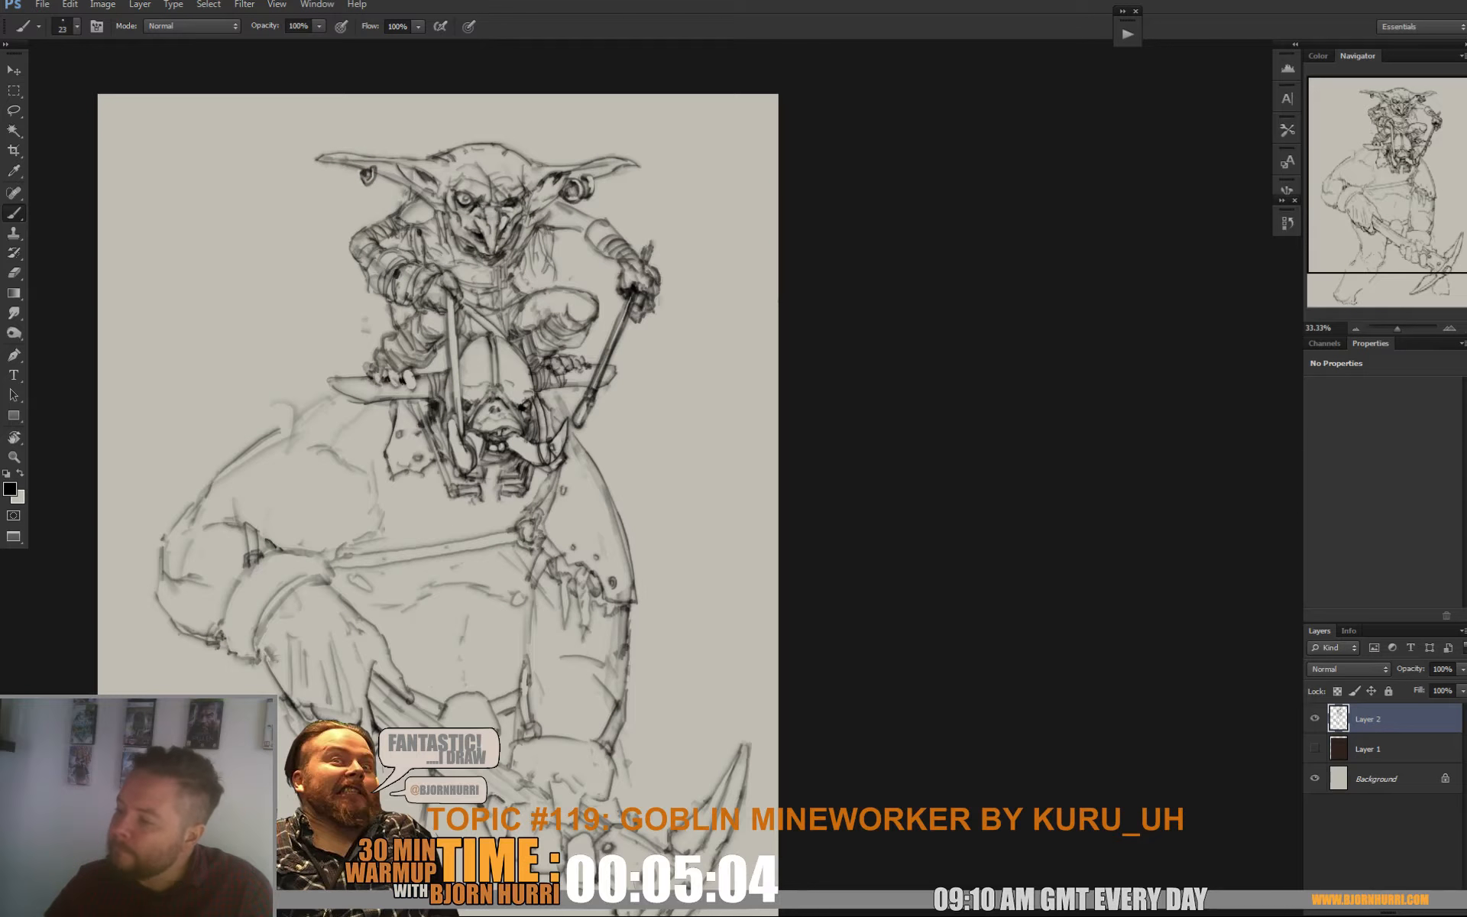
mouse_move(428, 397)
left_mouse_down()
mouse_move(482, 376)
mouse_move(474, 366)
left_mouse_up()
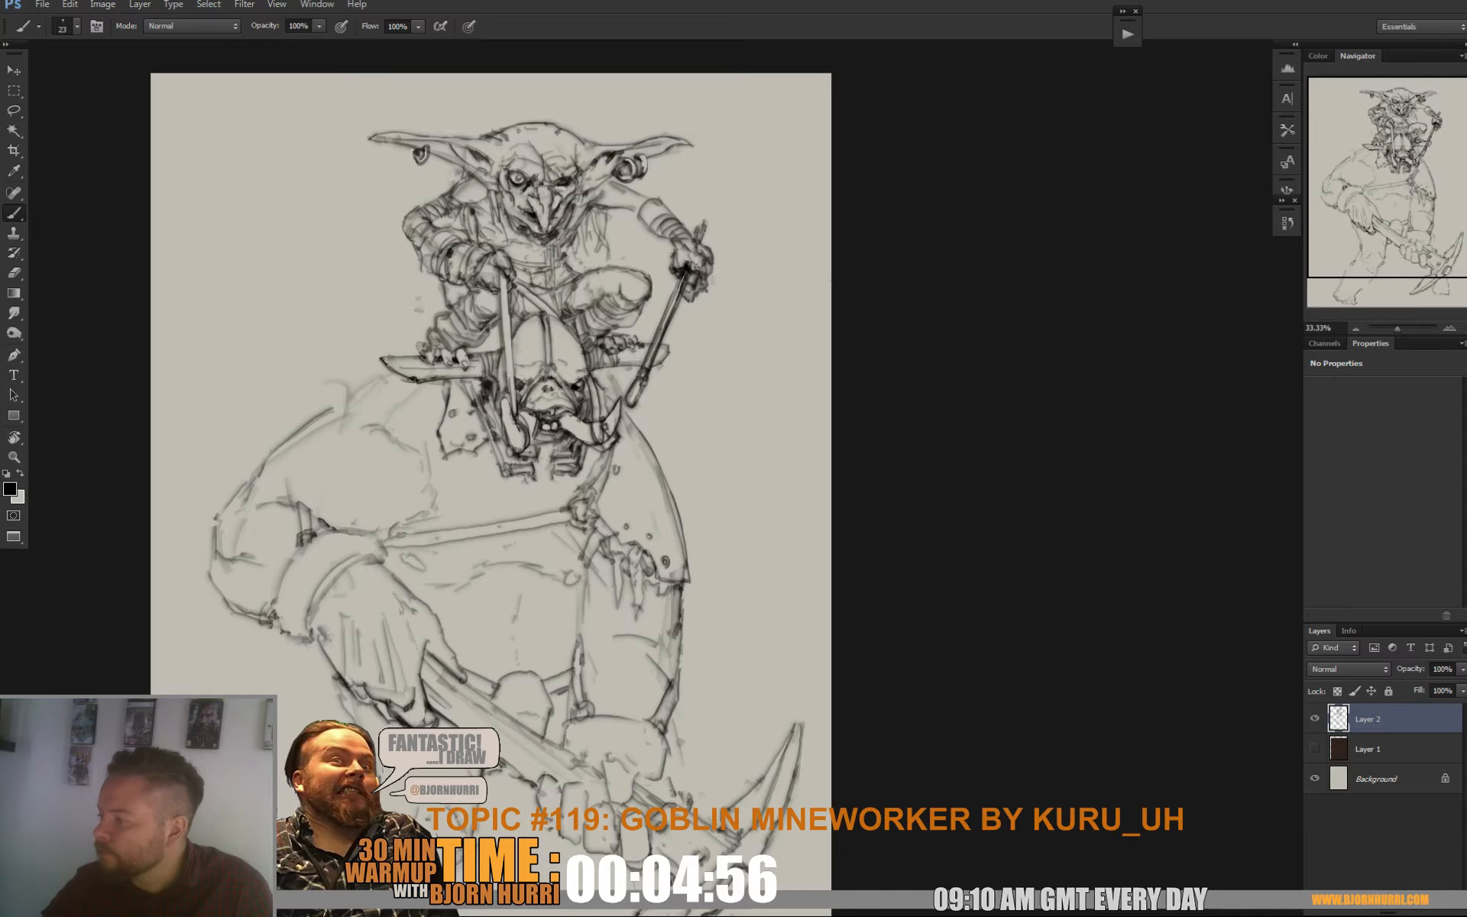
left_click_drag(569, 382, 571, 375)
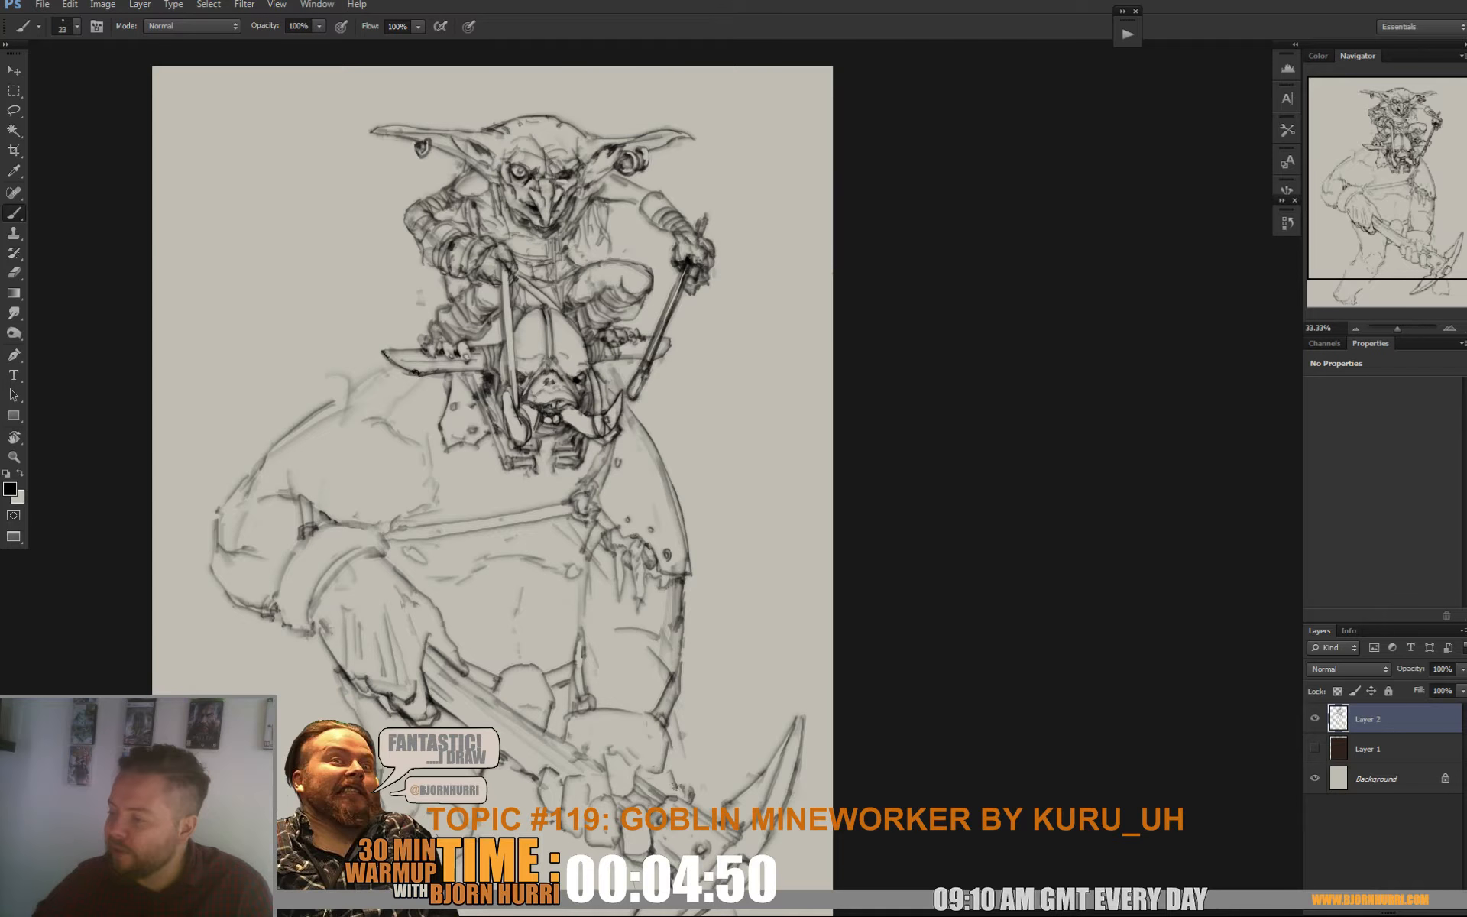
Set the brush to 39 px and darken the edges of the studded shoulder flap hanging beside the big goblin's head
right_click(541, 428)
left_click_drag(570, 468, 583, 469)
key("Return")
left_click_drag(423, 376, 441, 414)
left_click_drag(424, 372, 442, 409)
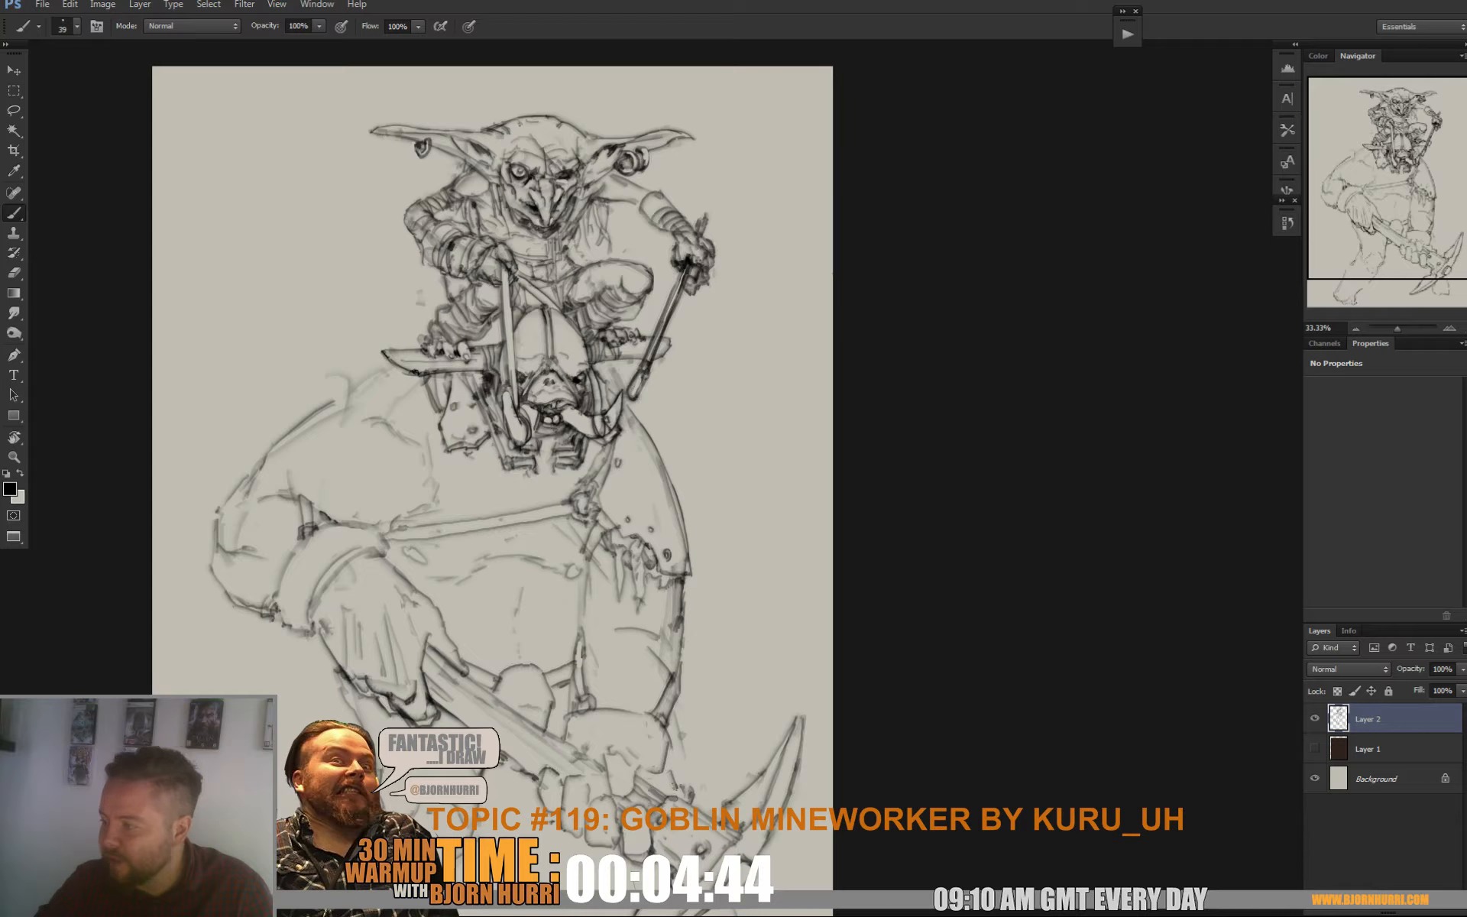
left_click_drag(602, 377, 610, 406)
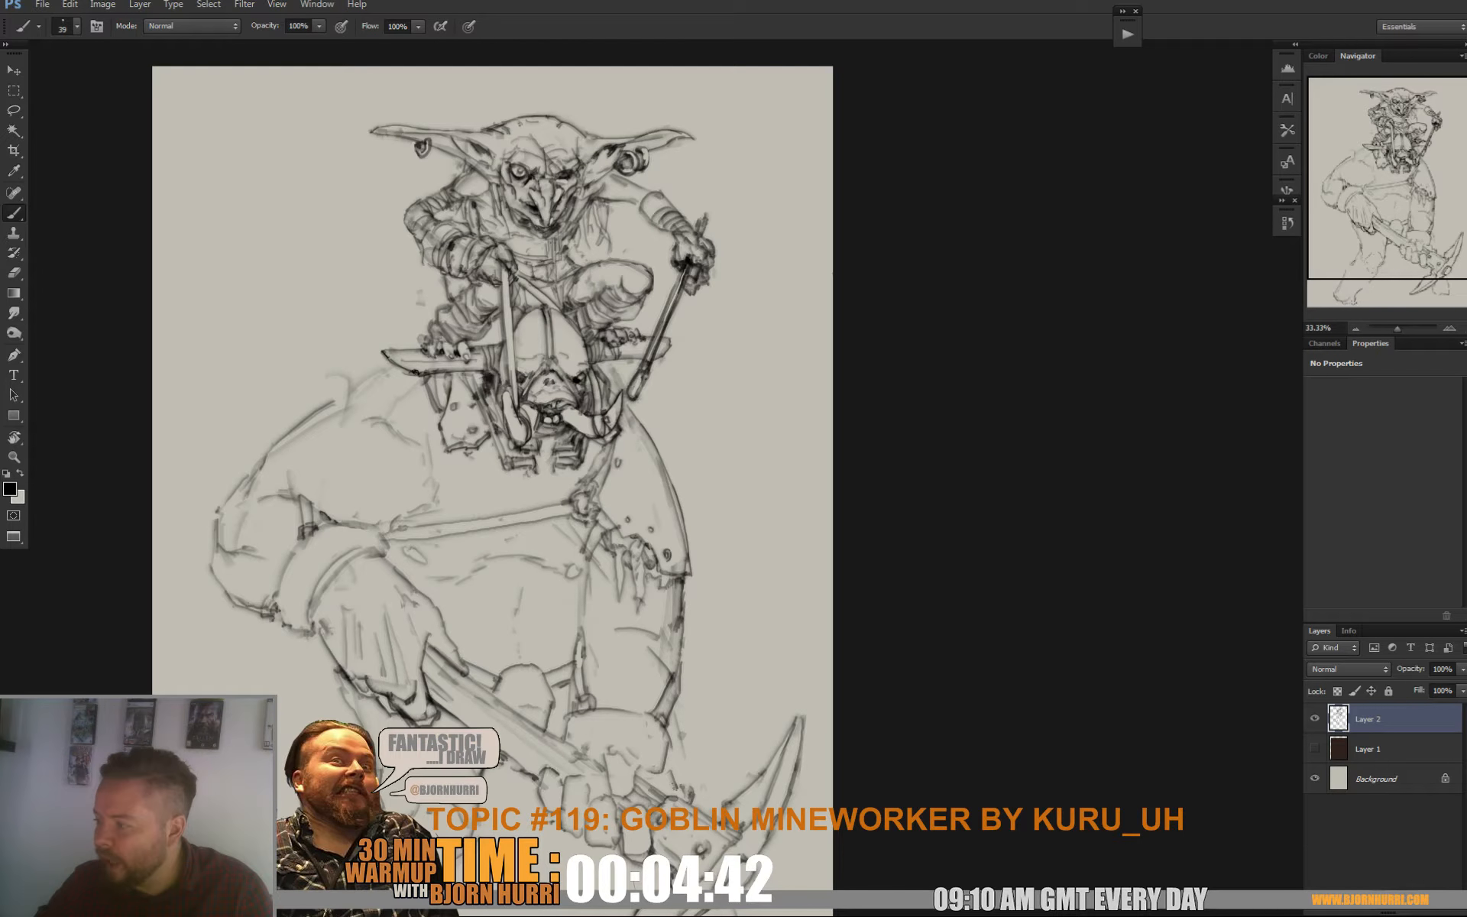
left_click_drag(421, 374, 442, 411)
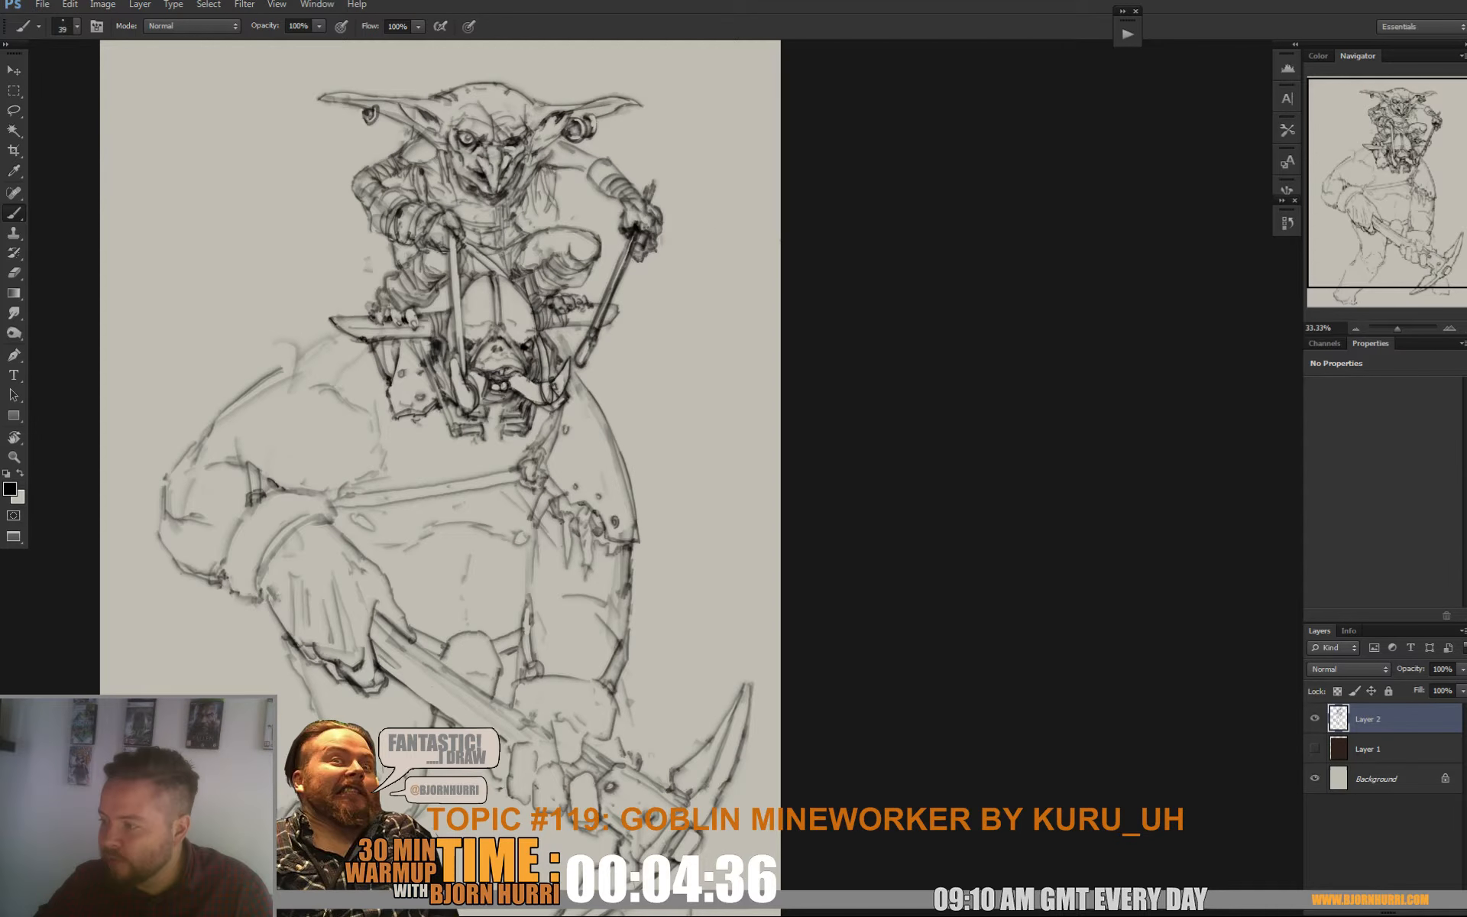
left_click_drag(407, 417, 434, 411)
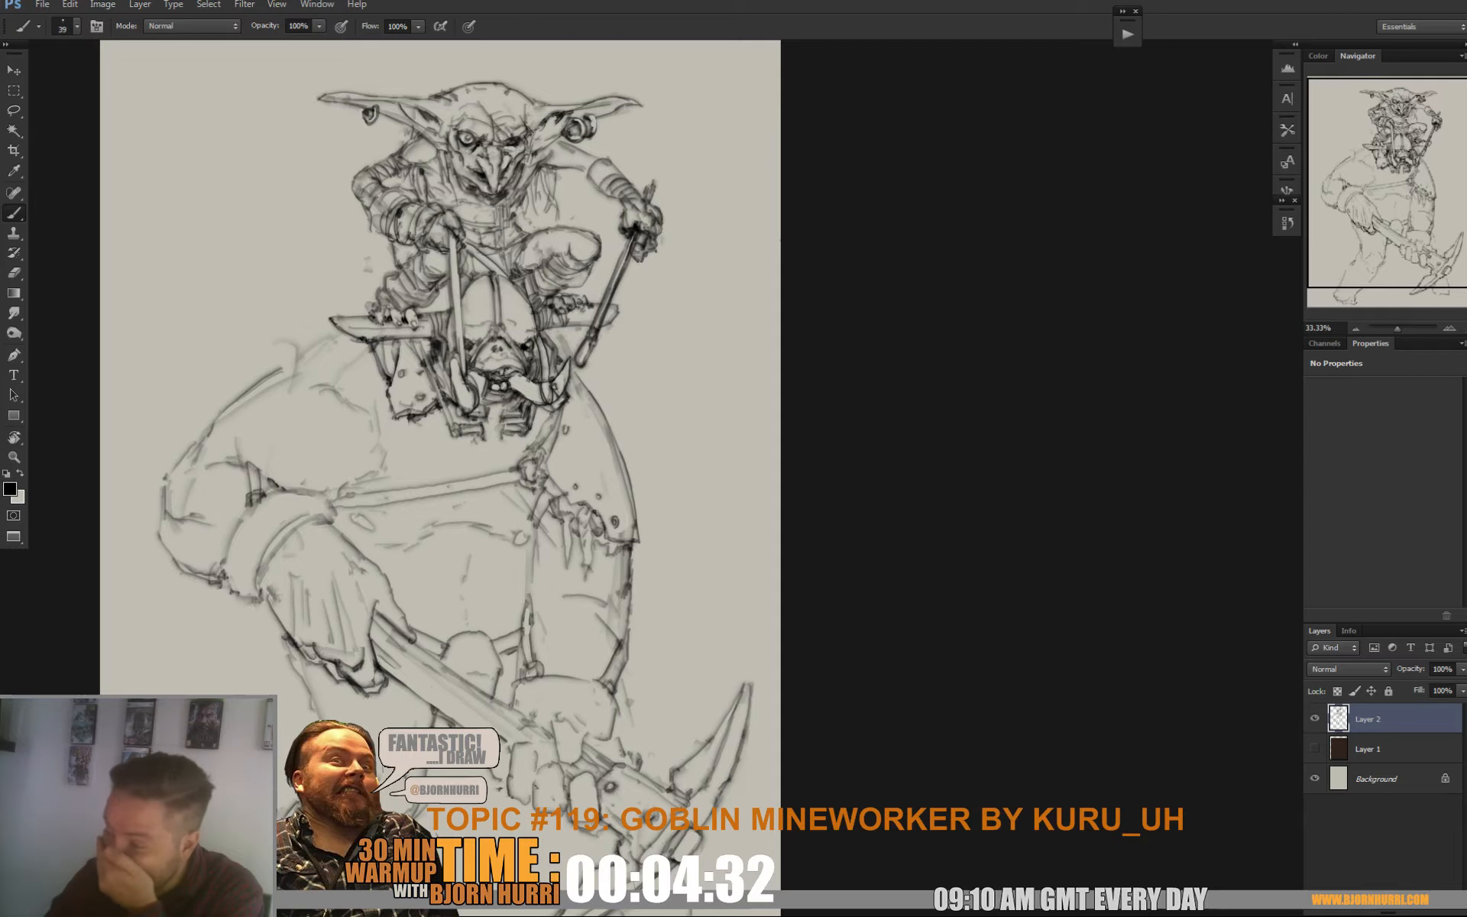
Draw a strap from the shoulder flap down to the belt and darken the chest straps and glove cuff
left_click_drag(420, 418, 371, 487)
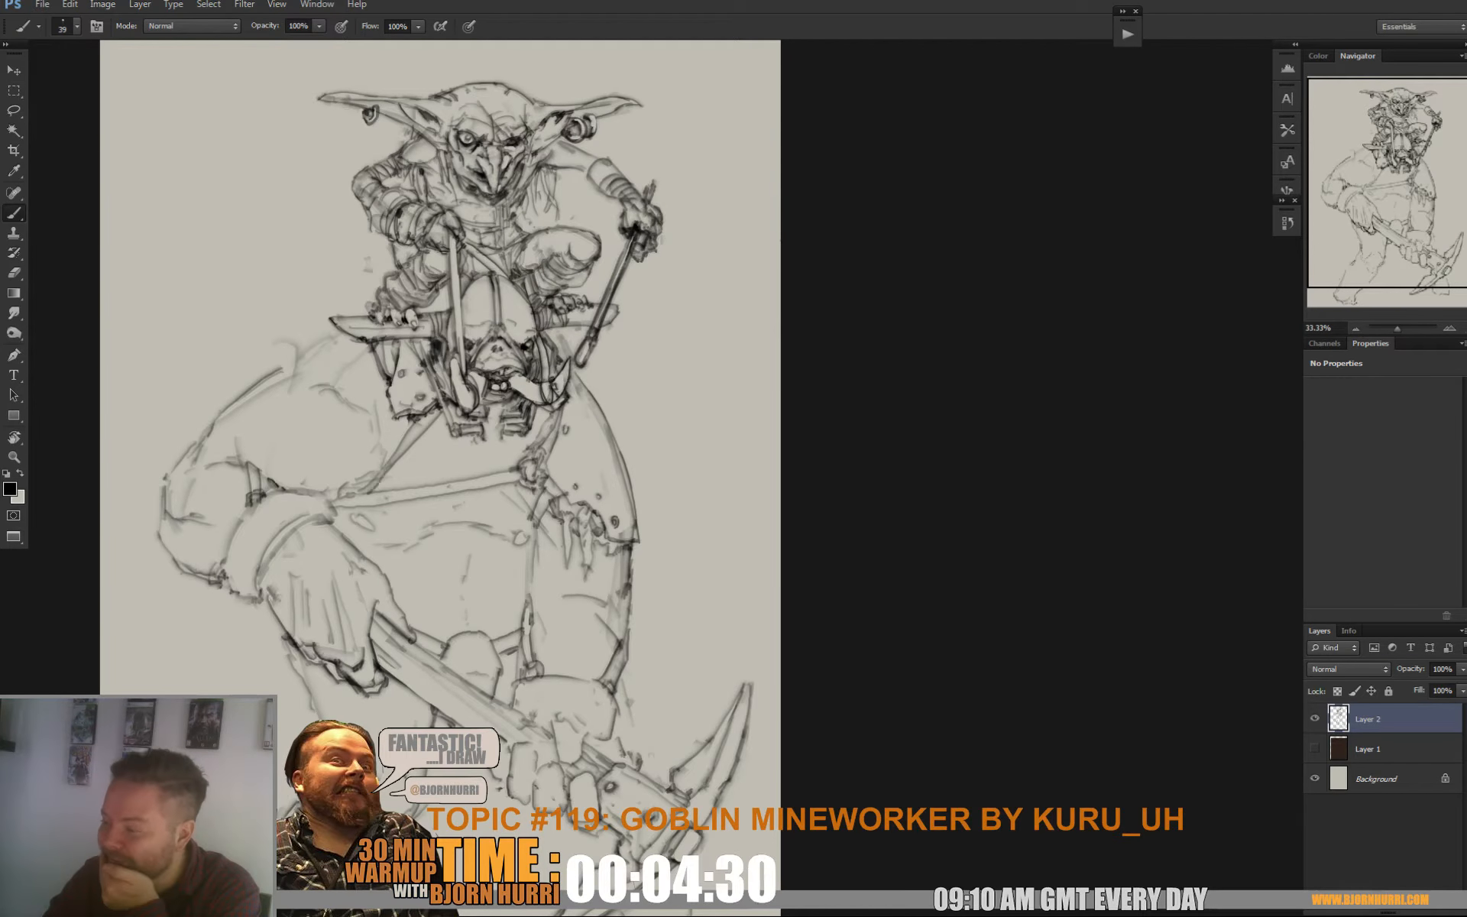
left_click_drag(556, 417, 541, 462)
left_click_drag(556, 498, 602, 533)
left_click_drag(437, 415, 375, 486)
left_click_drag(383, 461, 338, 505)
left_click_drag(335, 519, 263, 586)
mouse_move(232, 598)
left_mouse_down()
mouse_move(272, 616)
mouse_move(225, 554)
mouse_move(242, 522)
mouse_move(227, 552)
left_mouse_up()
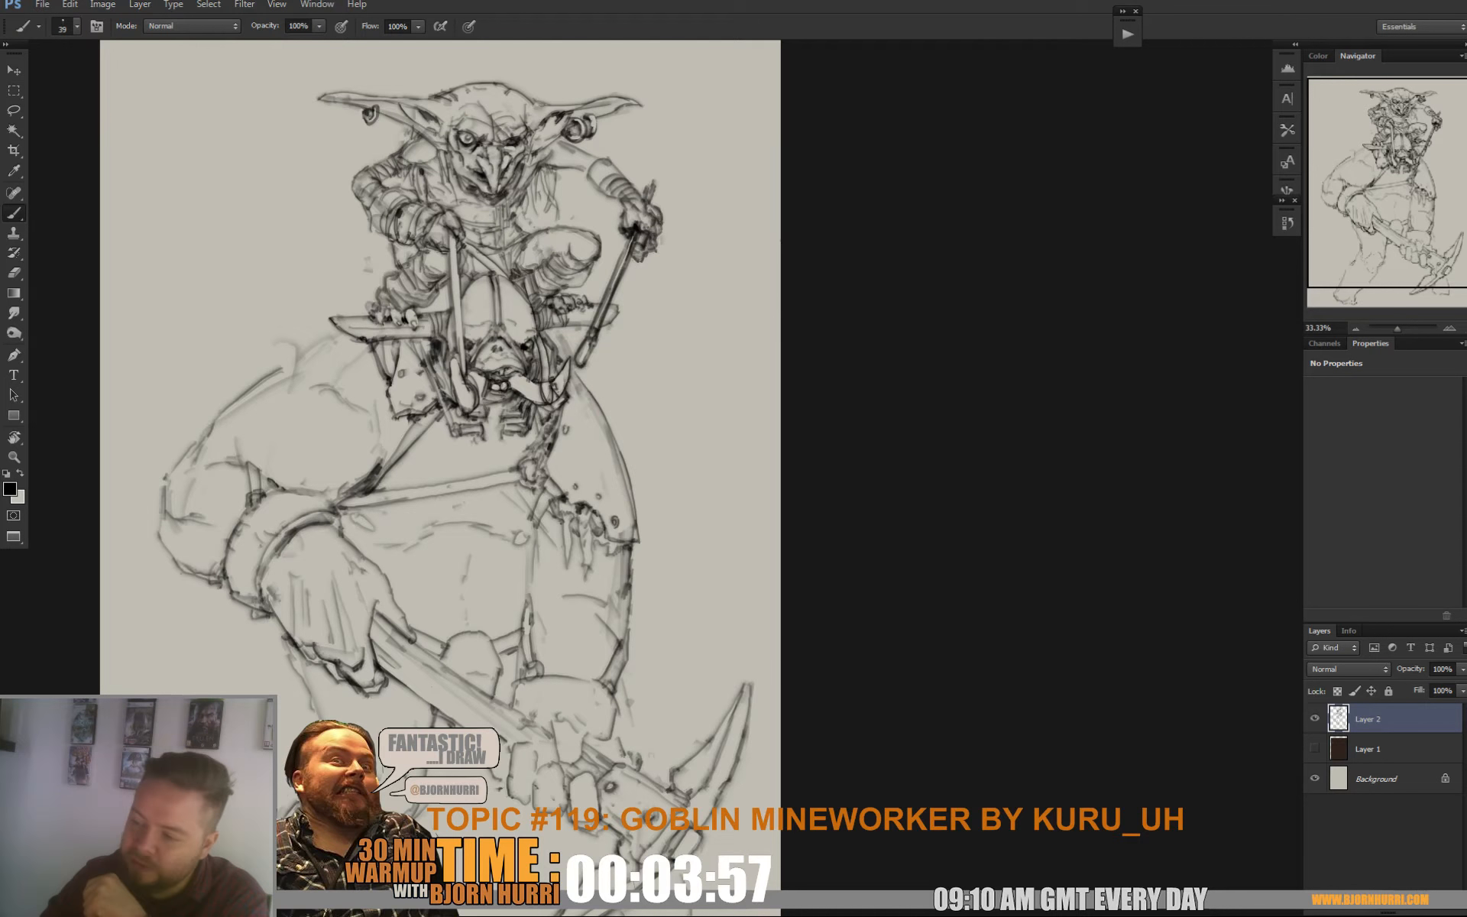
Define the fold at the big goblin's elbow and add crease lines across its upper chest beside the strap
mouse_move(161, 491)
left_mouse_down()
mouse_move(158, 542)
mouse_move(228, 552)
mouse_move(202, 466)
left_mouse_up()
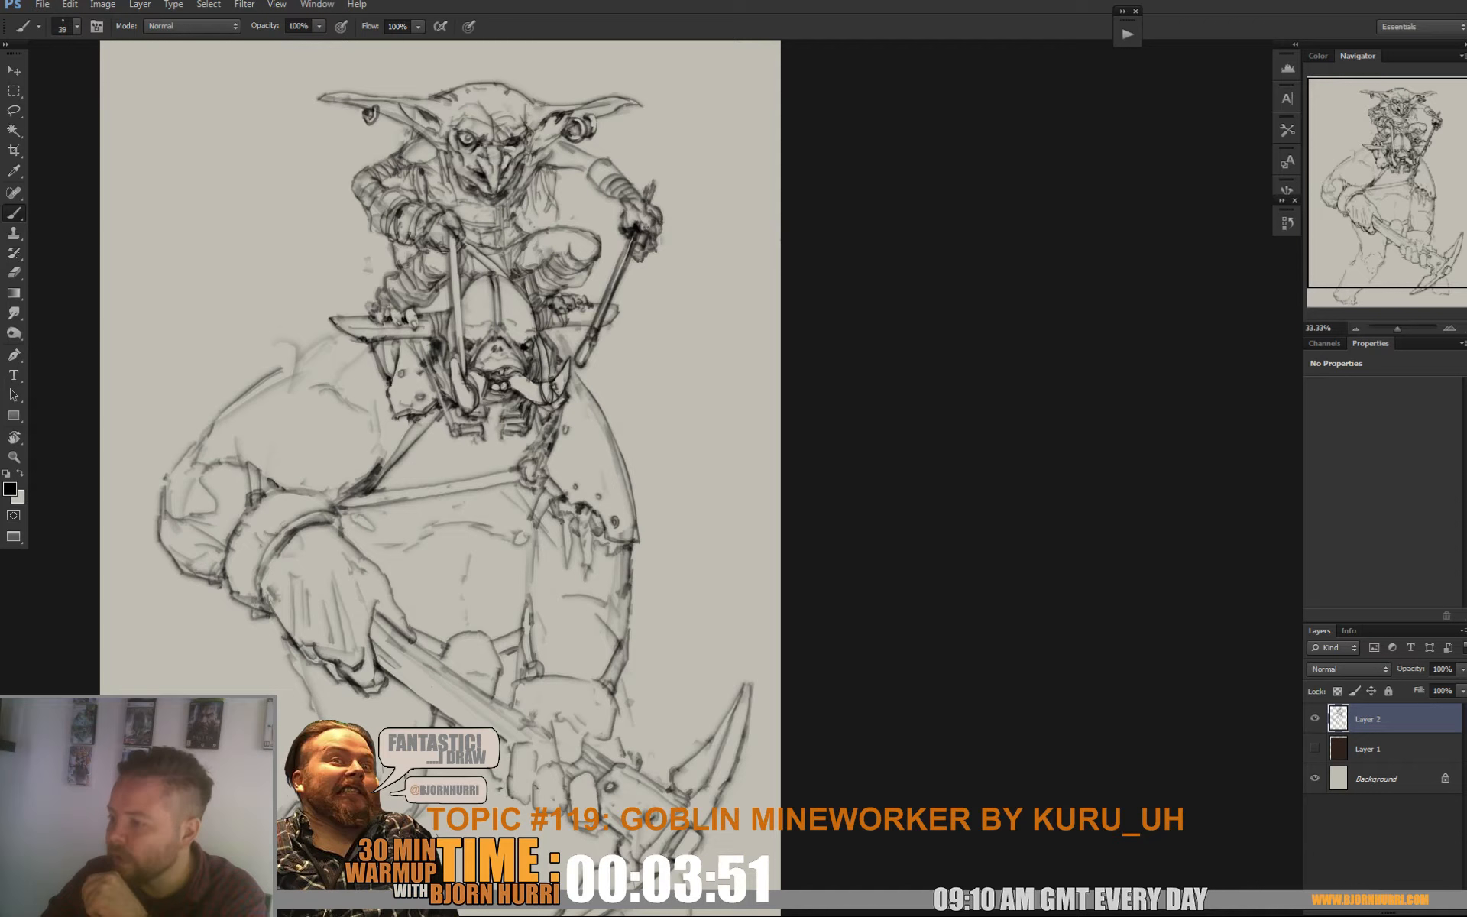
left_click_drag(338, 487, 359, 468)
mouse_move(369, 460)
left_mouse_down()
mouse_move(384, 450)
mouse_move(441, 477)
mouse_move(512, 462)
mouse_move(496, 430)
mouse_move(416, 446)
left_mouse_up()
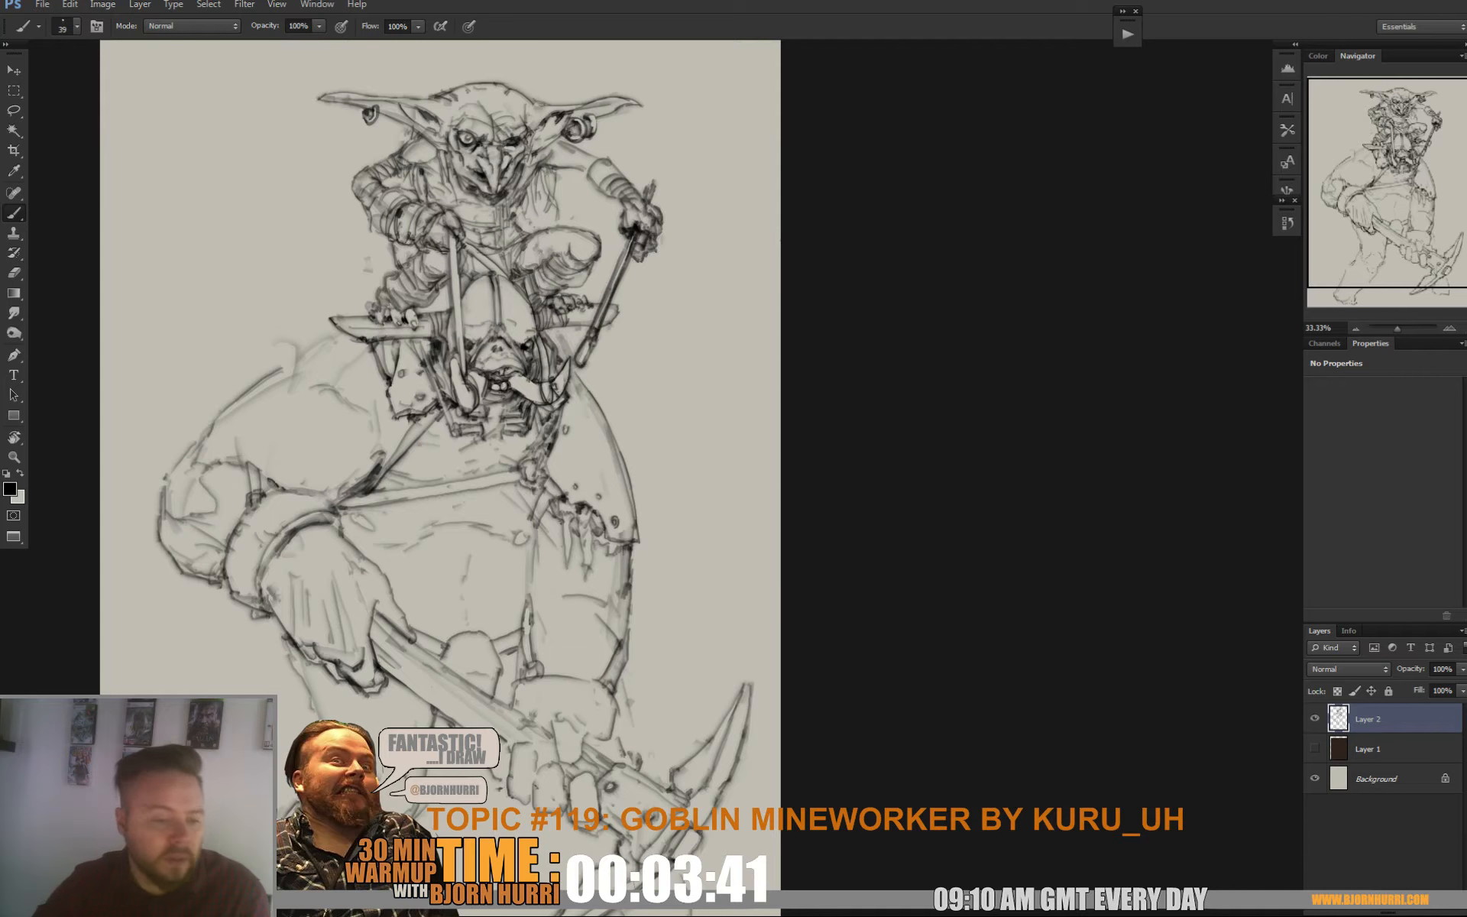
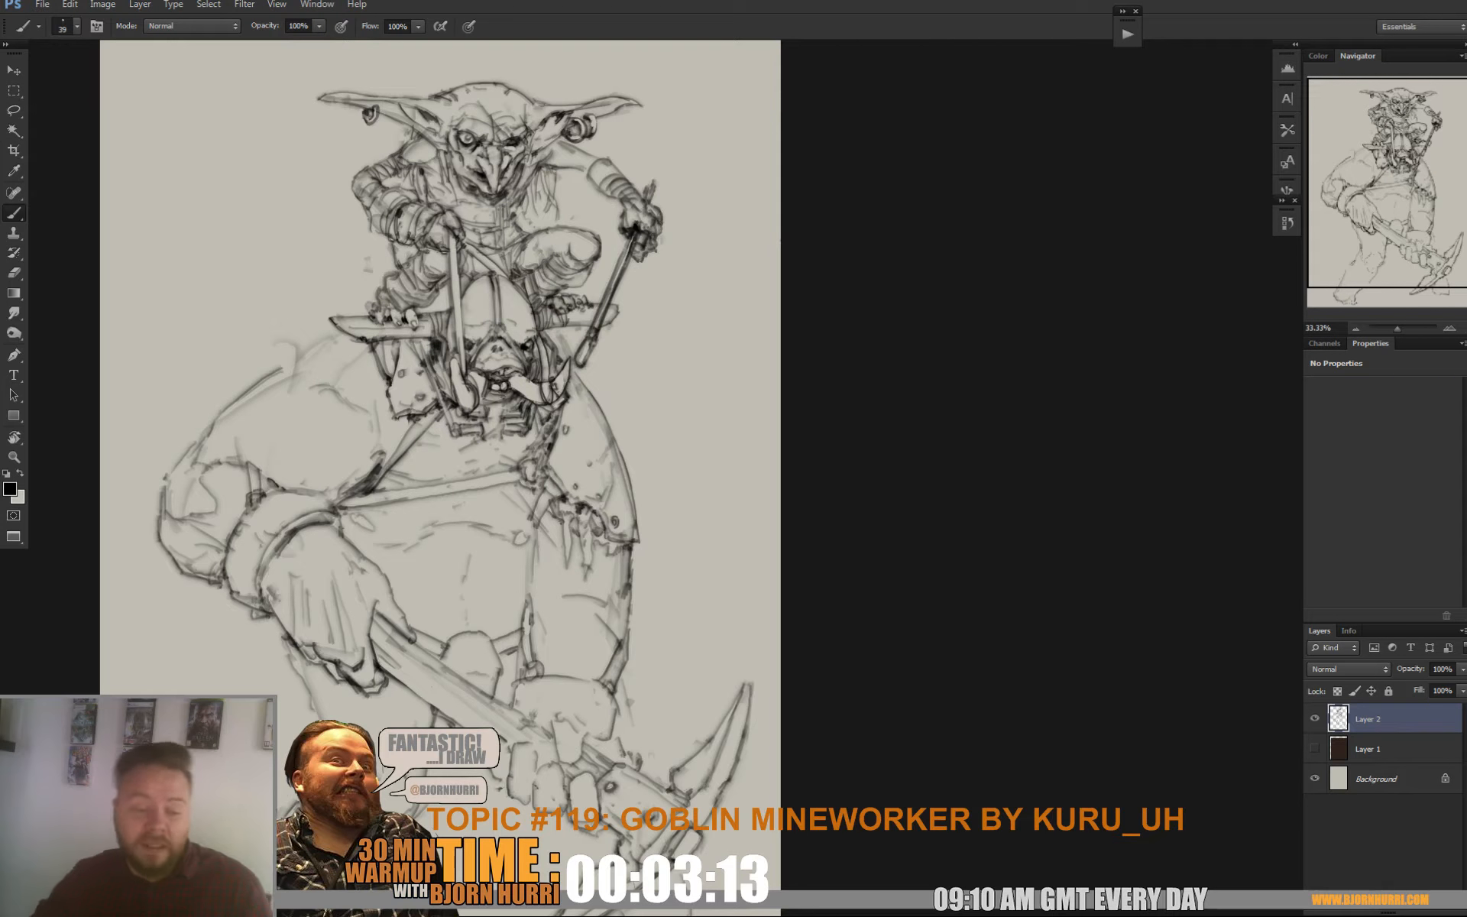
left_click_drag(459, 489, 645, 464)
key("e")
key("b")
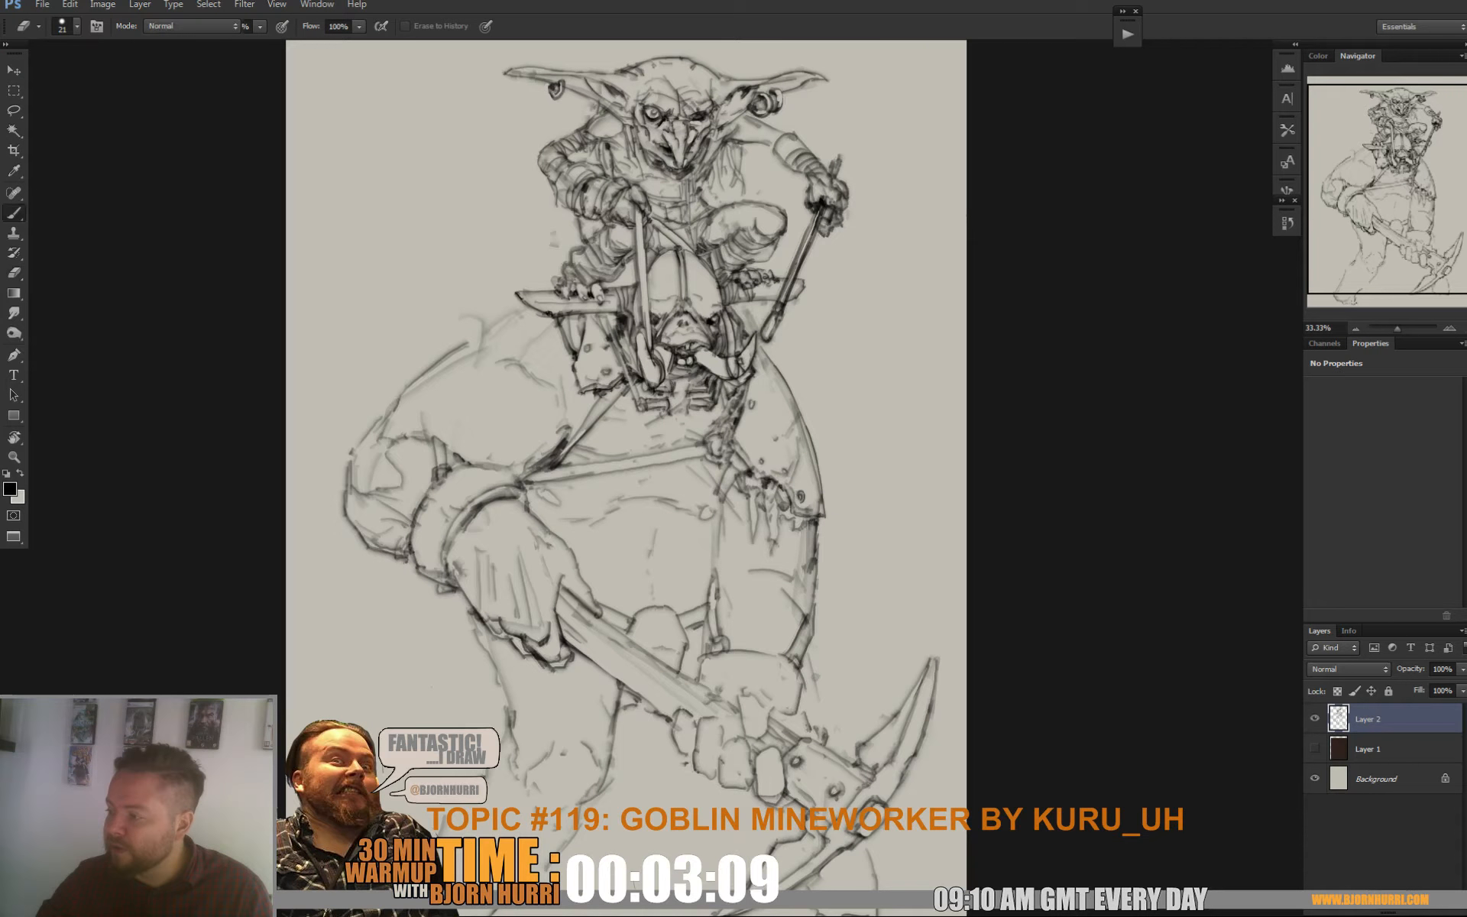
mouse_move(585, 423)
left_mouse_down()
mouse_move(558, 461)
mouse_move(563, 439)
left_mouse_up()
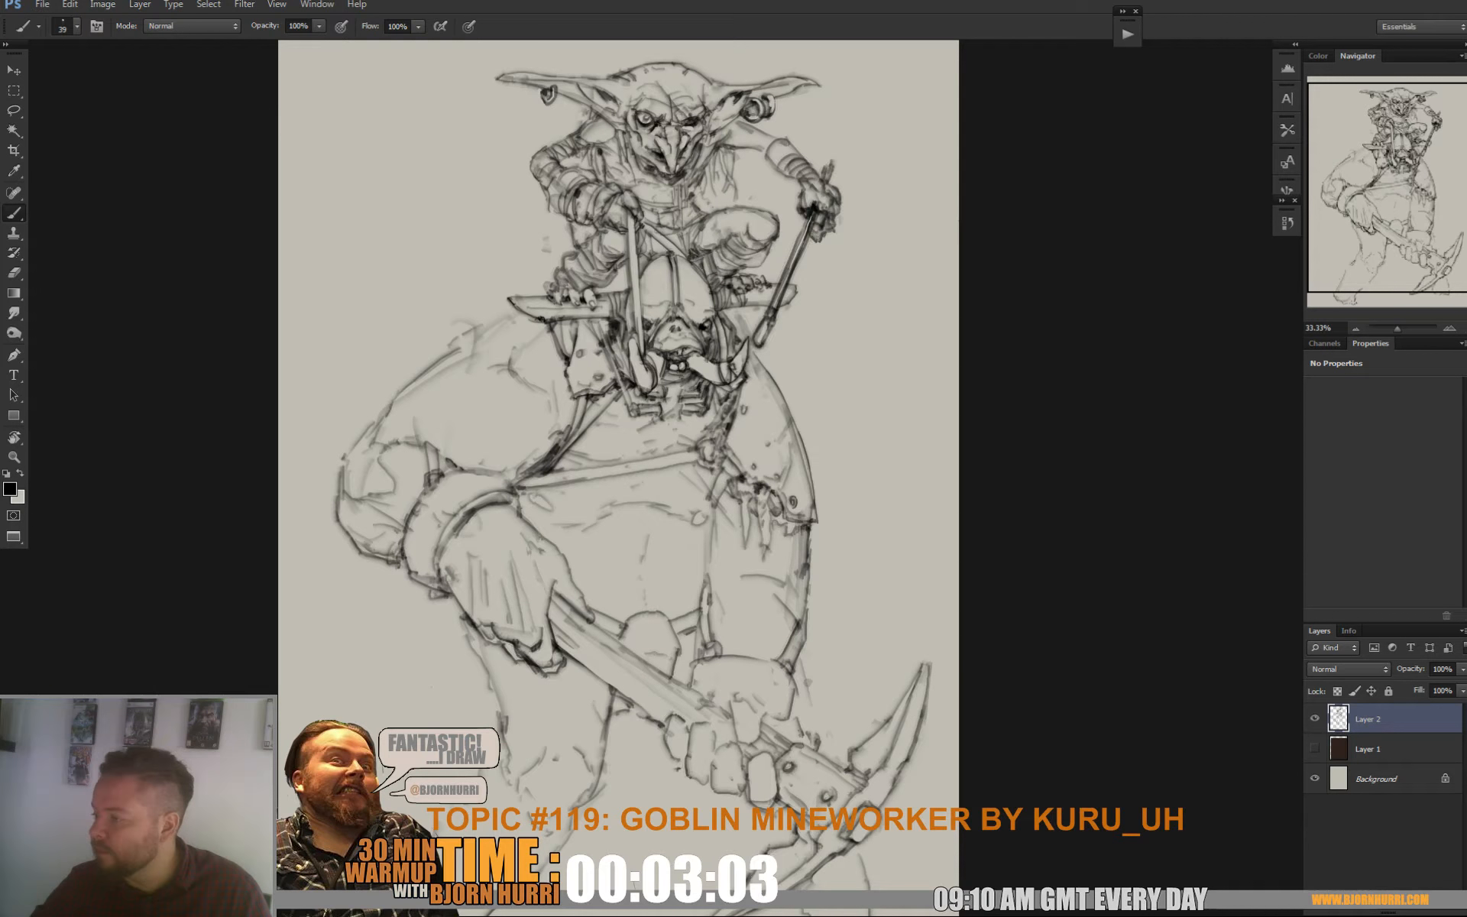
Refine the outline and muscle lines of the big goblin's bent arm between shoulder and cuff
left_click_drag(473, 428, 442, 414)
mouse_move(387, 402)
left_mouse_down()
mouse_move(397, 458)
mouse_move(417, 435)
left_mouse_up()
left_click_drag(356, 510, 366, 520)
left_click_drag(459, 550, 394, 460)
mouse_move(345, 407)
left_mouse_down()
mouse_move(349, 450)
mouse_move(387, 419)
mouse_move(453, 452)
mouse_move(396, 424)
left_mouse_up()
left_click_drag(346, 482, 349, 495)
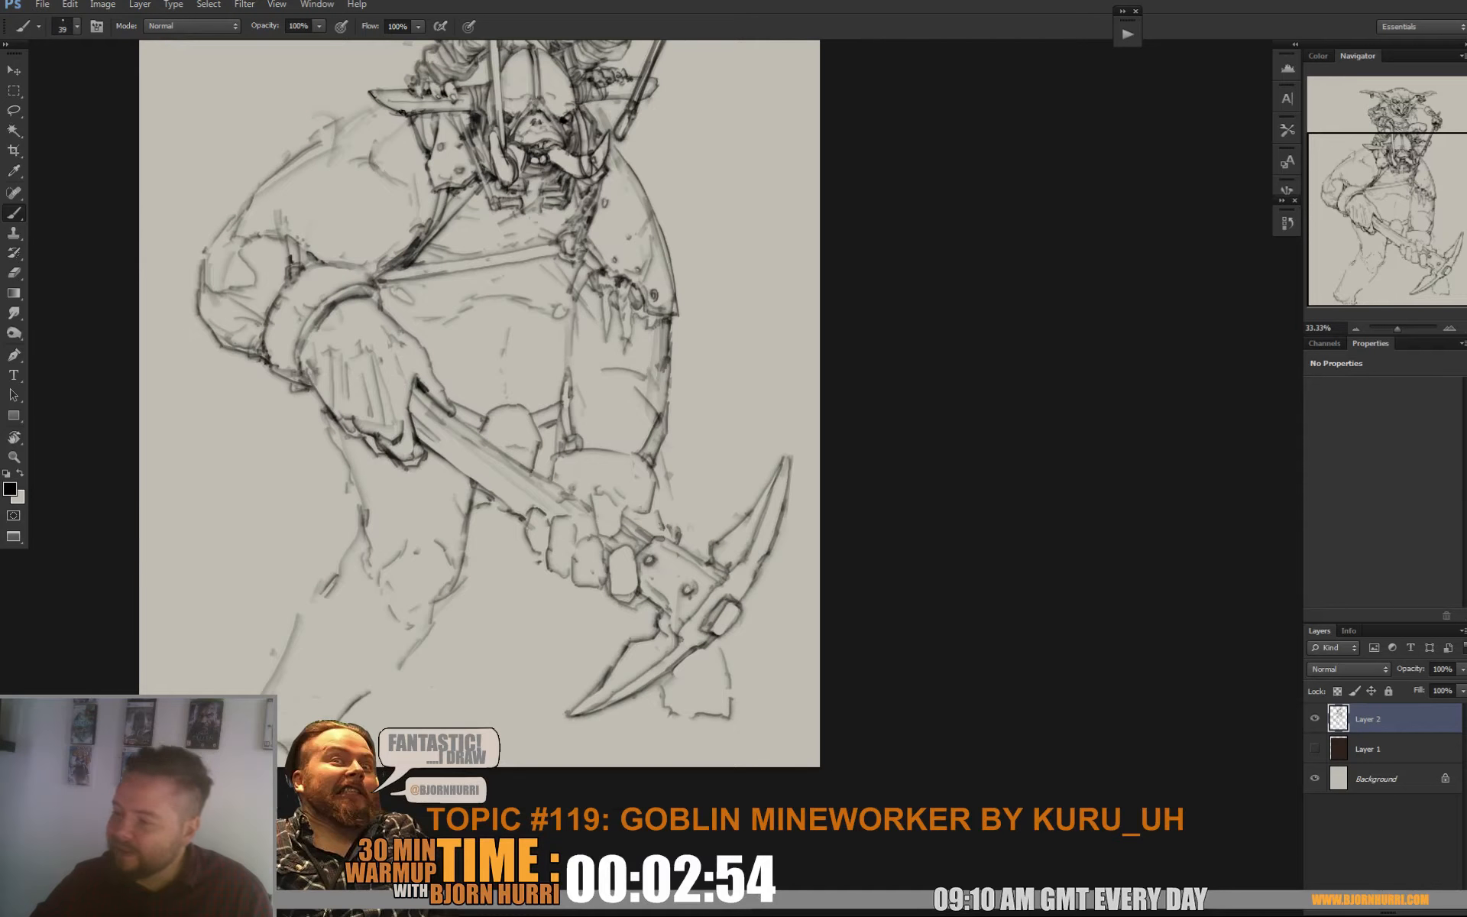
Line the big goblin's bent leg, and with a 64 px brush block in black shadows beneath the glove and behind the knee
mouse_move(329, 421)
left_mouse_down()
mouse_move(346, 462)
mouse_move(338, 503)
left_mouse_up()
left_click_drag(340, 518, 346, 533)
left_click_drag(440, 640, 426, 623)
left_click_drag(460, 569, 435, 608)
right_click(482, 484)
left_click_drag(524, 519, 543, 519)
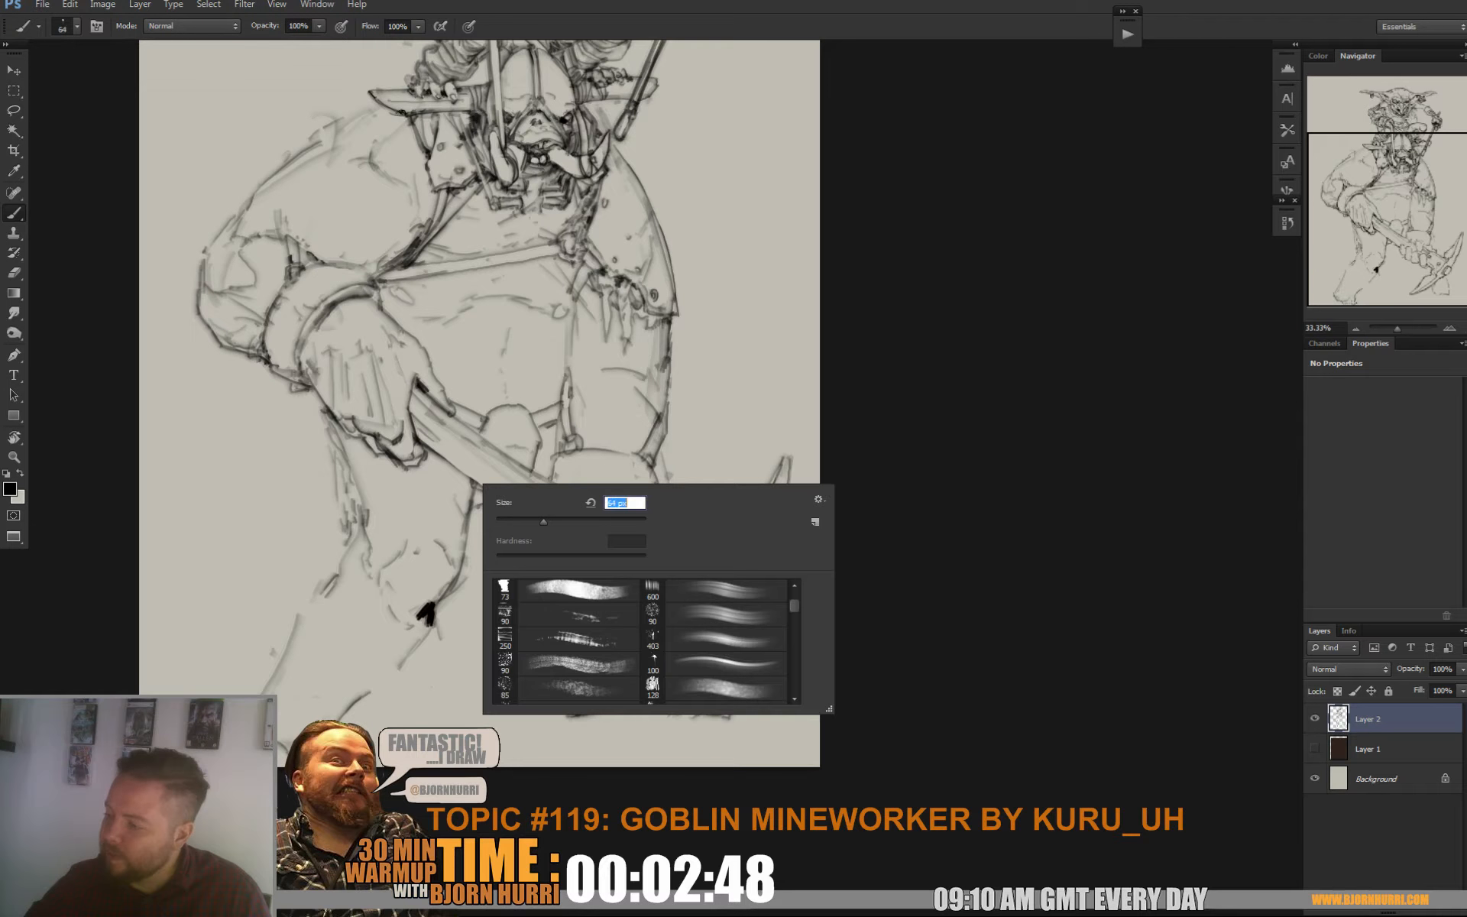
mouse_move(393, 483)
left_mouse_down()
mouse_move(349, 442)
mouse_move(458, 508)
left_mouse_up()
mouse_move(432, 455)
left_mouse_down()
mouse_move(466, 511)
mouse_move(458, 550)
left_mouse_up()
mouse_move(465, 475)
left_mouse_down()
mouse_move(461, 554)
mouse_move(495, 518)
left_mouse_up()
mouse_move(504, 527)
left_mouse_down()
mouse_move(444, 471)
mouse_move(433, 431)
left_mouse_up()
left_click_drag(557, 516, 575, 546)
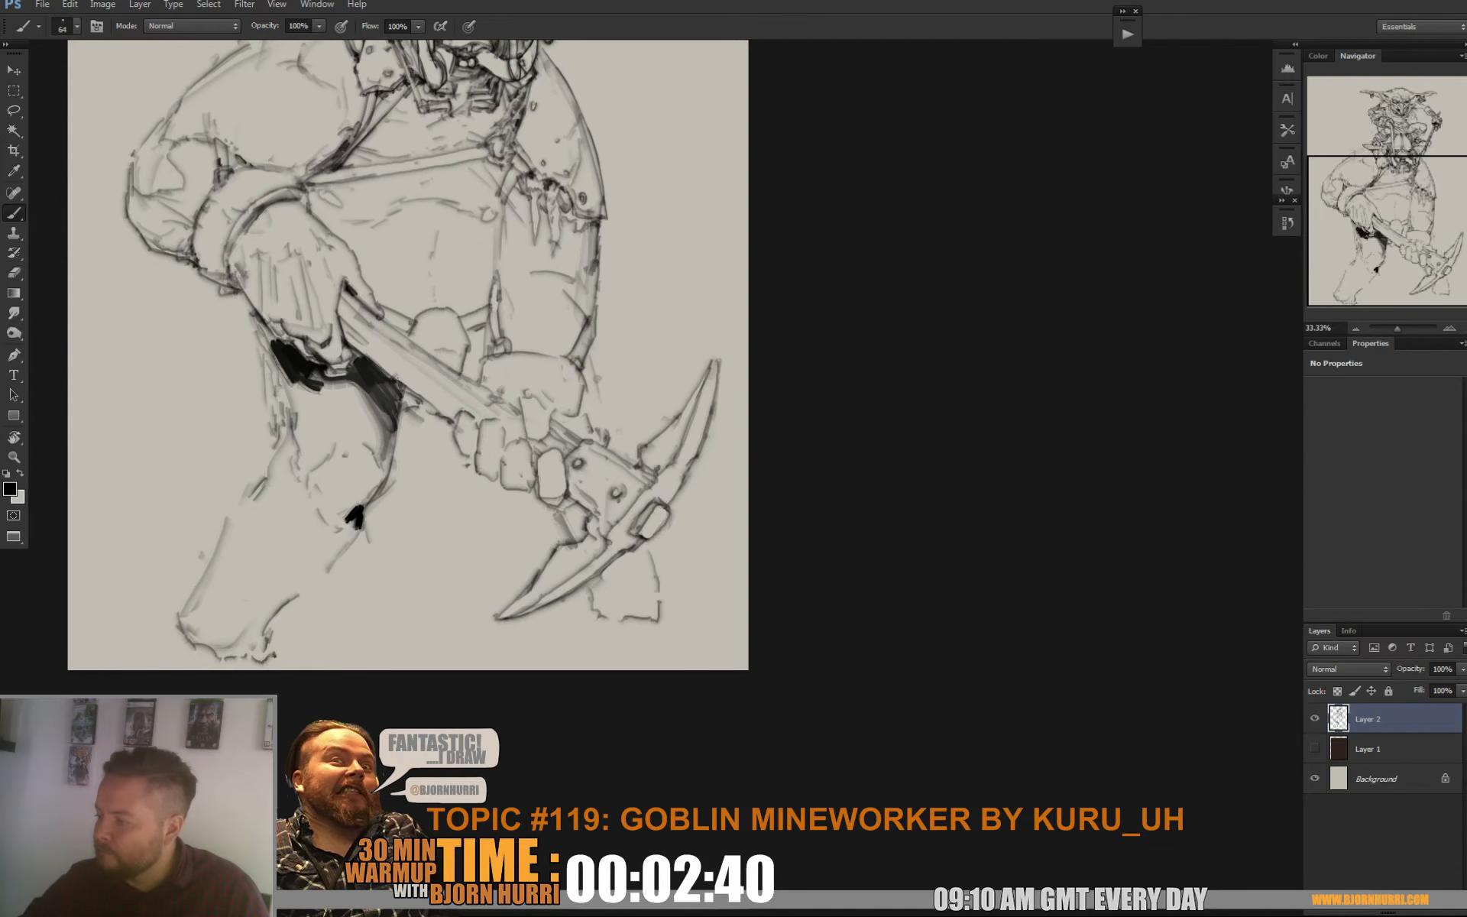
scroll(407, 355, "up", 5)
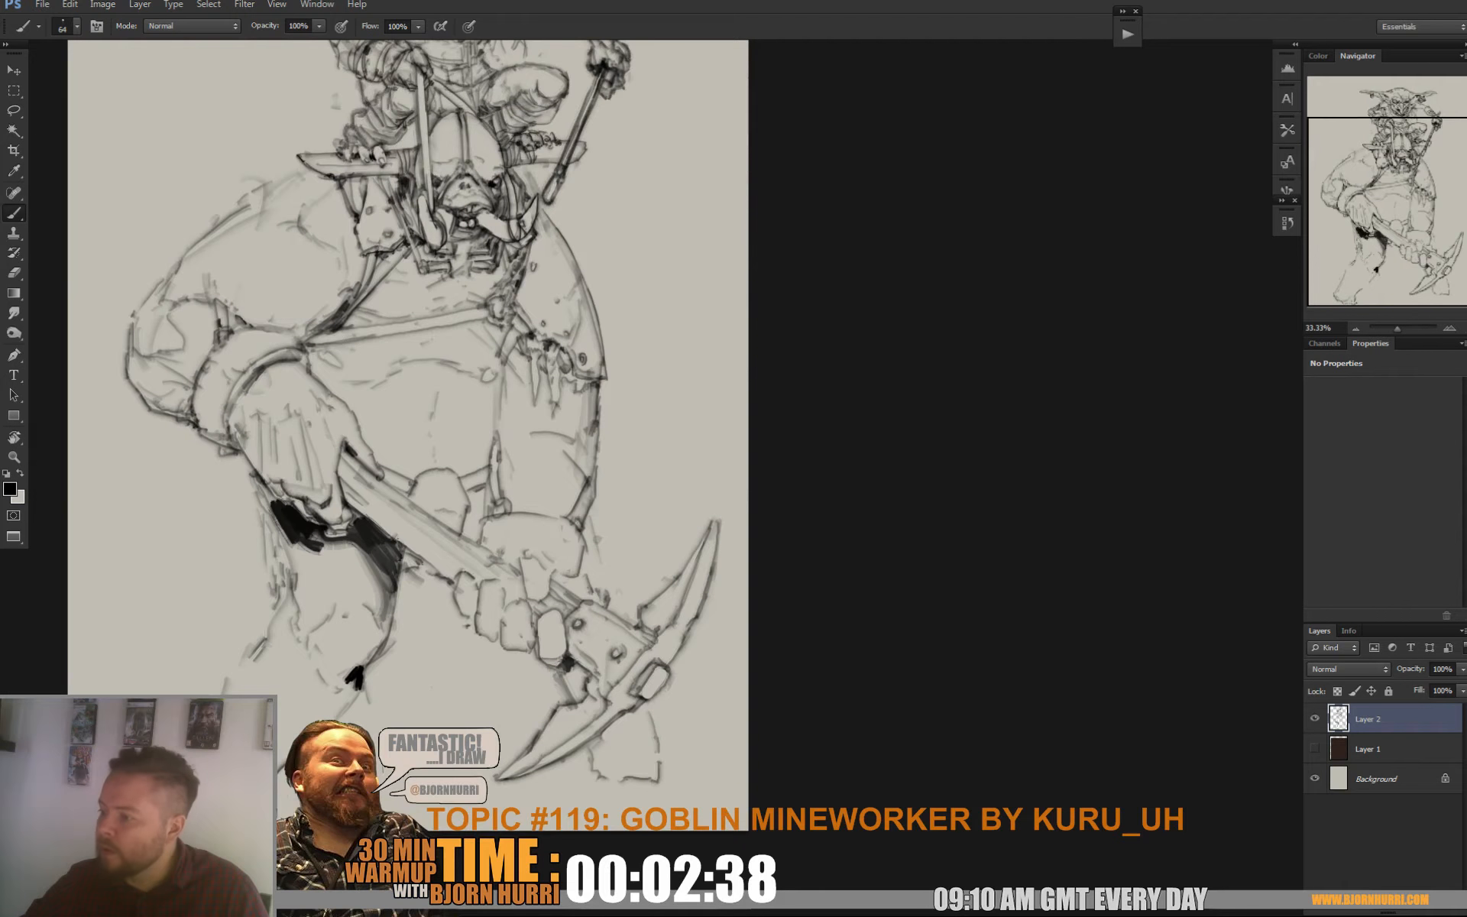
Add dark shadow strokes beside the belly, under the belt and around the big goblin's mouth
left_click_drag(469, 490, 484, 493)
mouse_move(501, 385)
left_mouse_down()
mouse_move(497, 433)
mouse_move(509, 440)
left_mouse_up()
left_click_drag(501, 408, 522, 440)
left_click_drag(504, 413, 476, 539)
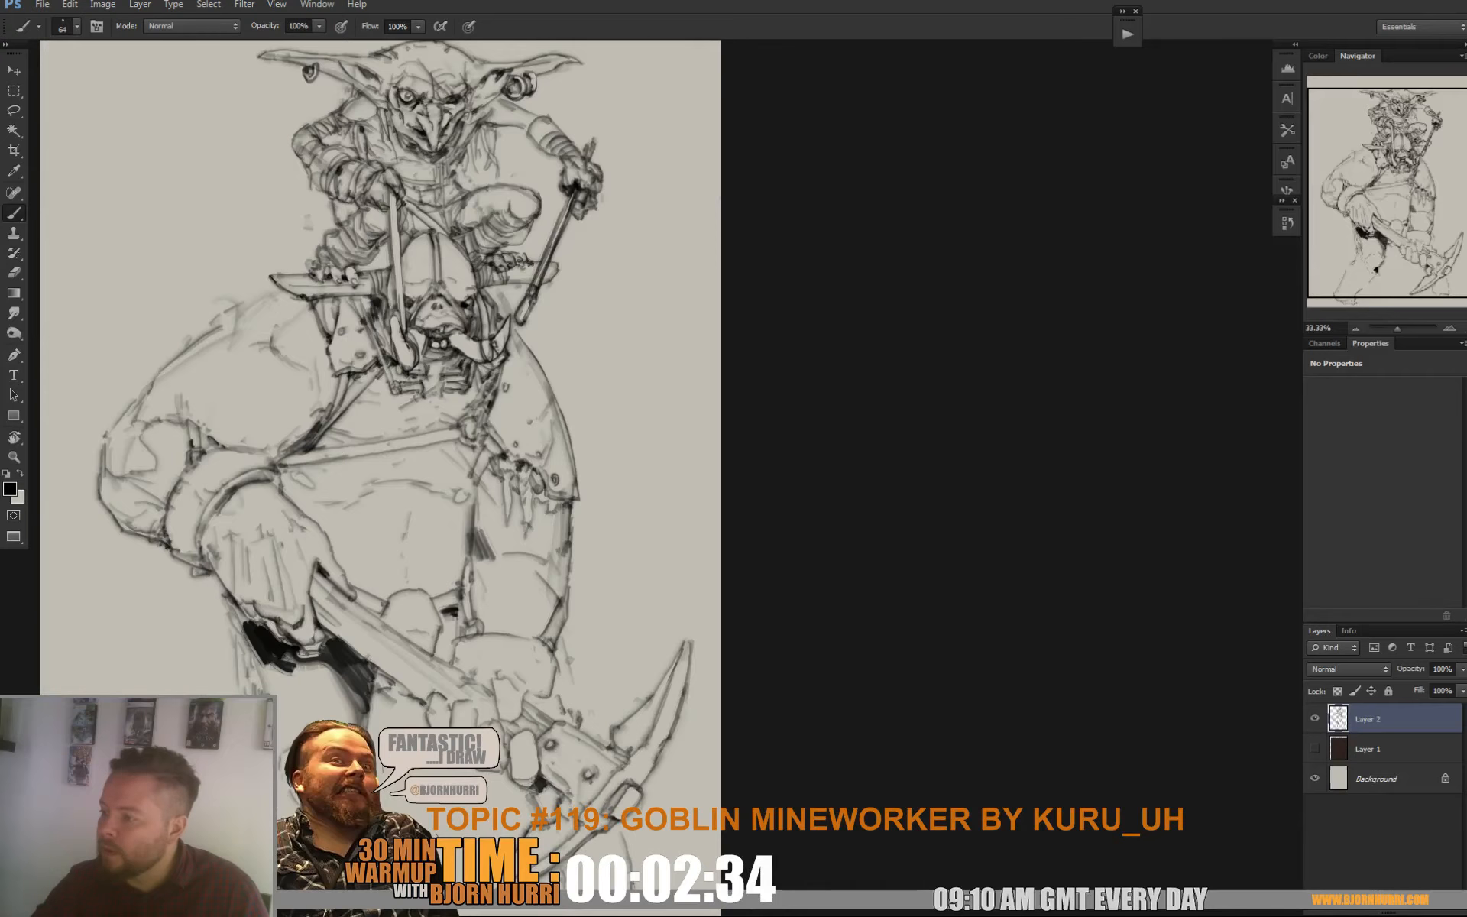
left_click_drag(436, 359, 444, 368)
left_click_drag(450, 360, 450, 372)
mouse_move(456, 357)
left_mouse_down()
mouse_move(449, 370)
mouse_move(476, 383)
mouse_move(592, 364)
left_mouse_up()
Create a new layer above the sketch with 27% opacity and Multiply blending
key("ctrl+shift+alt+n")
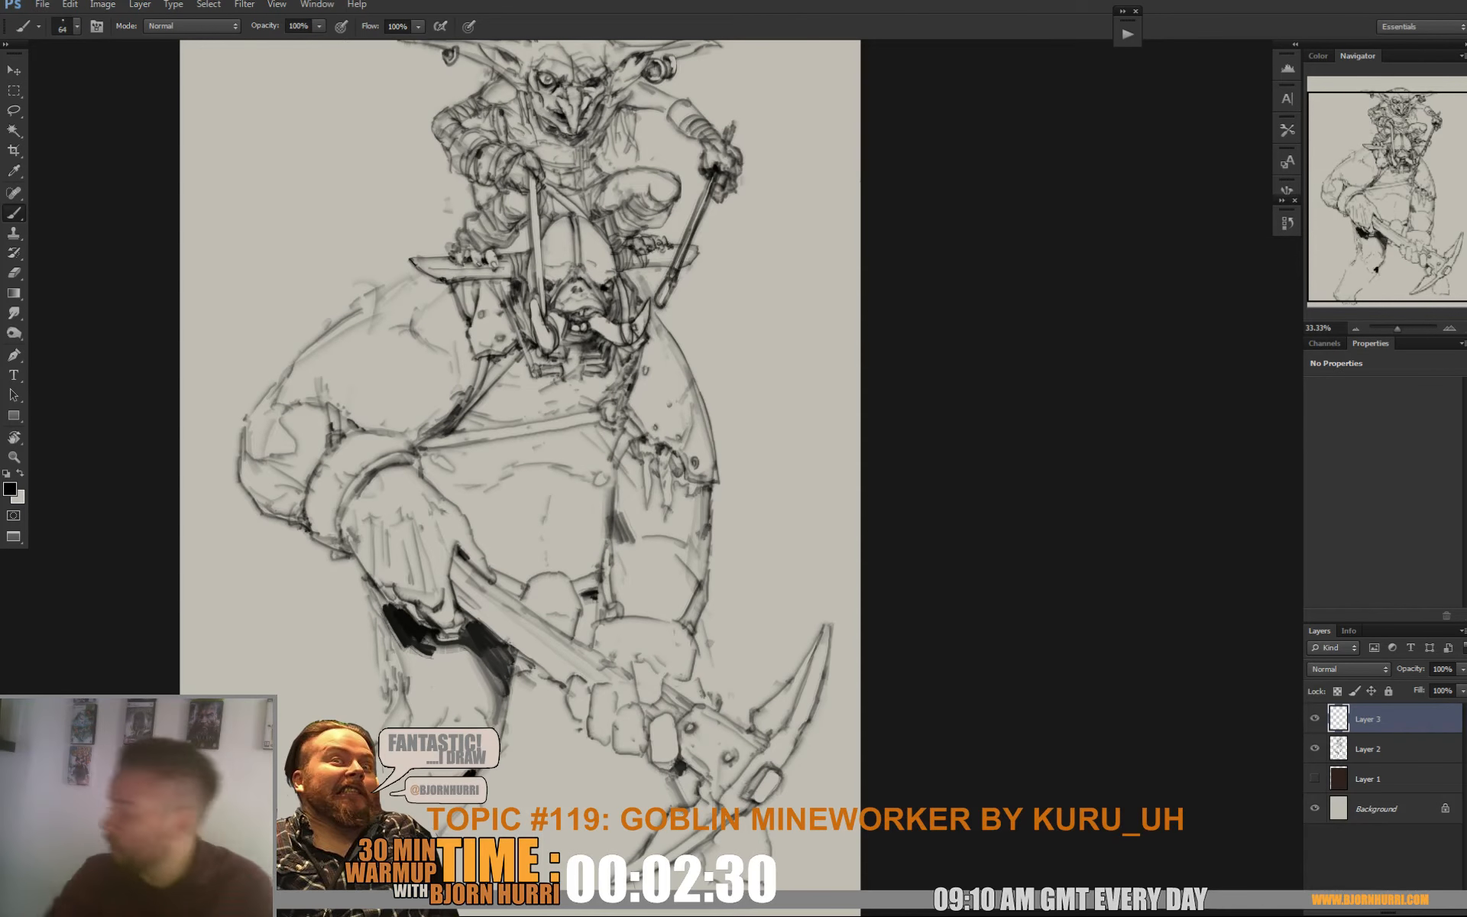
left_click_drag(1400, 686, 1406, 687)
left_click(1349, 668)
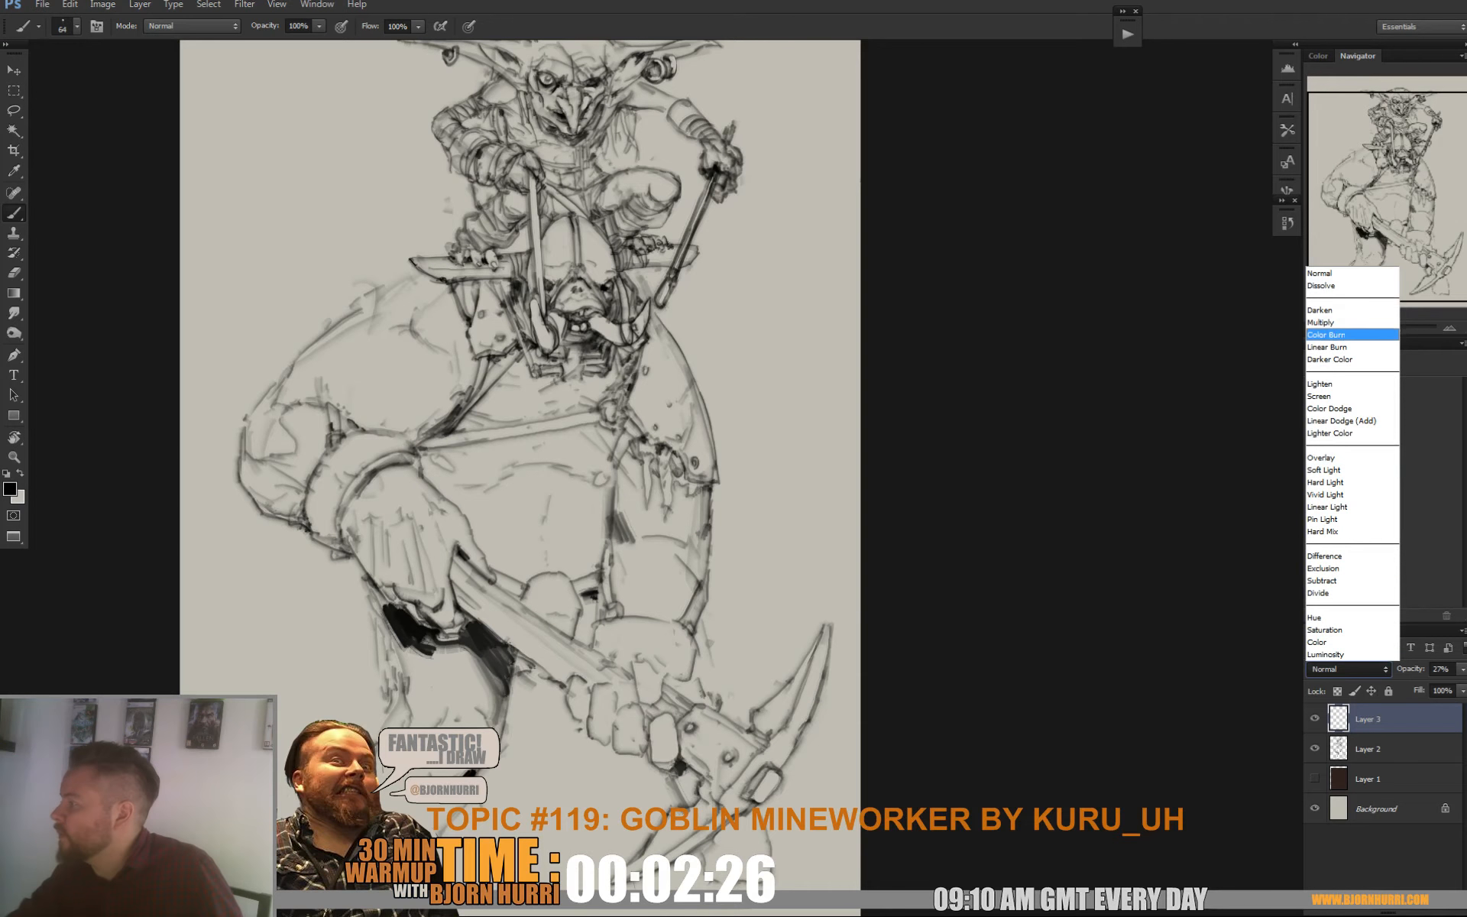
left_click(1345, 321)
Fill the rider's body and the big goblin's head, shoulders and chest with flat grey tone using an enlarged hard round brush
left_click_drag(575, 281, 505, 341)
right_click(505, 341)
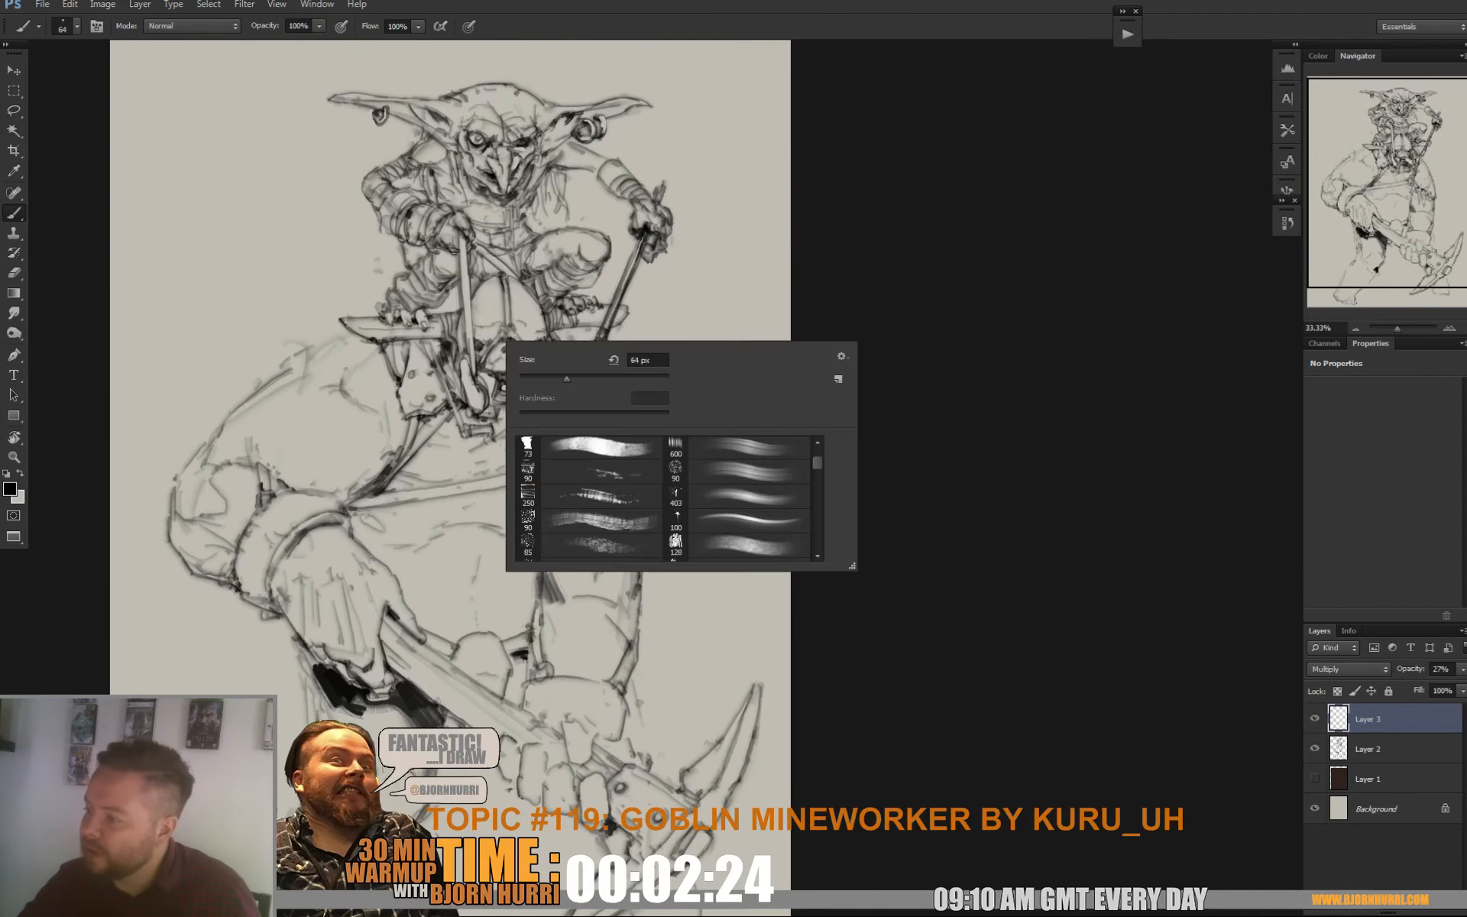
left_click(749, 473)
left_click(627, 378)
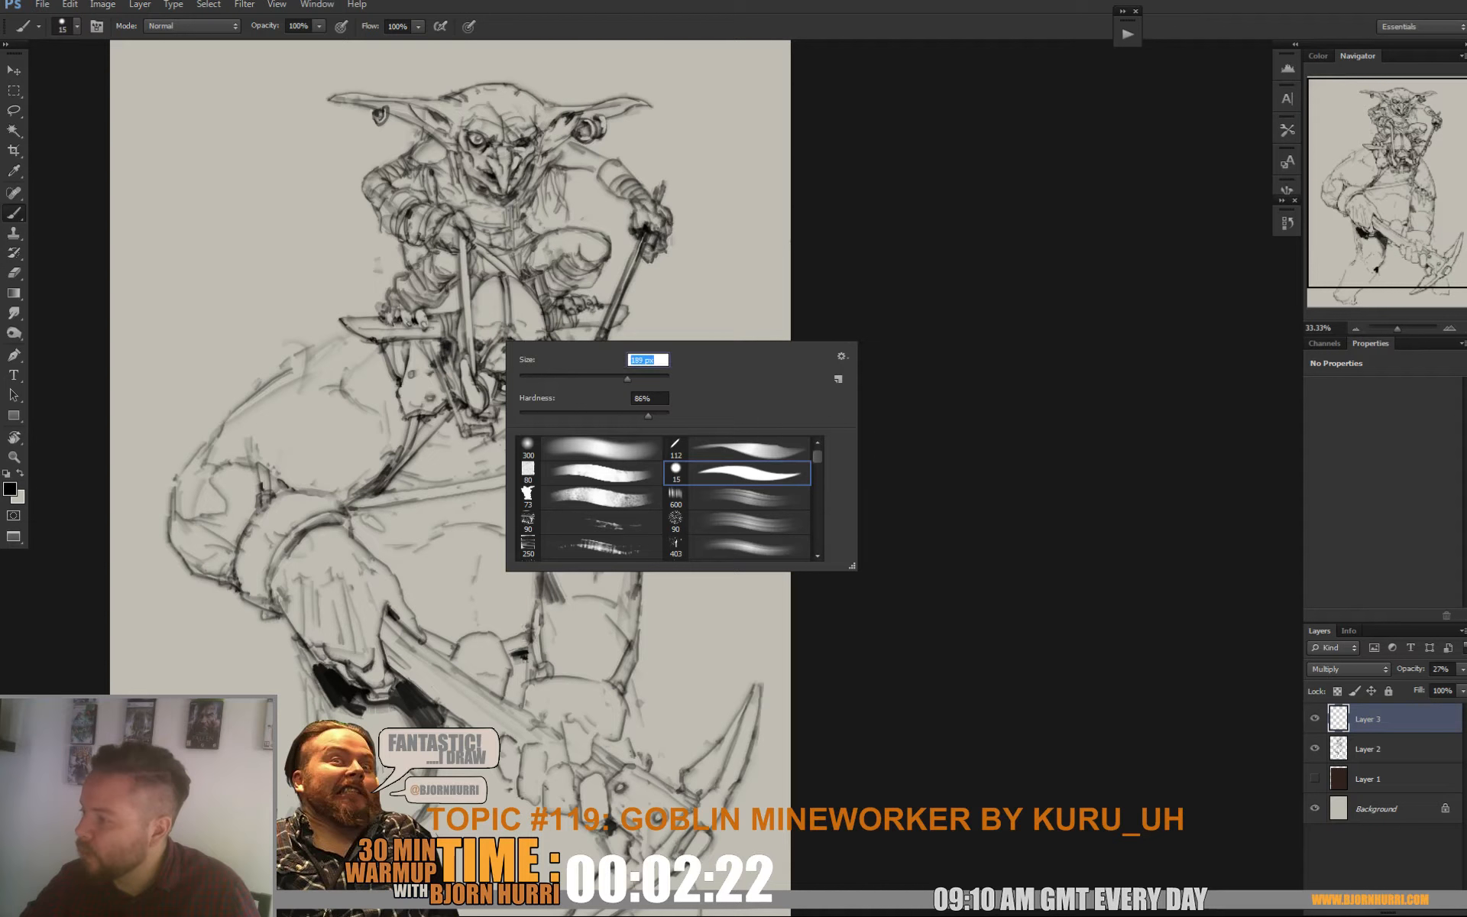
mouse_move(433, 158)
left_mouse_down()
mouse_move(481, 205)
mouse_move(458, 153)
mouse_move(425, 159)
mouse_move(372, 185)
mouse_move(385, 201)
mouse_move(413, 194)
mouse_move(388, 223)
mouse_move(473, 225)
mouse_move(409, 289)
mouse_move(409, 246)
mouse_move(390, 321)
mouse_move(413, 333)
mouse_move(346, 330)
mouse_move(435, 321)
mouse_move(382, 338)
mouse_move(485, 335)
left_mouse_up()
key("ctrl+z")
right_click(495, 191)
left_click(574, 228)
mouse_move(451, 267)
left_mouse_down()
mouse_move(416, 305)
mouse_move(496, 268)
mouse_move(496, 281)
left_mouse_up()
mouse_move(497, 282)
left_mouse_down()
mouse_move(538, 252)
mouse_move(585, 249)
mouse_move(577, 234)
mouse_move(605, 266)
mouse_move(535, 298)
mouse_move(592, 274)
mouse_move(564, 319)
mouse_move(621, 312)
mouse_move(527, 329)
mouse_move(523, 295)
mouse_move(487, 297)
mouse_move(493, 340)
mouse_move(510, 397)
mouse_move(550, 404)
mouse_move(567, 359)
mouse_move(611, 436)
mouse_move(638, 531)
mouse_move(580, 413)
mouse_move(535, 489)
mouse_move(466, 359)
mouse_move(416, 512)
mouse_move(371, 382)
mouse_move(321, 527)
mouse_move(276, 412)
mouse_move(222, 458)
mouse_move(252, 397)
mouse_move(382, 340)
mouse_move(306, 397)
mouse_move(405, 348)
left_mouse_up()
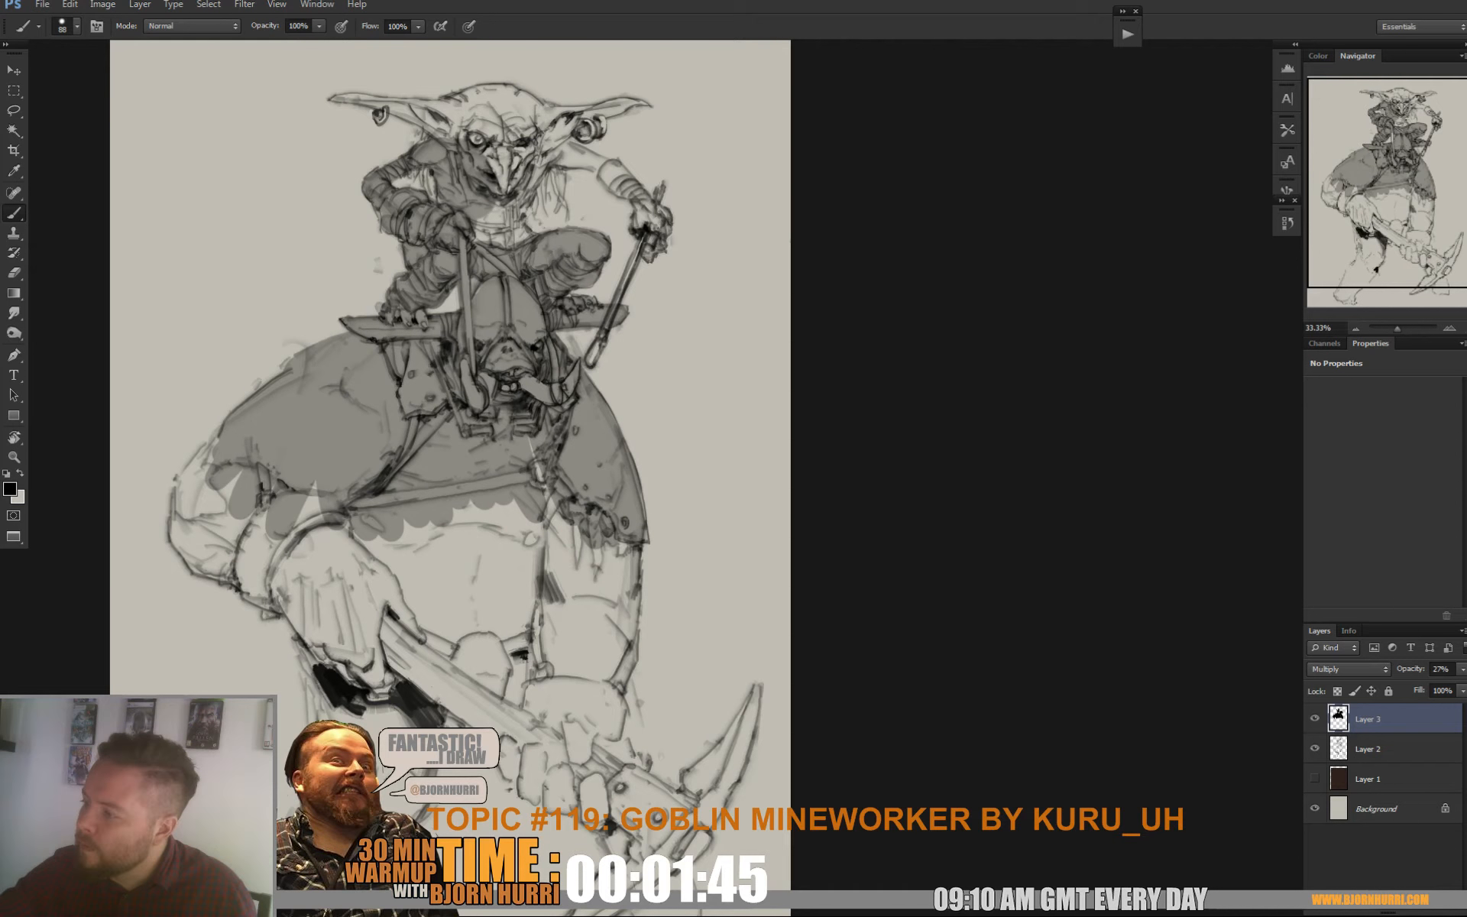
mouse_move(479, 224)
left_mouse_down()
mouse_move(525, 228)
mouse_move(547, 158)
mouse_move(585, 159)
mouse_move(562, 143)
mouse_move(648, 212)
mouse_move(652, 247)
mouse_move(657, 194)
mouse_move(591, 361)
left_mouse_up()
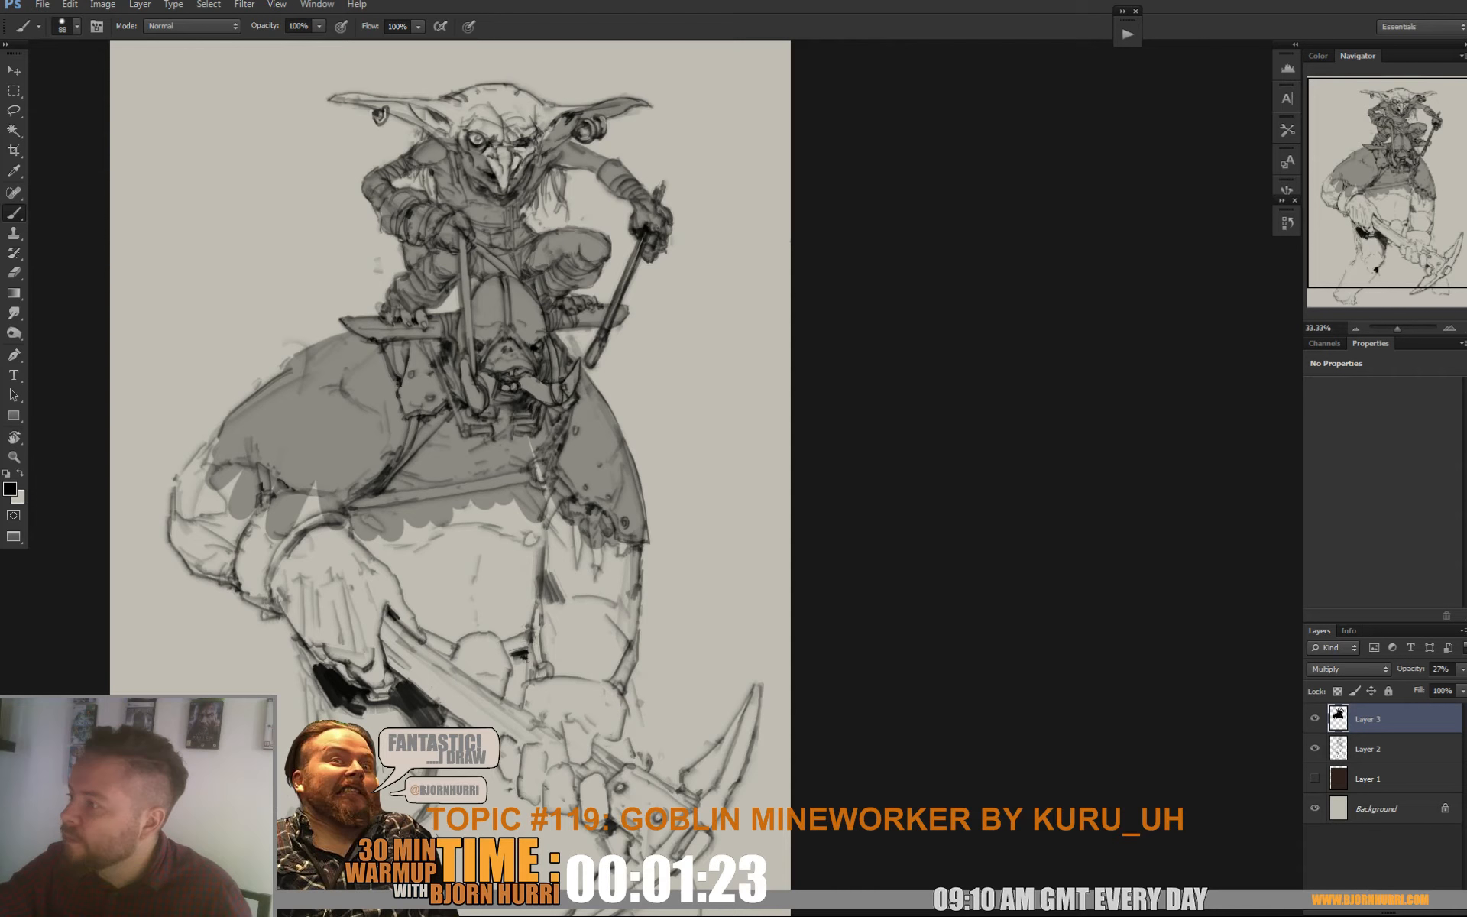
Fill the rider's ears, scalp and face with the grey tone and clean up the spill above the head
mouse_move(520, 93)
left_mouse_down()
mouse_move(443, 108)
mouse_move(337, 96)
left_mouse_up()
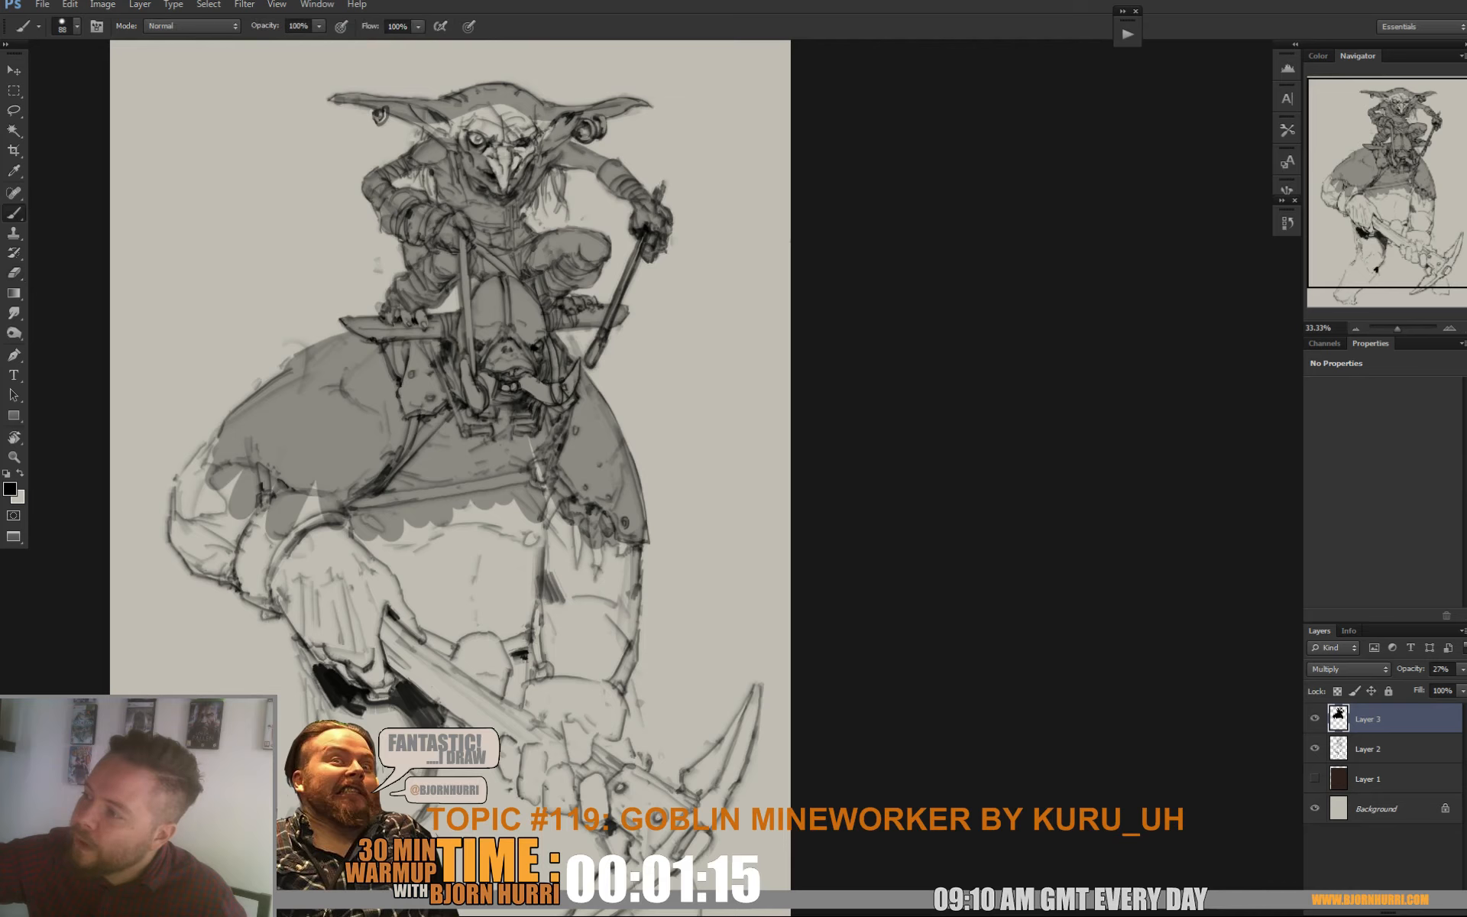
left_click(384, 119)
mouse_move(422, 126)
left_mouse_down()
mouse_move(474, 122)
mouse_move(511, 180)
left_mouse_up()
mouse_move(520, 118)
left_mouse_down()
mouse_move(535, 179)
mouse_move(531, 161)
left_mouse_up()
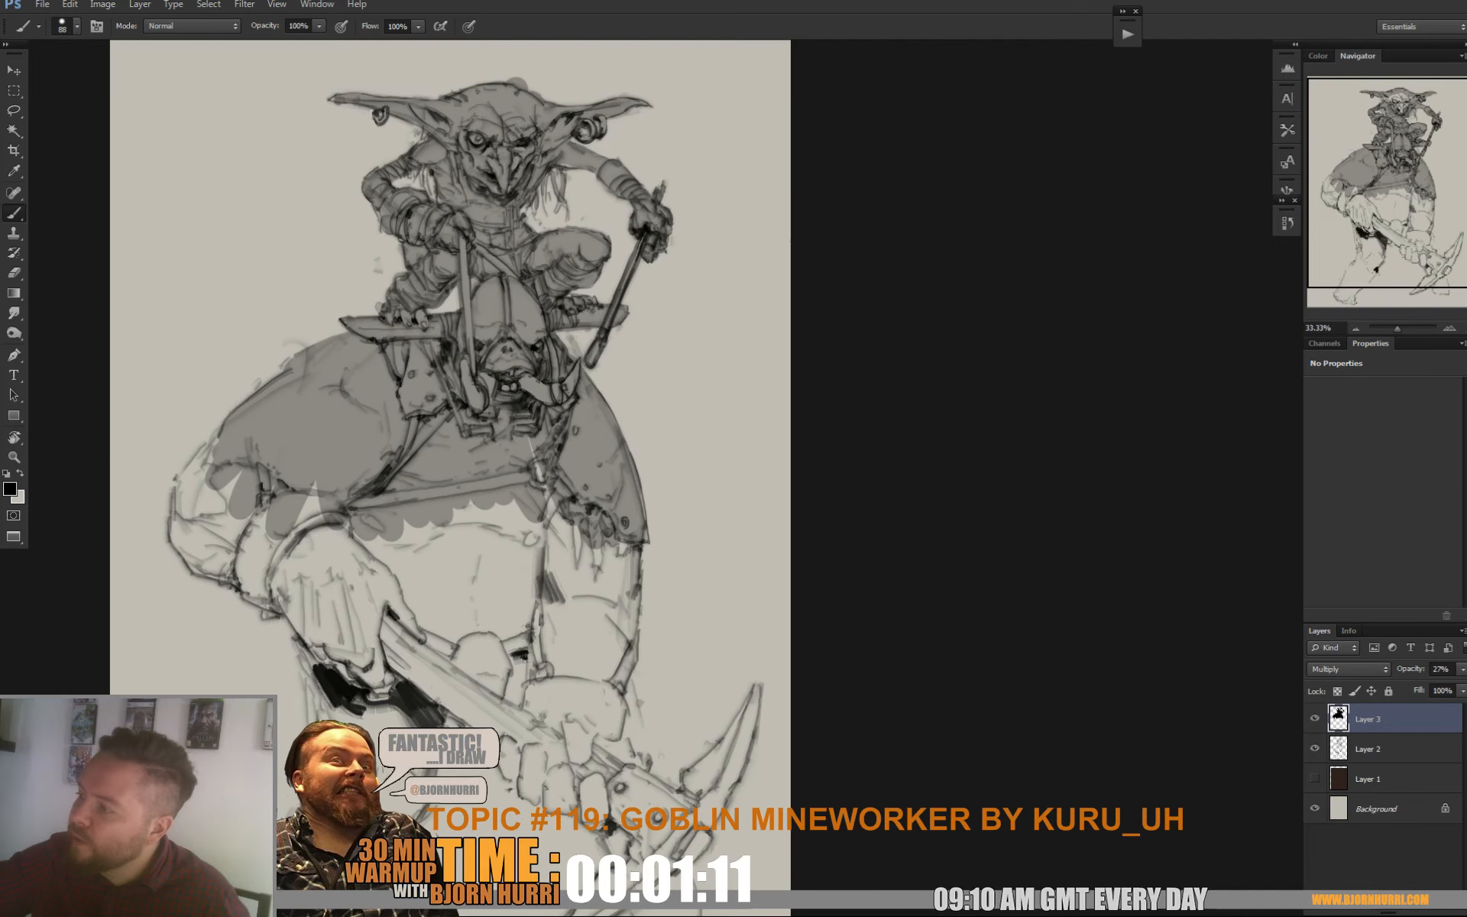
key("e")
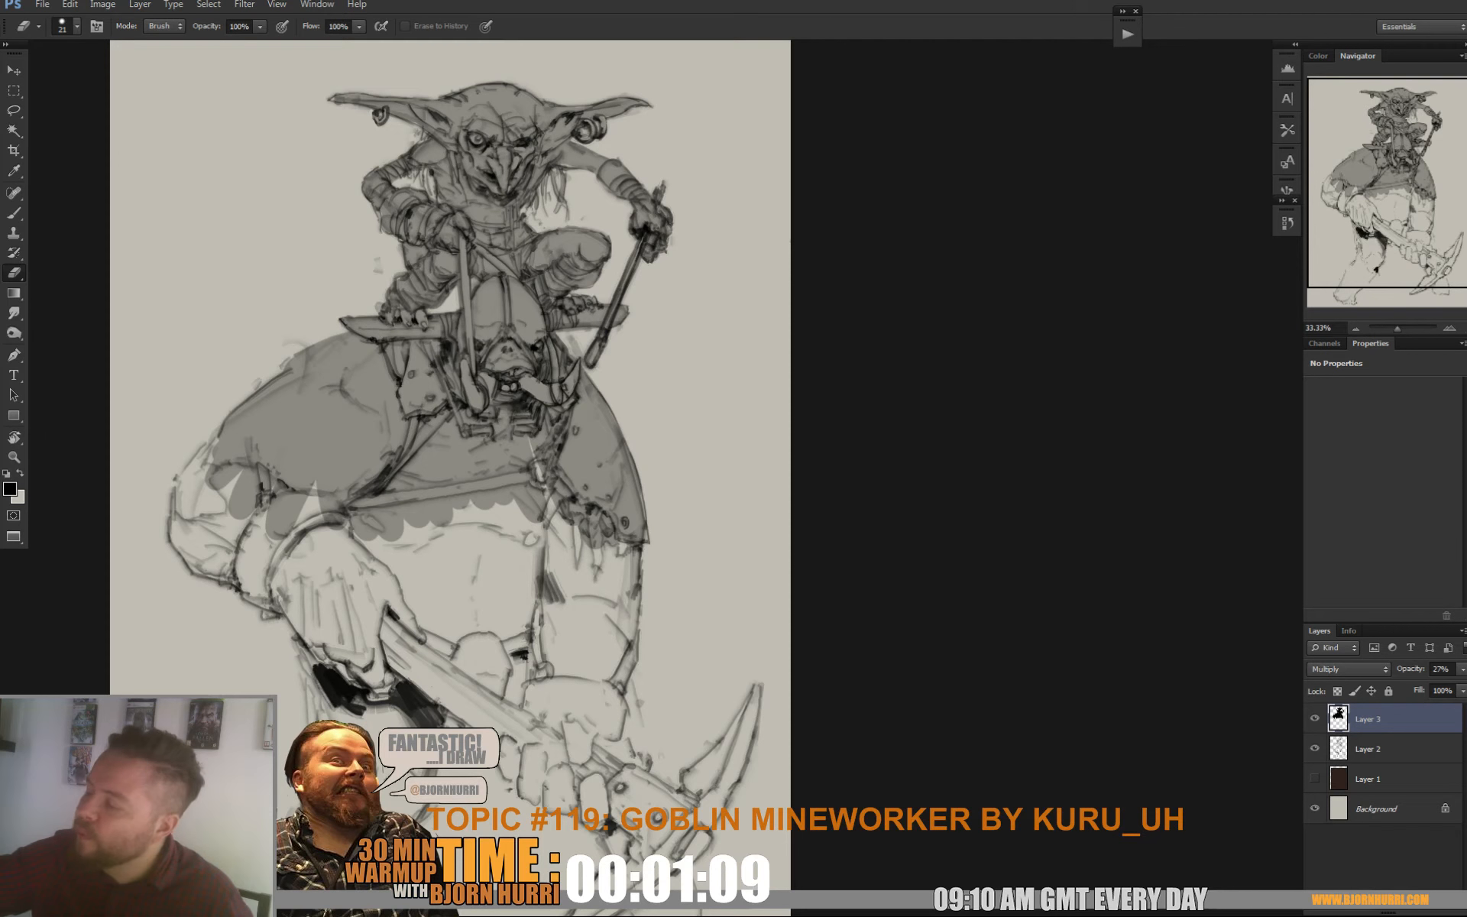
key("b")
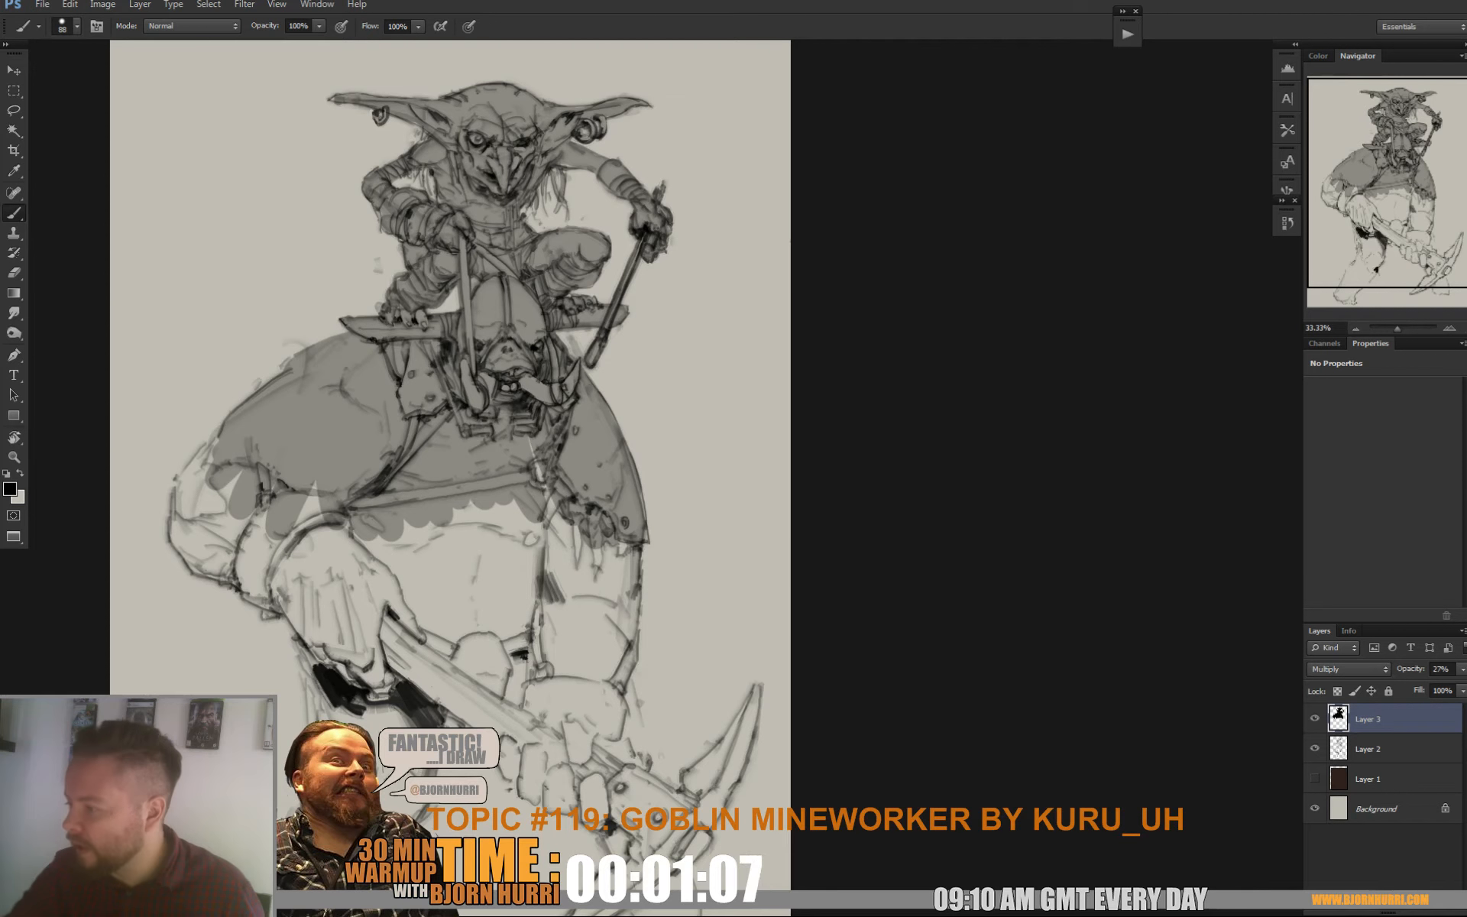
Extend the grey tone over the big goblin's arm, gloved hand, belly and both legs, using a 174 px brush
mouse_move(223, 443)
left_mouse_down()
mouse_move(186, 482)
mouse_move(188, 548)
mouse_move(306, 619)
mouse_move(332, 665)
mouse_move(321, 712)
left_mouse_up()
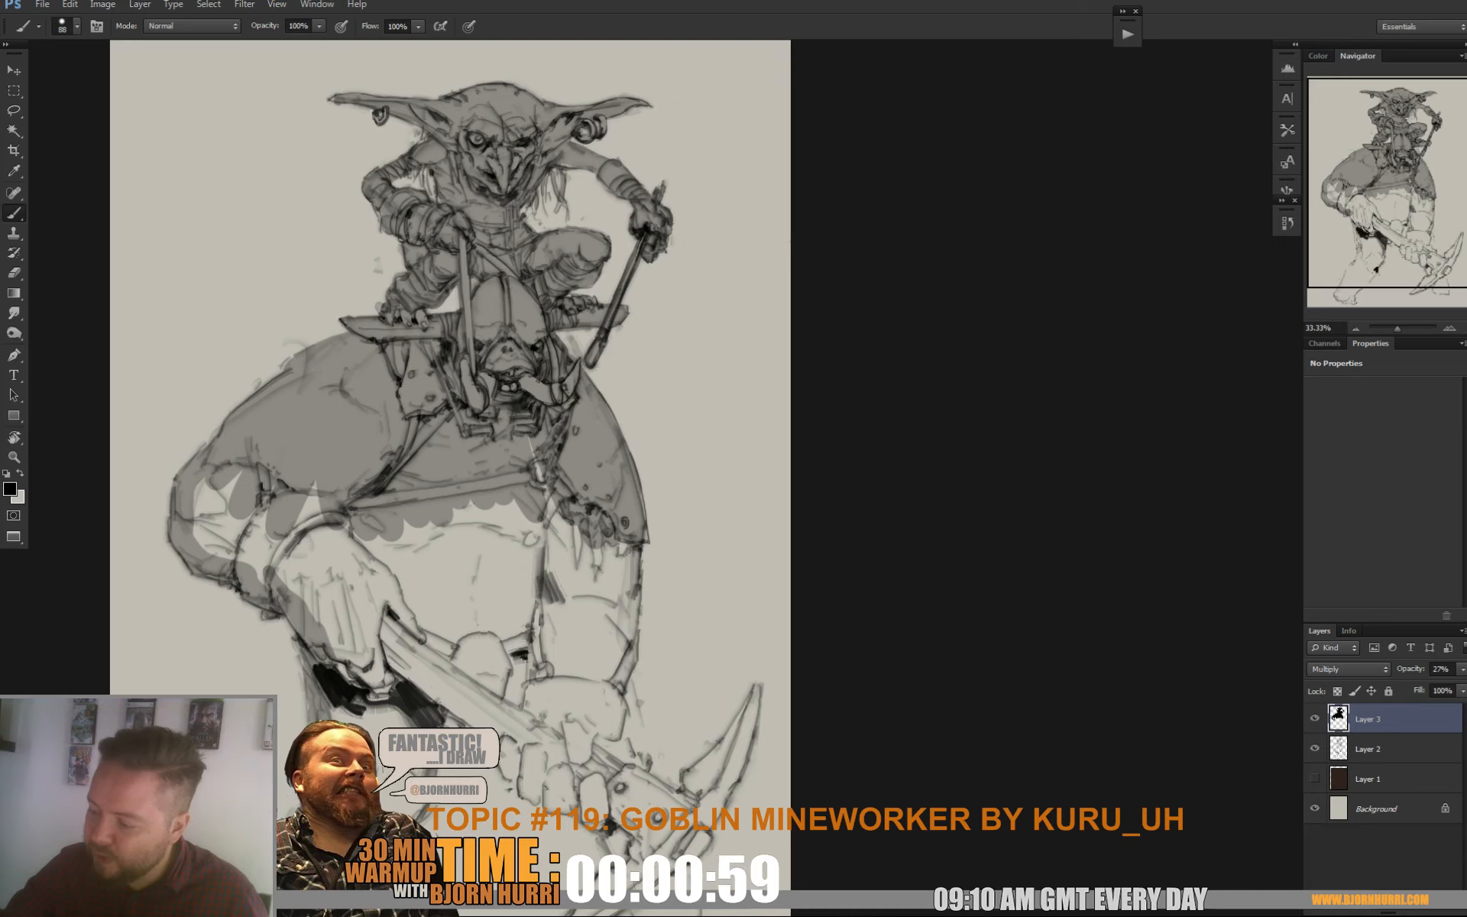
left_click_drag(362, 834, 410, 347)
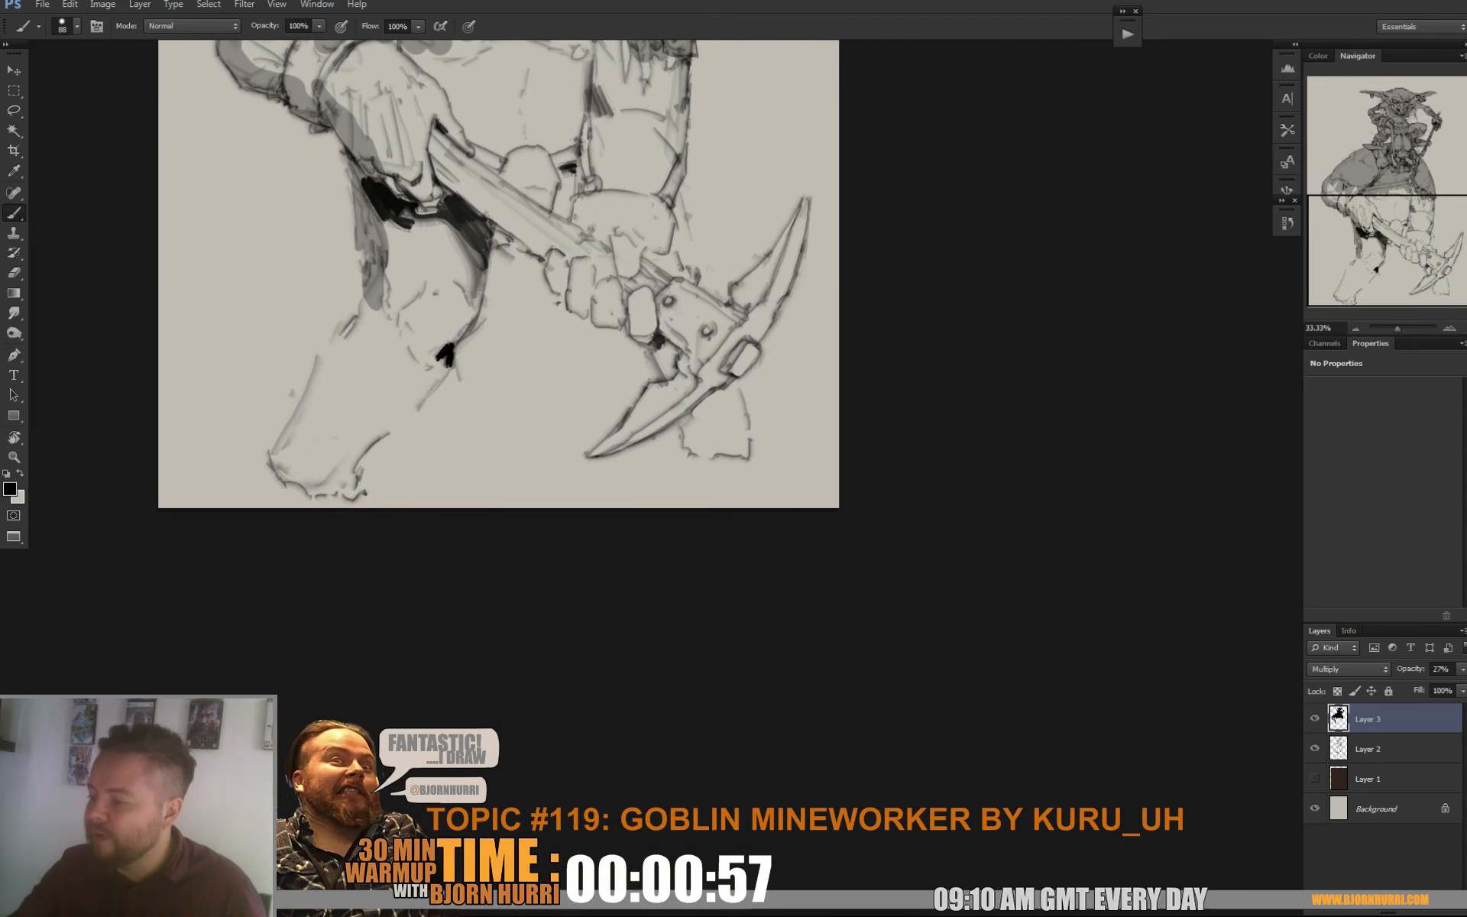
right_click(410, 348)
left_click(525, 383)
mouse_move(402, 293)
left_mouse_down()
mouse_move(338, 369)
mouse_move(303, 451)
mouse_move(281, 457)
mouse_move(317, 489)
mouse_move(347, 489)
mouse_move(361, 442)
mouse_move(440, 336)
mouse_move(375, 366)
mouse_move(458, 306)
mouse_move(397, 126)
mouse_move(434, 172)
mouse_move(368, 304)
left_mouse_up()
mouse_move(317, 180)
left_mouse_down()
mouse_move(197, 149)
mouse_move(189, 172)
mouse_move(245, 227)
left_mouse_up()
mouse_move(359, 172)
left_mouse_down()
mouse_move(389, 283)
mouse_move(466, 153)
mouse_move(497, 290)
mouse_move(542, 122)
mouse_move(550, 306)
mouse_move(604, 191)
mouse_move(615, 275)
mouse_move(565, 367)
mouse_move(634, 470)
mouse_move(668, 554)
mouse_move(658, 582)
mouse_move(626, 579)
mouse_move(584, 451)
mouse_move(592, 466)
left_mouse_up()
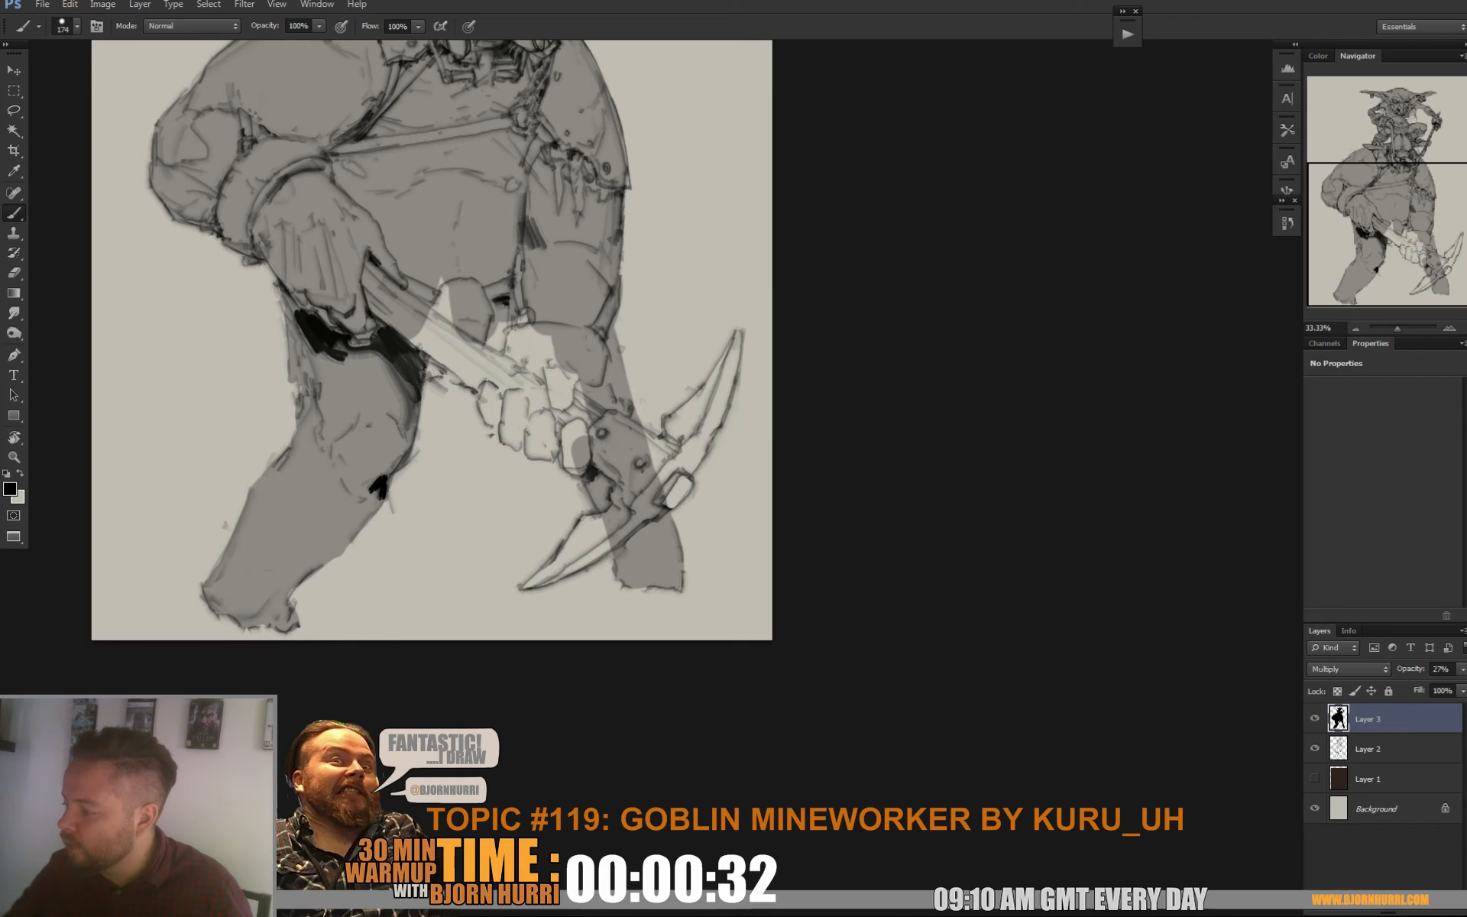
Fill the pickaxe head, its handle and the fist gripping it with the same grey tone
mouse_move(600, 523)
left_mouse_down()
mouse_move(523, 589)
mouse_move(608, 547)
left_mouse_up()
mouse_move(688, 497)
left_mouse_down()
mouse_move(650, 431)
mouse_move(678, 424)
mouse_move(726, 355)
mouse_move(730, 386)
mouse_move(699, 443)
mouse_move(724, 378)
left_mouse_up()
mouse_move(722, 439)
left_mouse_down()
mouse_move(732, 359)
mouse_move(673, 503)
left_mouse_up()
mouse_move(594, 437)
left_mouse_down()
mouse_move(535, 336)
mouse_move(427, 305)
mouse_move(550, 432)
left_mouse_up()
left_click_drag(477, 397, 573, 468)
mouse_move(424, 359)
left_mouse_down()
mouse_move(449, 393)
mouse_move(444, 450)
left_mouse_up()
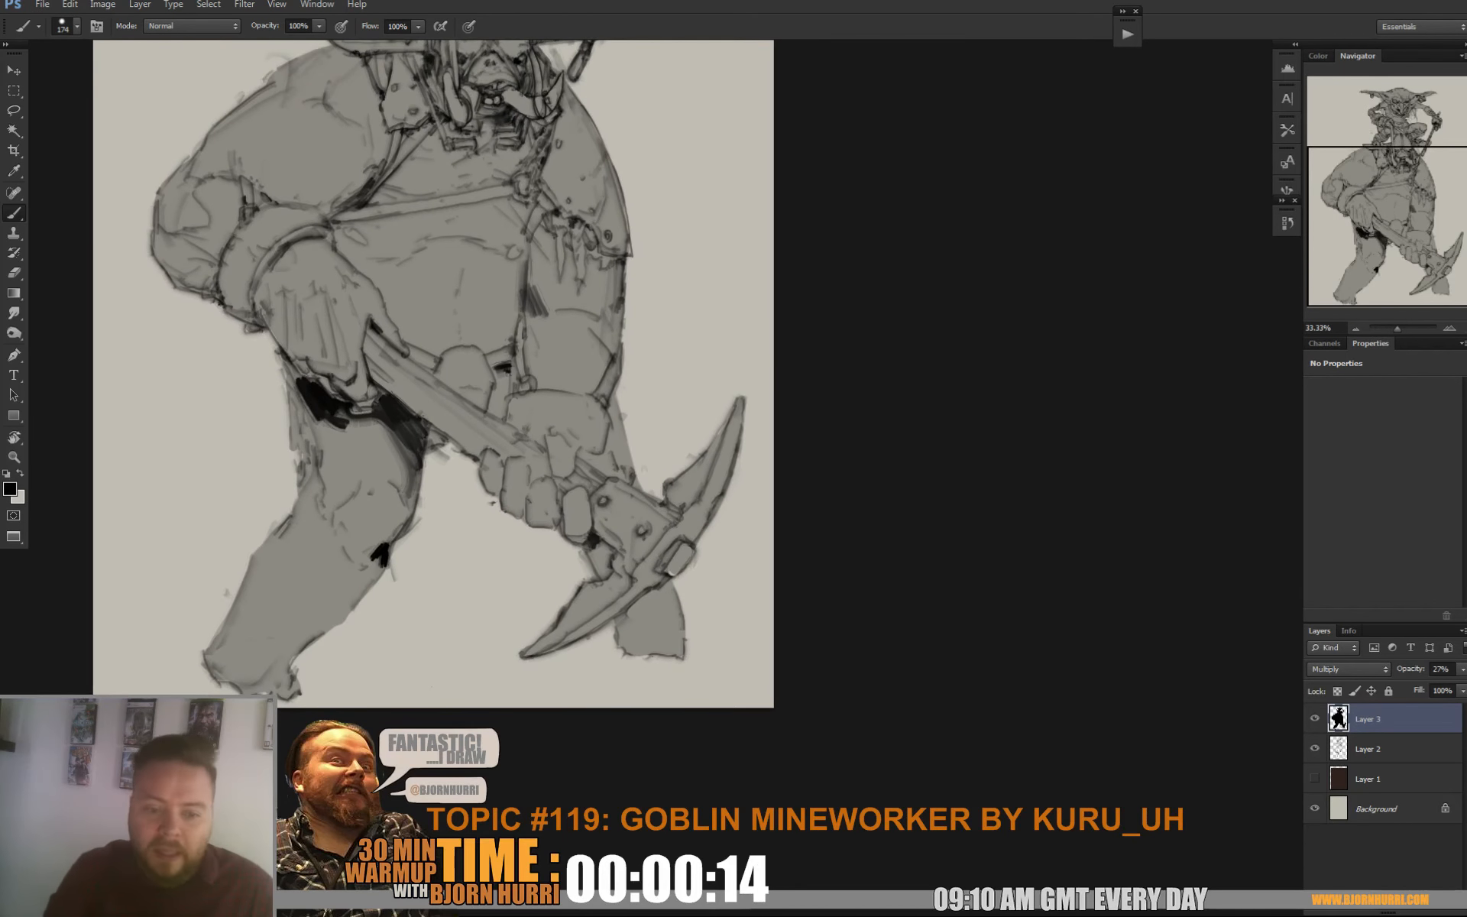
left_click_drag(443, 367, 444, 565)
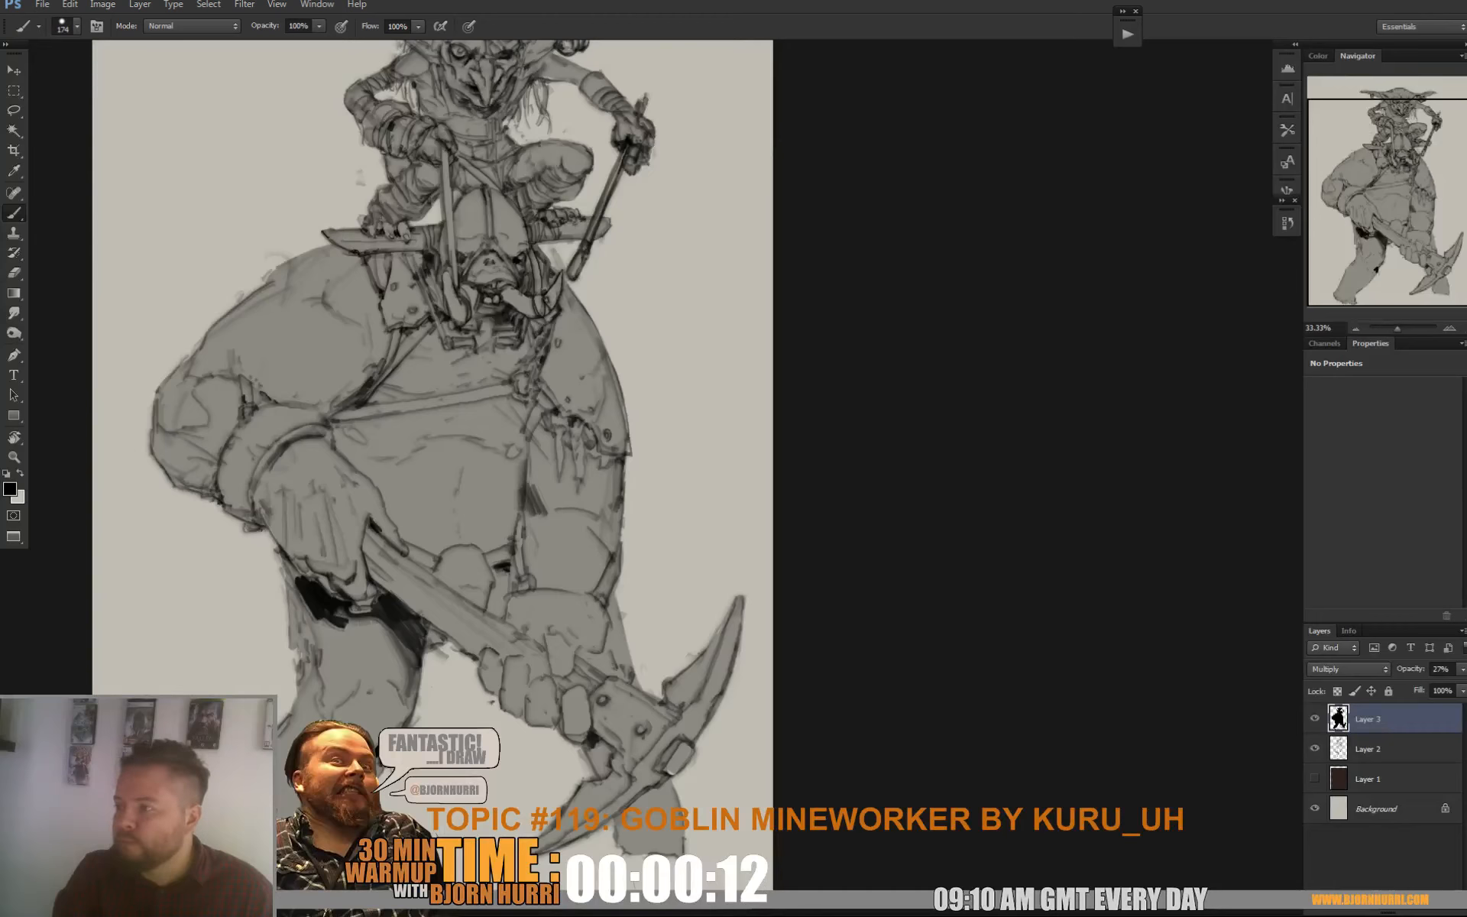
Reduce the brush size and lighten the rider's open eye with white on the Multiply tone layer
left_click_drag(489, 229, 448, 374)
right_click(453, 222)
left_click_drag(570, 260, 477, 260)
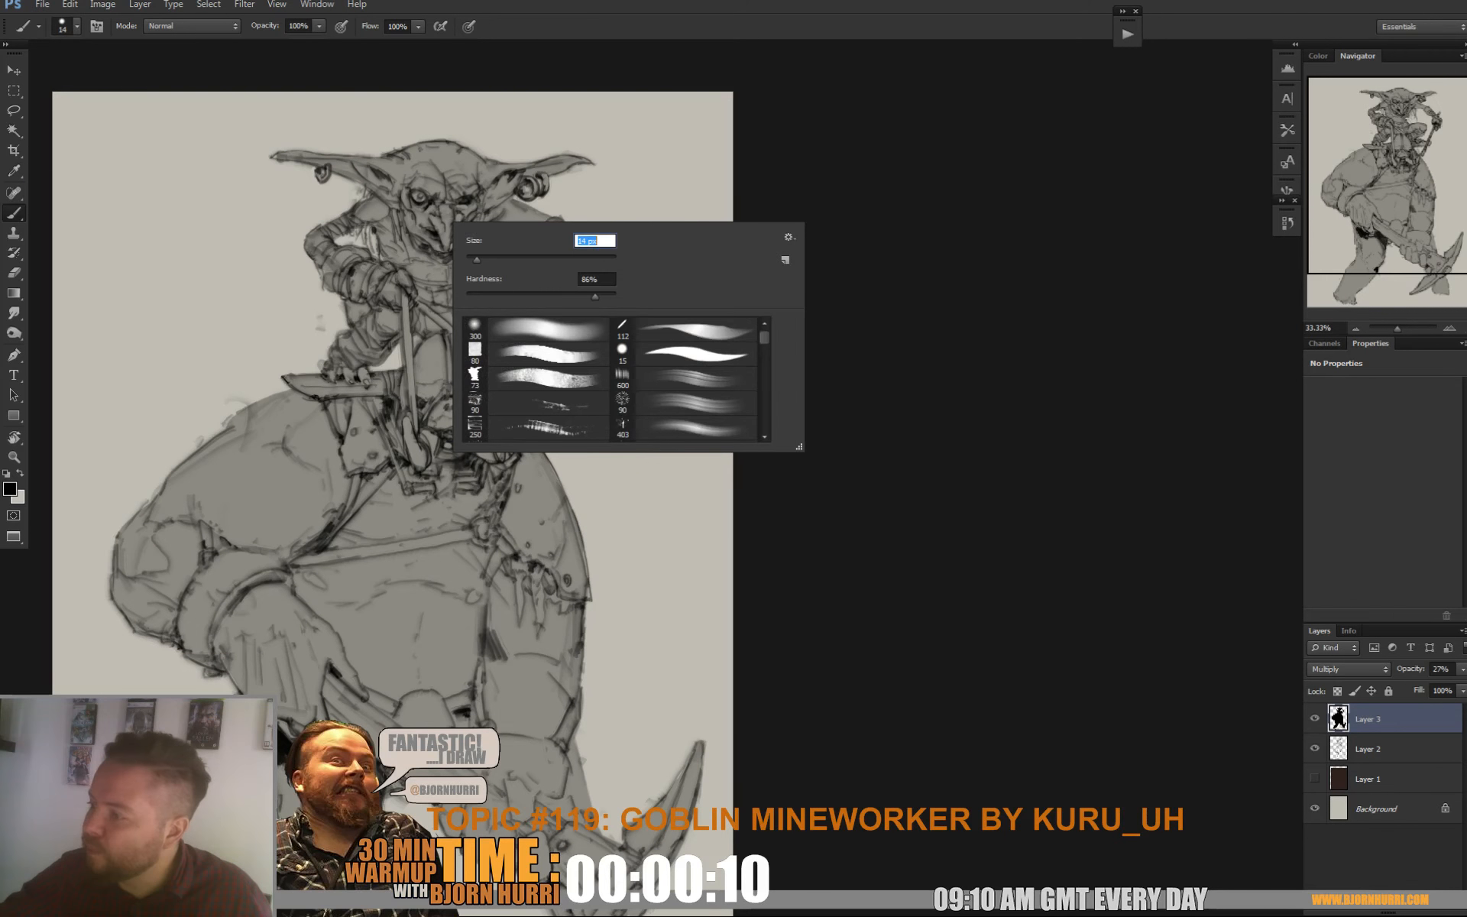
key("Return")
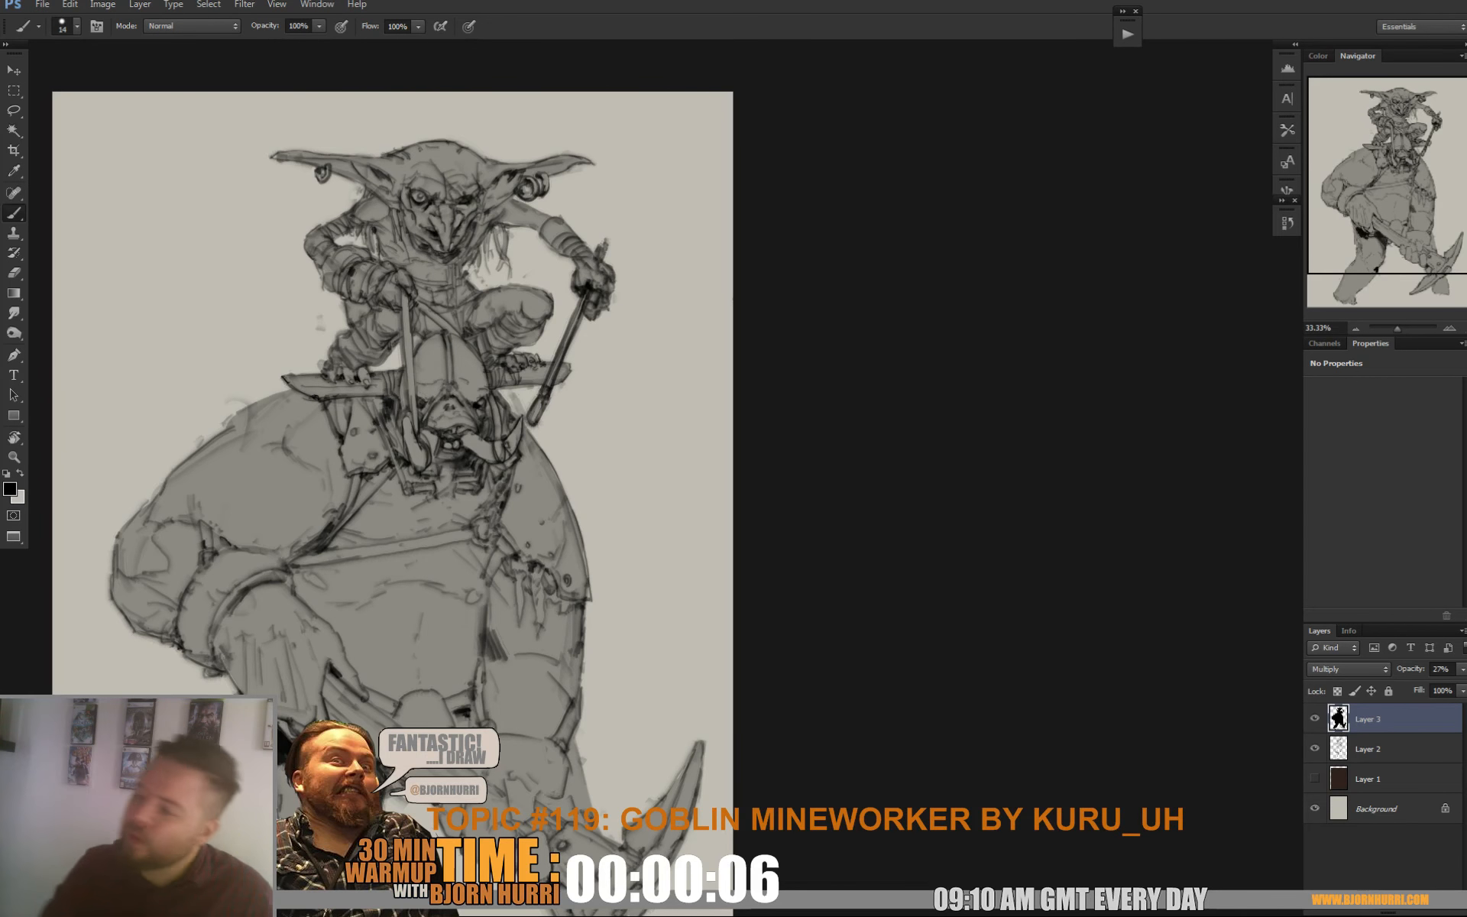
key("x")
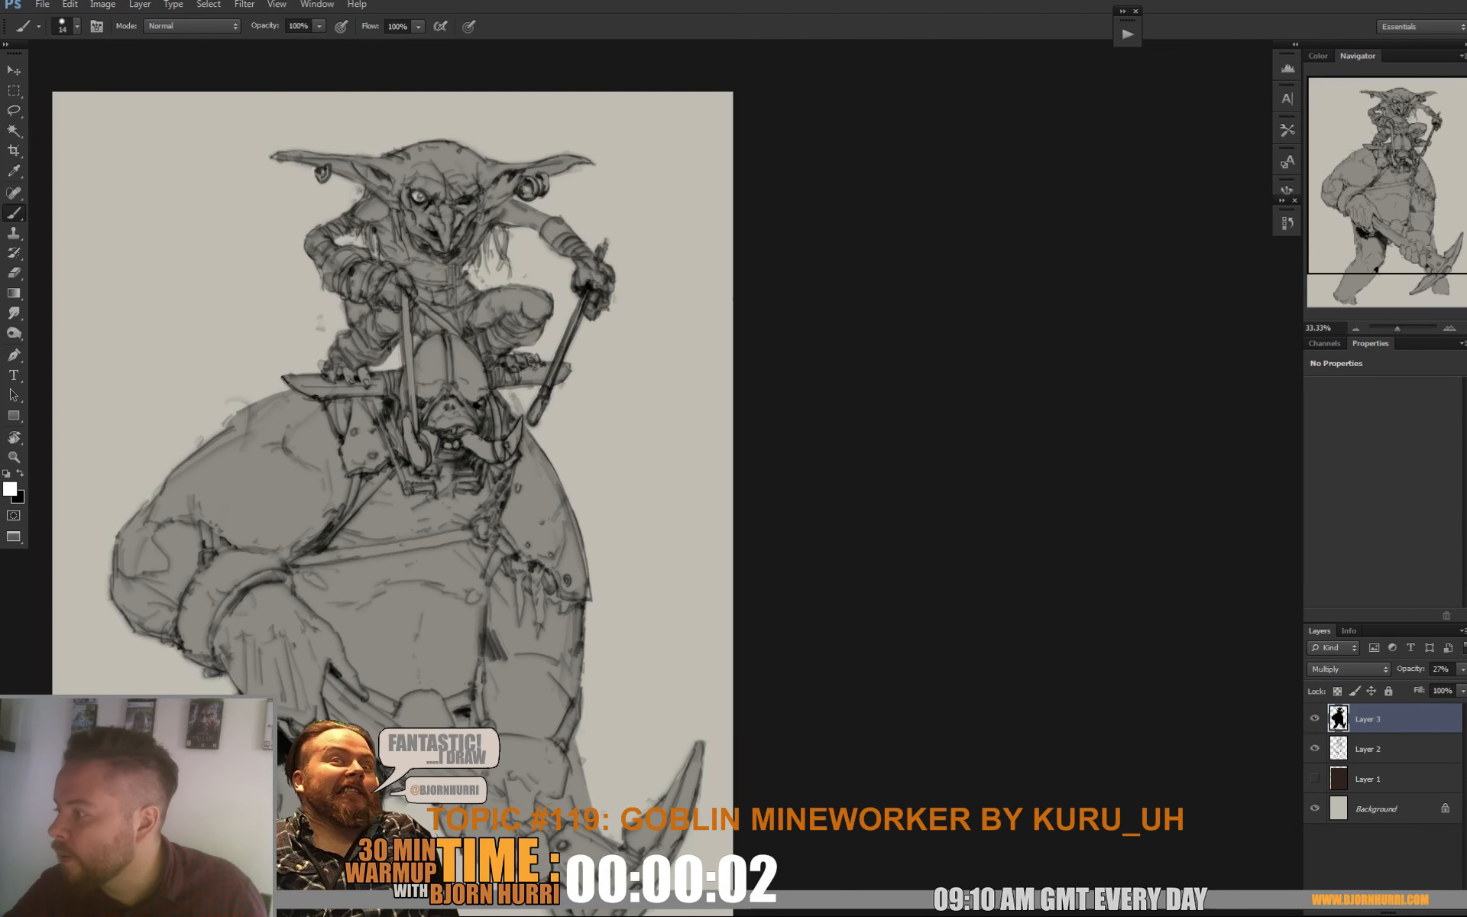
left_click_drag(392, 459, 368, 473)
Set the foreground colour to ochre b0904a, adjust the brush size and tint the rider's hoop earrings
left_click(10, 489)
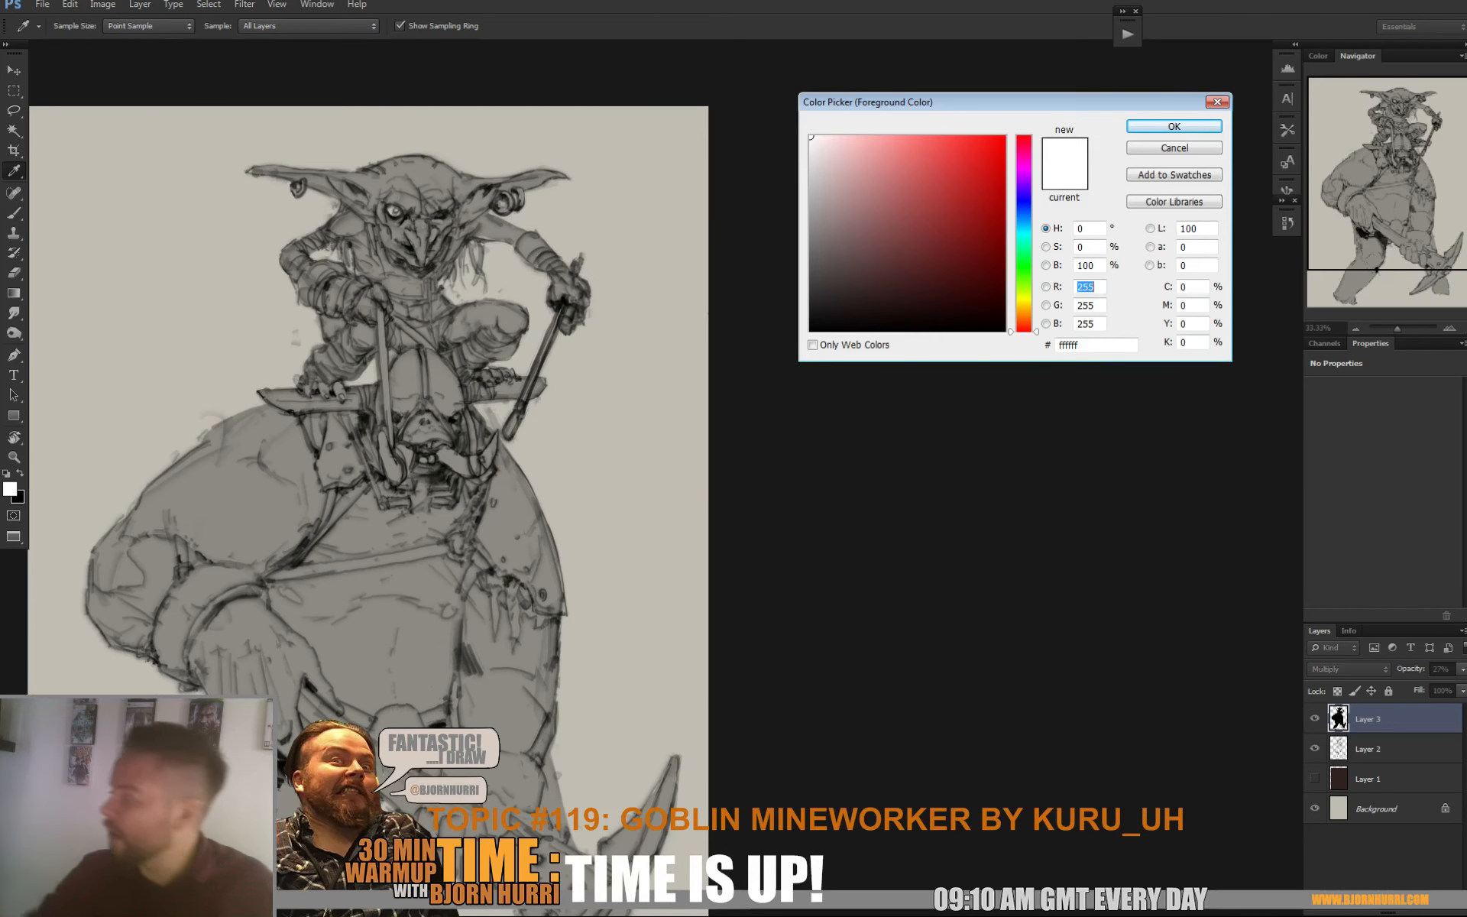
left_click(1024, 310)
mouse_move(897, 193)
left_mouse_down()
mouse_move(915, 211)
mouse_move(923, 196)
left_mouse_up()
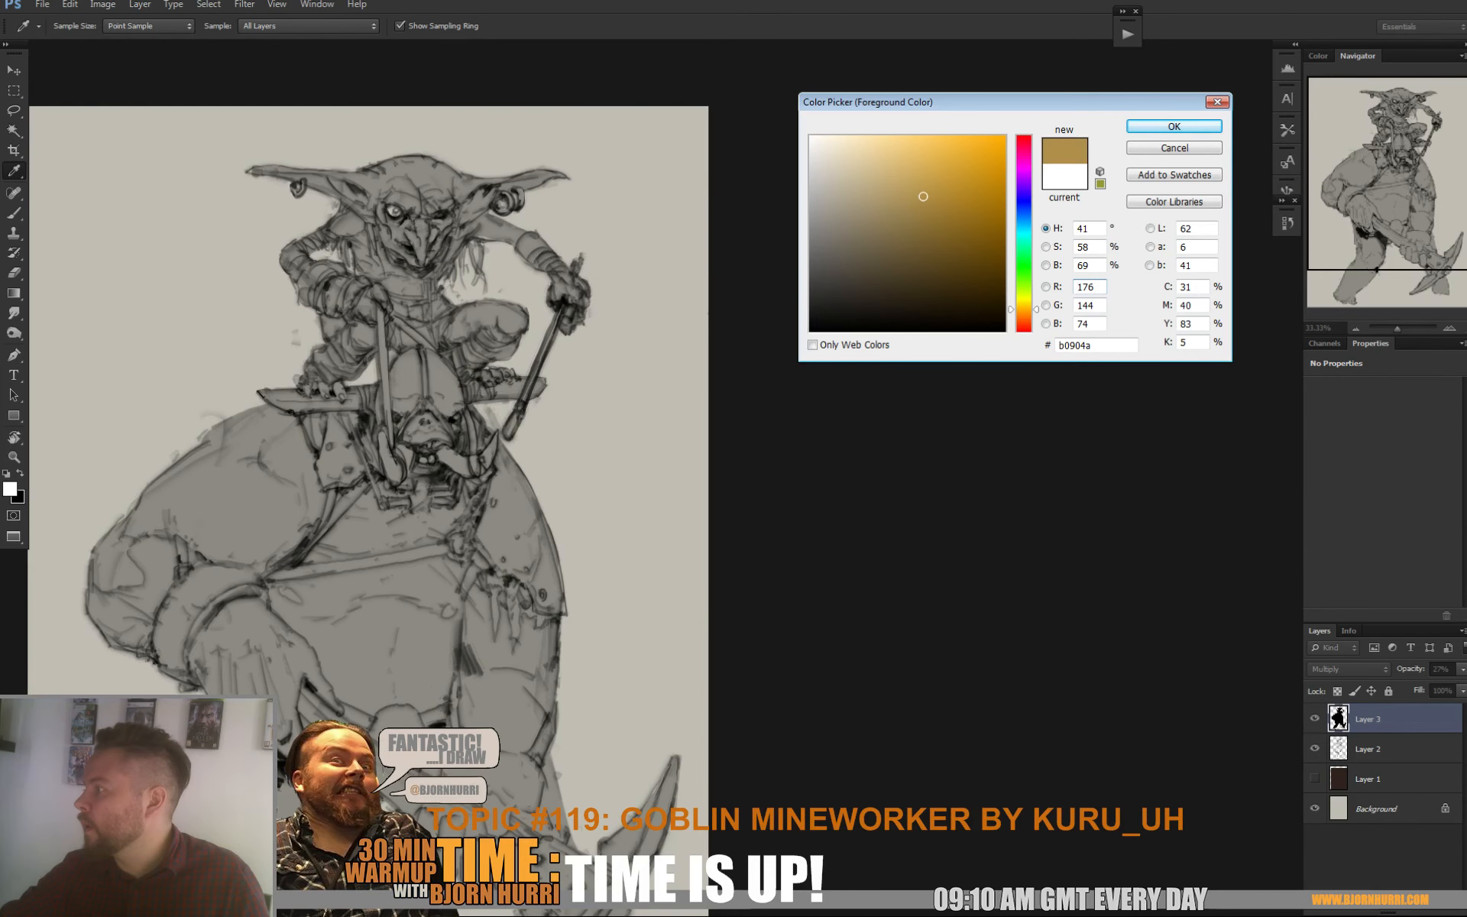
key("Return")
right_click(467, 206)
key("Return")
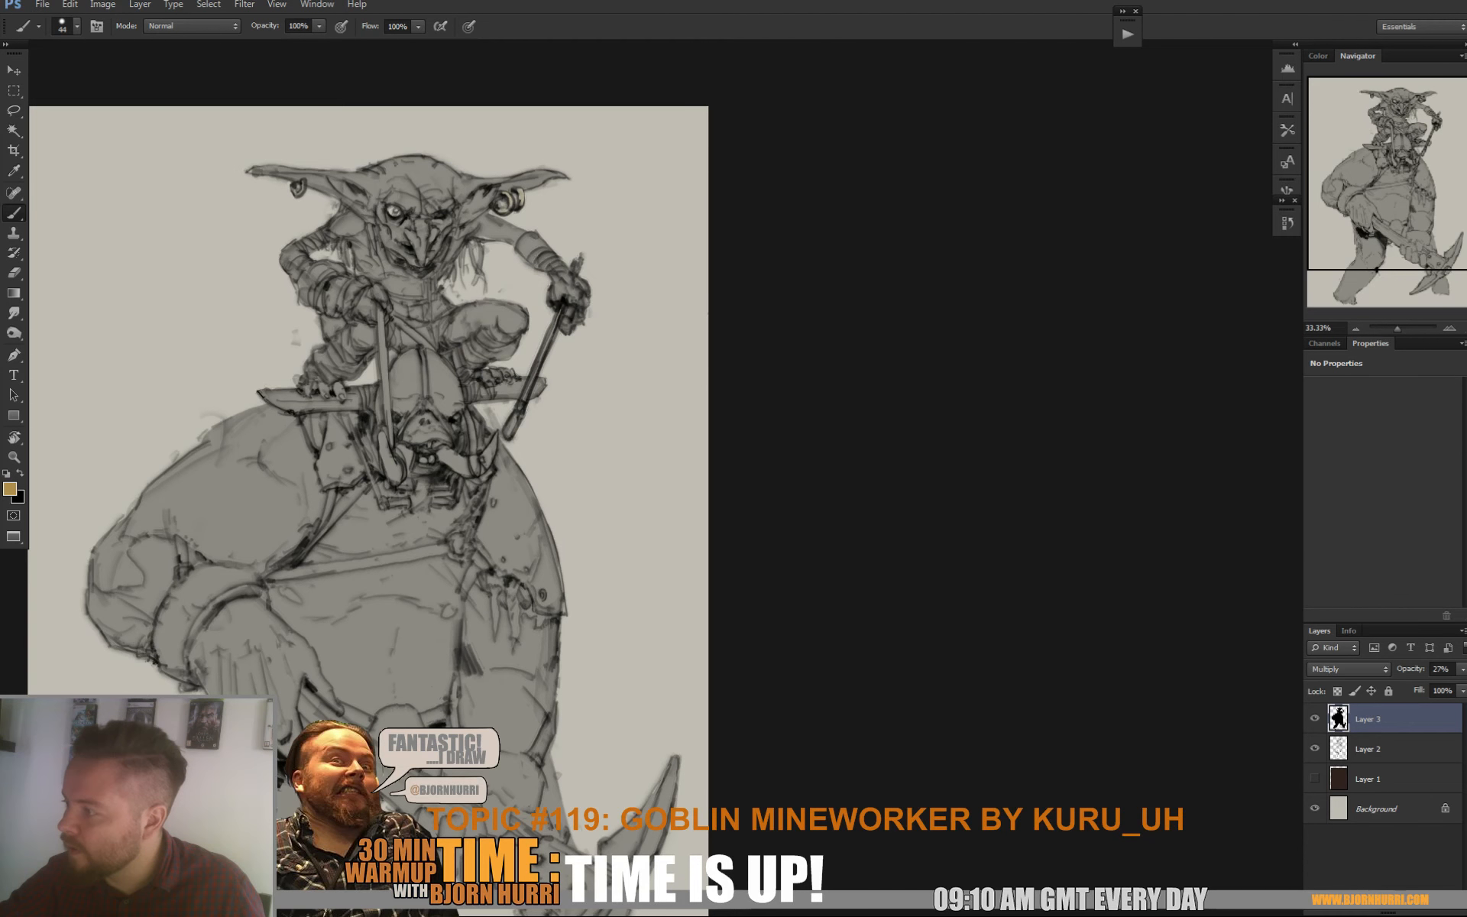
left_click_drag(428, 459, 426, 450)
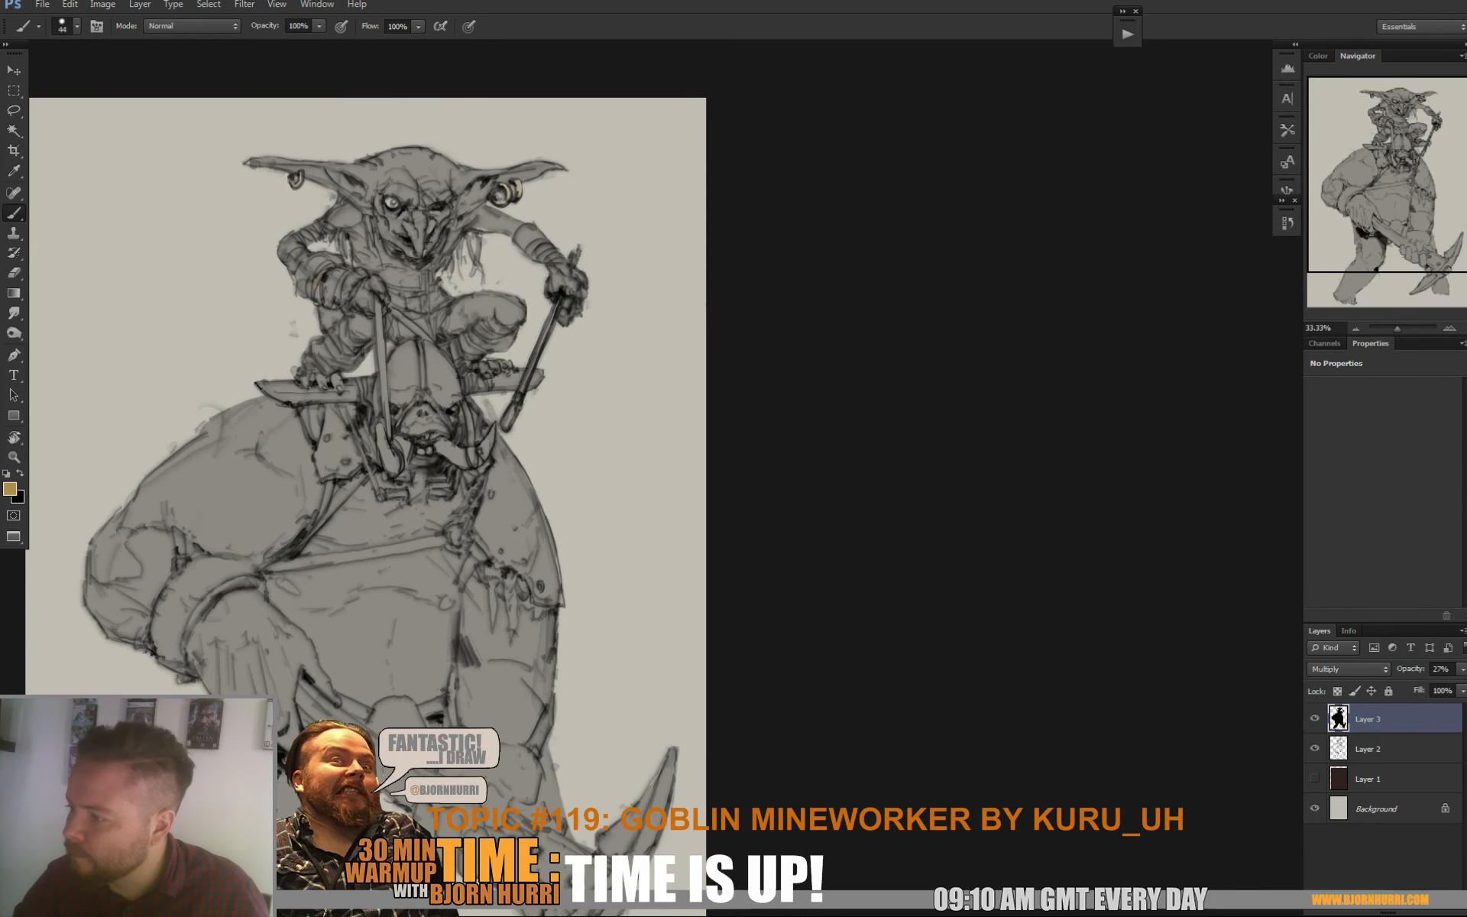
Paint the ochre over the rider's bracelets, the reins and the bridle straps around the big goblin's head
left_click_drag(425, 450, 583, 437)
left_click_drag(534, 284, 543, 381)
left_click_drag(548, 297, 584, 327)
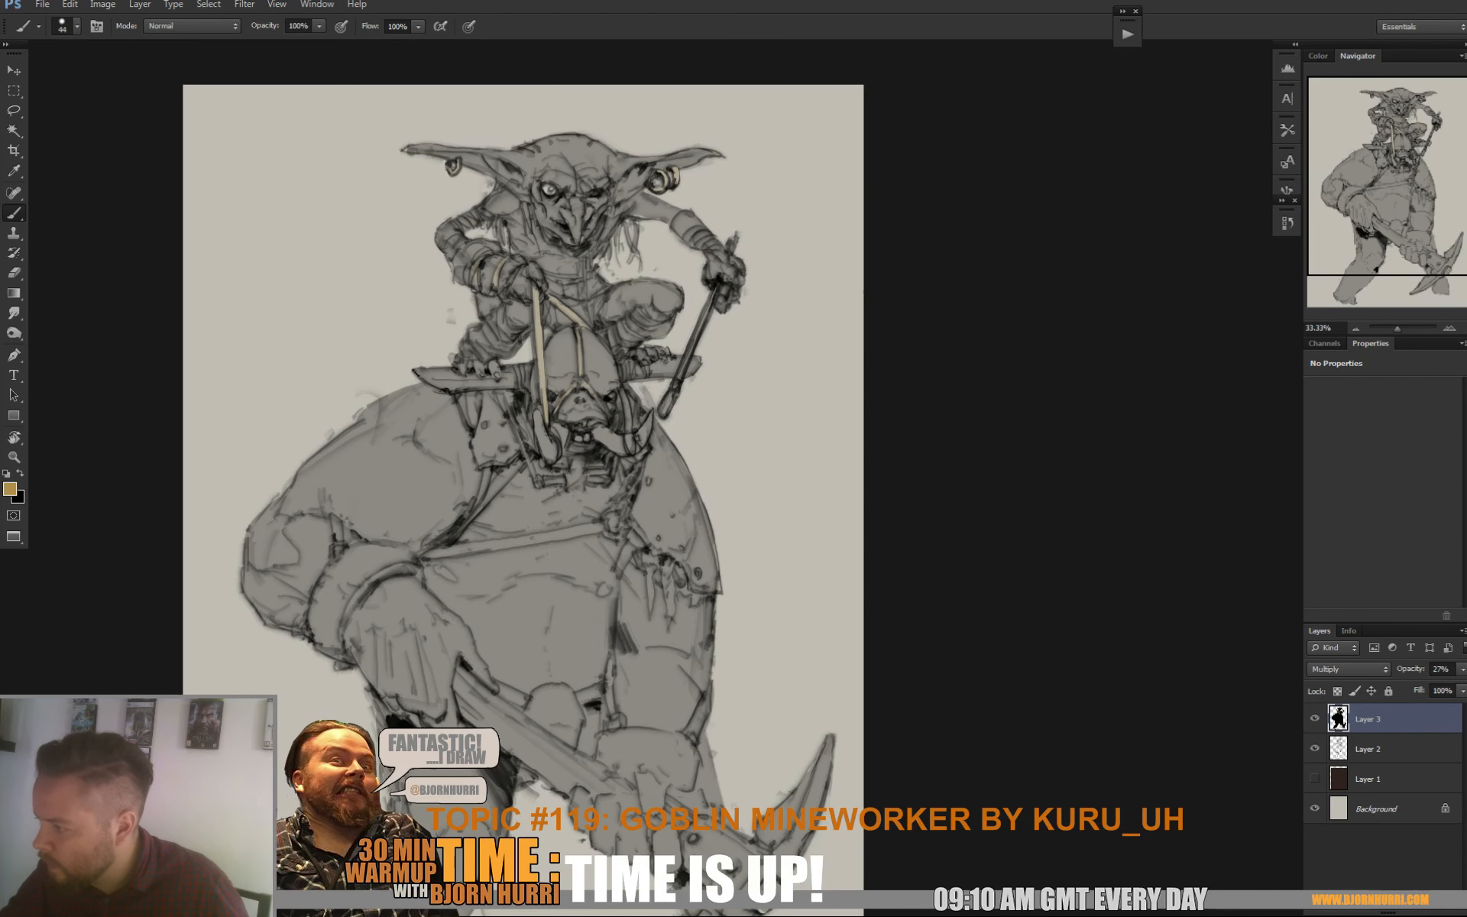
mouse_move(624, 389)
left_mouse_down()
mouse_move(633, 452)
mouse_move(571, 392)
left_mouse_up()
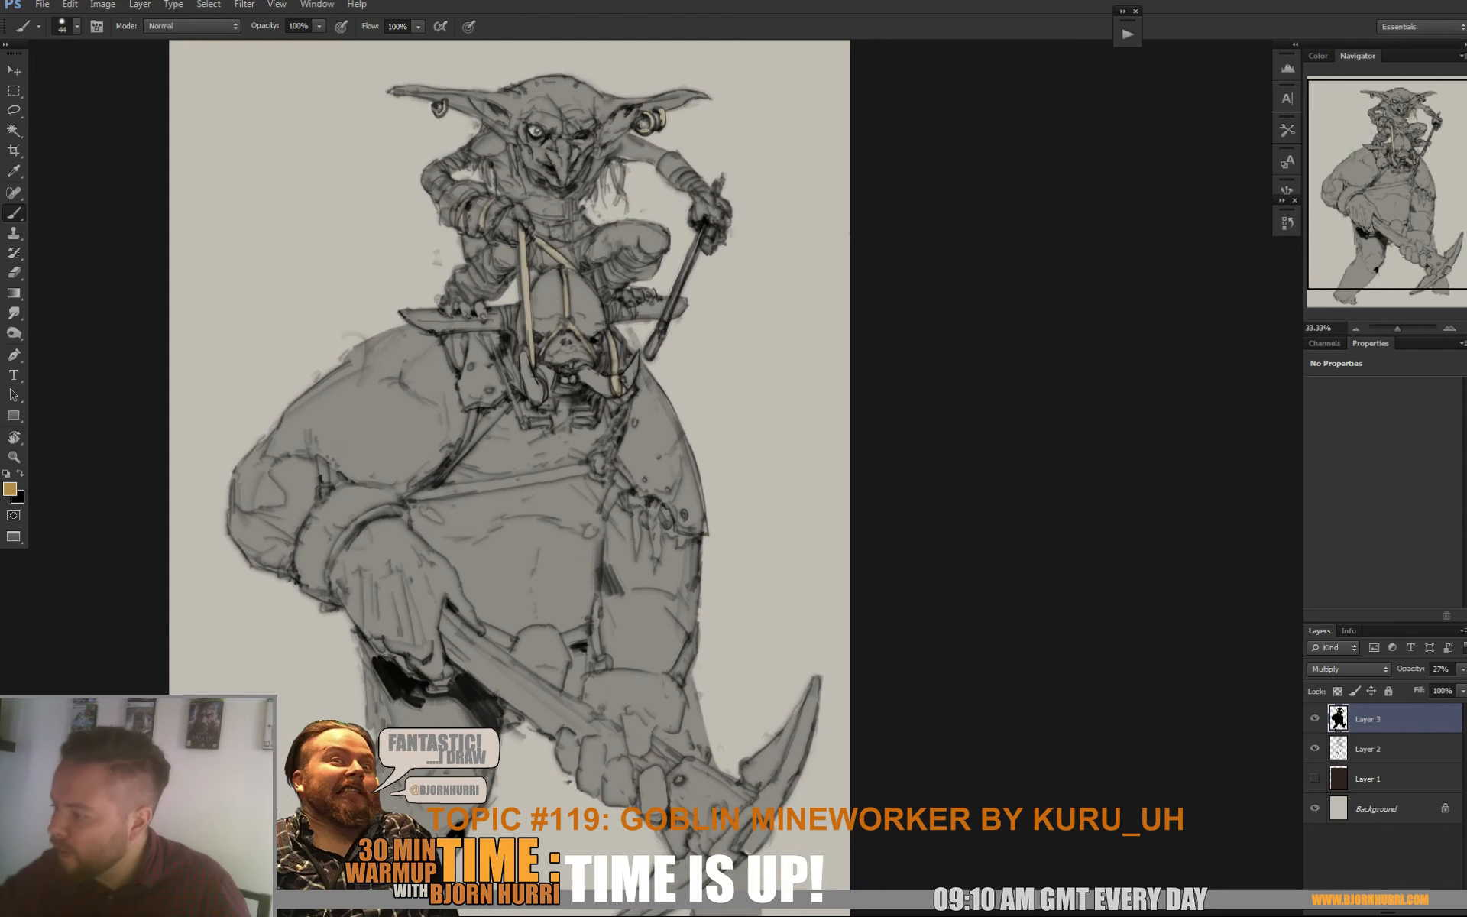
left_click_drag(489, 334, 523, 416)
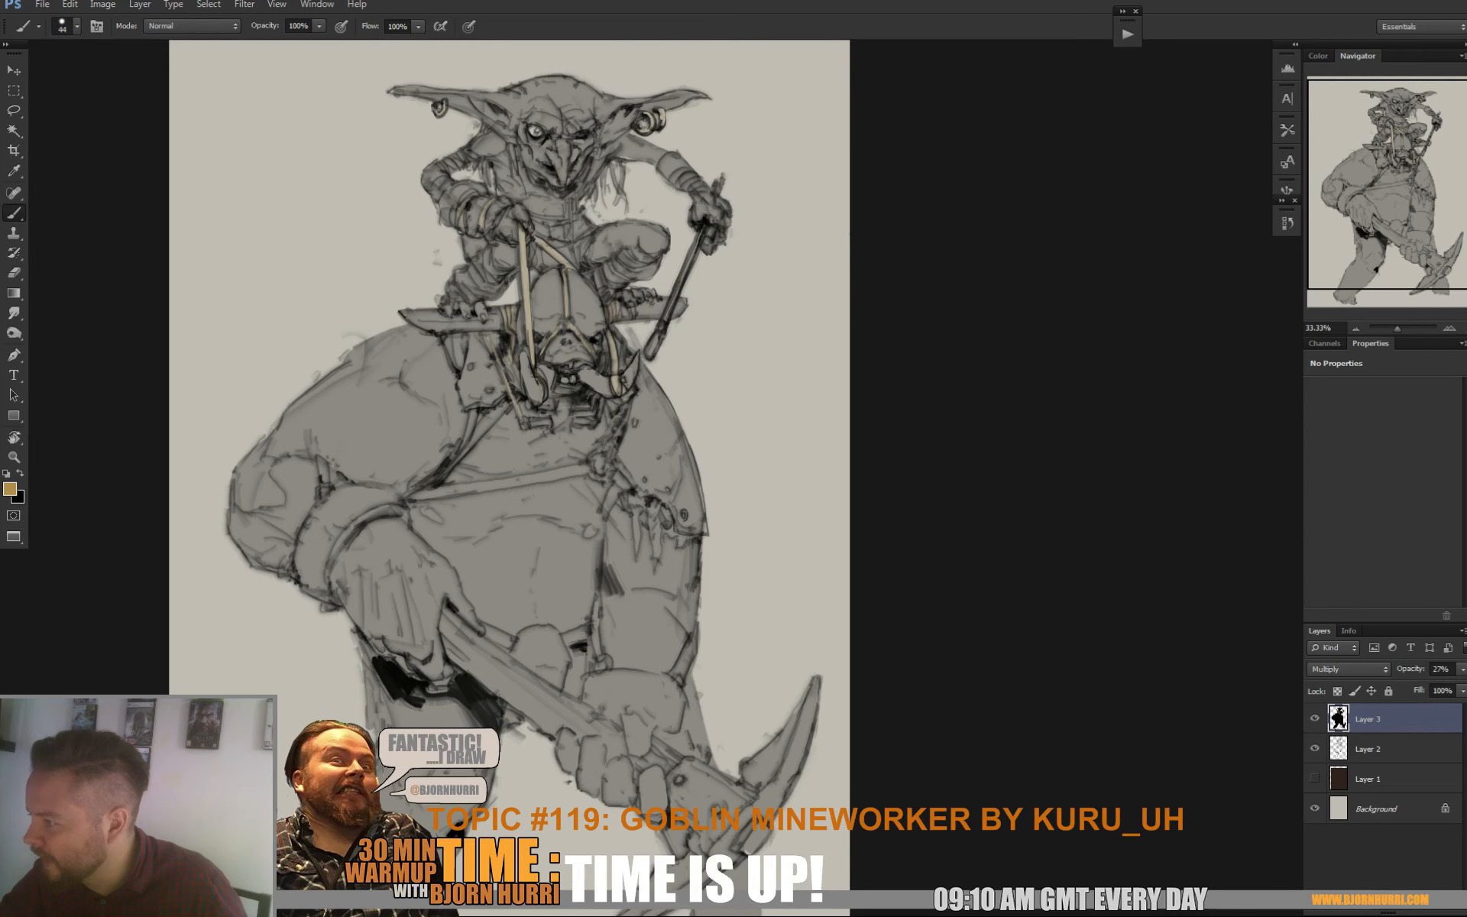
mouse_move(657, 344)
left_mouse_down()
mouse_move(660, 328)
mouse_move(654, 339)
left_mouse_up()
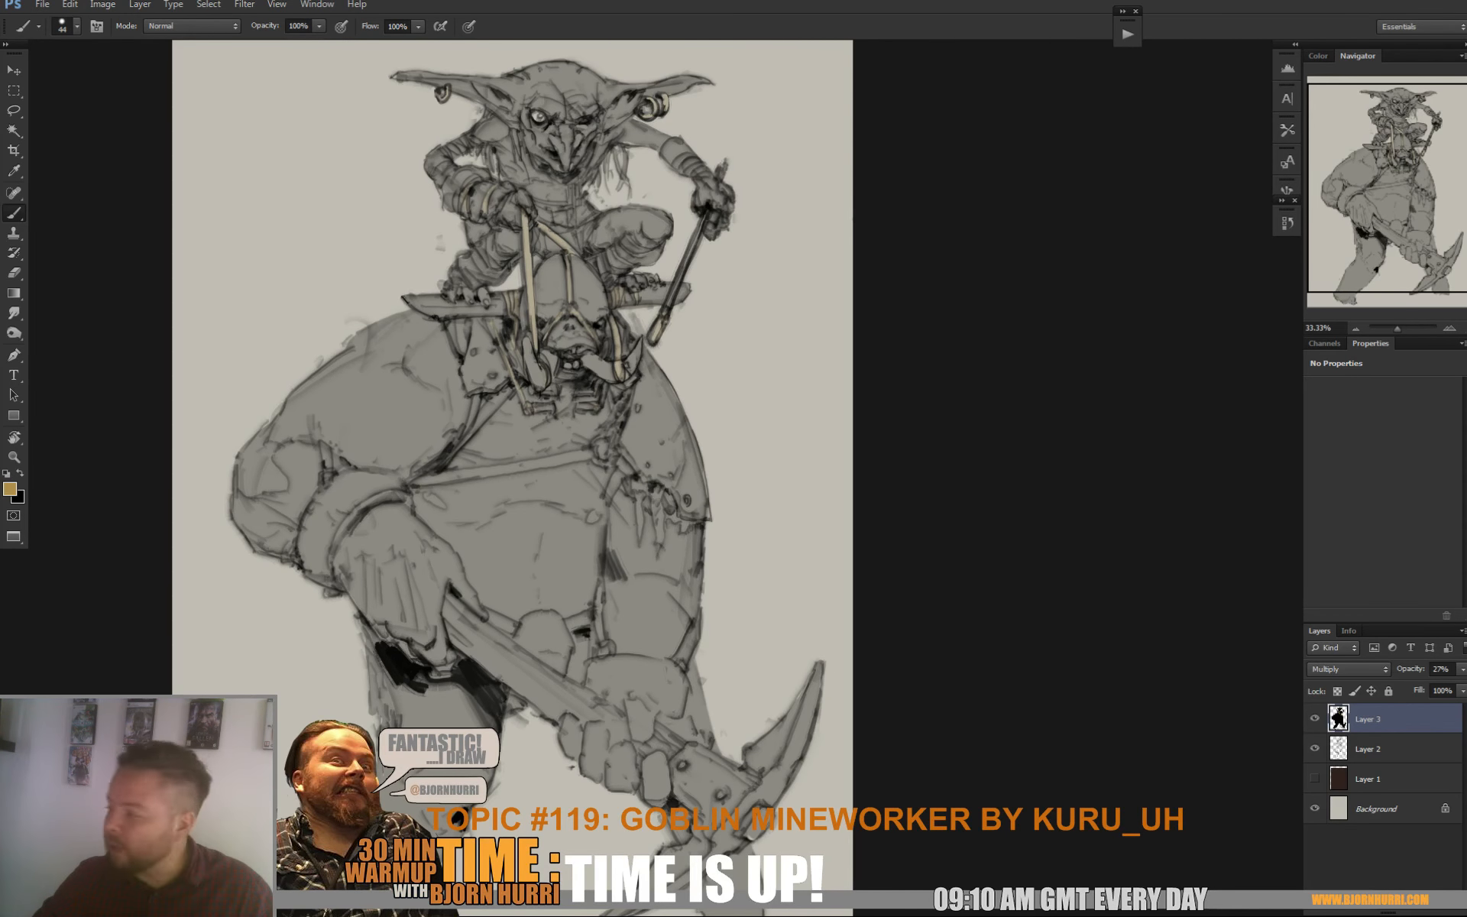
Tint the long strap across the big goblin's belly and the diagonal chest straps with the ochre
mouse_move(512, 474)
left_mouse_down()
mouse_move(514, 434)
mouse_move(595, 415)
left_mouse_up()
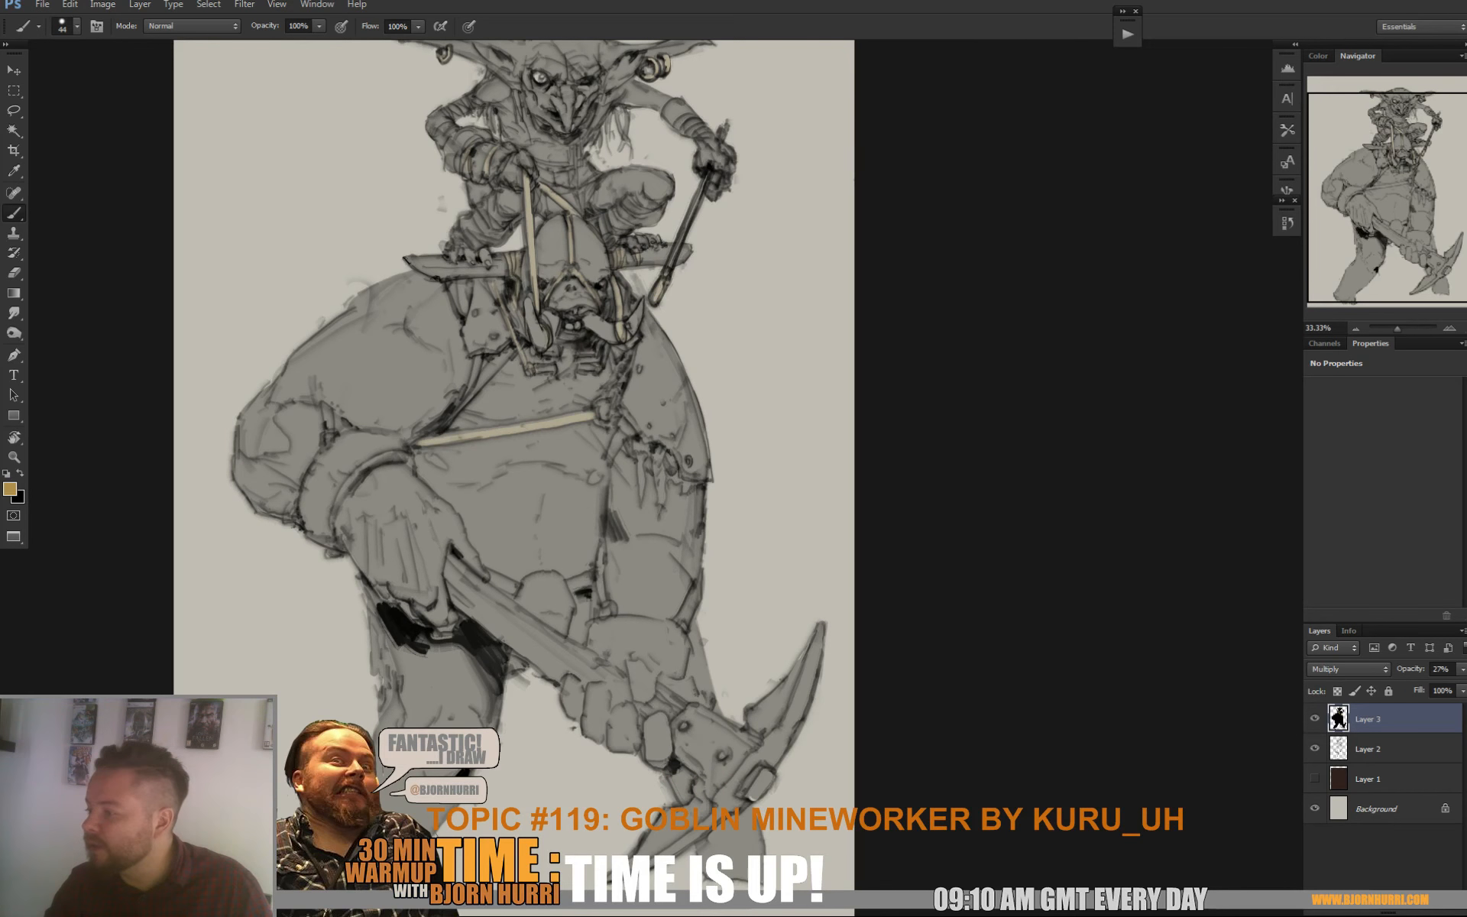
left_click_drag(468, 402, 512, 350)
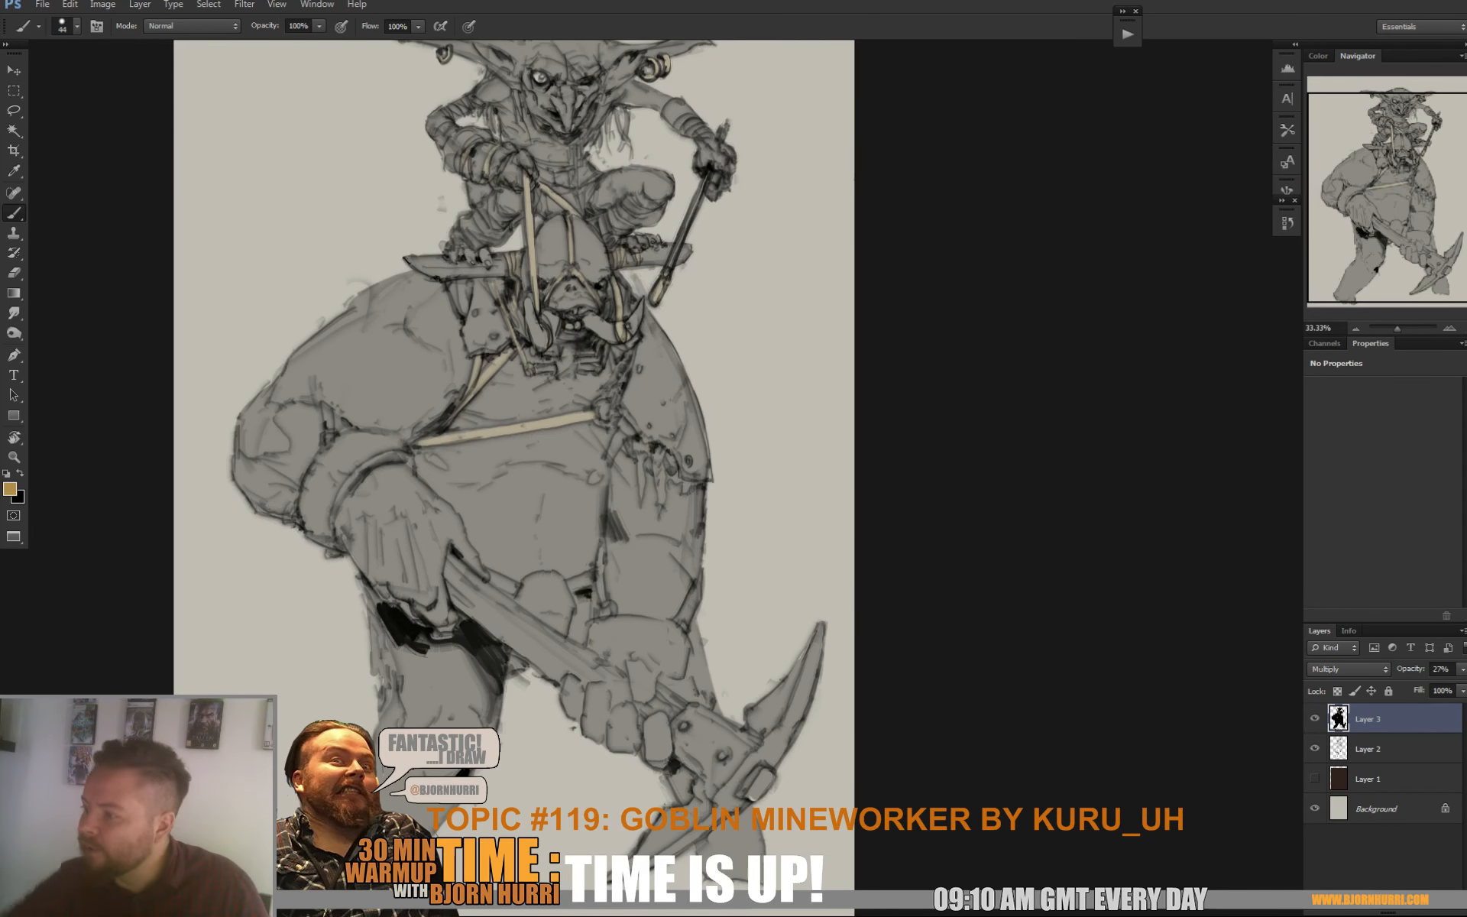
mouse_move(450, 285)
left_mouse_down()
mouse_move(460, 310)
mouse_move(432, 274)
left_mouse_up()
key("ctrl+z")
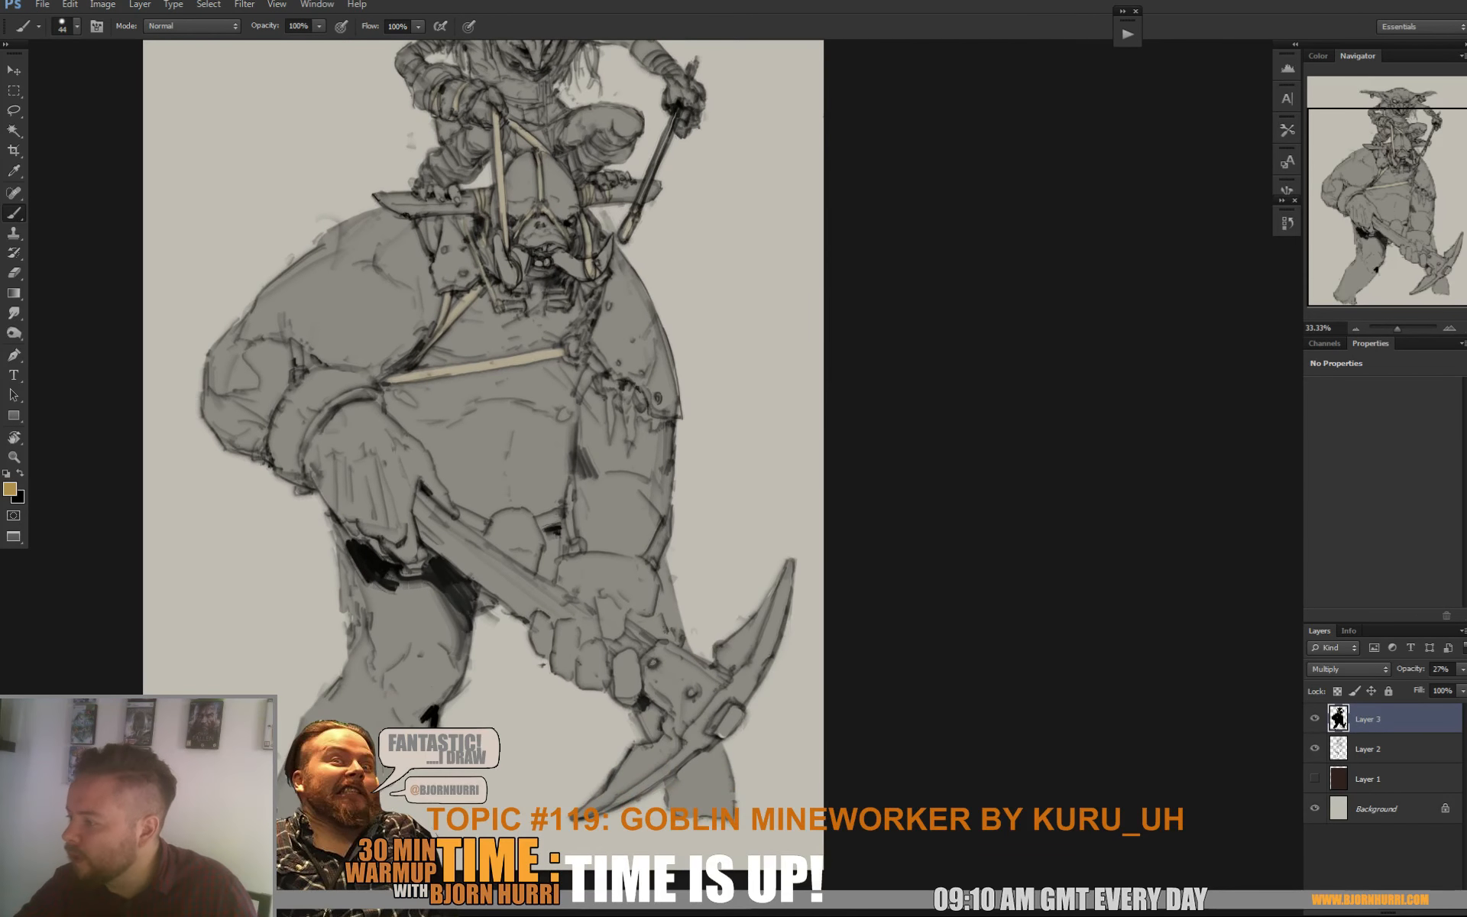
Tint the hanging fringe under the big goblin's shoulder plate and the knotted rope beside it with the ochre
left_click_drag(609, 394, 611, 377)
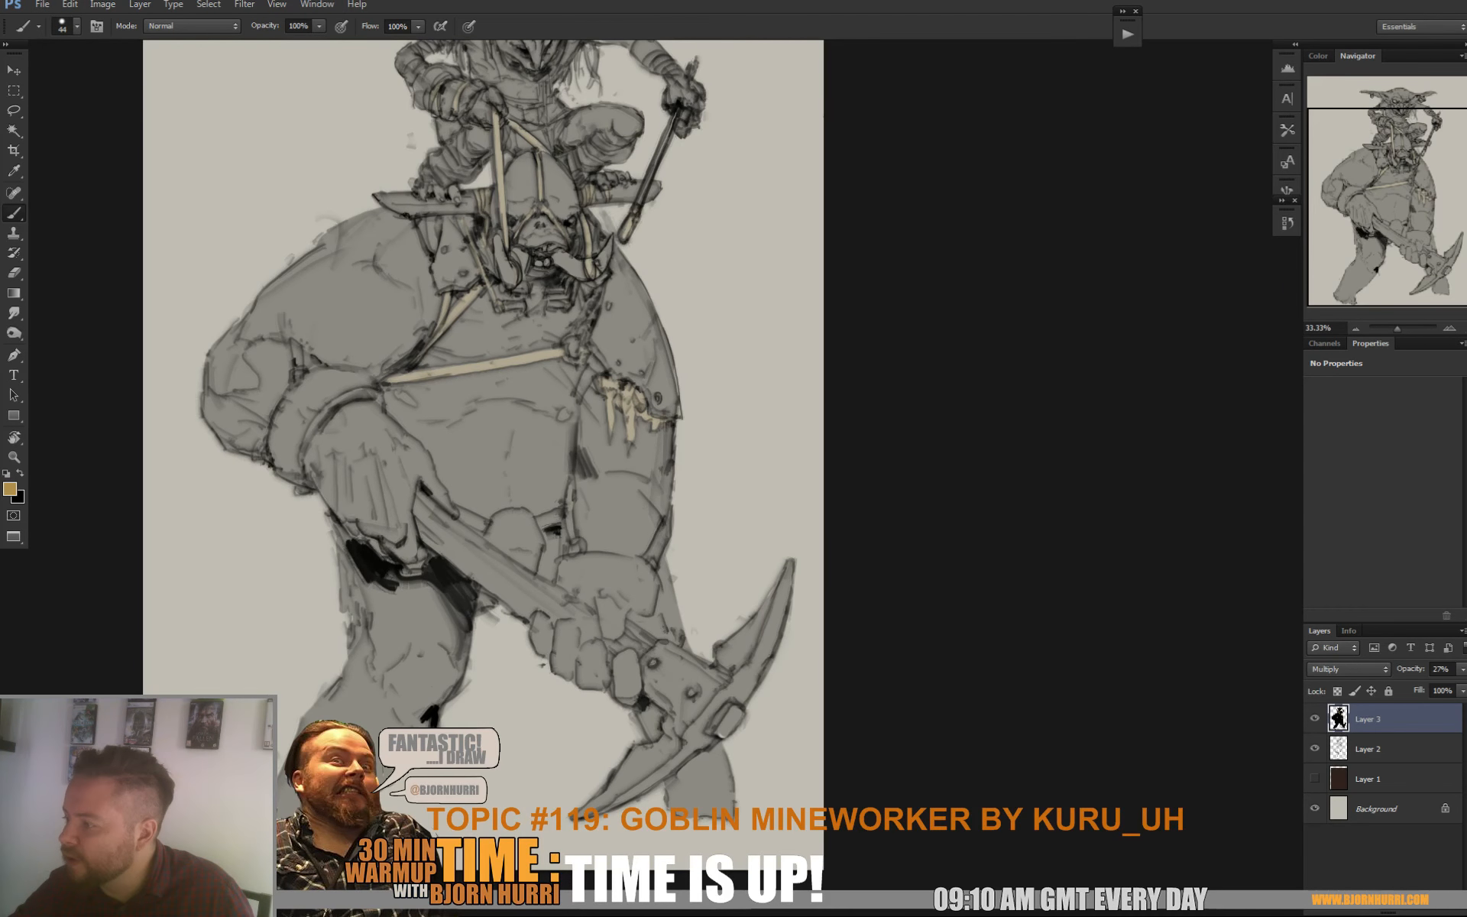
left_click_drag(588, 329, 577, 302)
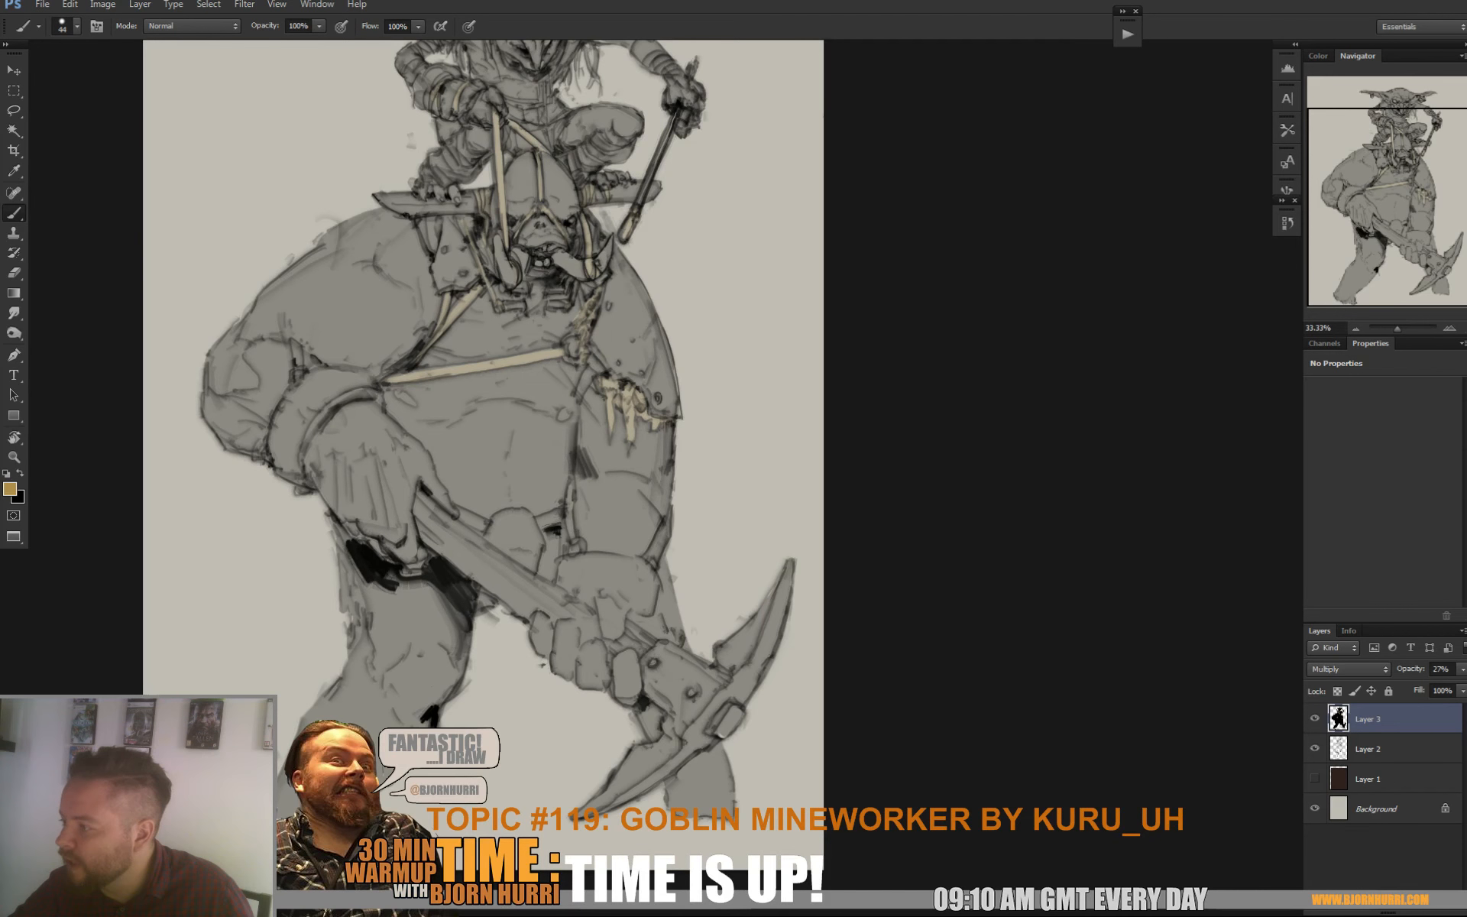
left_click_drag(588, 372, 578, 399)
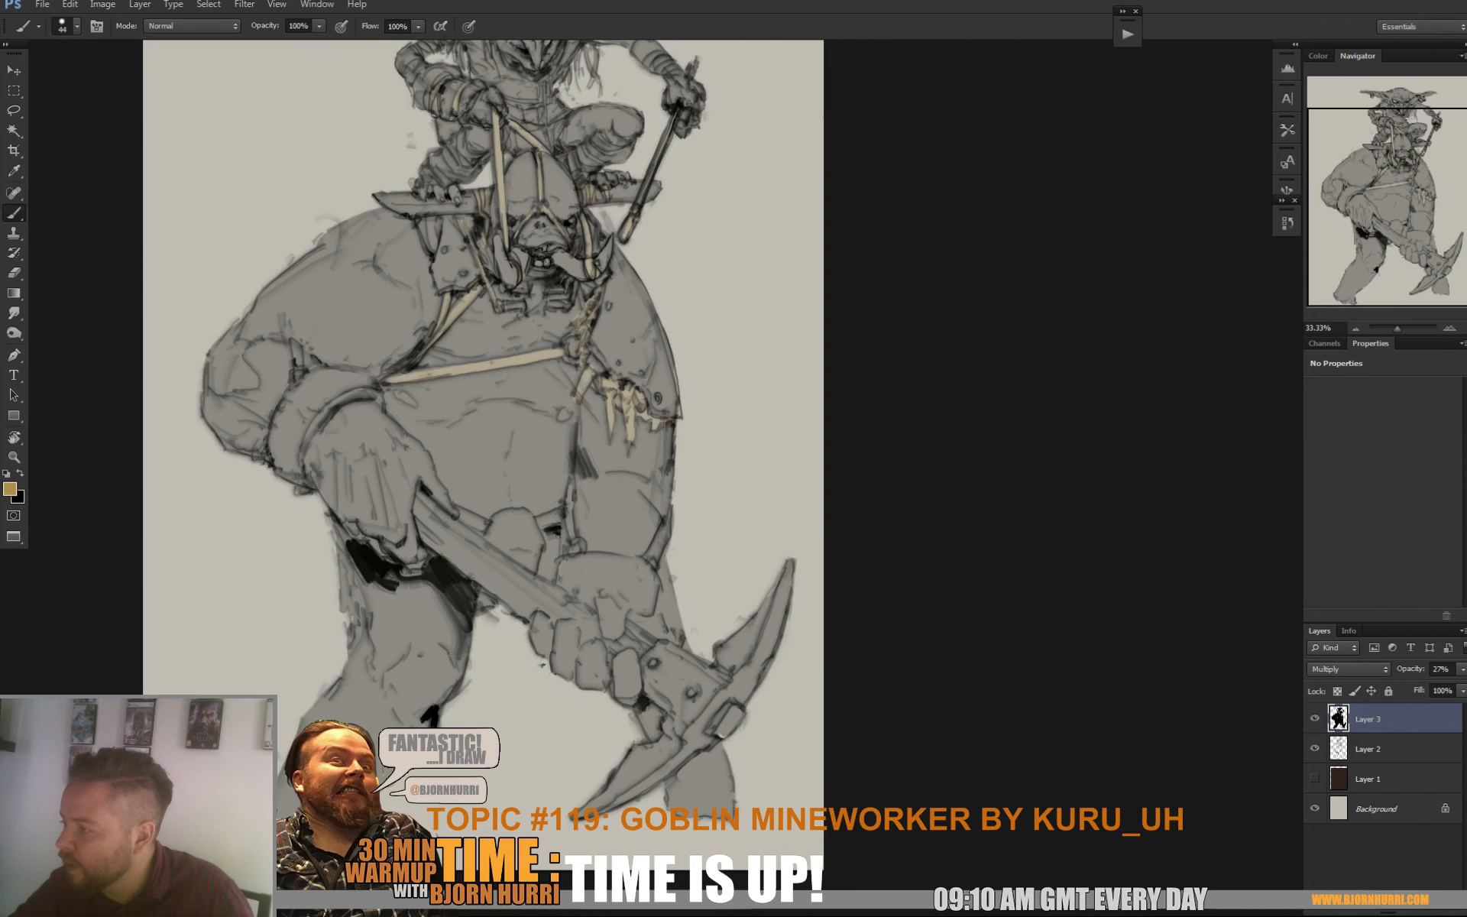
key("e")
key("b")
Fill the big goblin's thick glove cuff on the bent arm and the small strap above it with ochre
left_click_drag(472, 577, 446, 495)
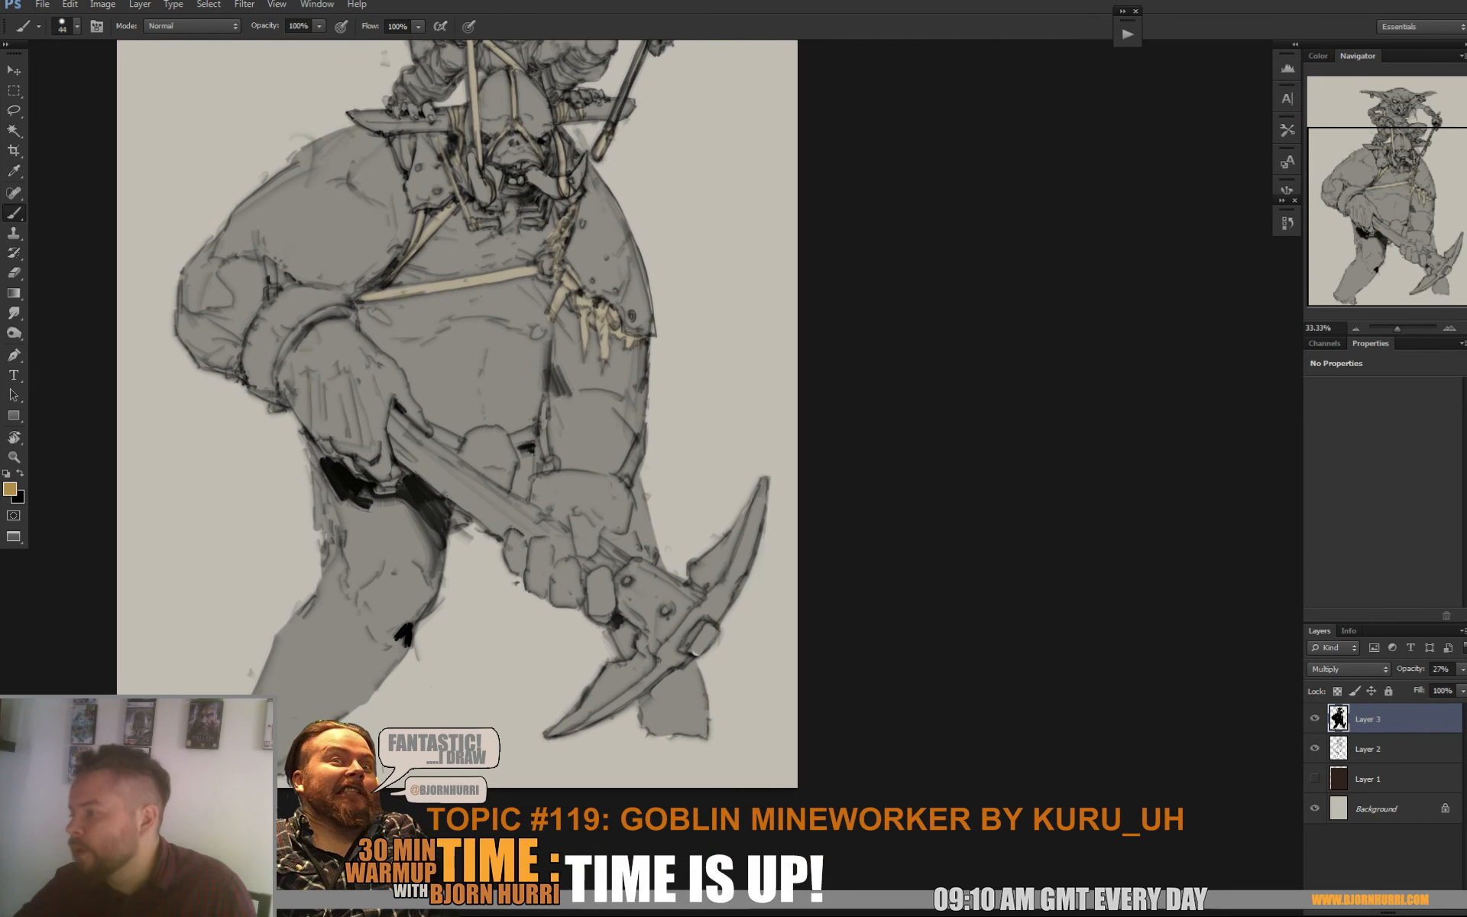
key("e")
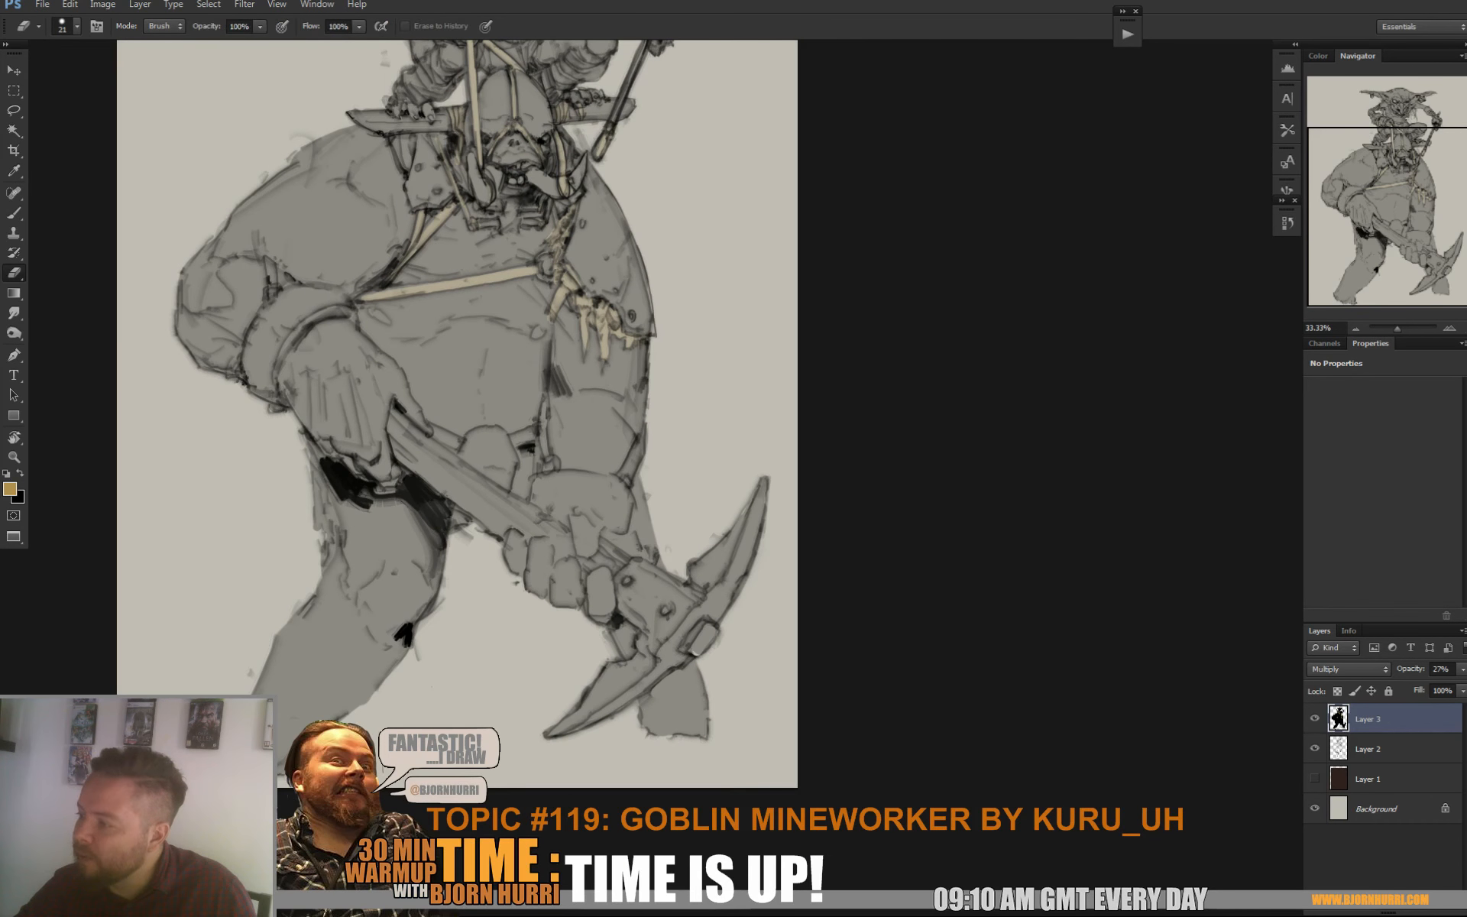
key("x")
key("b")
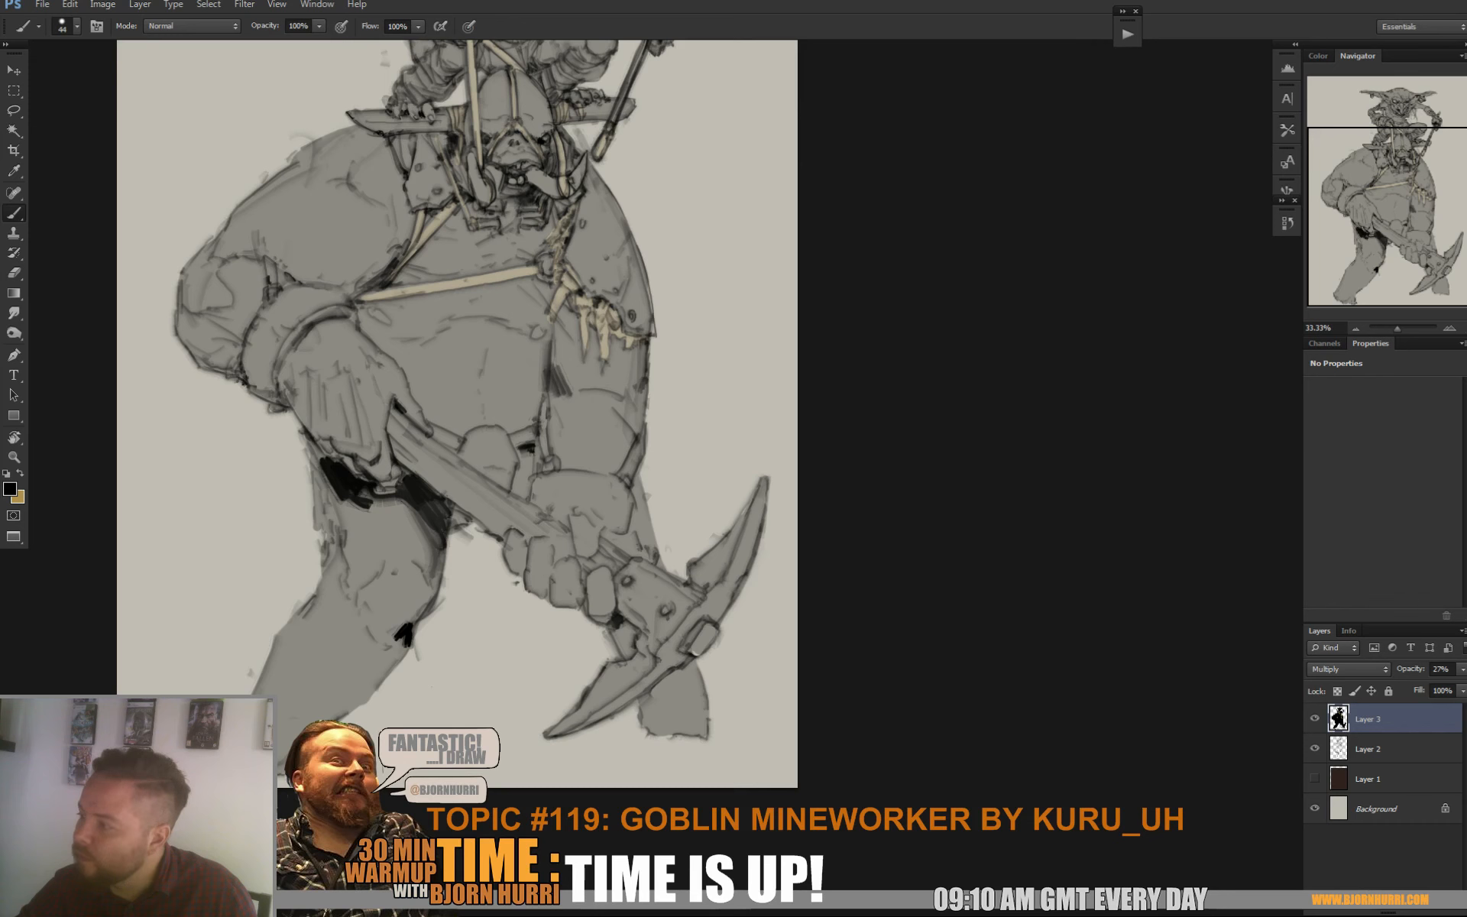
key("x")
mouse_move(279, 304)
left_mouse_down()
mouse_move(252, 366)
mouse_move(264, 397)
mouse_move(350, 308)
mouse_move(277, 300)
mouse_move(260, 378)
left_mouse_up()
left_click_drag(268, 260, 274, 287)
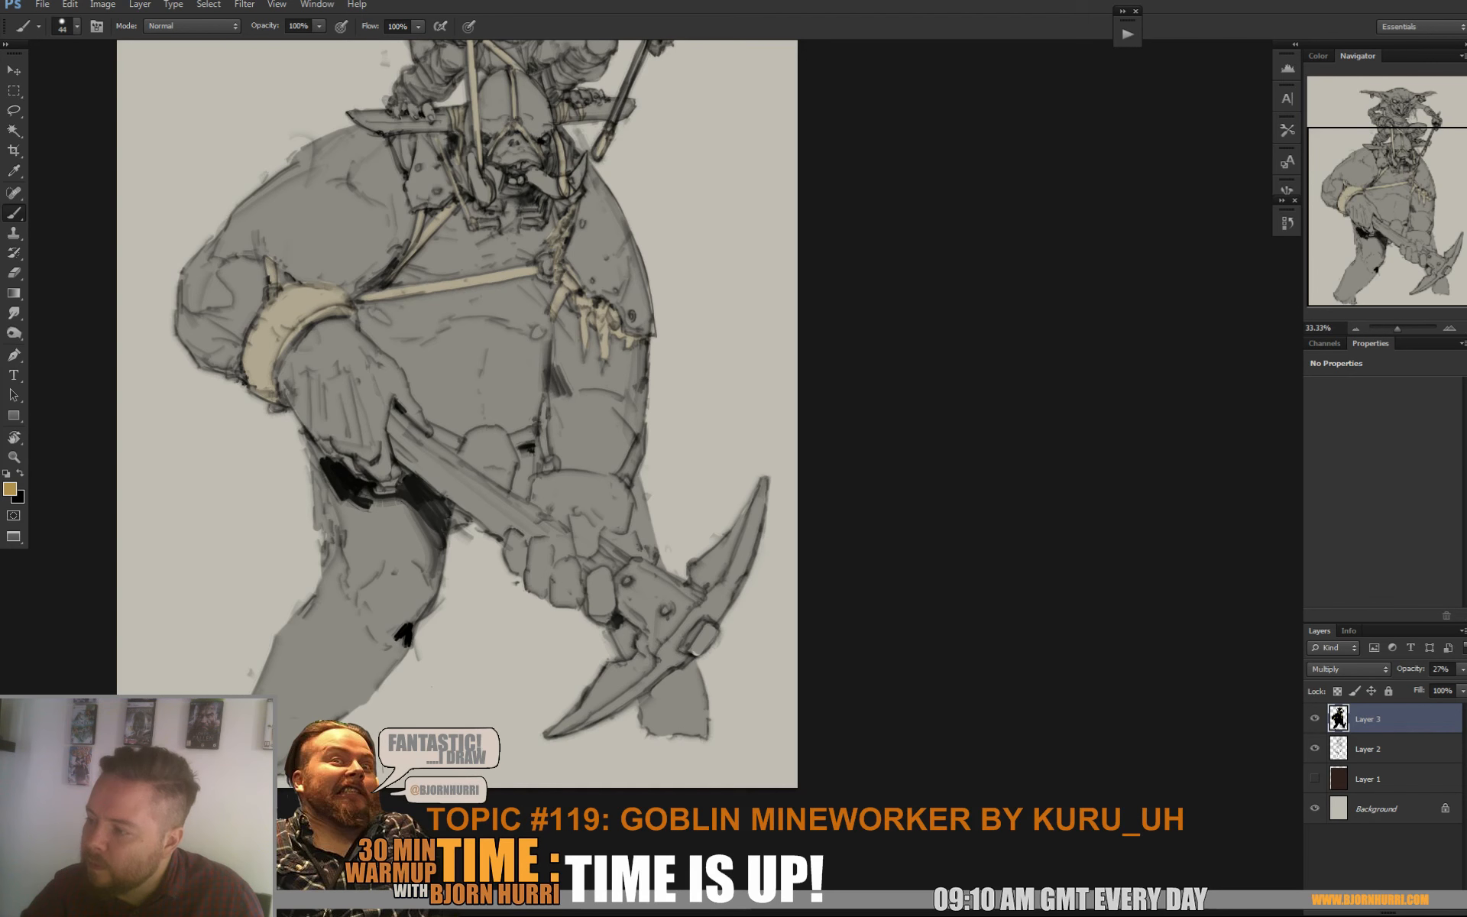
left_click_drag(233, 367, 240, 358)
Fill the glove cuff above the pickaxe fist, its side straps, the waist belt and the groin piece with ochre
mouse_move(531, 459)
left_mouse_down()
mouse_move(539, 493)
mouse_move(623, 477)
mouse_move(561, 456)
left_mouse_up()
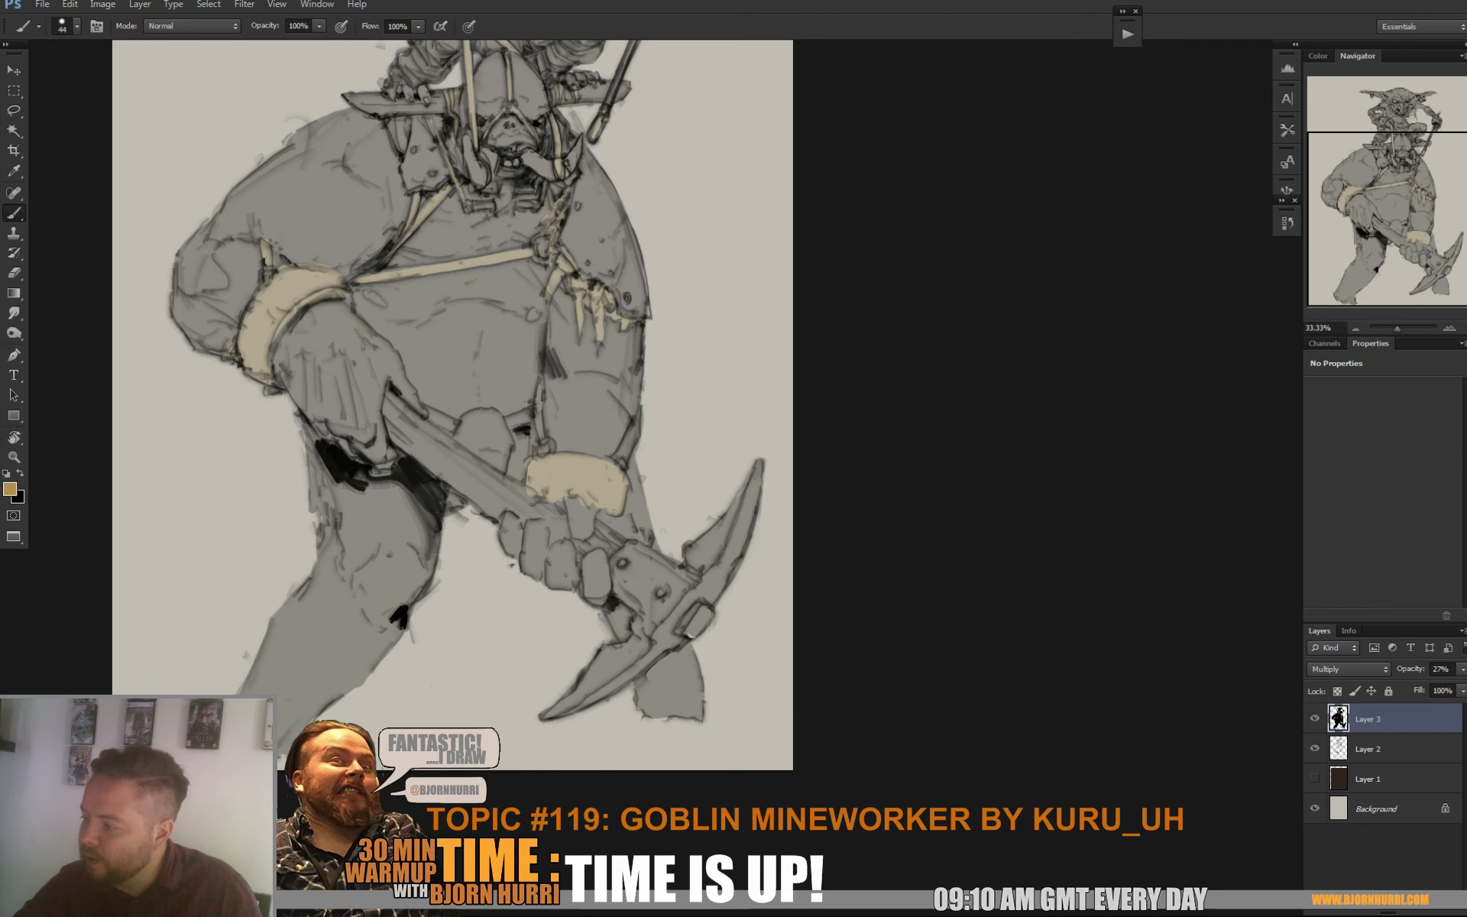
key("x")
key("x")
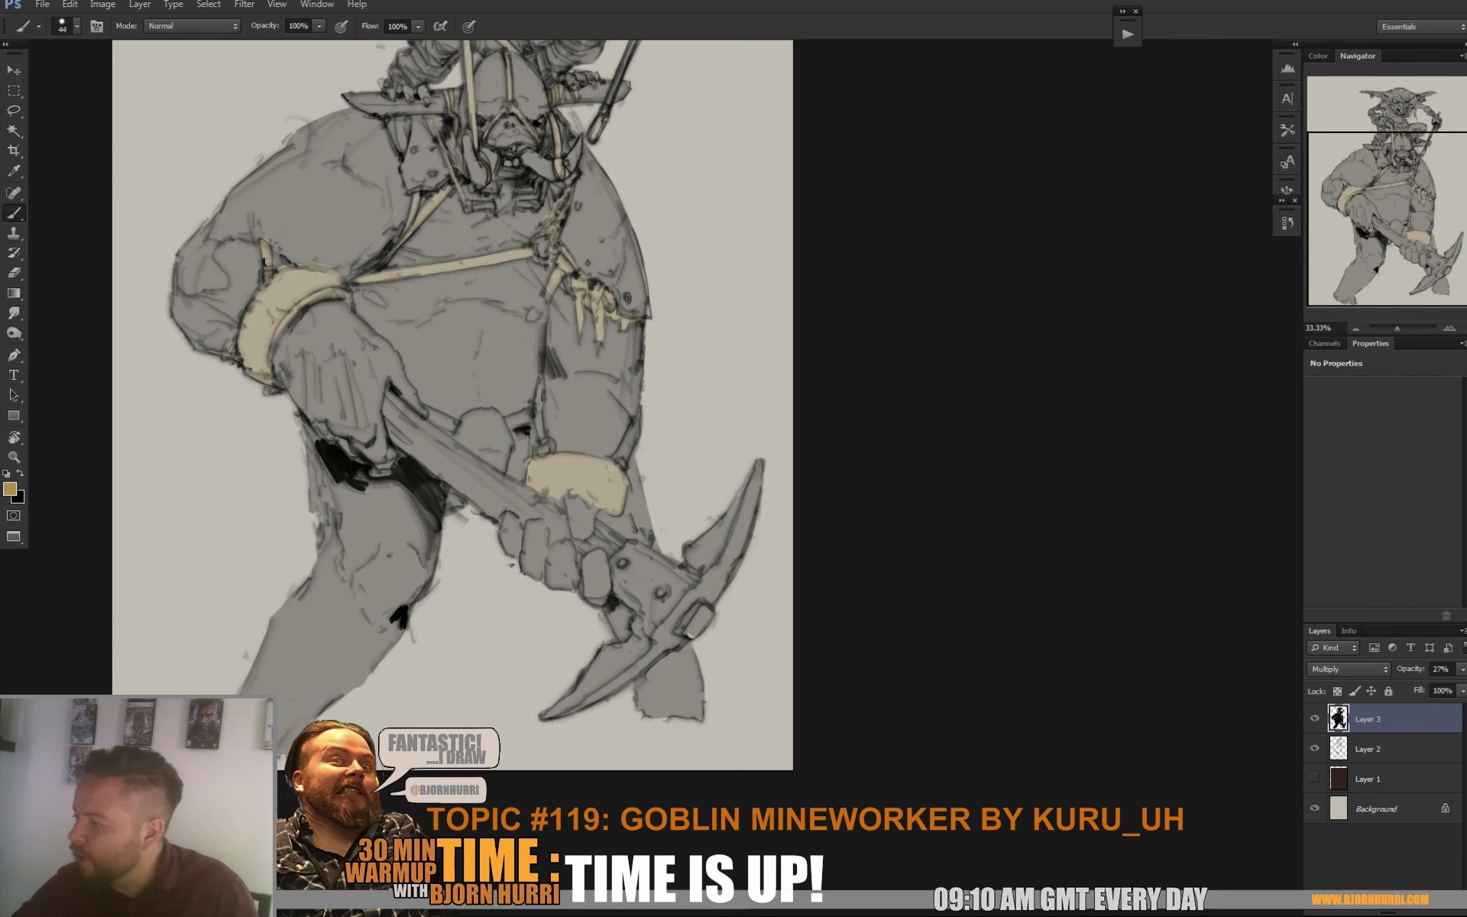
mouse_move(619, 458)
left_mouse_down()
mouse_move(638, 419)
mouse_move(626, 457)
left_mouse_up()
mouse_move(540, 378)
left_mouse_down()
mouse_move(540, 438)
mouse_move(526, 417)
mouse_move(500, 467)
mouse_move(462, 437)
mouse_move(482, 414)
mouse_move(482, 439)
mouse_move(495, 437)
mouse_move(439, 419)
left_mouse_up()
Tint the rider's waist belt, both shin wraps and the wrapping on the stick-holding forearm with the ochre
left_click_drag(459, 344, 498, 662)
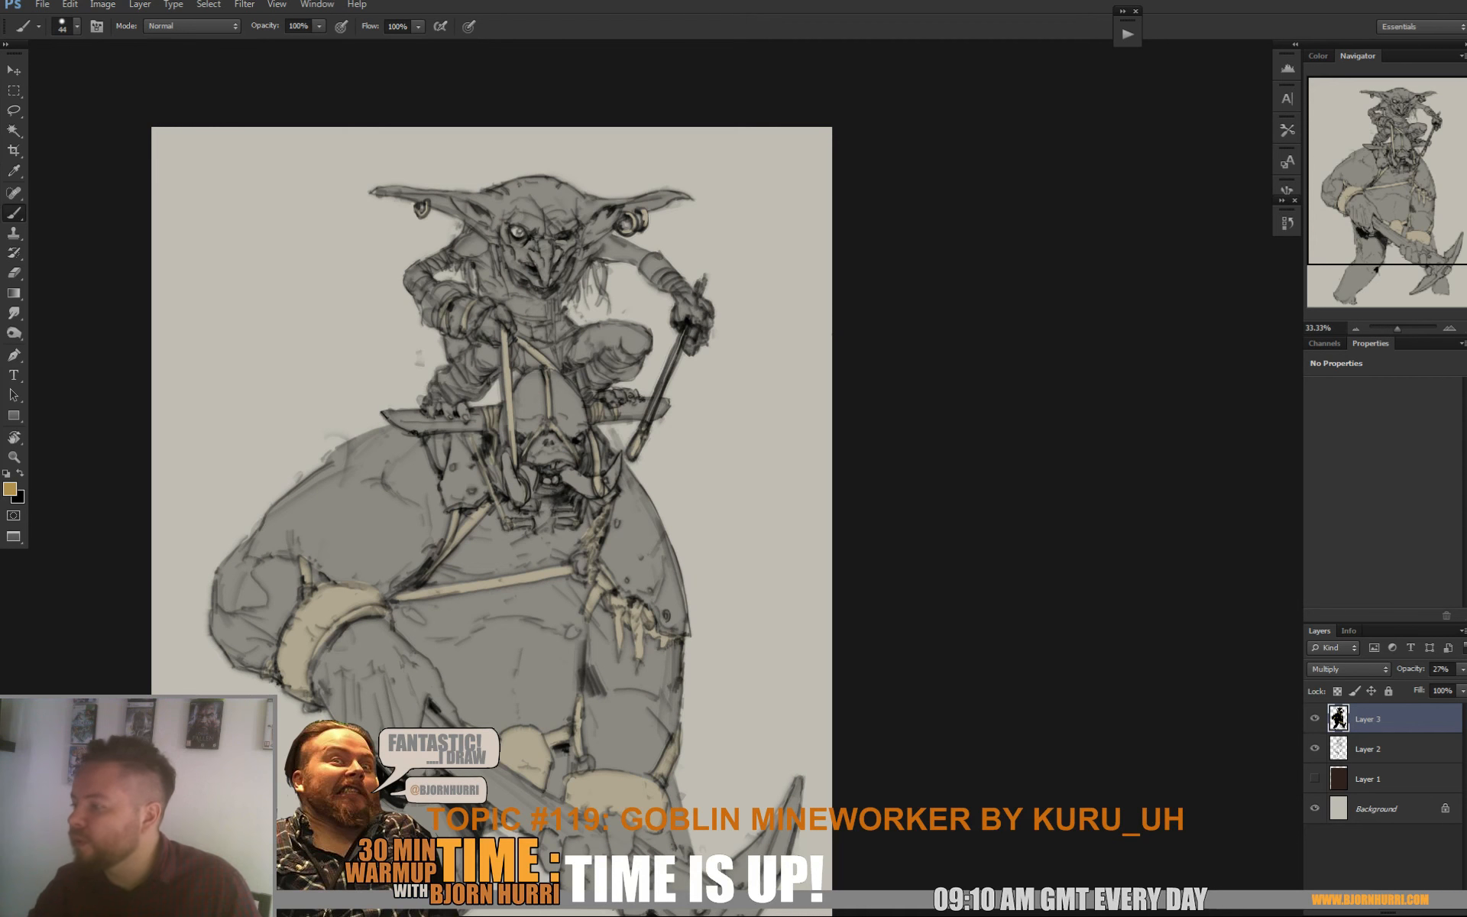
key("ctrl+z")
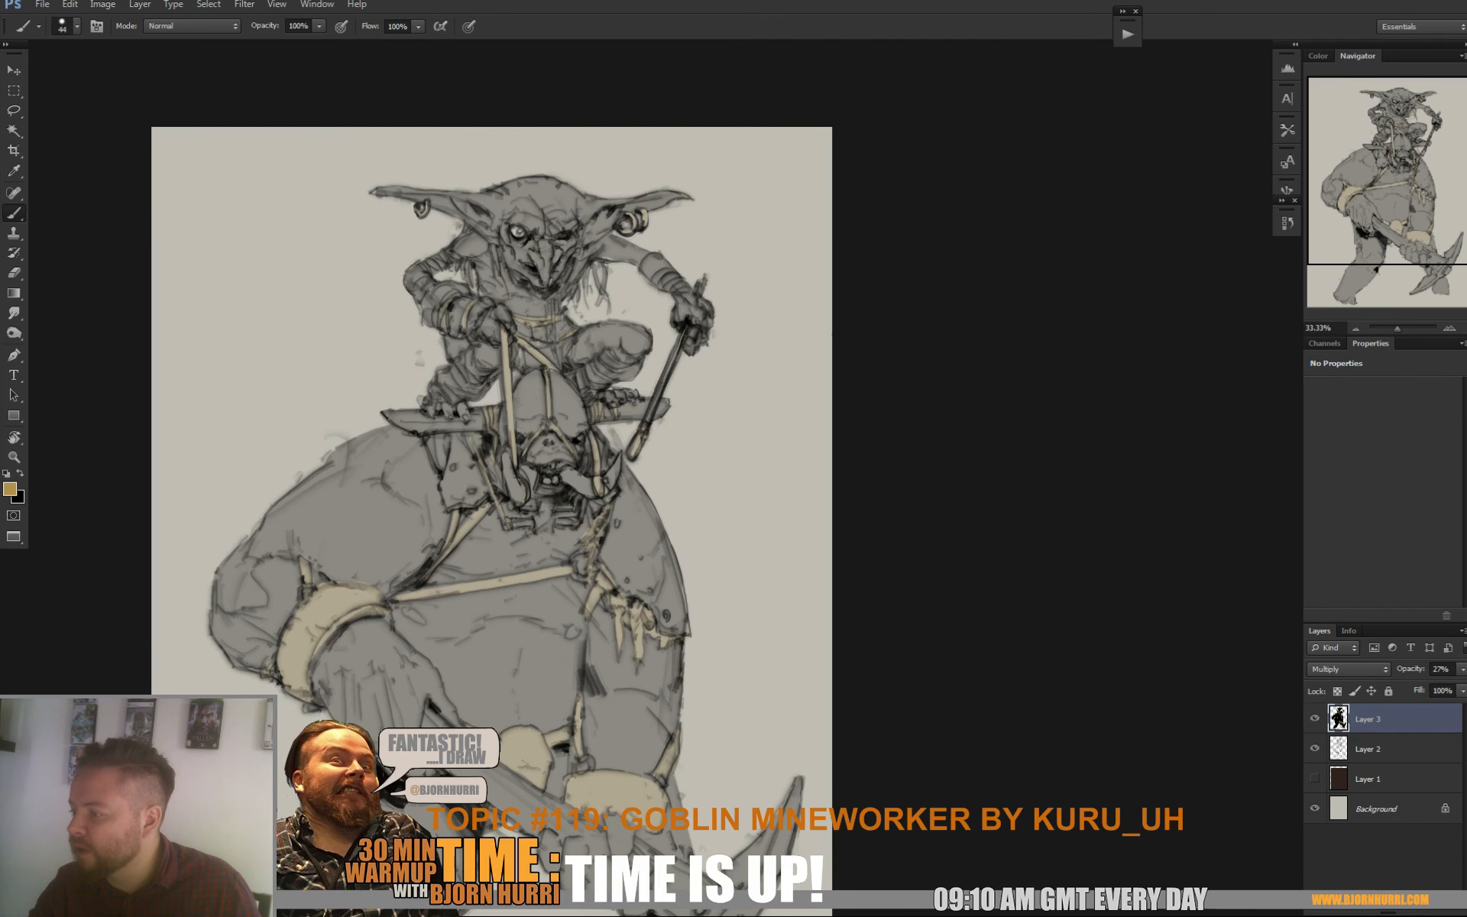
mouse_move(480, 356)
left_mouse_down()
mouse_move(474, 388)
mouse_move(447, 398)
mouse_move(473, 378)
left_mouse_up()
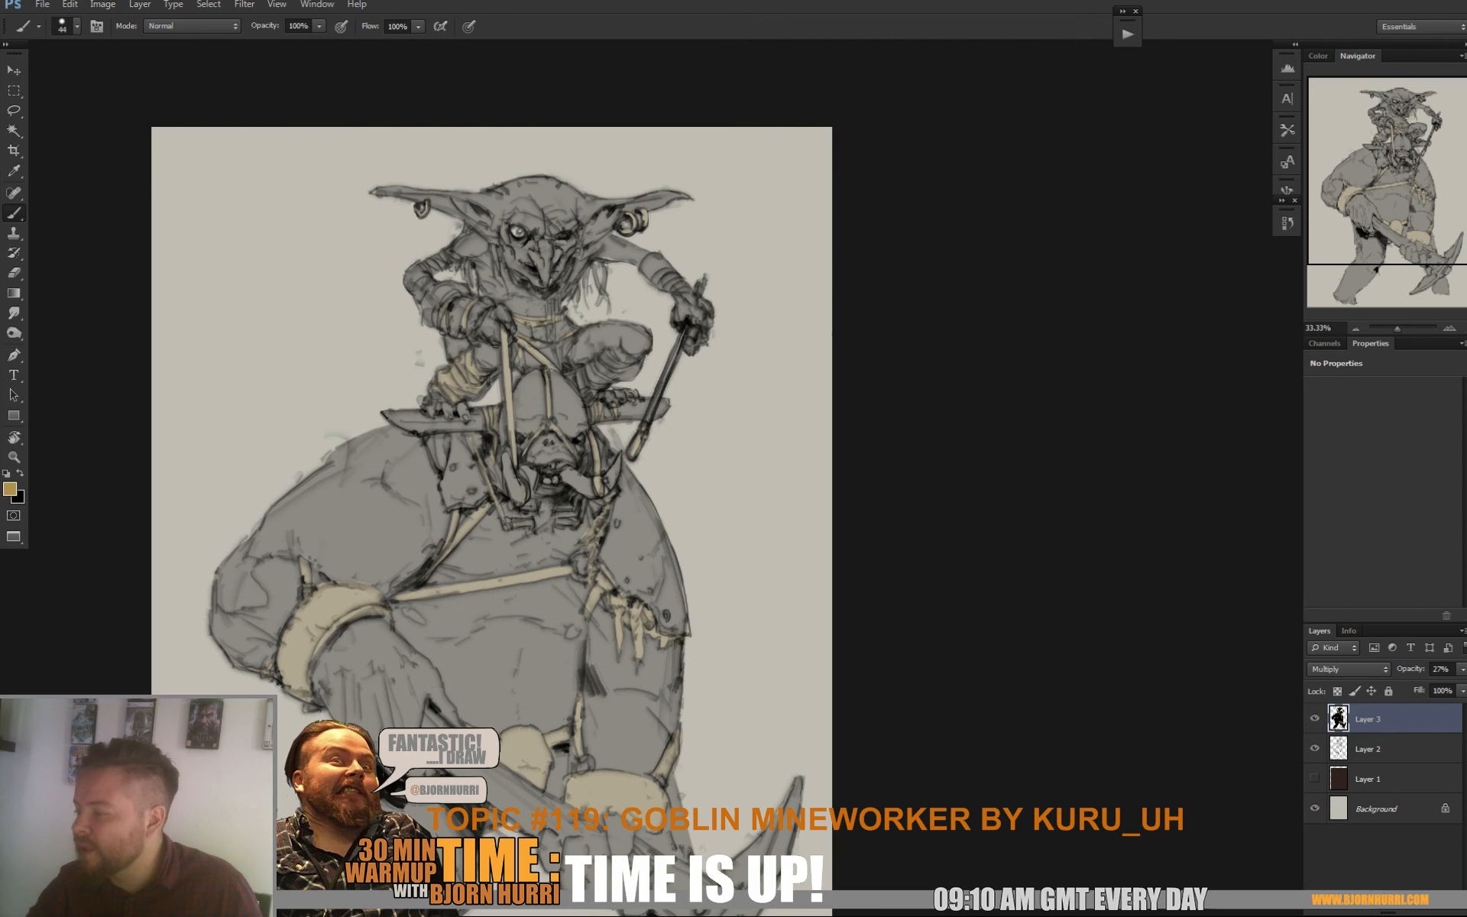
mouse_move(604, 362)
left_mouse_down()
mouse_move(593, 371)
mouse_move(609, 381)
mouse_move(639, 362)
left_mouse_up()
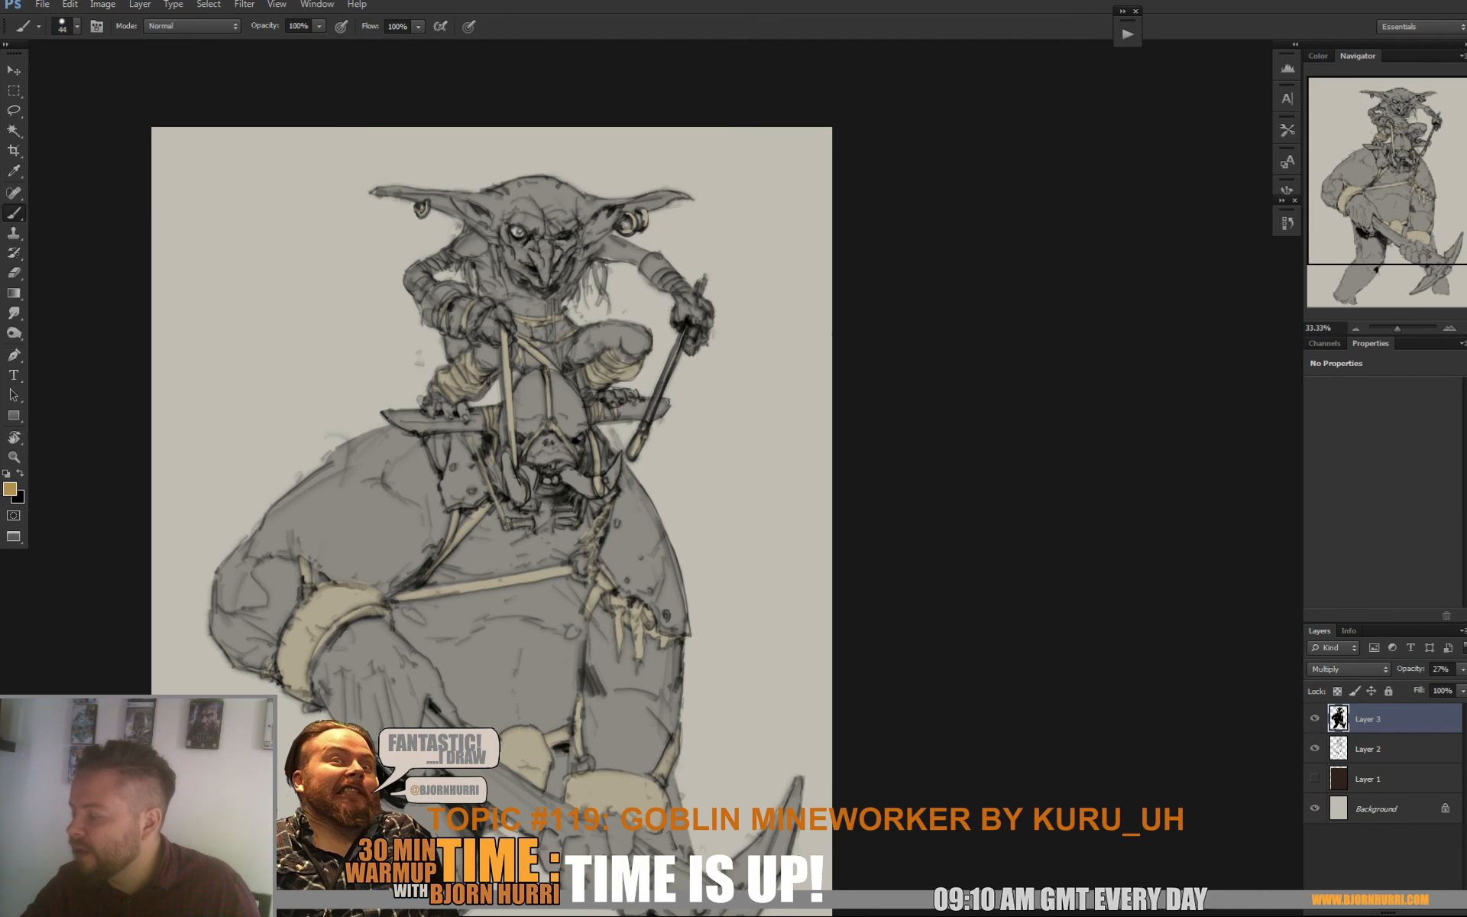
left_click_drag(634, 328, 632, 328)
left_click_drag(654, 270, 667, 275)
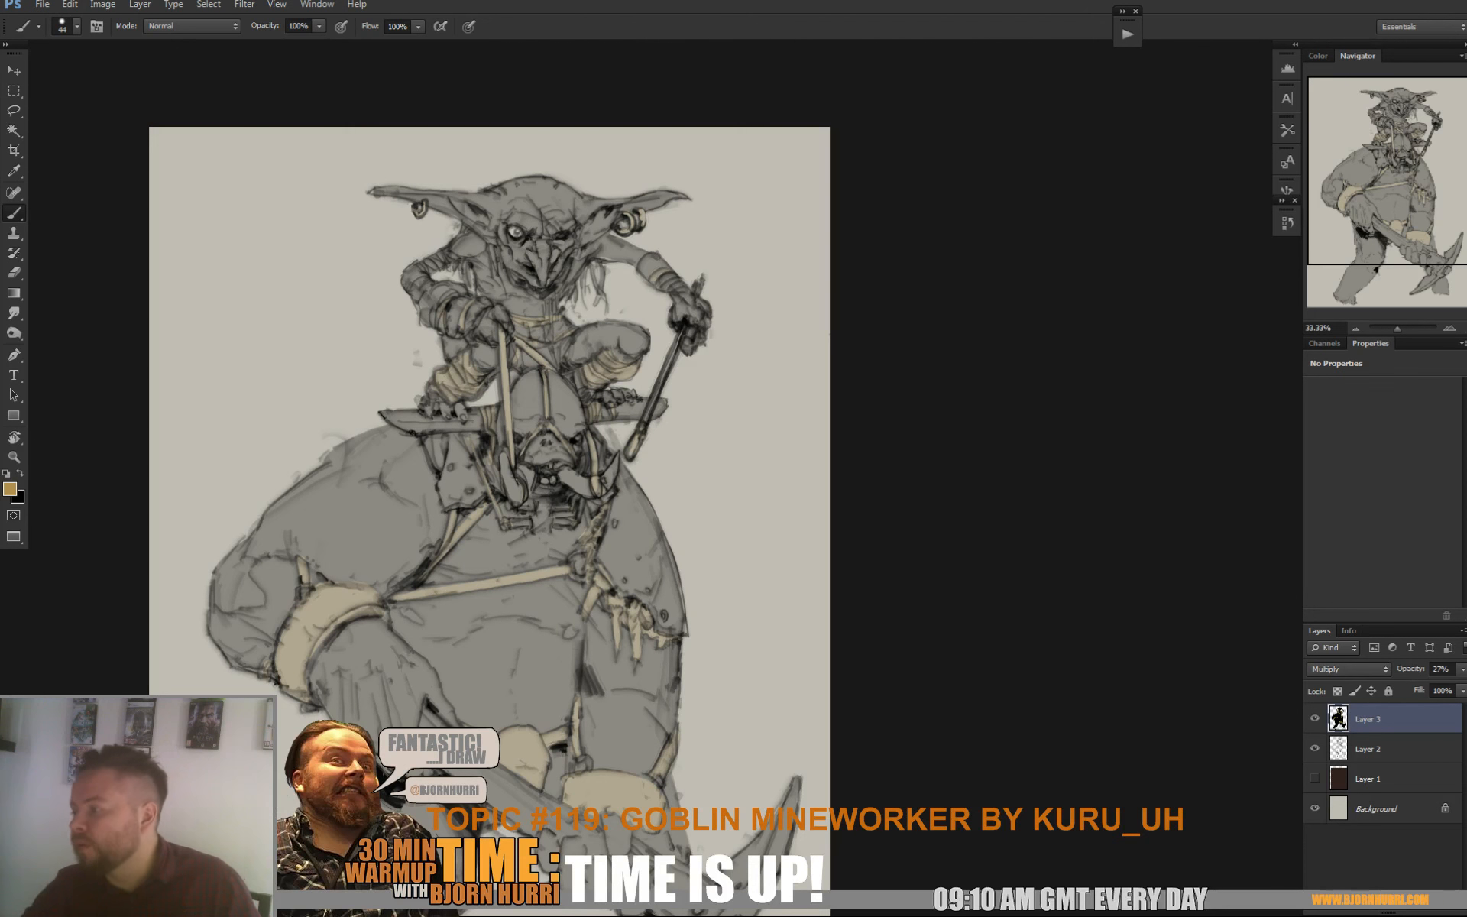
left_click_drag(535, 474, 623, 370)
key("x")
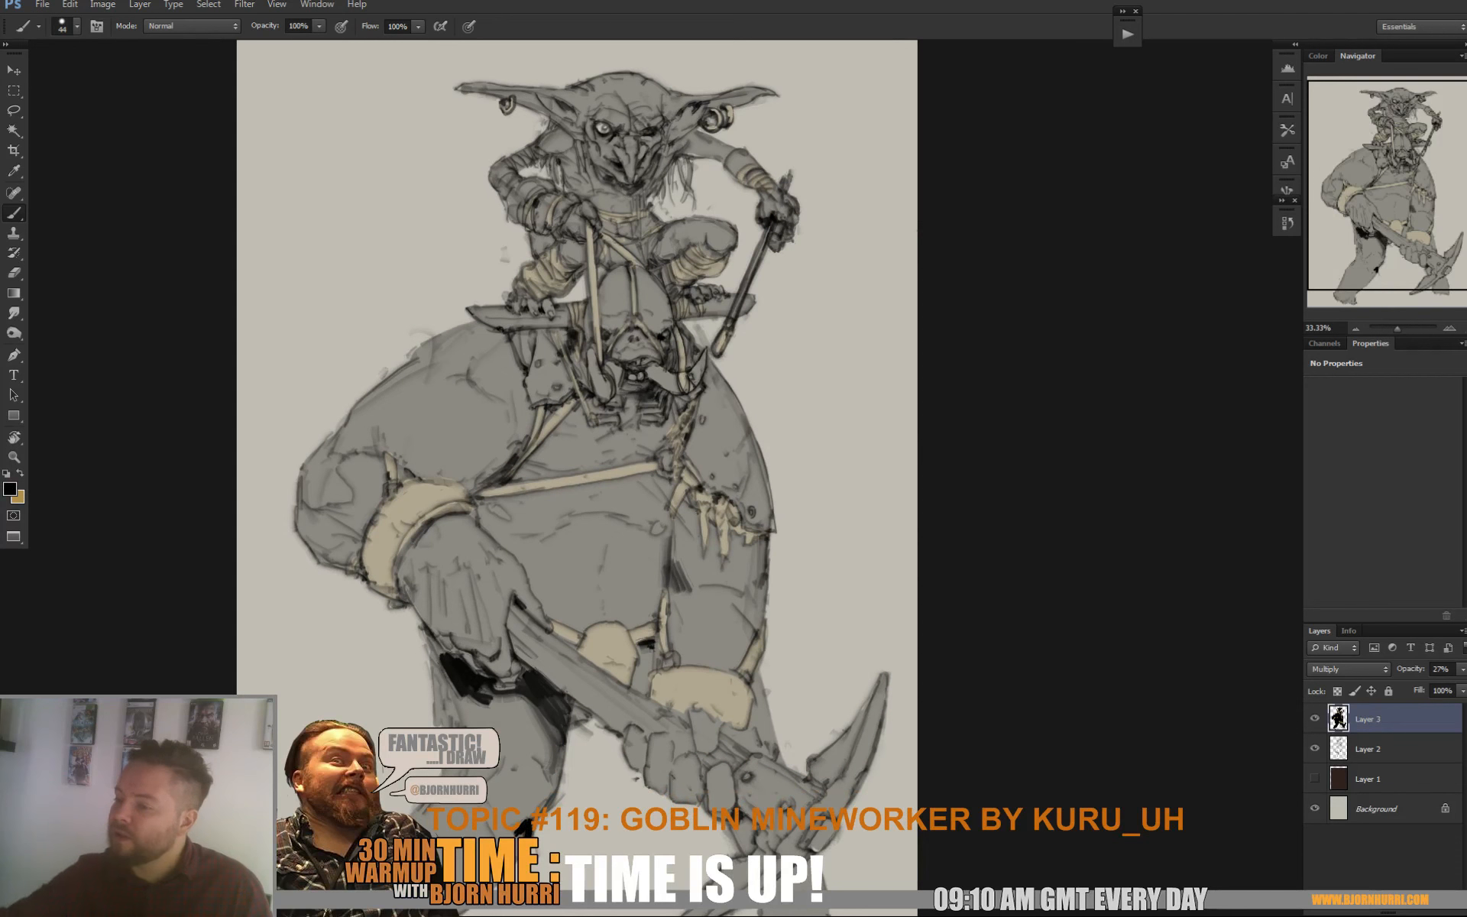
left_click_drag(535, 474, 531, 474)
key("x")
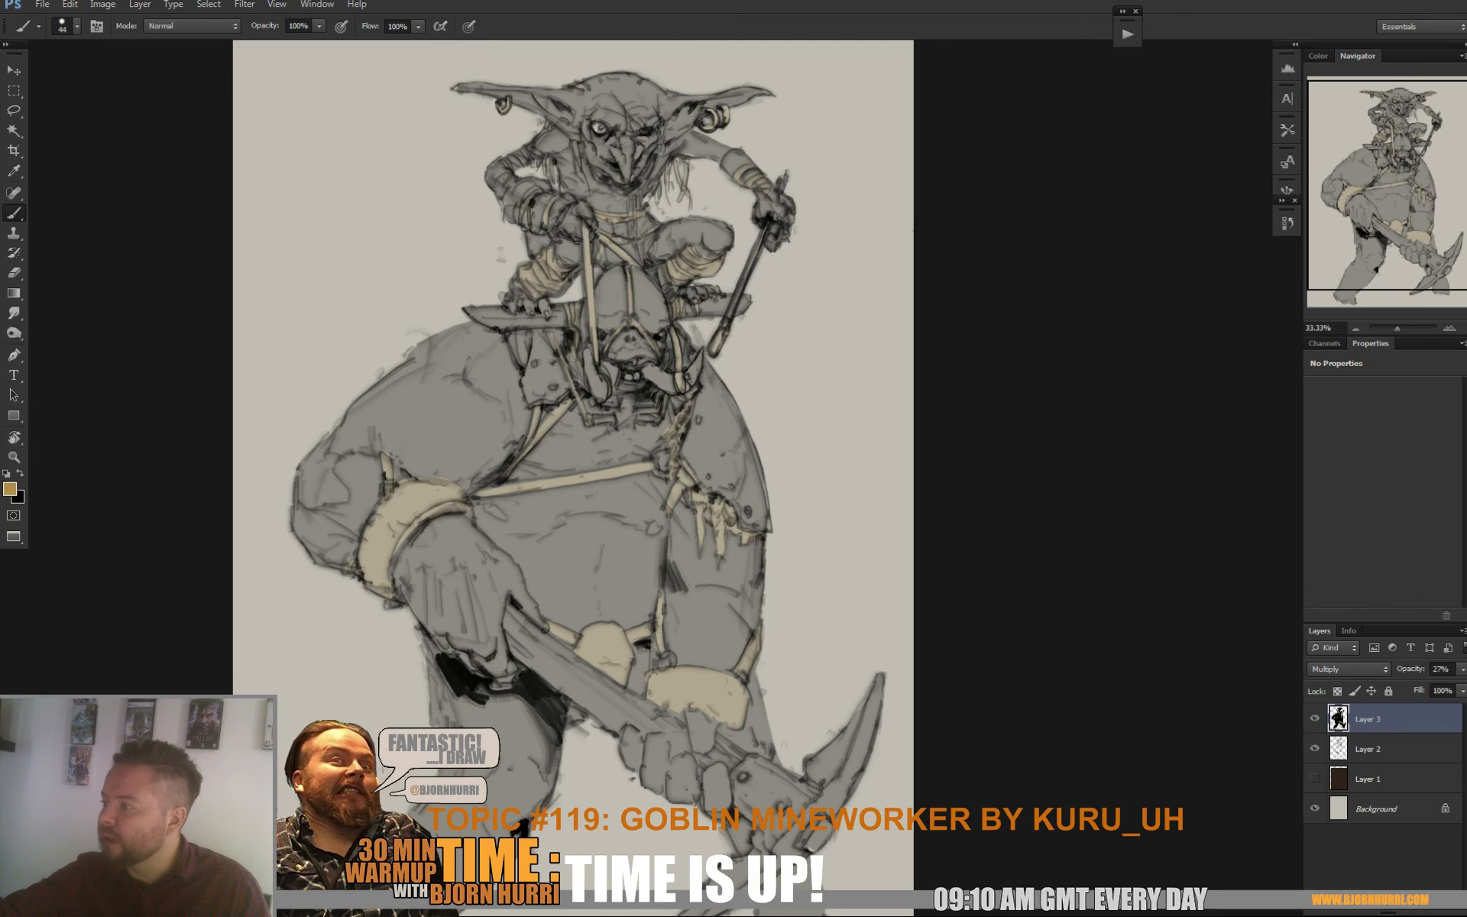
left_click_drag(534, 473, 427, 466)
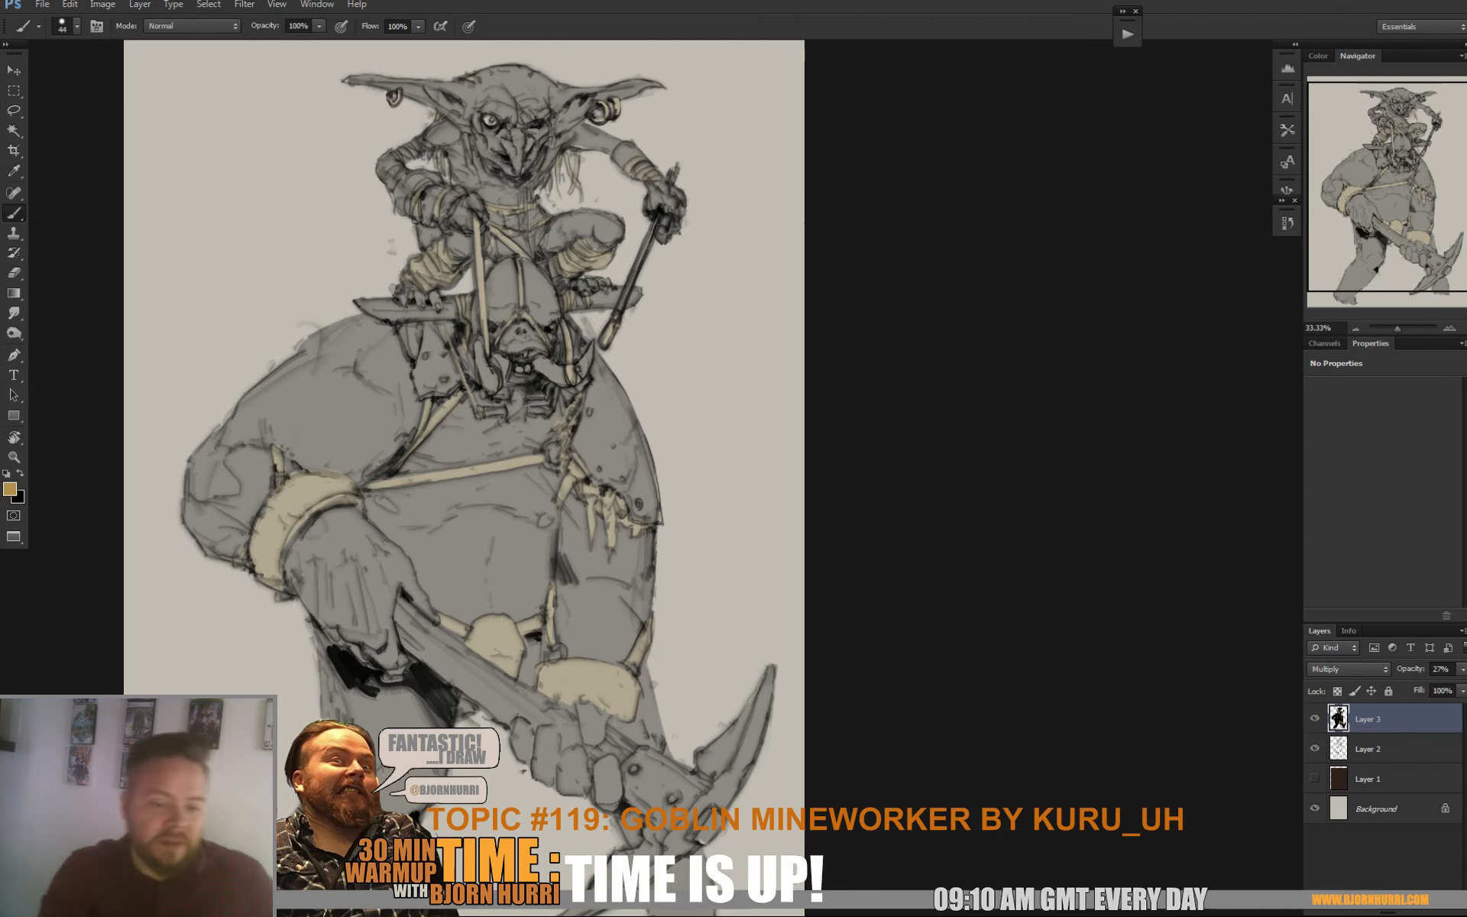